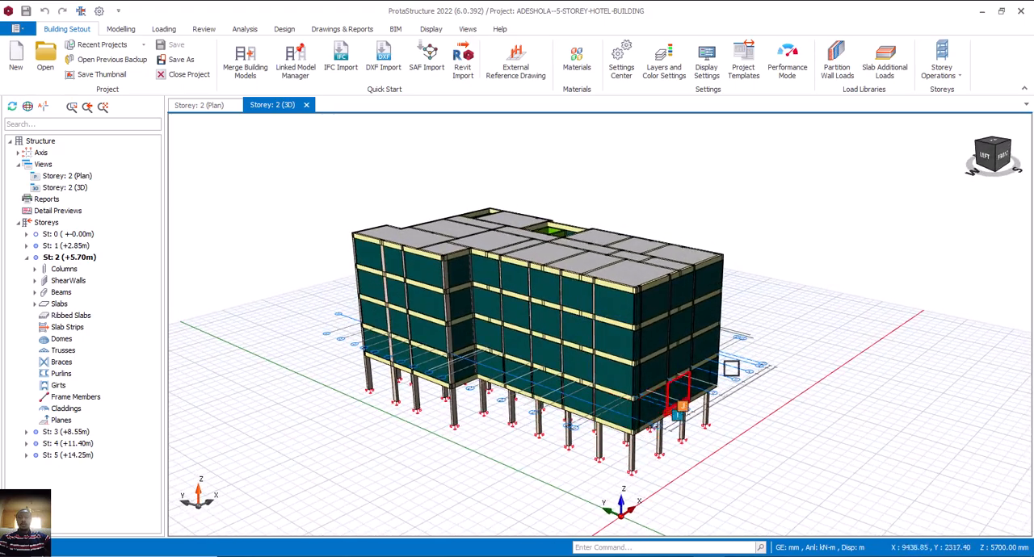
pyautogui.moveTo(611, 415); pyautogui.dragTo(533, 431, button='middle')
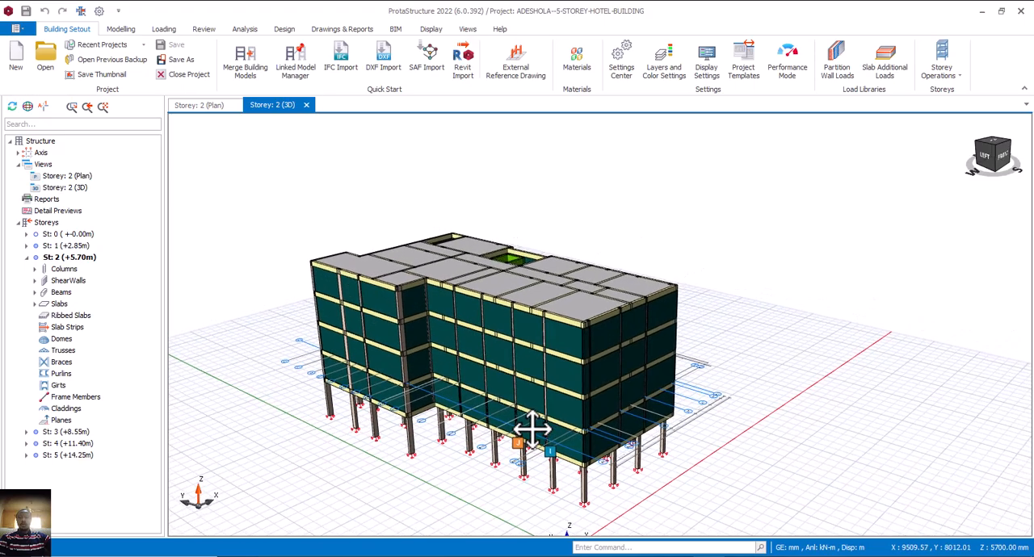
pyautogui.moveTo(552, 399)
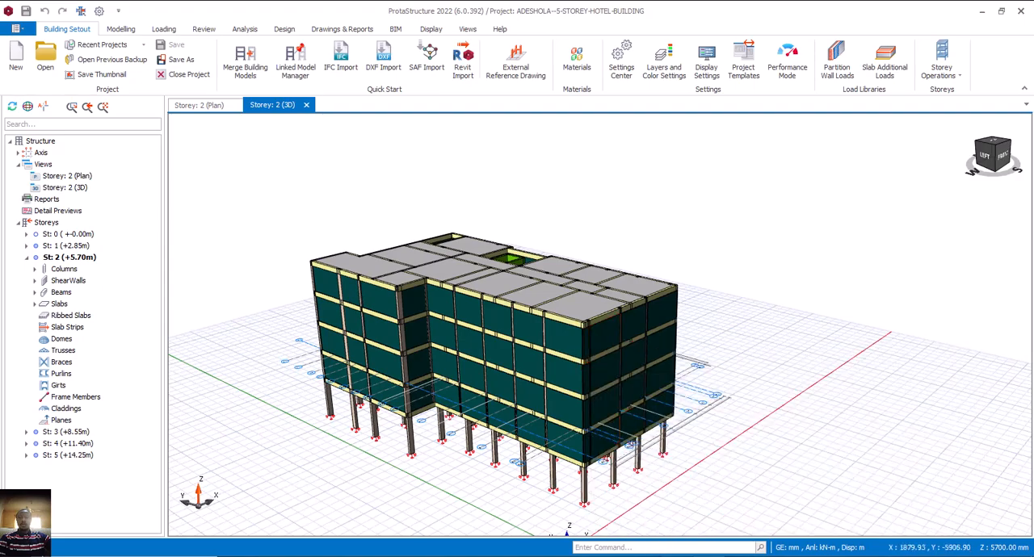
# Switch to AutoCAD and examine the fourth floor and roof plans in the hotel drawing.
pyautogui.hotkey('alt', 'Tab')
pyautogui.scroll(4, 696, 366)
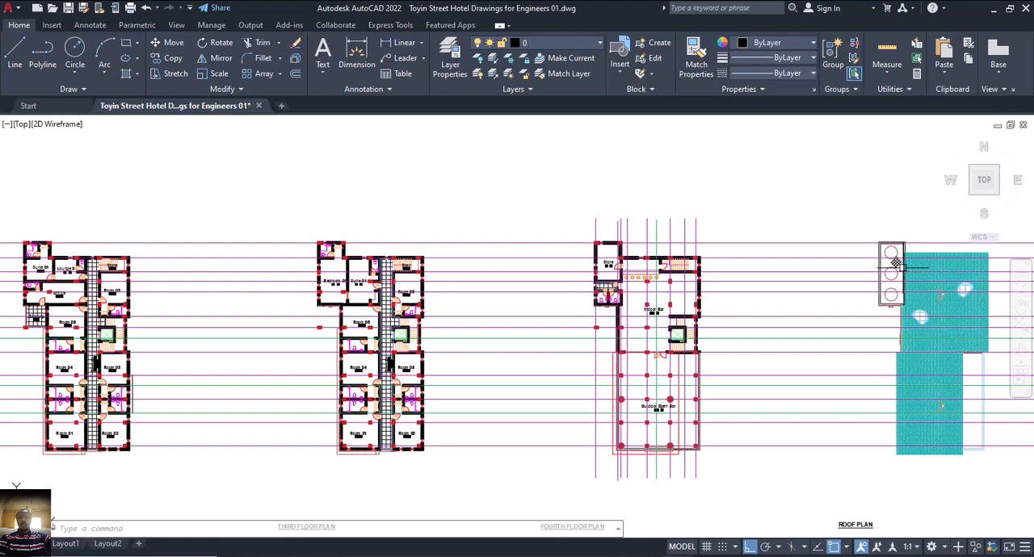
pyautogui.scroll(2, 893, 257)
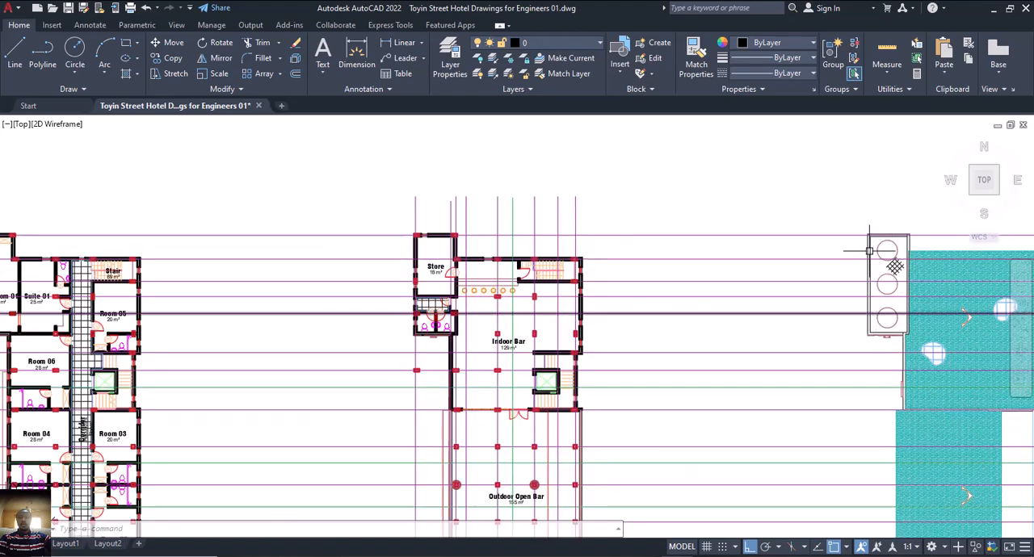
pyautogui.scroll(-5, 786, 306)
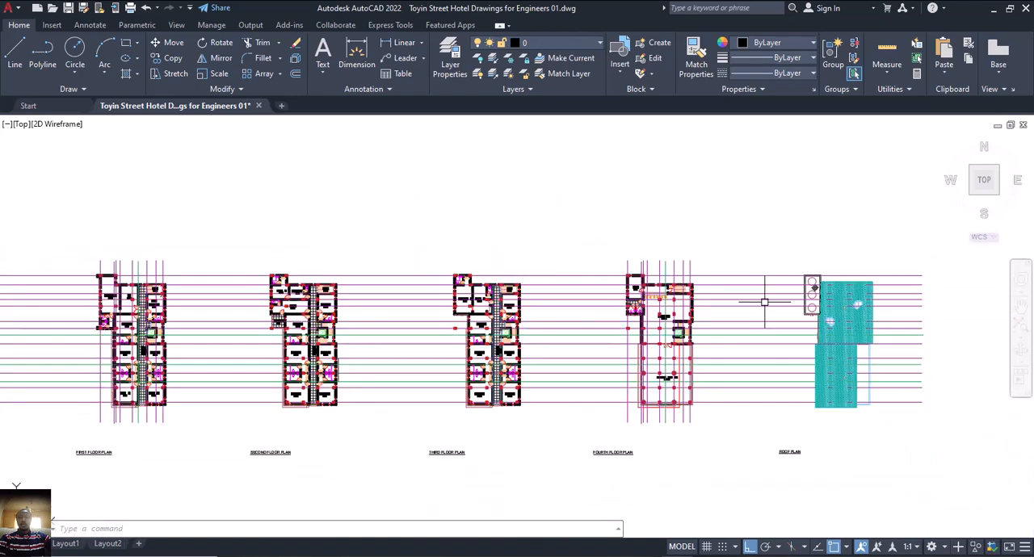
pyautogui.moveTo(775, 310)
pyautogui.mouseDown(button='middle')
pyautogui.moveTo(785, 293)
pyautogui.moveTo(768, 293)
pyautogui.mouseUp(button='middle')
pyautogui.scroll(2, 734, 289)
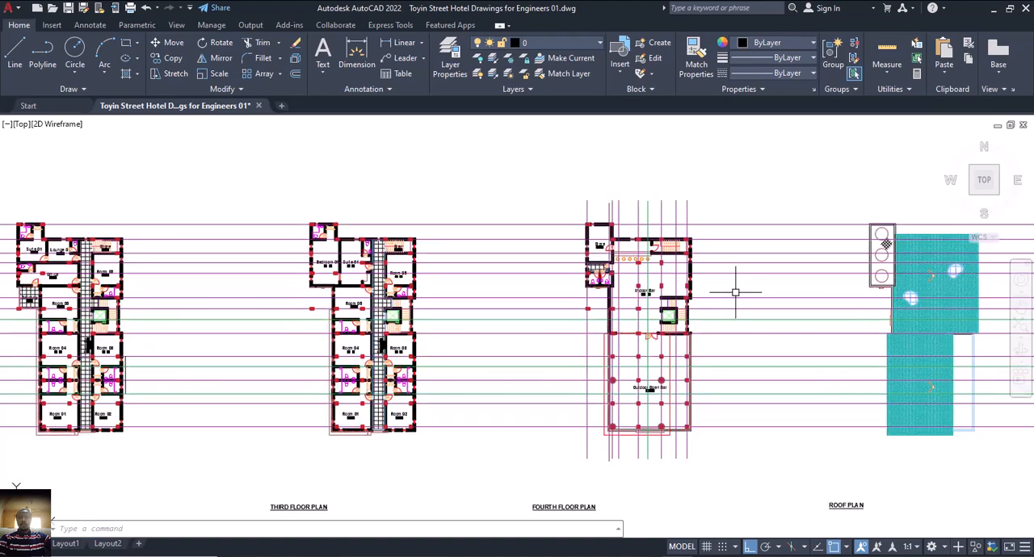
pyautogui.scroll(-2, 714, 289)
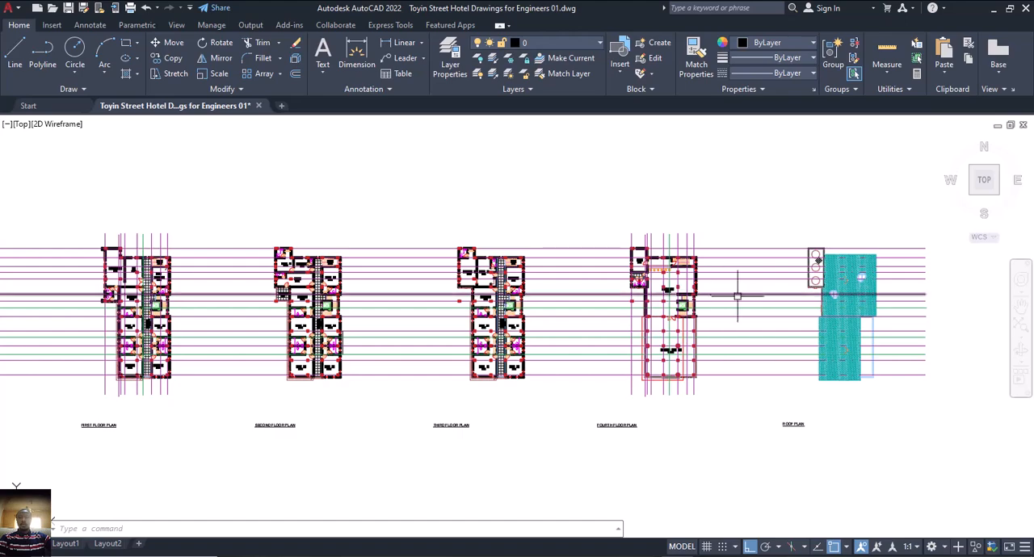
# Switch to ProtaStructure and inspect the 3D building model from a slightly different angle.
pyautogui.click(707, 554)
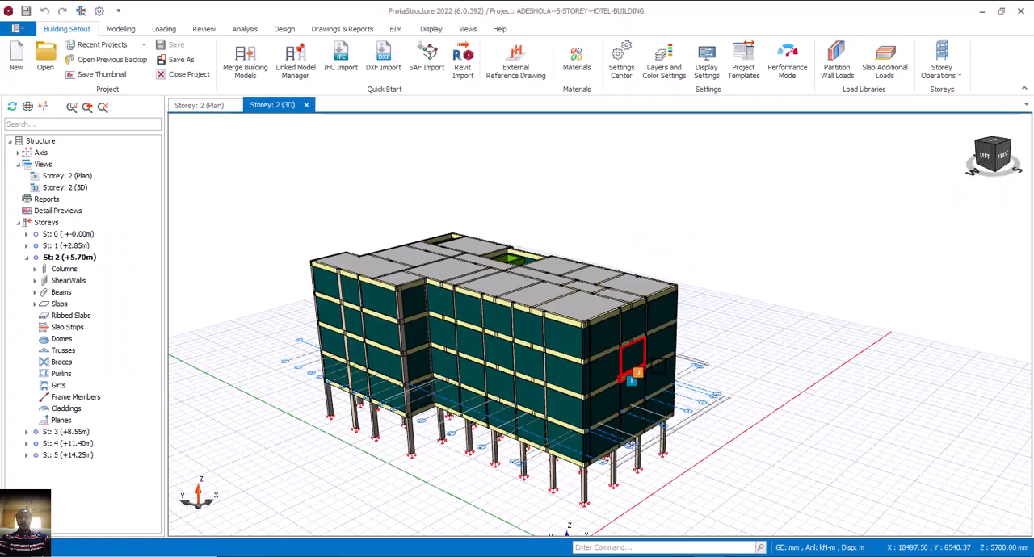
pyautogui.moveTo(646, 372); pyautogui.dragTo(719, 351, button='middle')
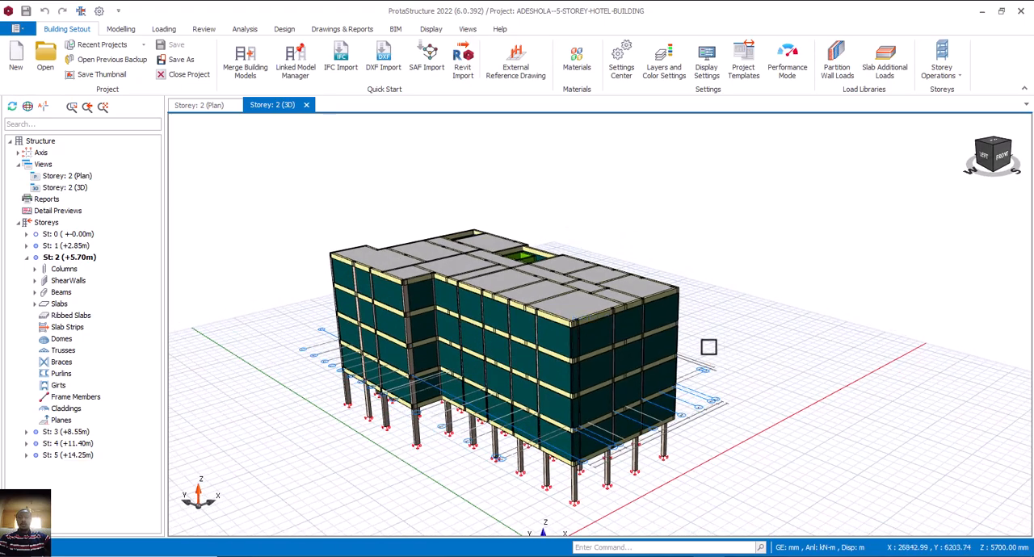
pyautogui.moveTo(593, 346); pyautogui.dragTo(563, 336, button='middle')
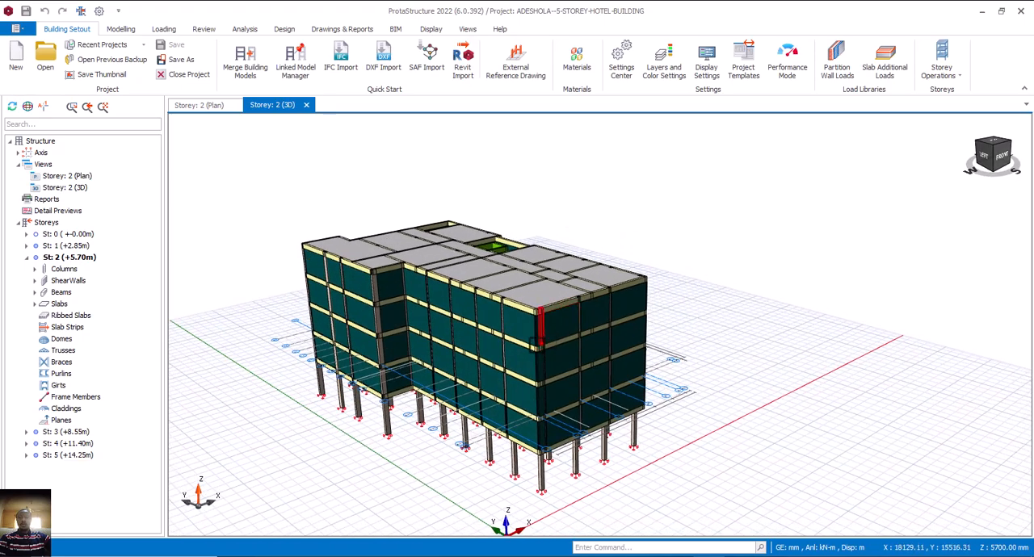
# Switch to AutoCAD and examine the indoor bar and outdoor open bar areas on the fourth floor plan.
pyautogui.click(665, 556)
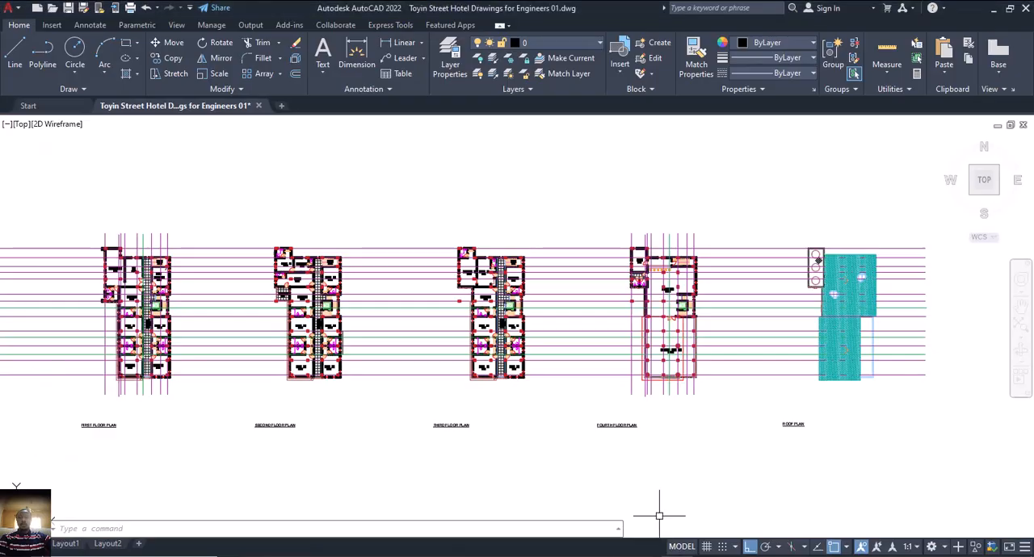
pyautogui.scroll(-2, 378, 377)
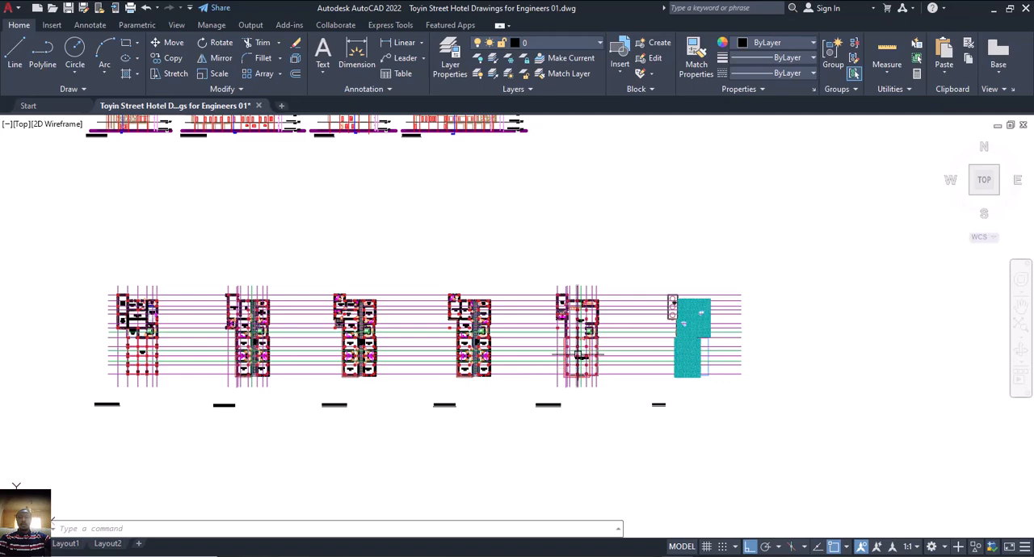
pyautogui.scroll(4, 575, 353)
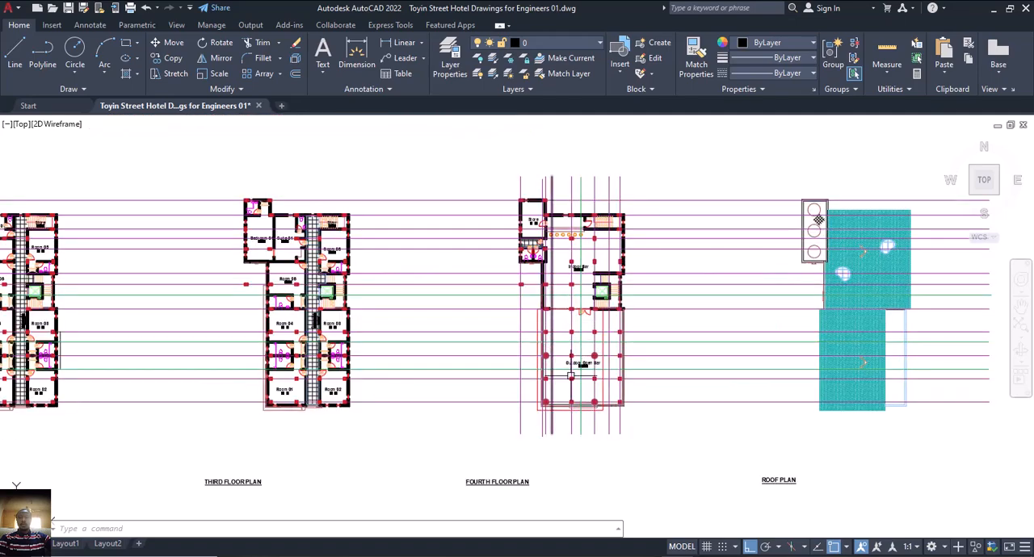
pyautogui.scroll(5, 575, 374)
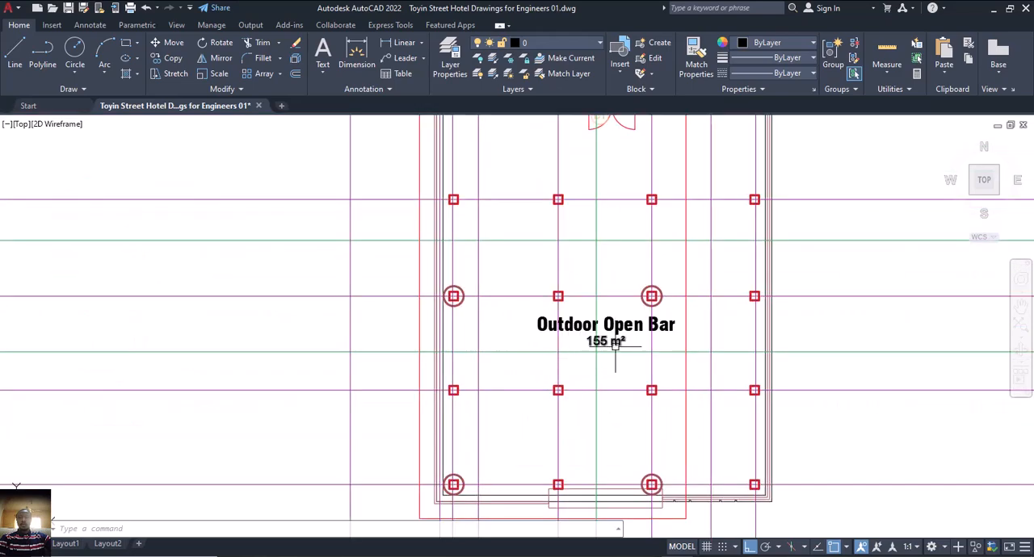
pyautogui.scroll(-5, 615, 344)
pyautogui.scroll(5, 599, 349)
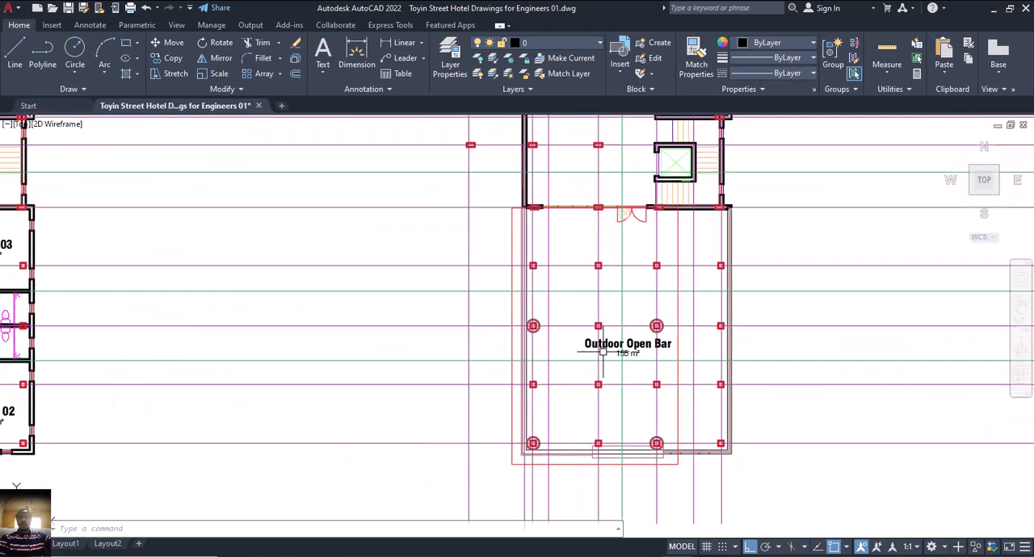
pyautogui.moveTo(606, 184); pyautogui.dragTo(588, 260, button='middle')
pyautogui.scroll(-2, 588, 260)
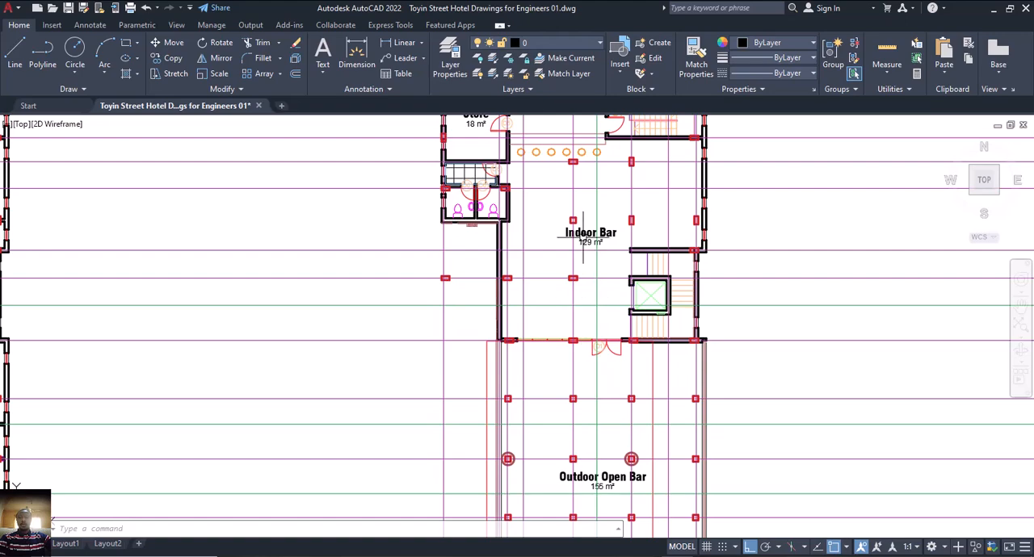
pyautogui.scroll(-4, 595, 258)
pyautogui.scroll(-2, 595, 259)
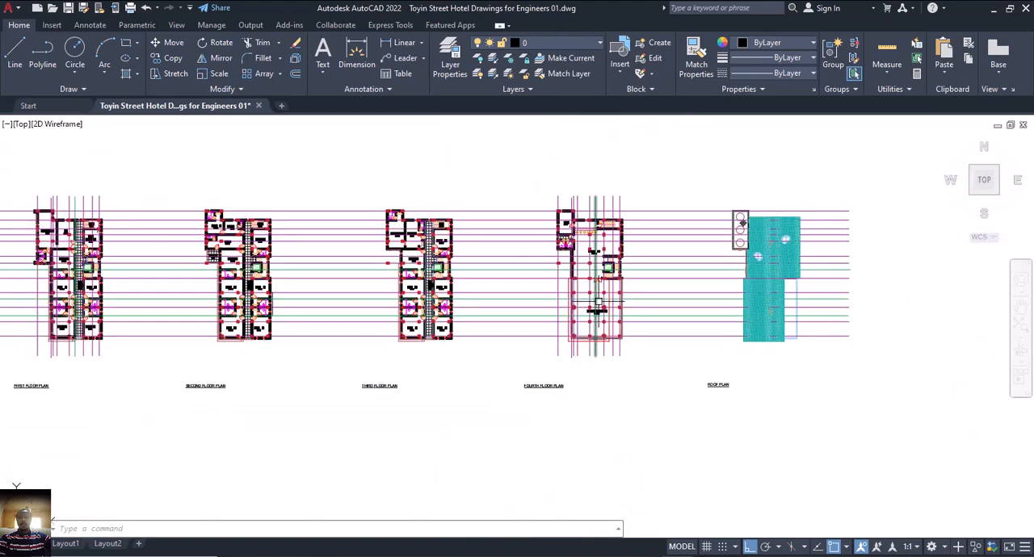
pyautogui.scroll(-2, 588, 323)
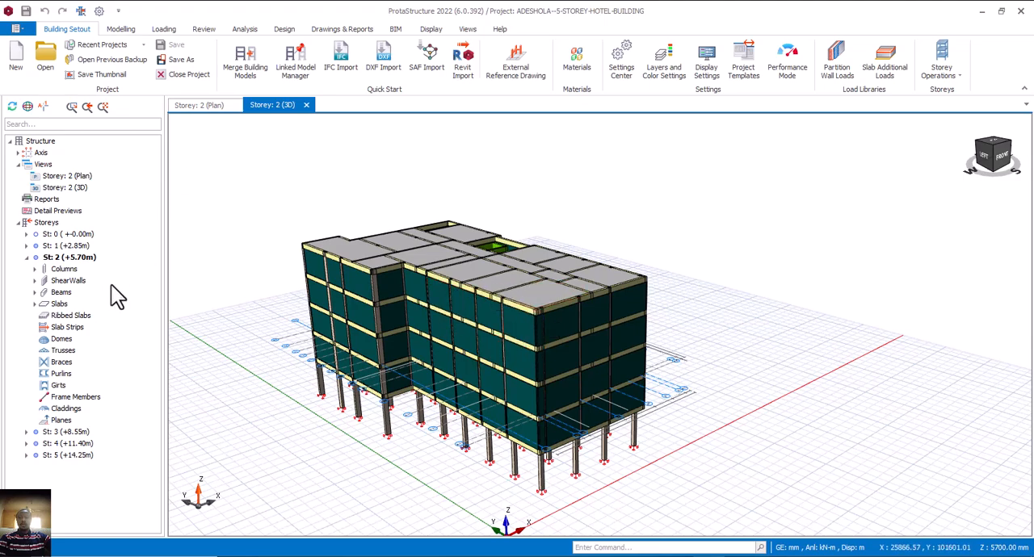
# Switch to ProtaStructure and display the plan view of storey 5 (+14.25m).
pyautogui.click(202, 106)
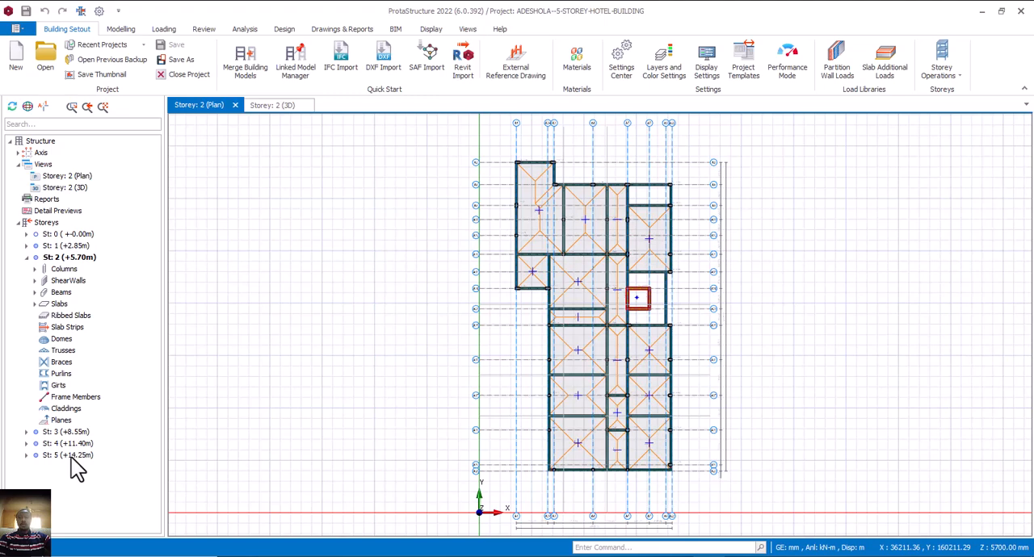
pyautogui.doubleClick(72, 455)
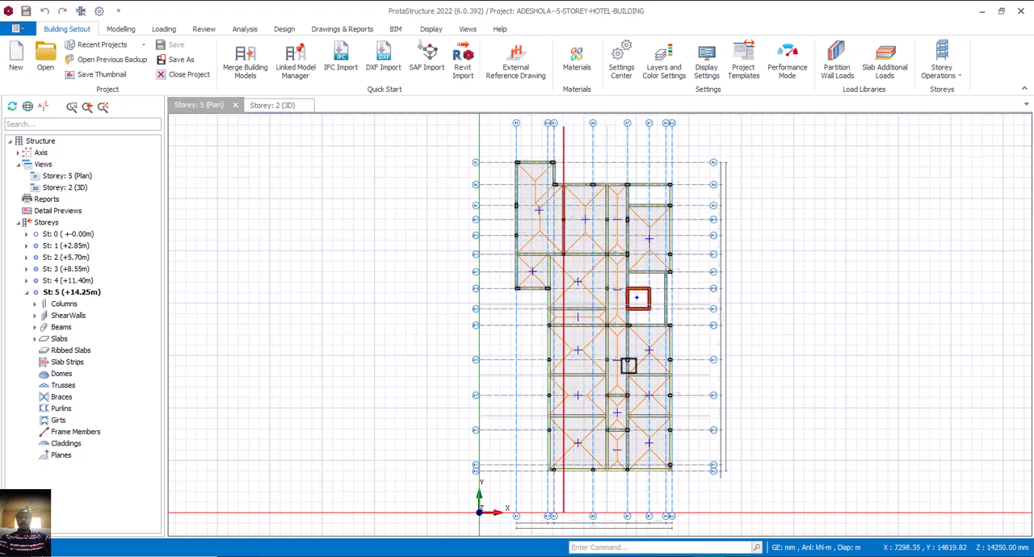
pyautogui.moveTo(627, 363); pyautogui.dragTo(592, 310, button='middle')
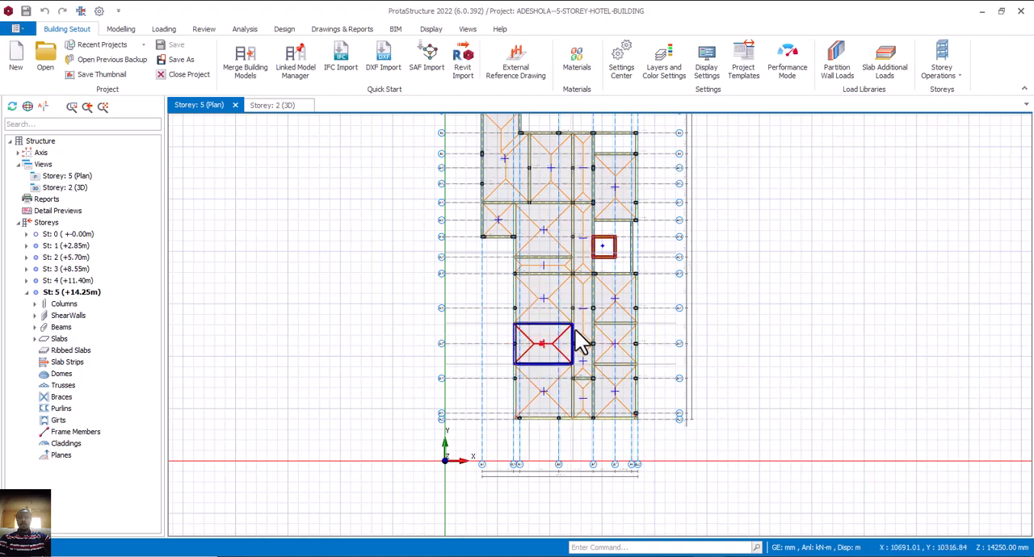
# Switch to AutoCAD and examine the outdoor open bar's columns on the fourth floor plan, selecting the two circled columns beside its label.
pyautogui.click(677, 555)
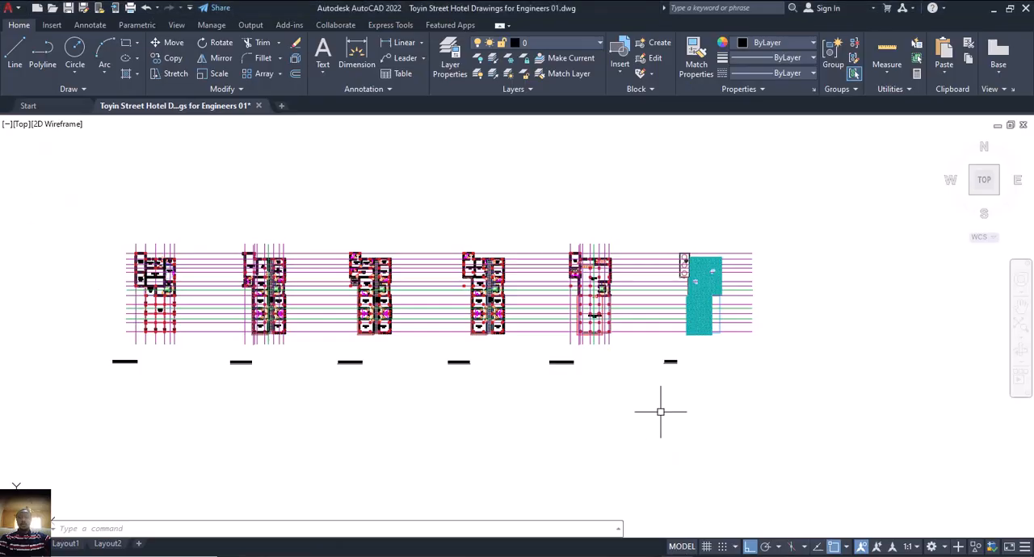
pyautogui.scroll(6, 591, 230)
pyautogui.scroll(-3, 985, 322)
pyautogui.scroll(6, 621, 384)
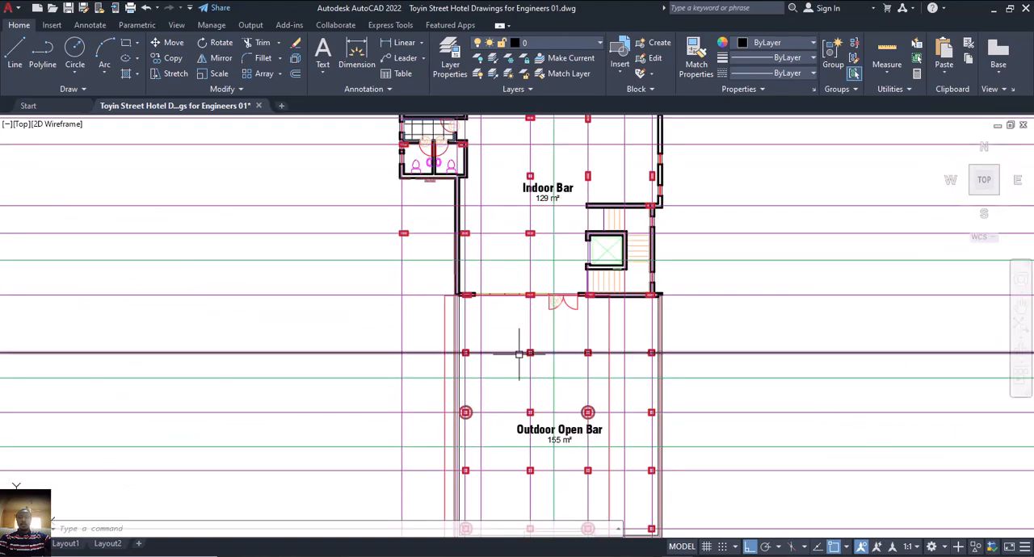
pyautogui.scroll(4, 477, 334)
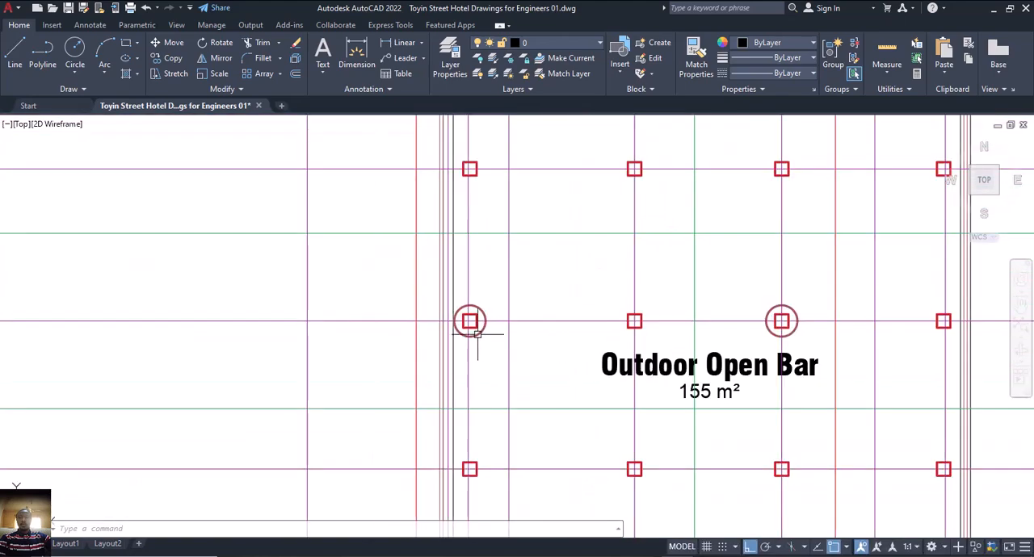
pyautogui.click(477, 333)
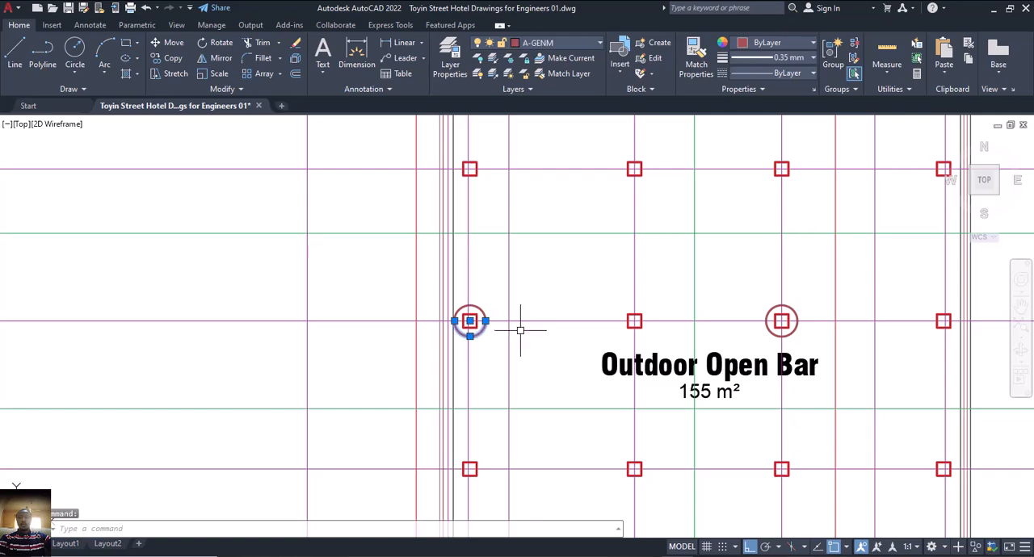
pyautogui.click(769, 330)
pyautogui.scroll(-4, 706, 335)
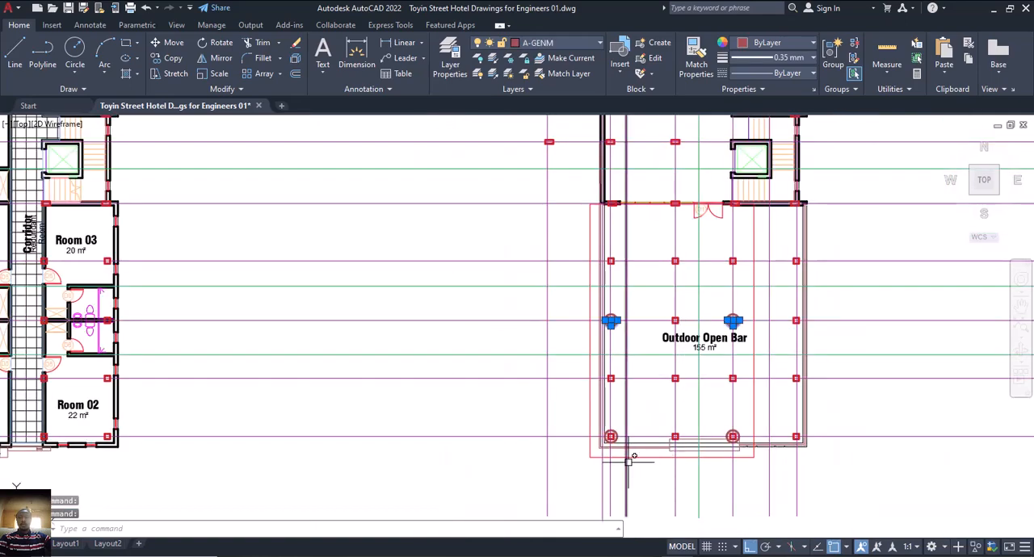
pyautogui.scroll(-4, 729, 436)
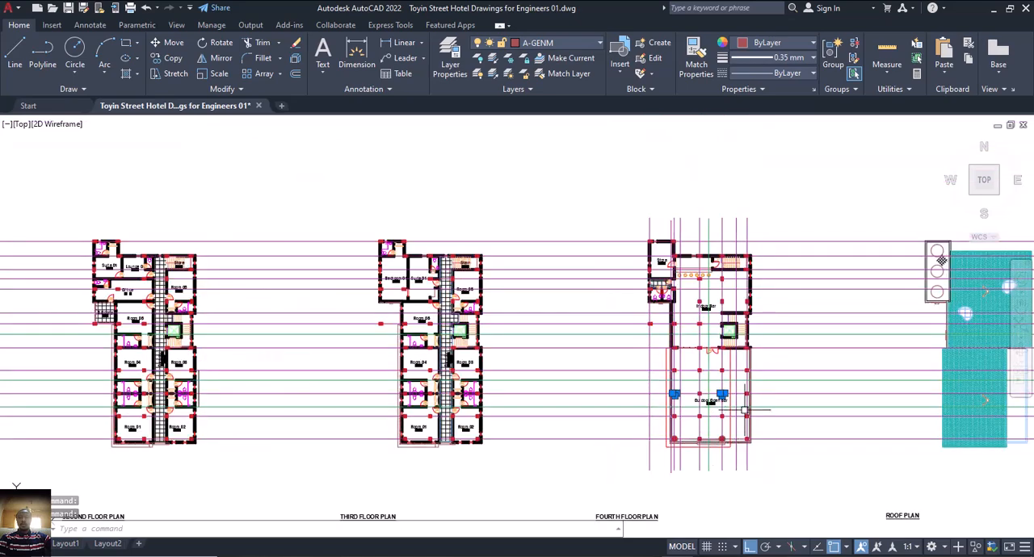
pyautogui.scroll(3, 694, 375)
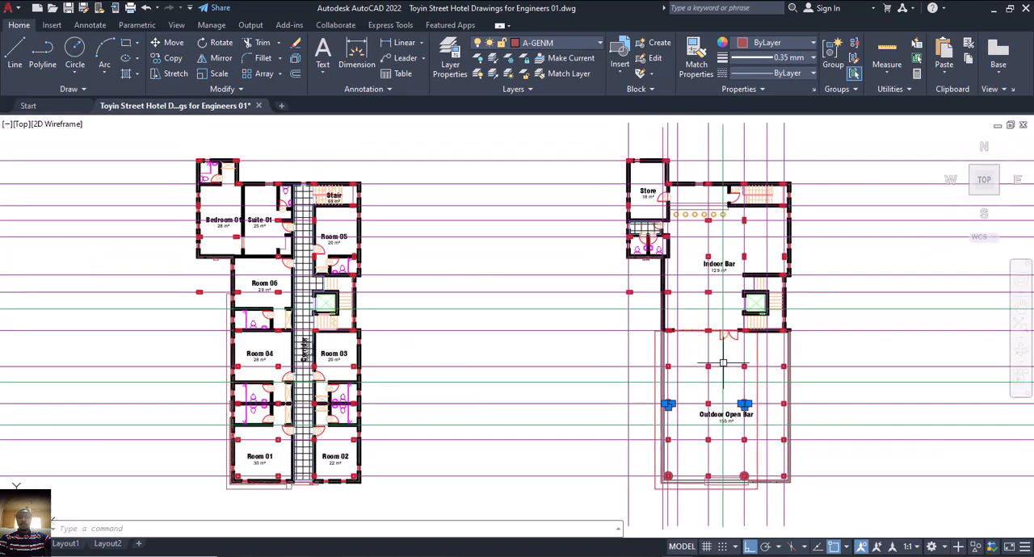
pyautogui.scroll(2, 707, 372)
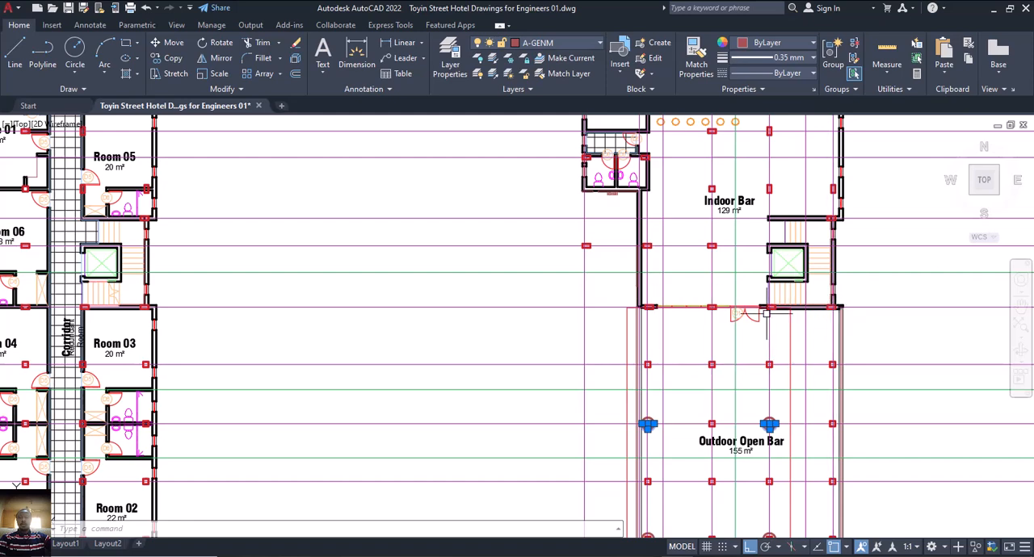
# Switch to ProtaStructure and delete the slabs, beams and columns below axis A15 on the storey 5 plan.
pyautogui.click(695, 556)
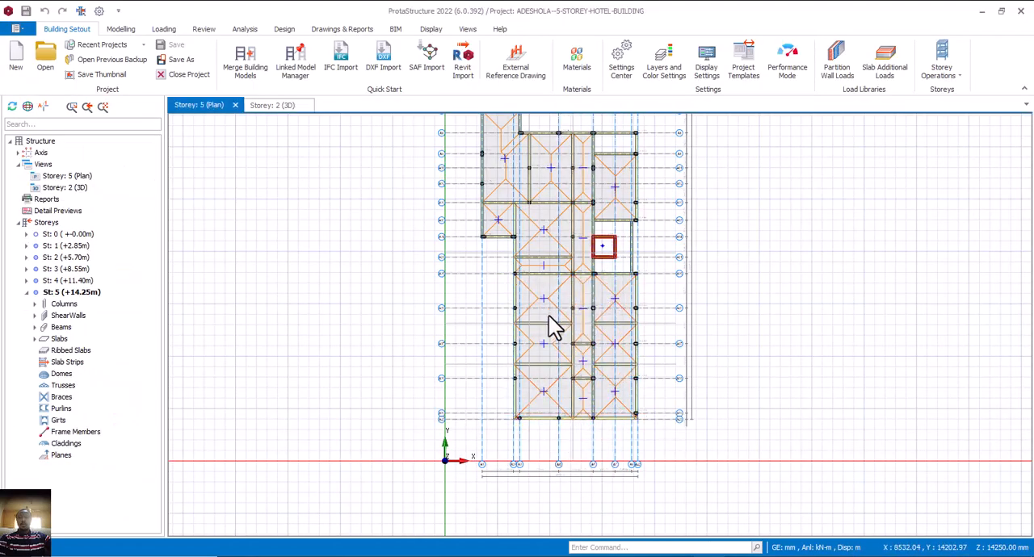
pyautogui.scroll(3, 546, 413)
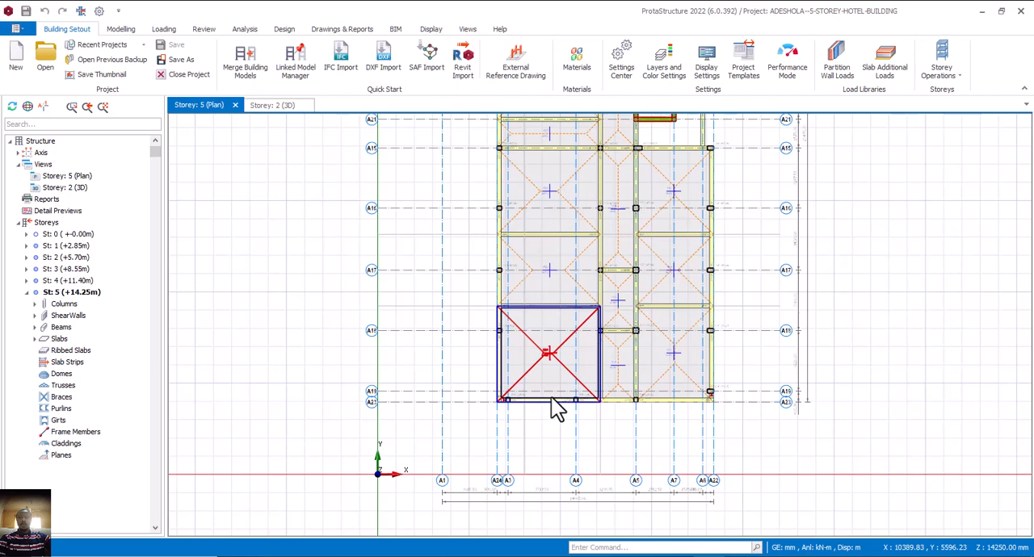
pyautogui.press('Delete')
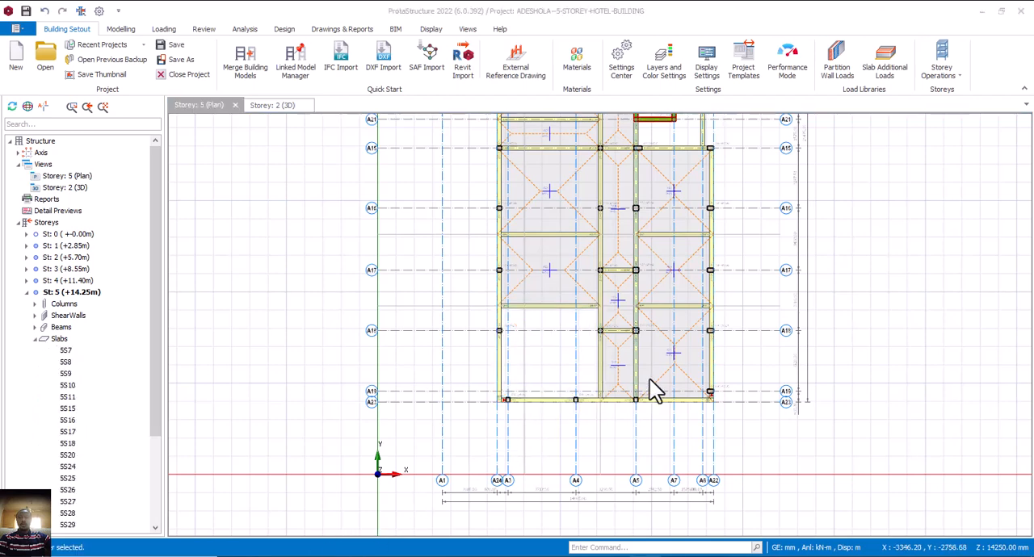
pyautogui.click(563, 401)
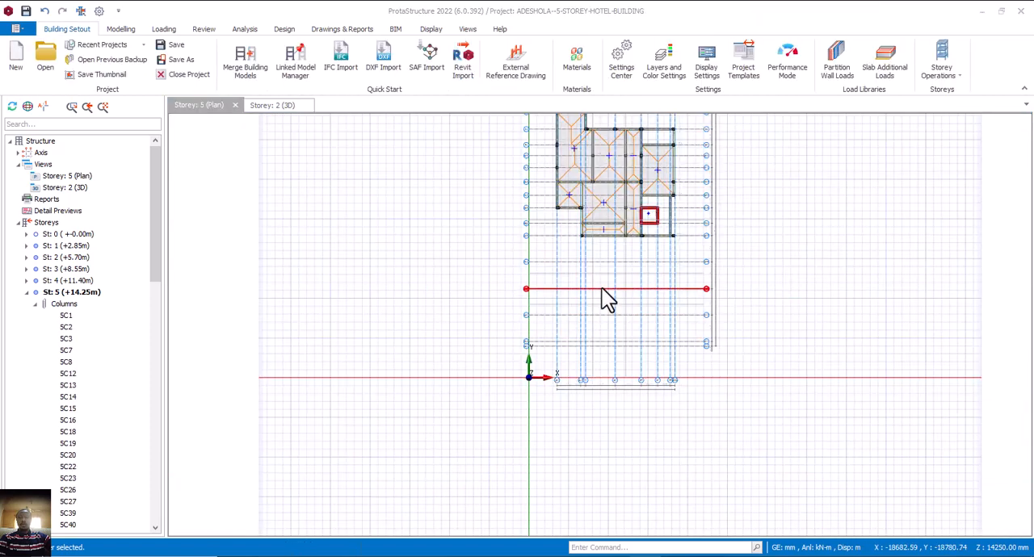
pyautogui.scroll(2, 601, 291)
pyautogui.scroll(-1, 595, 327)
pyautogui.scroll(-4, 588, 354)
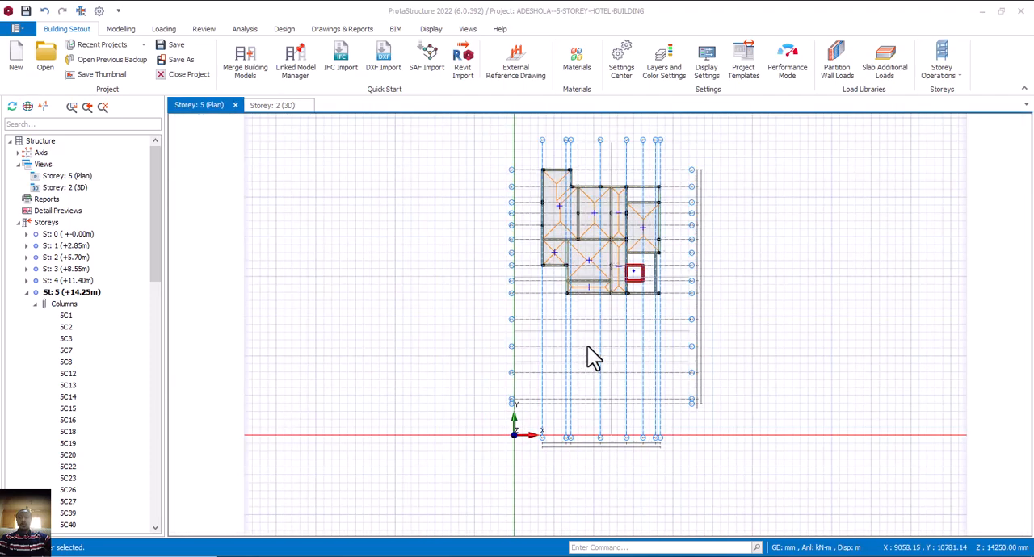
pyautogui.moveTo(608, 348)
pyautogui.mouseDown(button='middle')
pyautogui.moveTo(607, 331)
pyautogui.moveTo(609, 353)
pyautogui.mouseUp(button='middle')
pyautogui.scroll(1, 604, 354)
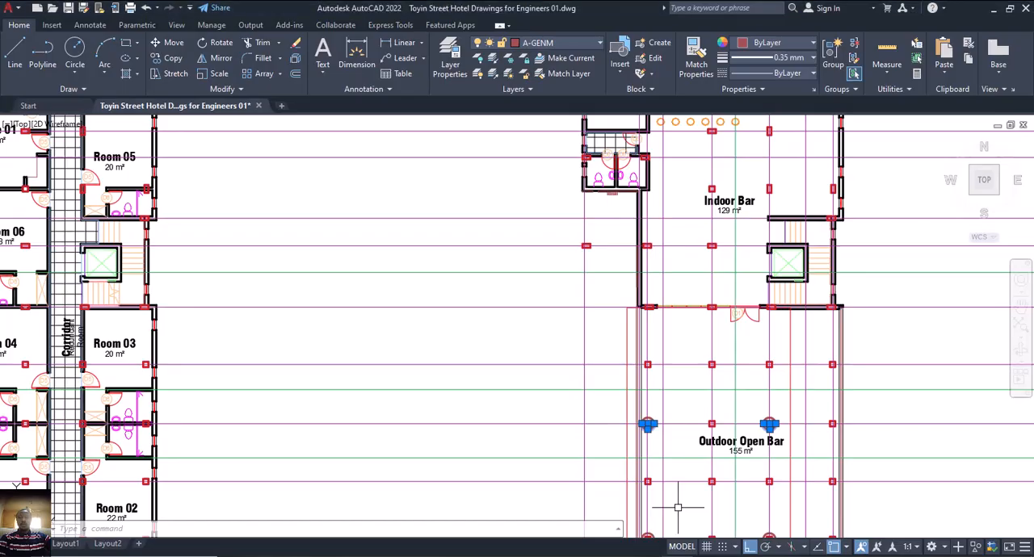
# Examine the circled columns along the lower edge of the outdoor open bar, comparing the fourth floor and ground floor plans.
pyautogui.moveTo(669, 429); pyautogui.dragTo(609, 355, button='middle')
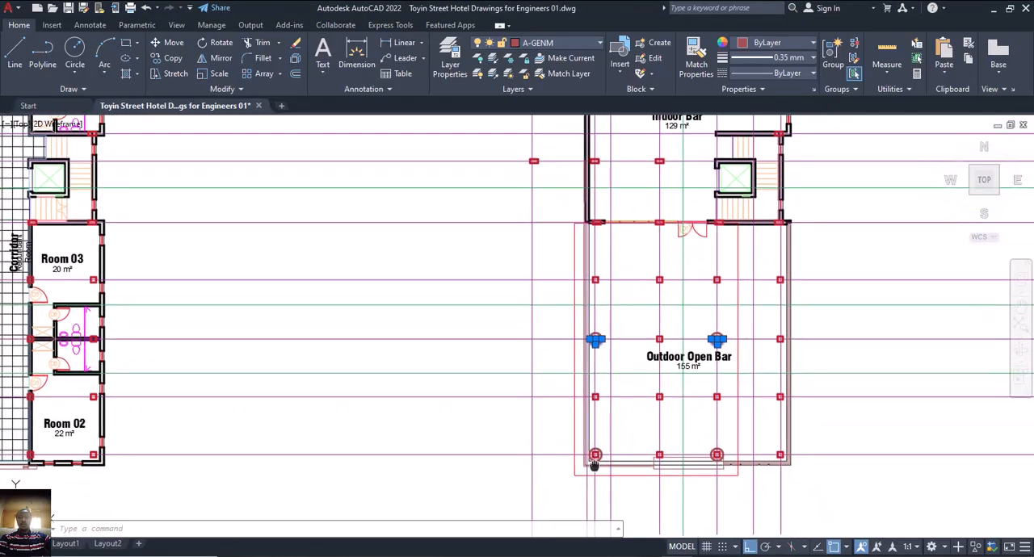
pyautogui.moveTo(599, 449); pyautogui.dragTo(575, 406, button='middle')
pyautogui.scroll(4, 569, 407)
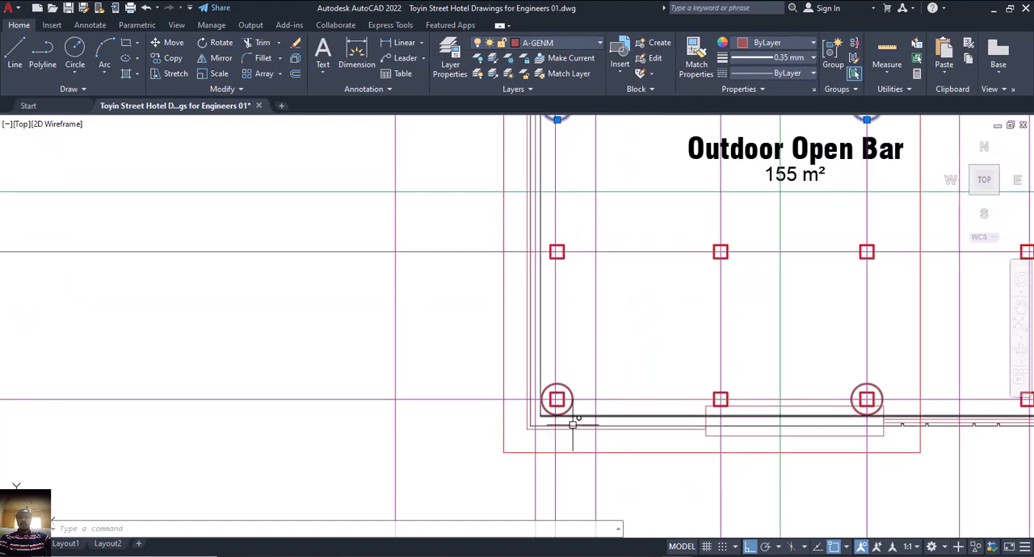
pyautogui.scroll(-7, 561, 408)
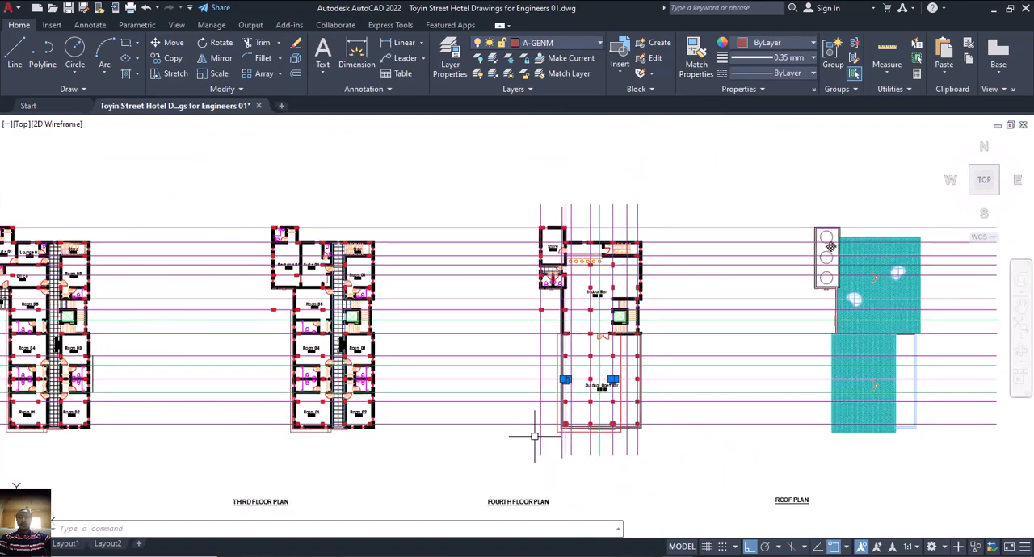
pyautogui.scroll(4, 557, 437)
pyautogui.scroll(2, 583, 417)
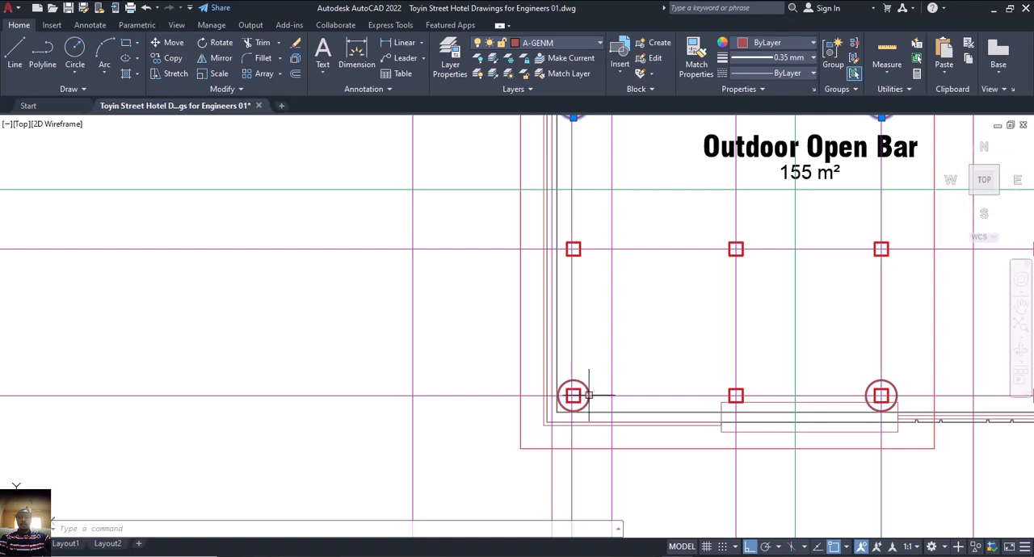
pyautogui.scroll(-4, 592, 397)
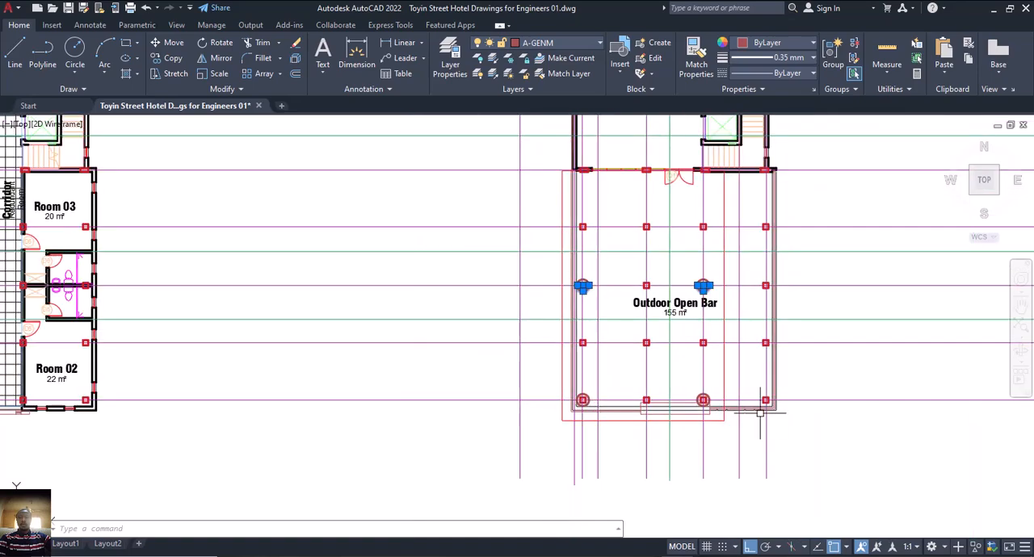
pyautogui.scroll(3, 767, 401)
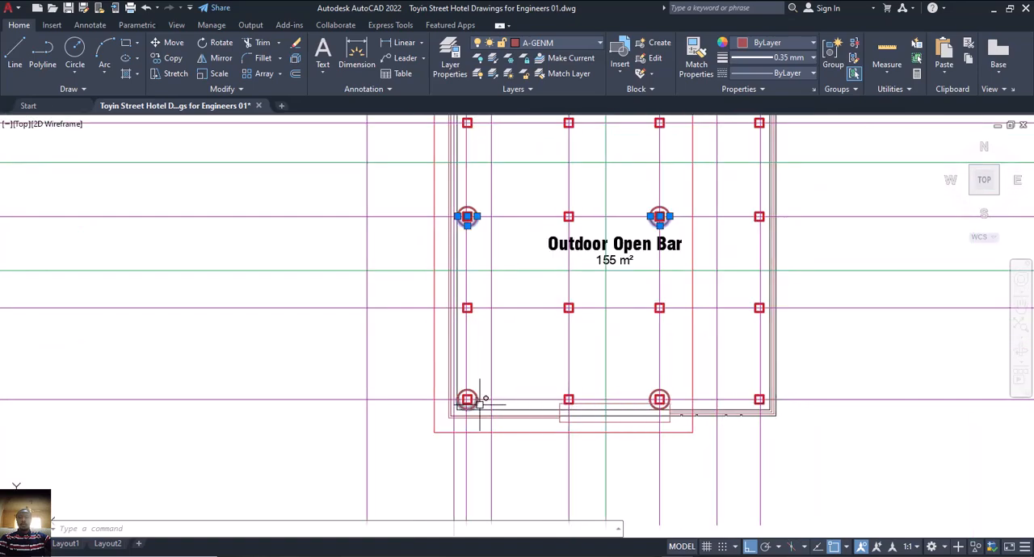
pyautogui.scroll(-3, 625, 420)
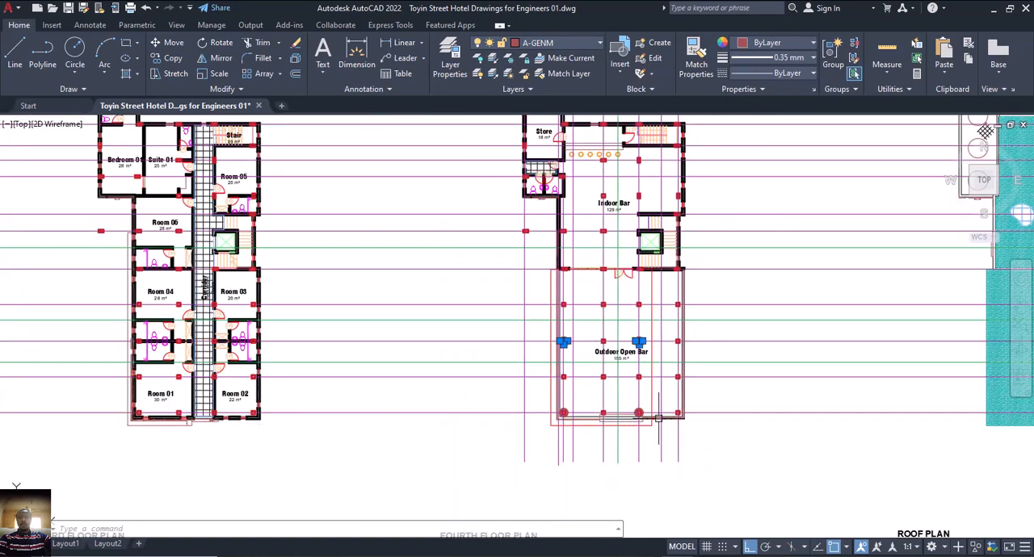
pyautogui.scroll(4, 638, 413)
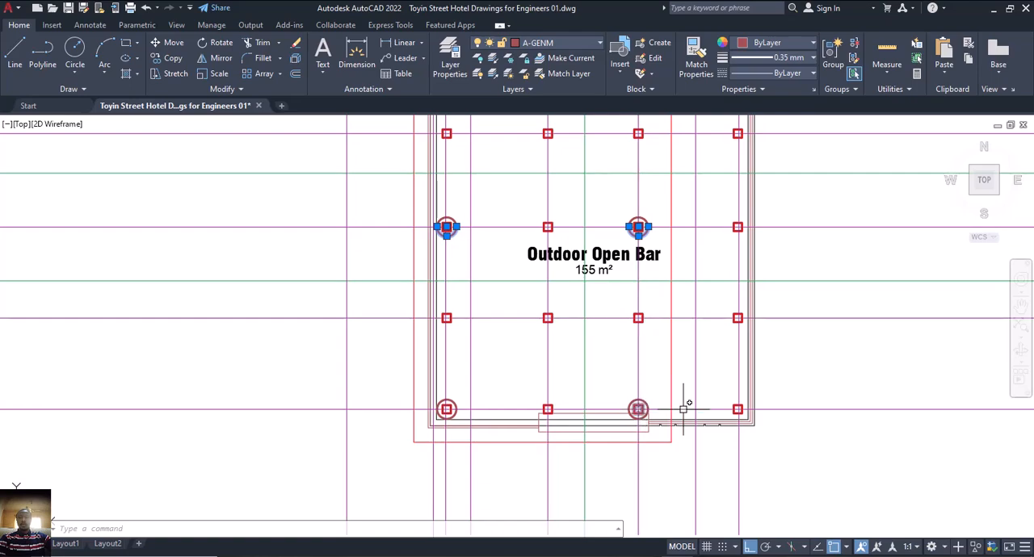
pyautogui.scroll(-5, 807, 410)
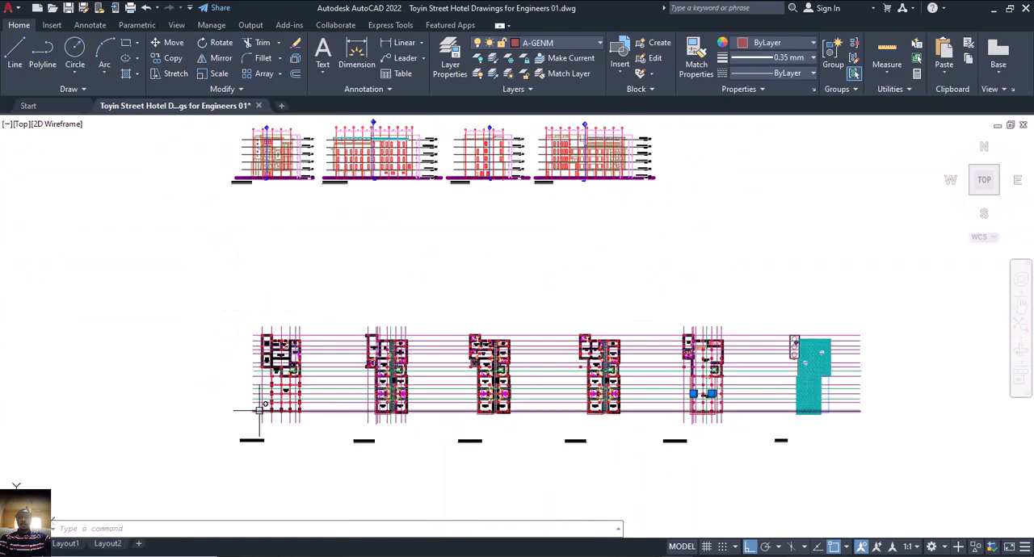
pyautogui.scroll(4, 365, 413)
pyautogui.scroll(-2, 374, 418)
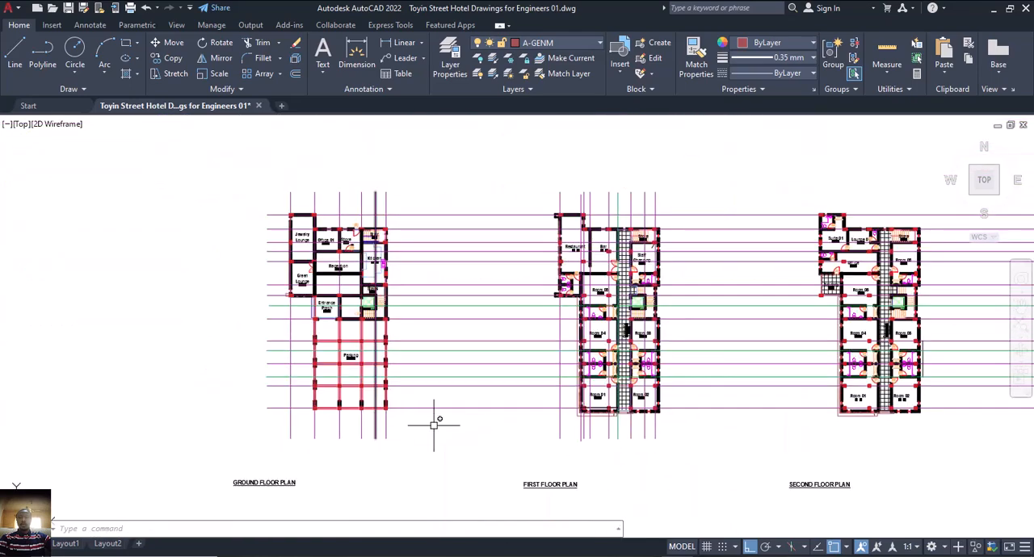
# Switch to ProtaStructure and examine axes A16 to A23 in the cleared area of the storey 5 plan.
pyautogui.click(681, 555)
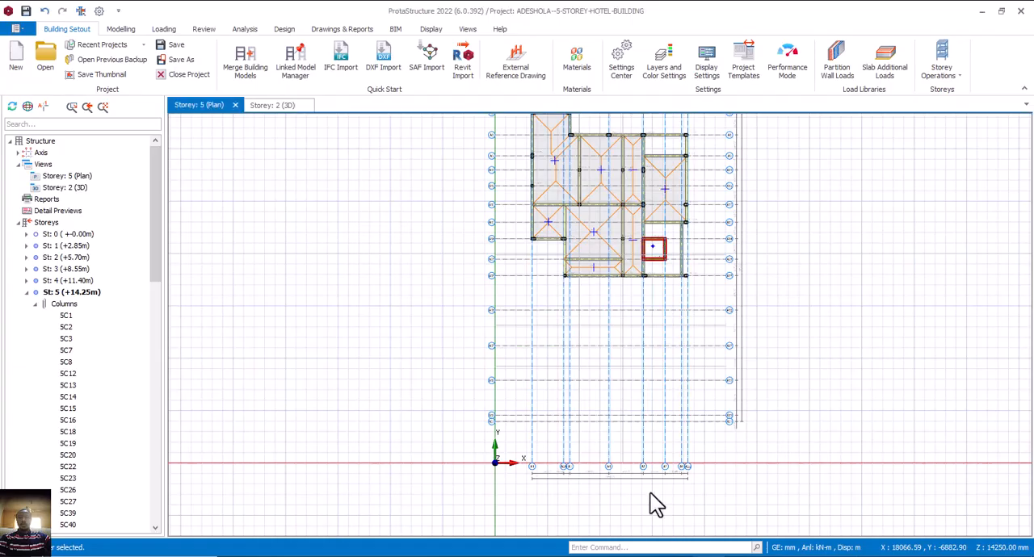
pyautogui.moveTo(598, 389); pyautogui.dragTo(601, 357, button='middle')
pyautogui.scroll(3, 610, 396)
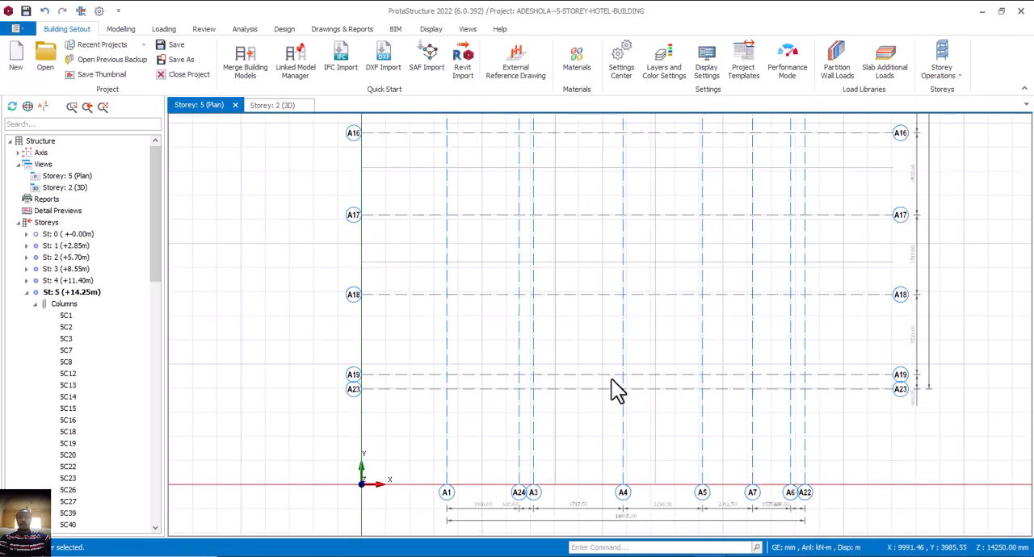
pyautogui.scroll(-3, 605, 386)
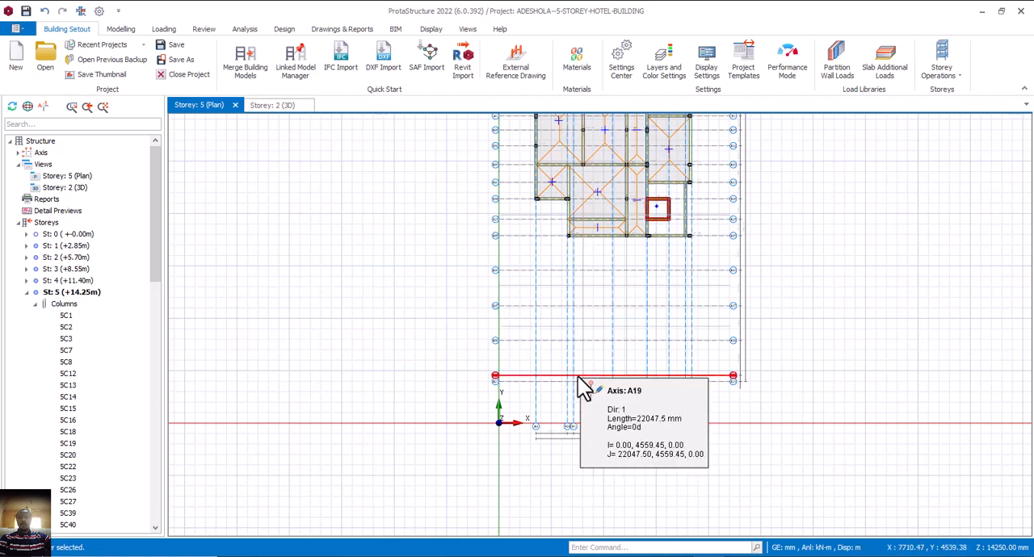
pyautogui.scroll(2, 579, 378)
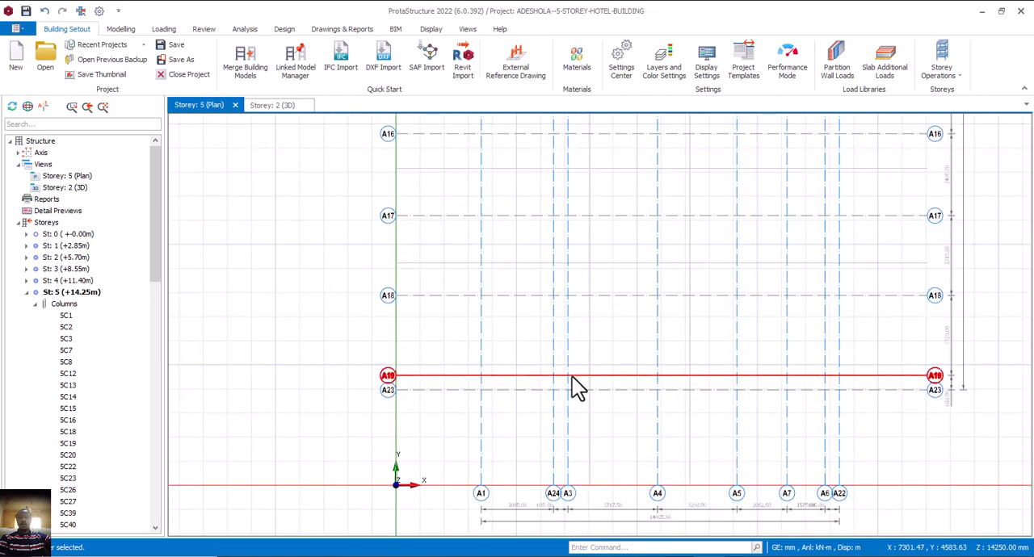
# Switch to AutoCAD and examine how the outdoor open bar's lower-left circled column sits on the fourth floor grid lines.
pyautogui.click(672, 555)
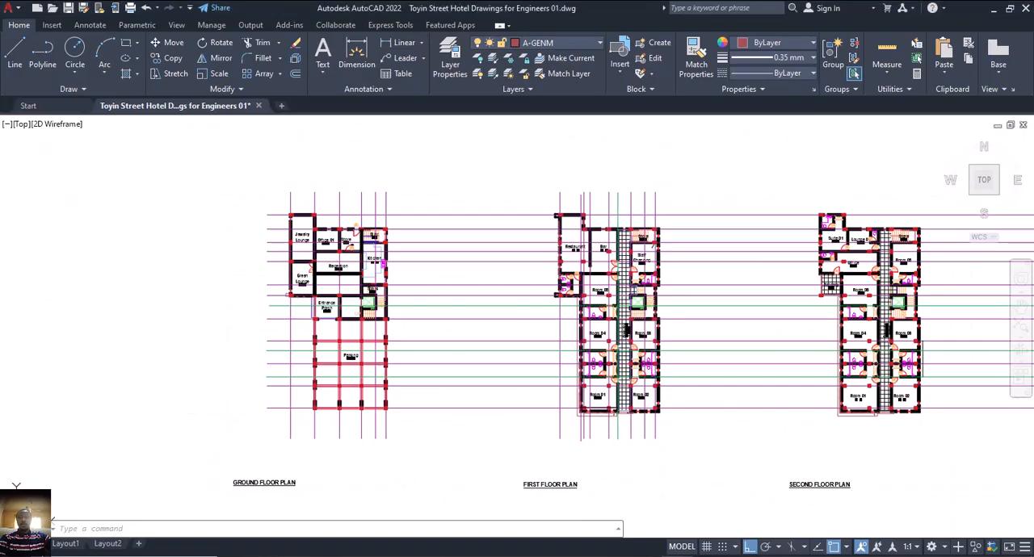
pyautogui.moveTo(677, 449); pyautogui.dragTo(379, 432, button='middle')
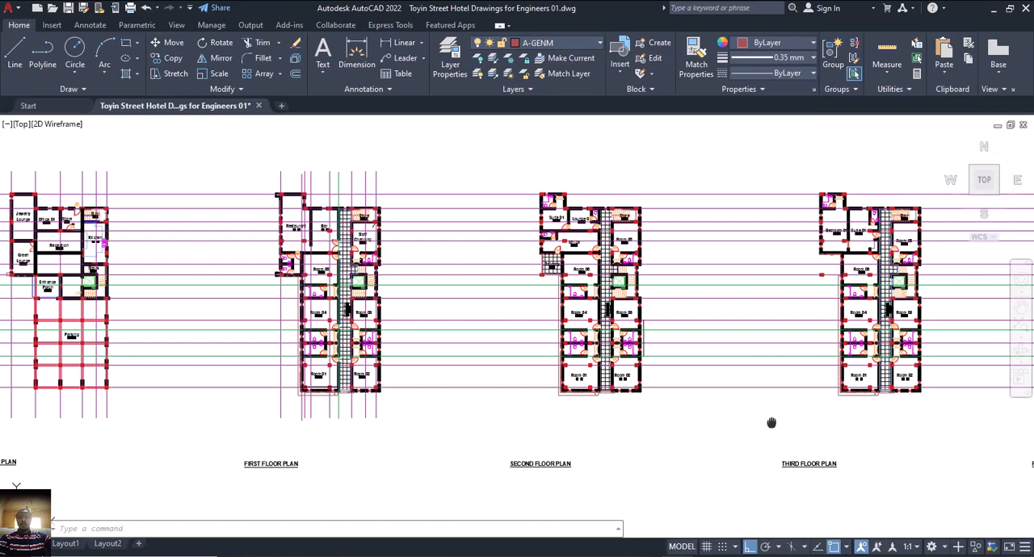
pyautogui.moveTo(768, 420); pyautogui.dragTo(355, 420, button='middle')
pyautogui.scroll(6, 685, 386)
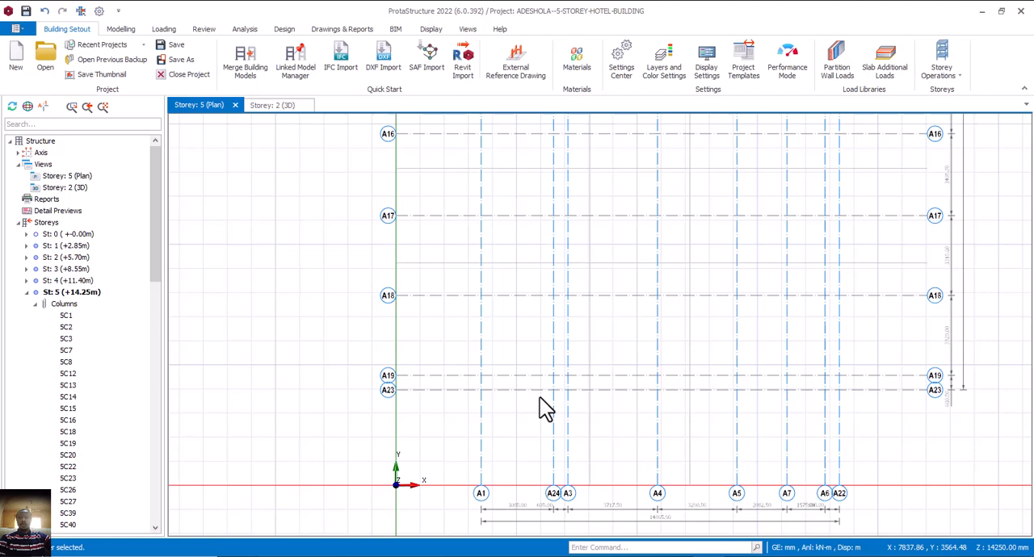
pyautogui.scroll(-2, 549, 400)
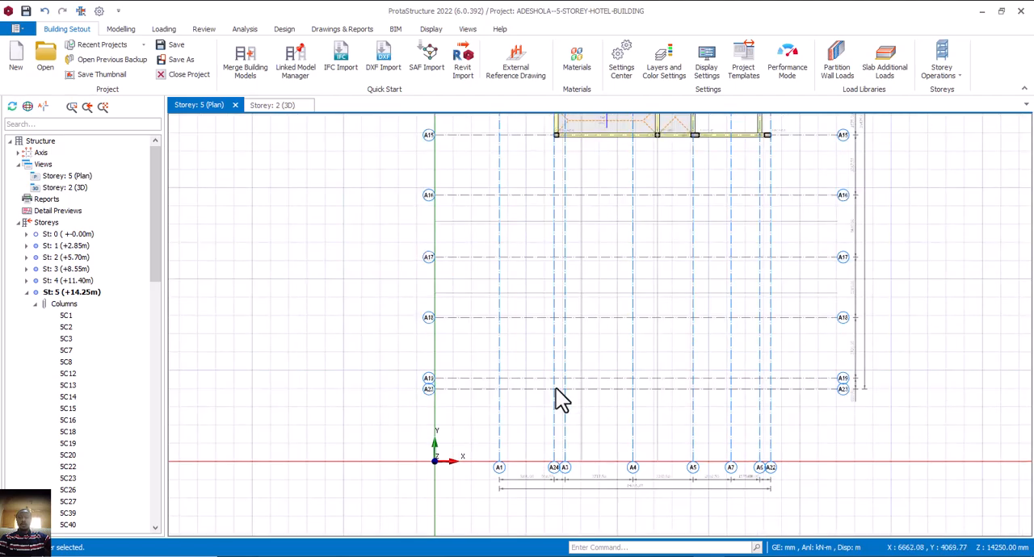
pyautogui.scroll(6, 623, 247)
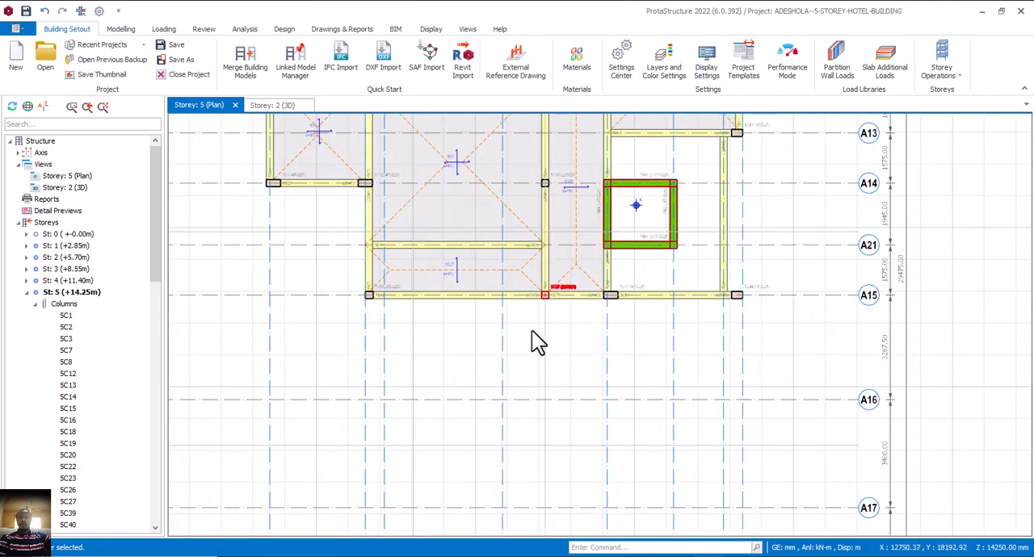
pyautogui.click(544, 294)
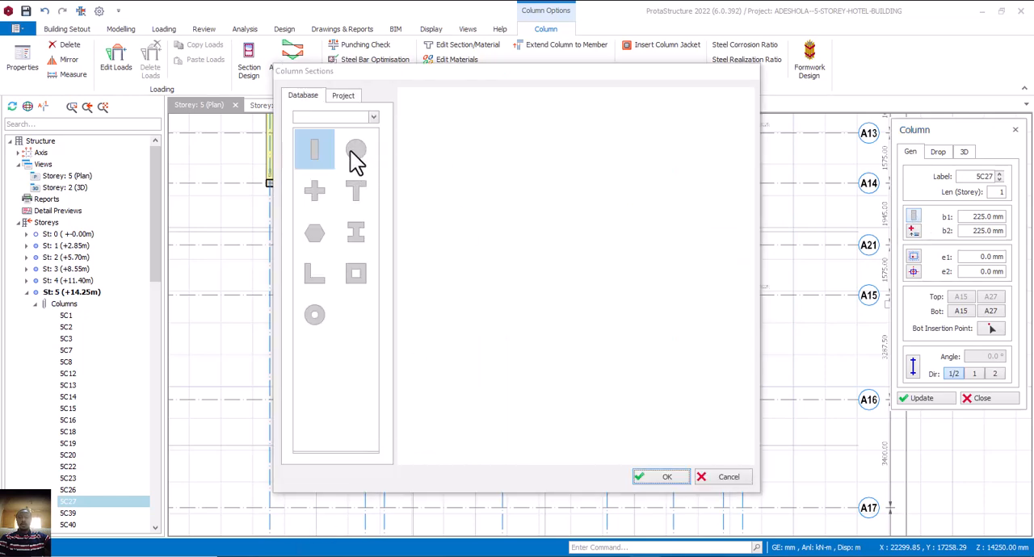
pyautogui.click(354, 156)
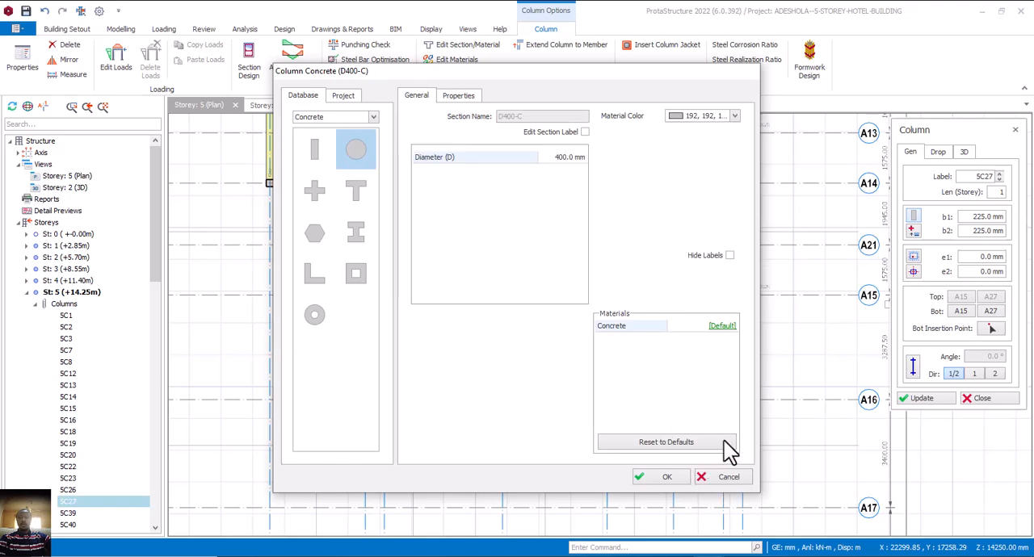
pyautogui.click(728, 476)
pyautogui.scroll(-2, 585, 387)
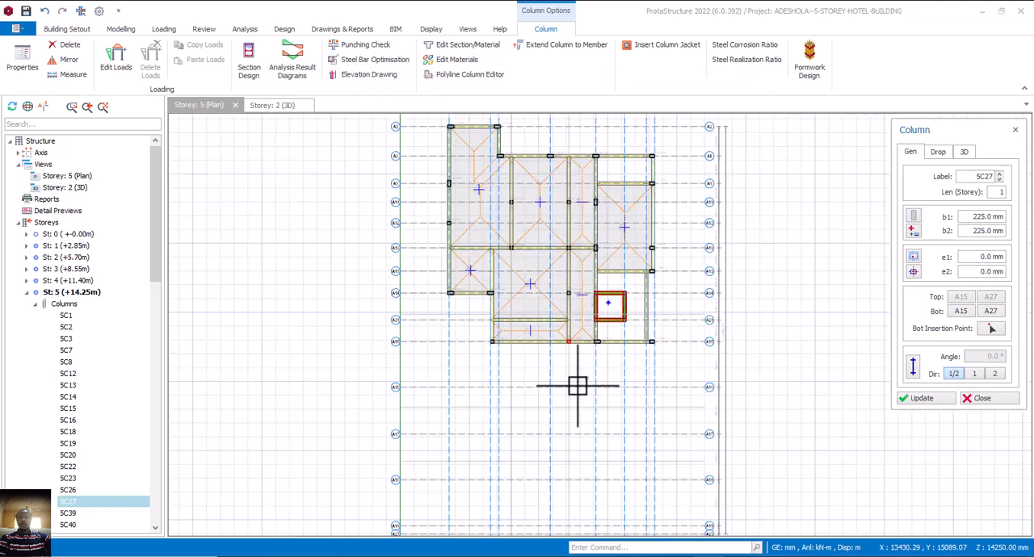
pyautogui.press('Escape')
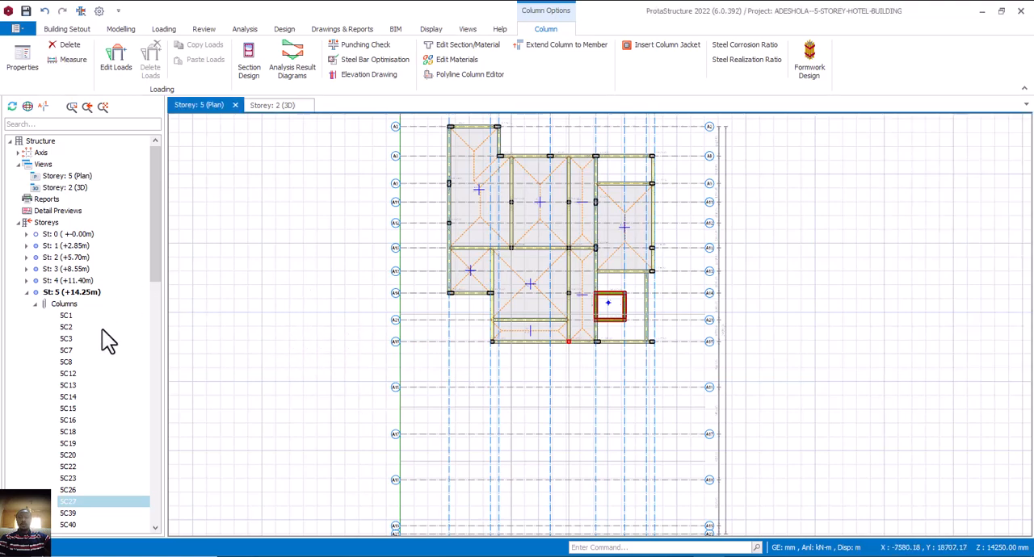
# Check the building in the 3D view and display the plan view of storey 4 (+11.40m).
pyautogui.click(268, 111)
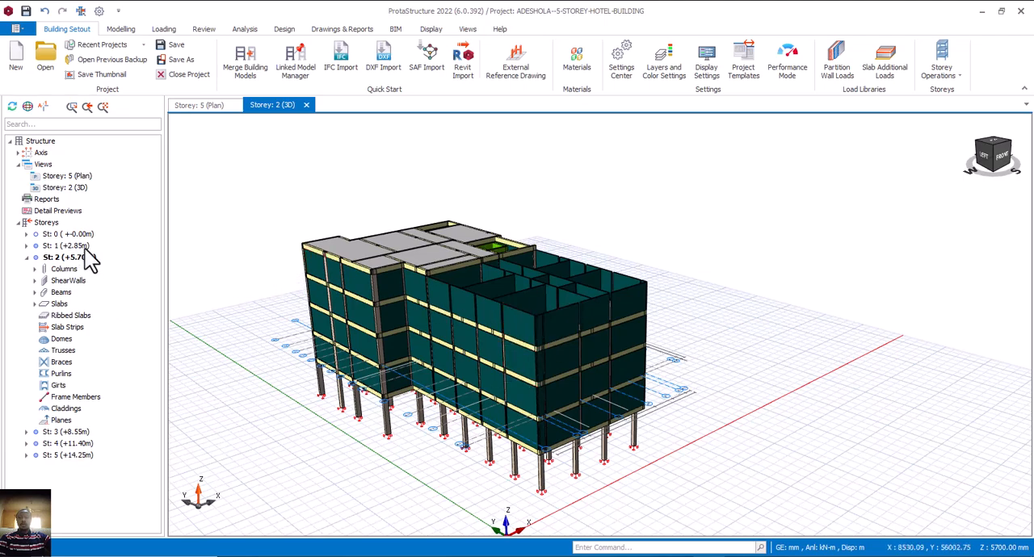
pyautogui.doubleClick(78, 176)
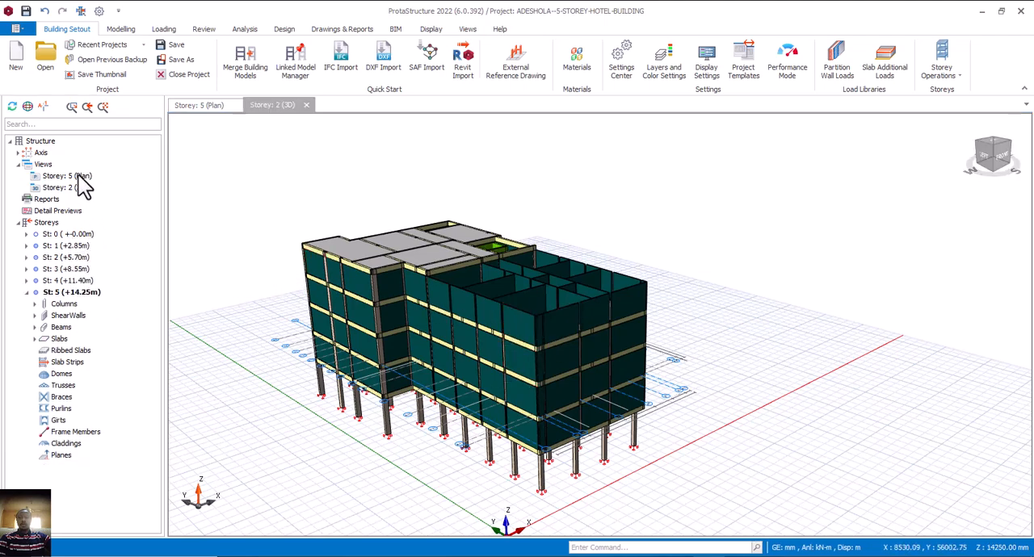
pyautogui.click(70, 282)
pyautogui.doubleClick(70, 282)
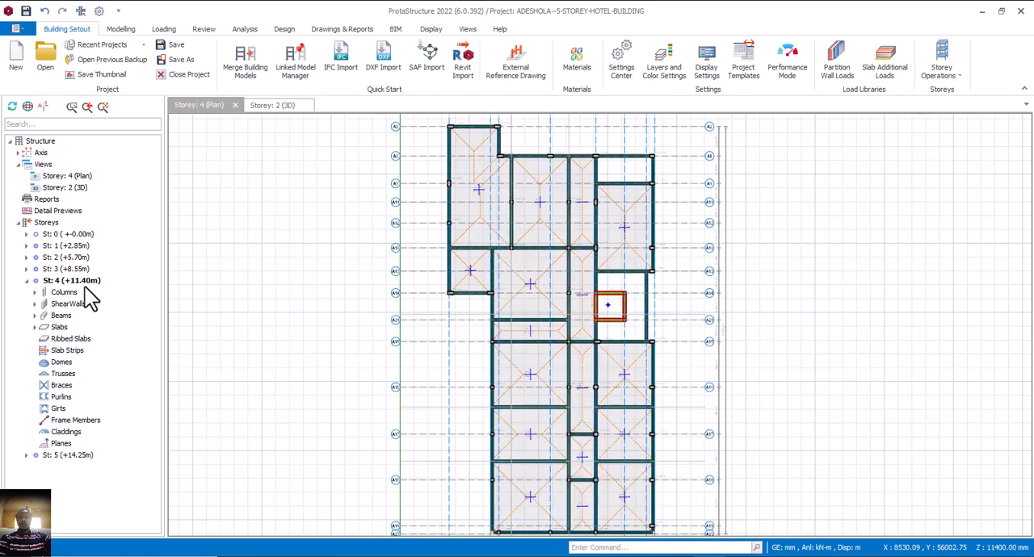
# Delete the wall loads from all storey 4 beams, 4B1 to 4B92.
pyautogui.scroll(3, 493, 398)
pyautogui.click(490, 404)
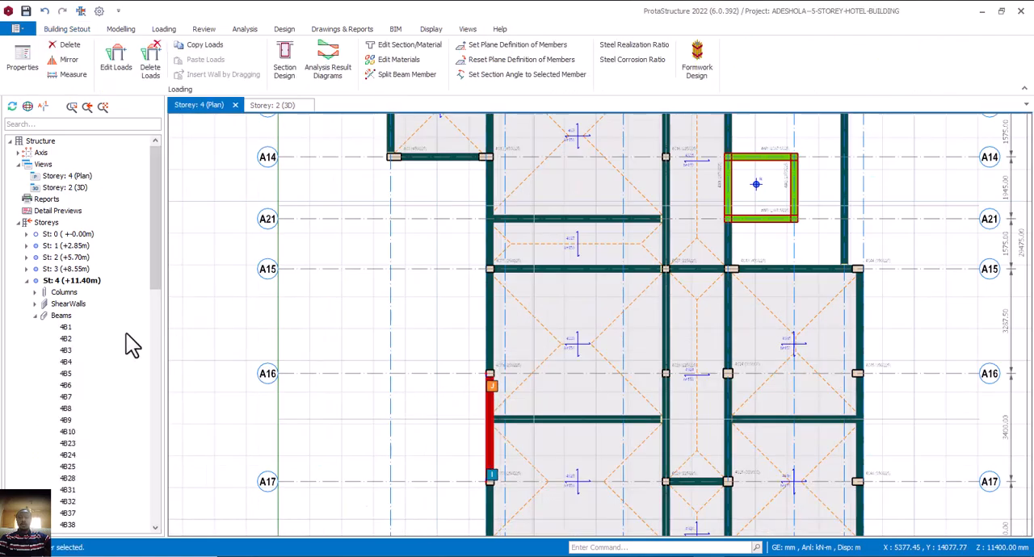
pyautogui.click(70, 341)
pyautogui.scroll(-20, 73, 351)
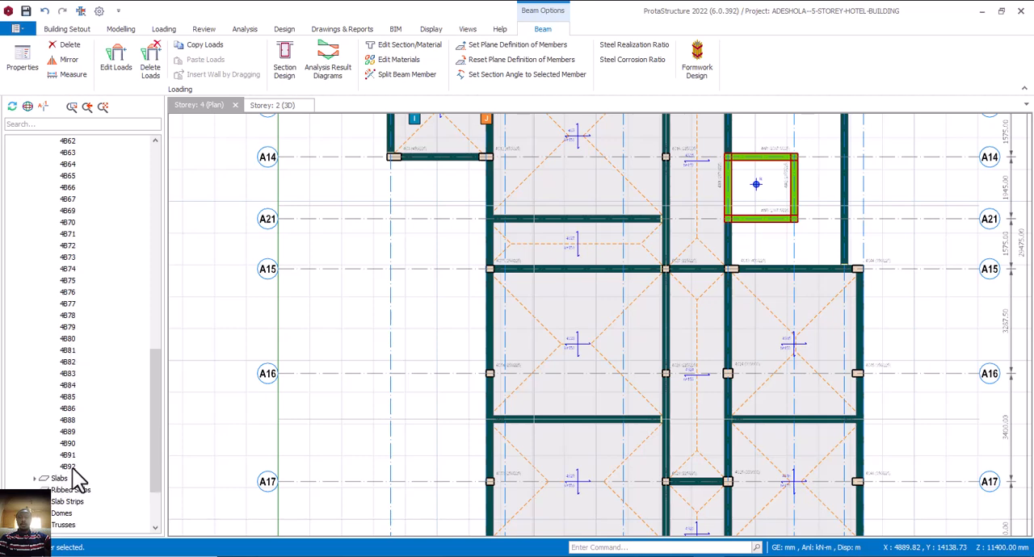
pyautogui.keyDown('shift'); pyautogui.click(69, 467); pyautogui.keyUp('shift')
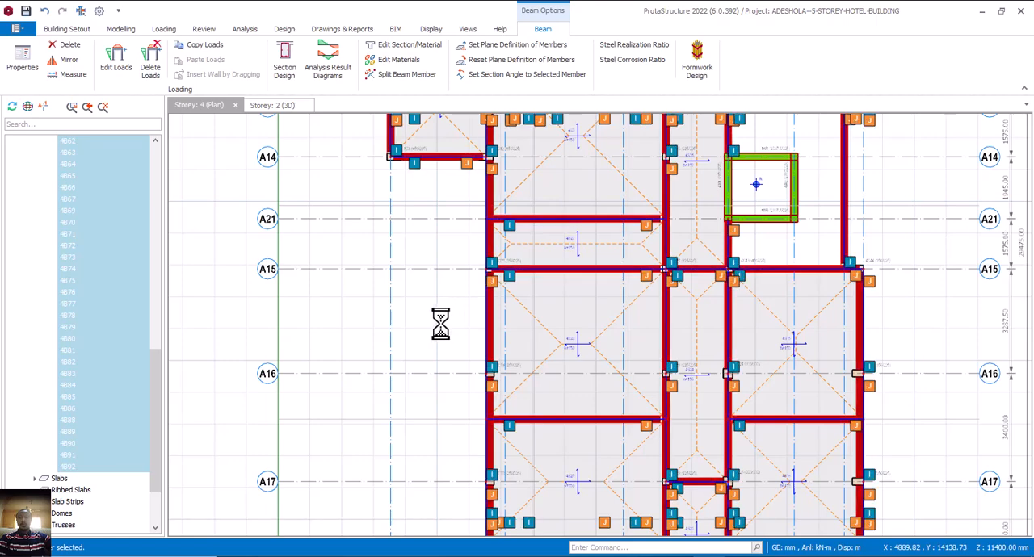
pyautogui.rightClick(440, 323)
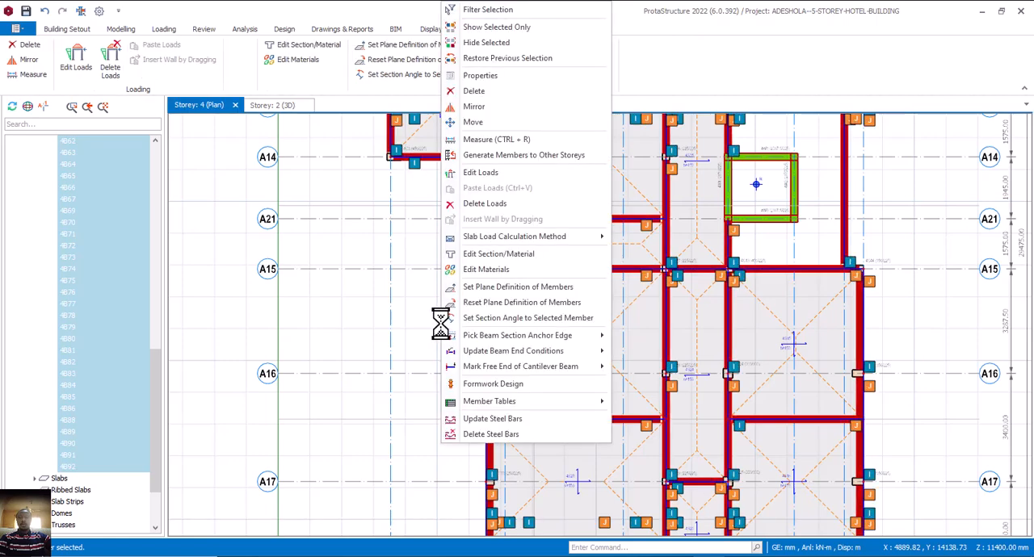
pyautogui.click(501, 206)
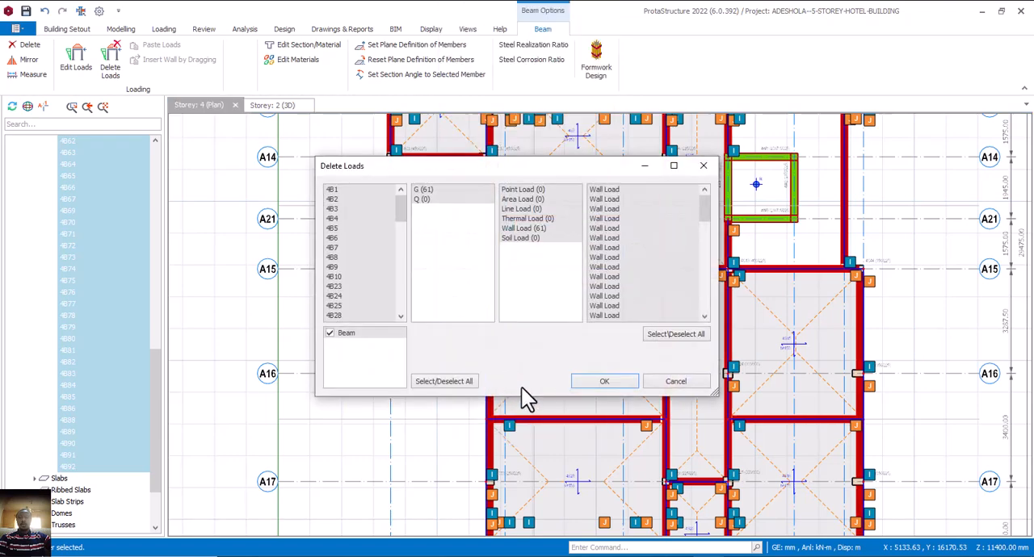
pyautogui.click(618, 387)
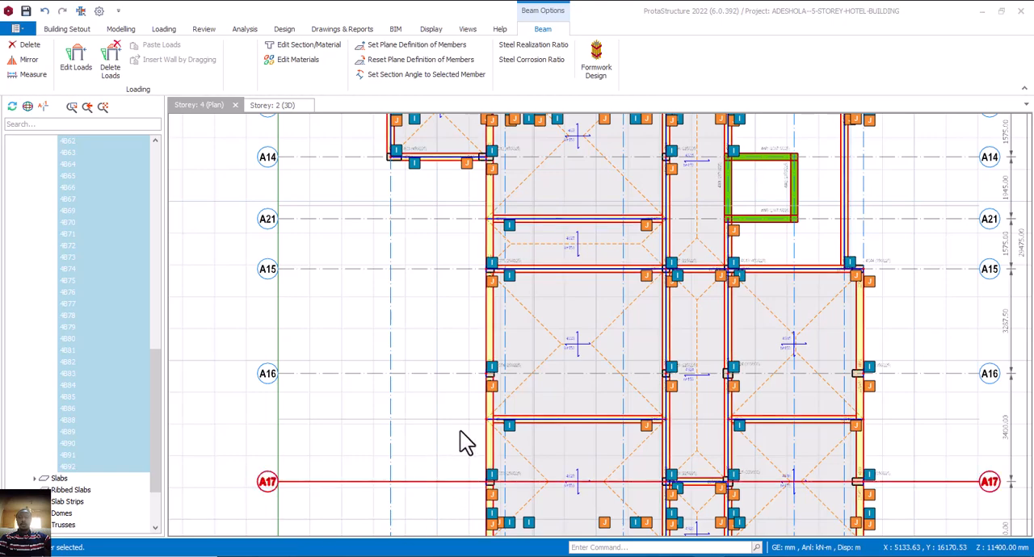
pyautogui.press('Escape')
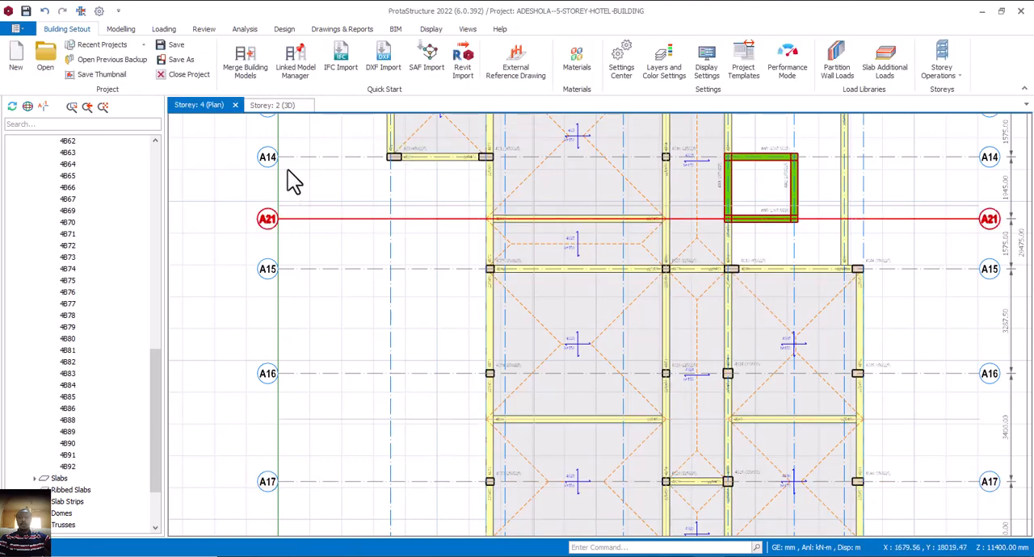
# Inspect the storey 4 roof deck and the building's beams in the 3D view.
pyautogui.click(274, 106)
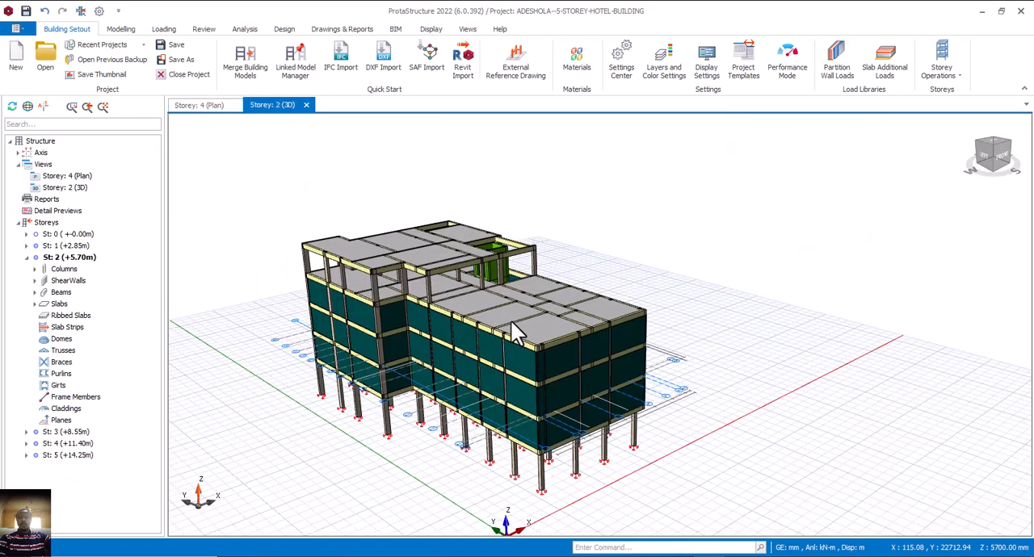
pyautogui.moveTo(555, 332)
pyautogui.mouseDown(button='middle')
pyautogui.moveTo(596, 310)
pyautogui.moveTo(557, 337)
pyautogui.mouseUp(button='middle')
pyautogui.scroll(2, 556, 339)
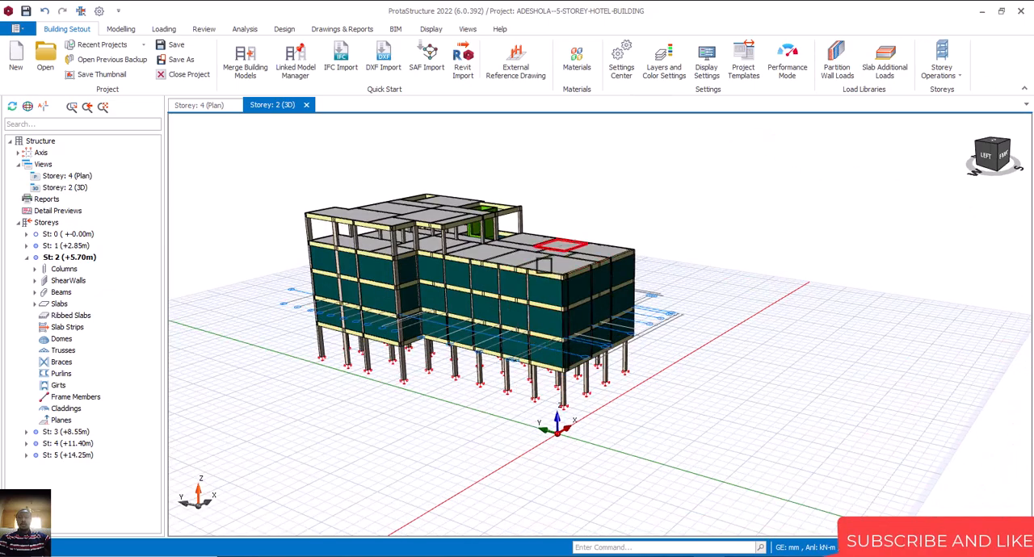
# Activate storey 4 (+11.40m) in the 3D view and examine the front corner of its deck, with the slabs, beams and columns there.
pyautogui.moveTo(588, 297); pyautogui.dragTo(619, 365, button='middle')
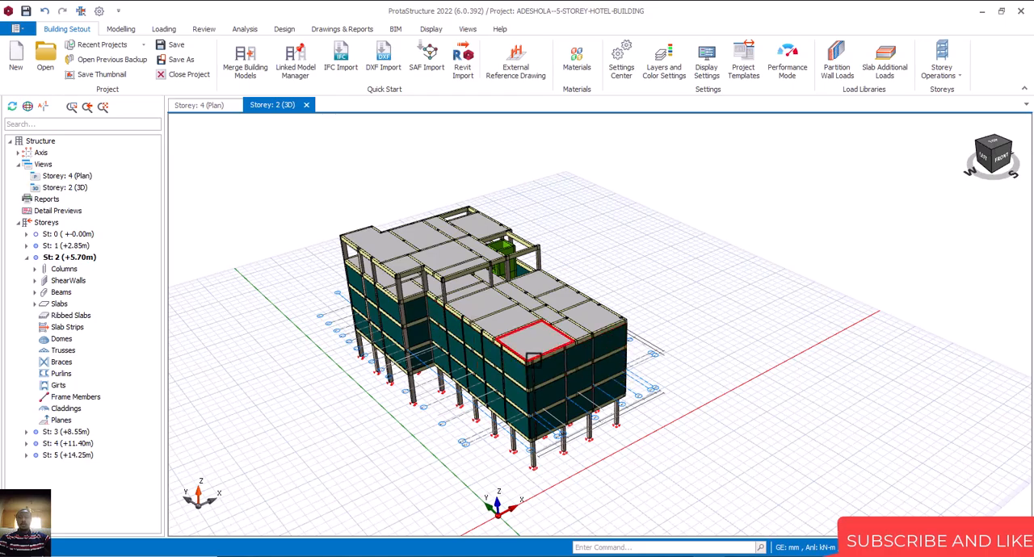
pyautogui.scroll(3, 553, 355)
pyautogui.moveTo(542, 363); pyautogui.dragTo(685, 307, button='middle')
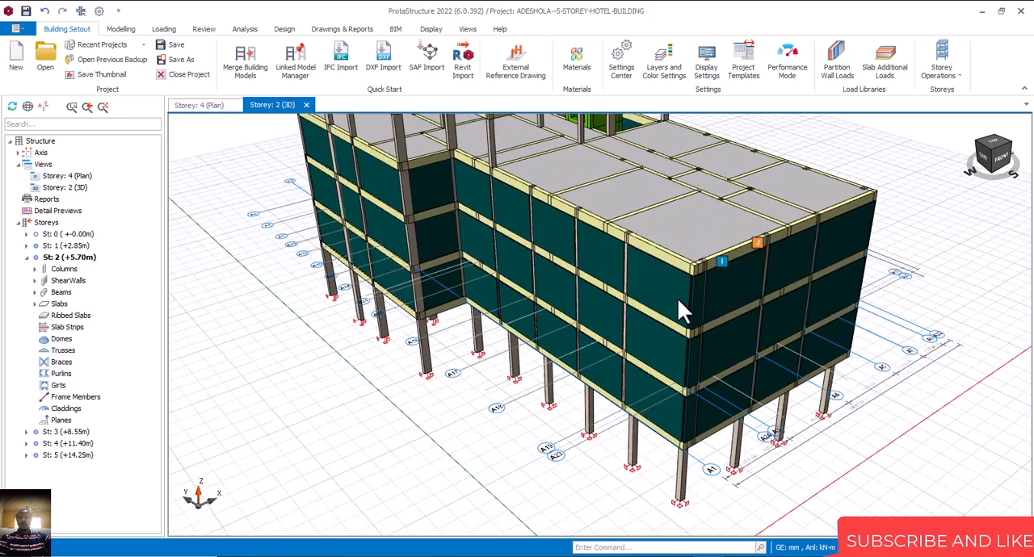
pyautogui.click(76, 443)
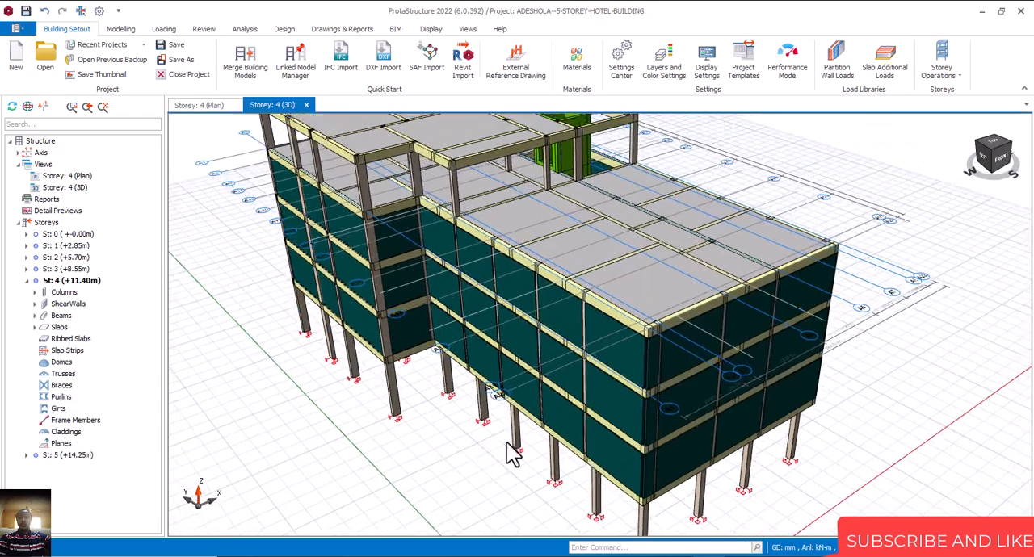
pyautogui.scroll(5, 623, 336)
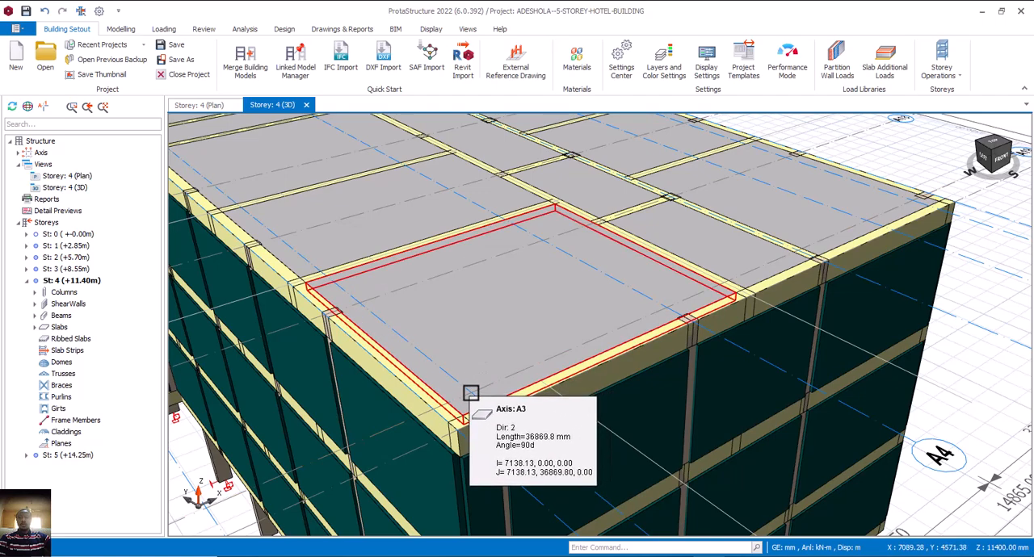
pyautogui.moveTo(549, 368); pyautogui.dragTo(569, 388, button='middle')
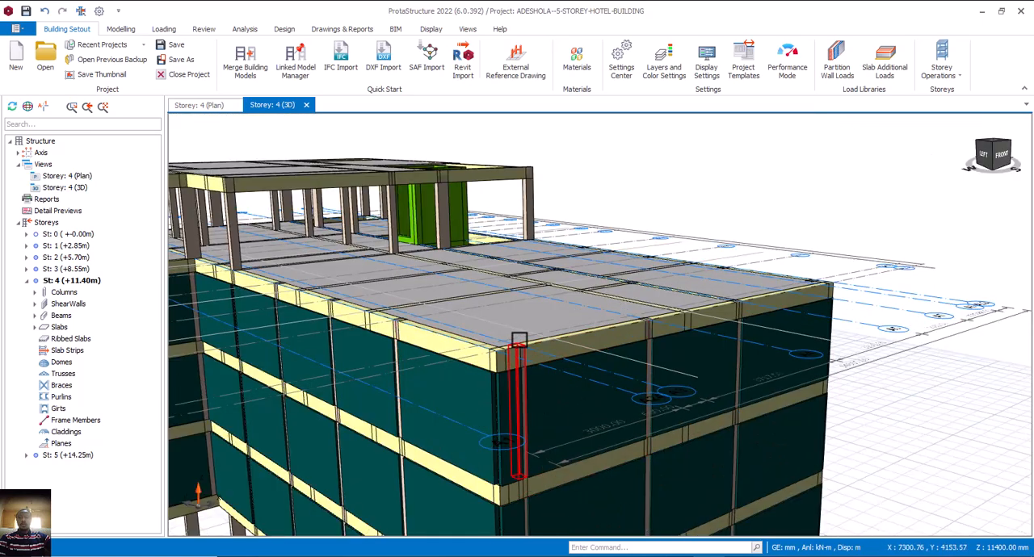
pyautogui.moveTo(517, 341)
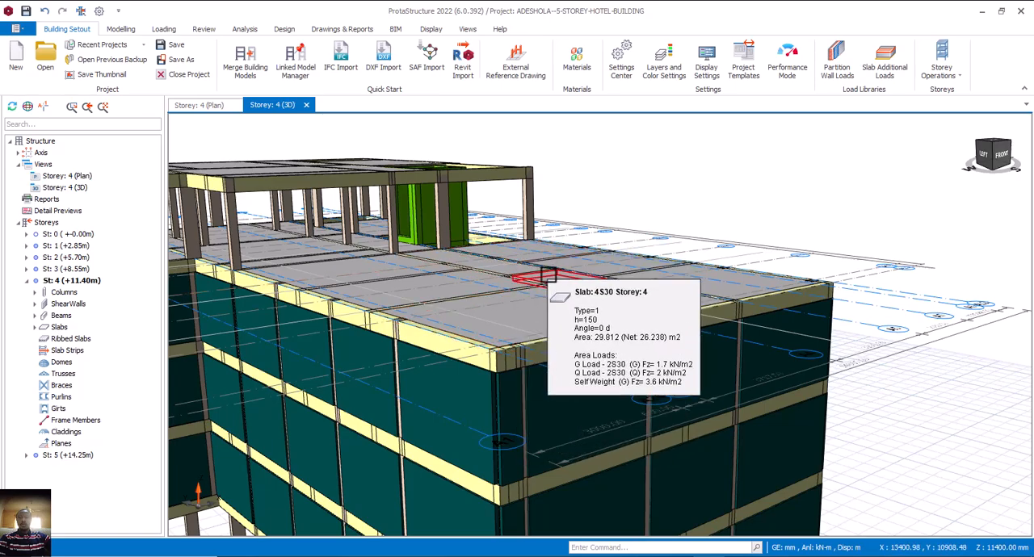
pyautogui.moveTo(489, 300); pyautogui.dragTo(530, 233, button='middle')
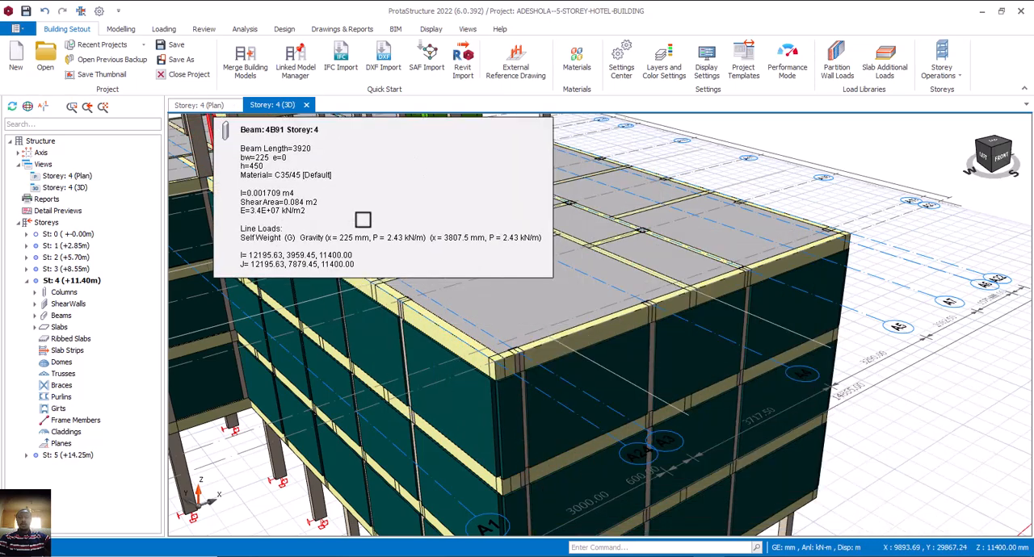
pyautogui.scroll(-3, 489, 333)
pyautogui.moveTo(512, 339); pyautogui.dragTo(498, 358, button='middle')
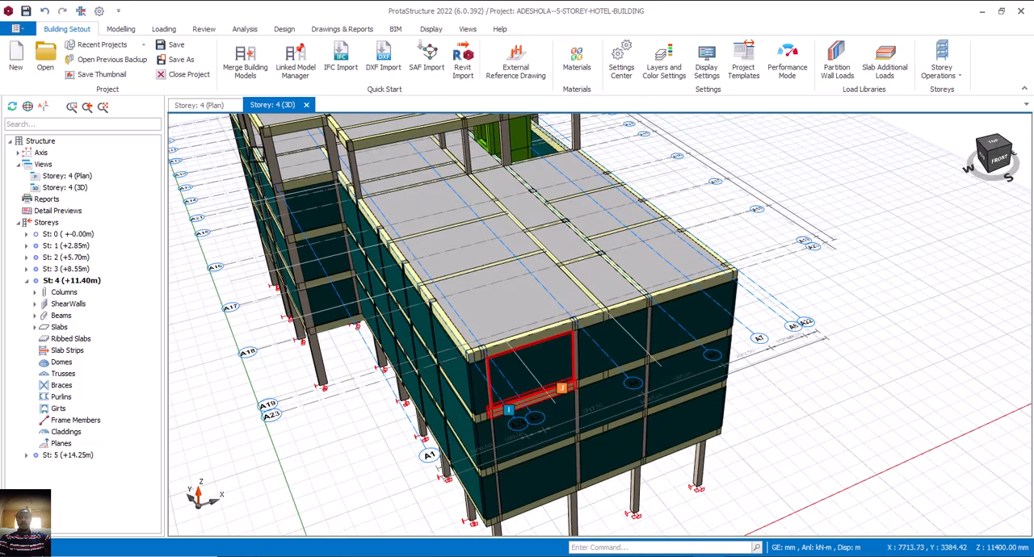
# Delete slab 4S30 at the A23/A24 corner in the storey 4 plan.
pyautogui.click(211, 106)
pyautogui.scroll(-5, 493, 319)
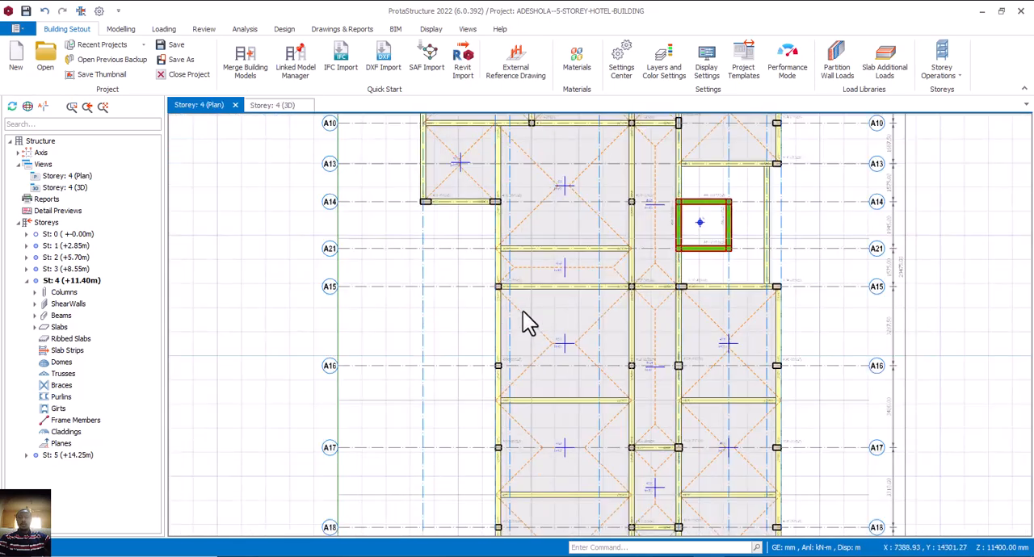
pyautogui.scroll(3, 546, 464)
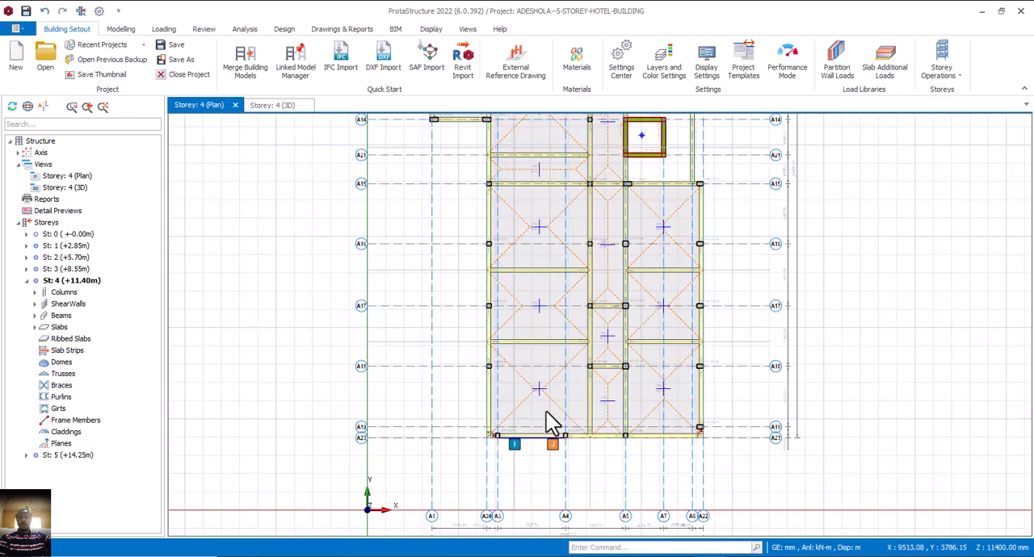
pyautogui.click(559, 414)
pyautogui.scroll(2, 556, 412)
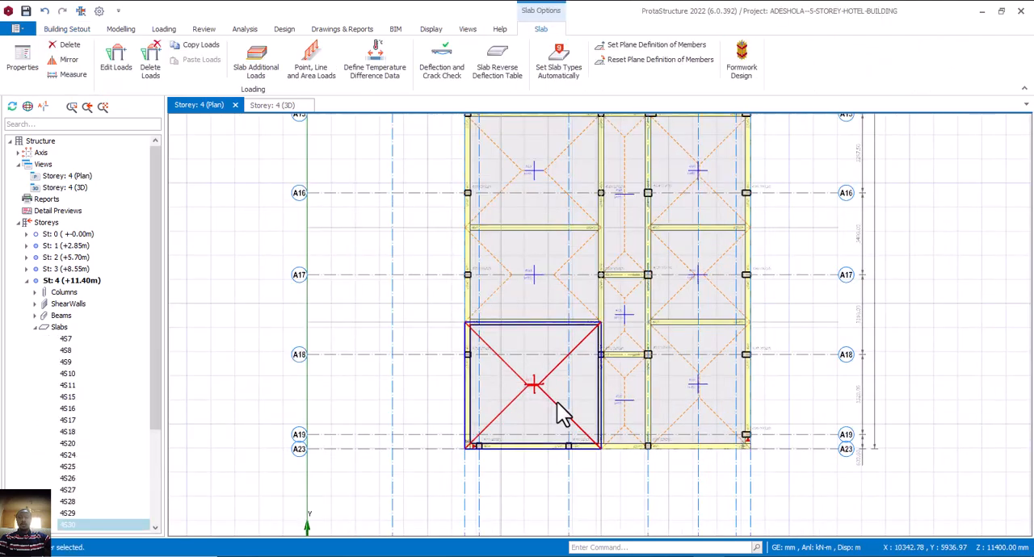
pyautogui.press('Delete')
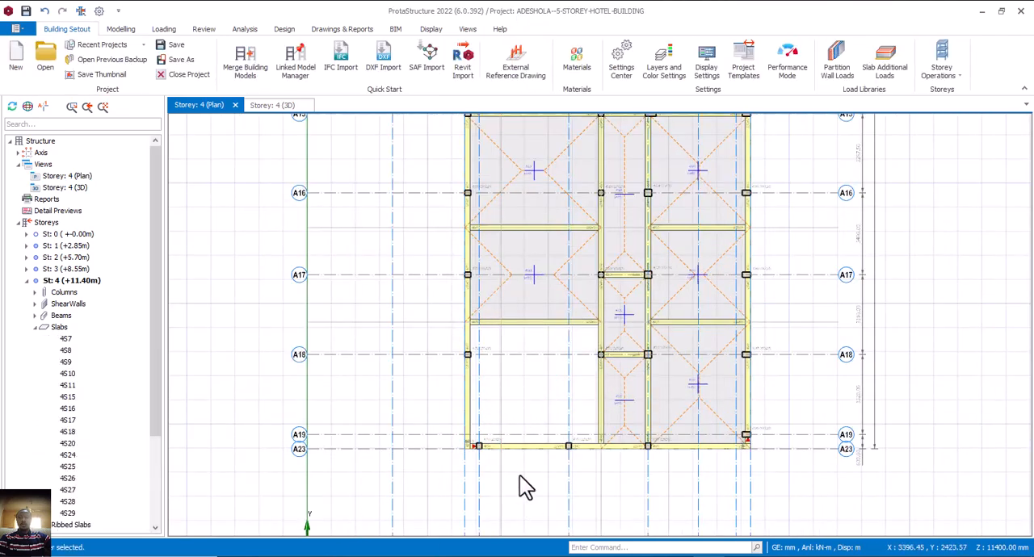
pyautogui.scroll(1, 489, 441)
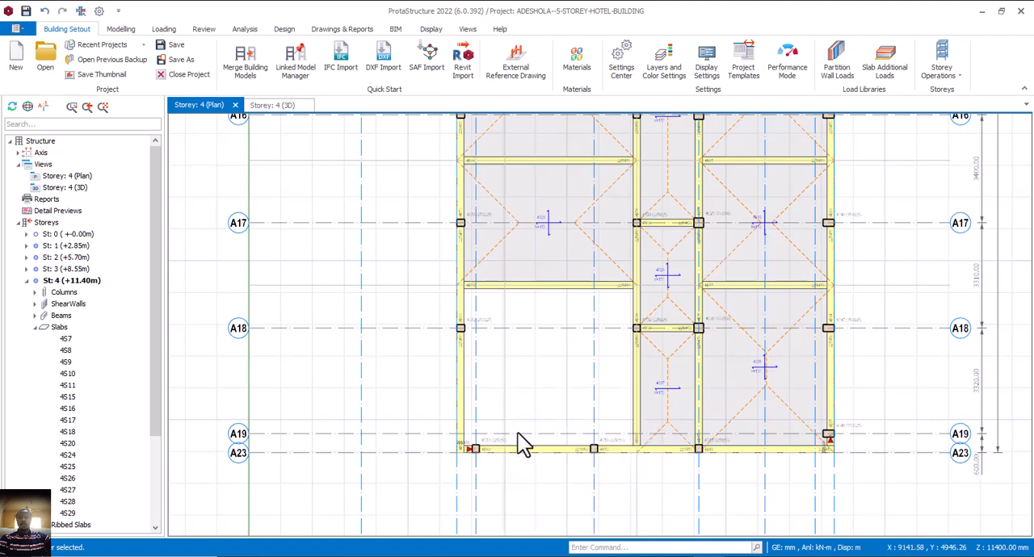
# Base a new beam definition on beam 4B78 bordering the slab opening, with width b and height h both 300 mm.
pyautogui.click(575, 289)
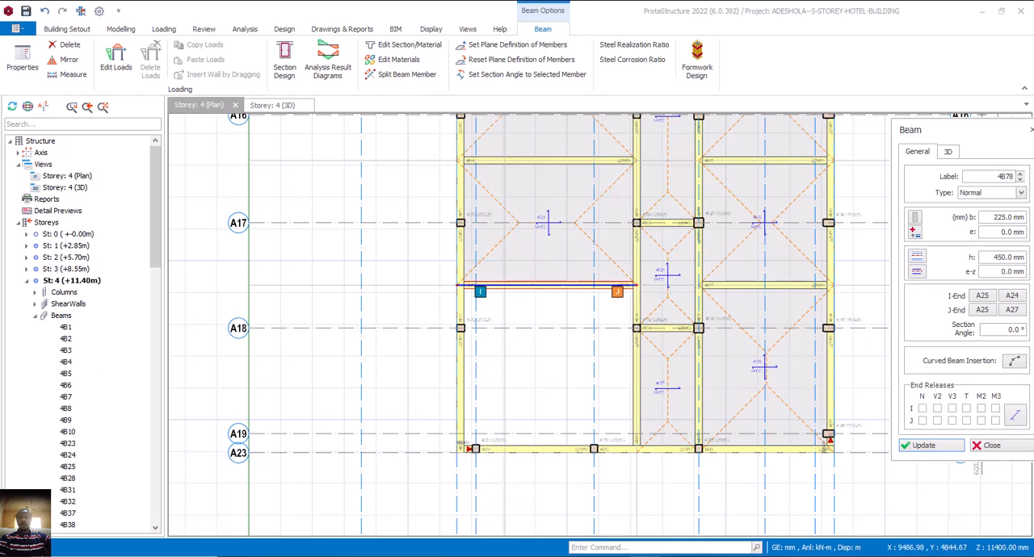
pyautogui.moveTo(988, 257); pyautogui.dragTo(1028, 265)
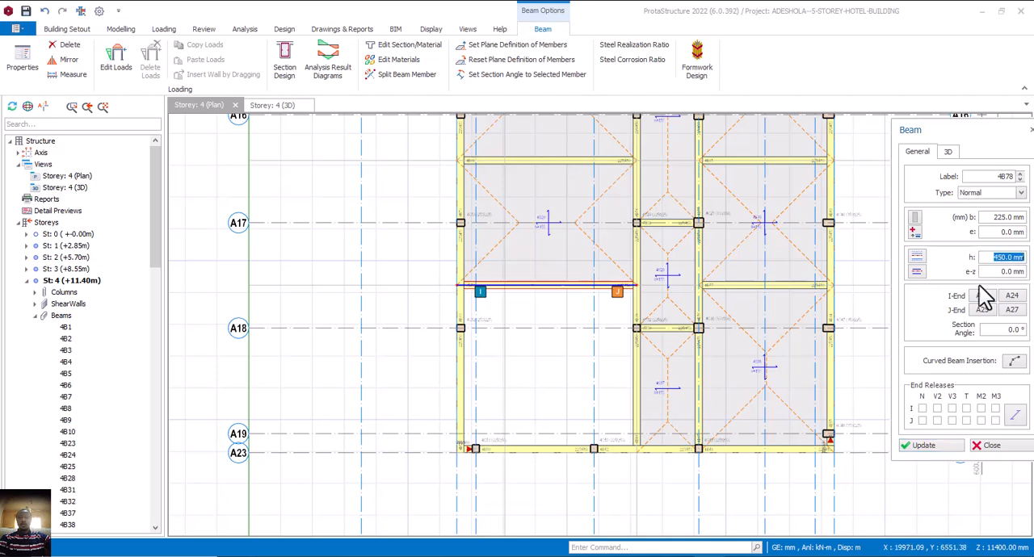
pyautogui.write('350')
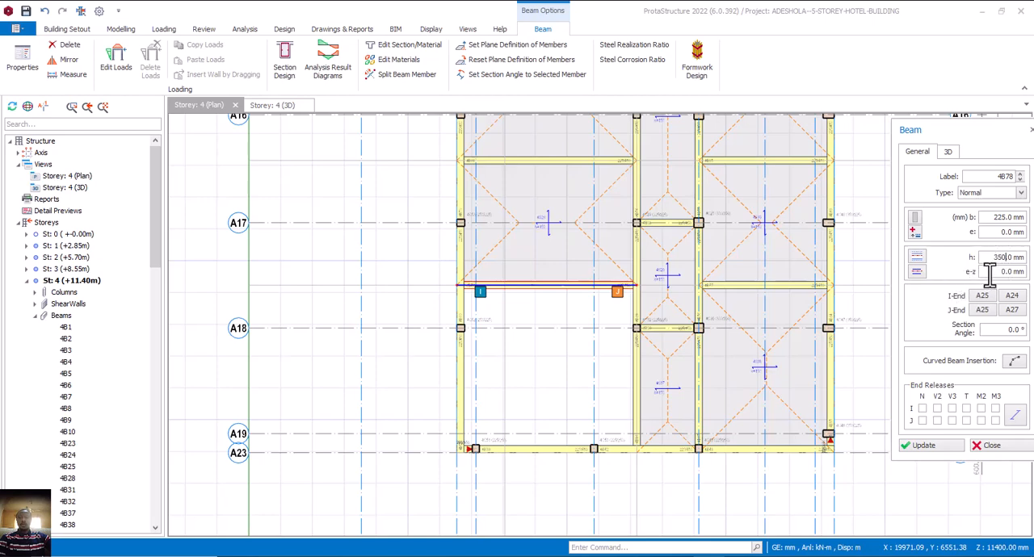
pyautogui.moveTo(991, 257); pyautogui.dragTo(1008, 257)
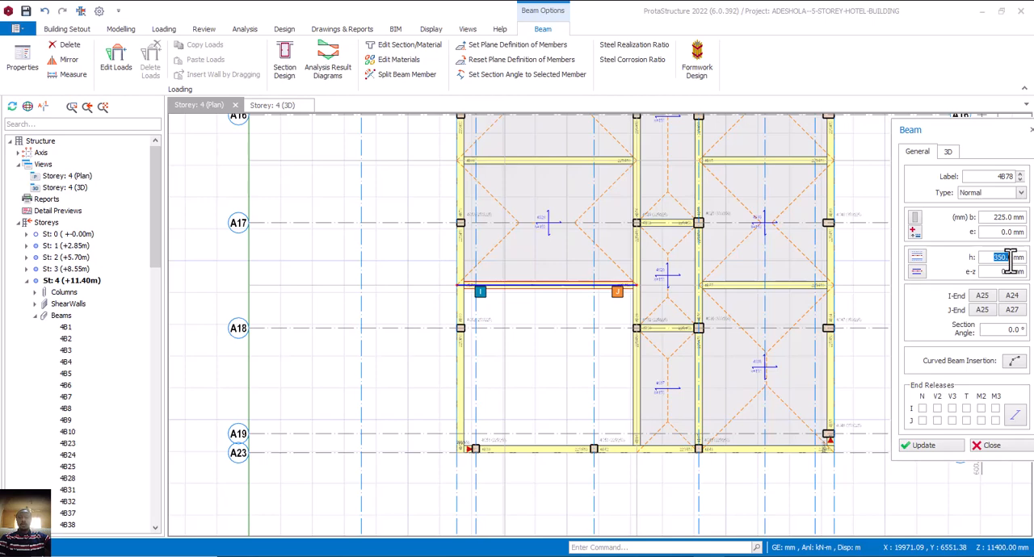
pyautogui.write('300')
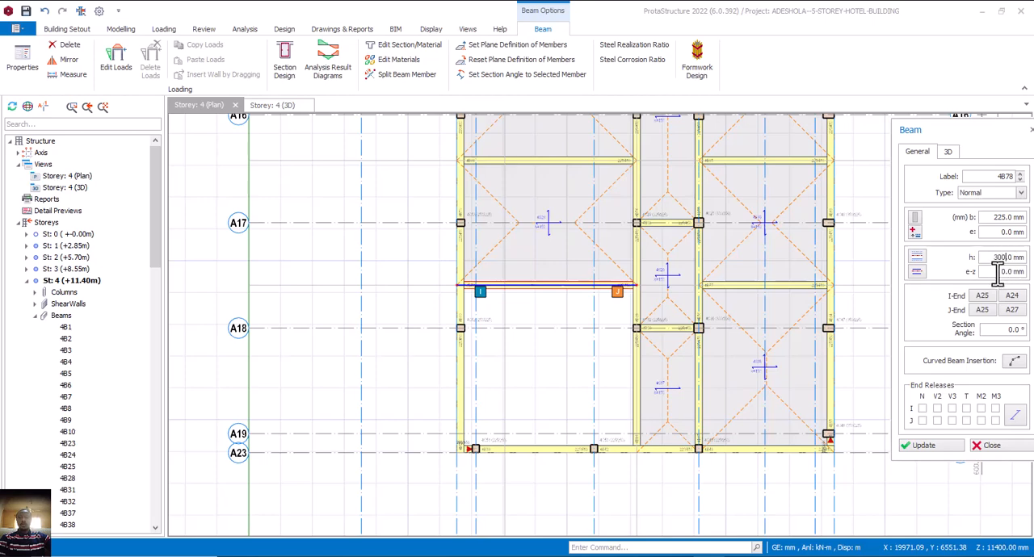
pyautogui.moveTo(993, 256); pyautogui.dragTo(1012, 258)
pyautogui.click(995, 272)
pyautogui.moveTo(994, 218); pyautogui.dragTo(1002, 218)
# Insert a beam along grid line A19 across the opening, between axes A24 and A27.
pyautogui.scroll(1, 467, 448)
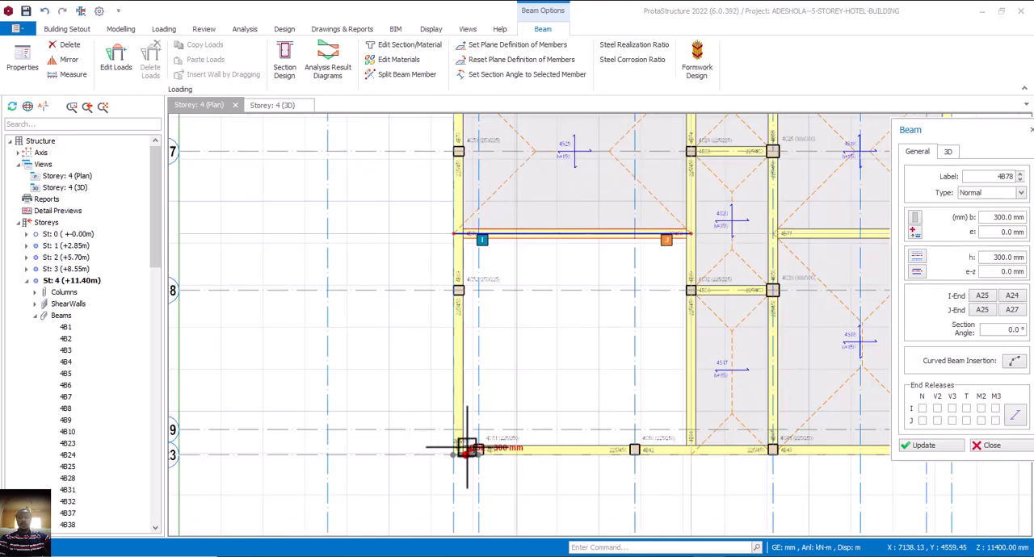
pyautogui.scroll(1, 467, 448)
pyautogui.click(452, 425)
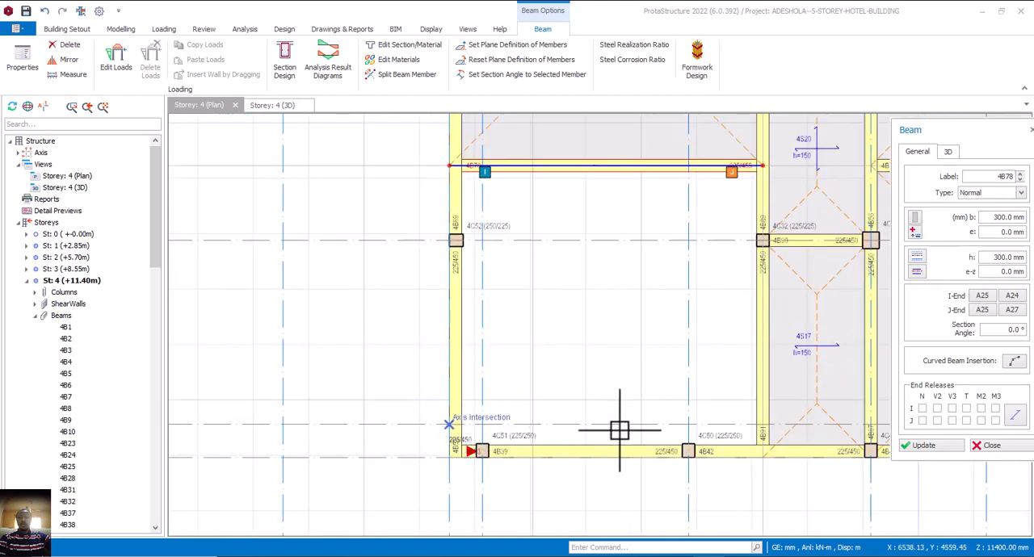
pyautogui.click(761, 424)
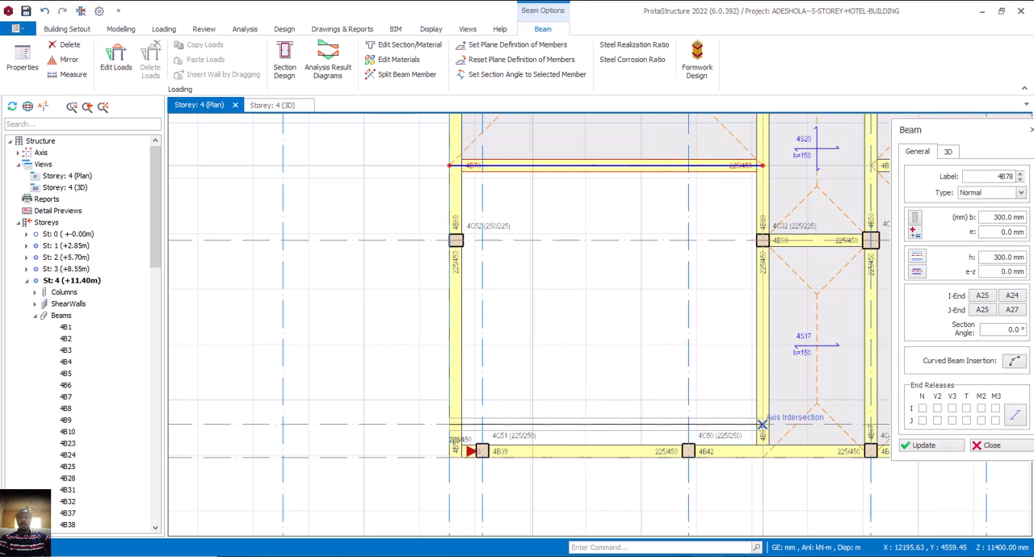
pyautogui.click(449, 424)
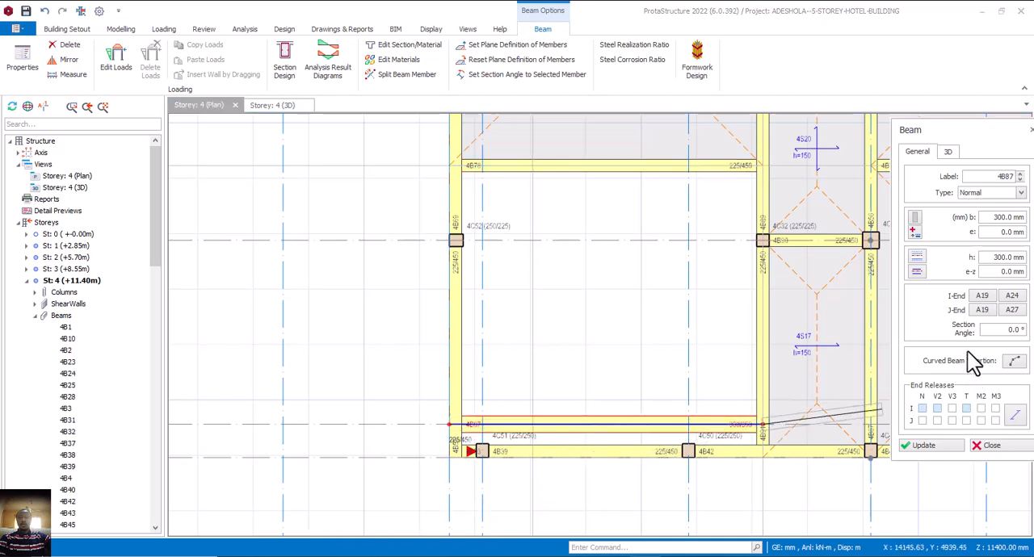
# Set the new A19 beam's height h to 350 mm, apply it and finish the beam command.
pyautogui.doubleClick(994, 258)
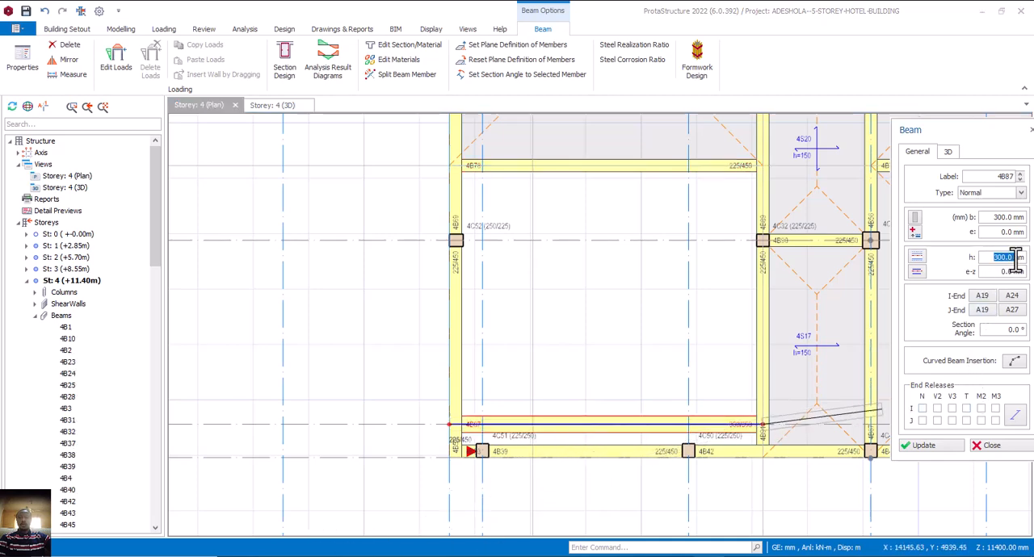
pyautogui.write('350')
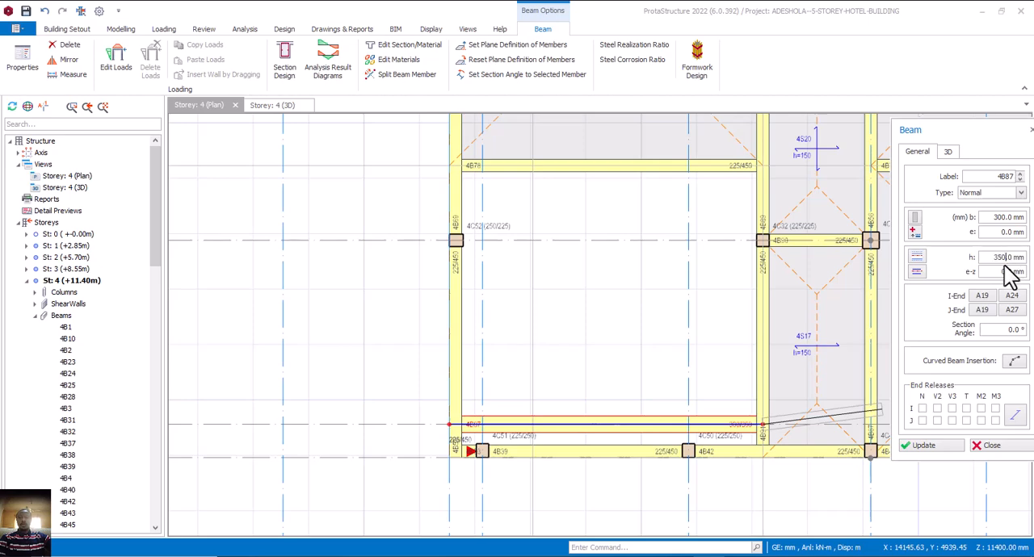
pyautogui.click(921, 445)
pyautogui.scroll(5, 750, 428)
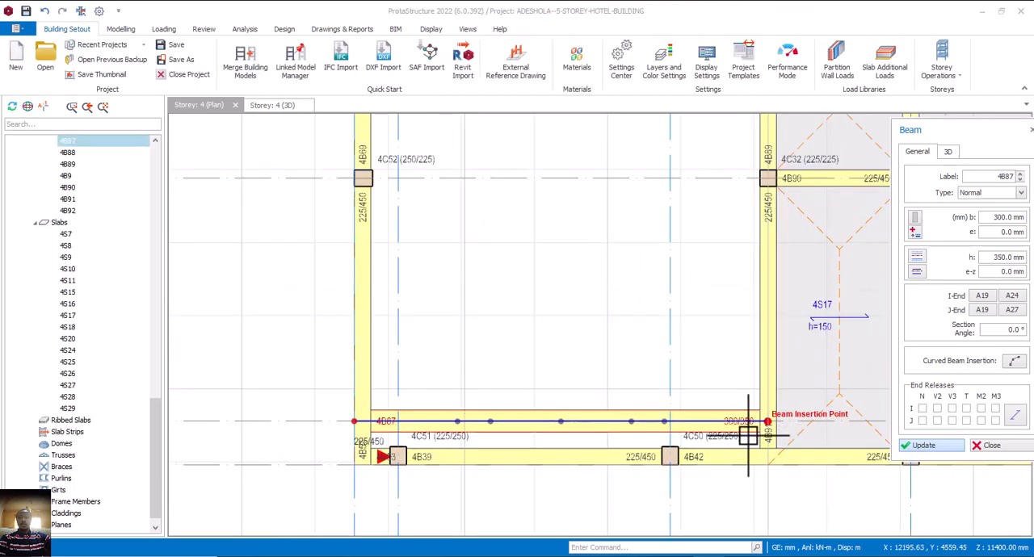
pyautogui.press('Escape')
pyautogui.scroll(-5, 627, 305)
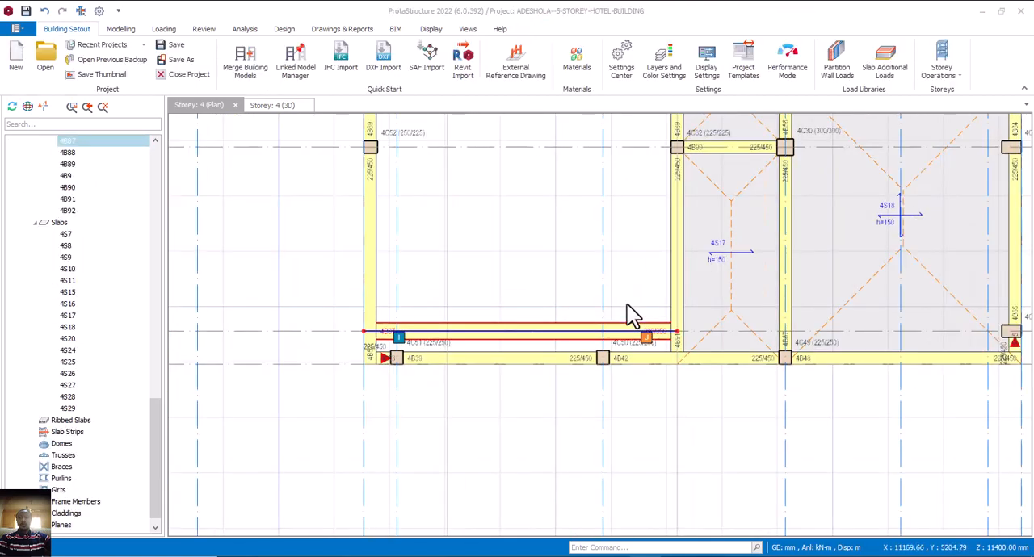
pyautogui.click(551, 400)
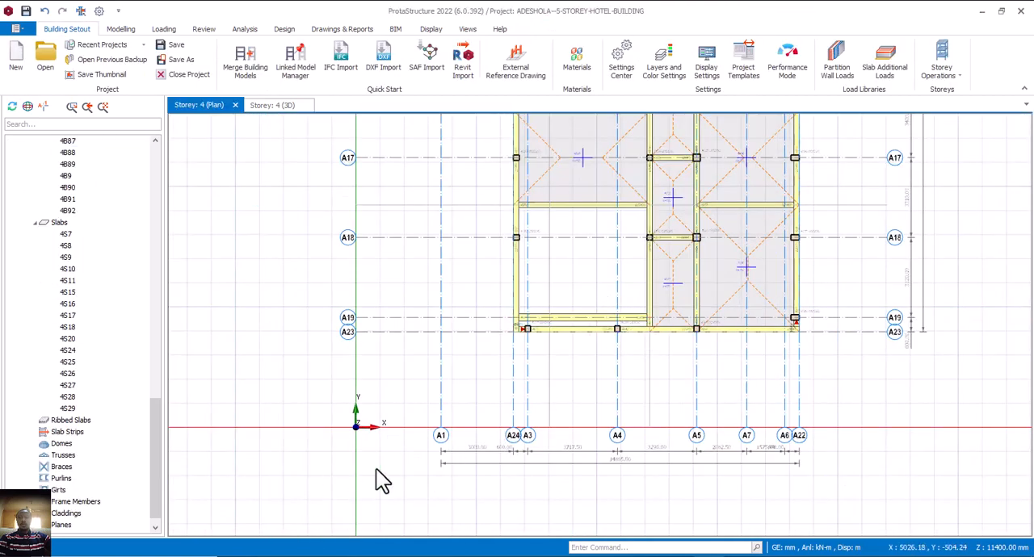
# Switch the plan view to storey 5 (+14.25m).
pyautogui.moveTo(490, 281); pyautogui.dragTo(392, 254, button='middle')
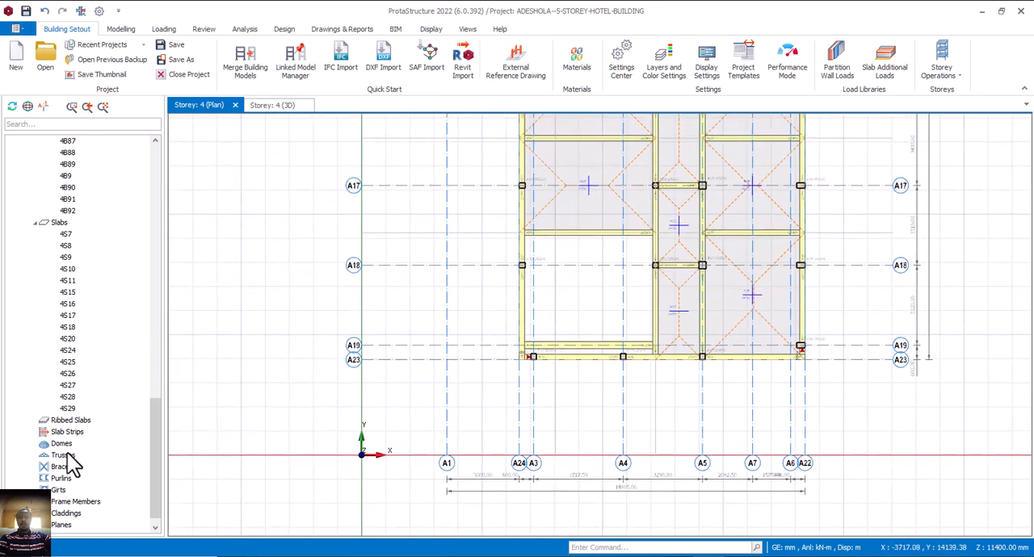
pyautogui.scroll(-1, 97, 453)
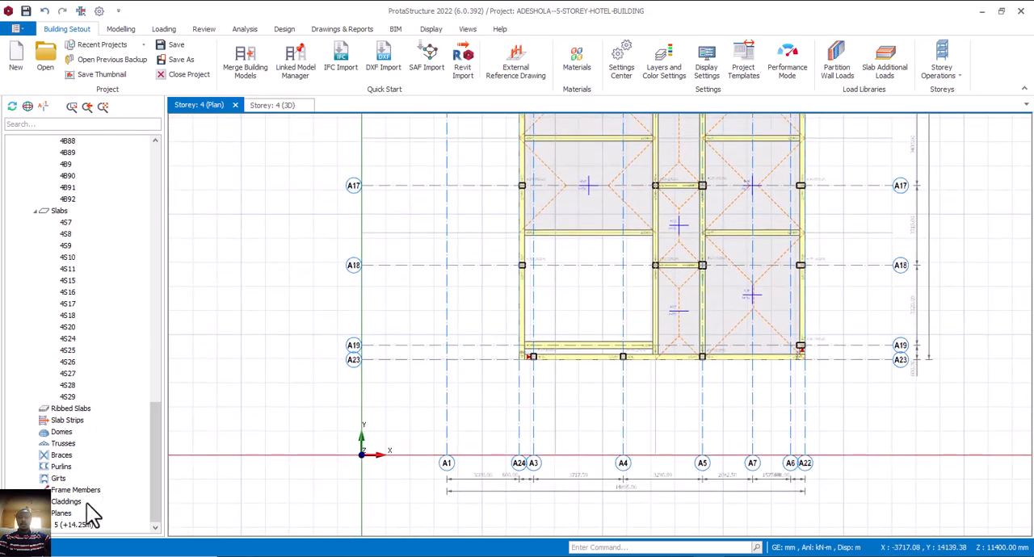
pyautogui.click(74, 525)
pyautogui.doubleClick(75, 525)
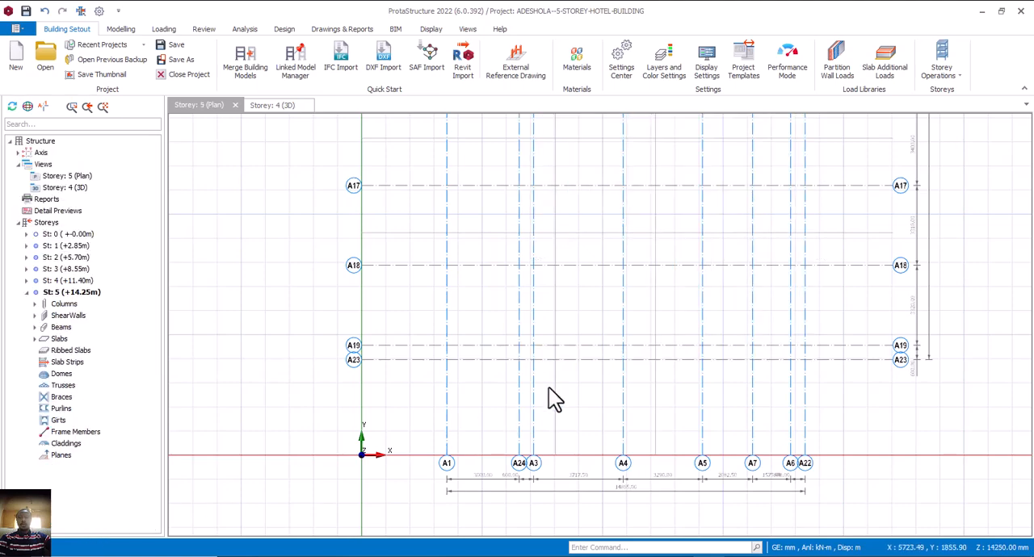
pyautogui.scroll(-1, 646, 355)
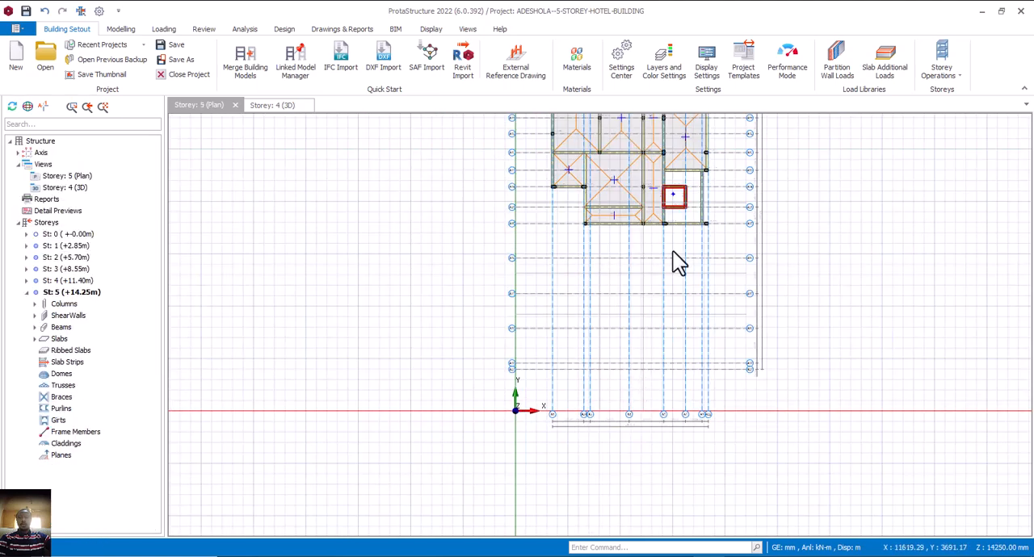
# Define a circular concrete column section with a 300 mm diameter, starting from the properties of column 5C27 at A15/A27.
pyautogui.scroll(4, 674, 254)
pyautogui.click(674, 241)
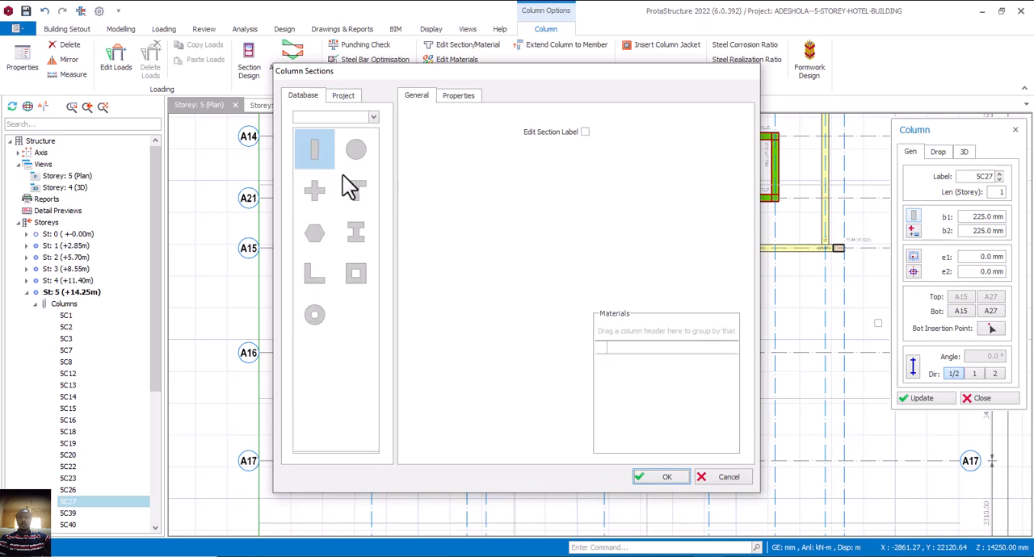
pyautogui.click(362, 158)
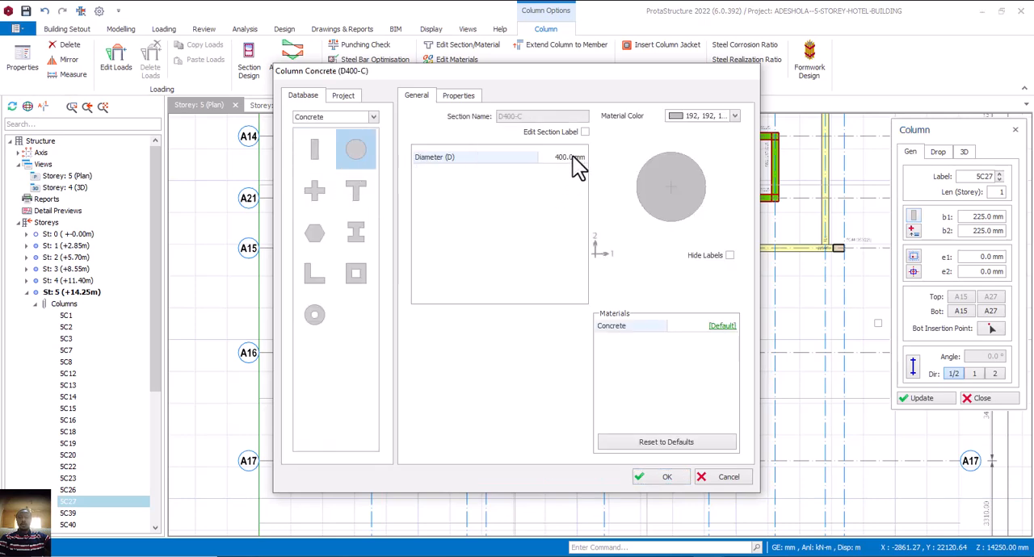
pyautogui.click(572, 157)
pyautogui.write('300')
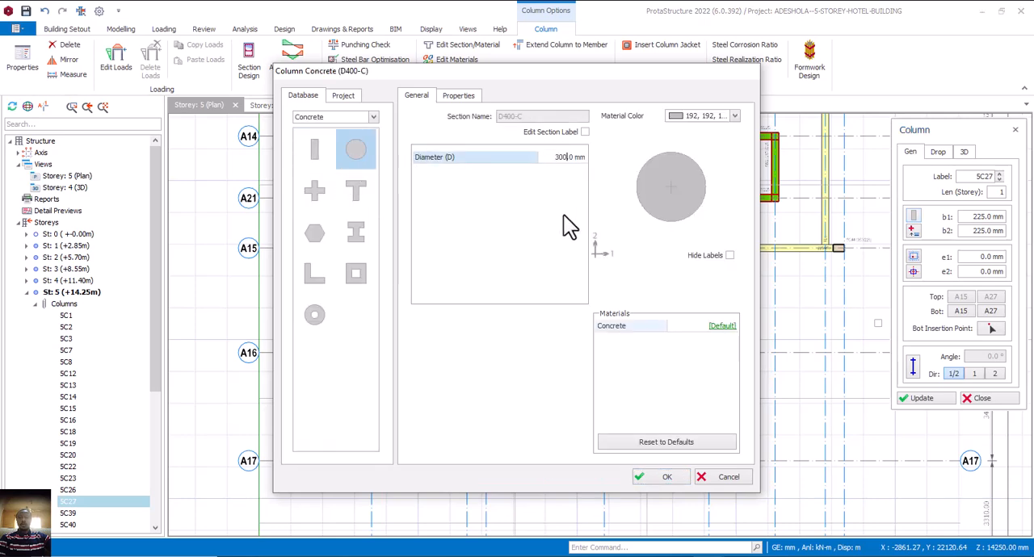
pyautogui.press('Return')
pyautogui.click(644, 476)
pyautogui.scroll(-3, 521, 431)
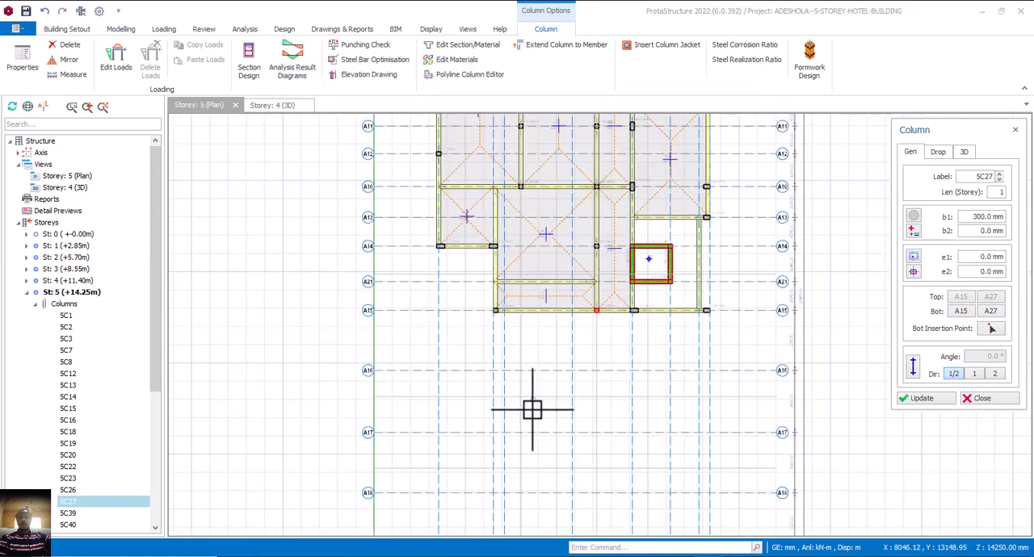
# Place a 300 mm circular column on storey 5 at the intersection of axes A19 and A3.
pyautogui.moveTo(551, 377); pyautogui.dragTo(549, 319, button='middle')
pyautogui.scroll(-3, 544, 380)
pyautogui.scroll(5, 540, 392)
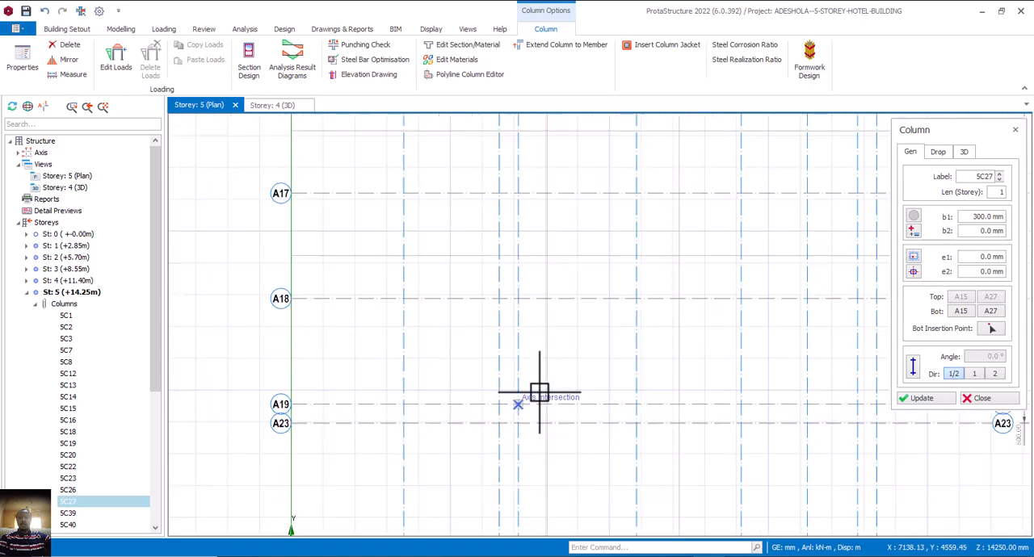
pyautogui.scroll(-3, 509, 390)
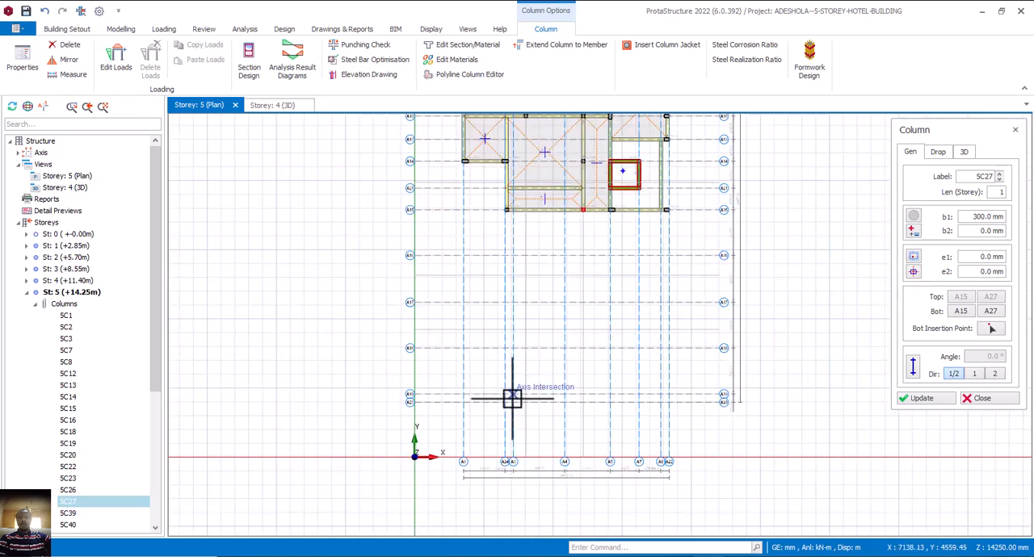
pyautogui.scroll(1, 513, 396)
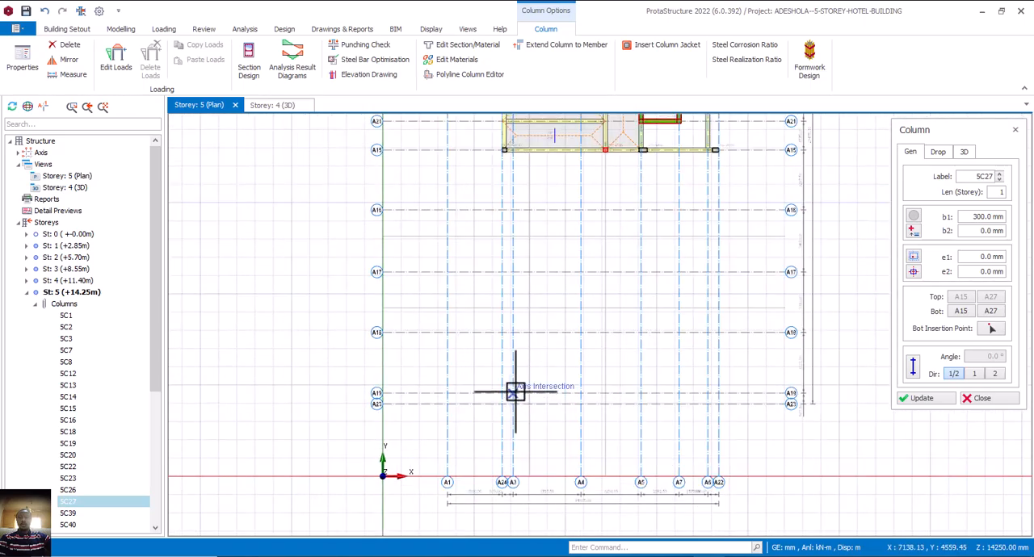
pyautogui.click(543, 408)
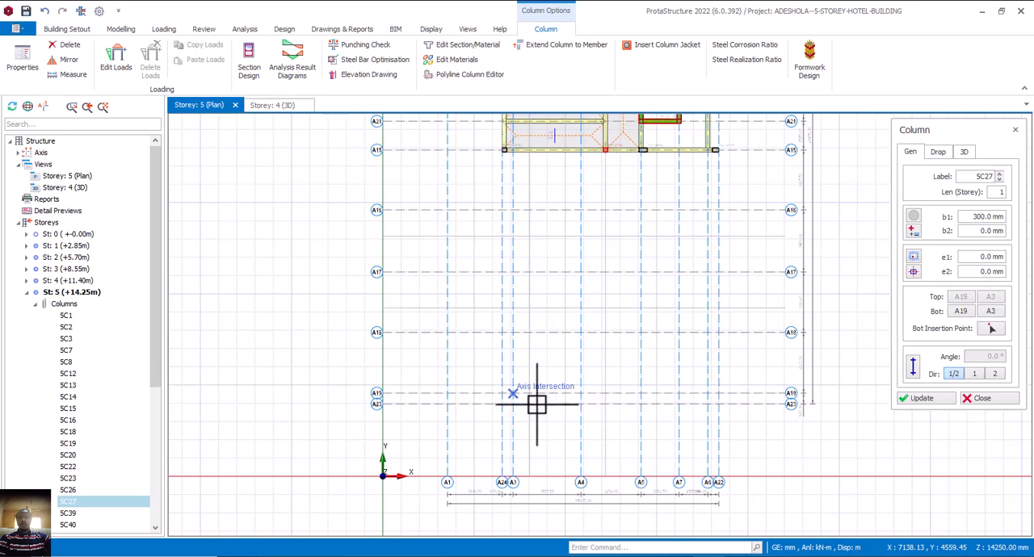
pyautogui.scroll(4, 533, 400)
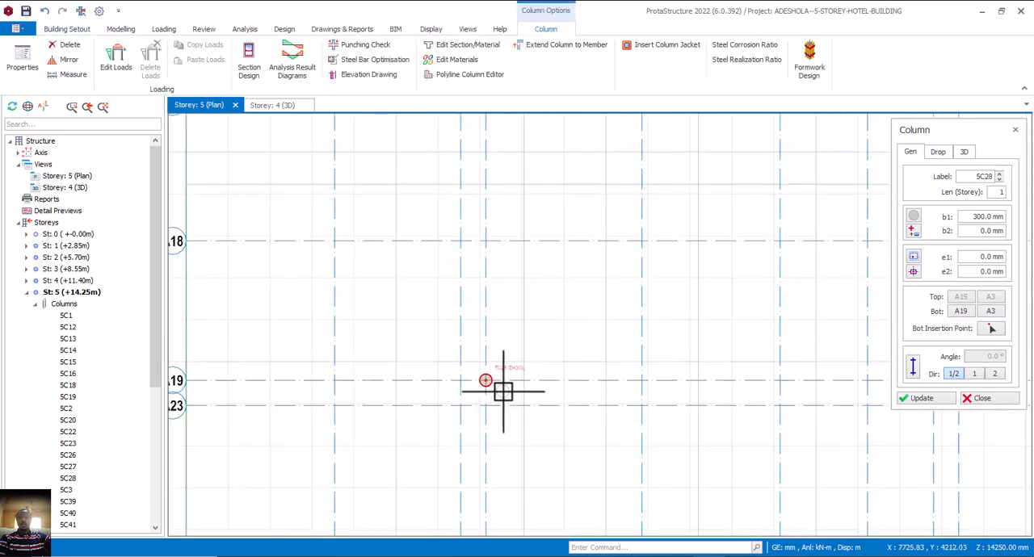
pyautogui.scroll(-4, 514, 394)
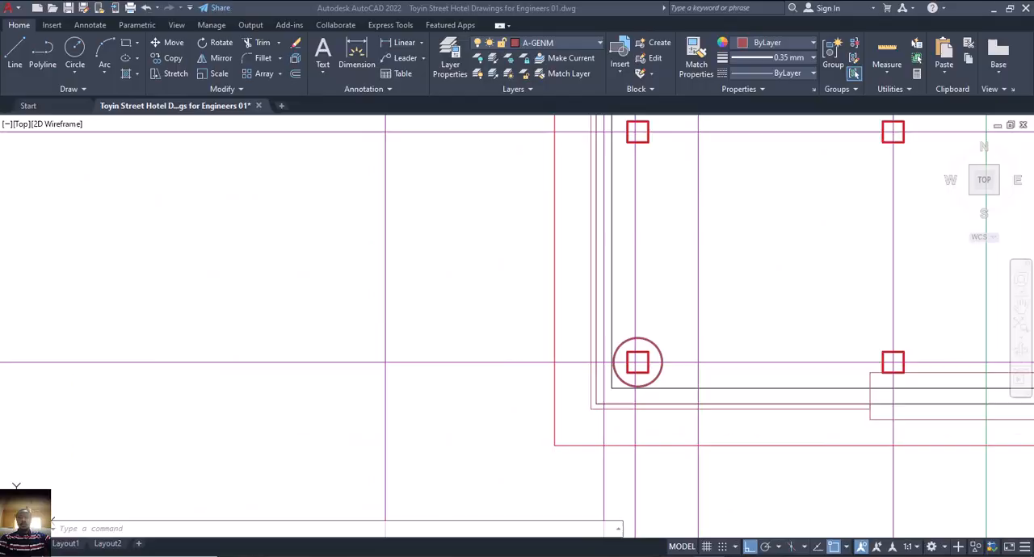
# Check the round columns on the AutoCAD fourth floor plan and place another 300 mm circular column at A19/A5 in ProtaStructure.
pyautogui.scroll(-3, 626, 452)
pyautogui.scroll(-3, 714, 415)
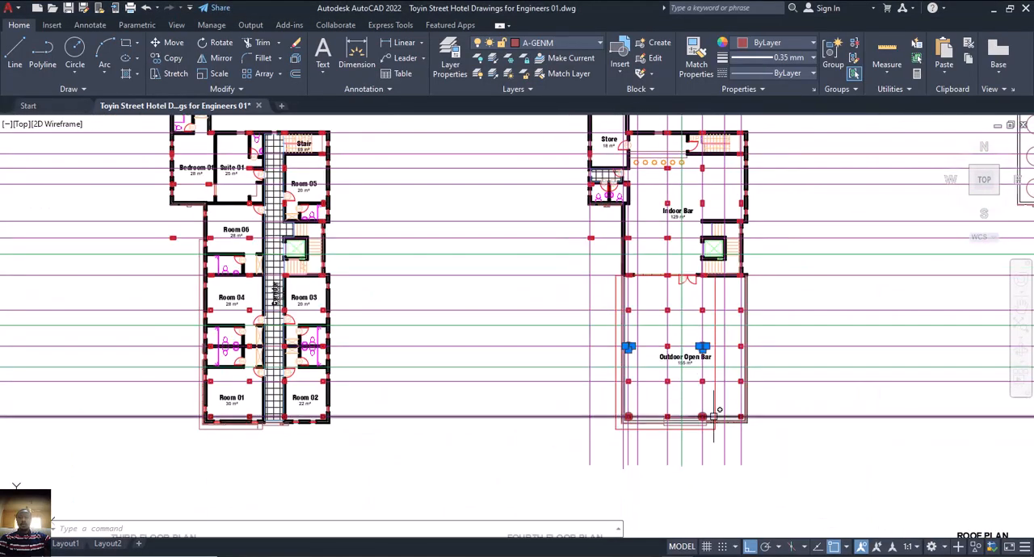
pyautogui.scroll(3, 706, 412)
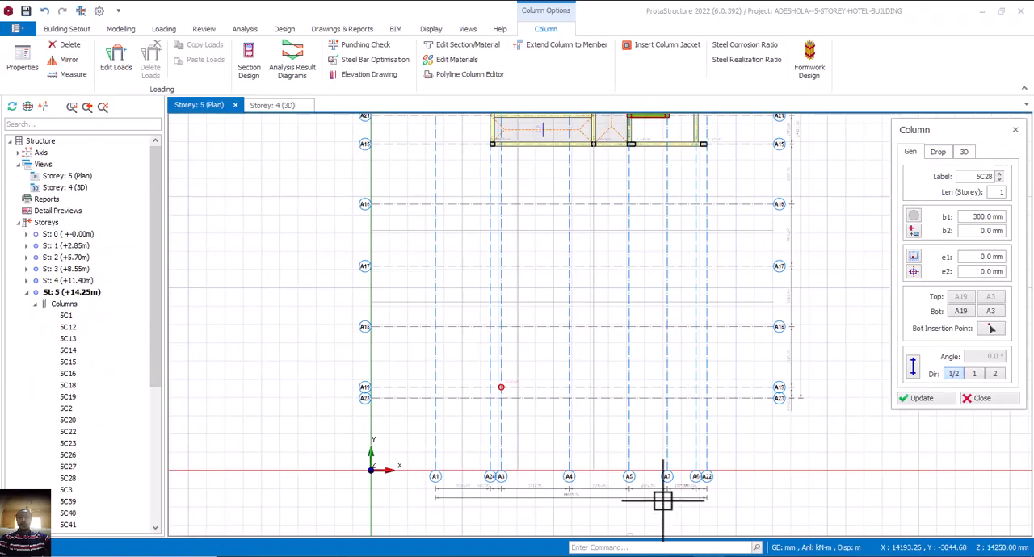
pyautogui.scroll(1, 627, 331)
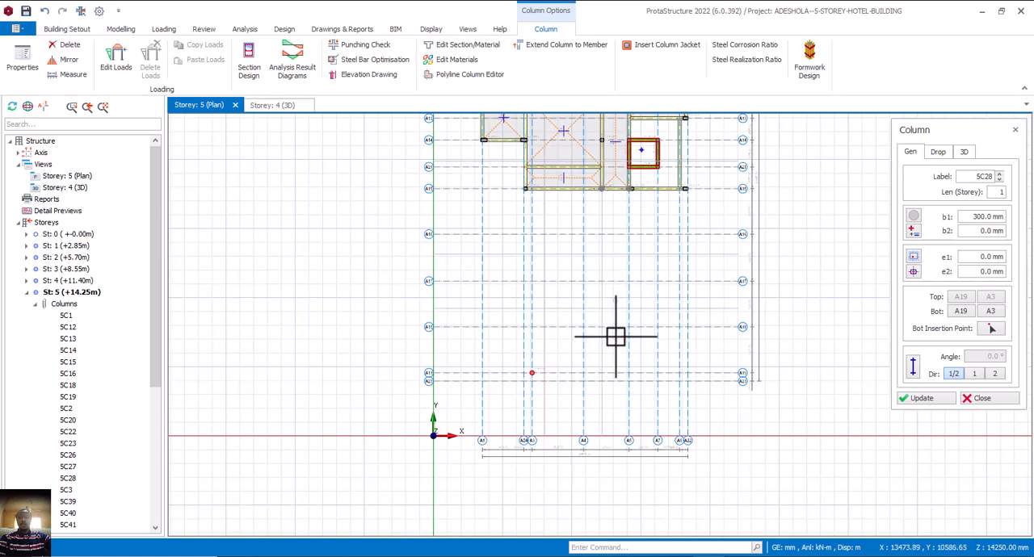
pyautogui.scroll(3, 626, 374)
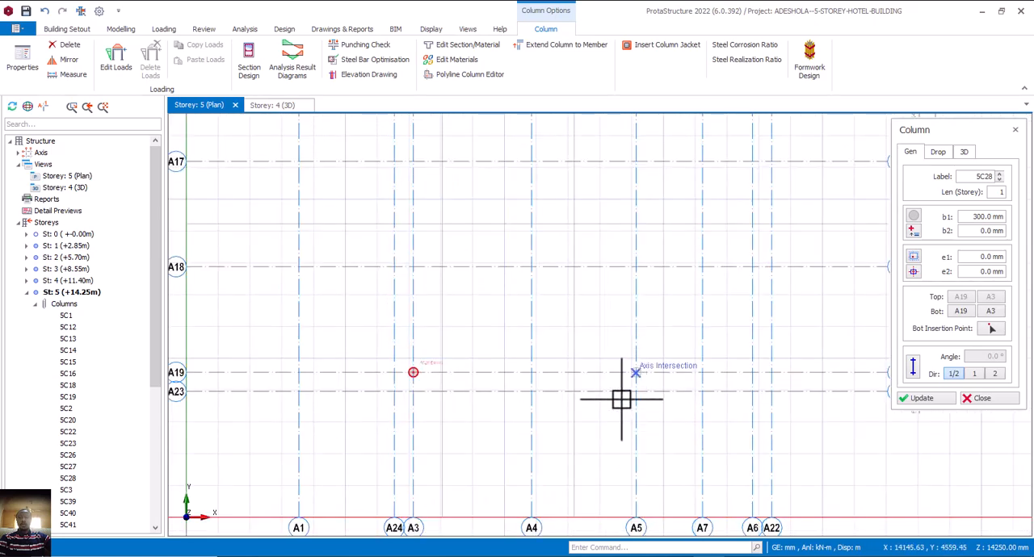
pyautogui.click(623, 399)
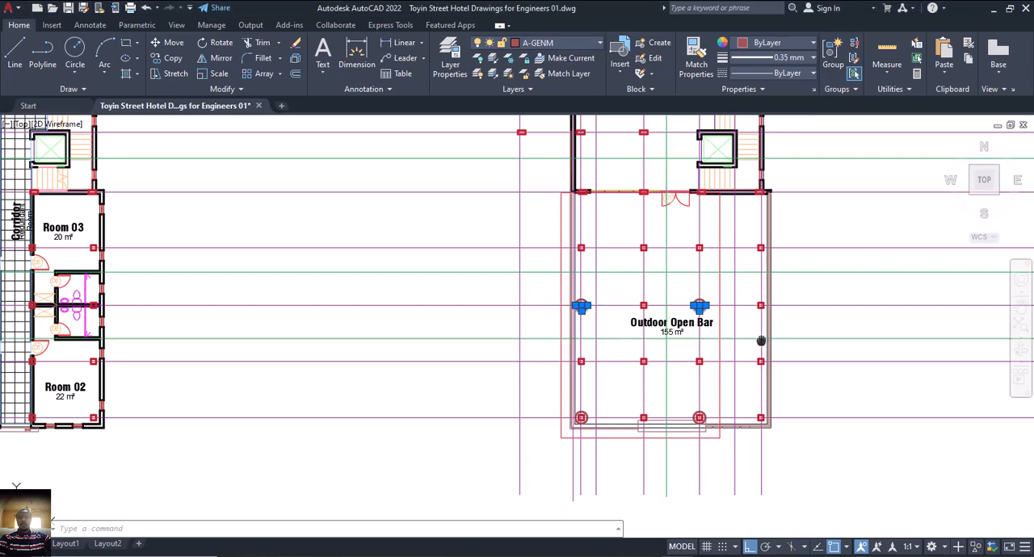
# Following the AutoCAD Outdoor Open Bar layout, place 300 mm circular columns at A17/A5 and A17/A3 in ProtaStructure and finish the column command.
pyautogui.moveTo(762, 341); pyautogui.dragTo(690, 348, button='middle')
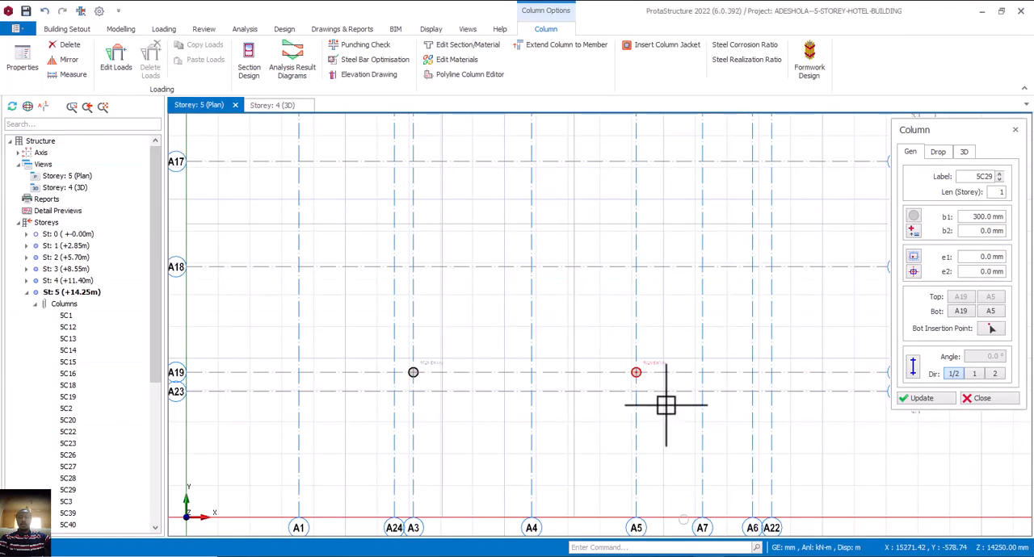
pyautogui.scroll(-2, 713, 374)
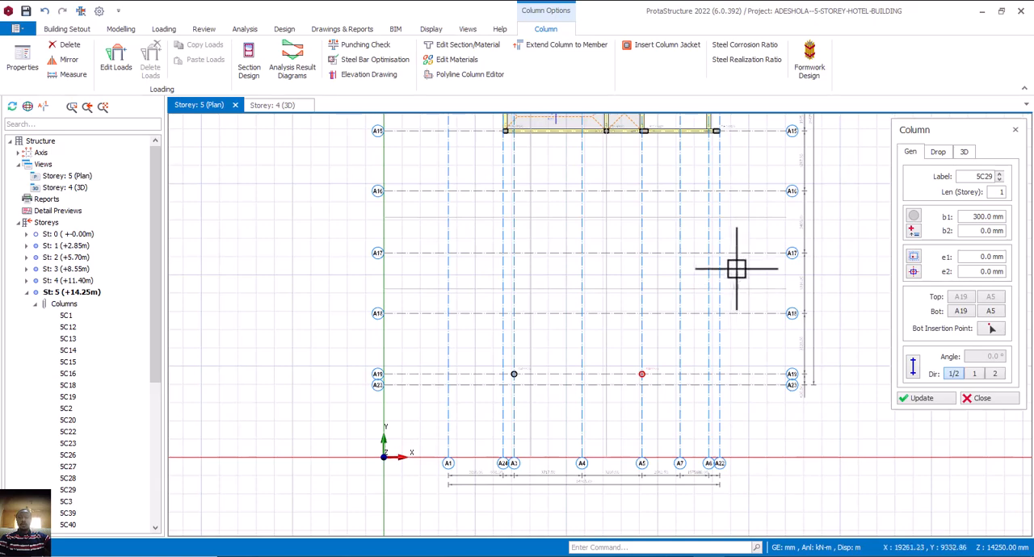
pyautogui.click(570, 286)
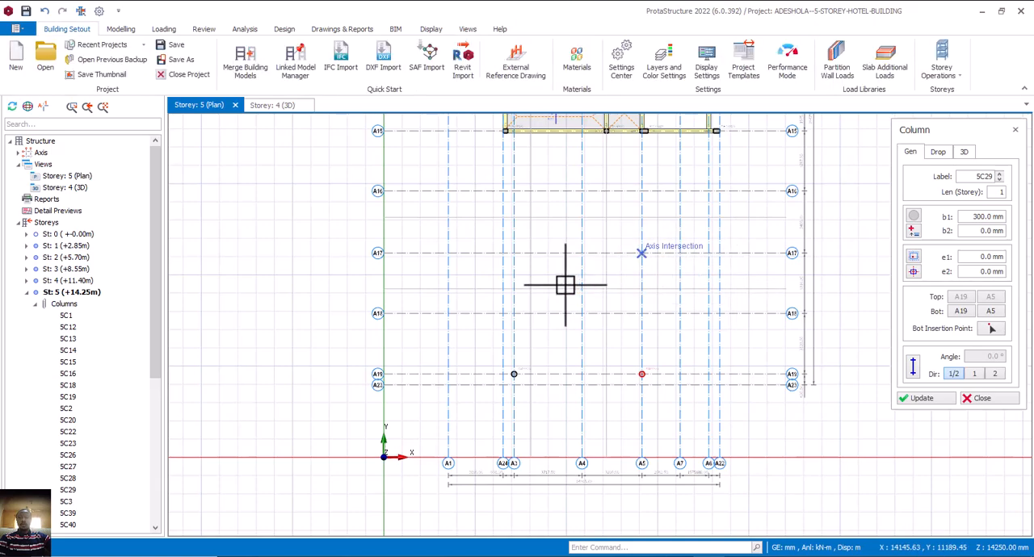
pyautogui.click(517, 257)
pyautogui.scroll(-1, 565, 335)
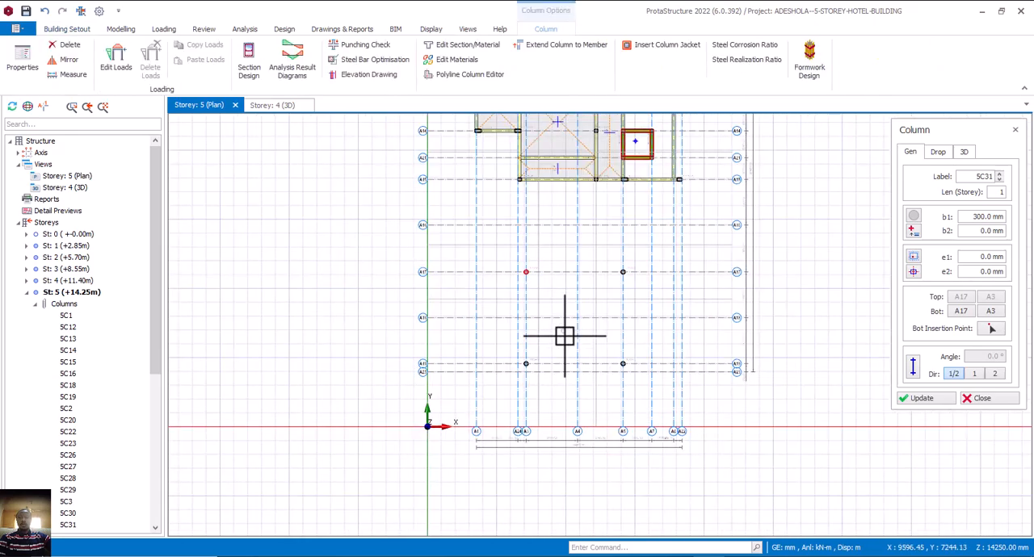
pyautogui.scroll(-3, 564, 335)
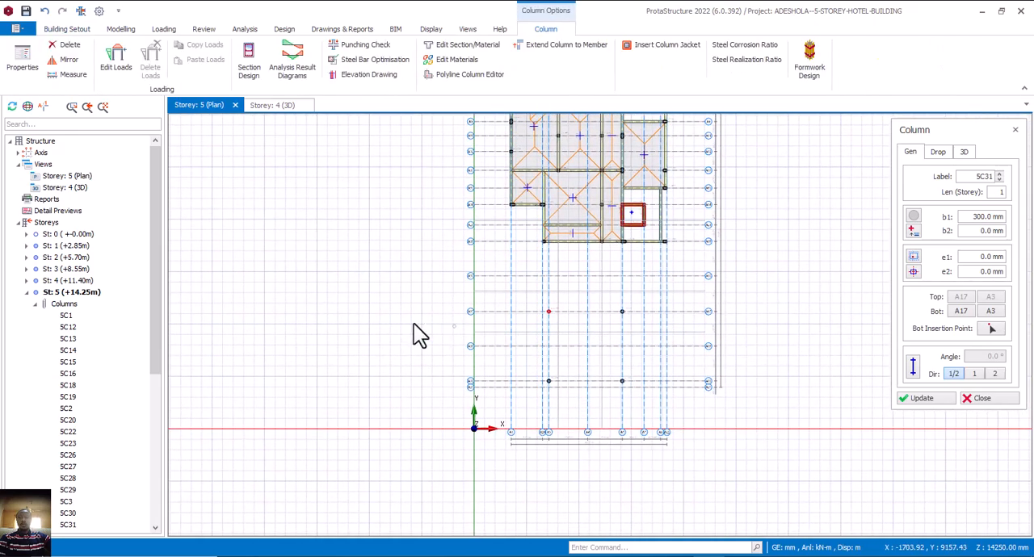
pyautogui.press('Escape')
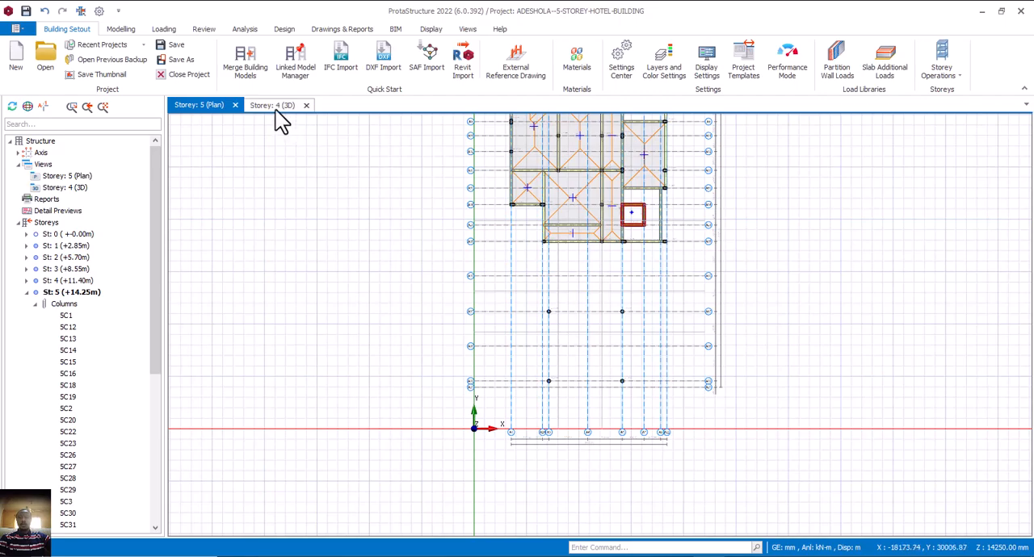
# Examine in the 3D view how the four circular columns sit on the storey 4 beams and slabs.
pyautogui.click(279, 106)
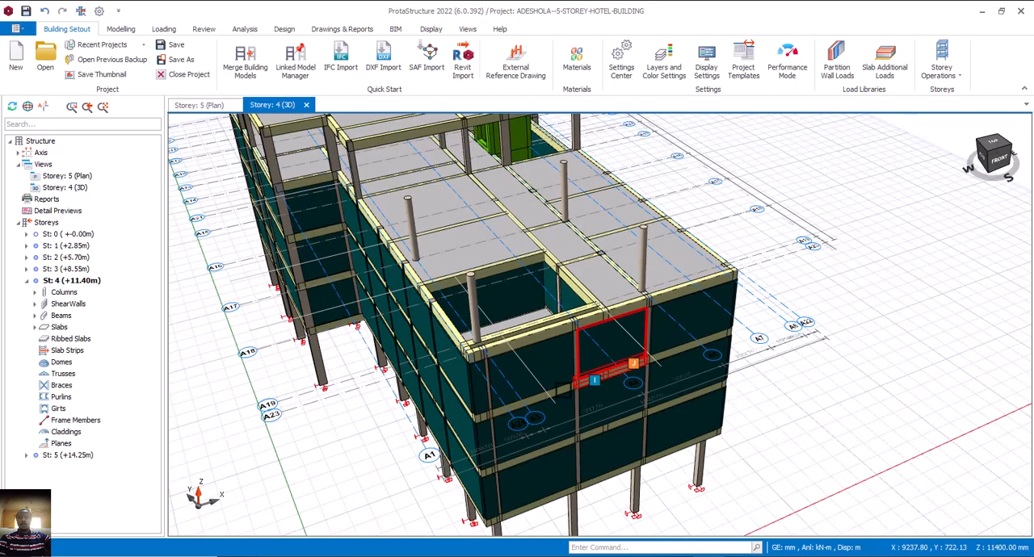
pyautogui.moveTo(564, 390); pyautogui.dragTo(612, 369, button='middle')
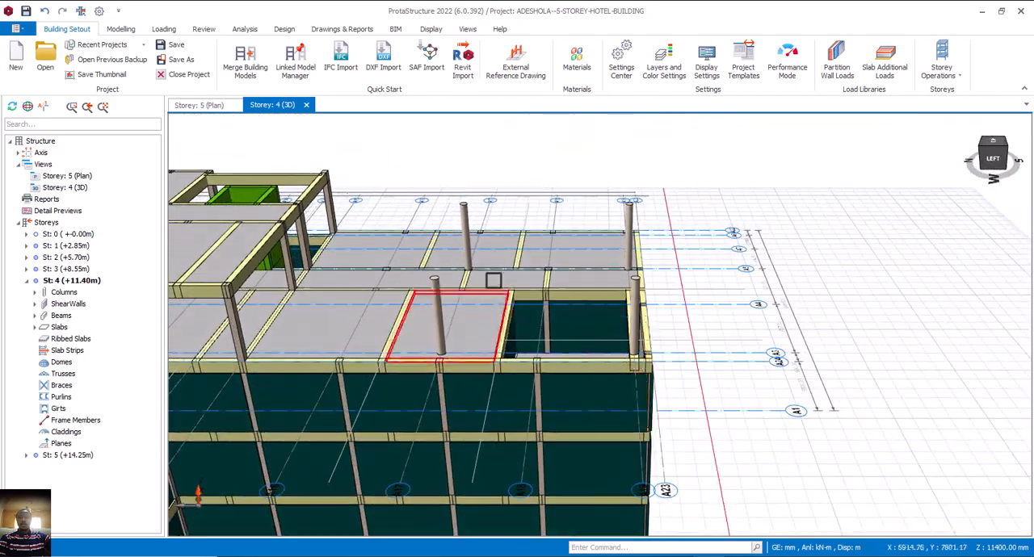
pyautogui.scroll(3, 471, 263)
pyautogui.scroll(-2, 525, 318)
pyautogui.moveTo(704, 400)
pyautogui.mouseDown(button='middle')
pyautogui.moveTo(671, 399)
pyautogui.moveTo(637, 355)
pyautogui.moveTo(665, 406)
pyautogui.moveTo(692, 396)
pyautogui.moveTo(701, 407)
pyautogui.moveTo(687, 420)
pyautogui.mouseUp(button='middle')
pyautogui.scroll(5, 657, 387)
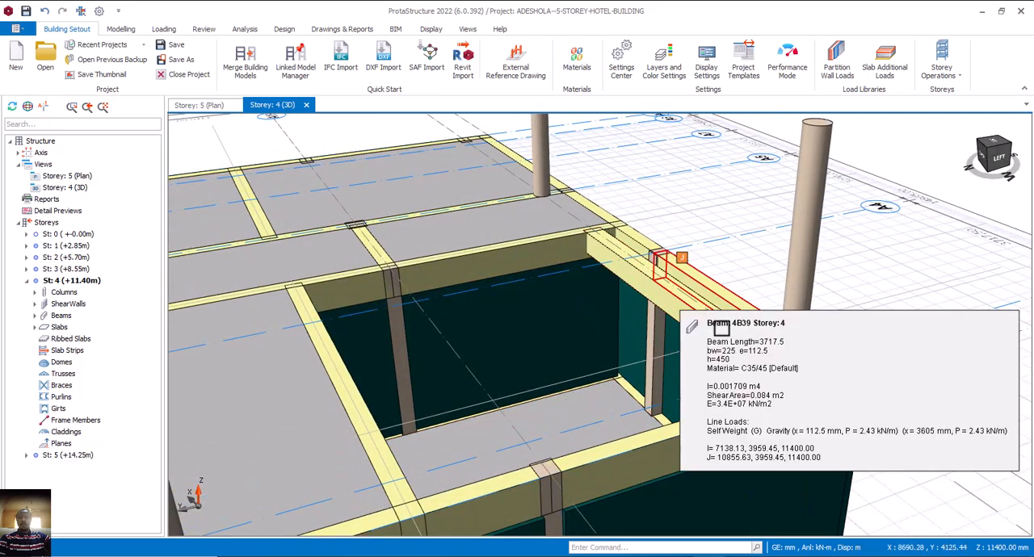
pyautogui.moveTo(676, 404); pyautogui.dragTo(619, 393, button='middle')
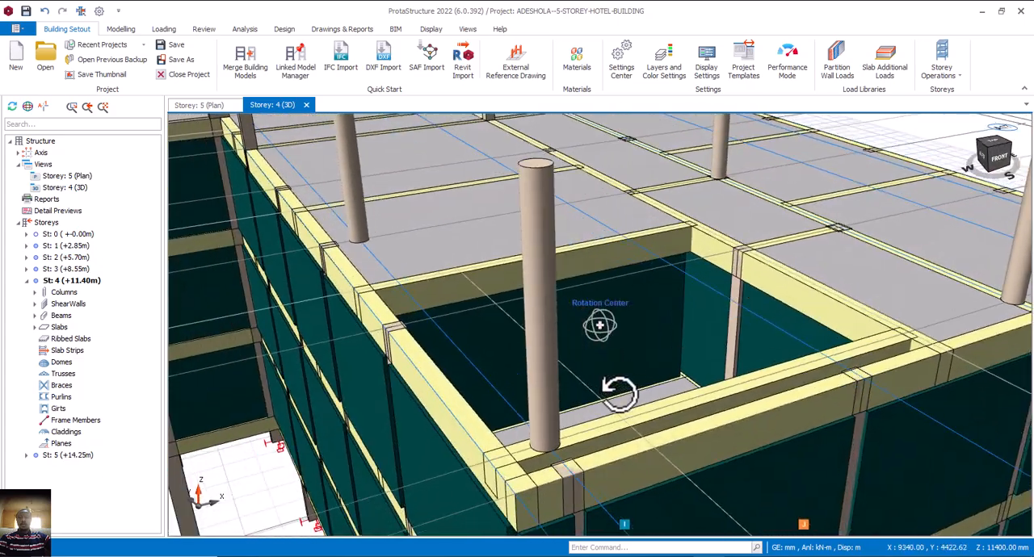
pyautogui.scroll(-3, 618, 382)
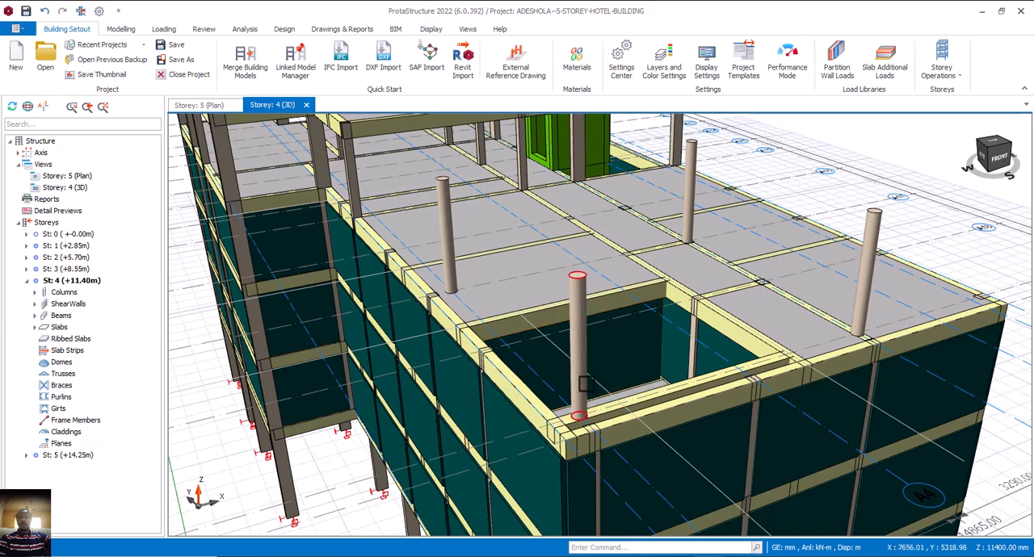
pyautogui.moveTo(537, 379); pyautogui.dragTo(587, 353, button='middle')
pyautogui.moveTo(573, 390)
pyautogui.mouseDown(button='middle')
pyautogui.moveTo(561, 393)
pyautogui.moveTo(620, 399)
pyautogui.mouseUp(button='middle')
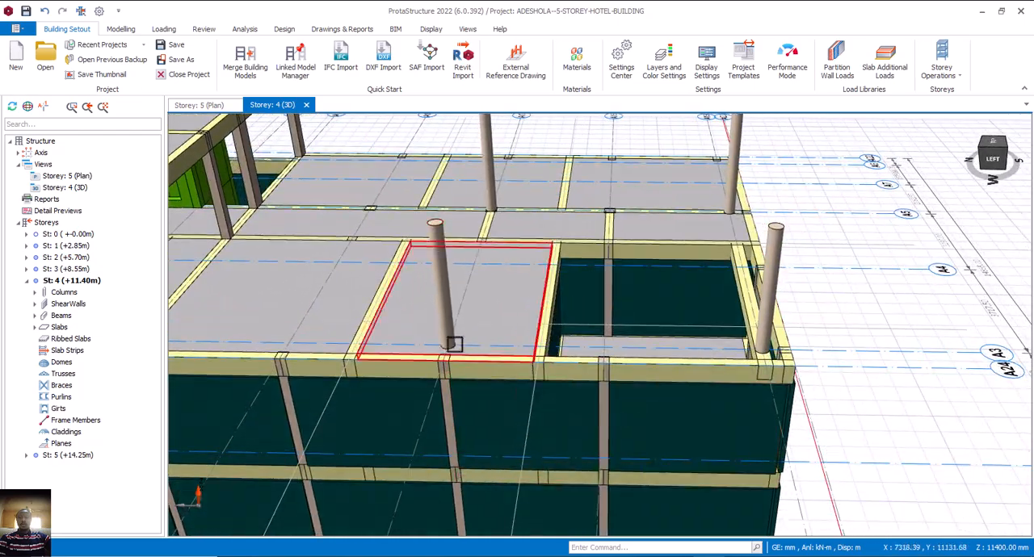
pyautogui.moveTo(449, 339); pyautogui.dragTo(470, 348, button='middle')
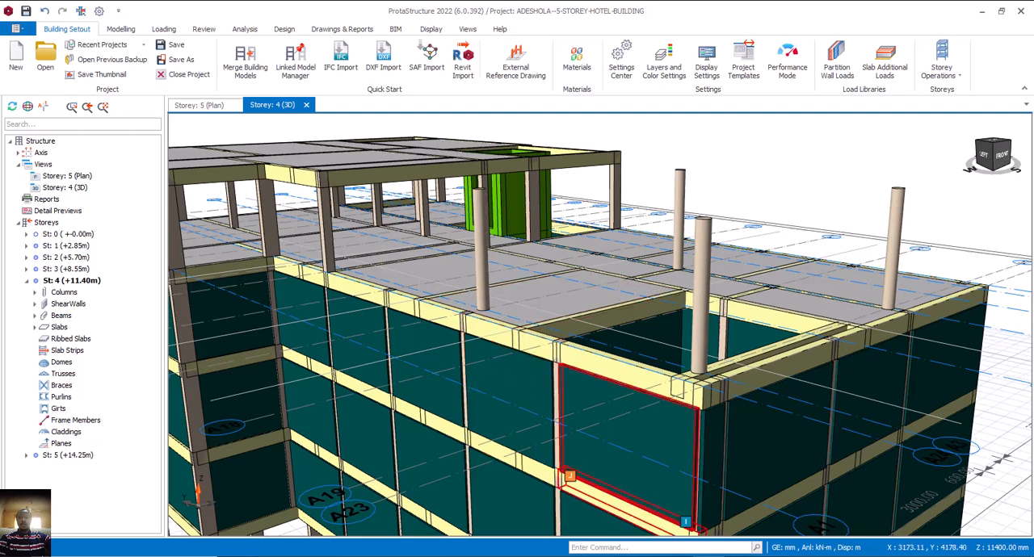
# Delete the storey 5 circular column at A17/A3 and check the column layout against the AutoCAD fourth floor plan.
pyautogui.click(212, 106)
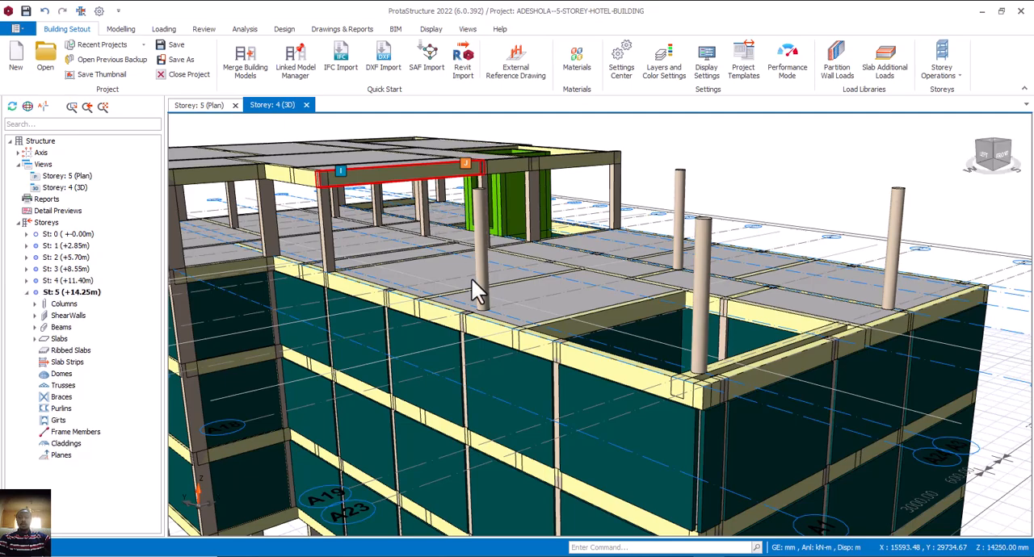
pyautogui.scroll(3, 552, 316)
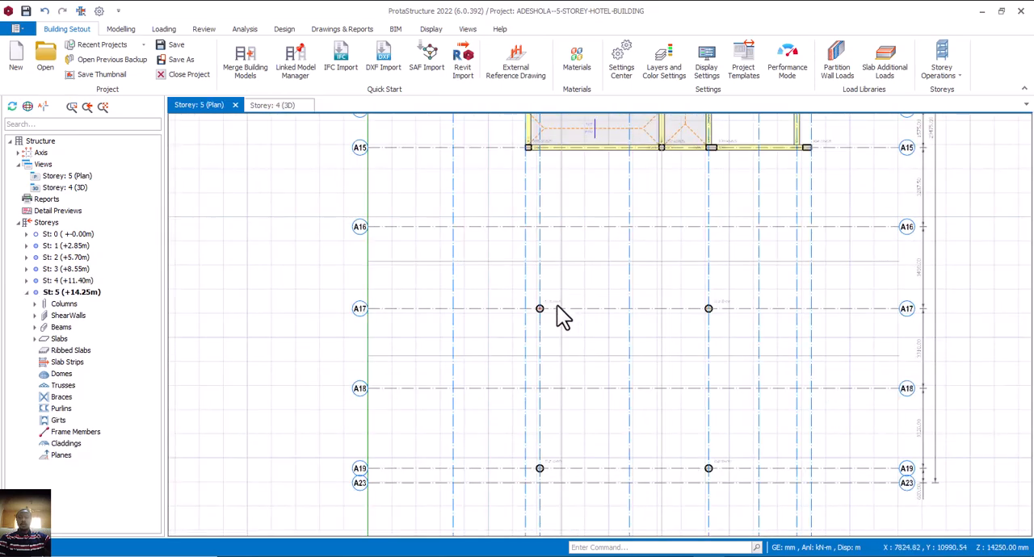
pyautogui.click(554, 307)
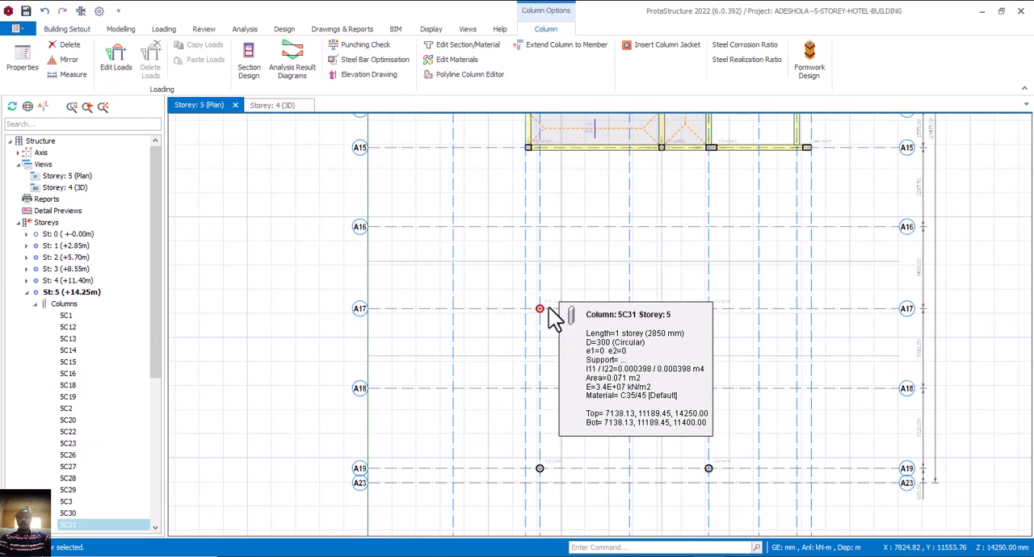
pyautogui.press('Delete')
pyautogui.click(664, 555)
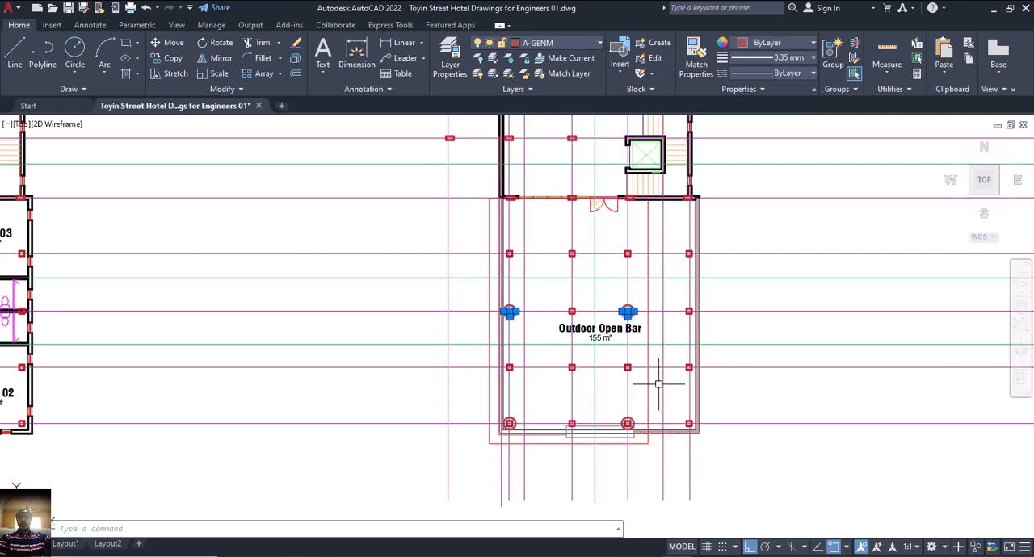
pyautogui.click(664, 555)
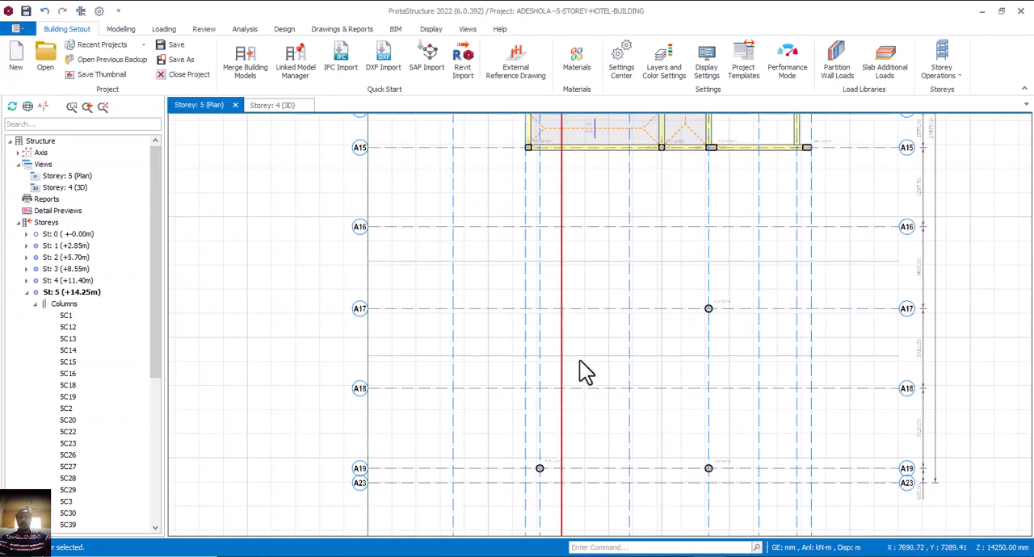
# Switch the ProtaStructure plan to storey 4 (+11.40m) and delete the slab crossing axis A17 between A24 and A27.
pyautogui.click(76, 280)
pyautogui.doubleClick(86, 282)
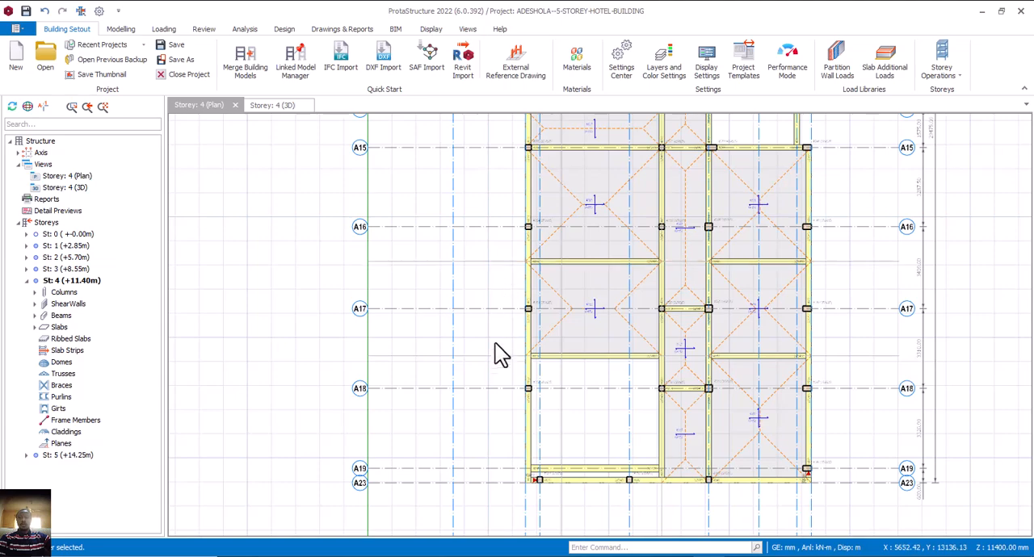
pyautogui.click(567, 326)
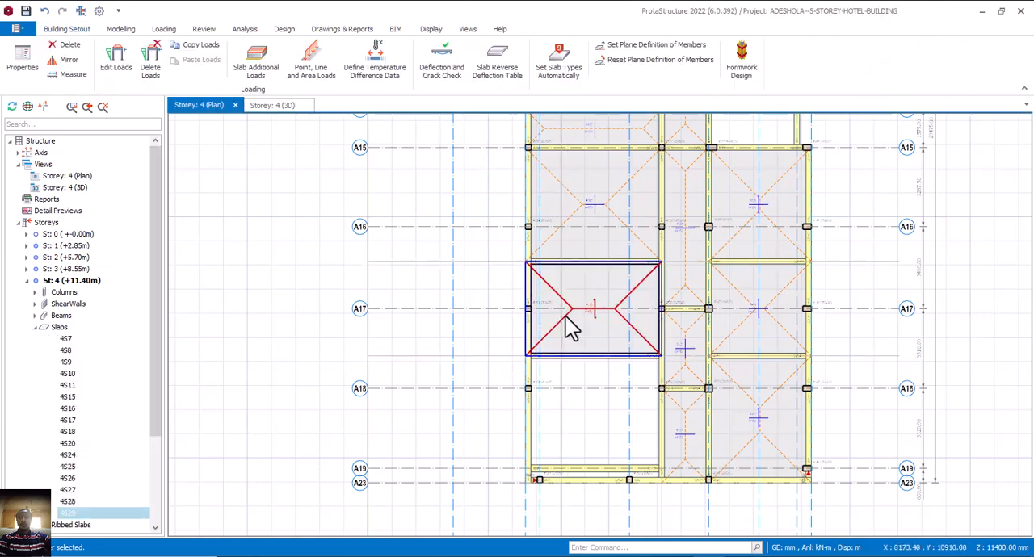
pyautogui.press('Delete')
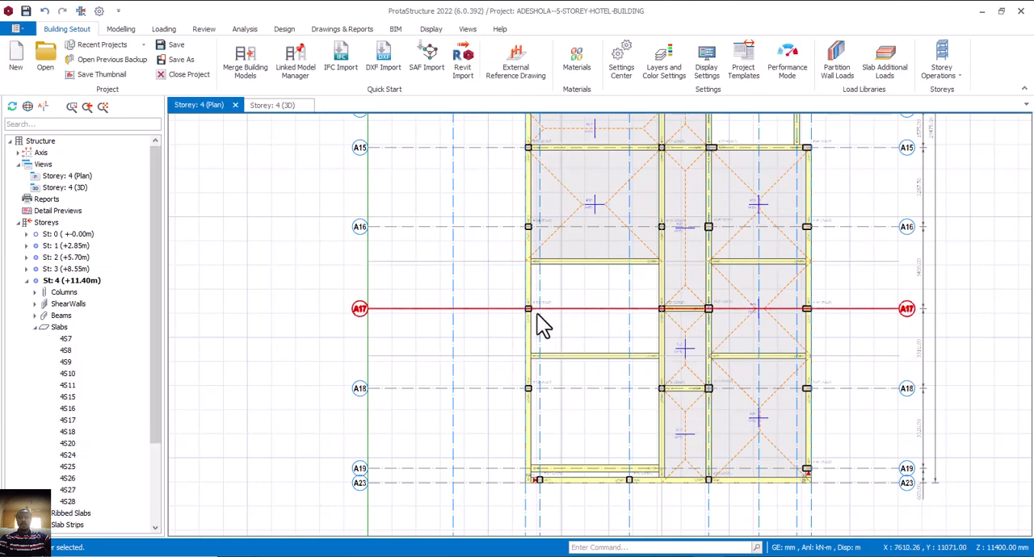
# Add a 225 x 450 mm beam on storey 4 along axis A17 between axes A24 and A27.
pyautogui.moveTo(656, 337)
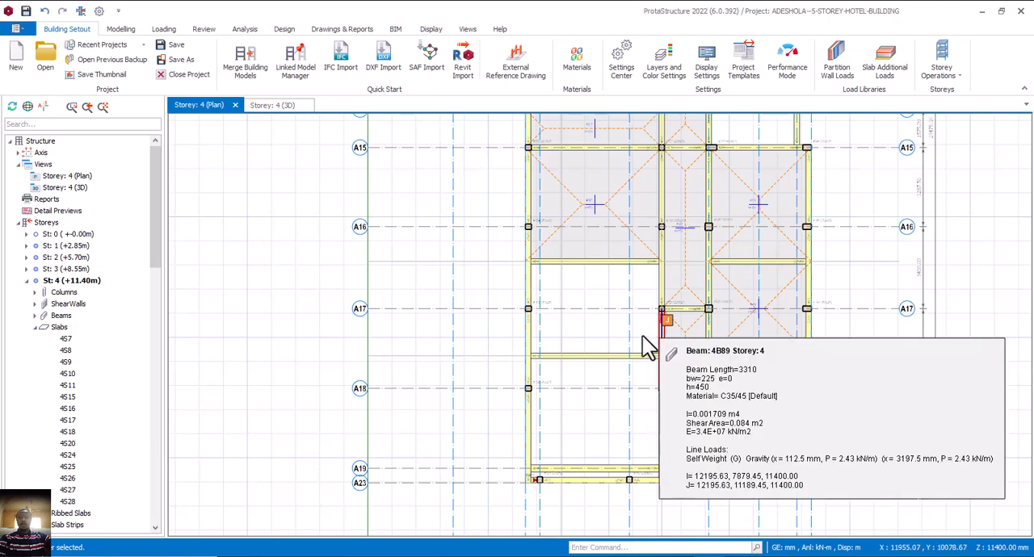
pyautogui.click(537, 324)
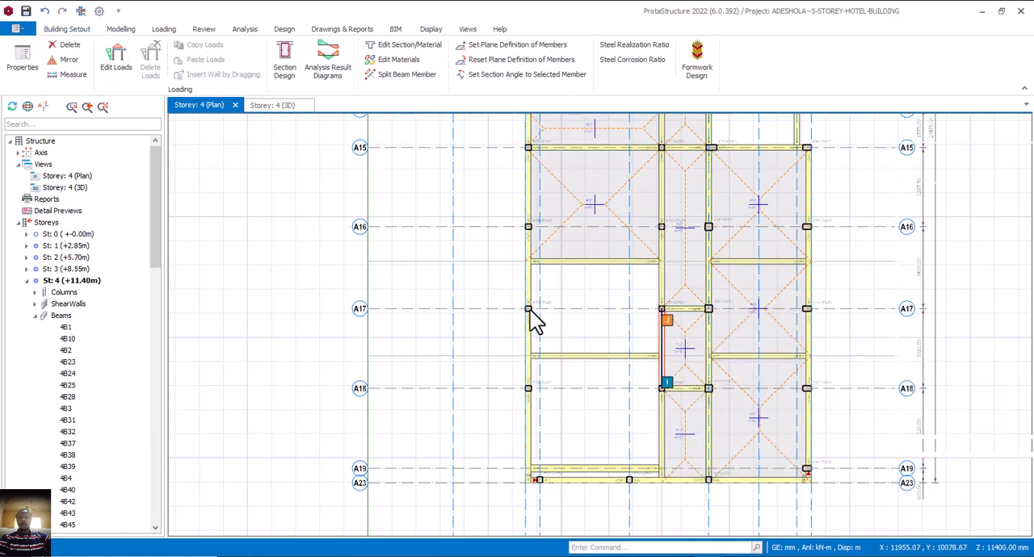
pyautogui.scroll(3, 528, 309)
pyautogui.click(529, 310)
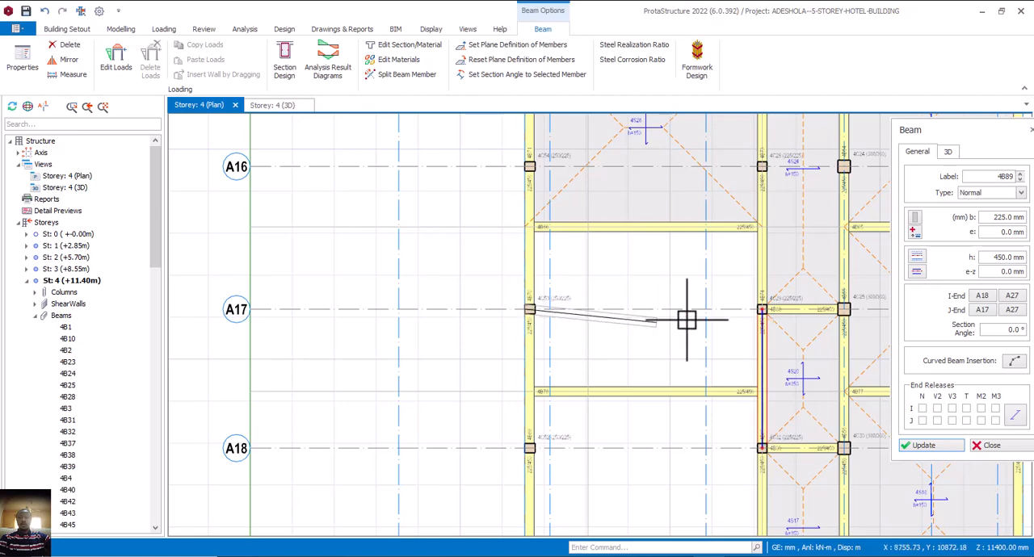
pyautogui.click(763, 310)
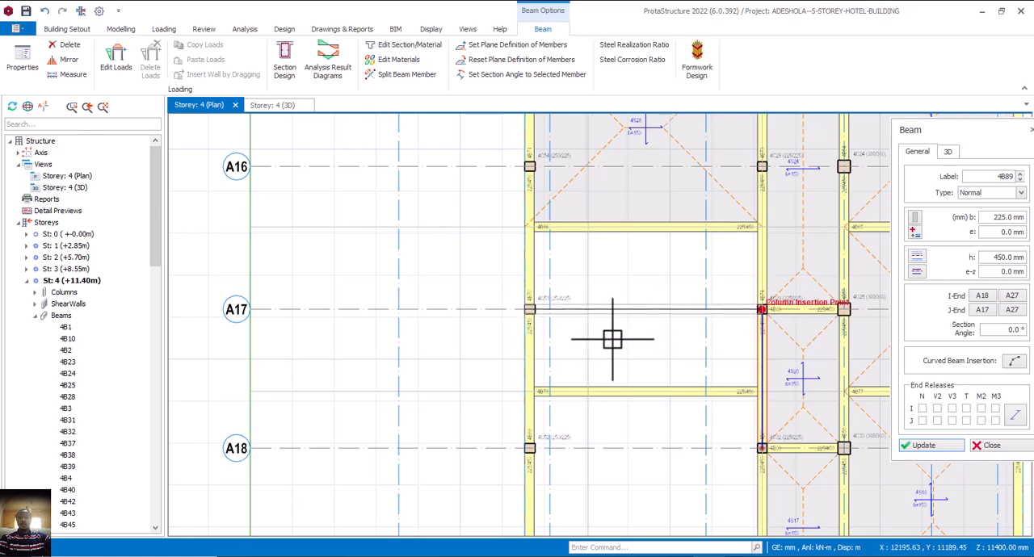
pyautogui.scroll(-3, 614, 343)
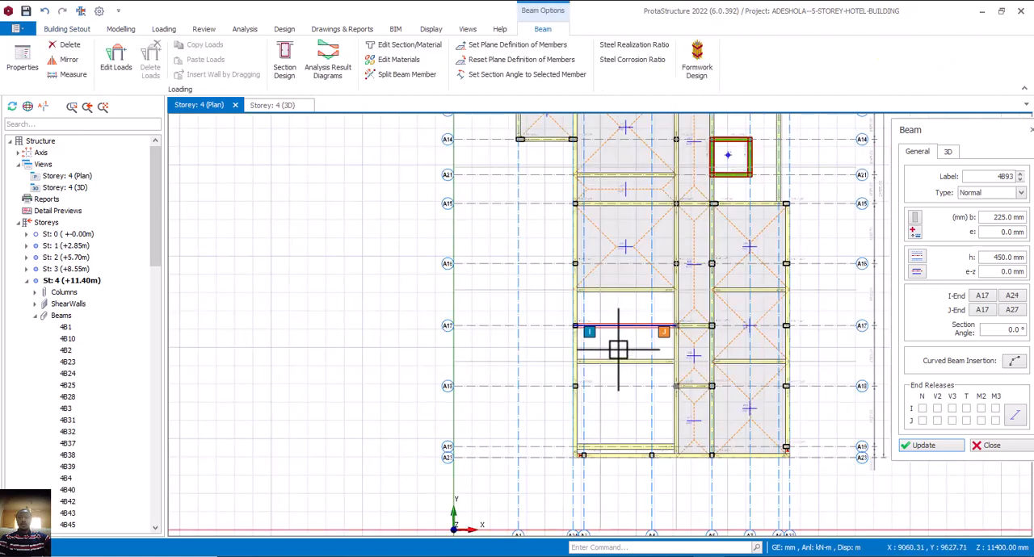
pyautogui.moveTo(618, 350); pyautogui.dragTo(589, 360, button='middle')
pyautogui.press('Escape')
pyautogui.keyDown('ctrl'); pyautogui.click(582, 342); pyautogui.keyUp('ctrl')
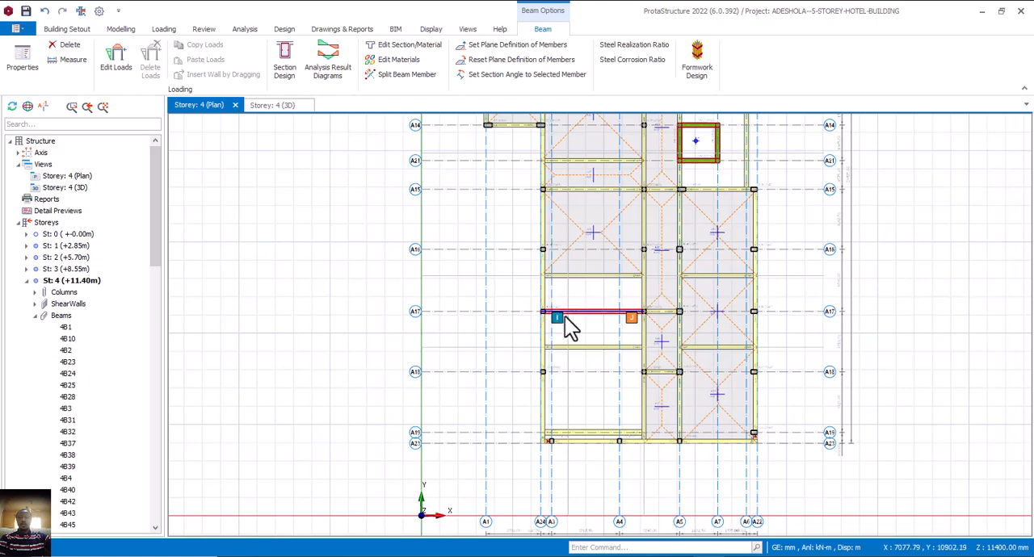
# Measure the distance along axis A24 from A15 to A17.
pyautogui.click(466, 228)
pyautogui.rightClick(466, 227)
pyautogui.click(513, 242)
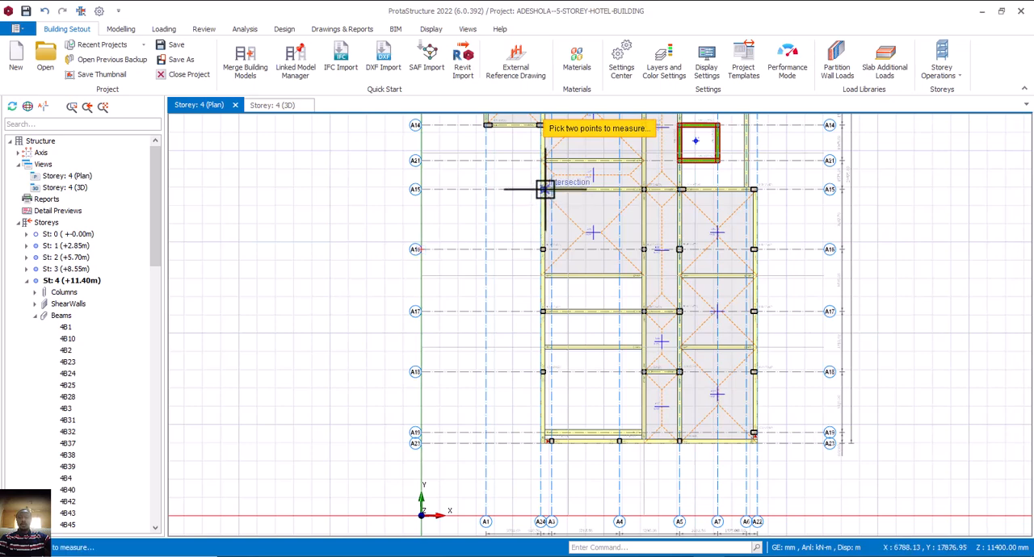
pyautogui.click(544, 294)
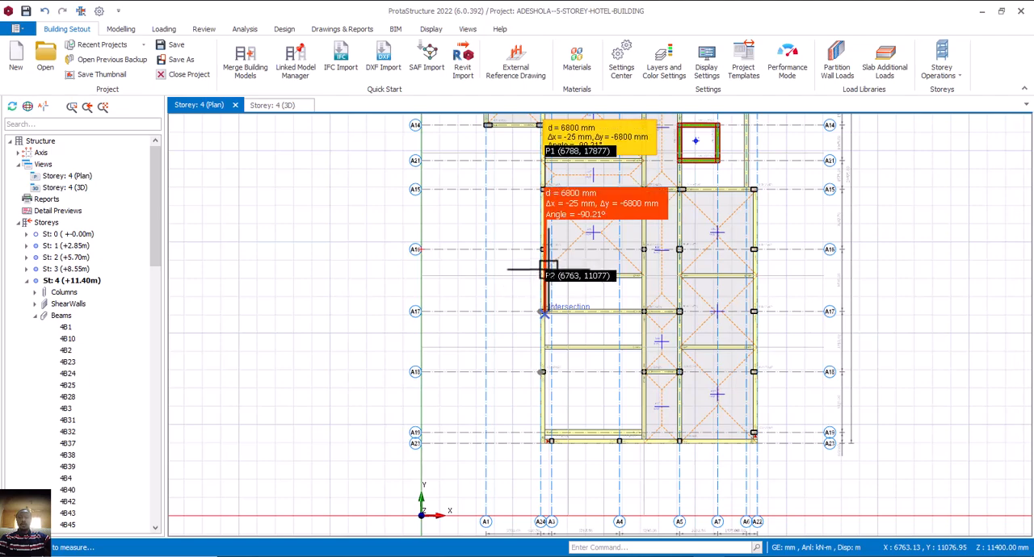
pyautogui.scroll(-3, 516, 287)
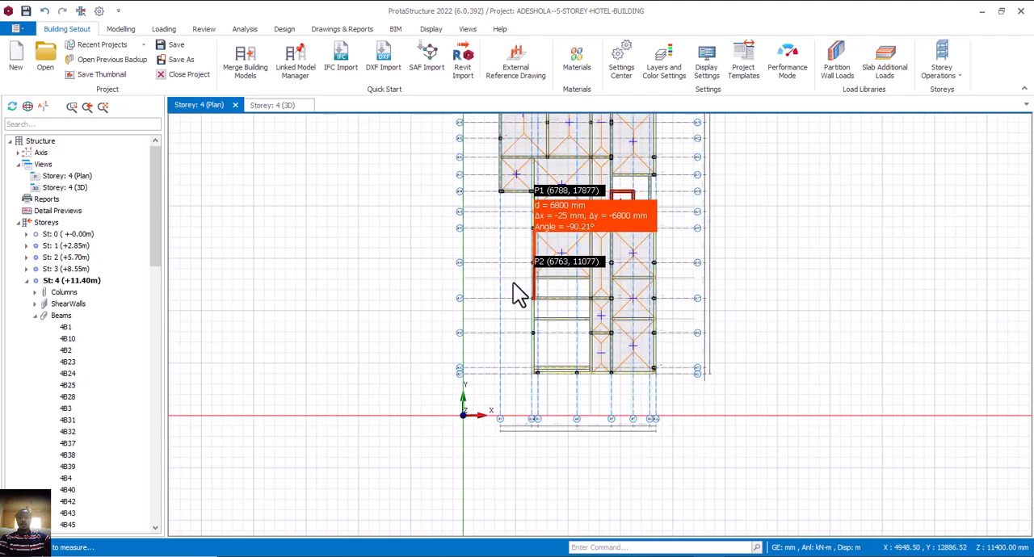
pyautogui.scroll(-2, 513, 284)
# Insert 150 mm slabs in the four empty storey 4 bays between A24 and A27, down to the strip between A19 and A23.
pyautogui.click(545, 296)
pyautogui.scroll(2, 545, 295)
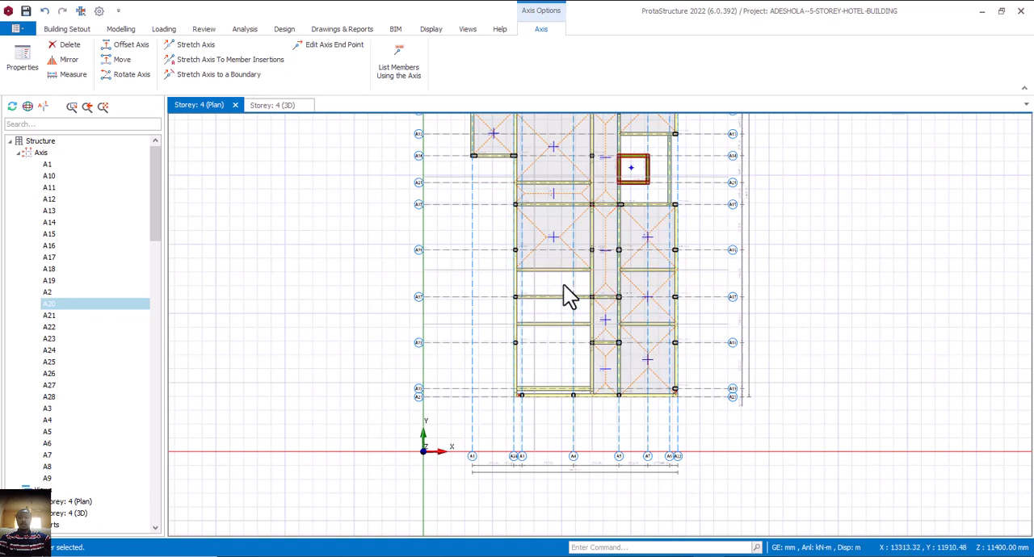
pyautogui.click(612, 294)
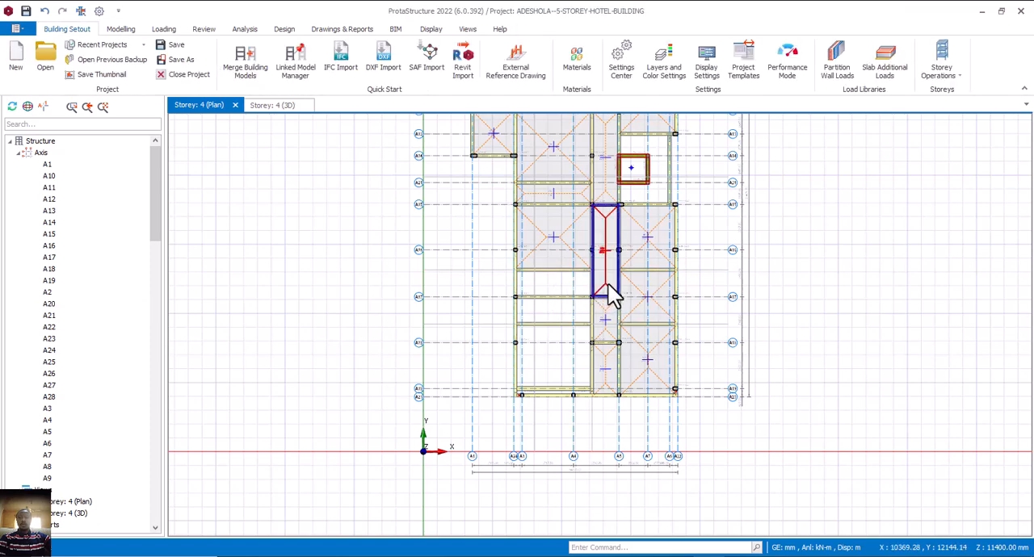
pyautogui.click(554, 286)
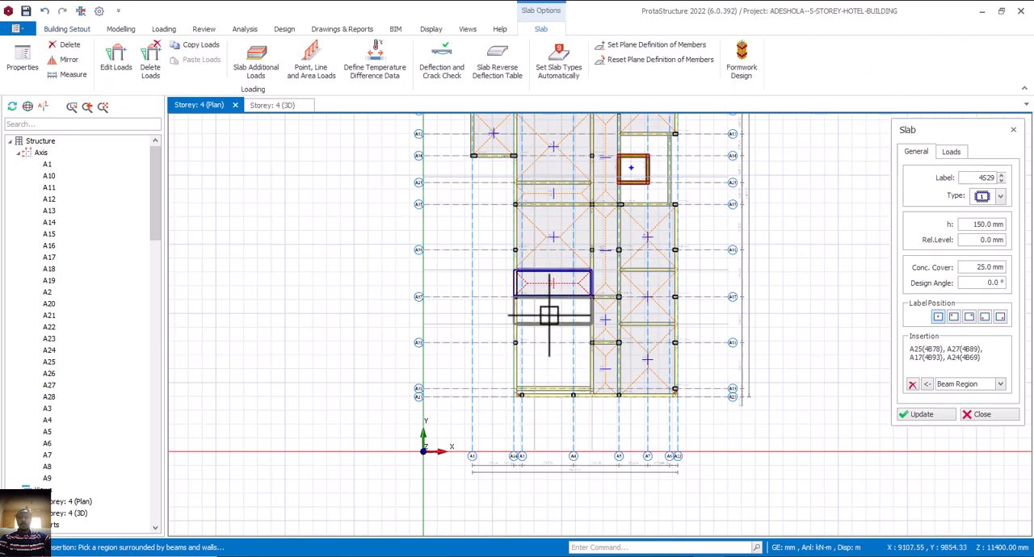
pyautogui.click(548, 367)
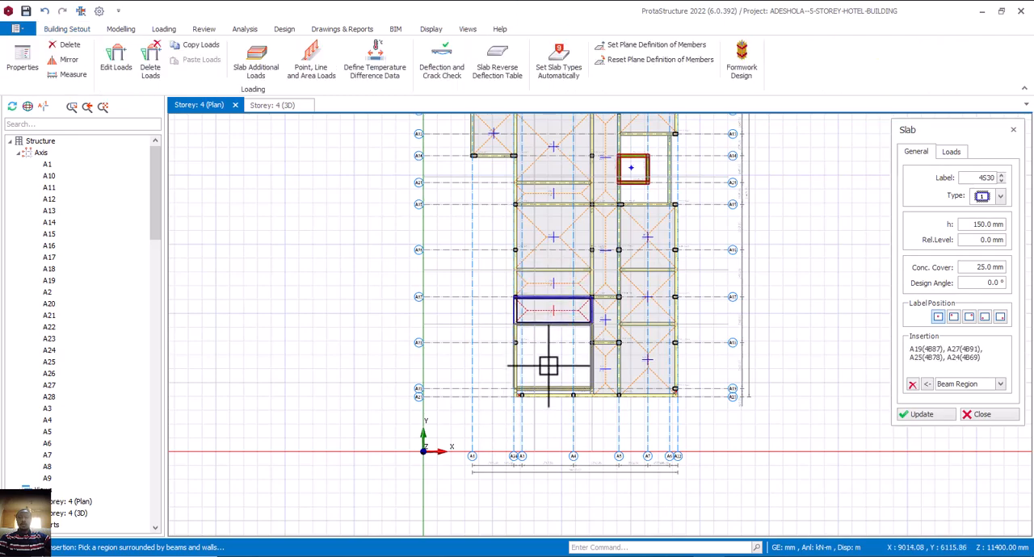
pyautogui.click(548, 402)
pyautogui.scroll(2, 549, 404)
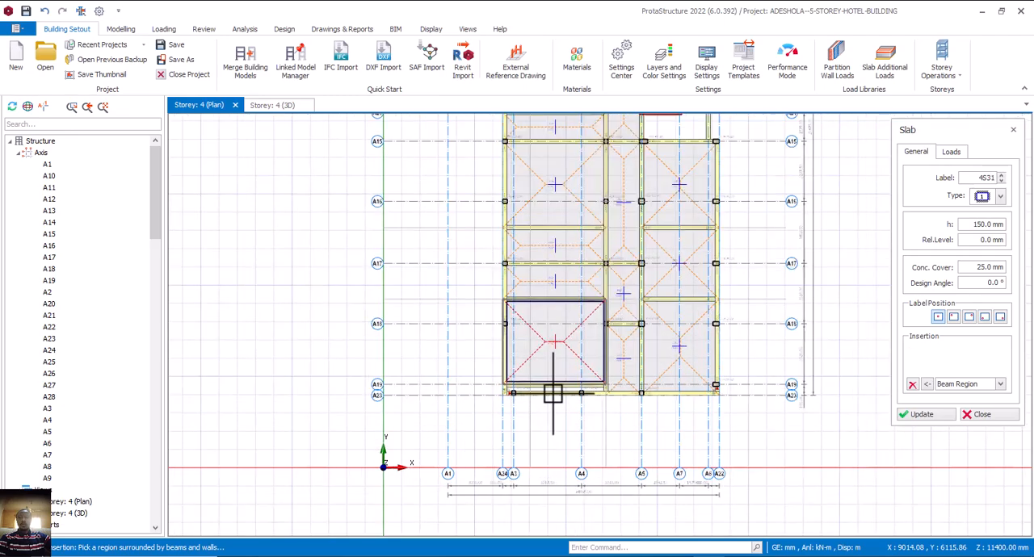
pyautogui.scroll(2, 555, 391)
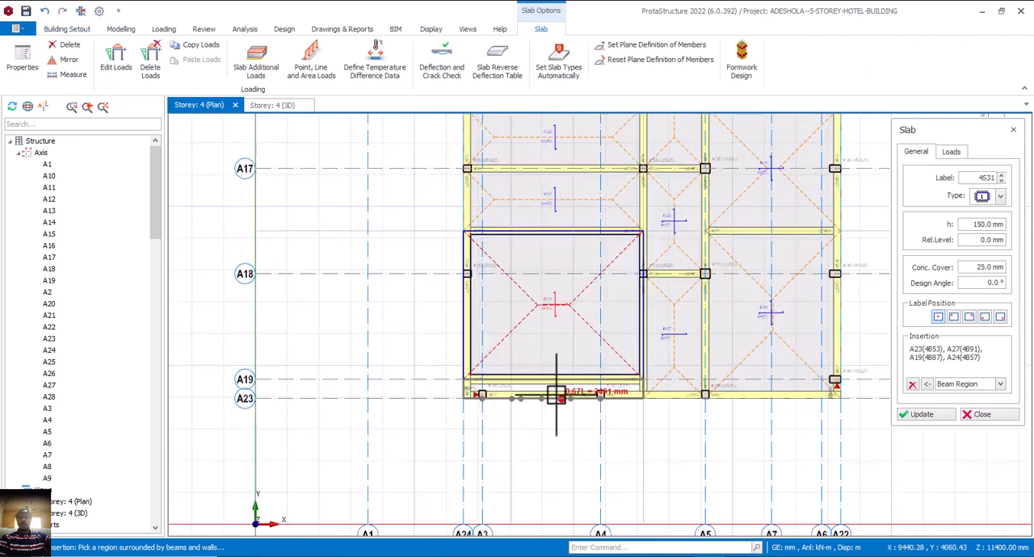
pyautogui.click(556, 395)
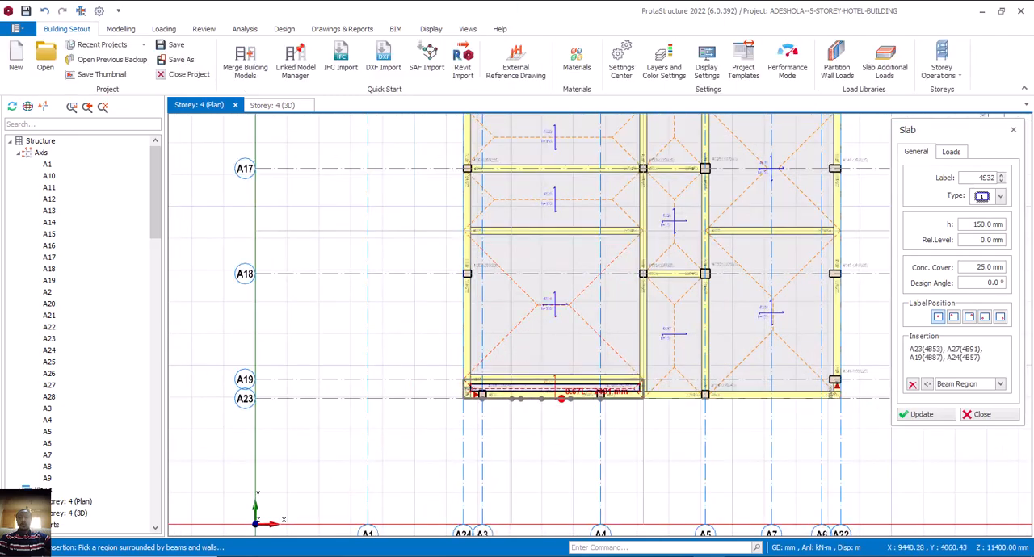
# Examine the new storey 4 beam and slabs beneath the circular columns in the 3D view.
pyautogui.click(271, 104)
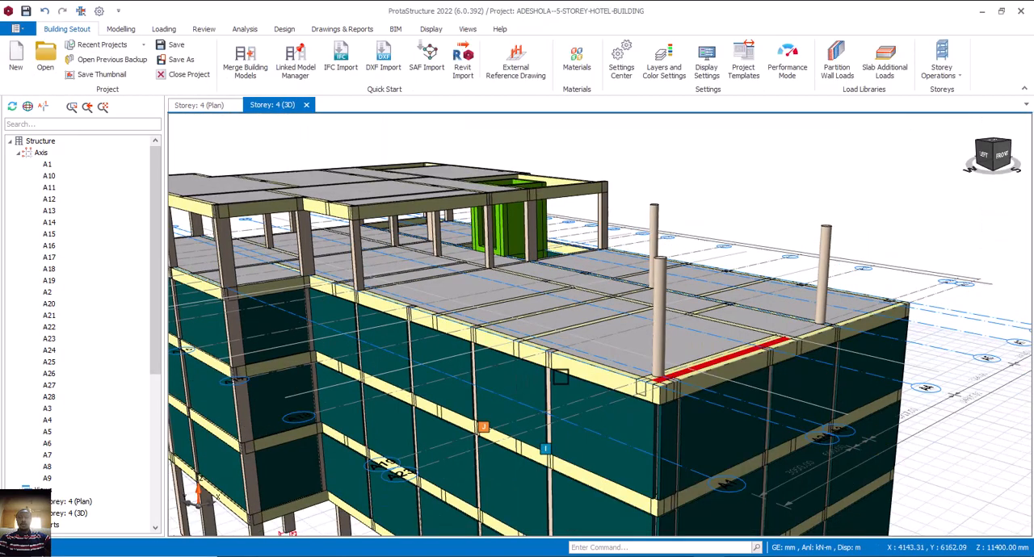
pyautogui.moveTo(560, 376); pyautogui.dragTo(538, 390, button='middle')
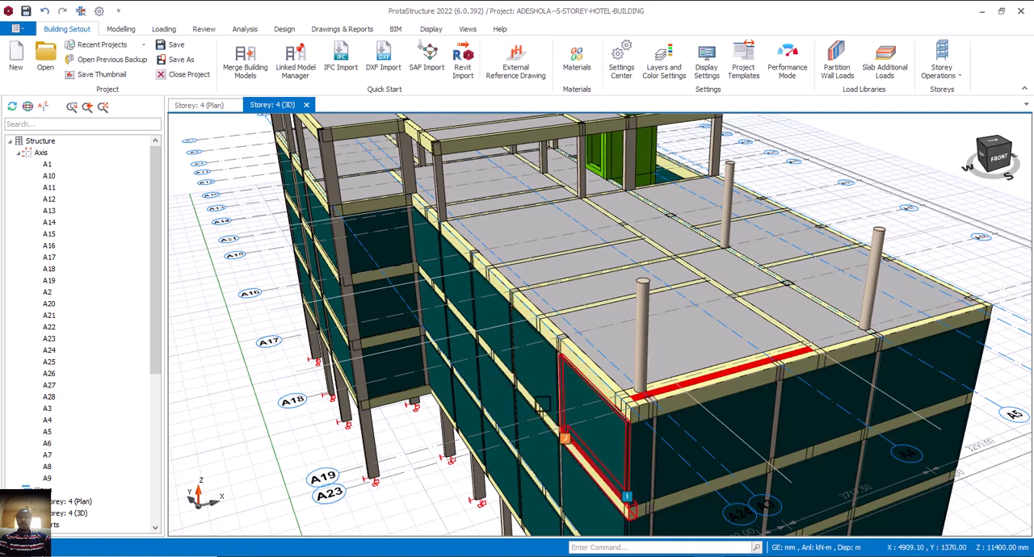
pyautogui.click(207, 108)
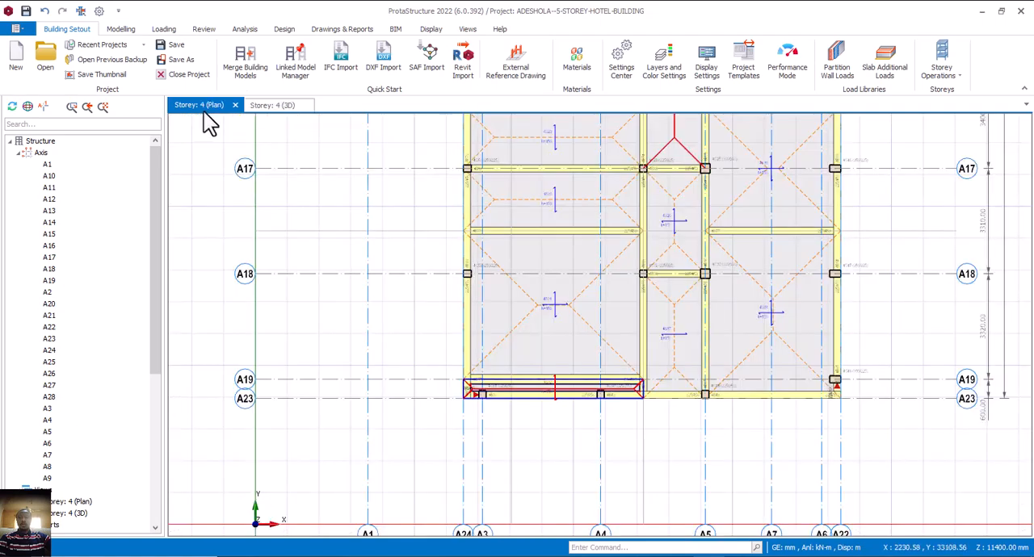
# Open the storey 5 (+14.25m) plan and place a 300 mm circular column at A17/A3.
pyautogui.scroll(-7, 77, 516)
pyautogui.click(80, 524)
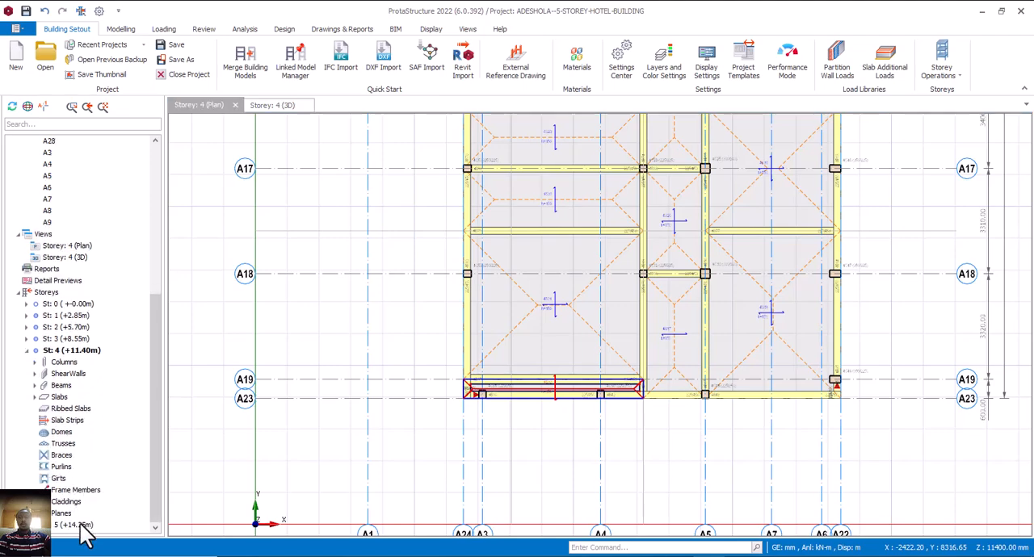
pyautogui.scroll(-2, 501, 397)
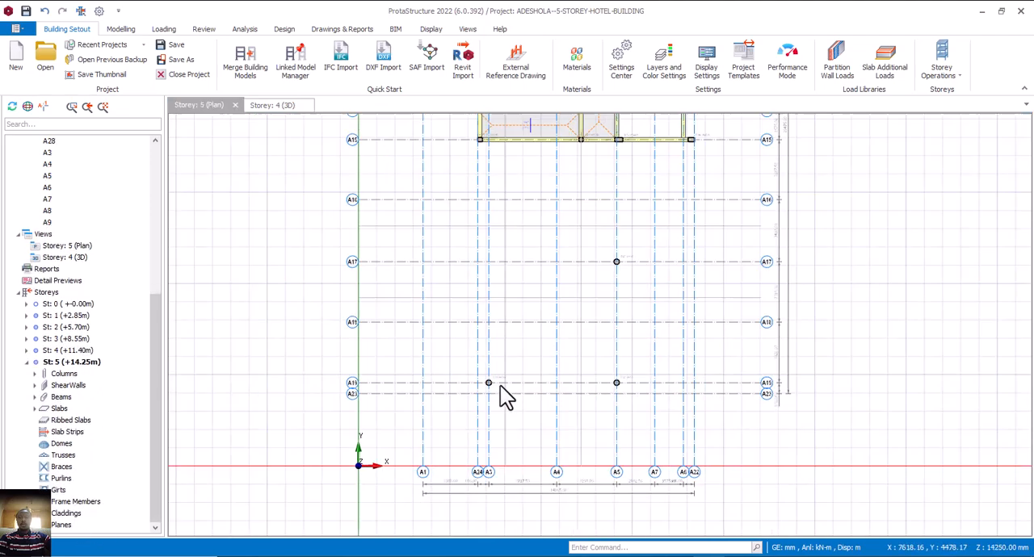
pyautogui.click(626, 253)
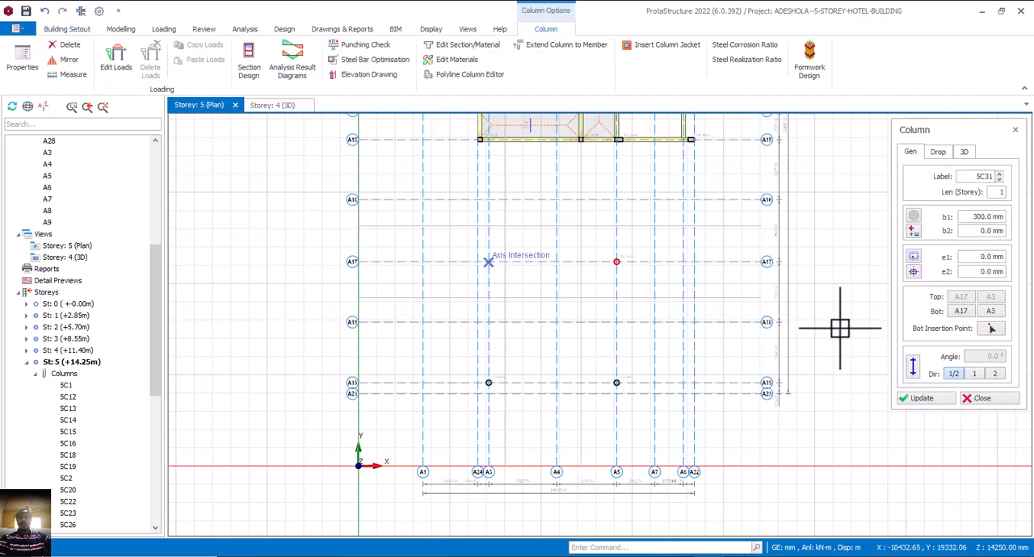
pyautogui.click(982, 398)
pyautogui.click(507, 214)
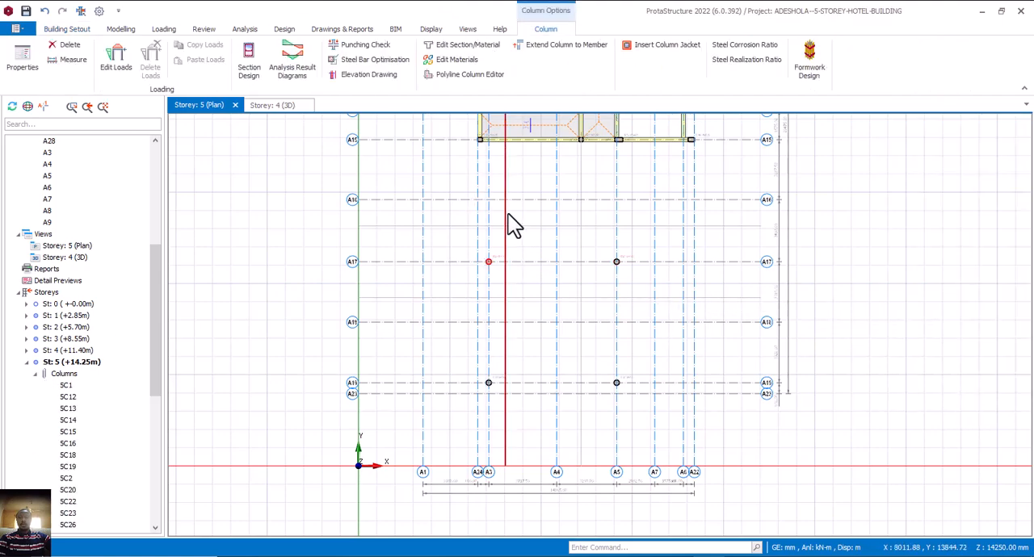
# Check the four circular columns in the 3D view and against the Outdoor Open Bar layout in AutoCAD.
pyautogui.click(279, 103)
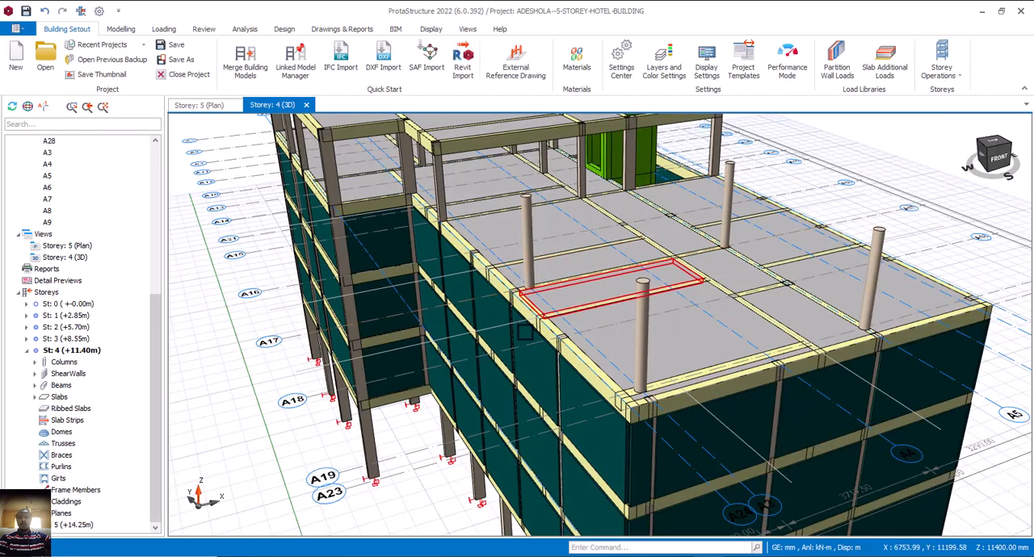
pyautogui.scroll(3, 588, 323)
pyautogui.moveTo(588, 323); pyautogui.dragTo(583, 237, button='middle')
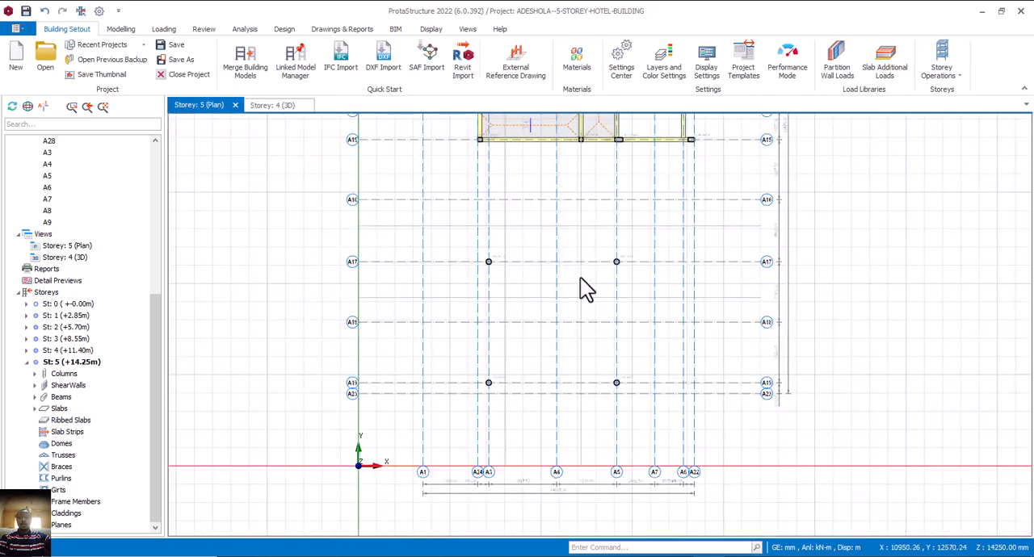
pyautogui.scroll(-3, 579, 274)
pyautogui.moveTo(587, 244); pyautogui.dragTo(612, 310, button='middle')
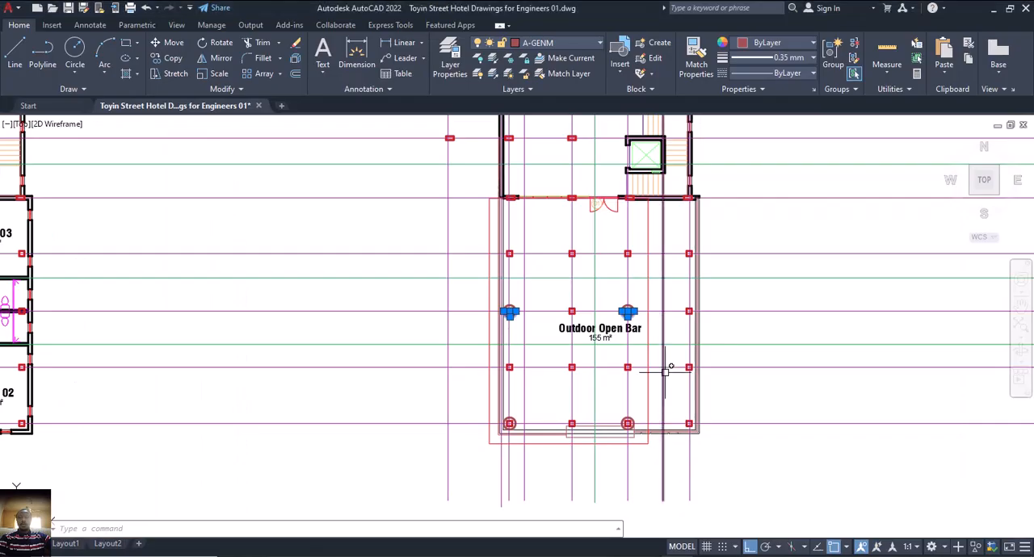
pyautogui.moveTo(667, 363); pyautogui.dragTo(667, 415, button='middle')
pyautogui.scroll(-2, 682, 373)
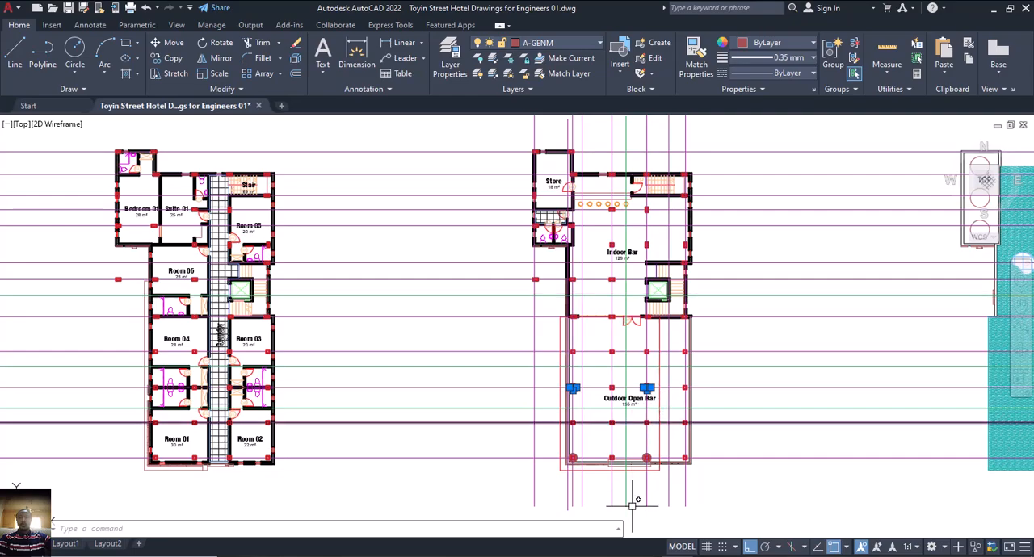
# Switch to ProtaStructure and delete storey 5's interior slabs, beams and columns, except the small A10–A14 slab and the stair and lift framing.
pyautogui.click(664, 555)
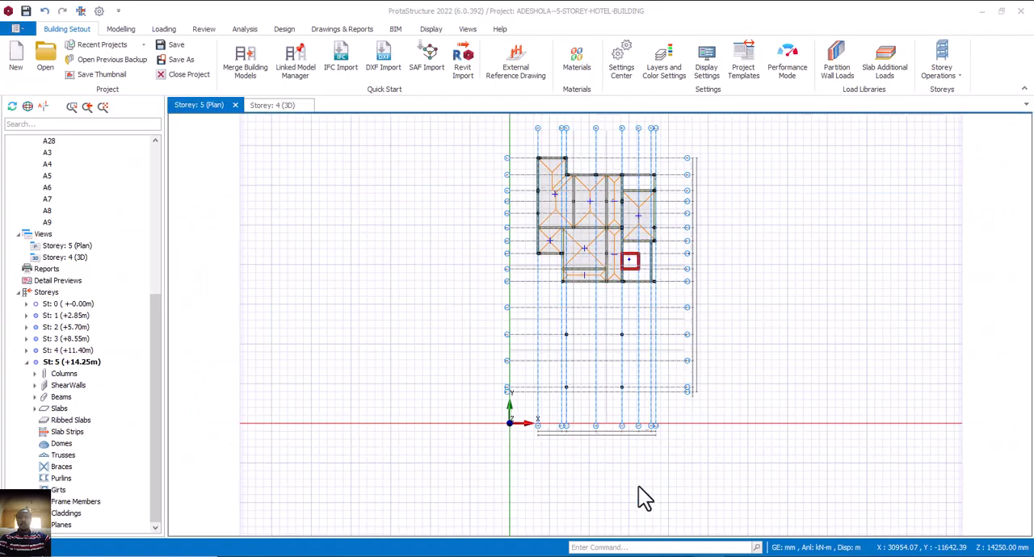
pyautogui.scroll(2, 574, 188)
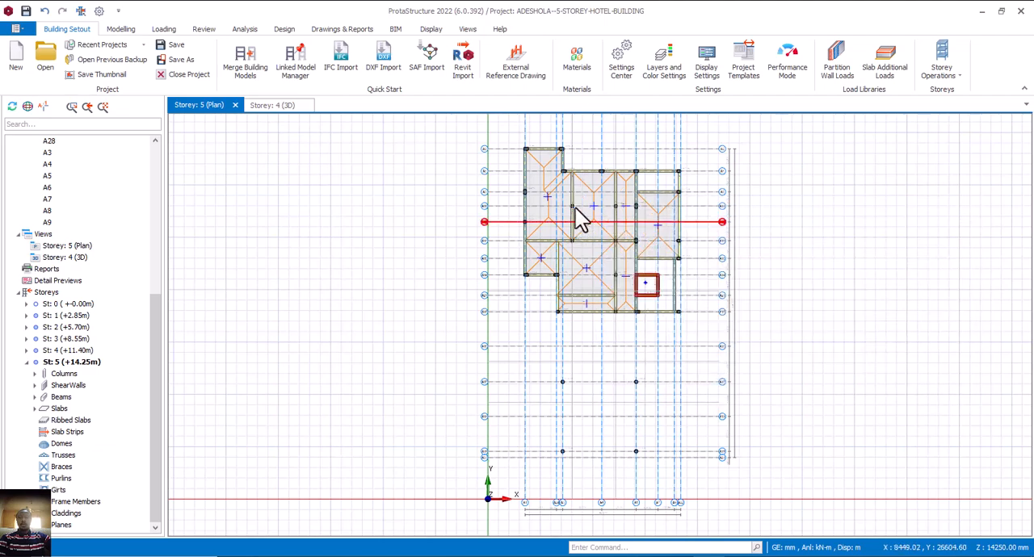
pyautogui.click(577, 193)
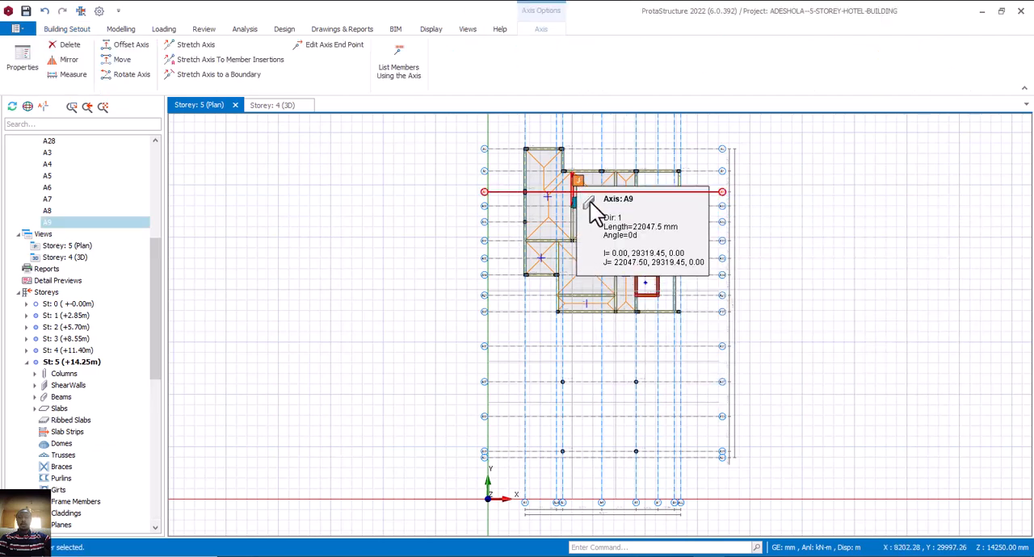
pyautogui.click(616, 224)
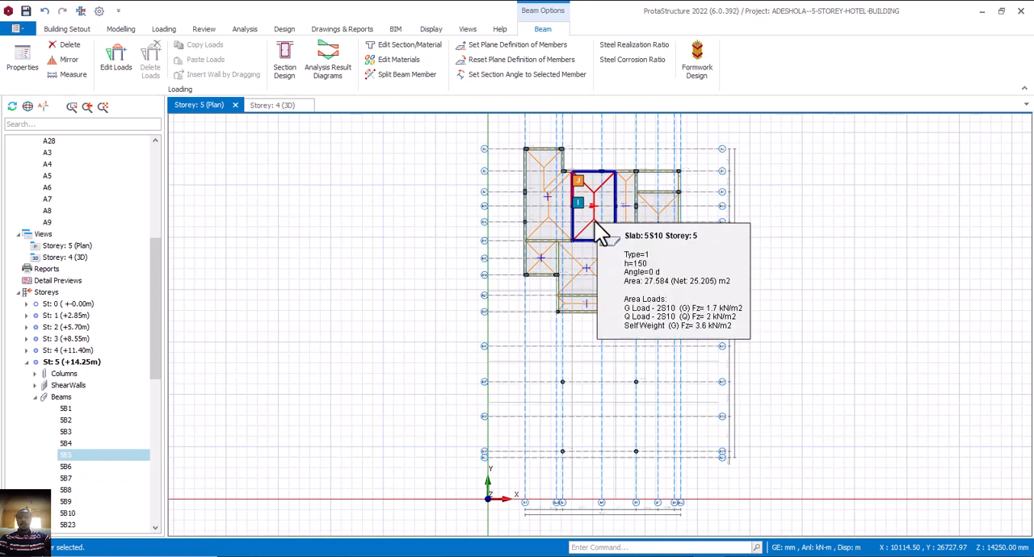
pyautogui.keyDown('ctrl'); pyautogui.click(626, 197); pyautogui.keyUp('ctrl')
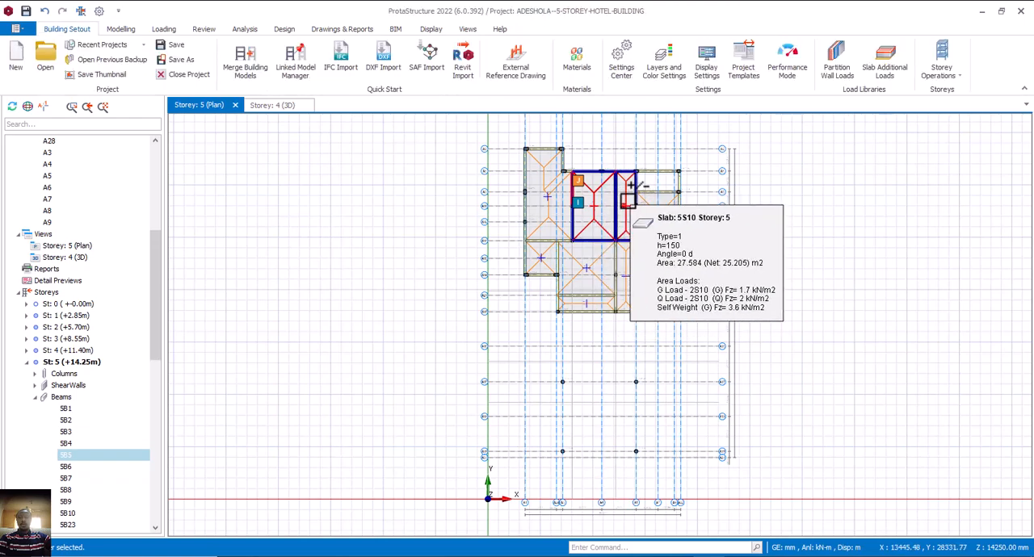
pyautogui.keyDown('ctrl'); pyautogui.click(641, 210); pyautogui.keyUp('ctrl')
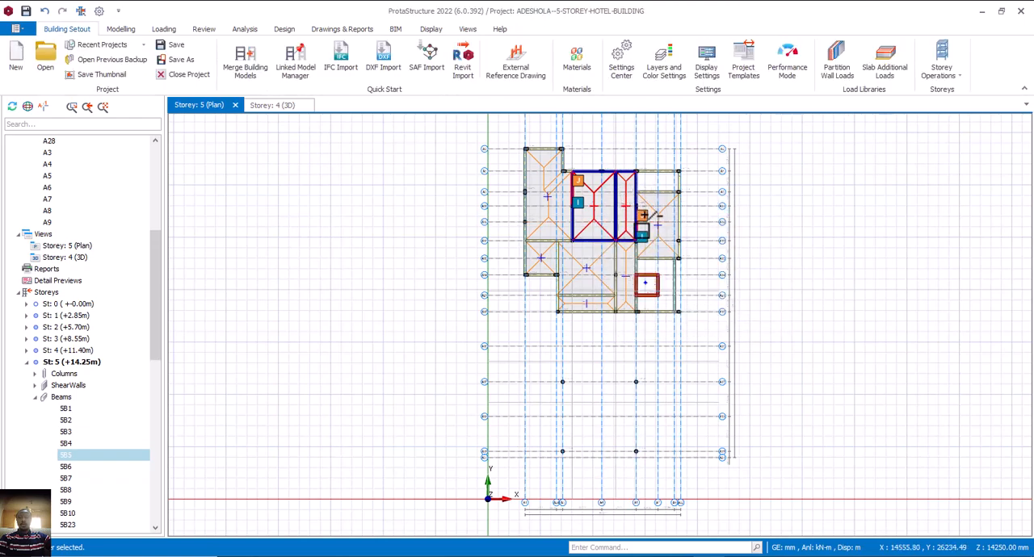
pyautogui.scroll(3, 644, 213)
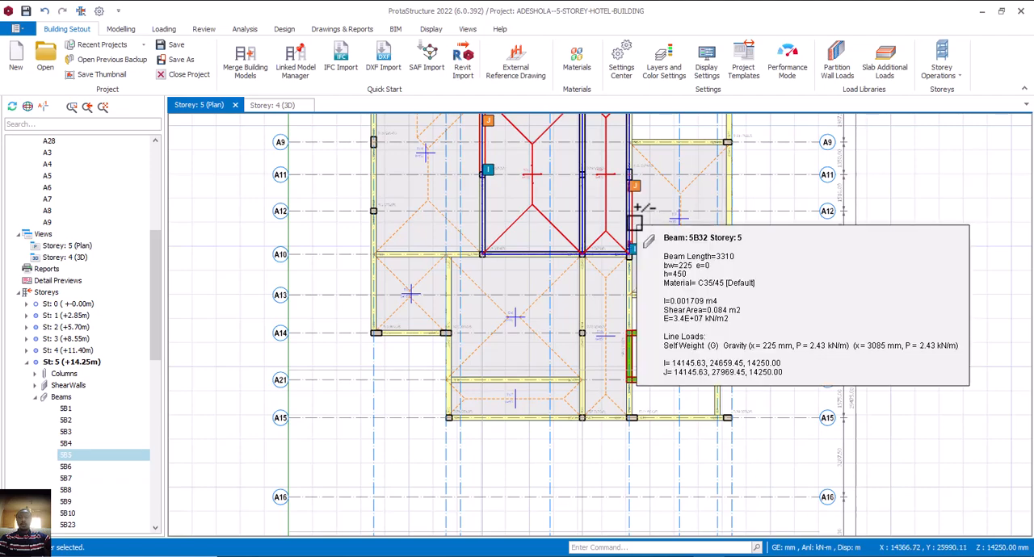
pyautogui.scroll(-2, 635, 213)
pyautogui.scroll(3, 631, 190)
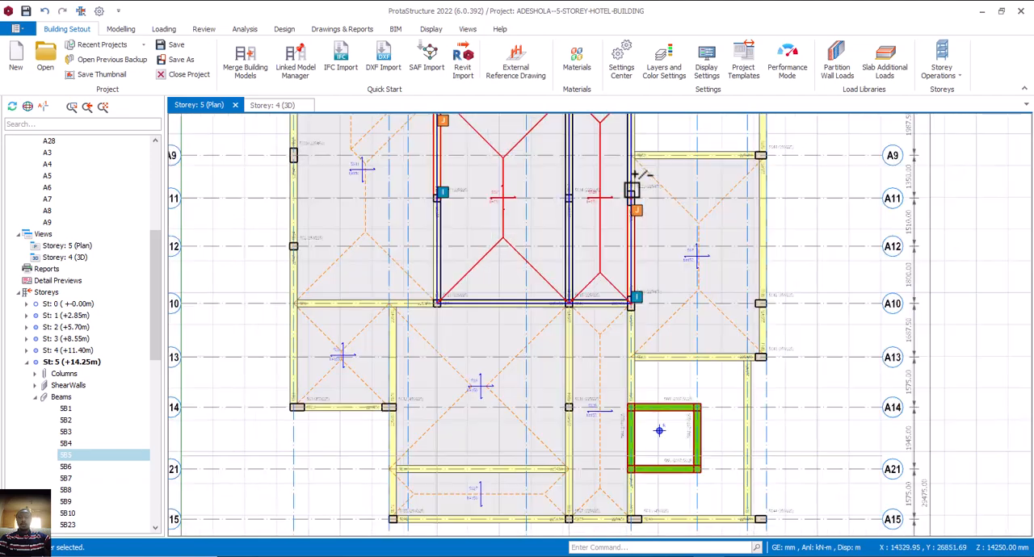
pyautogui.keyDown('ctrl'); pyautogui.click(637, 182); pyautogui.keyUp('ctrl')
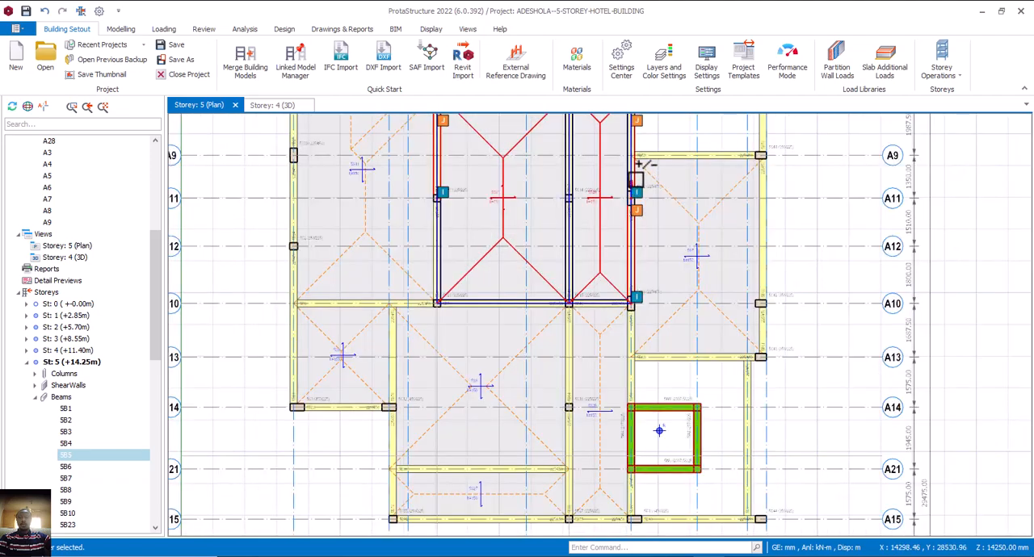
pyautogui.keyDown('ctrl'); pyautogui.click(487, 420); pyautogui.keyUp('ctrl')
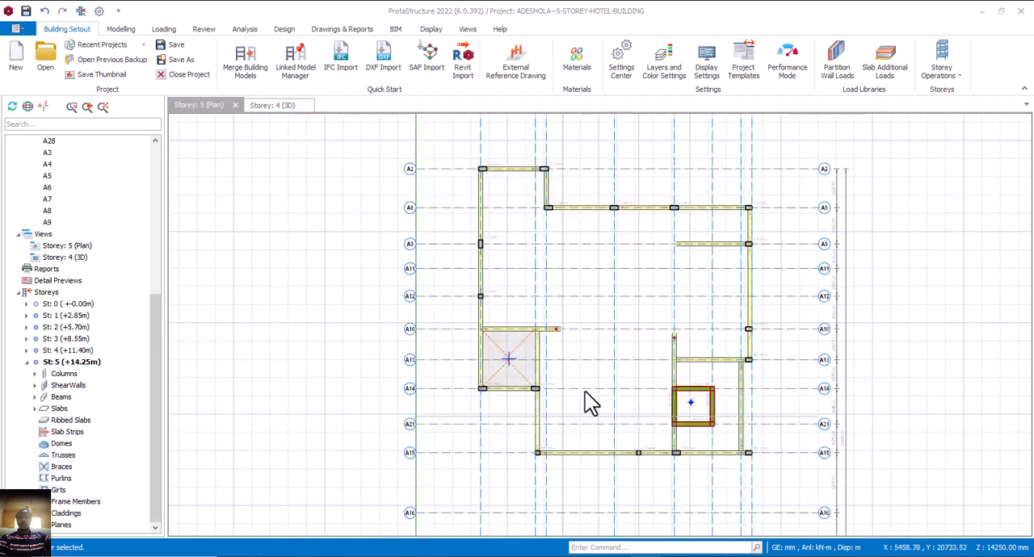
pyautogui.moveTo(593, 389); pyautogui.dragTo(601, 375, button='middle')
pyautogui.moveTo(615, 312); pyautogui.dragTo(618, 305, button='middle')
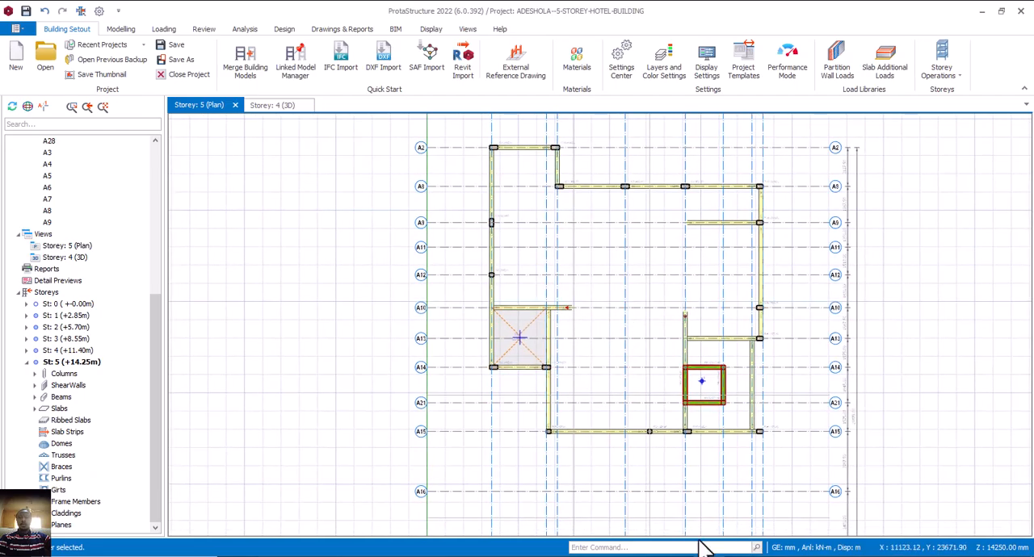
# Check the Indoor Bar column layout in AutoCAD and compare it with the storey 4 (+11.40m) plan in ProtaStructure.
pyautogui.hotkey('alt', 'Tab')
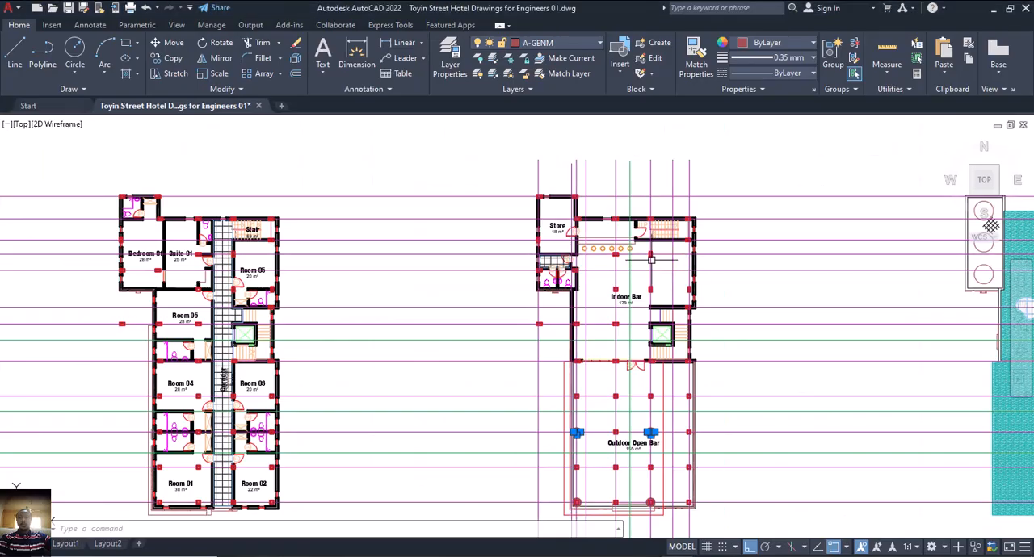
pyautogui.scroll(2, 651, 255)
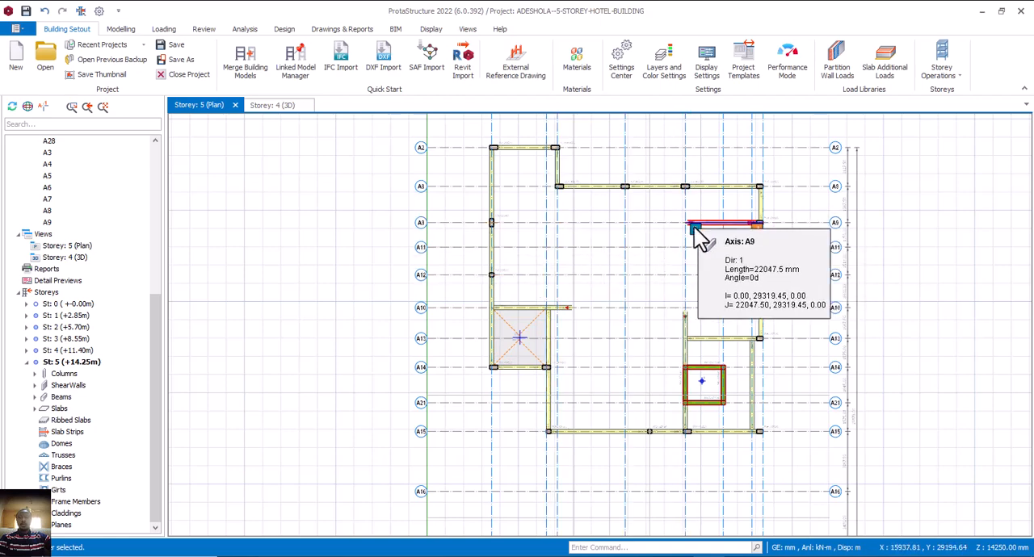
pyautogui.doubleClick(79, 354)
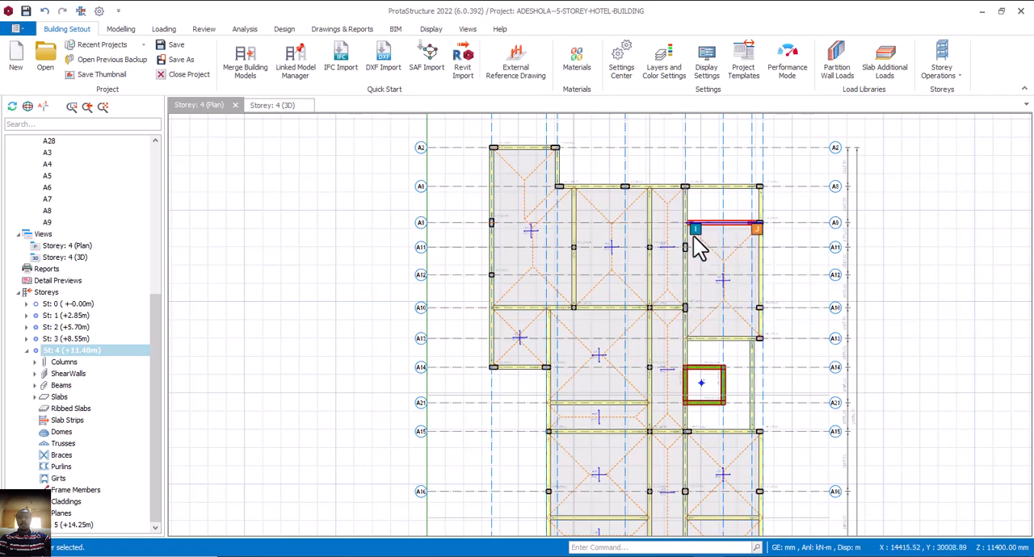
pyautogui.moveTo(686, 227)
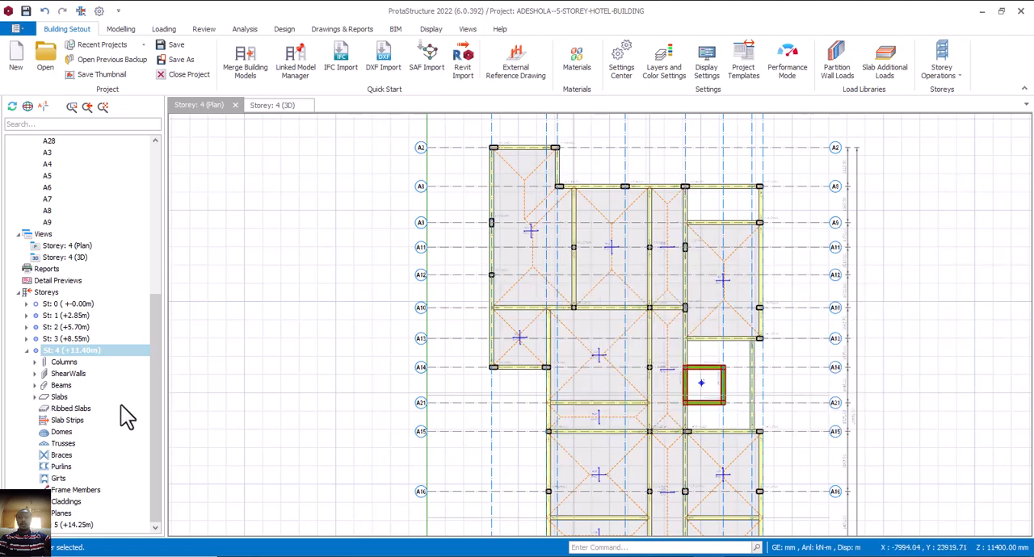
# Place a 225 x 225 mm column at A9/A5 in the storey 5 (+14.25m) plan and centre it with zero eccentricities.
pyautogui.click(83, 525)
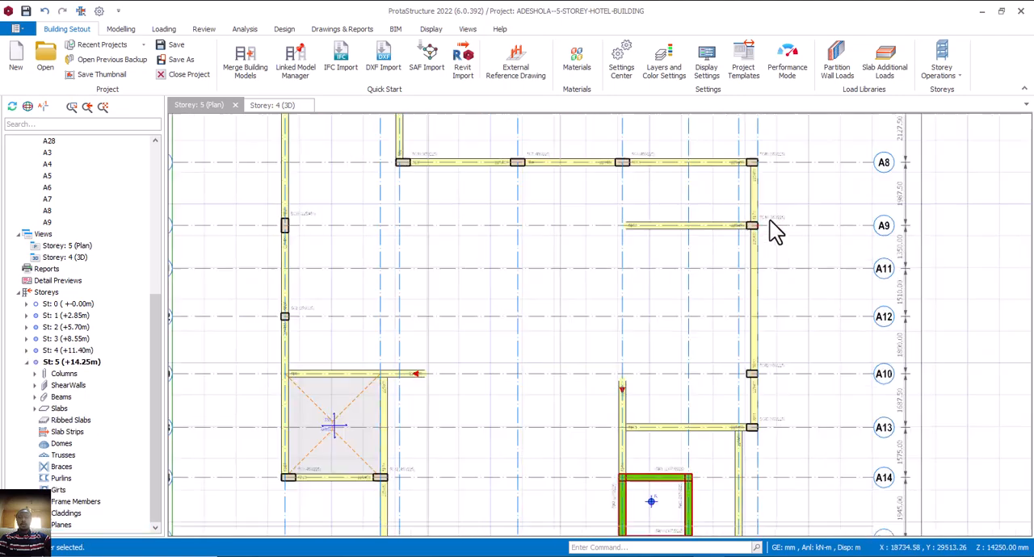
pyautogui.scroll(3, 774, 230)
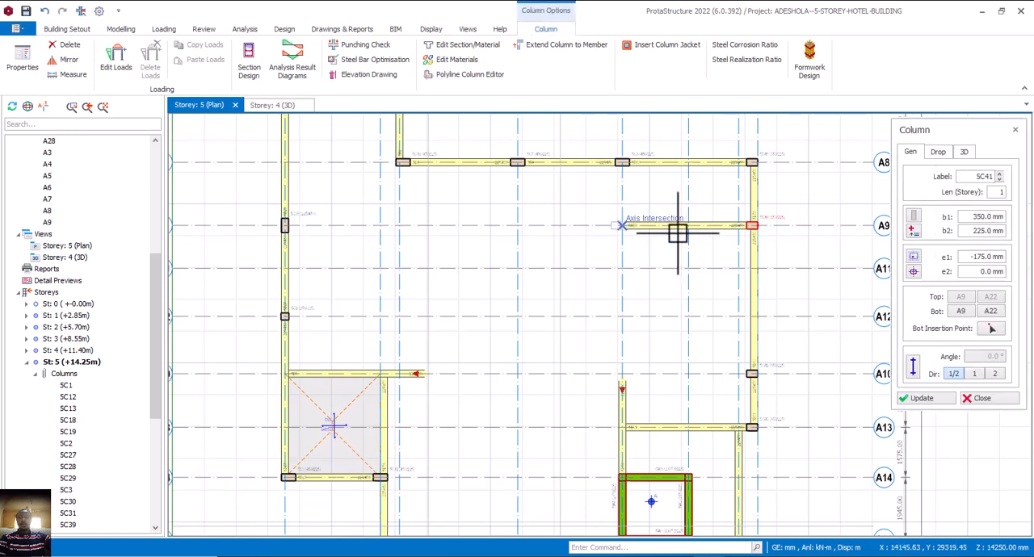
pyautogui.moveTo(971, 218); pyautogui.dragTo(993, 218)
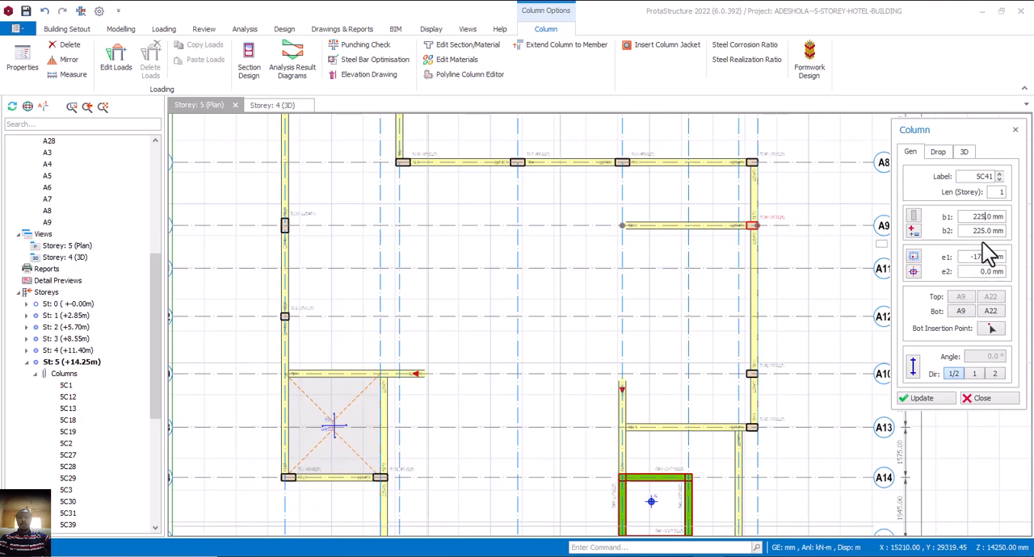
pyautogui.click(622, 226)
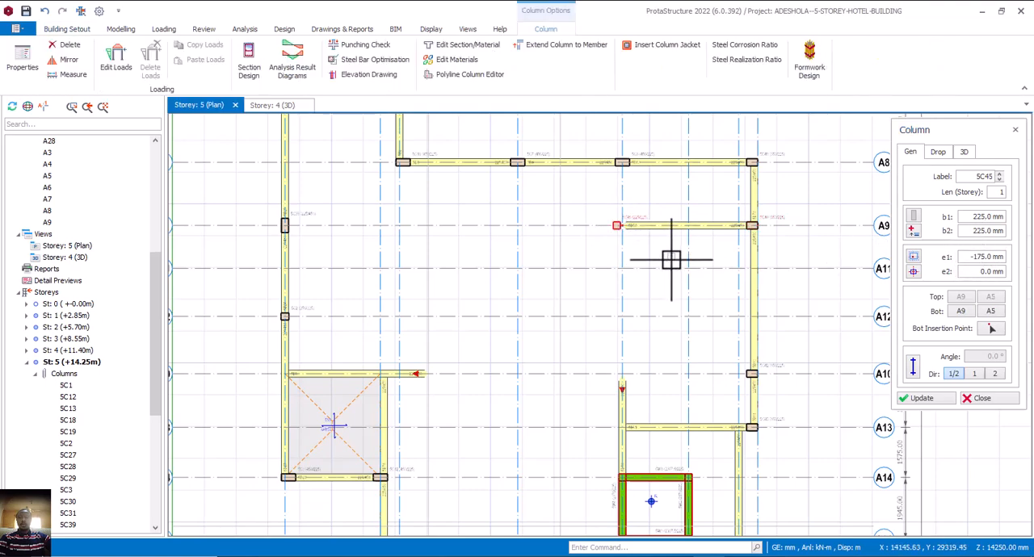
pyautogui.click(912, 273)
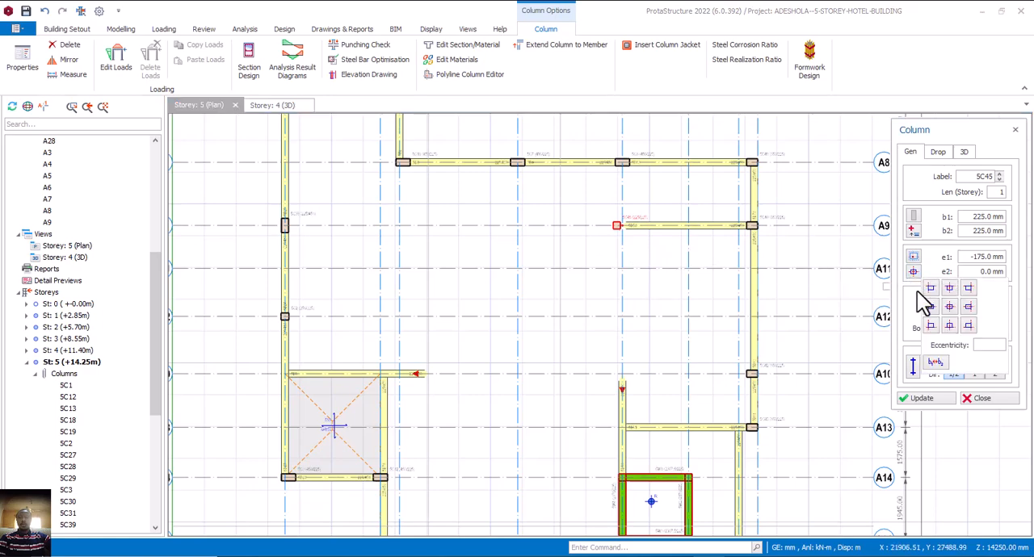
pyautogui.click(949, 306)
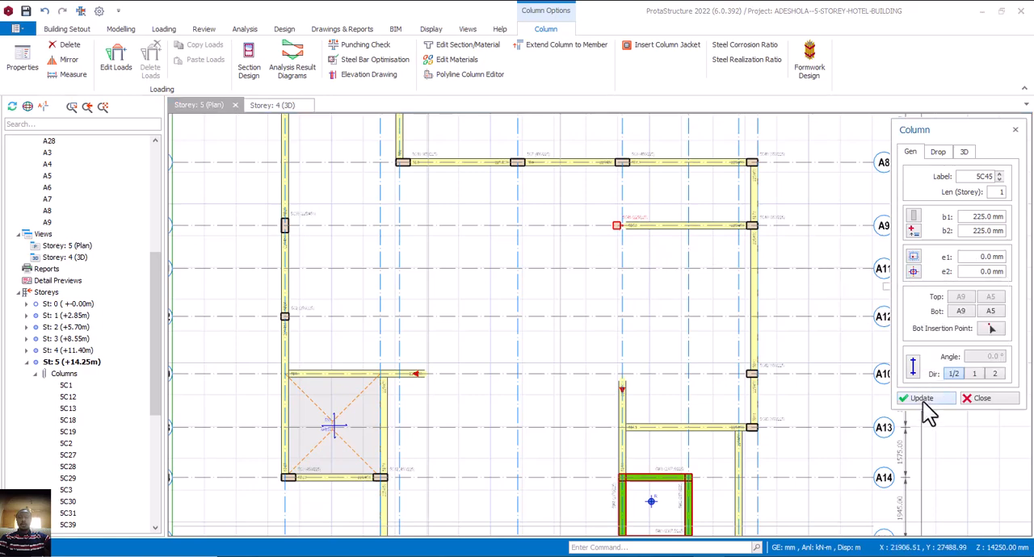
pyautogui.click(923, 399)
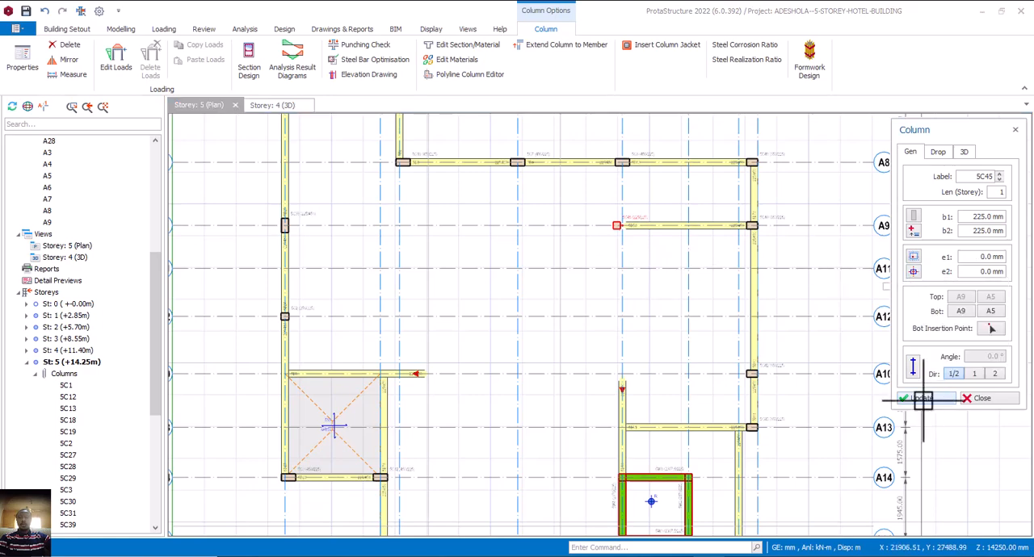
pyautogui.click(981, 399)
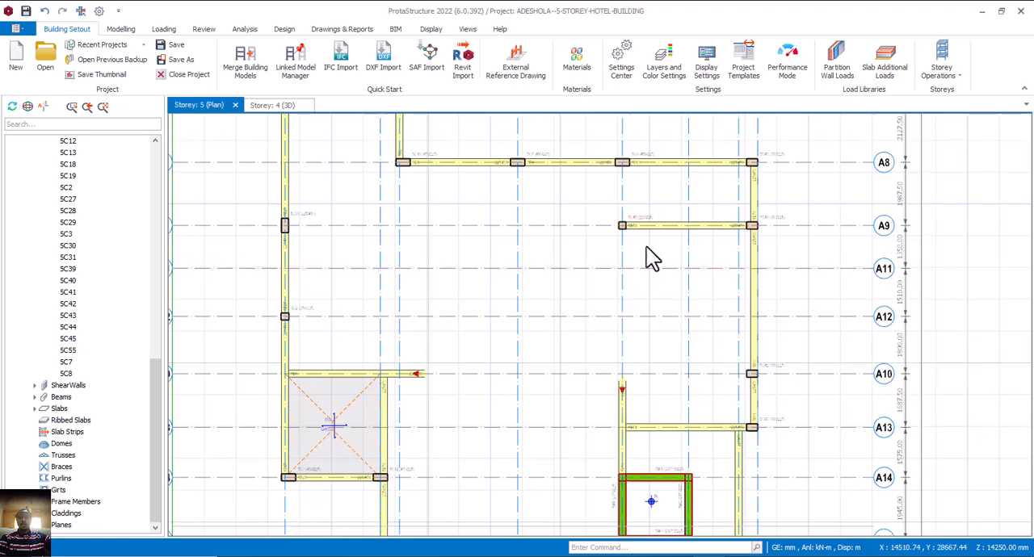
# Switch to AutoCAD and draw a line across the stair door's stub wall where it meets the outer wall of the Indoor Bar.
pyautogui.scroll(-3, 646, 246)
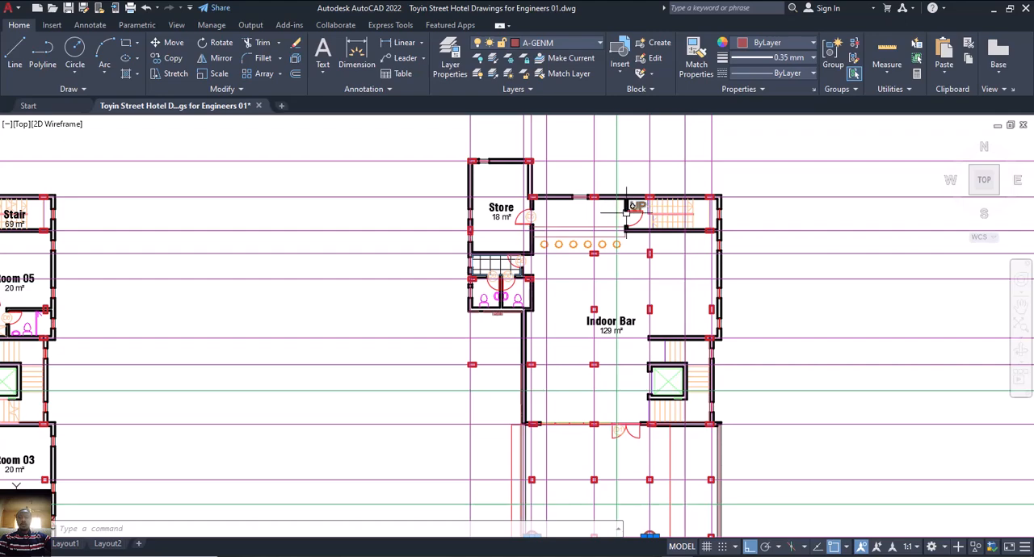
pyautogui.moveTo(629, 205); pyautogui.dragTo(632, 239, button='middle')
pyautogui.scroll(2, 636, 218)
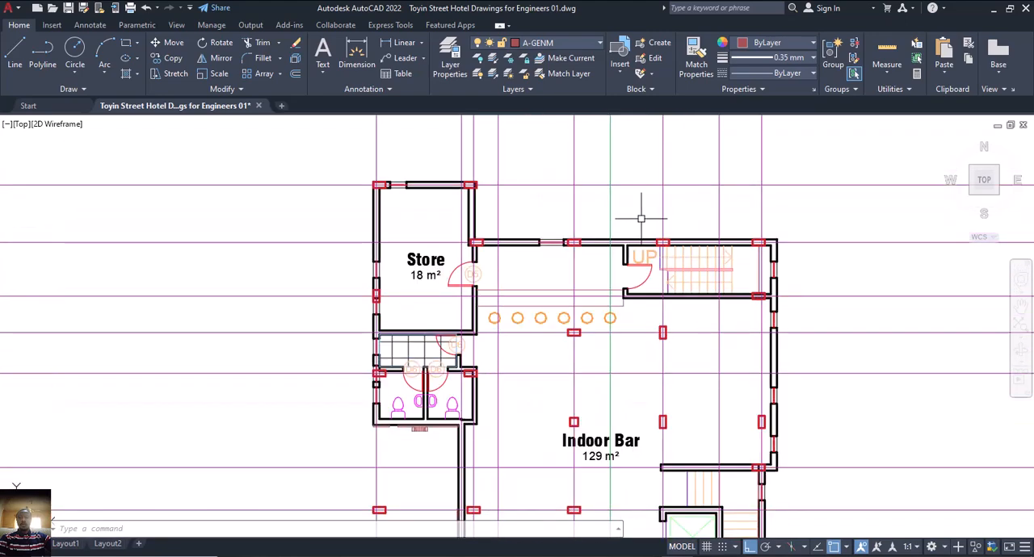
pyautogui.scroll(7, 616, 240)
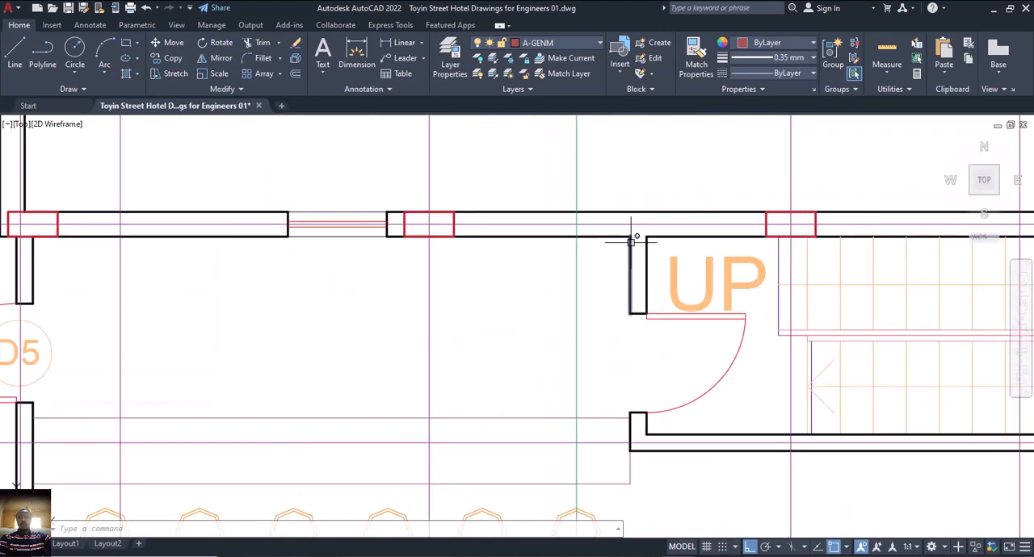
pyautogui.write('l')
pyautogui.press('Return')
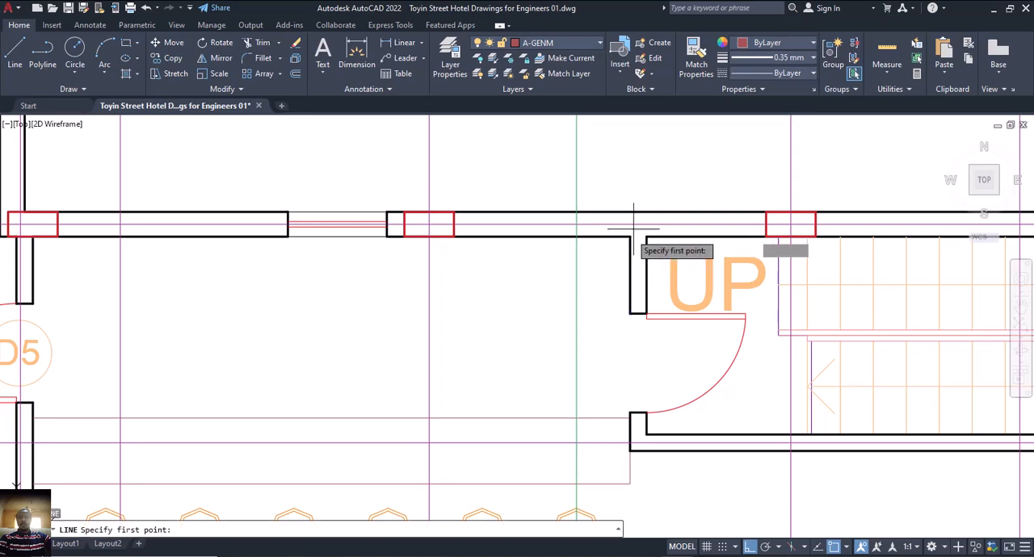
pyautogui.click(630, 213)
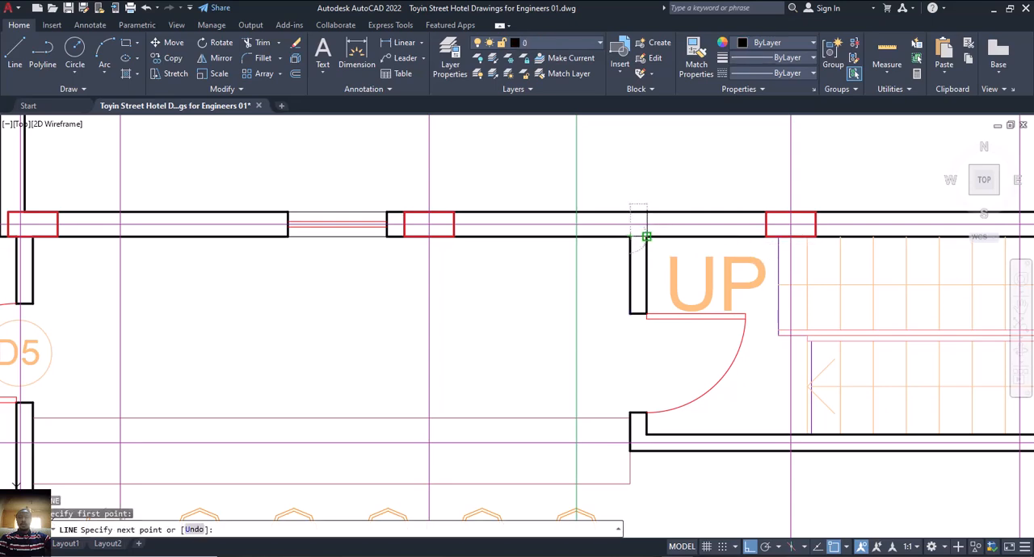
pyautogui.press('Escape')
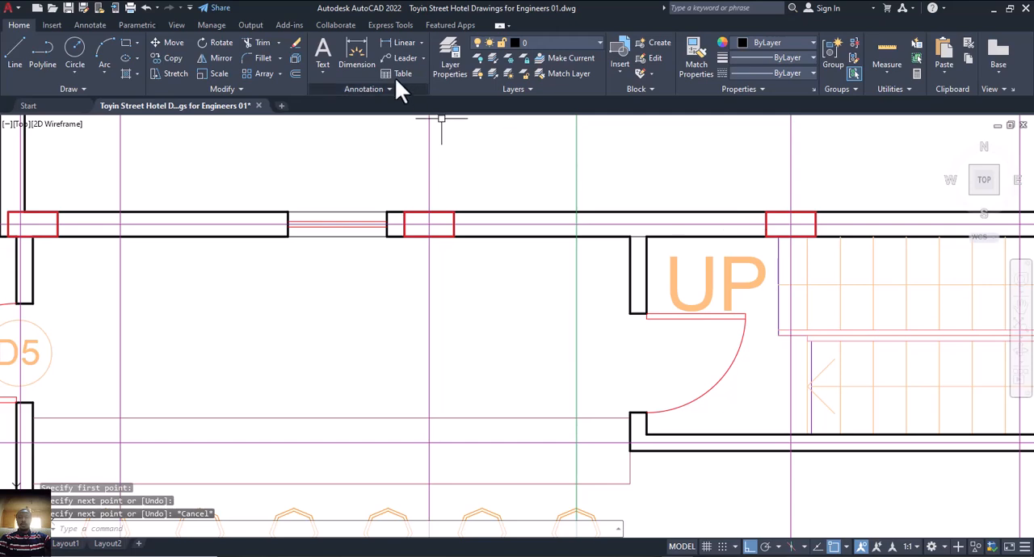
# Measure the distance from the stair column's centre to the midpoint of the stub wall's end line.
pyautogui.click(356, 55)
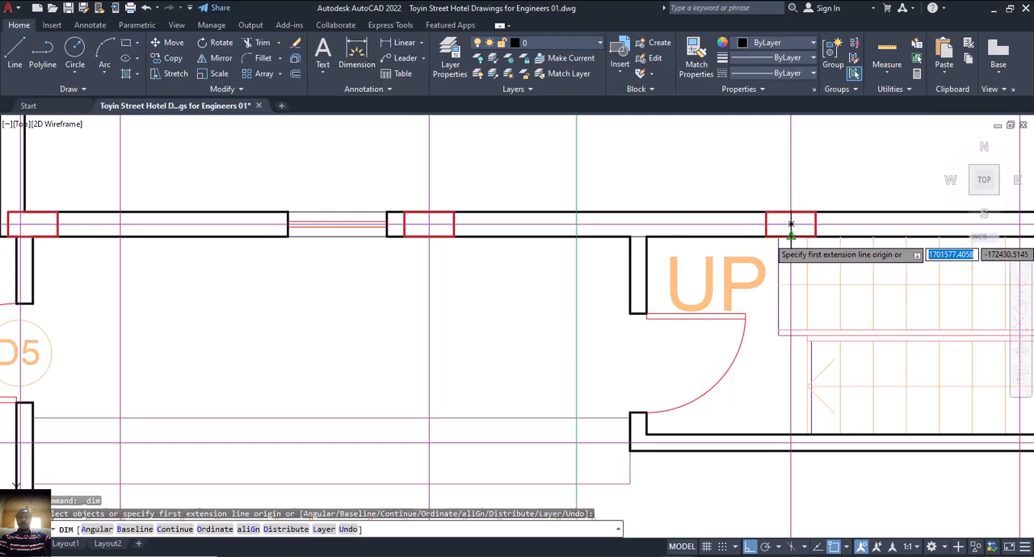
pyautogui.click(791, 226)
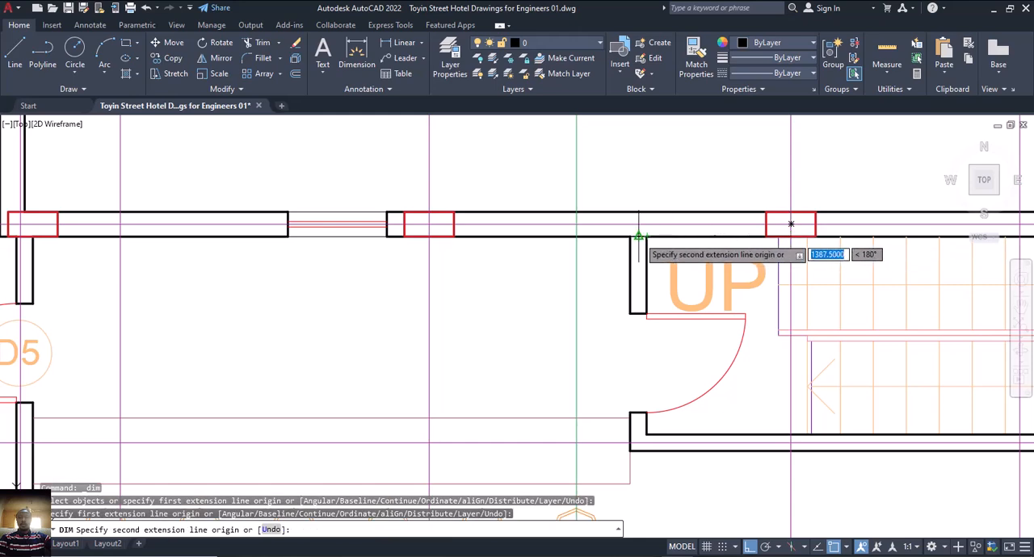
pyautogui.click(631, 235)
pyautogui.scroll(6, 654, 218)
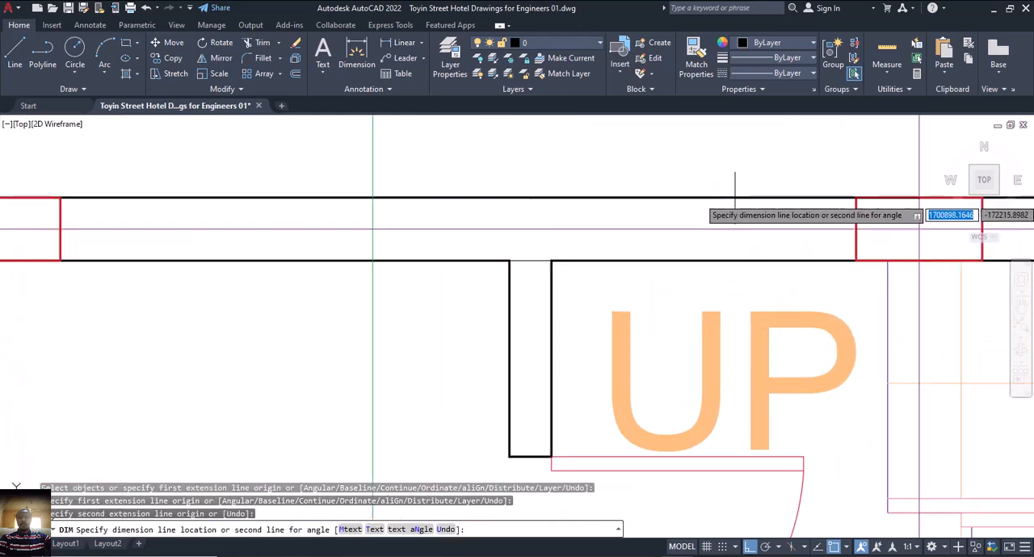
pyautogui.scroll(3, 709, 211)
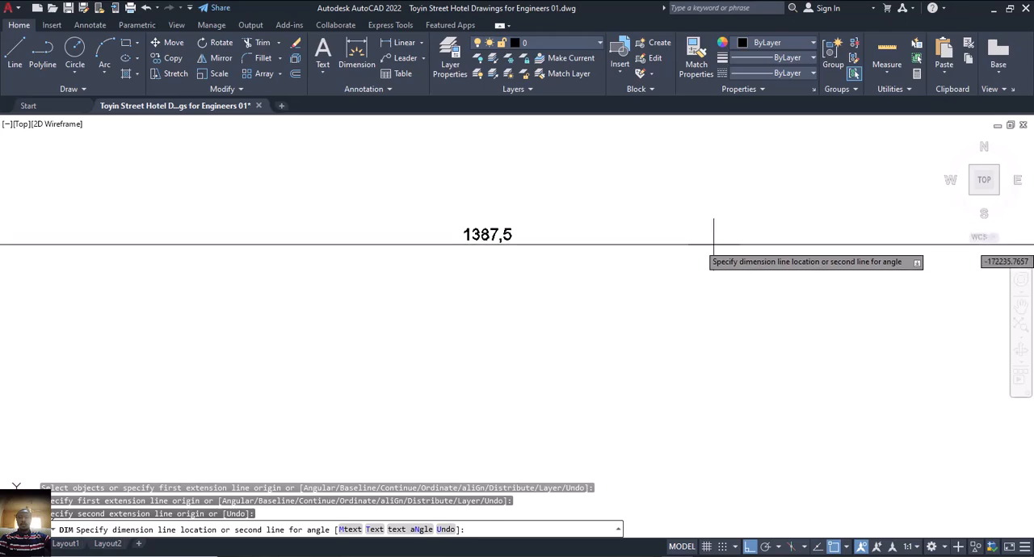
pyautogui.scroll(-6, 709, 246)
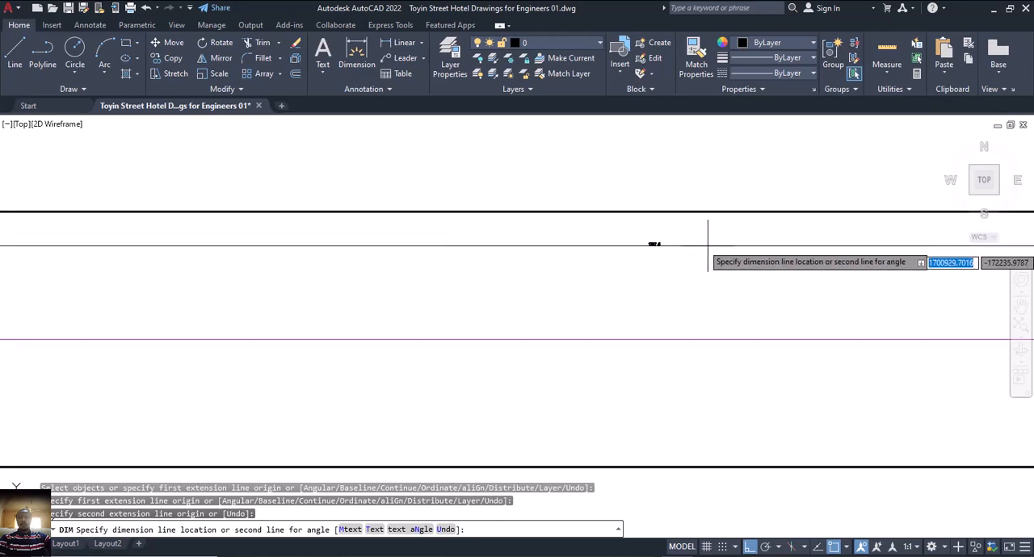
pyautogui.press('Escape')
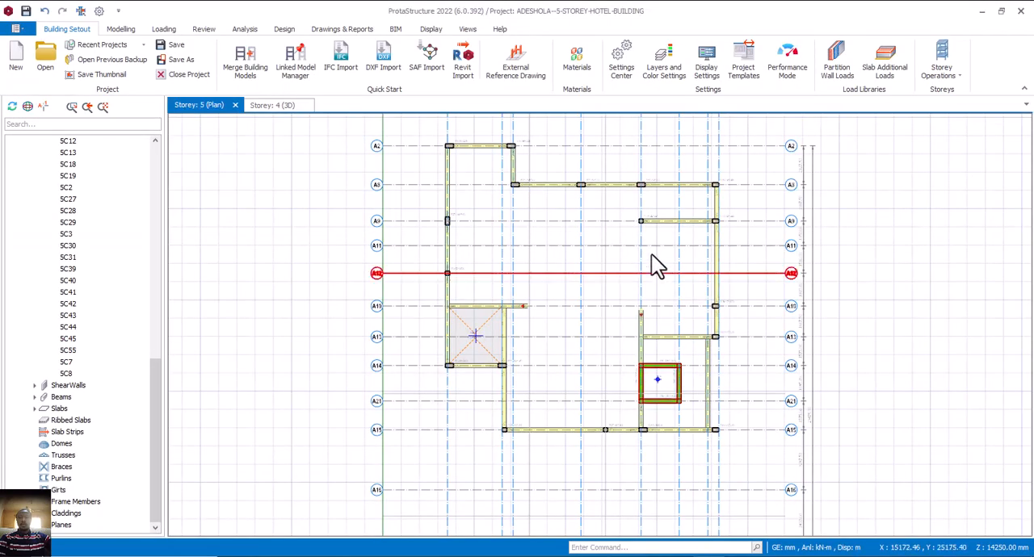
# Switch back to ProtaStructure and offset axis A5 towards A4 in the storey 5 plan by the distance measured to the stub wall.
pyautogui.moveTo(650, 203); pyautogui.dragTo(667, 251, button='middle')
pyautogui.click(652, 215)
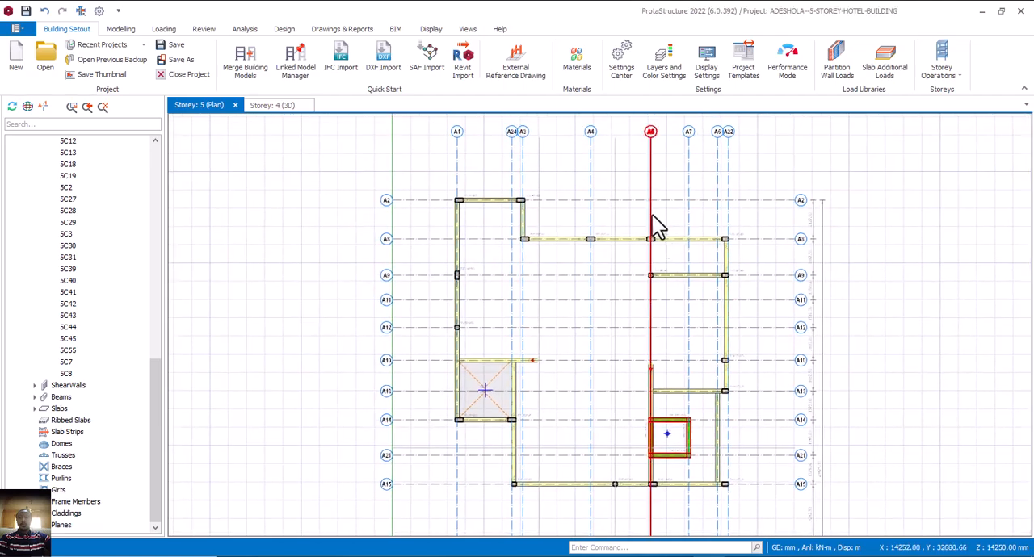
pyautogui.rightClick(652, 215)
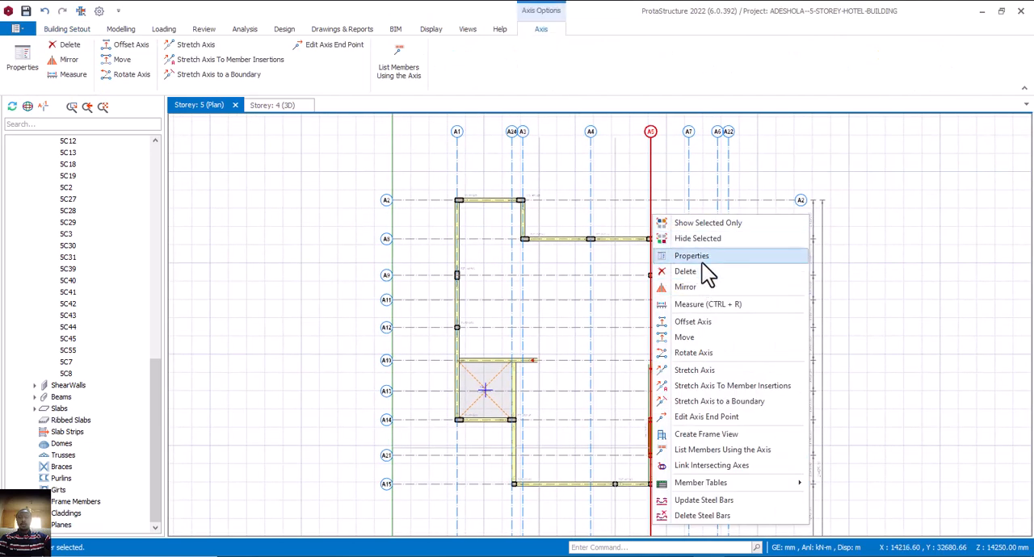
pyautogui.click(703, 321)
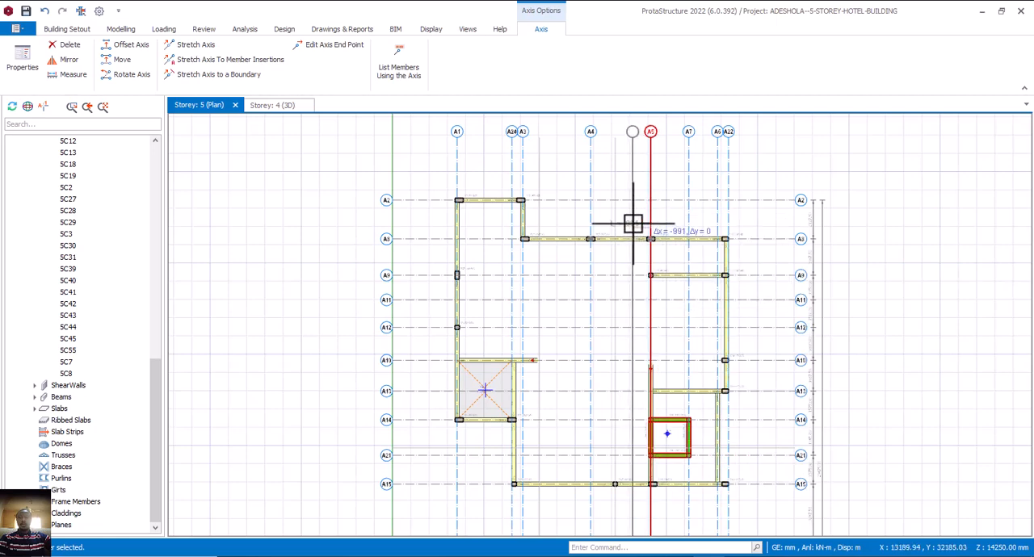
pyautogui.press('Tab')
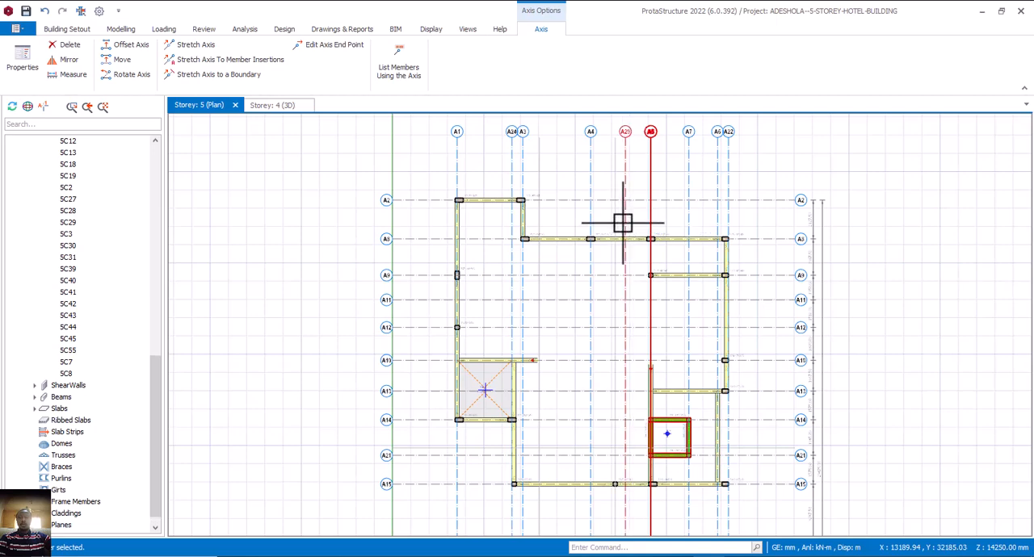
pyautogui.click(625, 223)
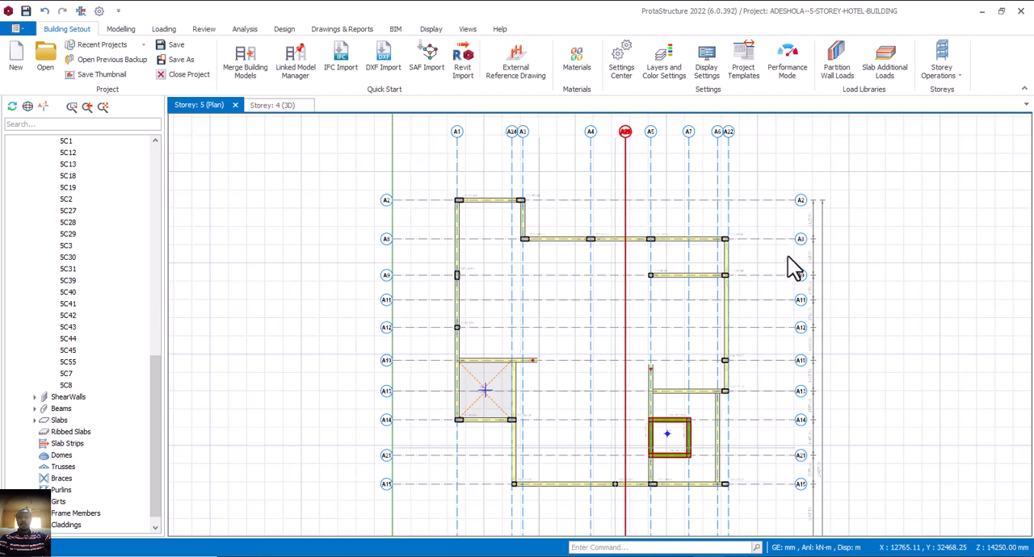
# Remove the end bubbles from the new axis between A4 and A5 and make it a hidden axis.
pyautogui.click(631, 304)
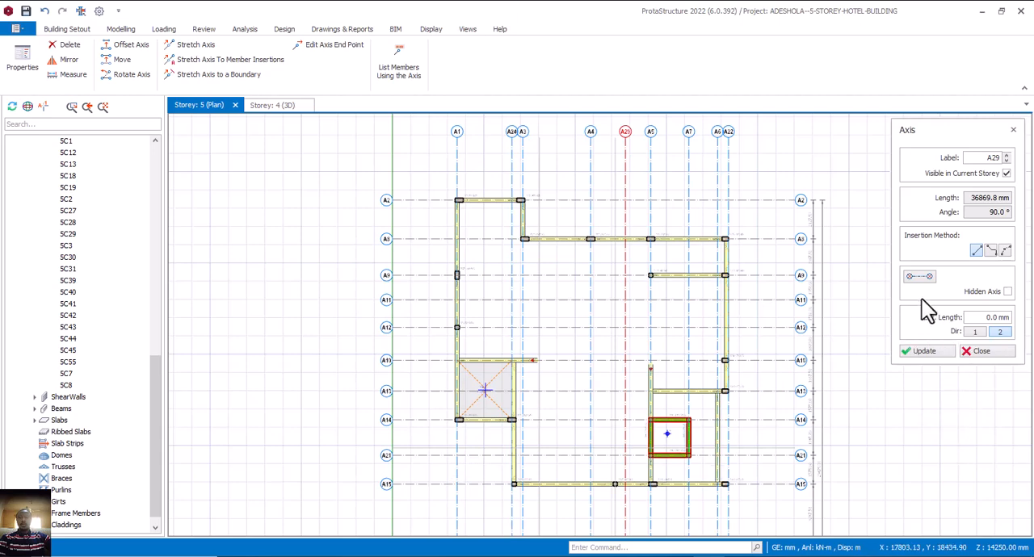
pyautogui.click(922, 282)
pyautogui.click(1007, 291)
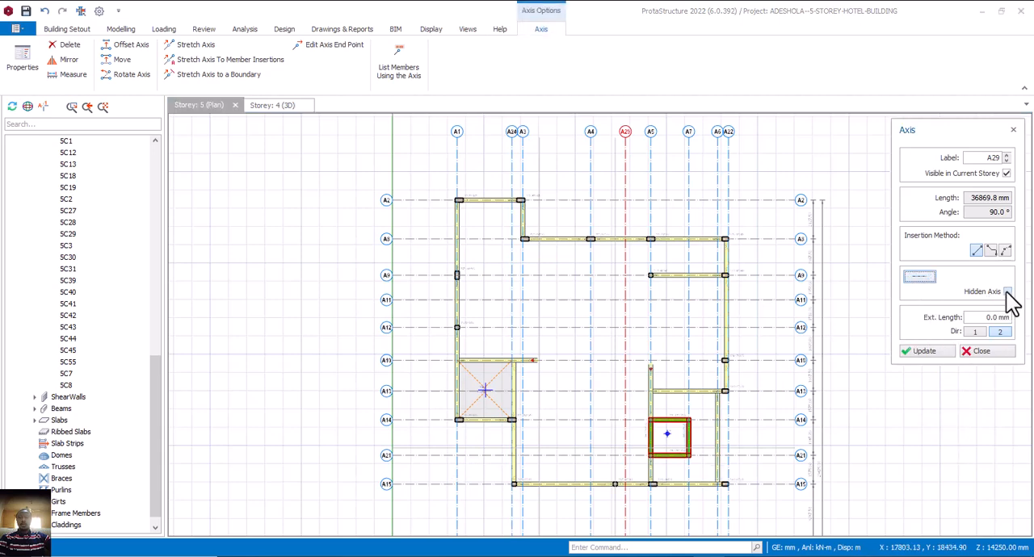
pyautogui.click(924, 352)
pyautogui.click(981, 351)
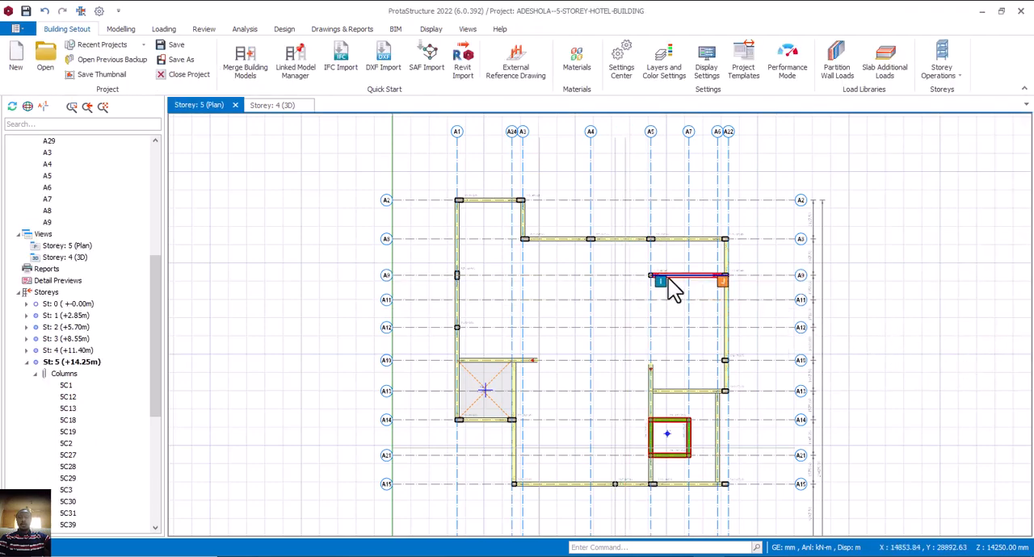
# Draw 225 x 450 mm beams along A9 from A5 to the hidden axis A29, and along A29 from A9 to A8.
pyautogui.moveTo(673, 280)
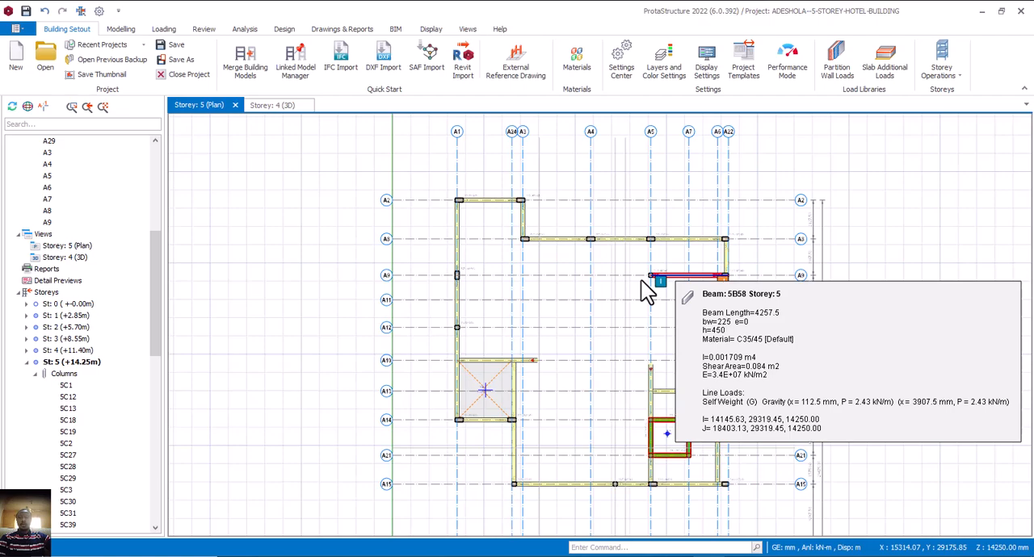
pyautogui.click(642, 279)
pyautogui.scroll(3, 645, 277)
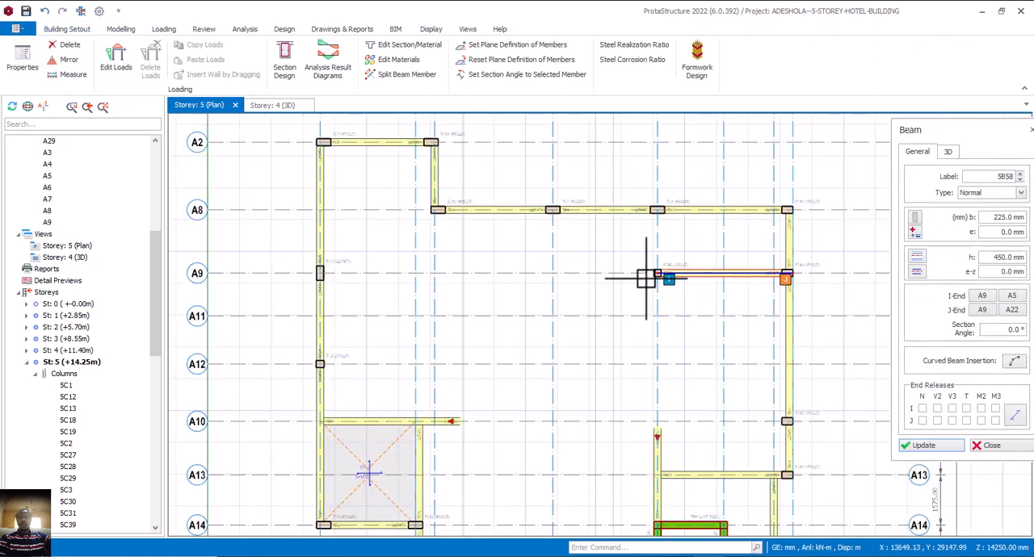
pyautogui.click(664, 276)
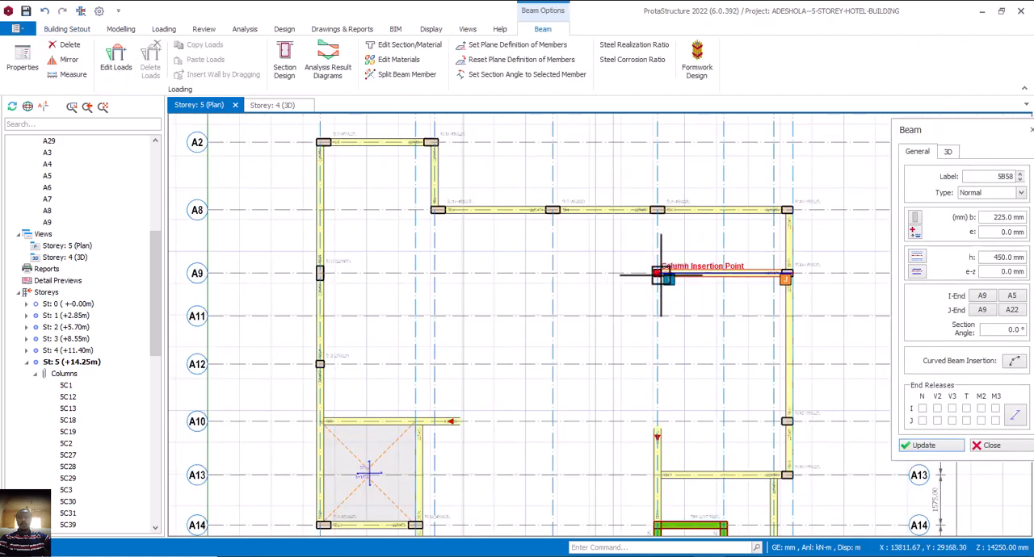
pyautogui.click(615, 276)
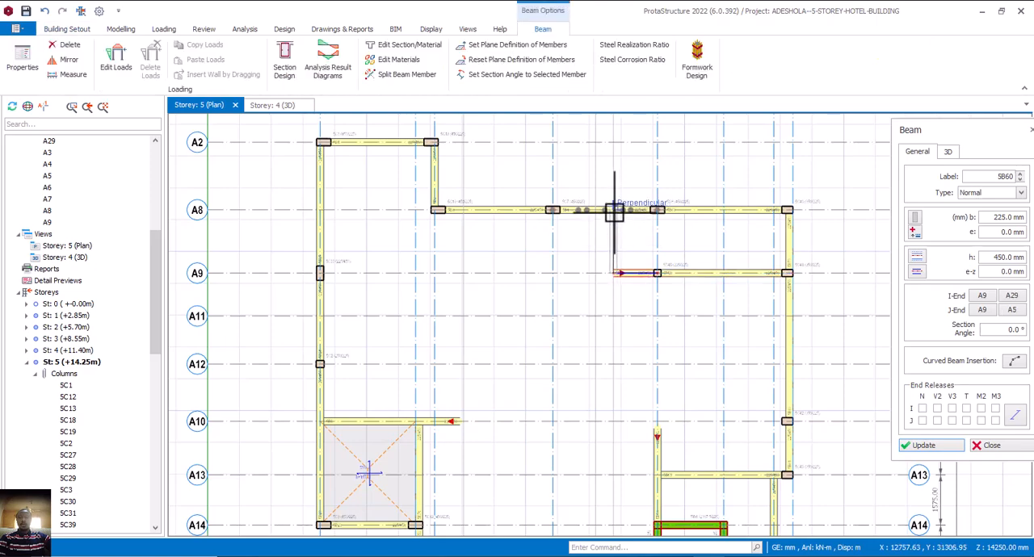
pyautogui.click(614, 210)
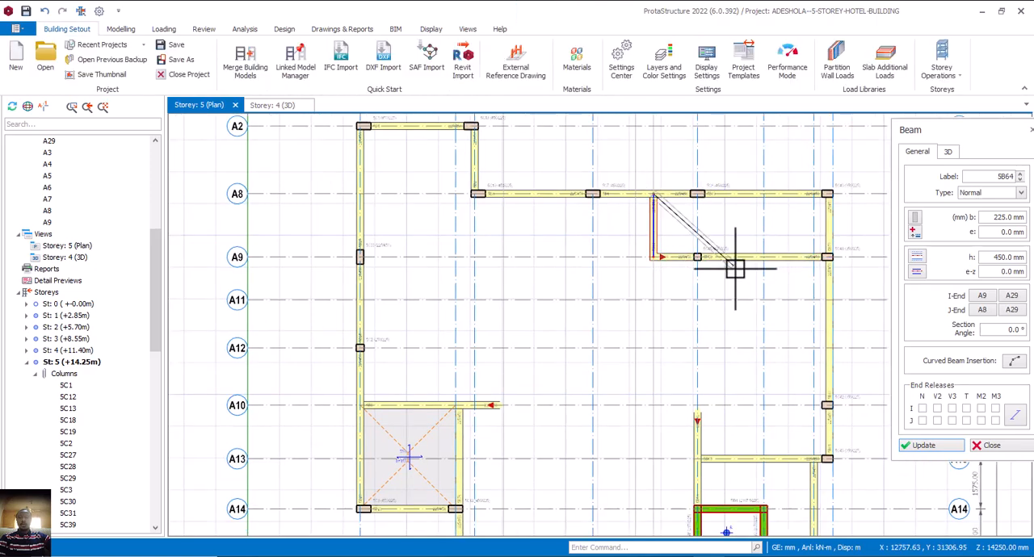
pyautogui.press('Escape')
pyautogui.scroll(-1, 652, 283)
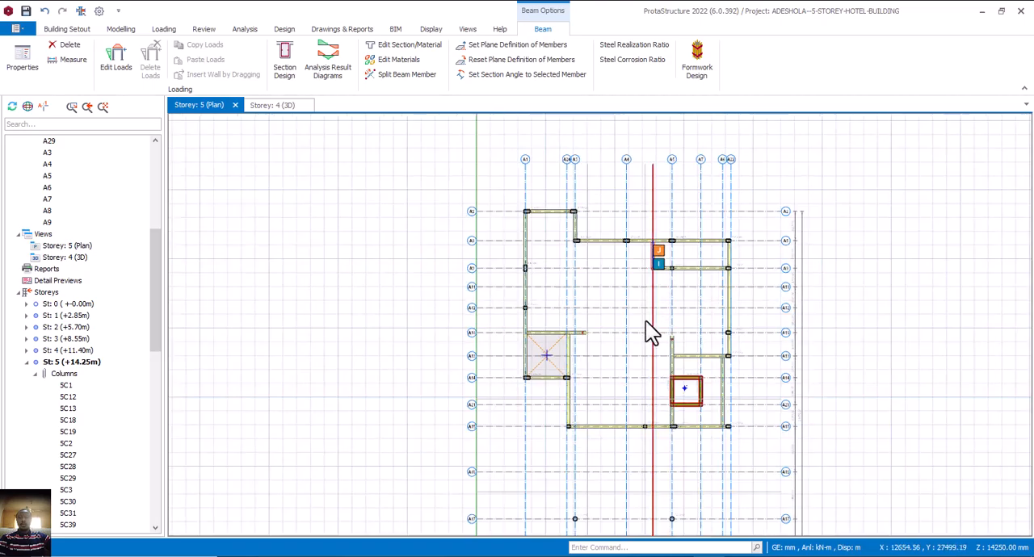
pyautogui.press('Escape')
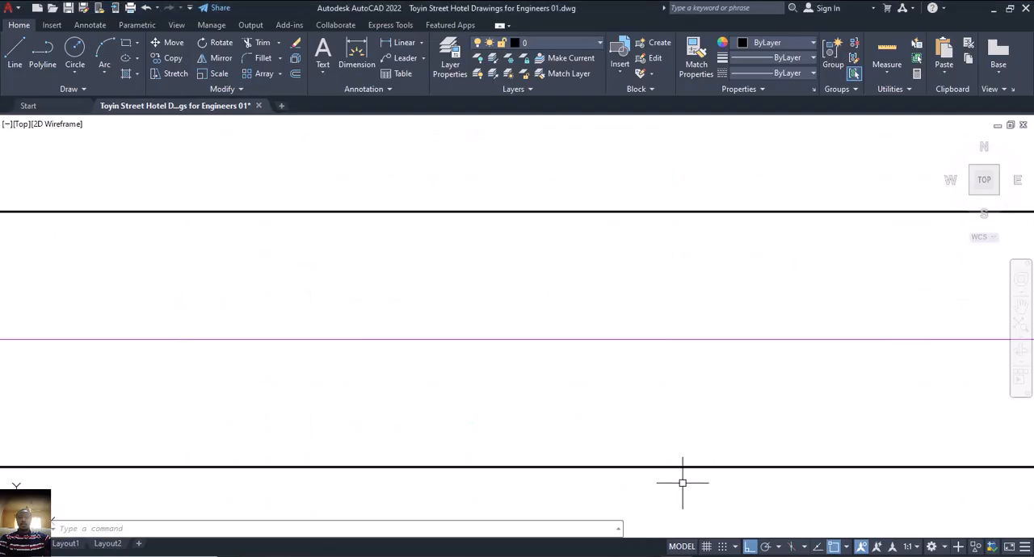
# Check the Indoor Bar's lift and stair area in AutoCAD and compare it with the storey 4 (+11.40m) plan in ProtaStructure.
pyautogui.scroll(3, 683, 482)
pyautogui.scroll(-5, 650, 367)
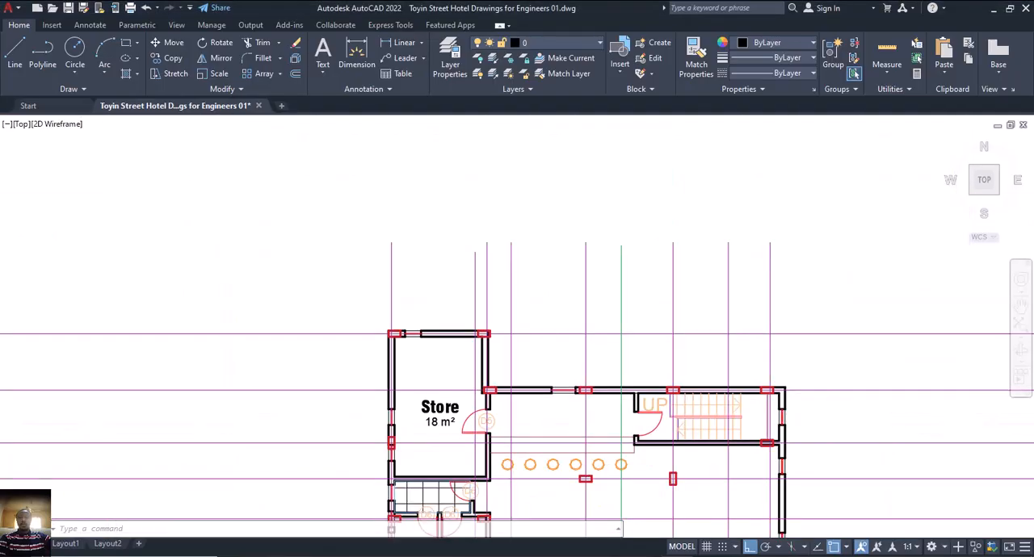
pyautogui.moveTo(582, 424); pyautogui.dragTo(594, 360, button='middle')
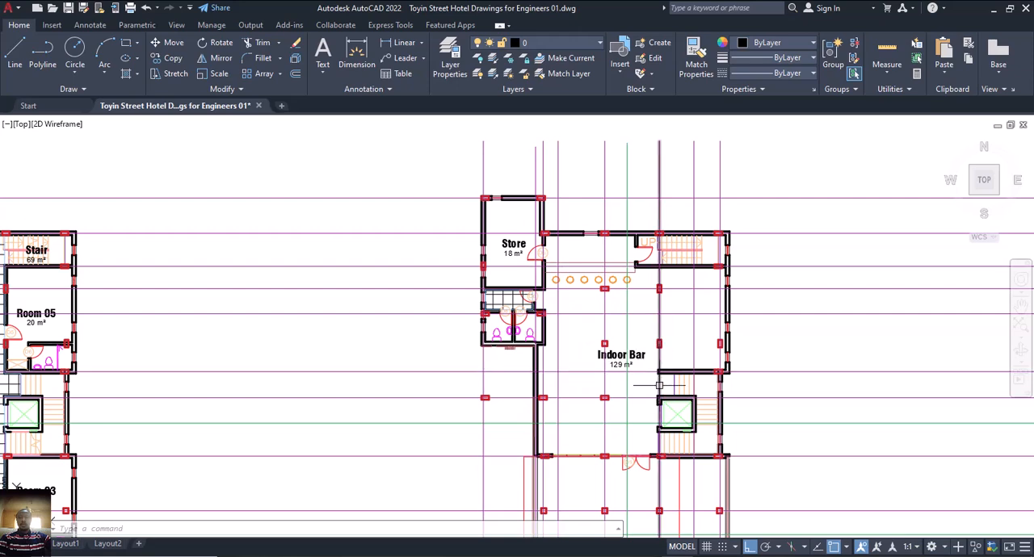
pyautogui.click(683, 556)
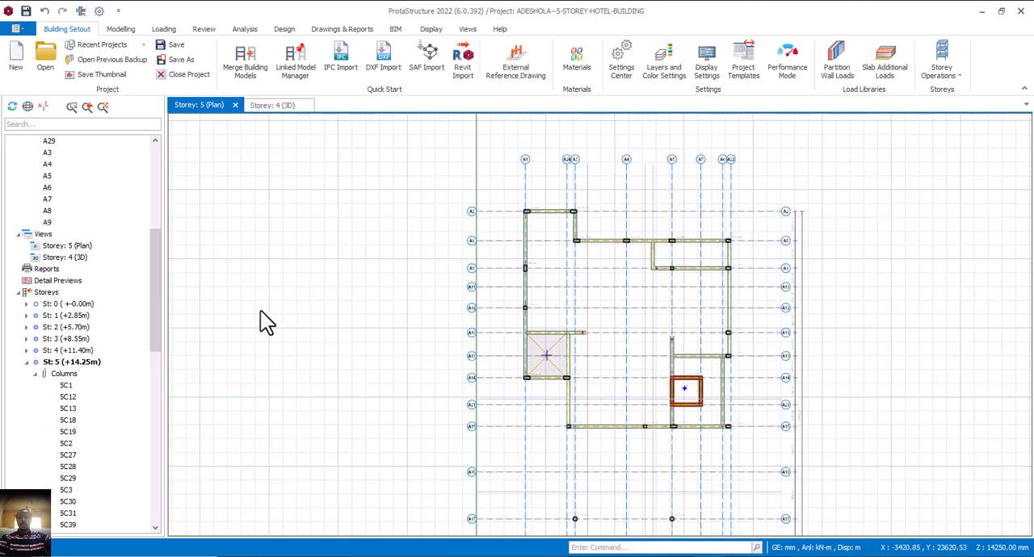
pyautogui.doubleClick(81, 350)
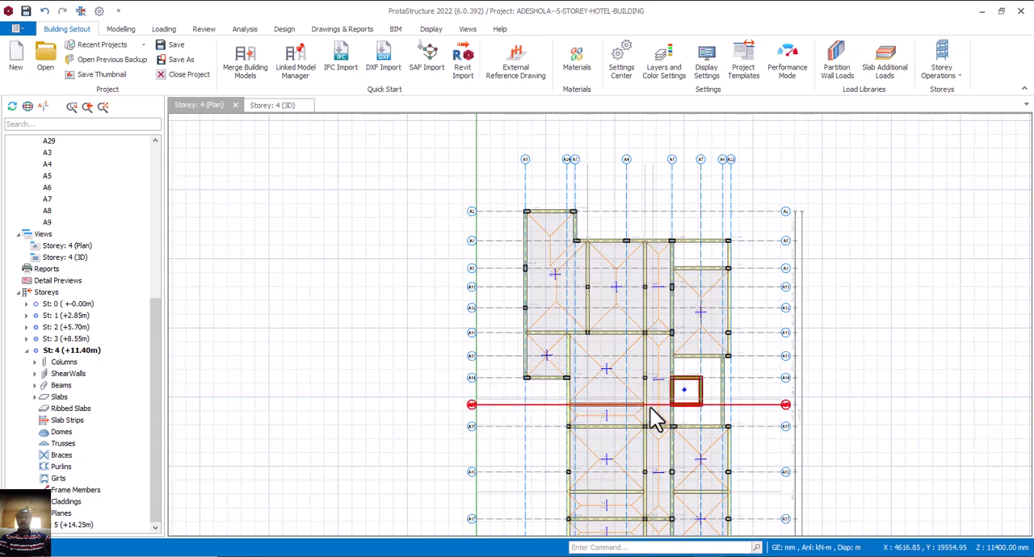
pyautogui.scroll(3, 660, 396)
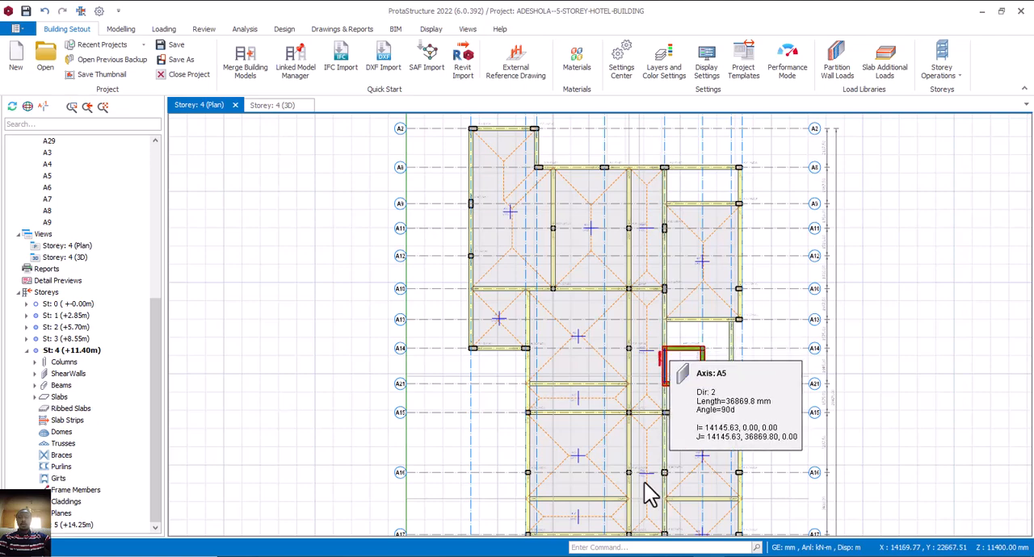
# Return to the storey 5 (+14.25m) plan and place a 225 x 225 mm column at A13/A5 with zero eccentricities.
pyautogui.doubleClick(71, 525)
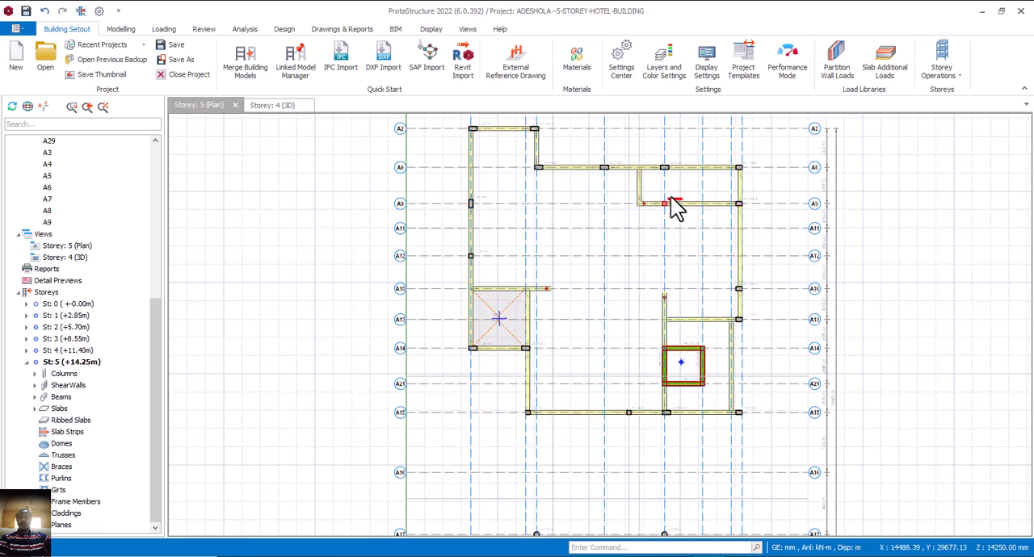
pyautogui.click(667, 324)
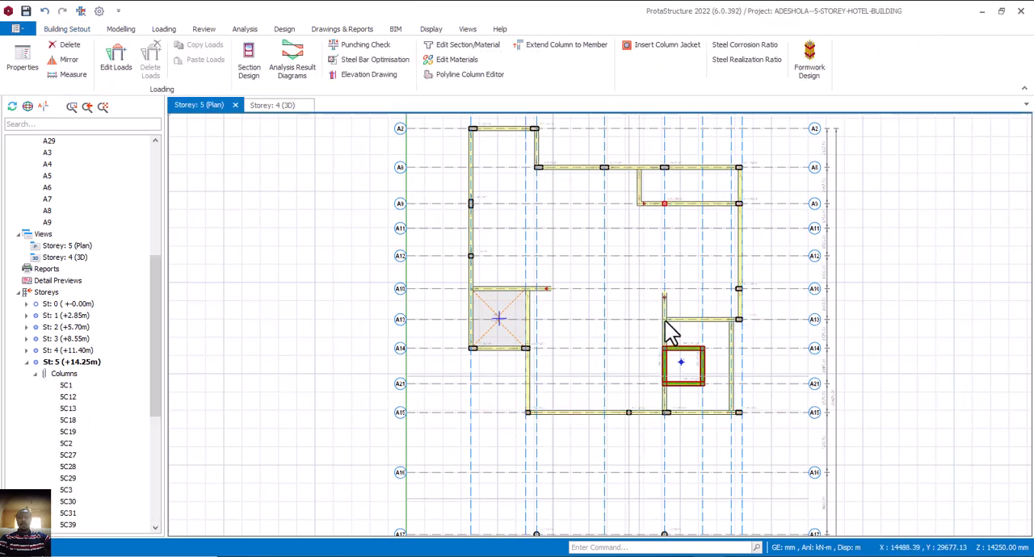
pyautogui.scroll(3, 666, 324)
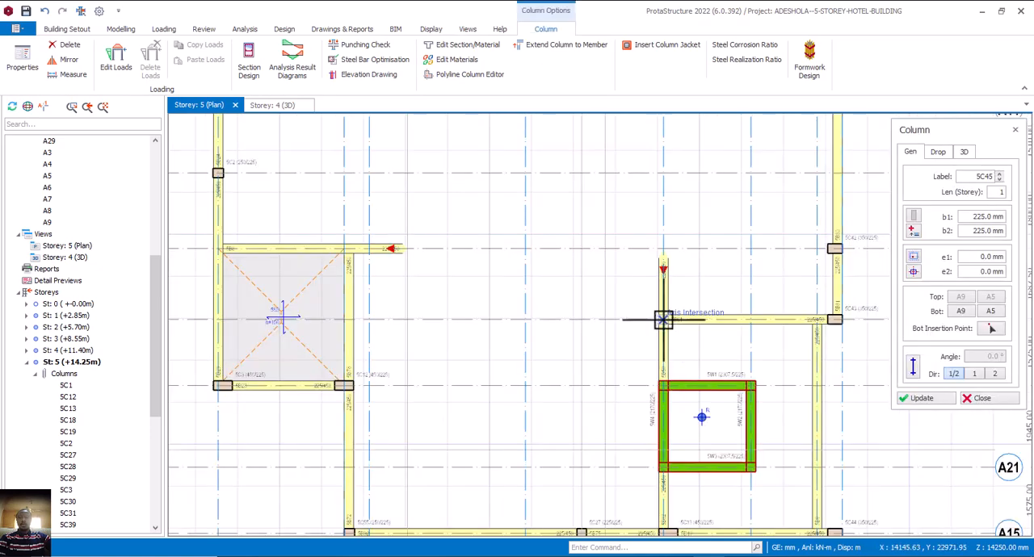
pyautogui.click(673, 323)
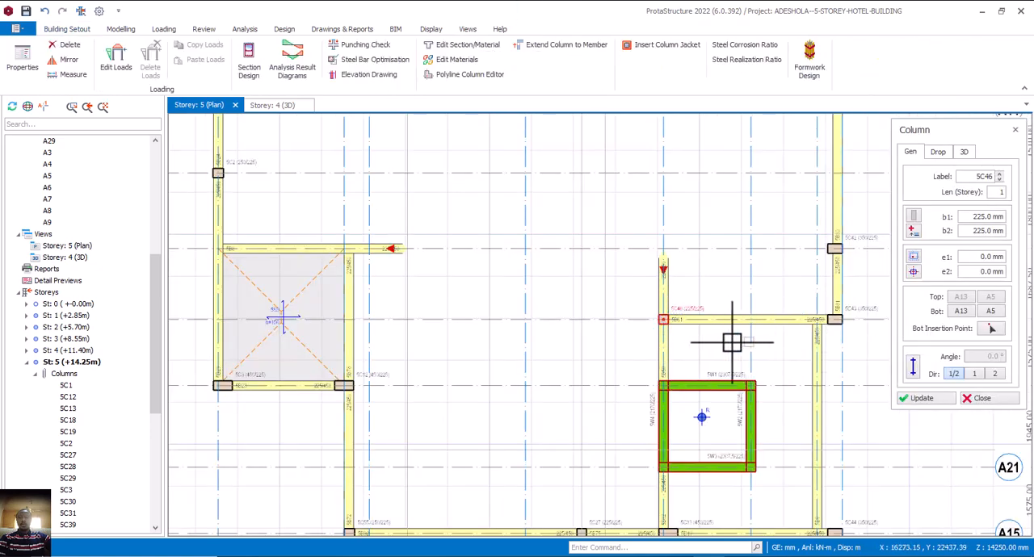
pyautogui.click(972, 397)
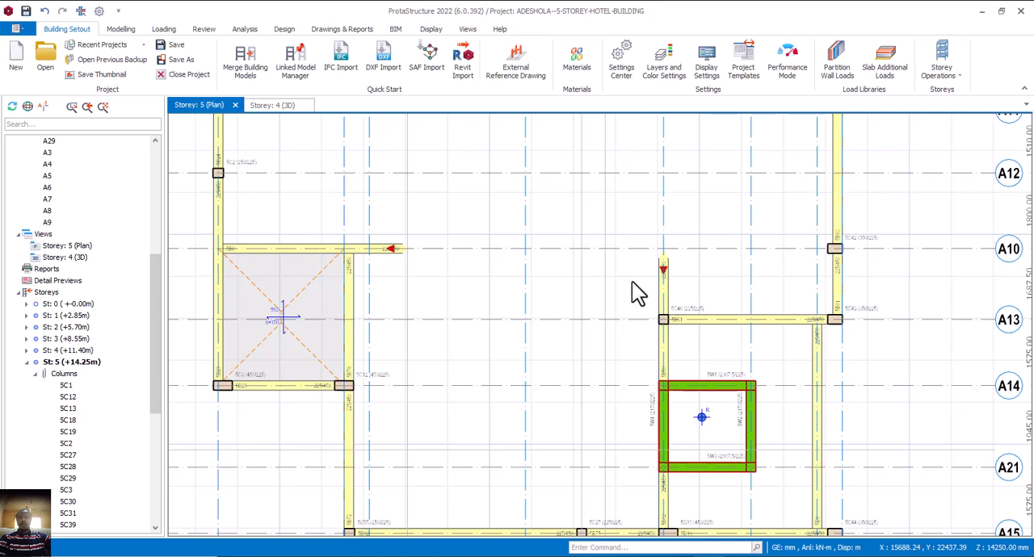
# Delete the beam on axis A5 that overhangs past A13 and replace it with a 225 x 450 mm beam between A13 and A14.
pyautogui.click(660, 288)
pyautogui.click(682, 320)
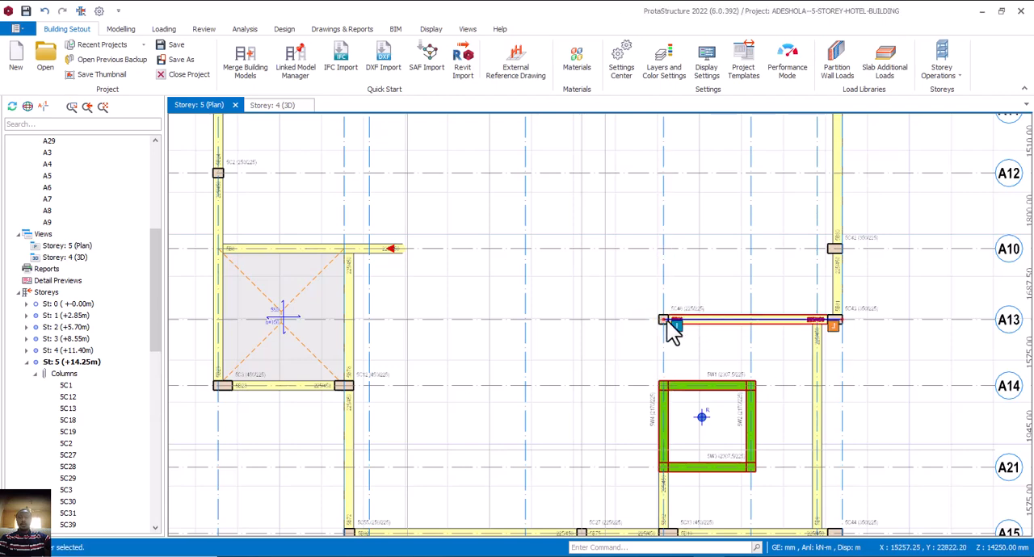
pyautogui.doubleClick(667, 320)
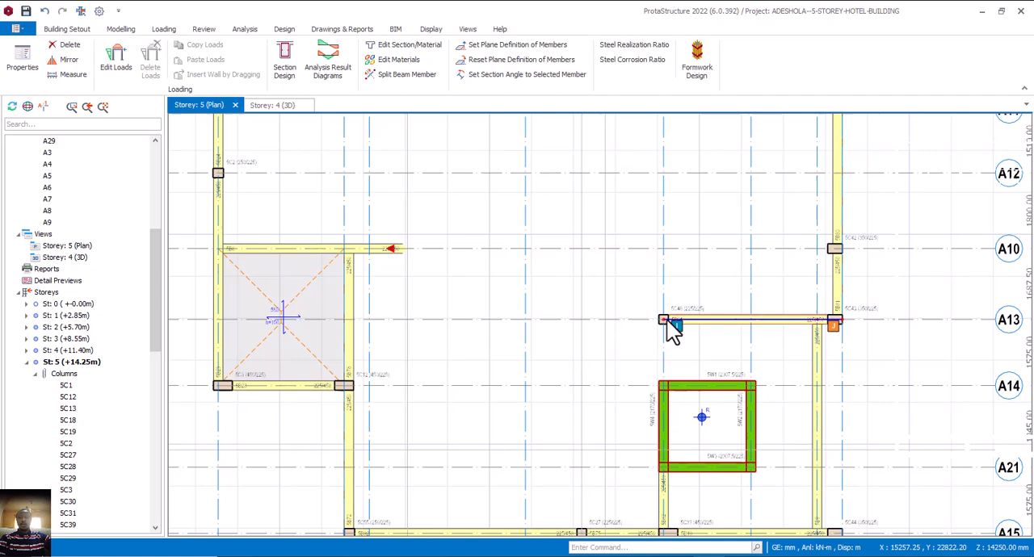
pyautogui.click(665, 388)
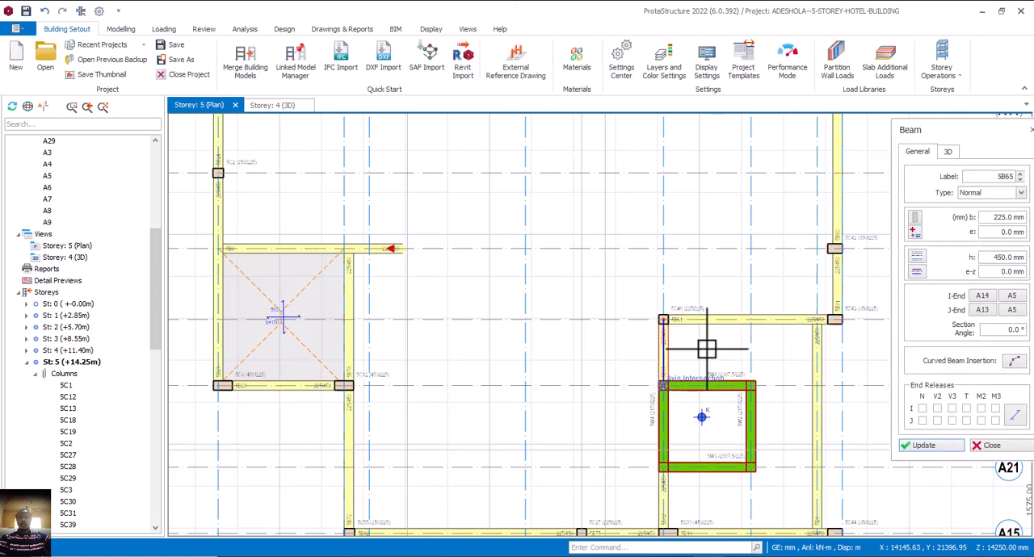
pyautogui.scroll(-4, 707, 349)
pyautogui.press('Escape')
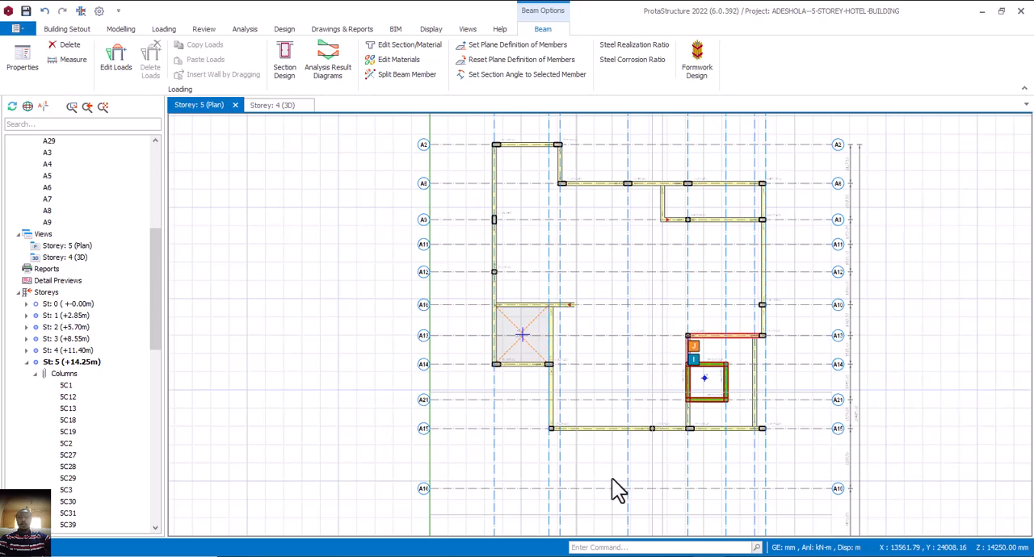
# Compare the storey 5 beam layout with the AutoCAD plan, examining the walls around the Store and toilets beside the Indoor Bar.
pyautogui.click(672, 556)
pyautogui.scroll(-4, 660, 346)
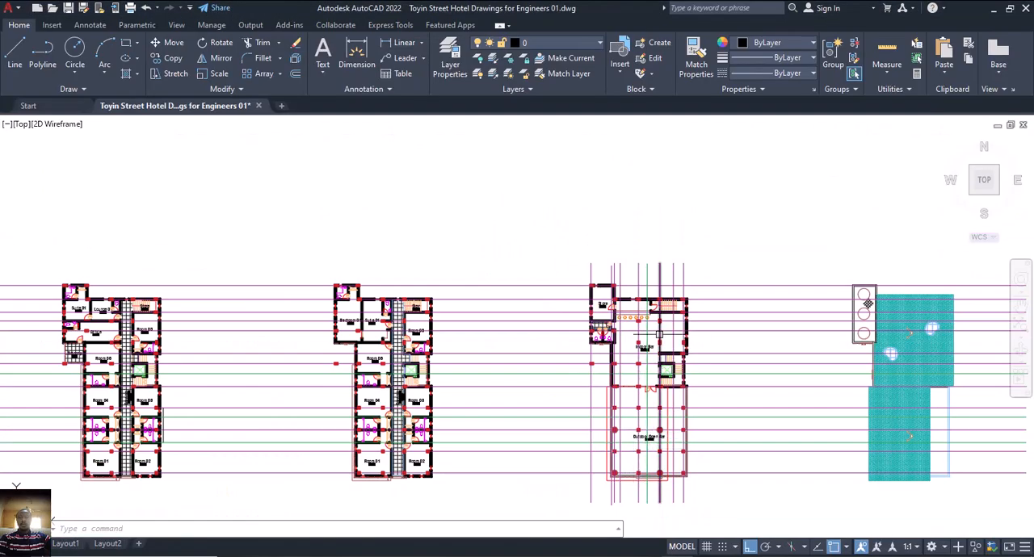
pyautogui.scroll(4, 669, 326)
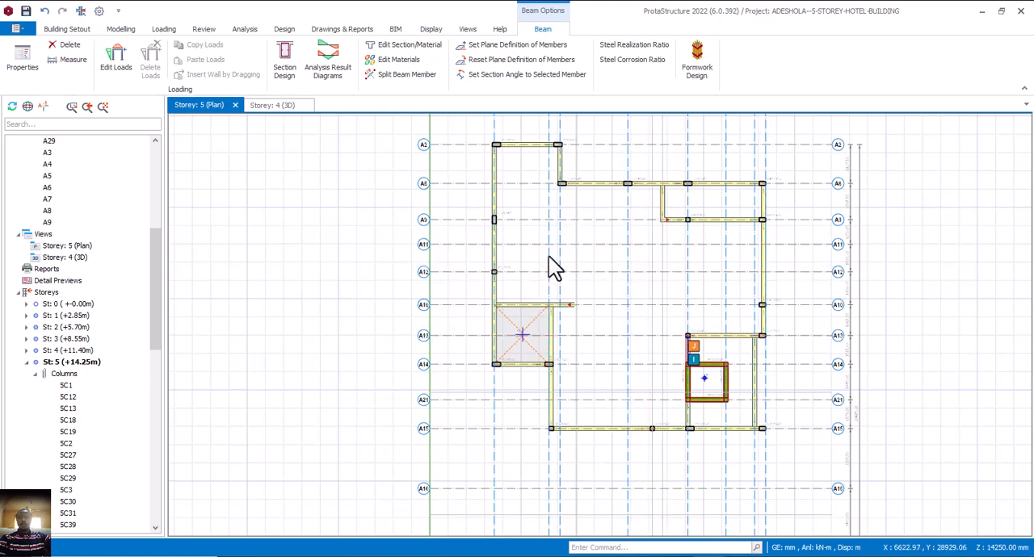
pyautogui.moveTo(556, 262); pyautogui.dragTo(583, 263, button='middle')
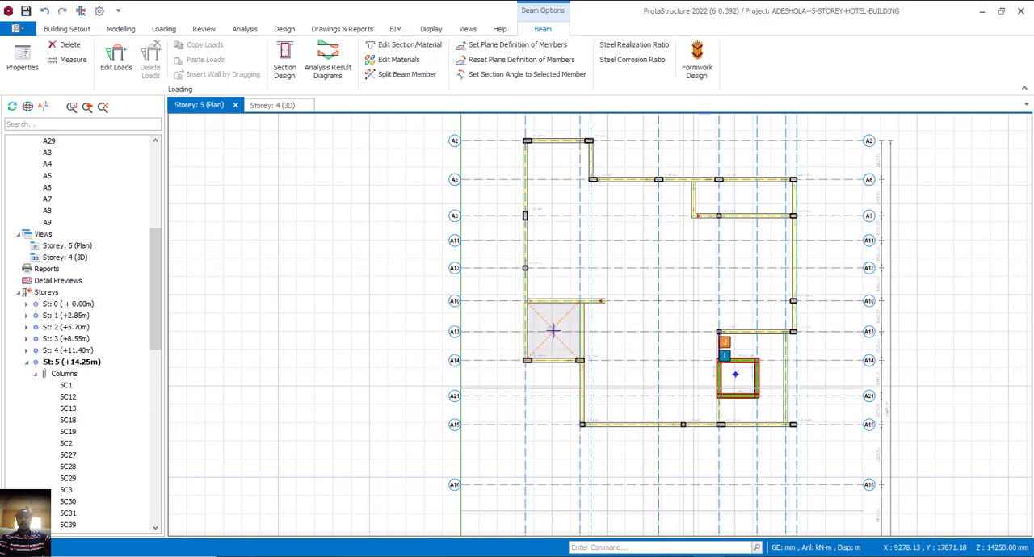
pyautogui.hotkey('alt', 'Tab')
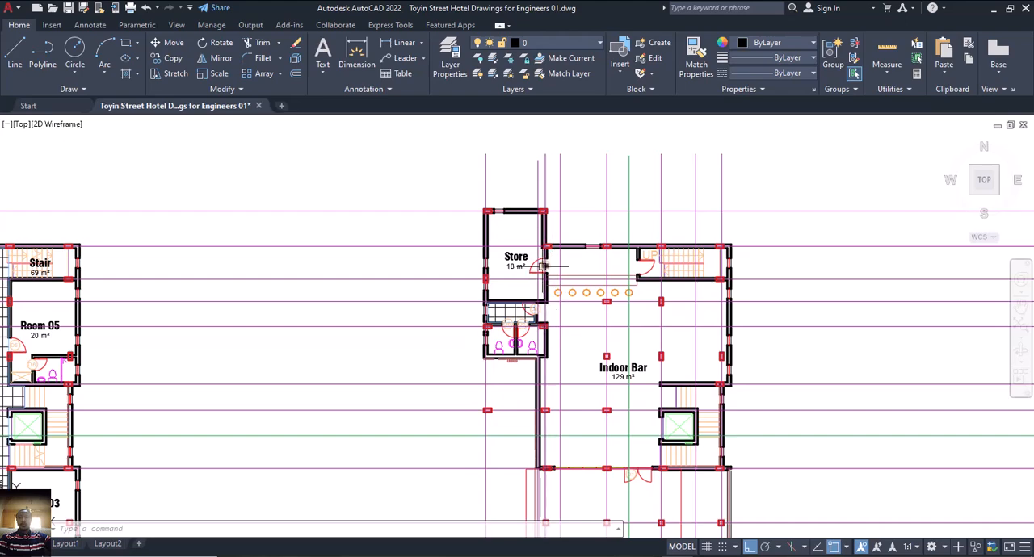
pyautogui.scroll(2, 542, 266)
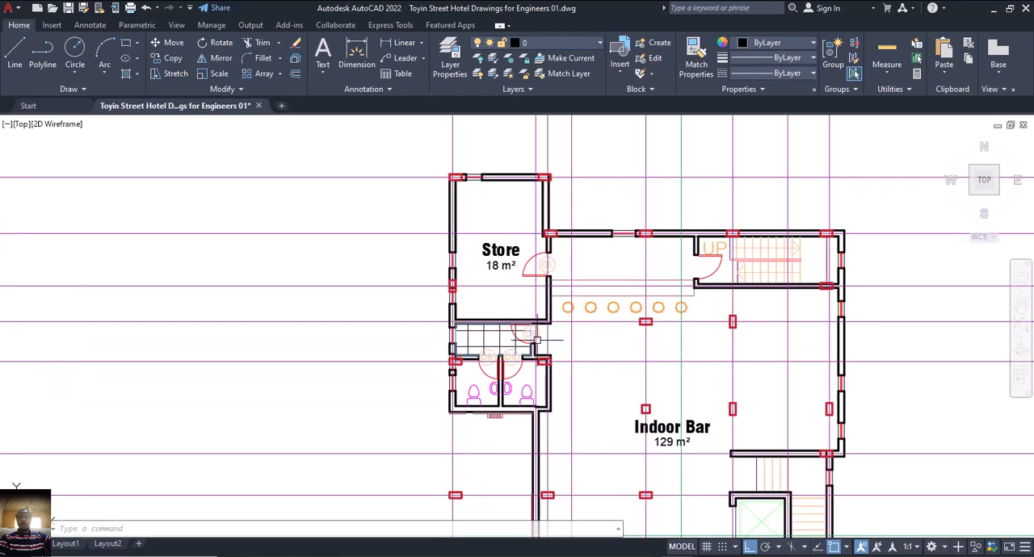
pyautogui.moveTo(547, 418); pyautogui.dragTo(545, 396, button='middle')
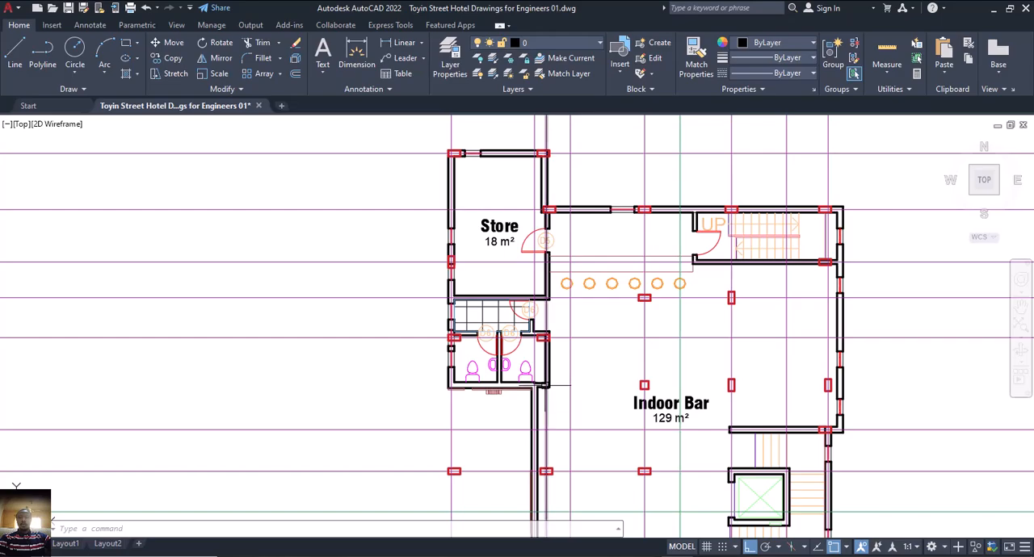
# Switch to ProtaStructure and add a 225 x 450 mm beam along axis A14 from A24 to A3 on storey 5.
pyautogui.hotkey('alt', 'Tab')
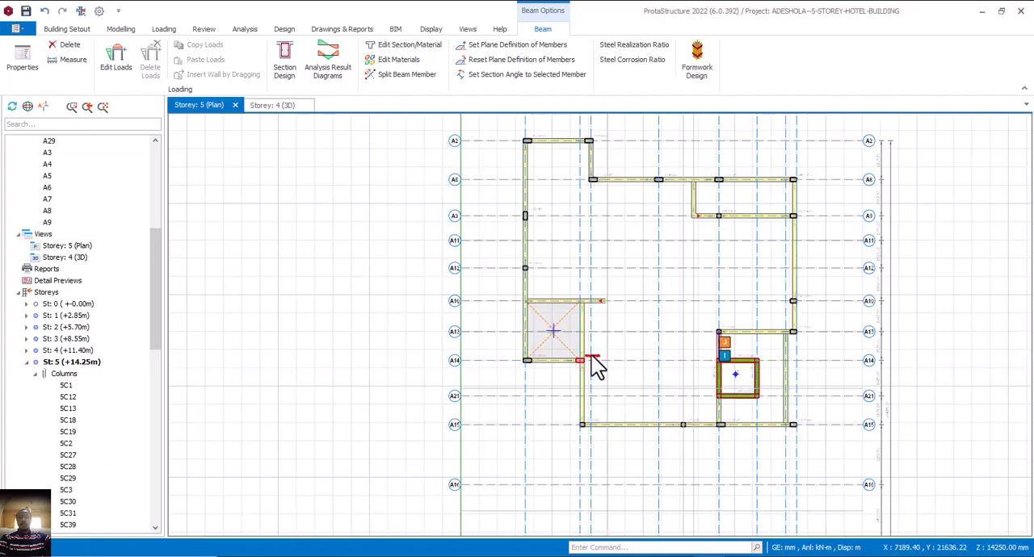
pyautogui.moveTo(603, 337); pyautogui.dragTo(589, 337, button='middle')
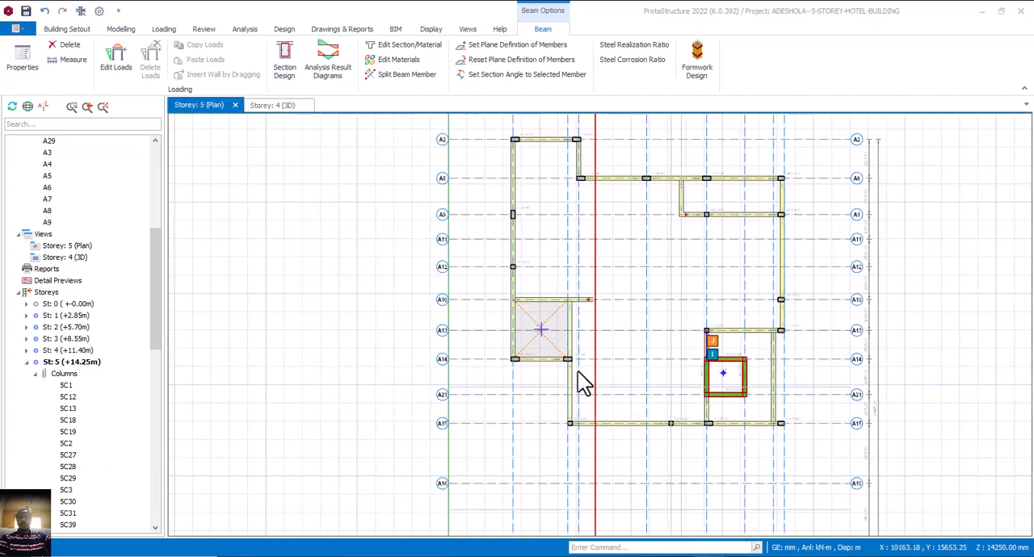
pyautogui.scroll(1, 575, 378)
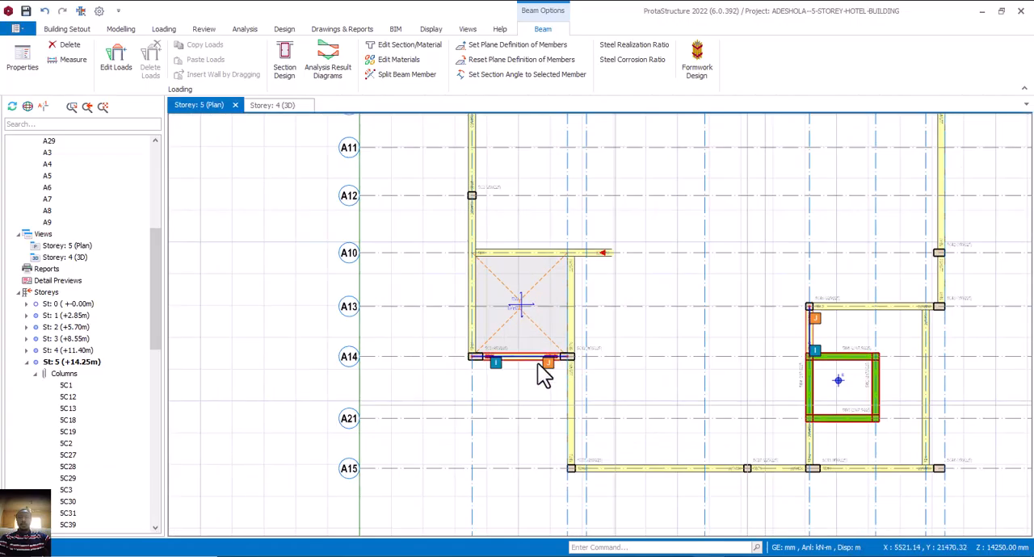
pyautogui.moveTo(539, 363)
pyautogui.doubleClick(570, 357)
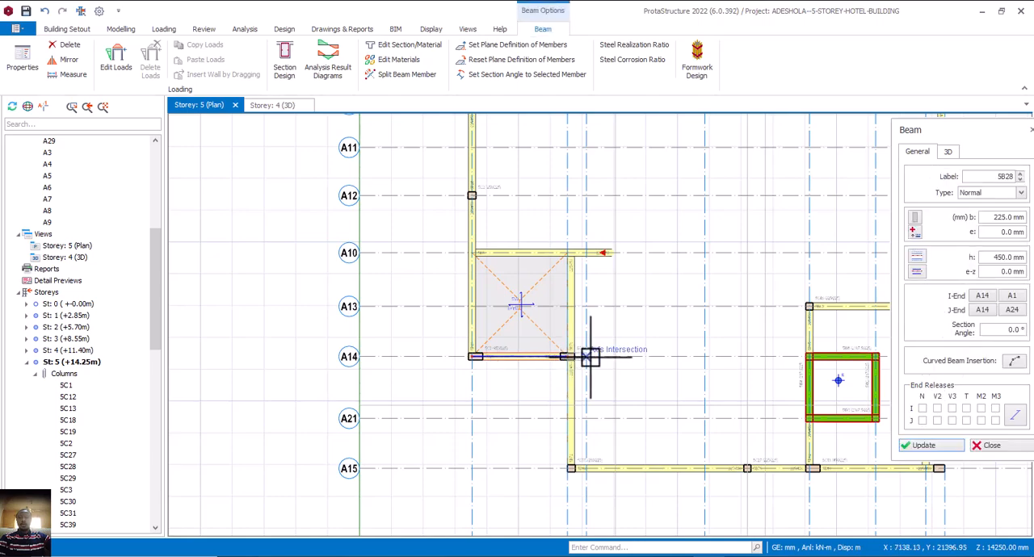
pyautogui.click(580, 377)
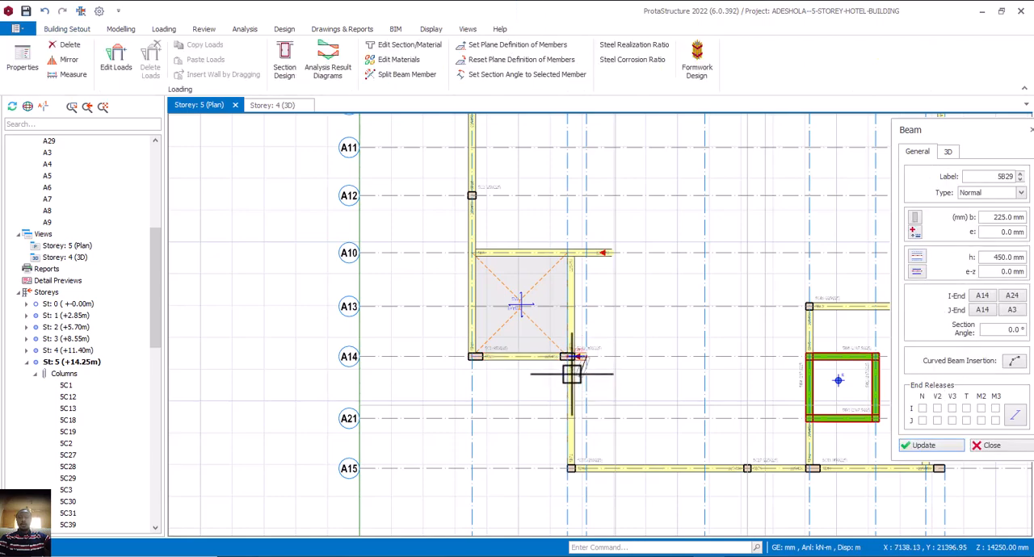
pyautogui.scroll(-3, 589, 378)
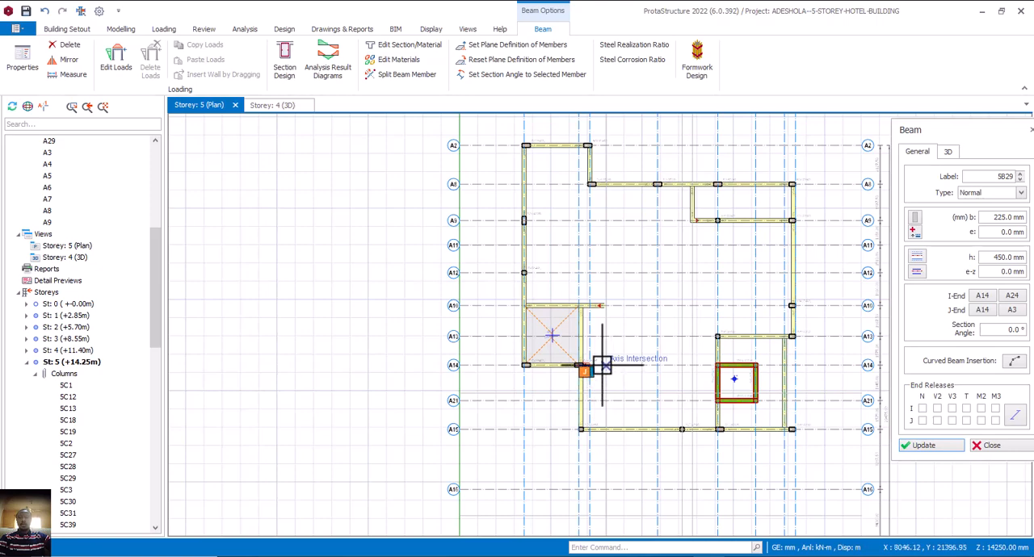
pyautogui.press('Escape')
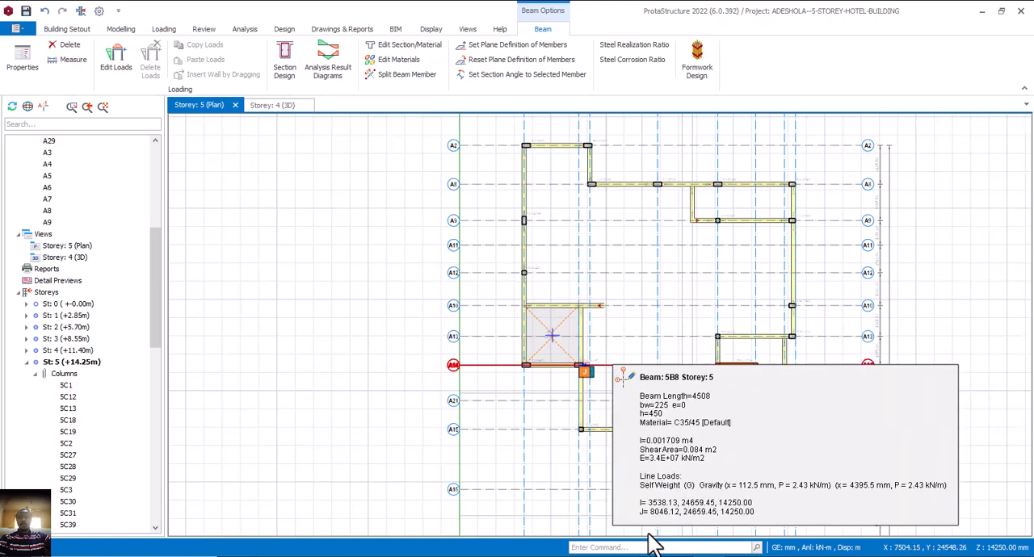
# Compare the Store and toilet walls in the AutoCAD plan with the storey 4 (+11.40m) plan in ProtaStructure.
pyautogui.hotkey('alt', 'Tab')
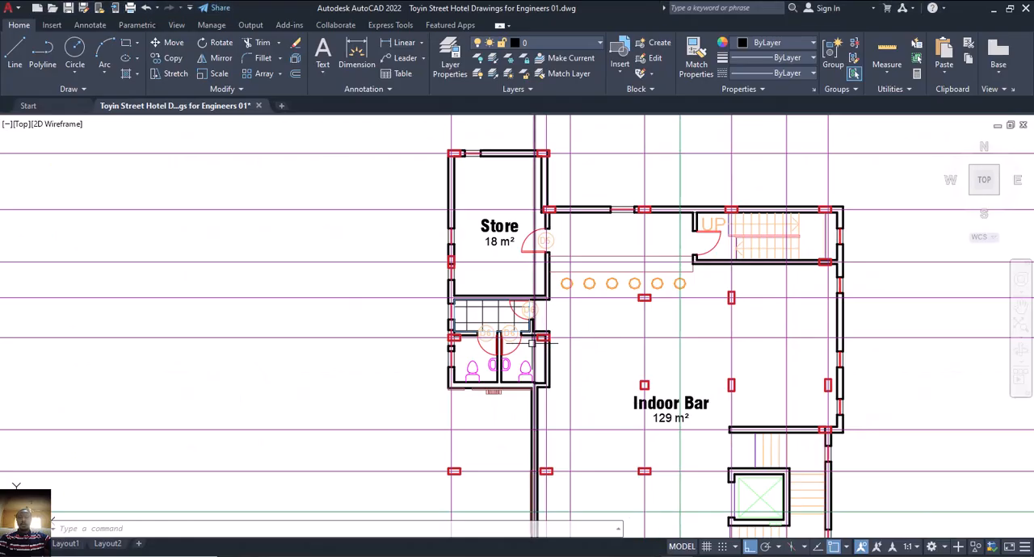
pyautogui.moveTo(545, 325); pyautogui.dragTo(552, 345, button='middle')
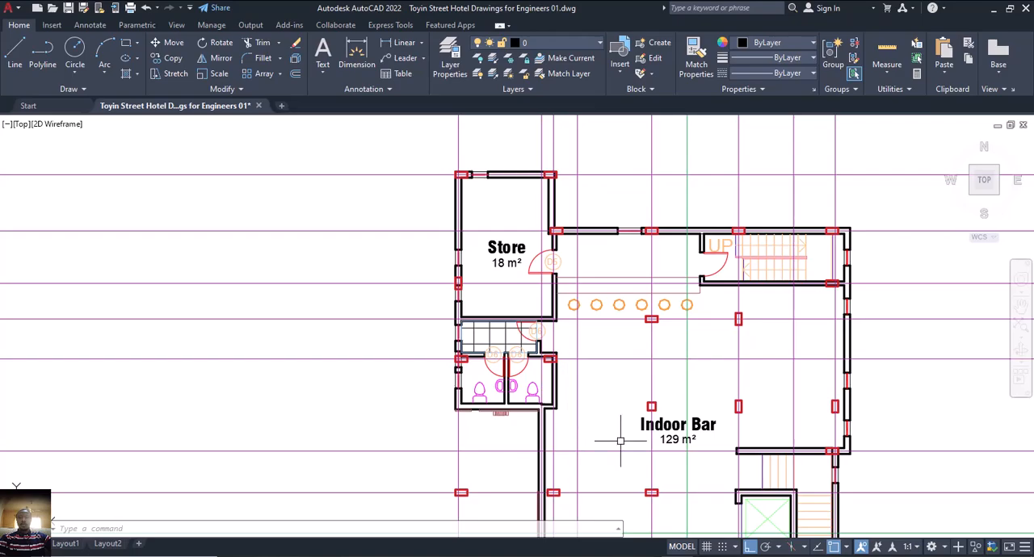
pyautogui.click(710, 509)
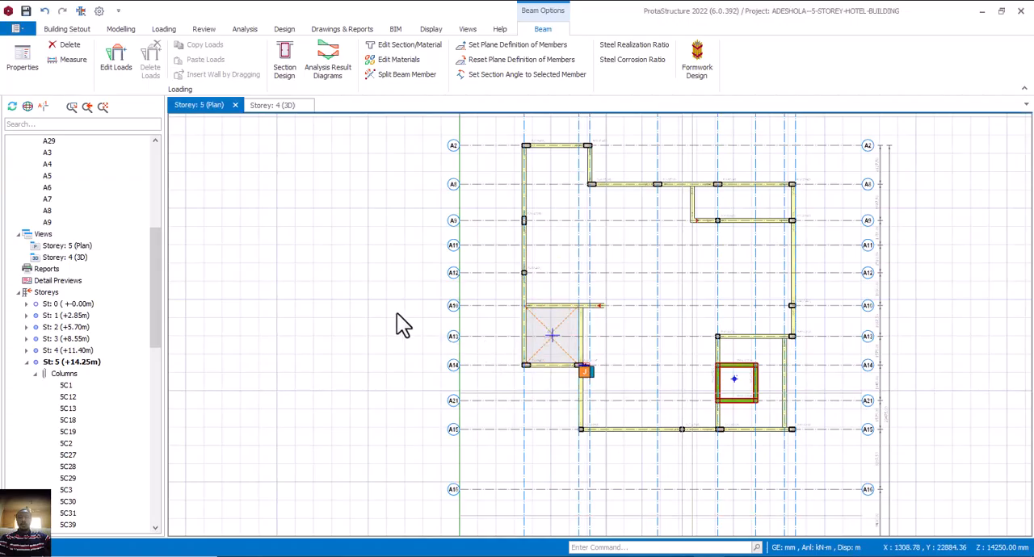
pyautogui.doubleClick(76, 351)
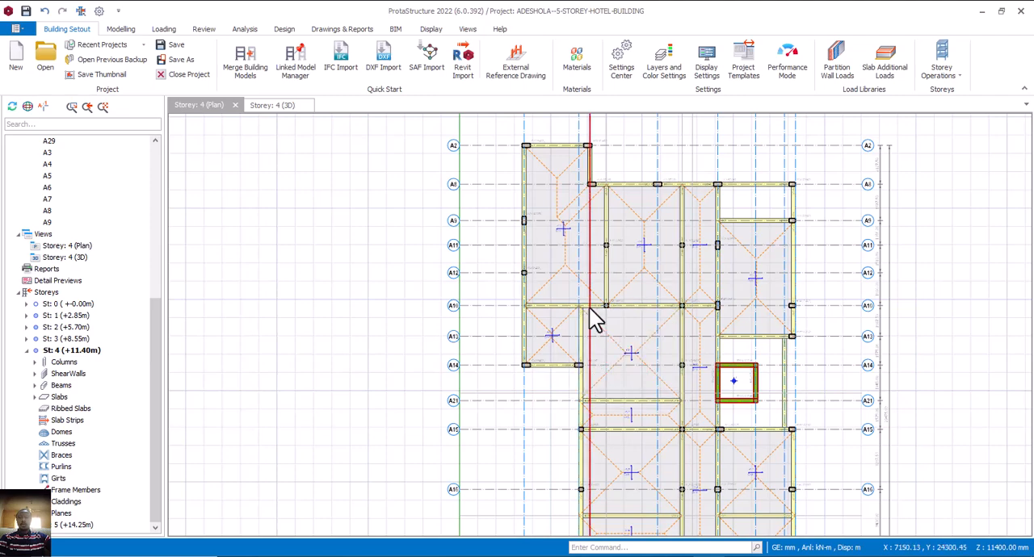
pyautogui.scroll(1, 593, 320)
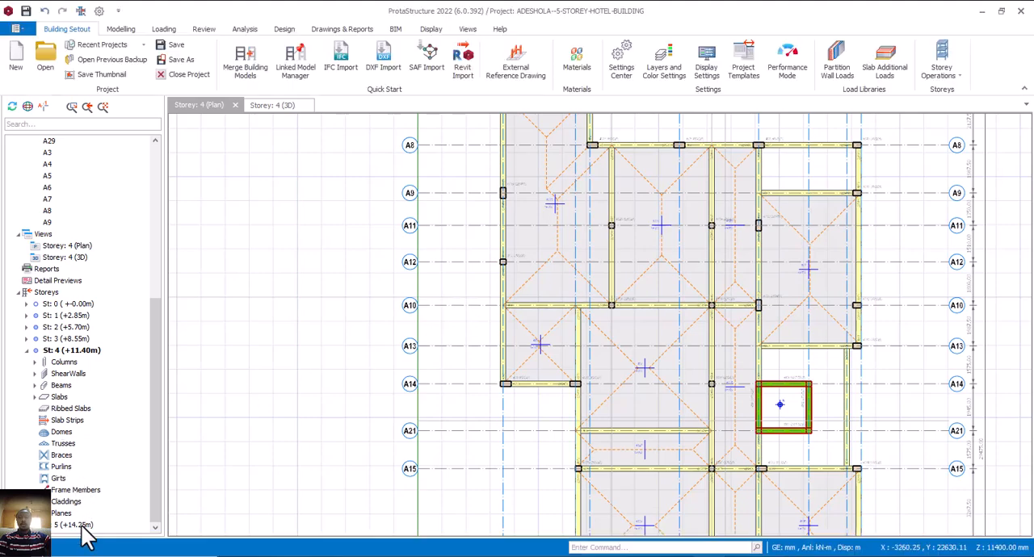
# Return to the storey 5 (+14.25m) plan and place a 225 x 225 mm column at A10/A3.
pyautogui.doubleClick(81, 527)
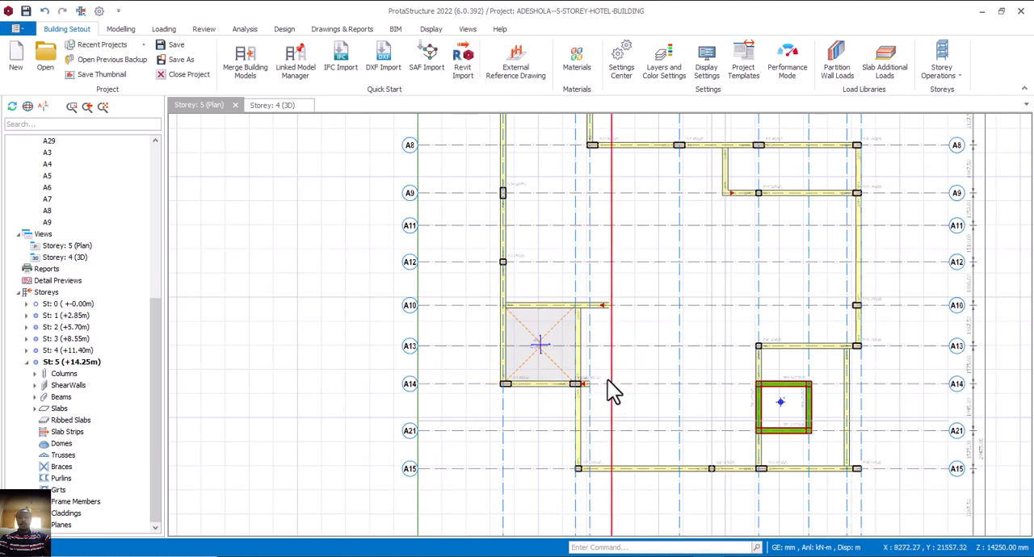
pyautogui.scroll(1, 610, 389)
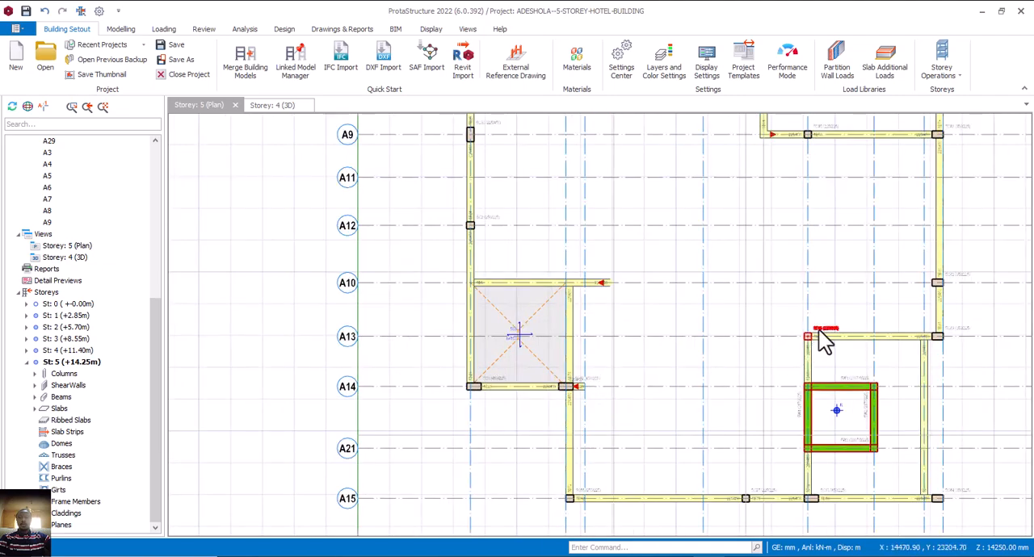
pyautogui.click(588, 287)
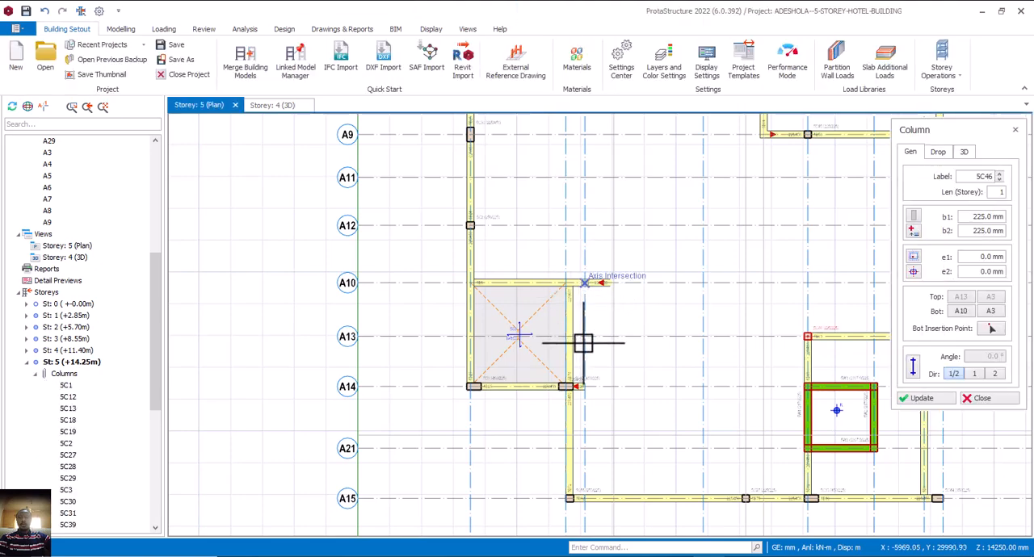
pyautogui.scroll(-4, 583, 343)
pyautogui.press('Escape')
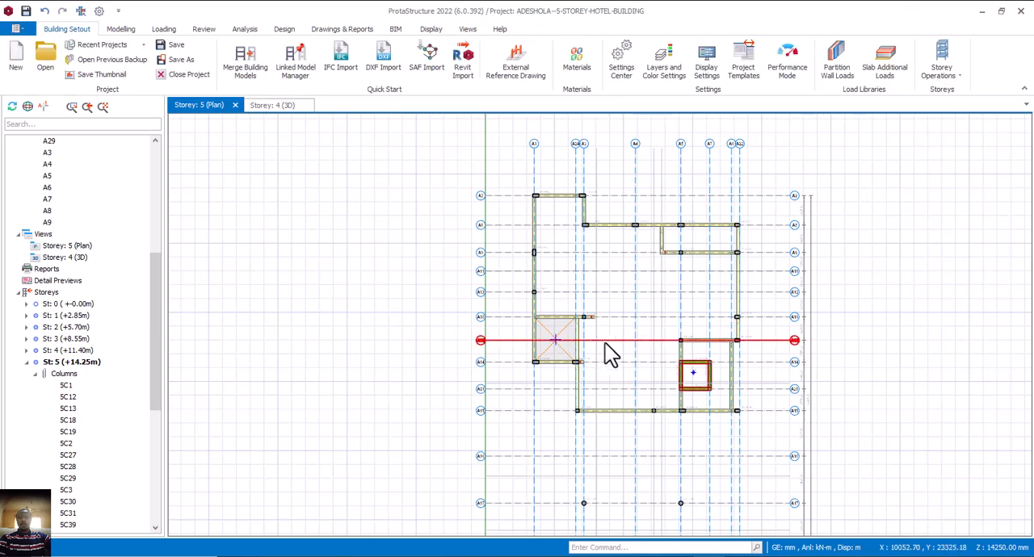
# Delete the storey 5 beam on axis A10 that overhangs past A3.
pyautogui.scroll(4, 578, 339)
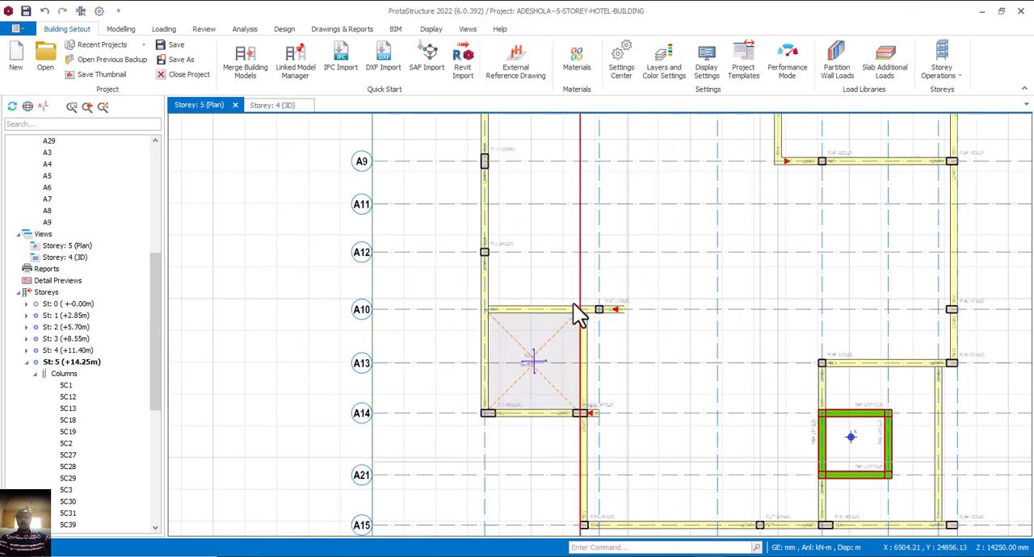
pyautogui.click(574, 311)
pyautogui.press('Delete')
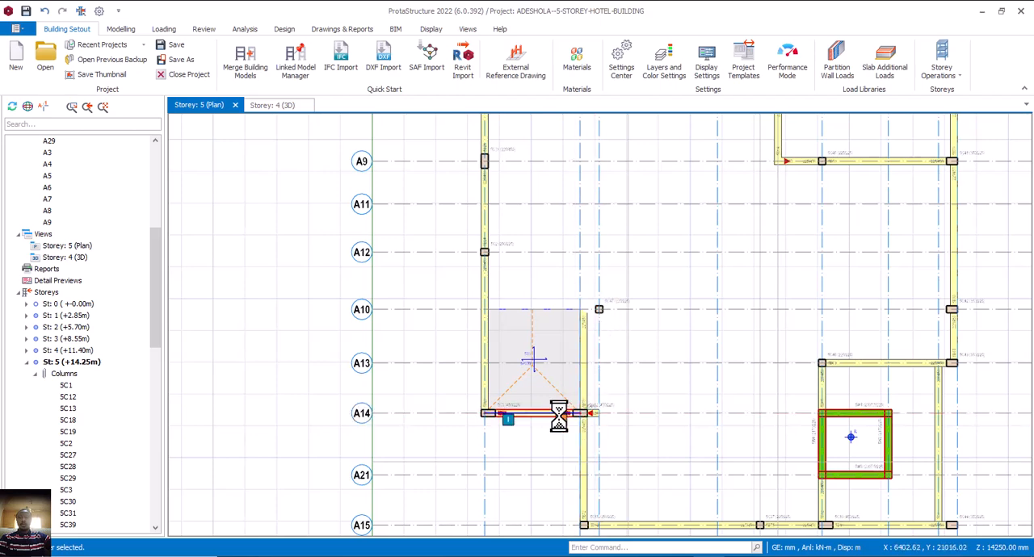
# Draw 225 x 450 mm beams along axis A3 from A14 to A10 and from A10 to A8.
pyautogui.doubleClick(601, 418)
pyautogui.click(599, 414)
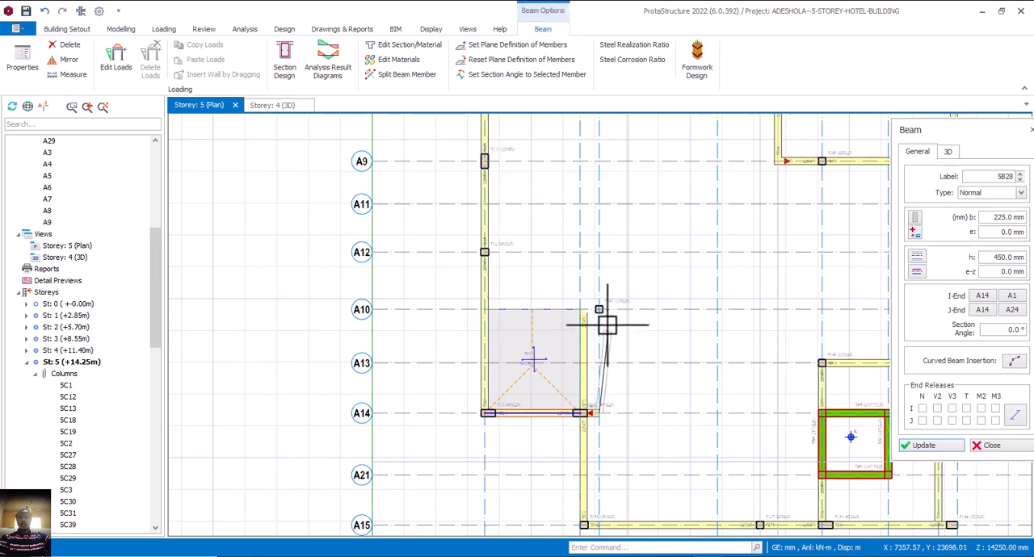
pyautogui.click(601, 318)
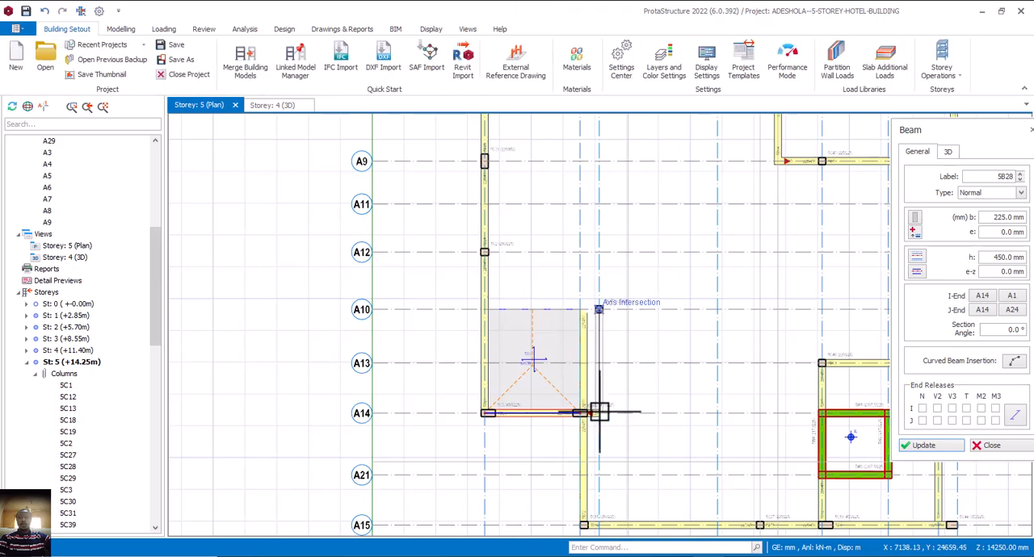
pyautogui.scroll(-1, 597, 411)
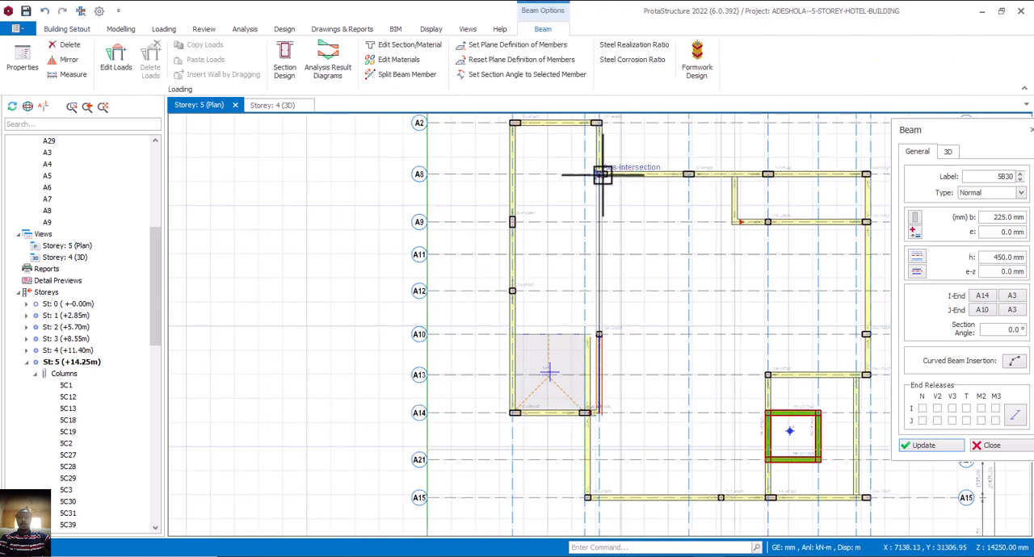
pyautogui.click(613, 267)
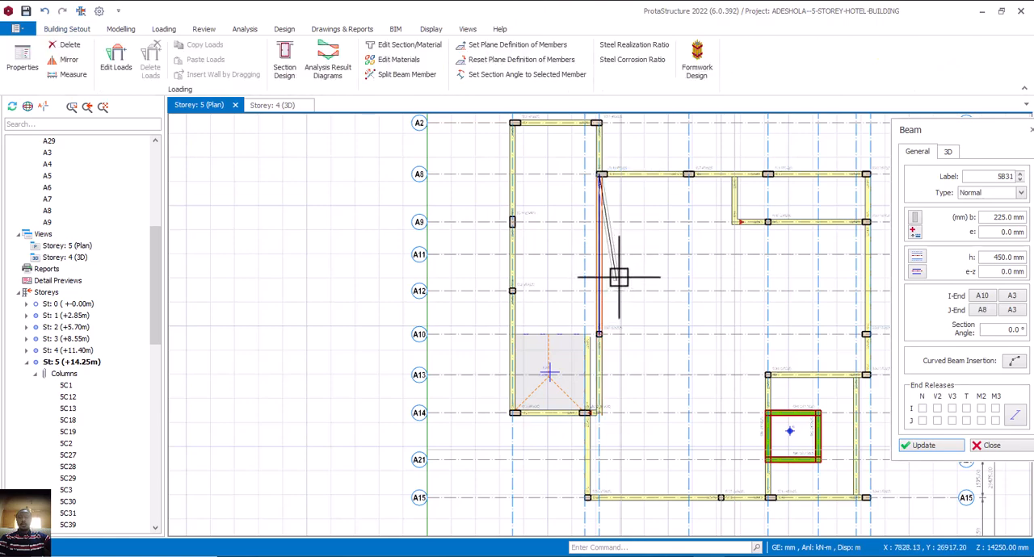
pyautogui.press('Escape')
pyautogui.press('Escape')
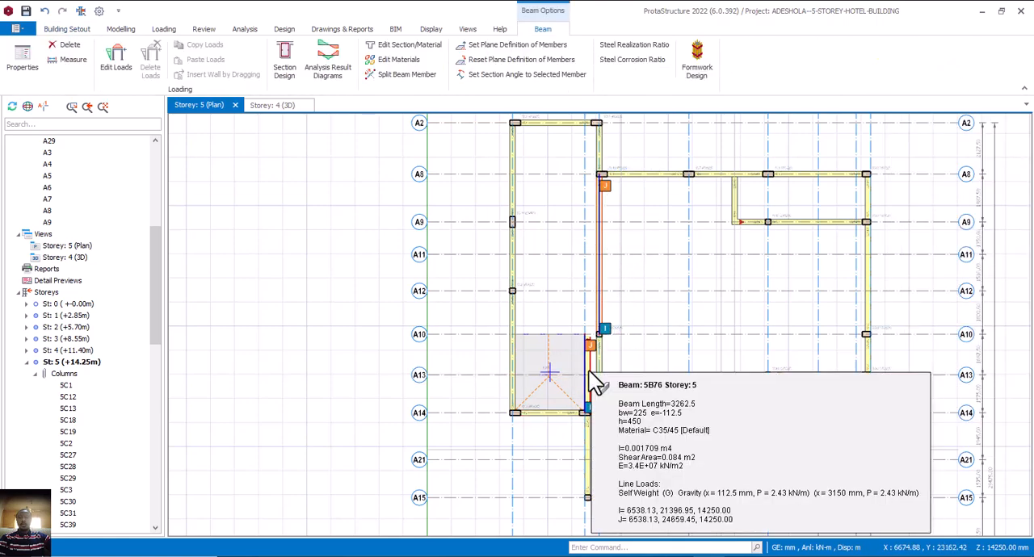
# Delete the beam on axis A24 between A14 and A10, and inspect the top-storey frame in 3D.
pyautogui.click(589, 373)
pyautogui.press('Delete')
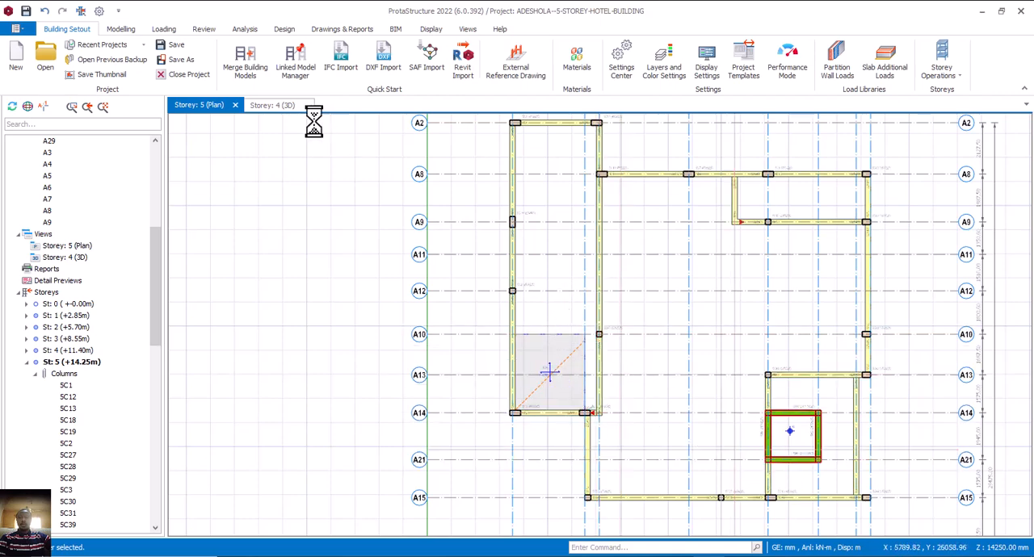
pyautogui.click(275, 108)
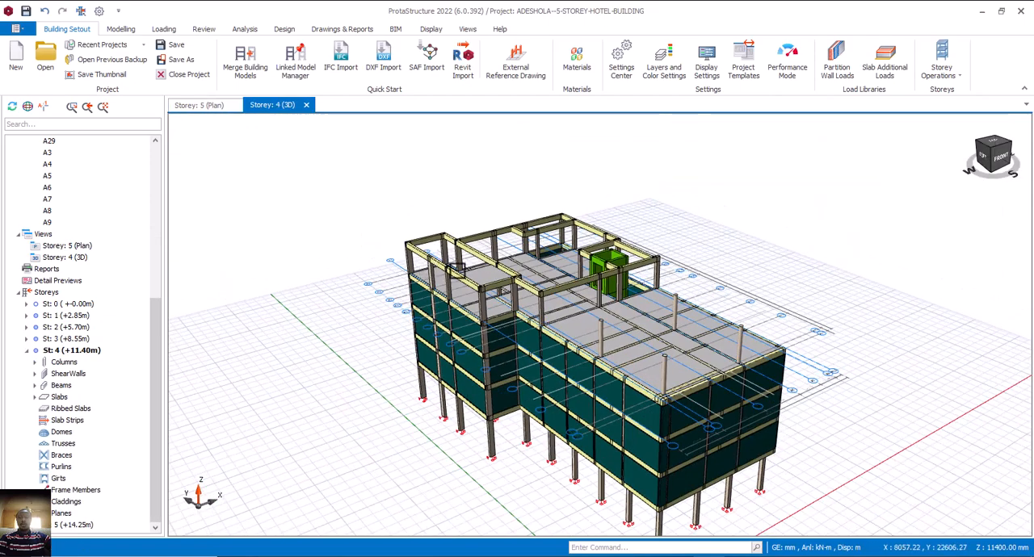
pyautogui.scroll(4, 456, 269)
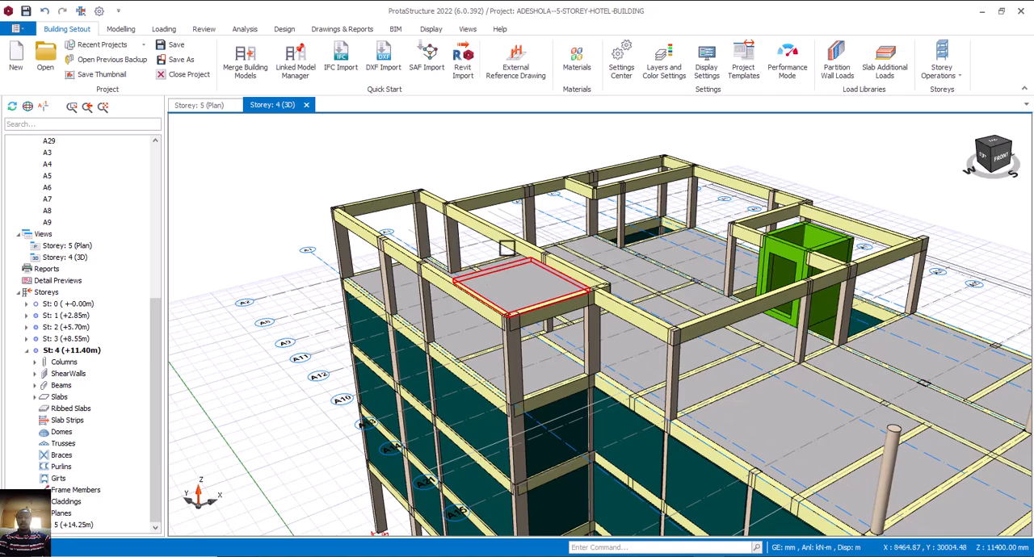
pyautogui.moveTo(512, 294); pyautogui.dragTo(618, 328, button='middle')
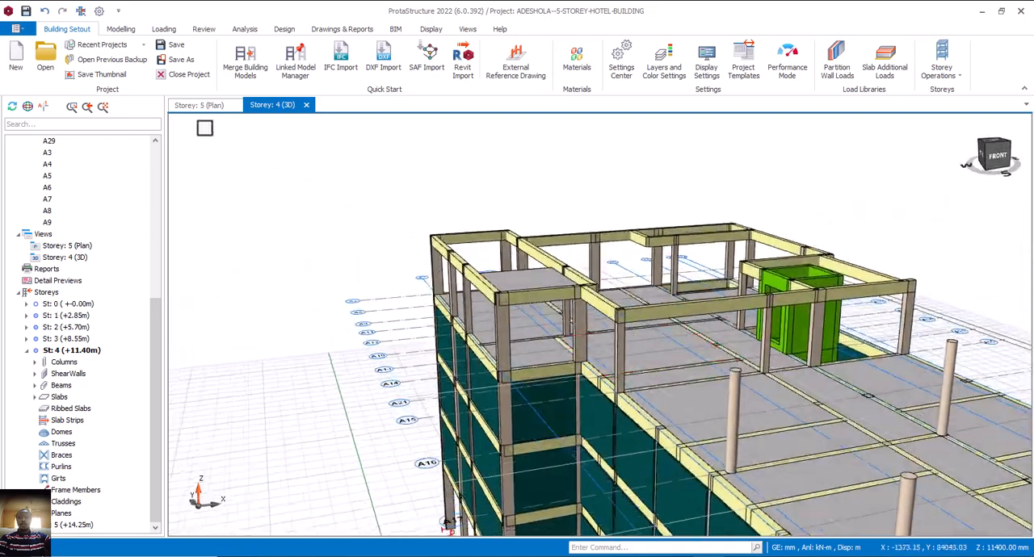
# Return to the storey 5 plan and draw 225 x 450 mm beams from A1 to A3 along axes A10 and A9.
pyautogui.click(208, 107)
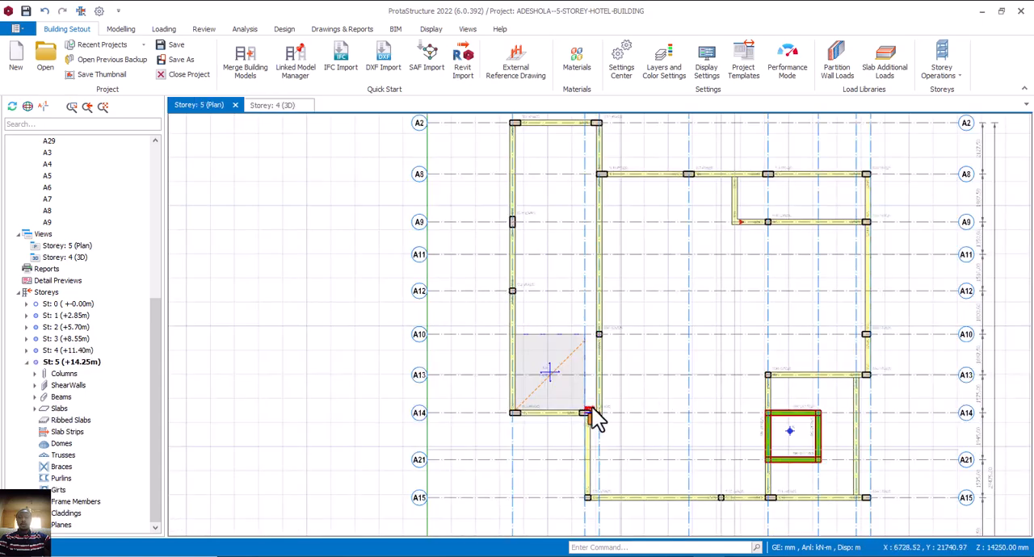
pyautogui.moveTo(593, 379); pyautogui.dragTo(595, 393, button='middle')
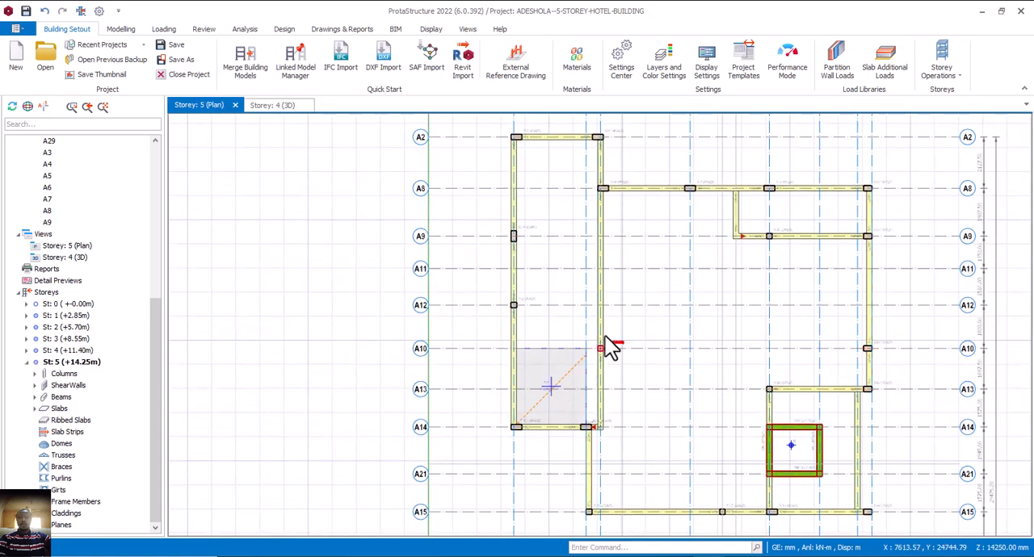
pyautogui.click(604, 340)
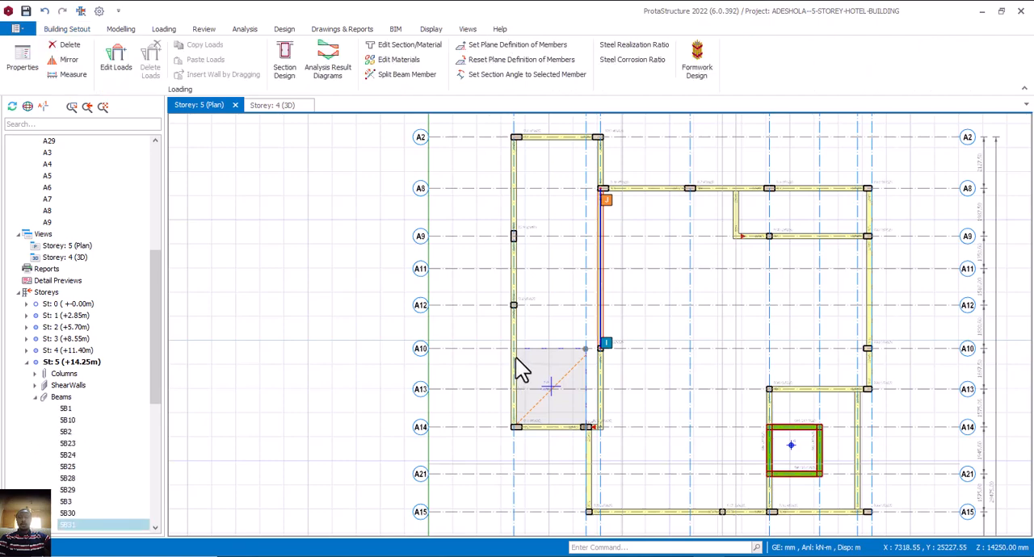
pyautogui.click(557, 348)
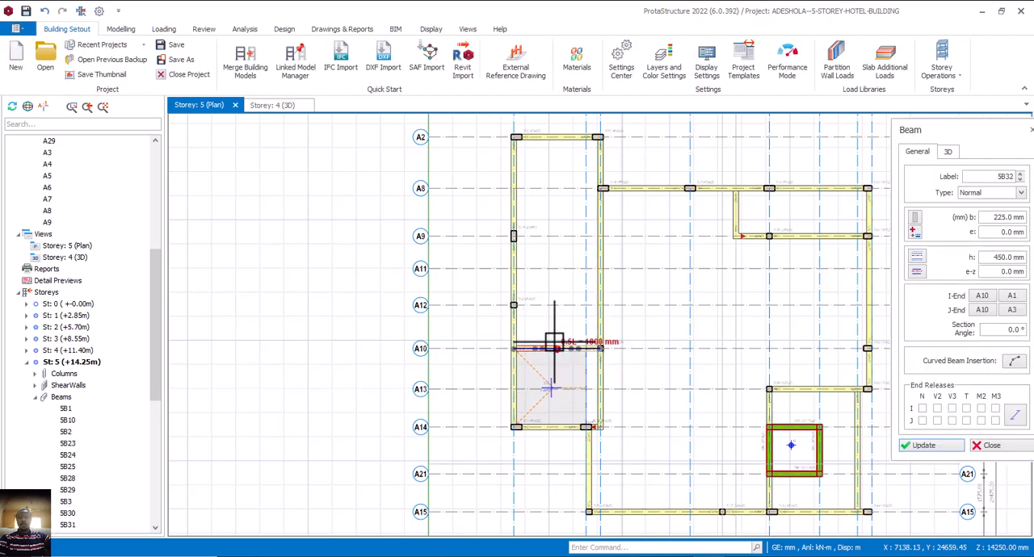
pyautogui.click(515, 236)
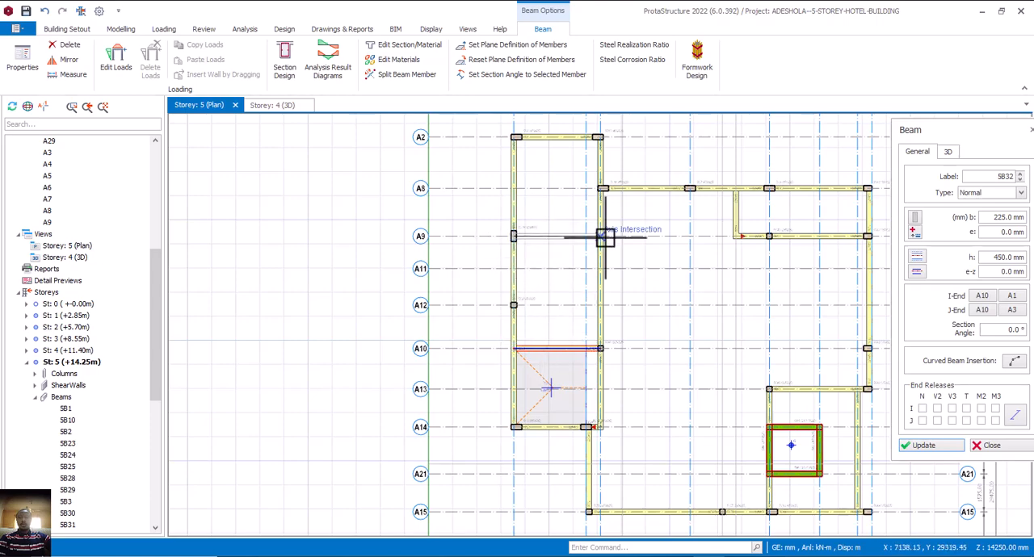
pyautogui.click(601, 235)
pyautogui.press('Escape')
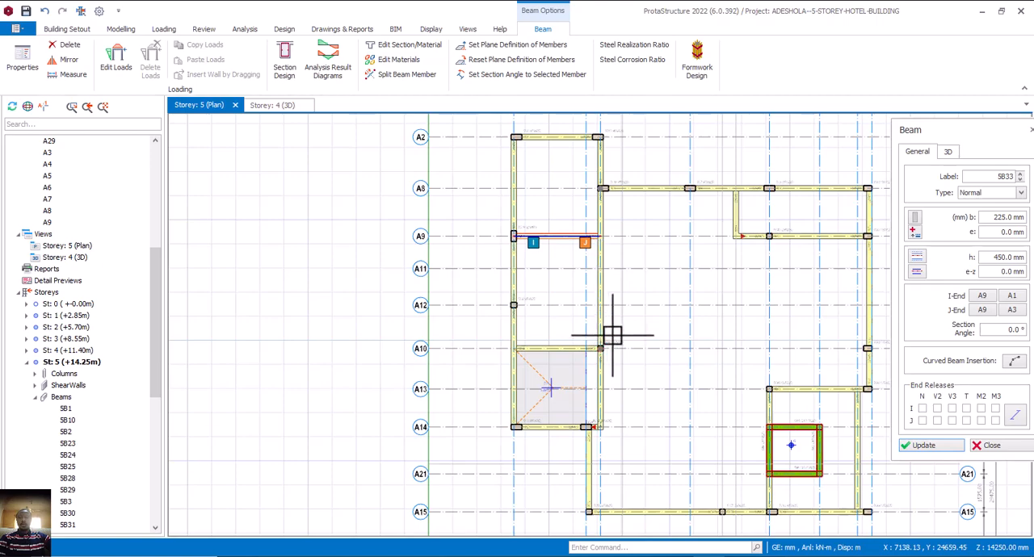
# Delete the storey 5 slab panel between axes A10 and A14.
pyautogui.click(547, 396)
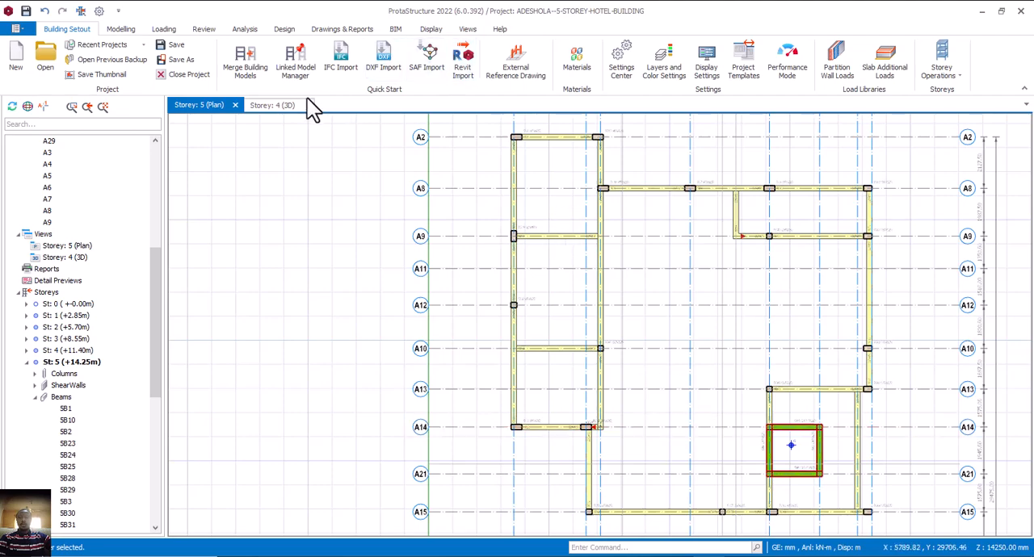
pyautogui.scroll(-4, 572, 312)
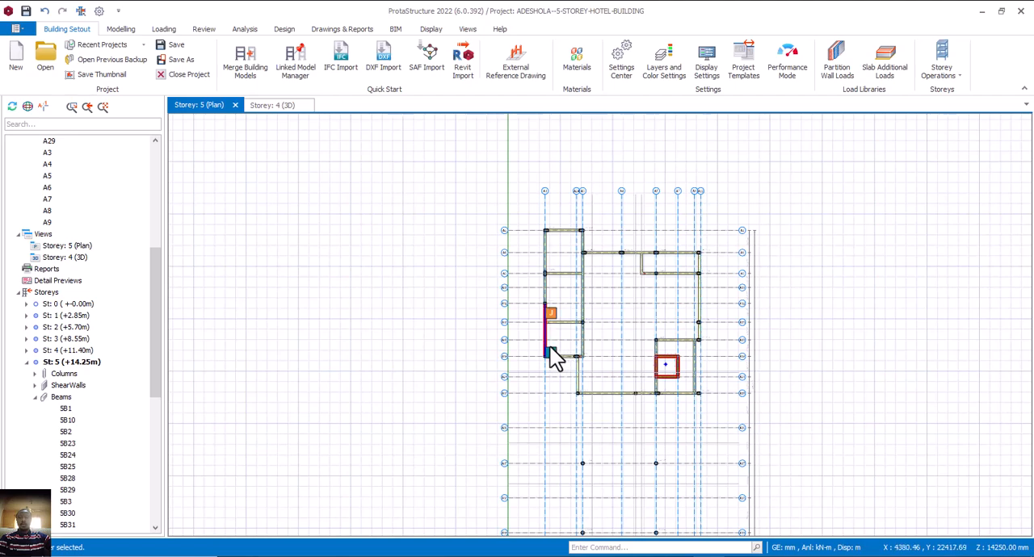
pyautogui.click(128, 29)
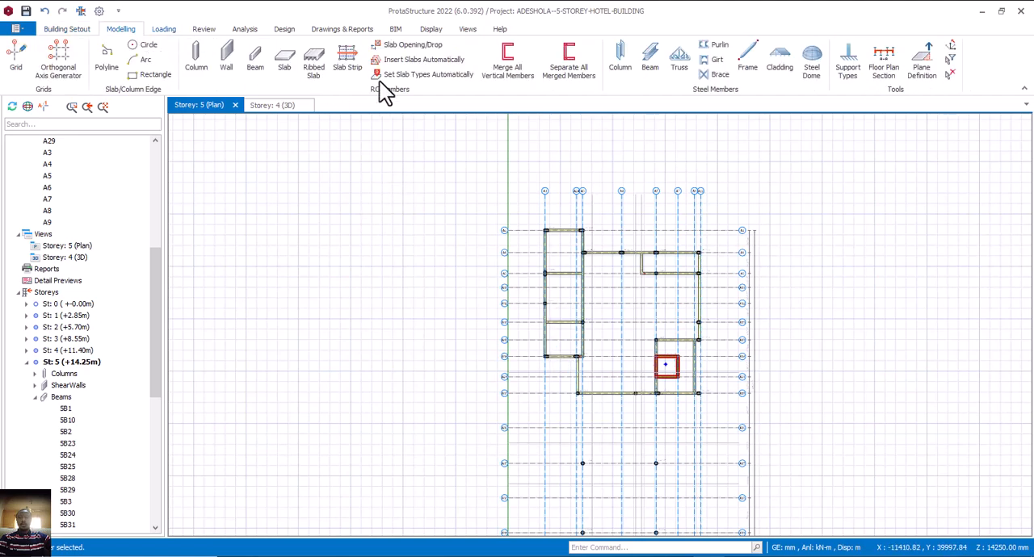
pyautogui.click(284, 62)
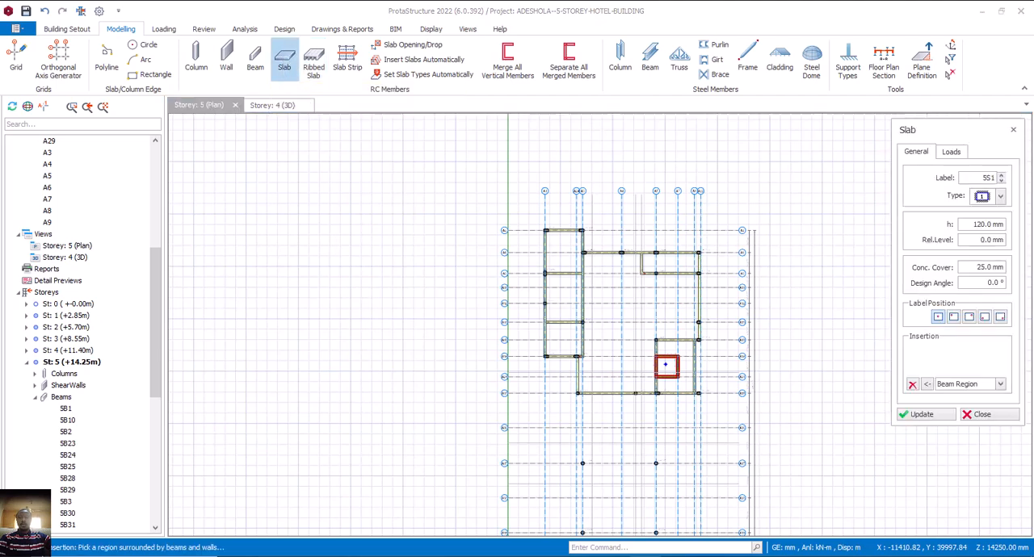
pyautogui.doubleClick(991, 224)
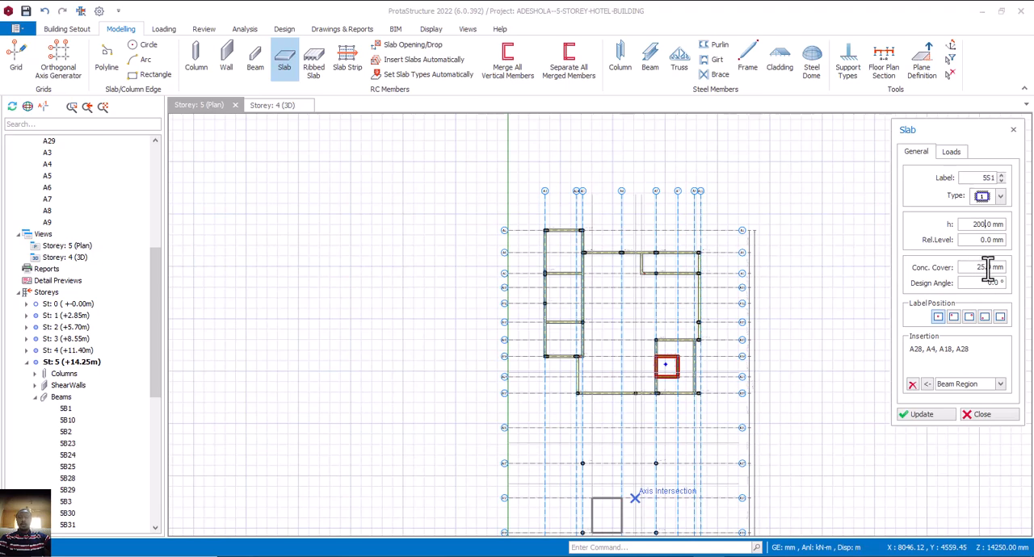
pyautogui.click(951, 153)
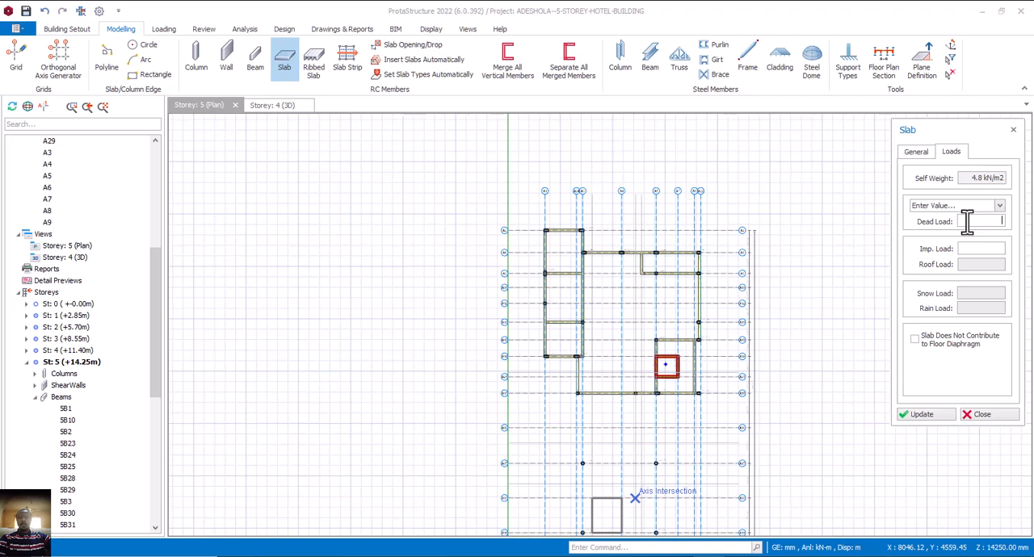
# Examine the storey 5 beams between axes A1 and A3 in the storey 4 3D view.
pyautogui.click(275, 107)
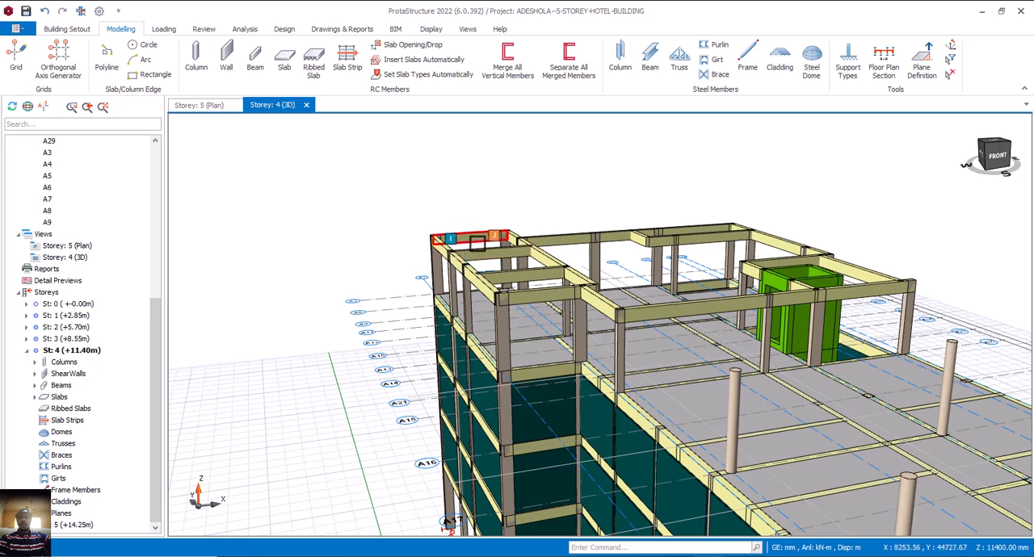
pyautogui.moveTo(479, 245)
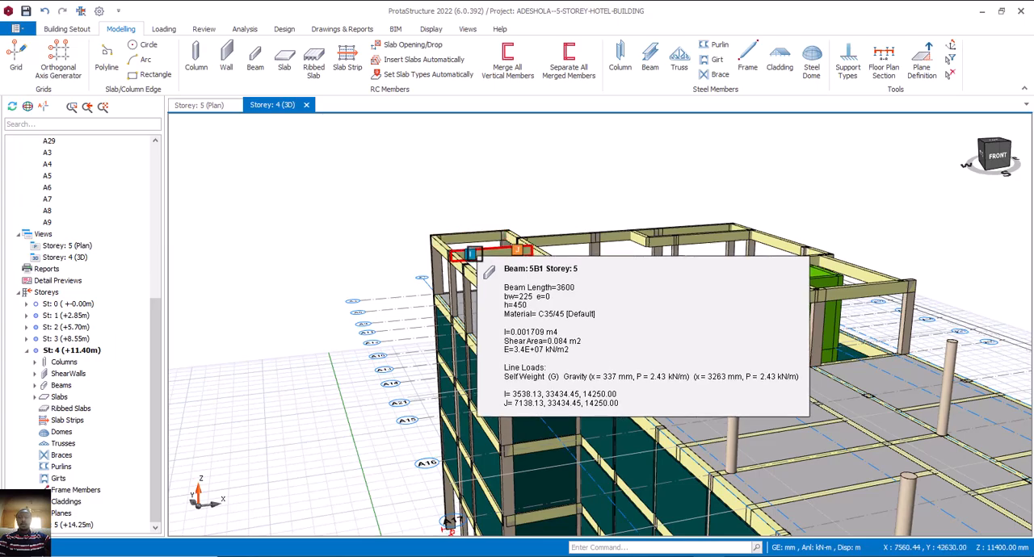
pyautogui.moveTo(505, 257)
pyautogui.mouseDown(button='middle')
pyautogui.moveTo(485, 268)
pyautogui.moveTo(517, 261)
pyautogui.moveTo(489, 278)
pyautogui.mouseUp(button='middle')
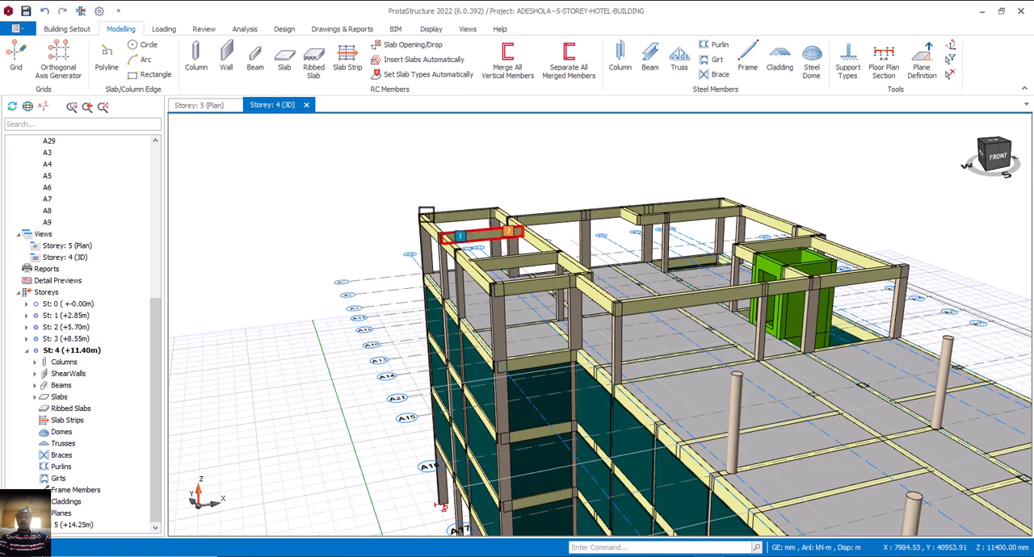
# Return to the storey 5 plan and start a beam-region slab 200 mm thick with an imposed load of 0 kN/m2.
pyautogui.click(203, 105)
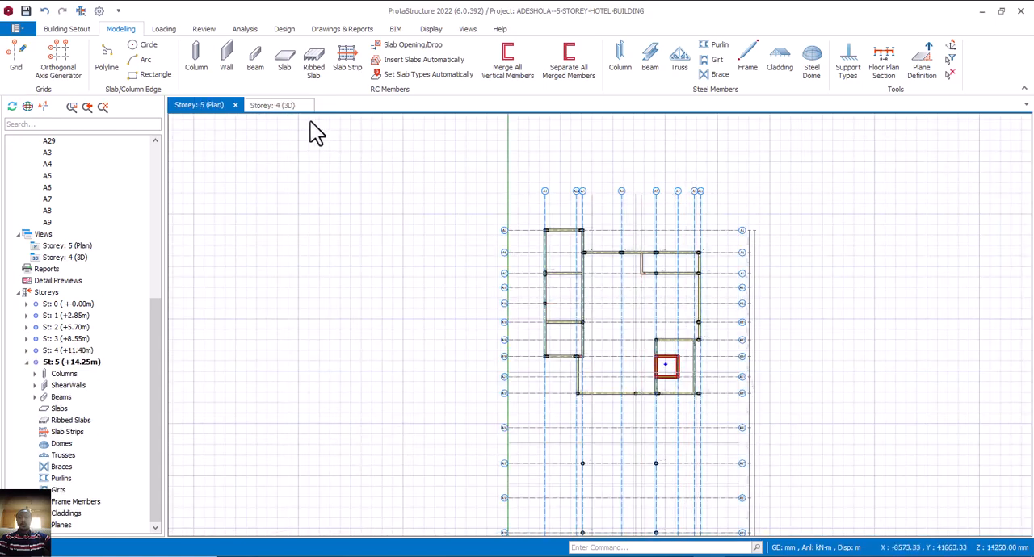
pyautogui.click(284, 63)
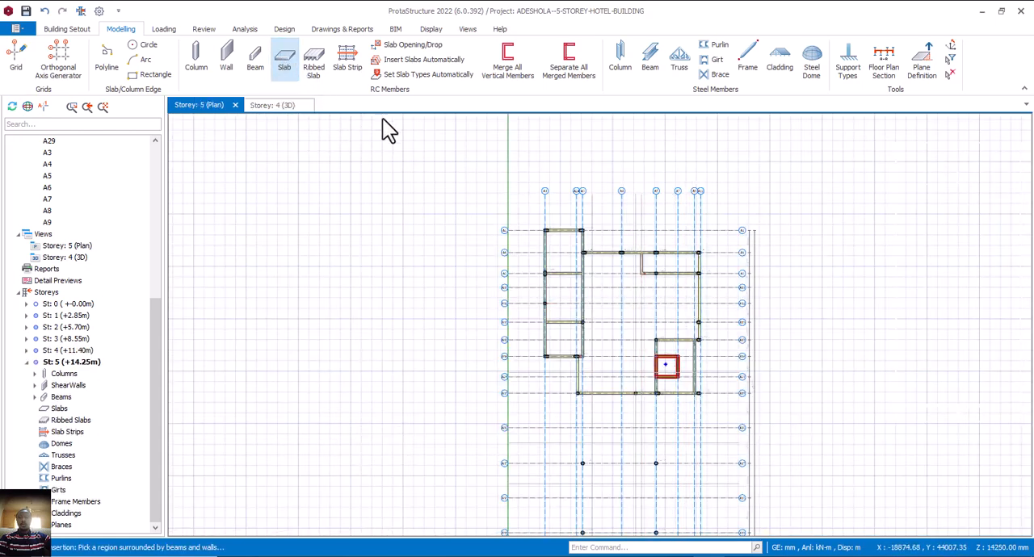
pyautogui.doubleClick(978, 223)
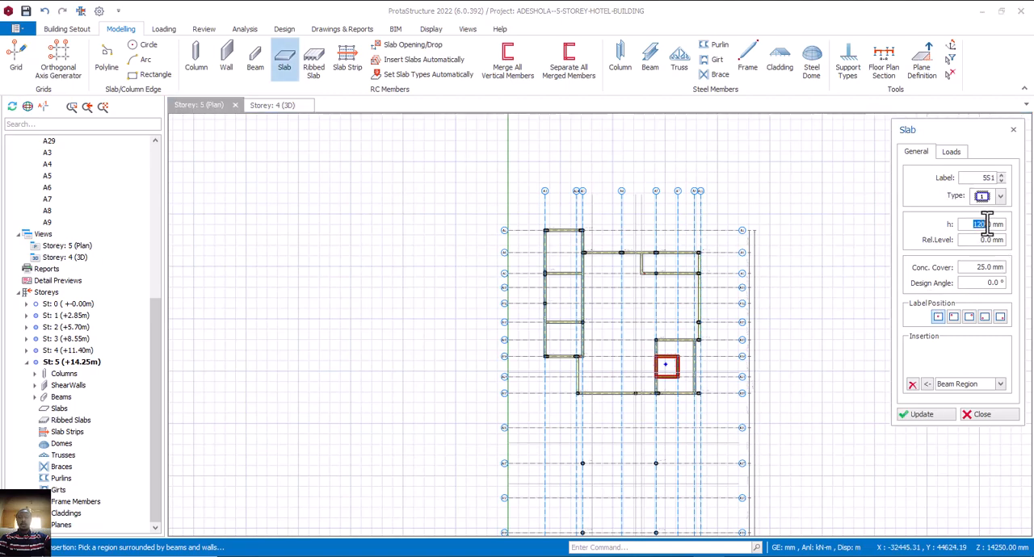
pyautogui.write('200')
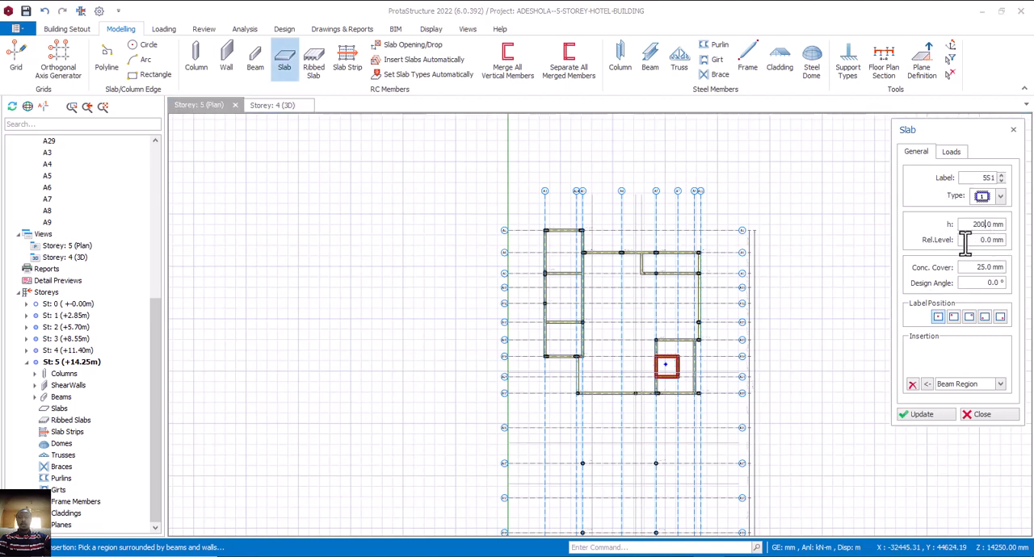
pyautogui.click(951, 151)
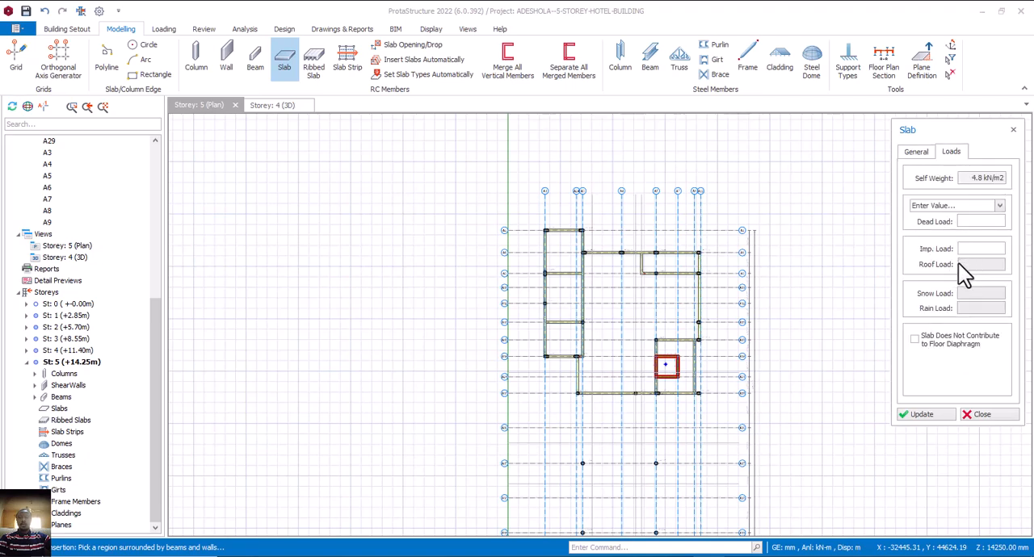
pyautogui.write('1.5 kN/m2')
pyautogui.moveTo(977, 247); pyautogui.dragTo(997, 248)
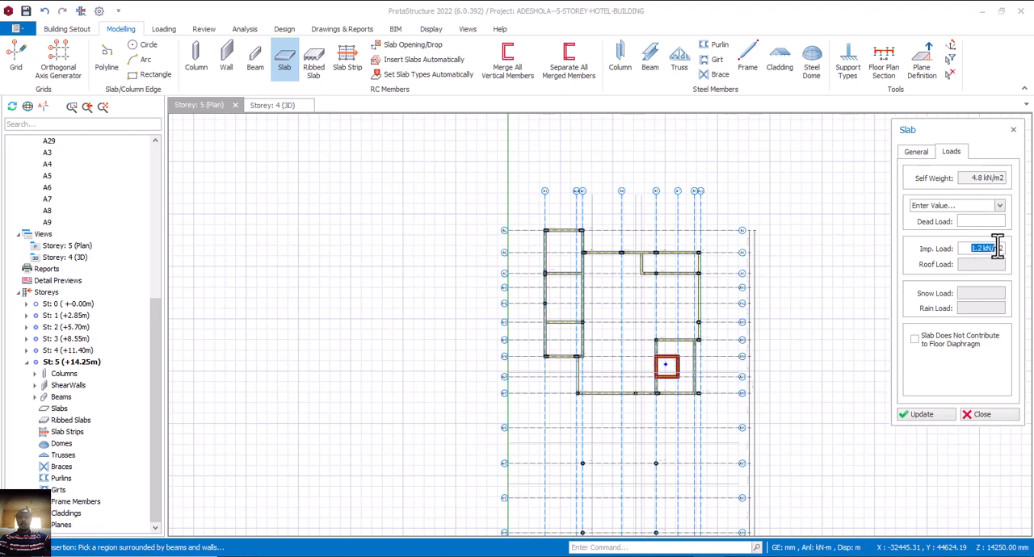
pyautogui.press('BackSpace')
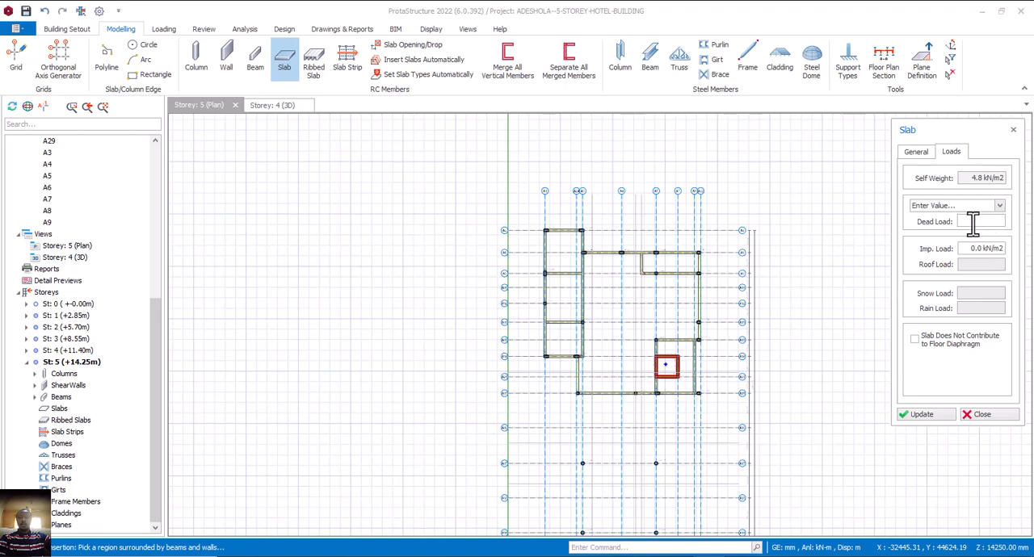
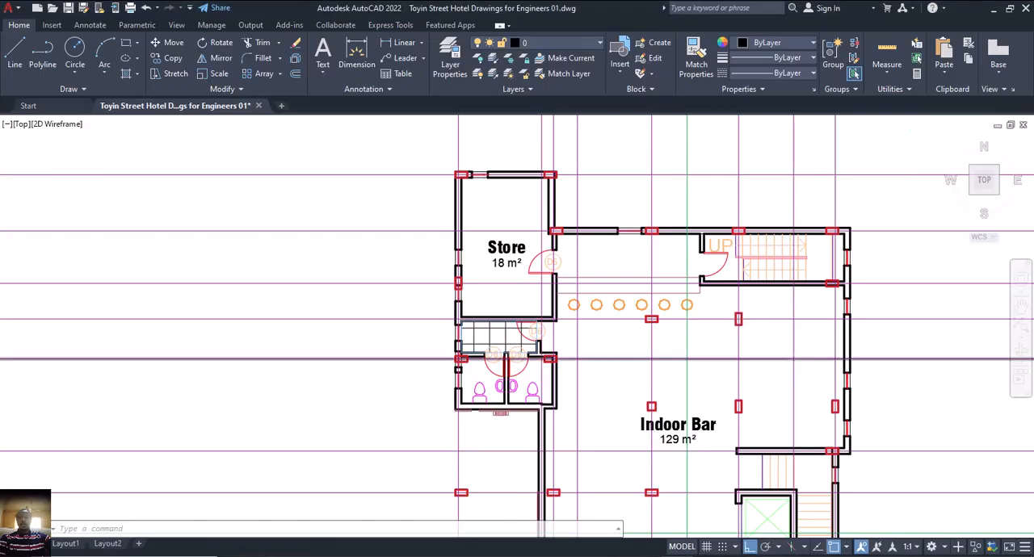
# Switch to the AutoCAD roof plan and measure the diameter of the northernmost tank circle, without keeping a dimension.
pyautogui.scroll(-5, 640, 332)
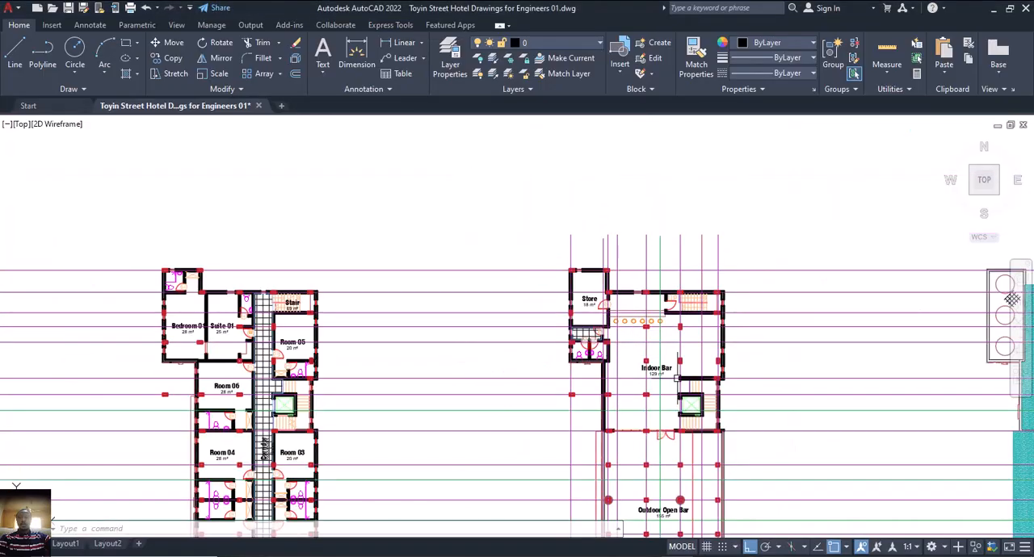
pyautogui.scroll(-3, 713, 374)
pyautogui.scroll(5, 823, 346)
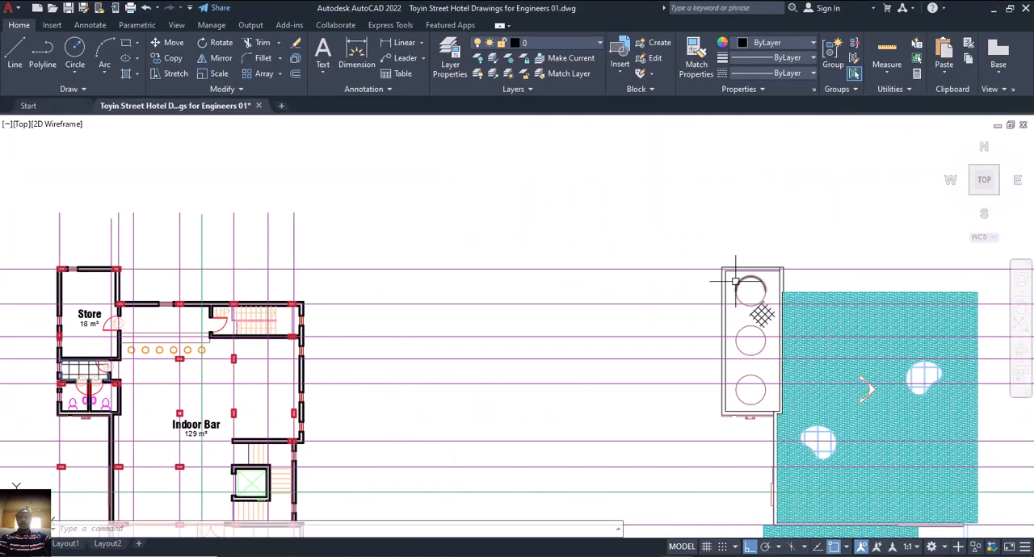
pyautogui.click(356, 60)
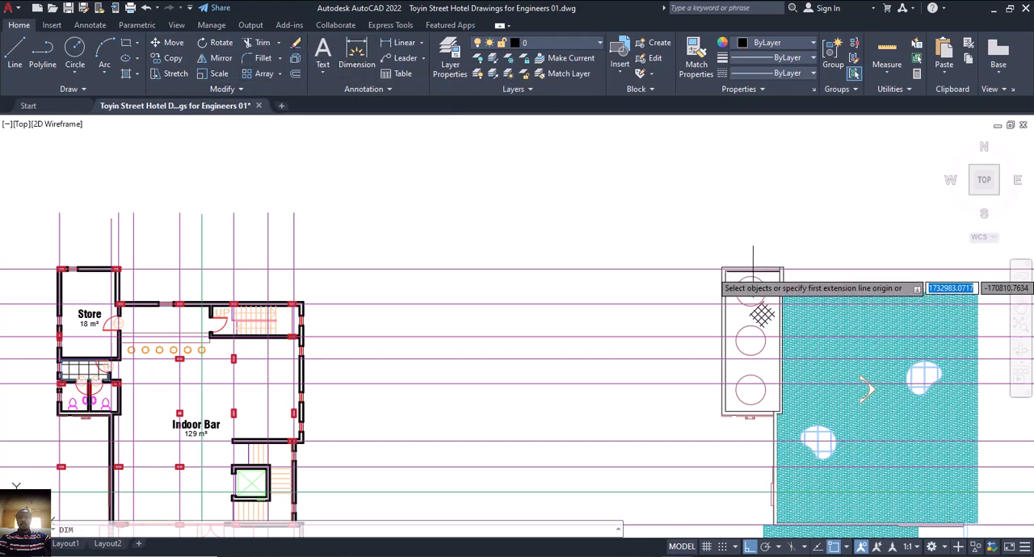
pyautogui.scroll(2, 747, 300)
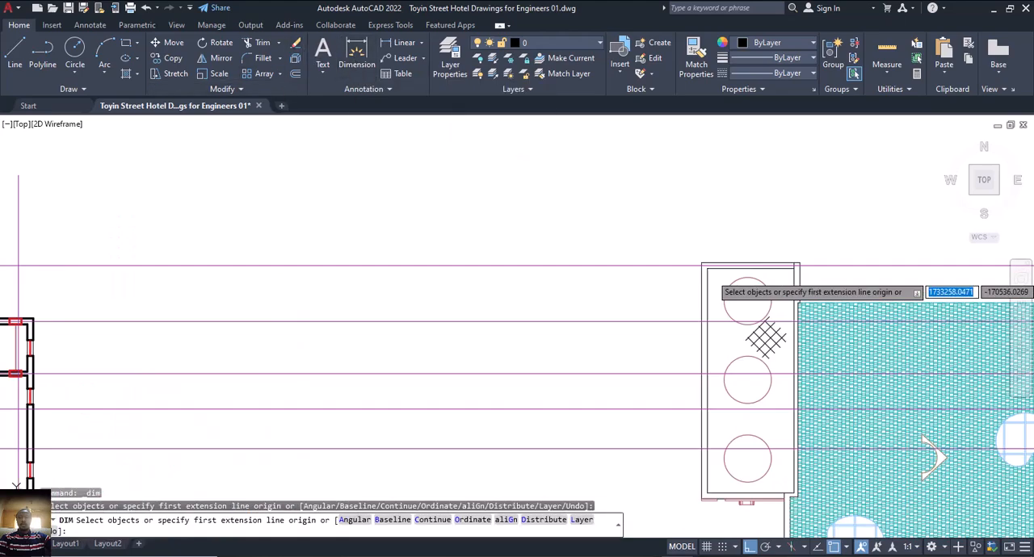
pyautogui.click(747, 279)
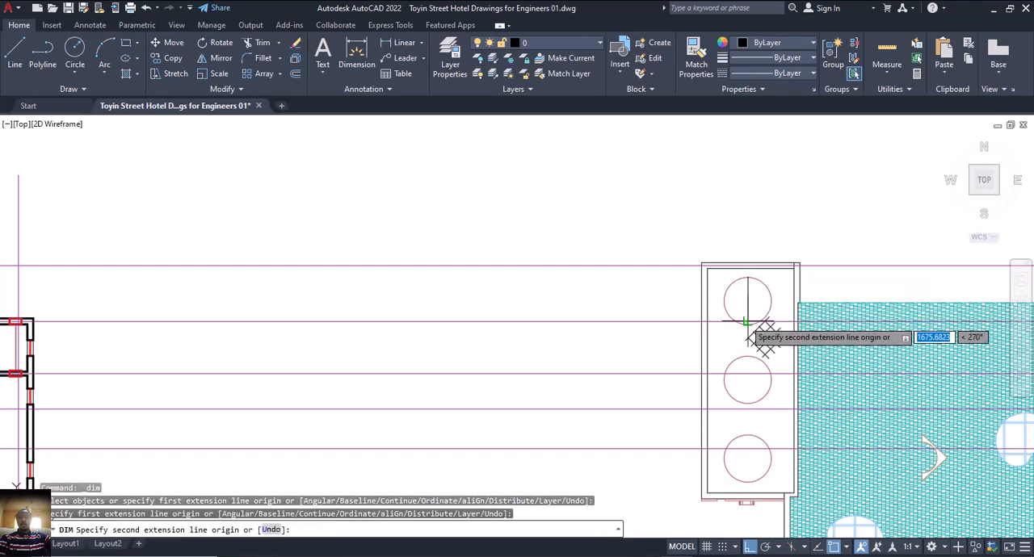
pyautogui.scroll(4, 746, 320)
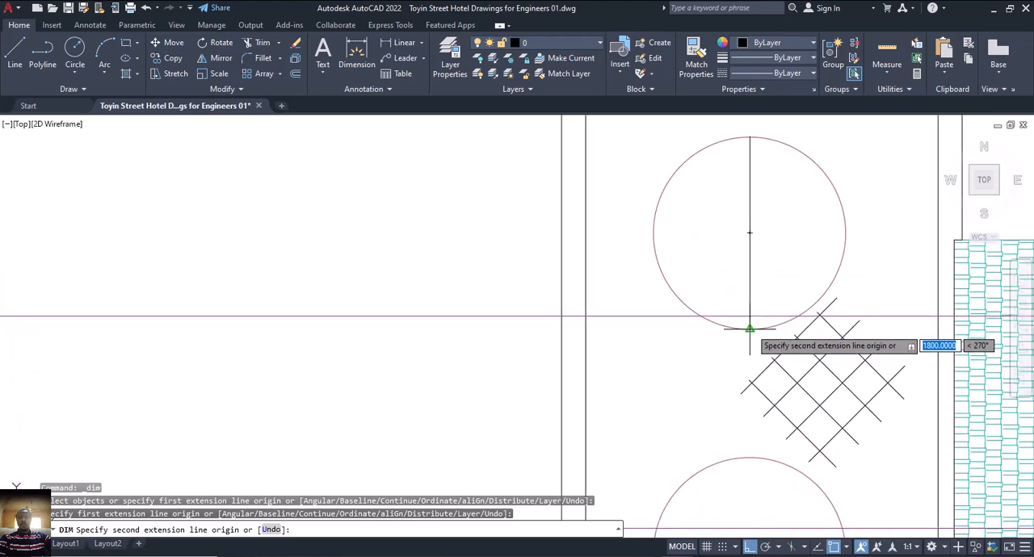
pyautogui.click(749, 326)
pyautogui.scroll(2, 747, 233)
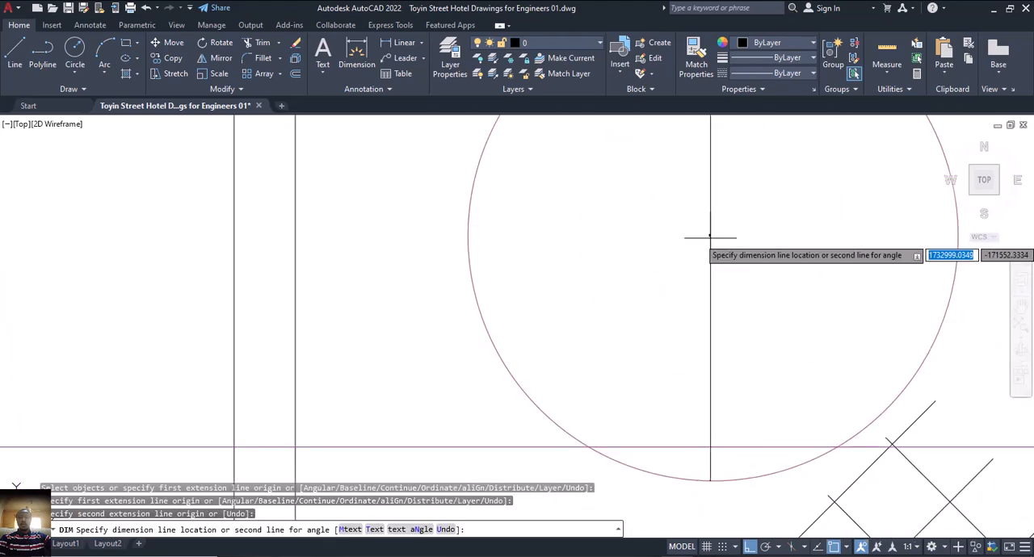
pyautogui.scroll(3, 708, 233)
pyautogui.scroll(-1, 680, 261)
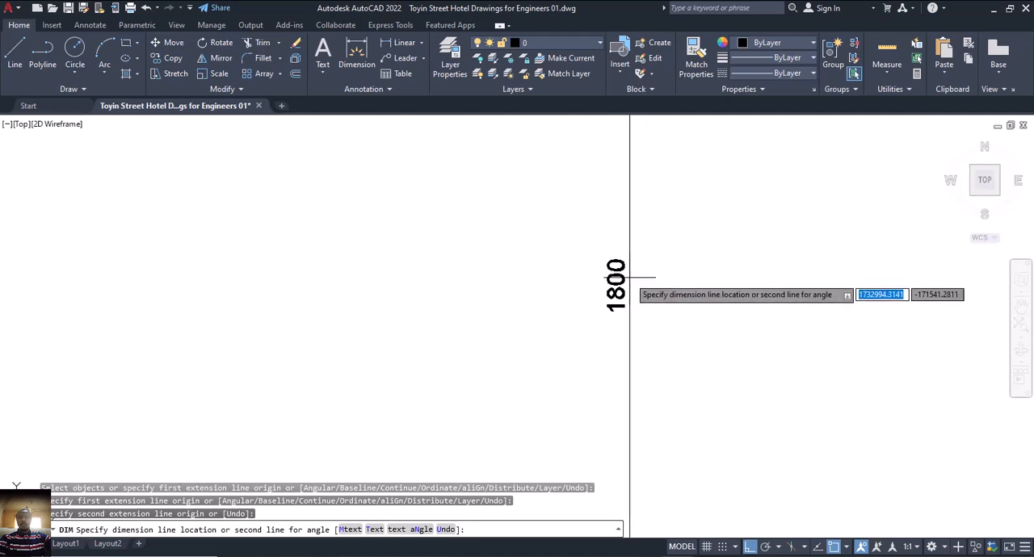
pyautogui.scroll(-1, 632, 279)
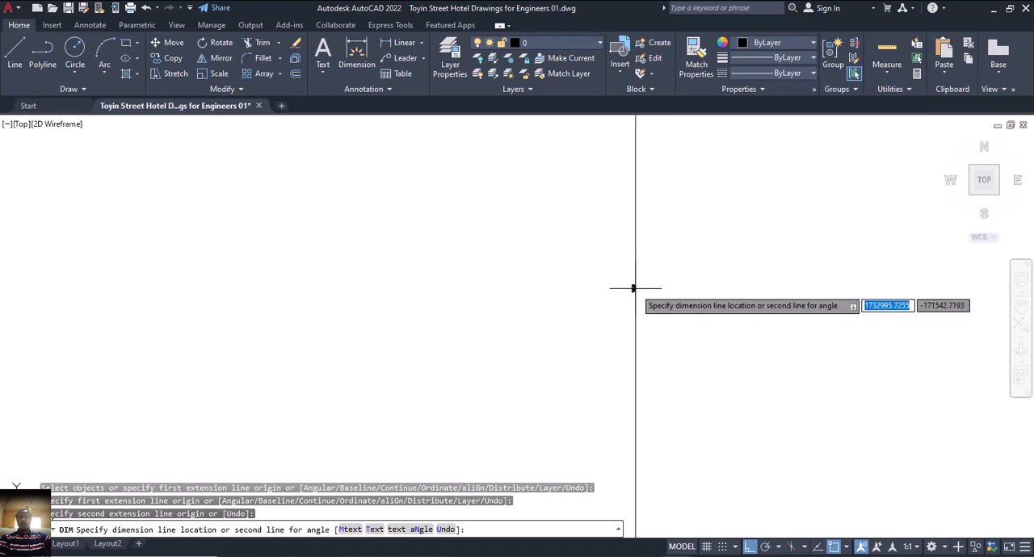
pyautogui.scroll(-3, 633, 289)
pyautogui.press('Escape')
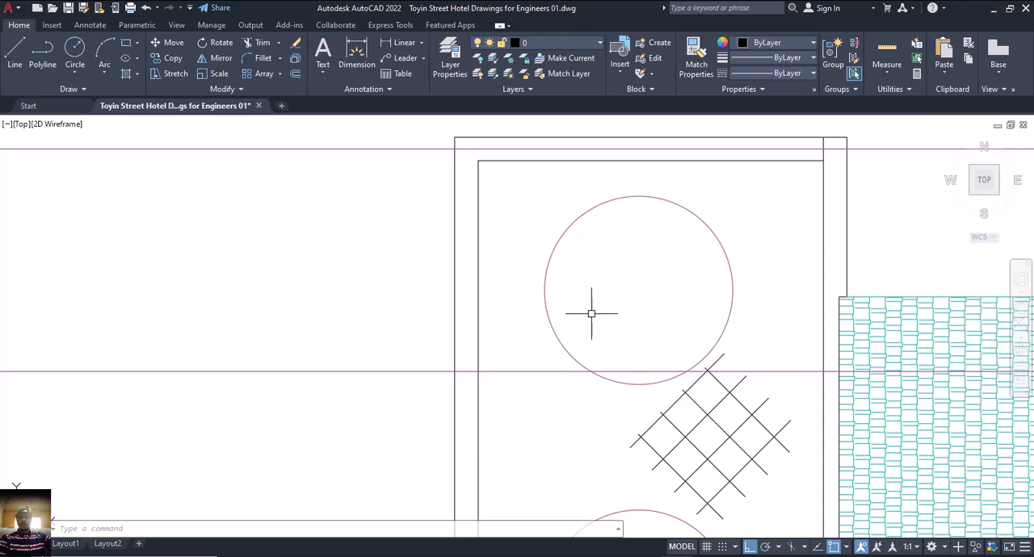
# Examine the three tank circles on the roof plan and their position relative to the fourth floor plan.
pyautogui.moveTo(604, 312); pyautogui.dragTo(601, 279, button='middle')
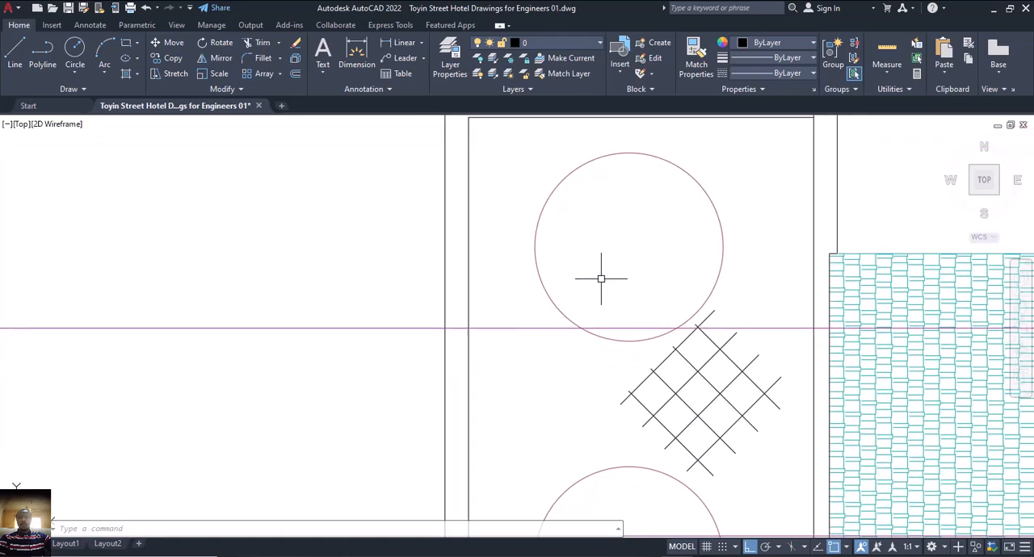
pyautogui.scroll(-4, 600, 278)
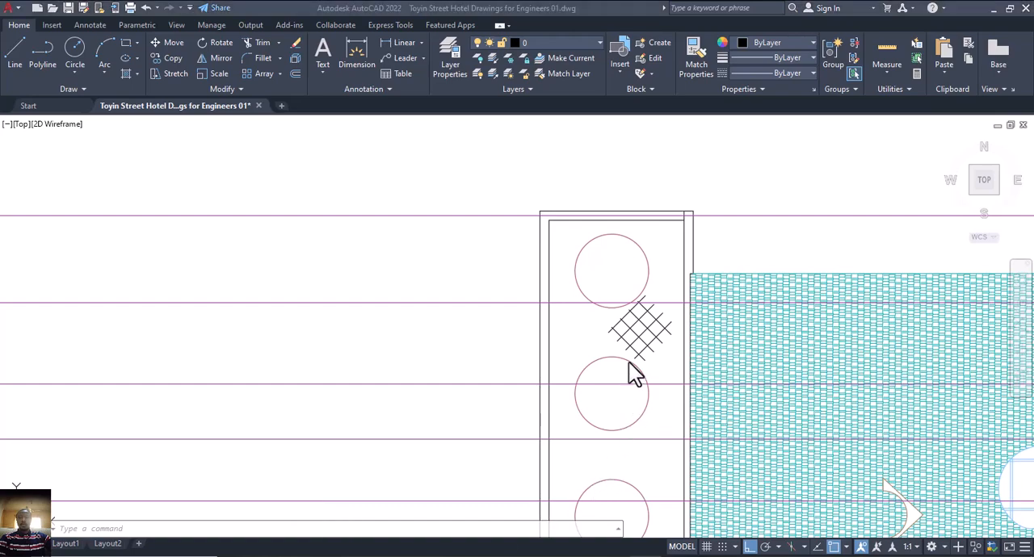
pyautogui.scroll(-6, 610, 346)
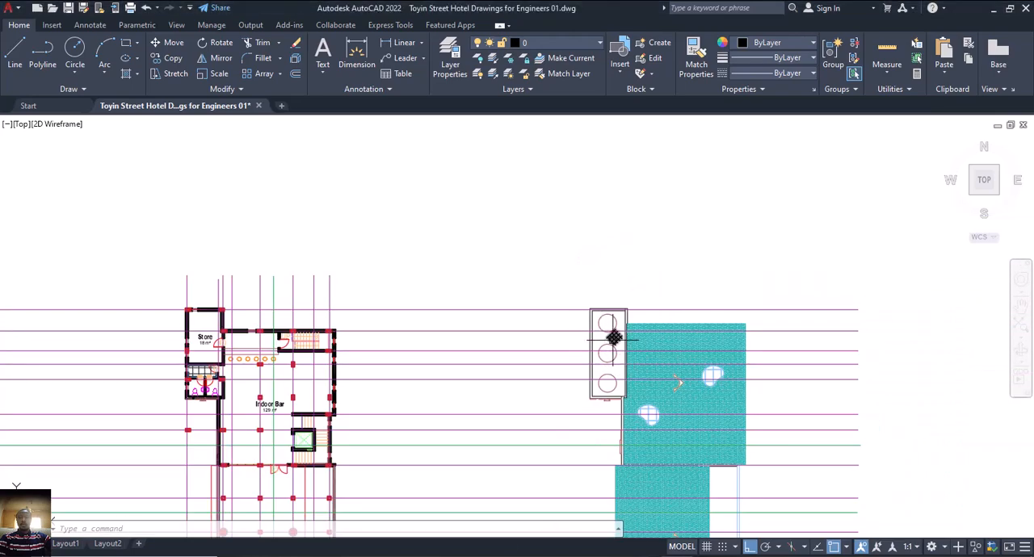
pyautogui.scroll(2, 612, 339)
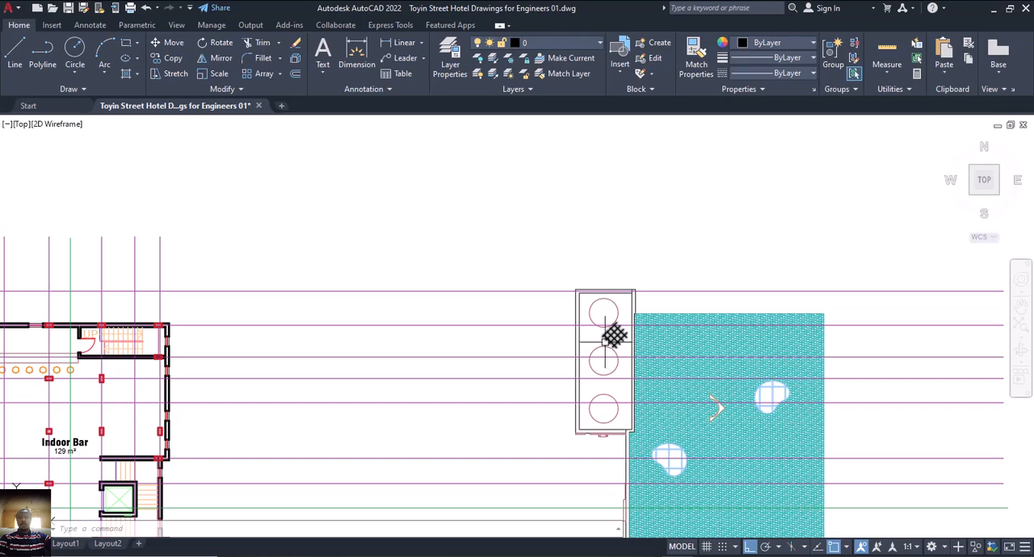
pyautogui.moveTo(608, 373)
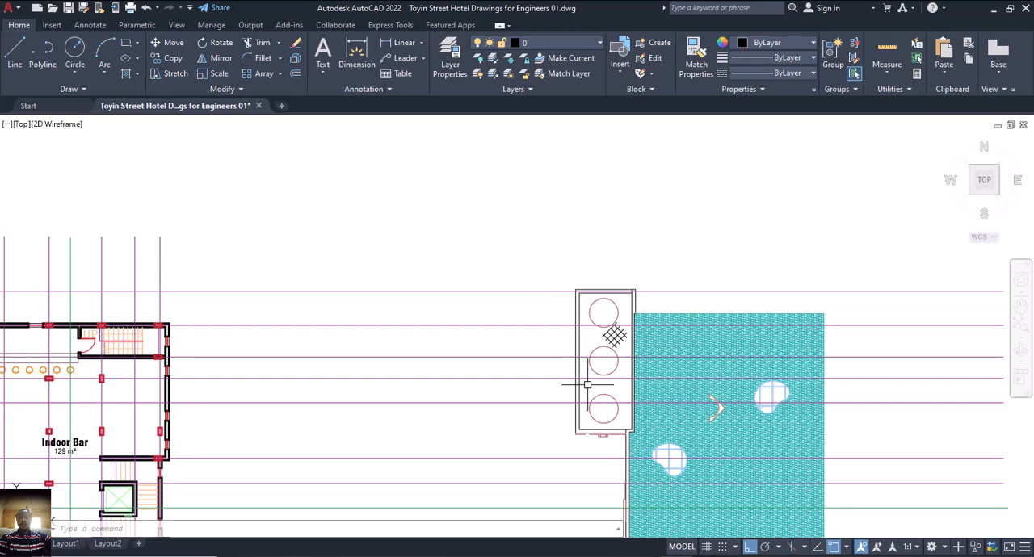
pyautogui.moveTo(589, 391); pyautogui.dragTo(582, 400, button='middle')
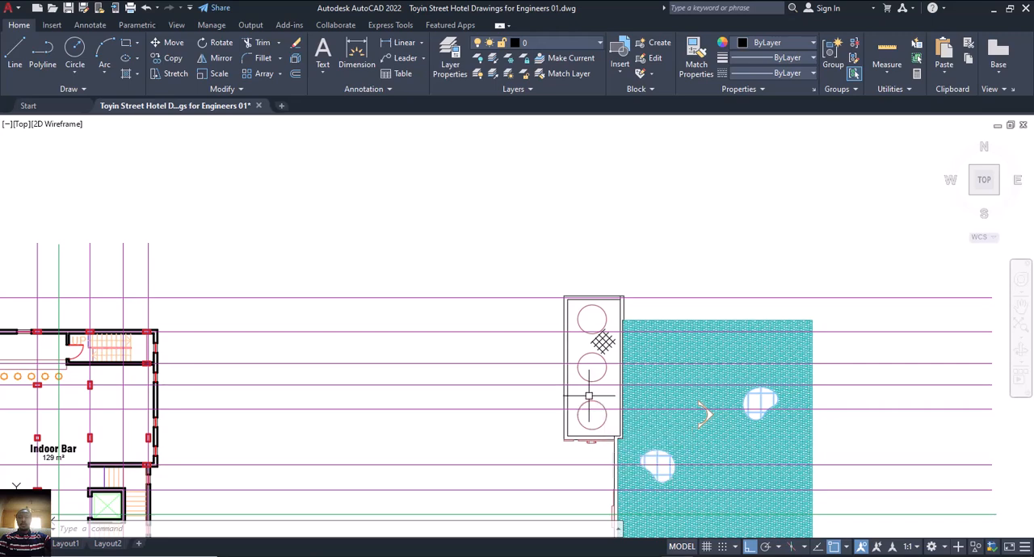
pyautogui.moveTo(587, 390); pyautogui.dragTo(587, 373, button='middle')
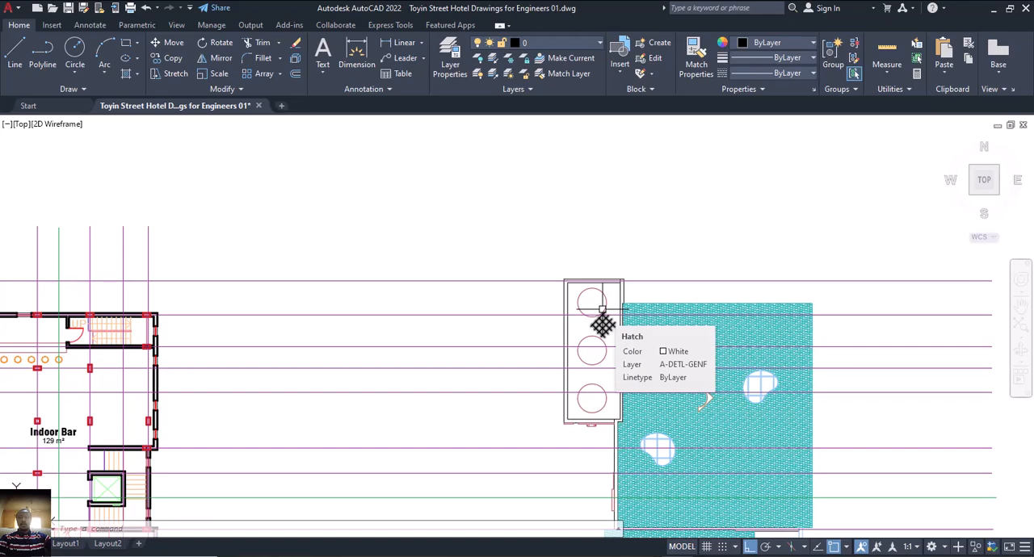
pyautogui.scroll(-2, 598, 321)
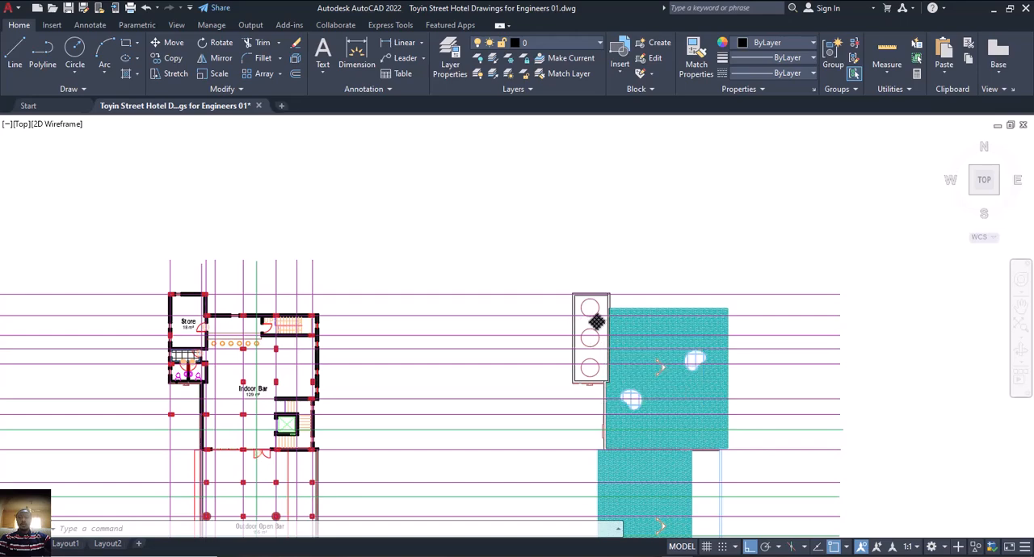
pyautogui.scroll(-2, 595, 322)
pyautogui.moveTo(595, 323); pyautogui.dragTo(613, 304, button='middle')
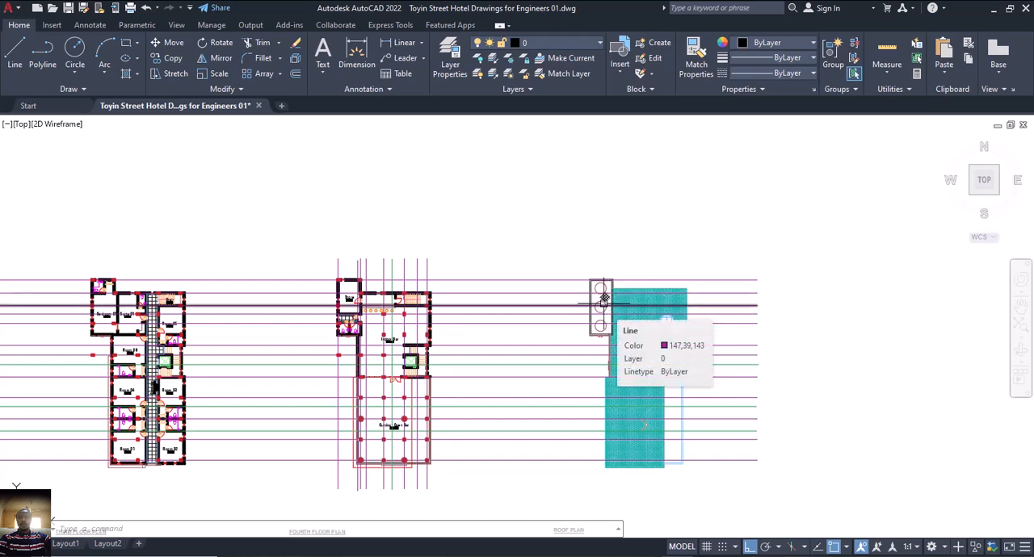
pyautogui.scroll(-2, 601, 299)
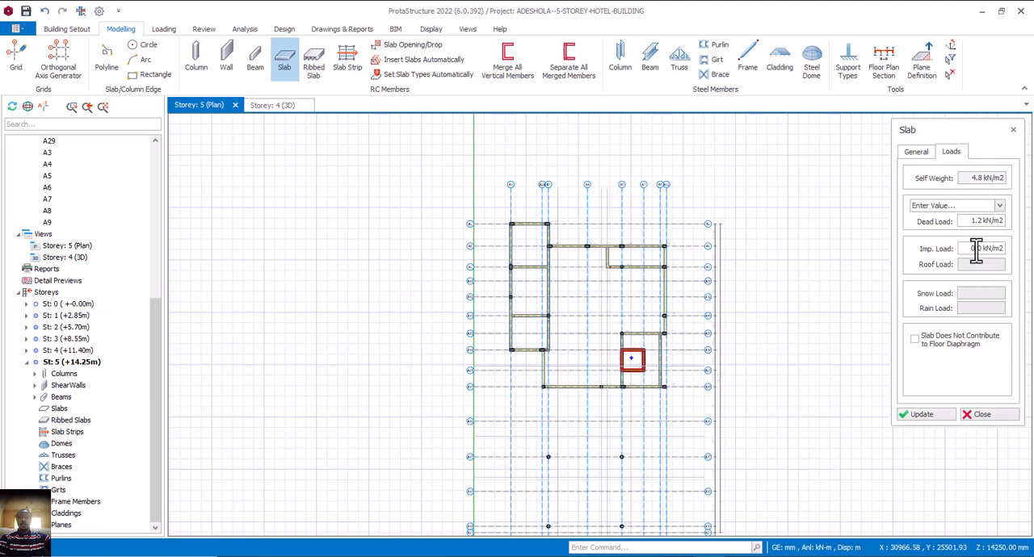
# Return to ProtaStructure, set the slab imposed load to 19.2 kN/m2 and place slabs in the three panels between axes A1 and A3.
pyautogui.moveTo(969, 249); pyautogui.dragTo(1008, 250)
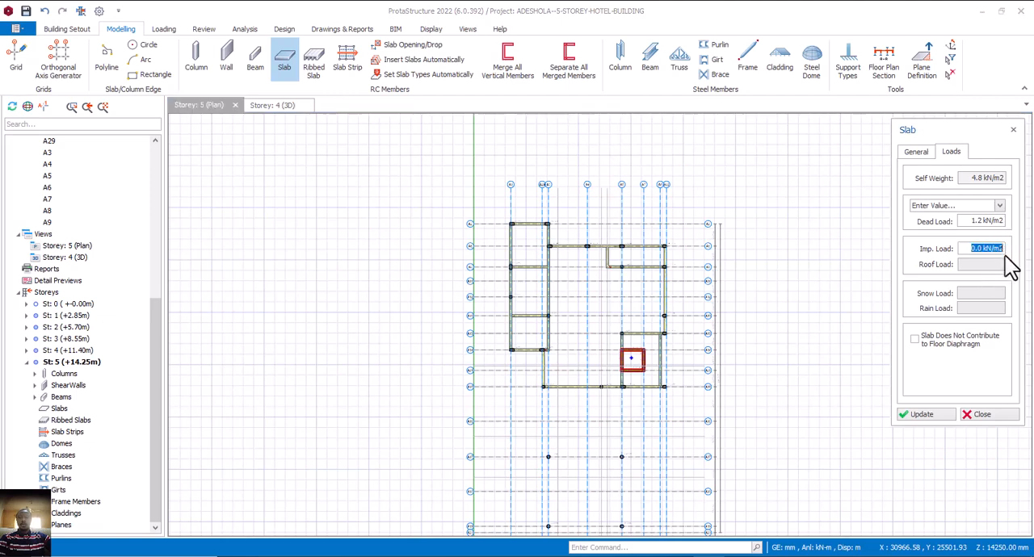
pyautogui.write('19.2')
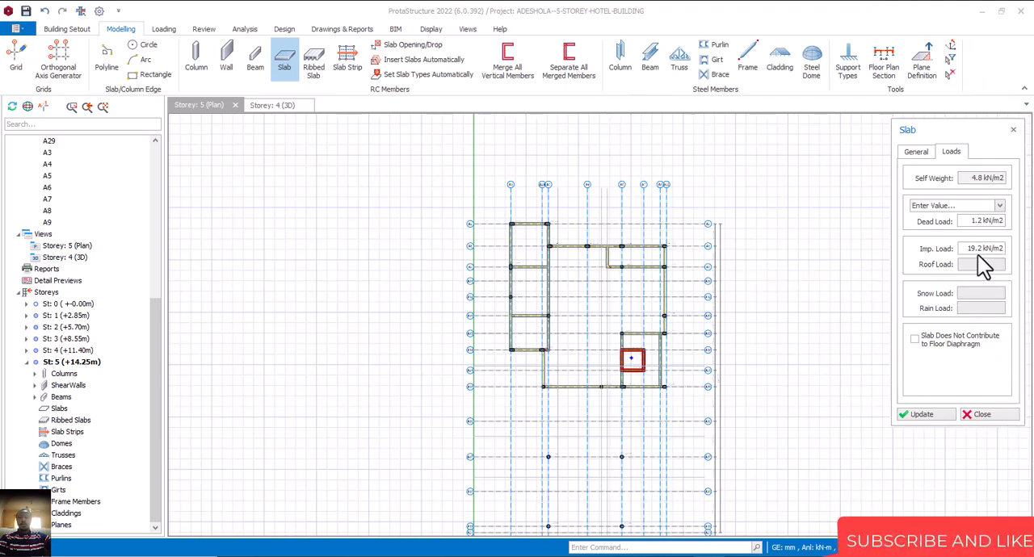
pyautogui.scroll(1, 533, 335)
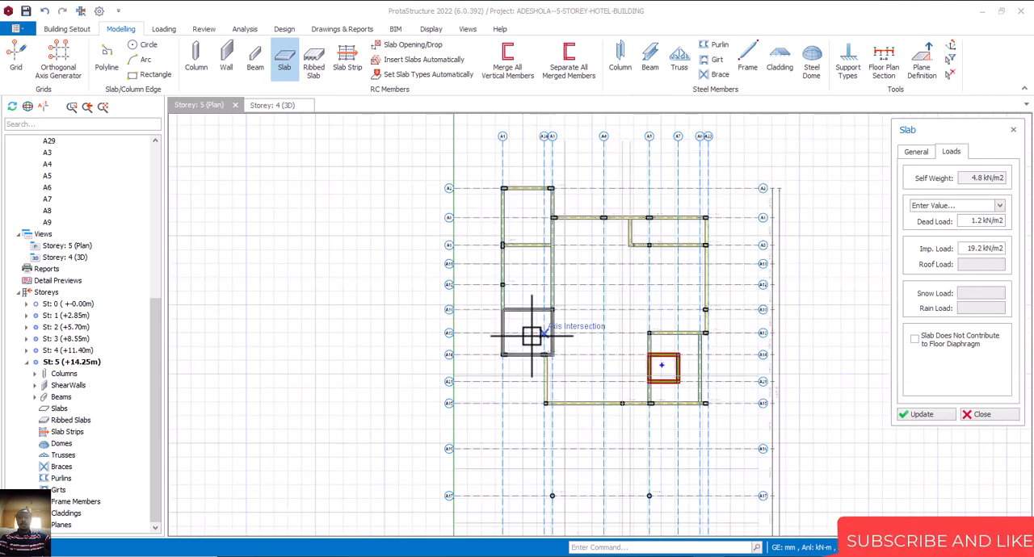
pyautogui.click(531, 317)
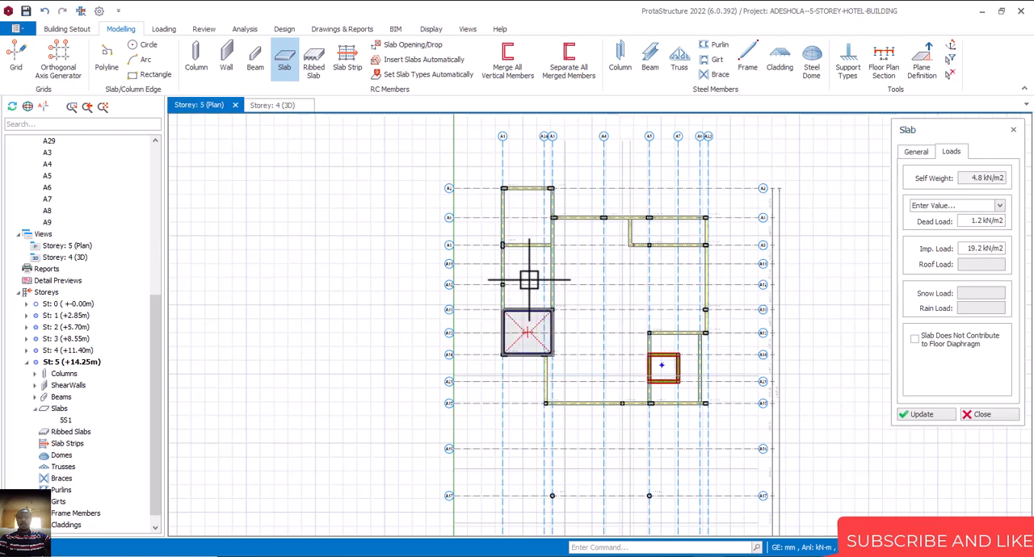
pyautogui.click(528, 275)
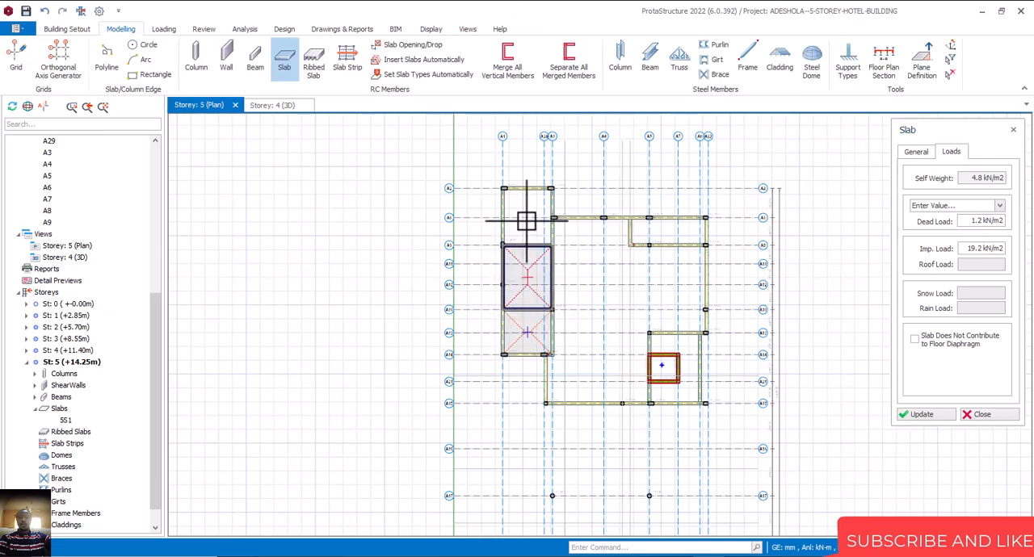
pyautogui.click(526, 221)
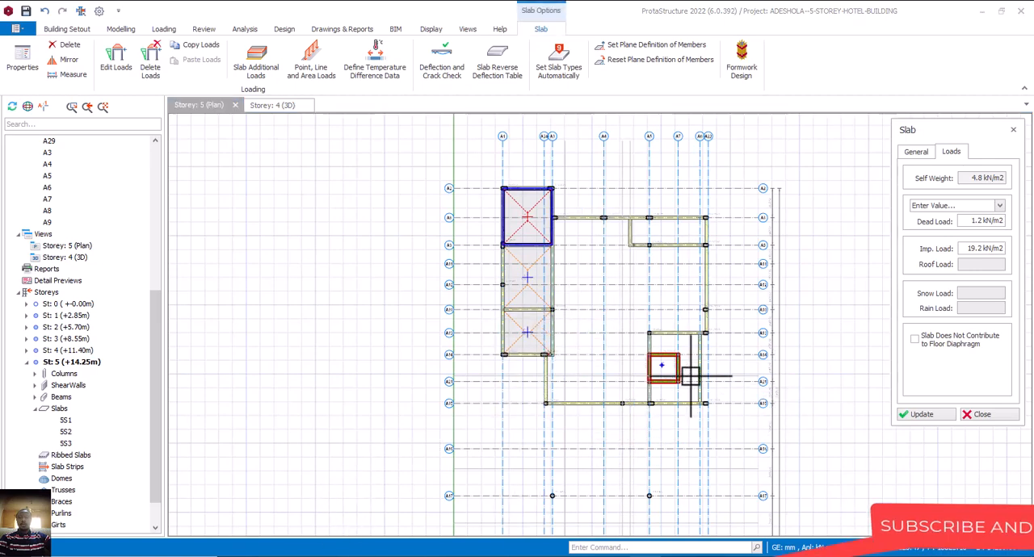
pyautogui.scroll(1, 539, 339)
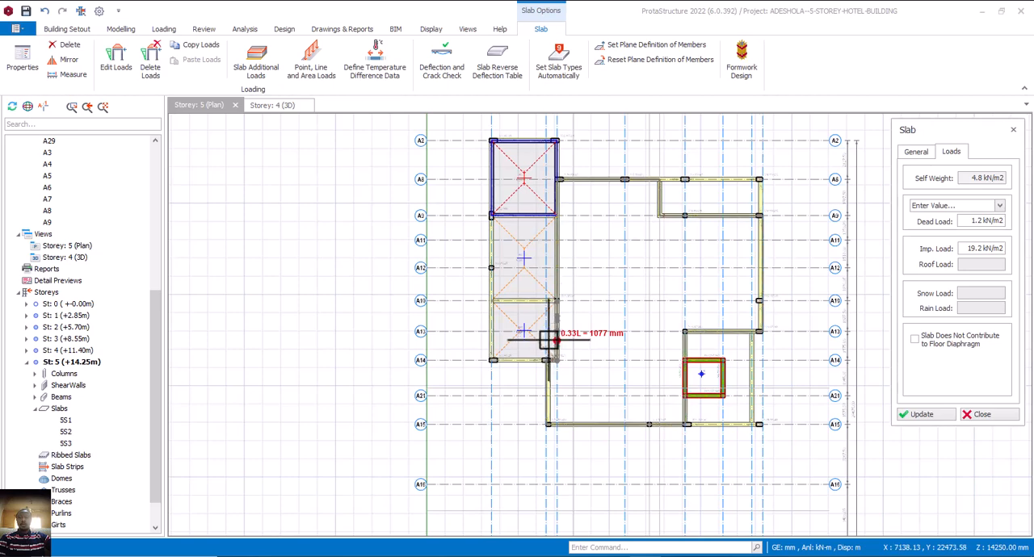
pyautogui.moveTo(573, 344); pyautogui.dragTo(586, 305, button='middle')
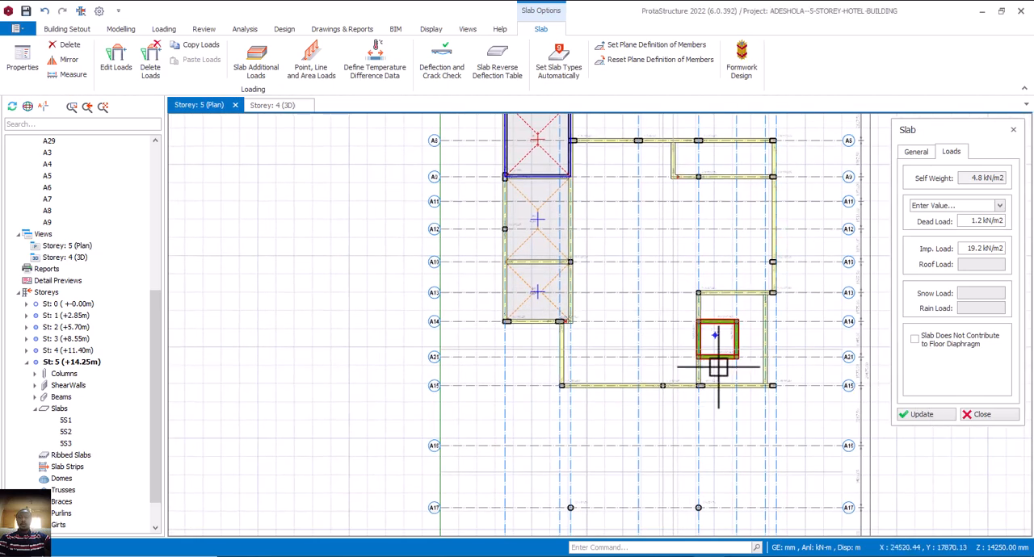
pyautogui.click(995, 417)
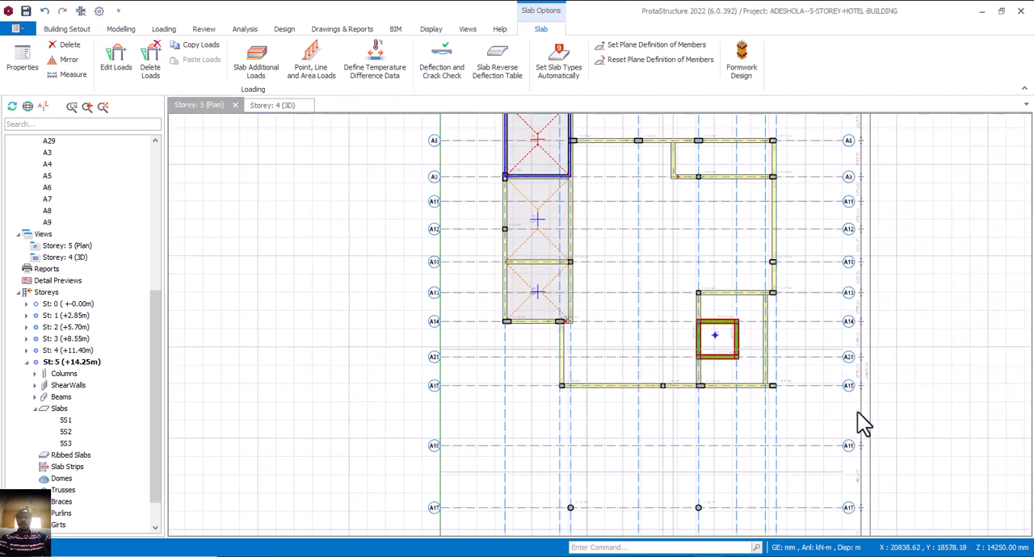
# Add a 200 mm beam-region slab over the walled core between axes A14 and A21, with dead and imposed loads of 0 kN/m2.
pyautogui.scroll(1, 540, 307)
pyautogui.scroll(3, 539, 307)
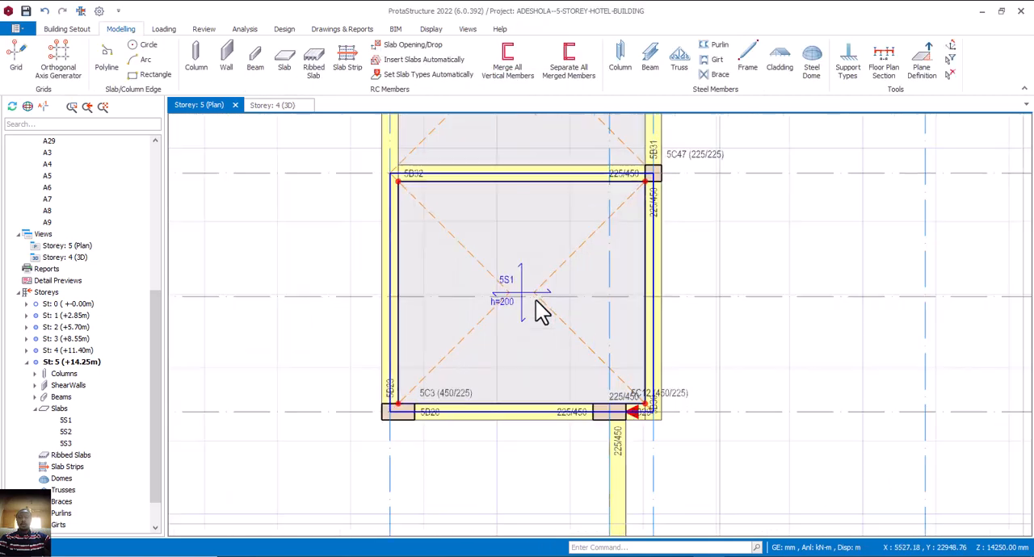
pyautogui.scroll(-5, 513, 323)
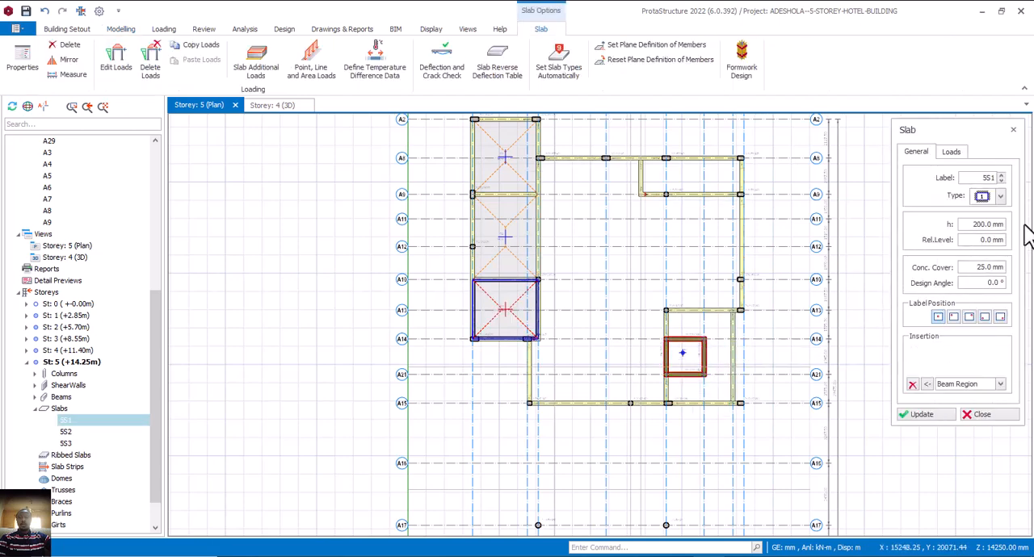
pyautogui.click(951, 153)
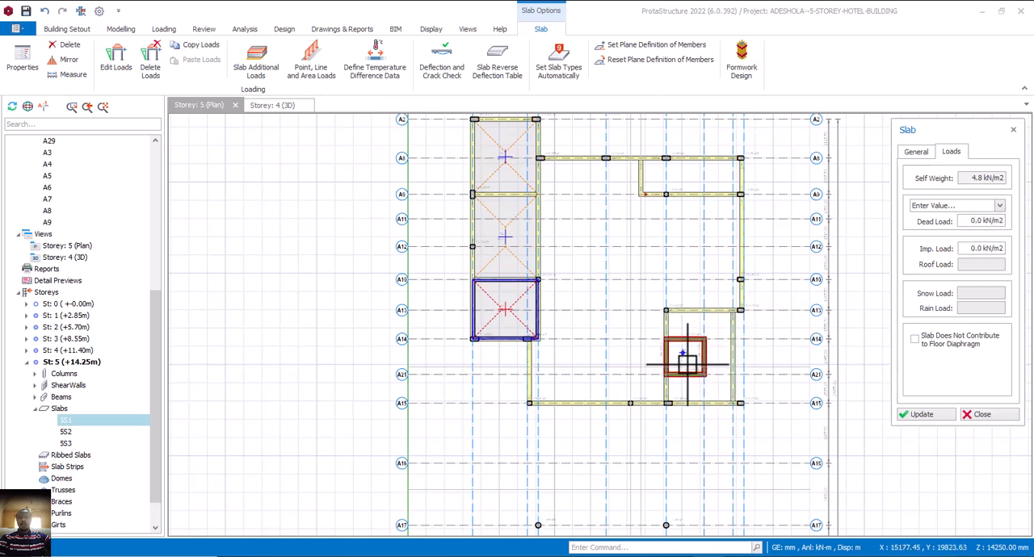
pyautogui.scroll(2, 682, 357)
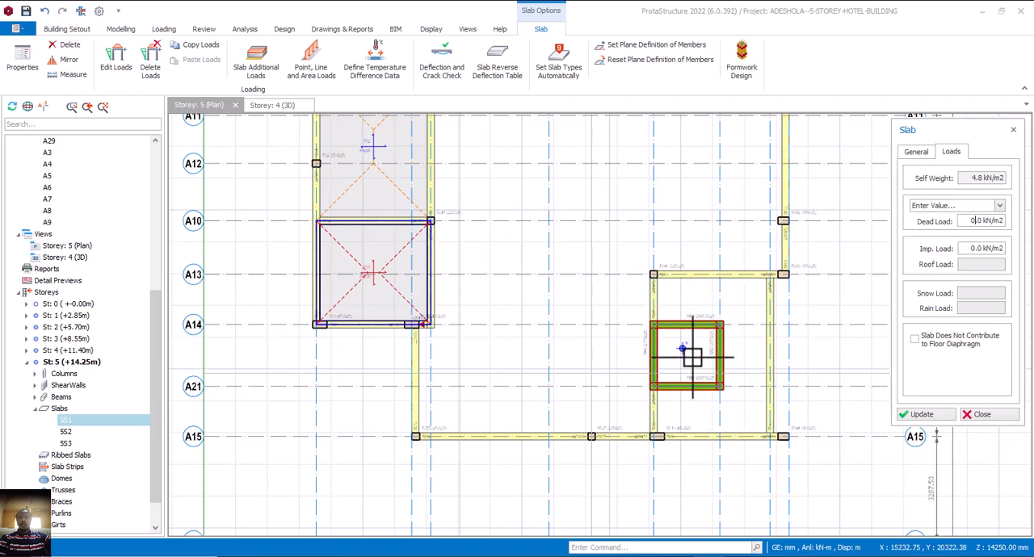
pyautogui.click(692, 356)
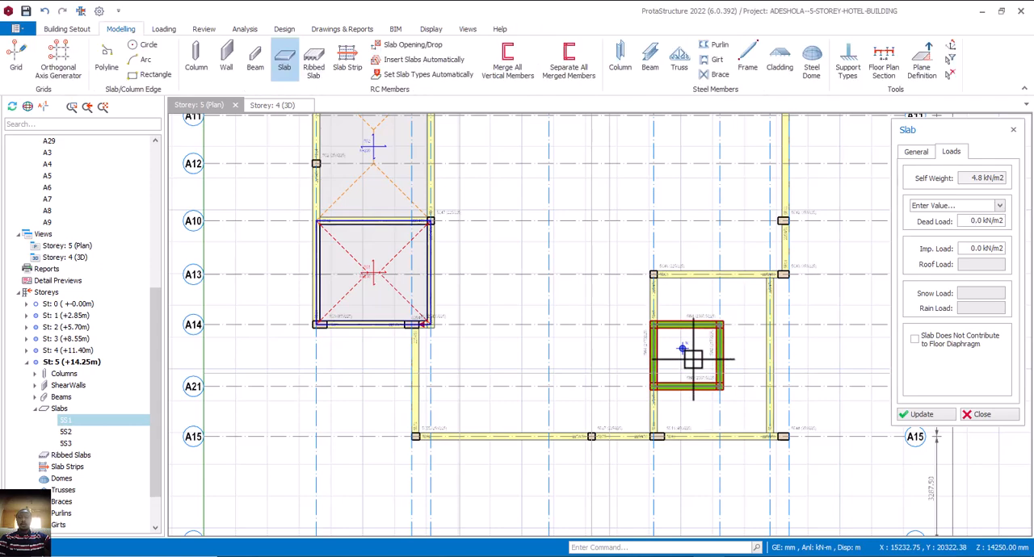
pyautogui.click(983, 415)
pyautogui.press('Escape')
pyautogui.scroll(-3, 760, 364)
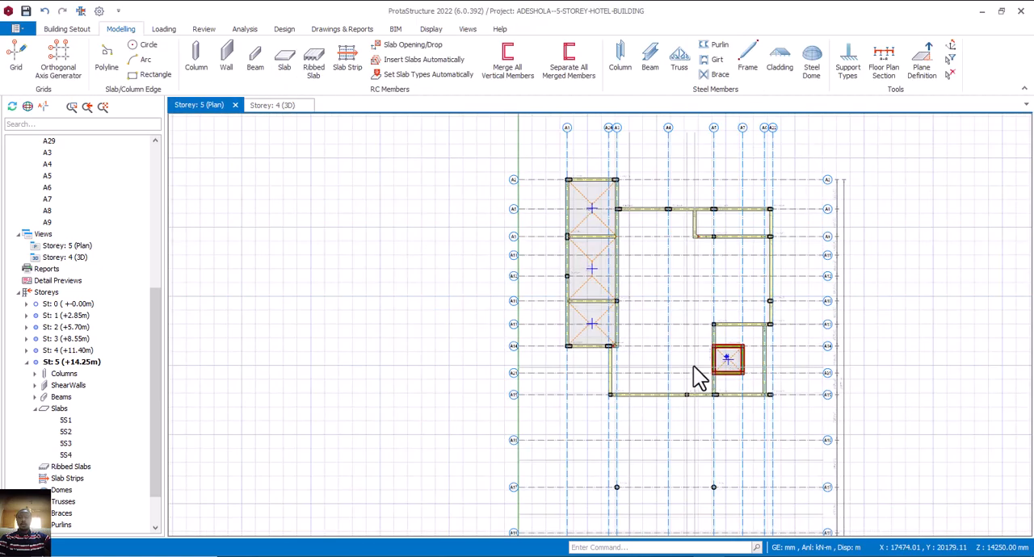
# Examine the storey 5 slabs, beams and walled core in the 3D model from several sides.
pyautogui.click(273, 105)
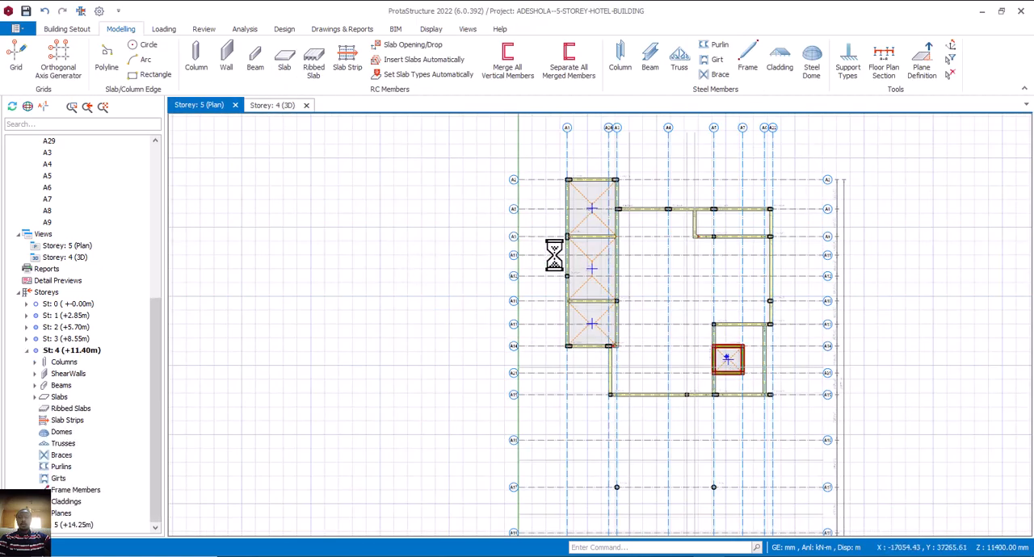
pyautogui.scroll(2, 809, 259)
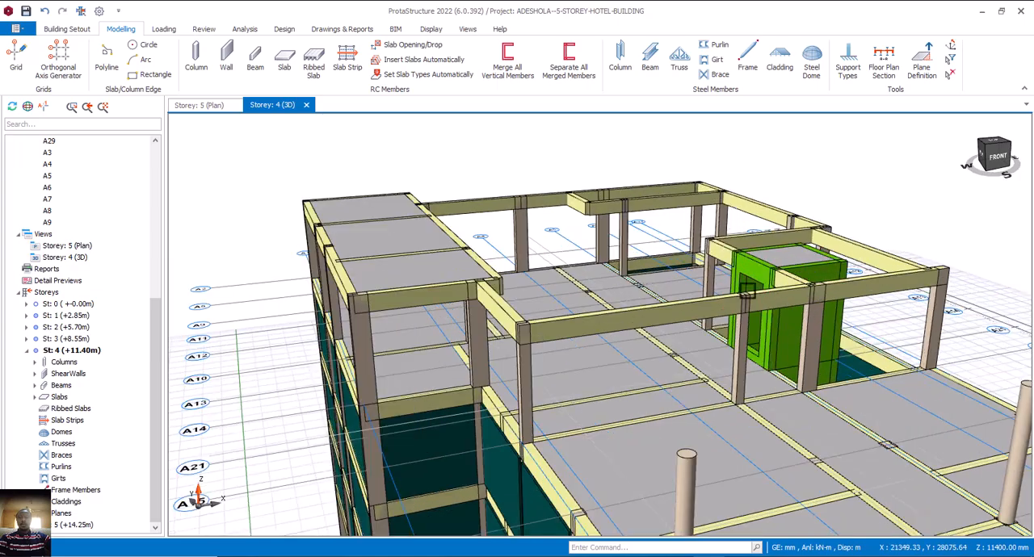
pyautogui.moveTo(750, 300); pyautogui.dragTo(798, 335, button='middle')
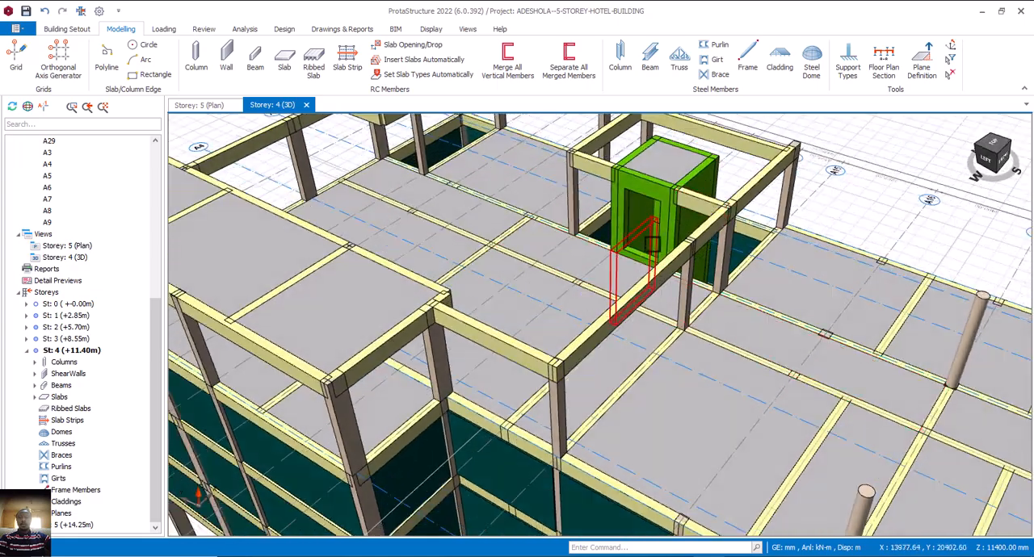
pyautogui.scroll(-2, 680, 278)
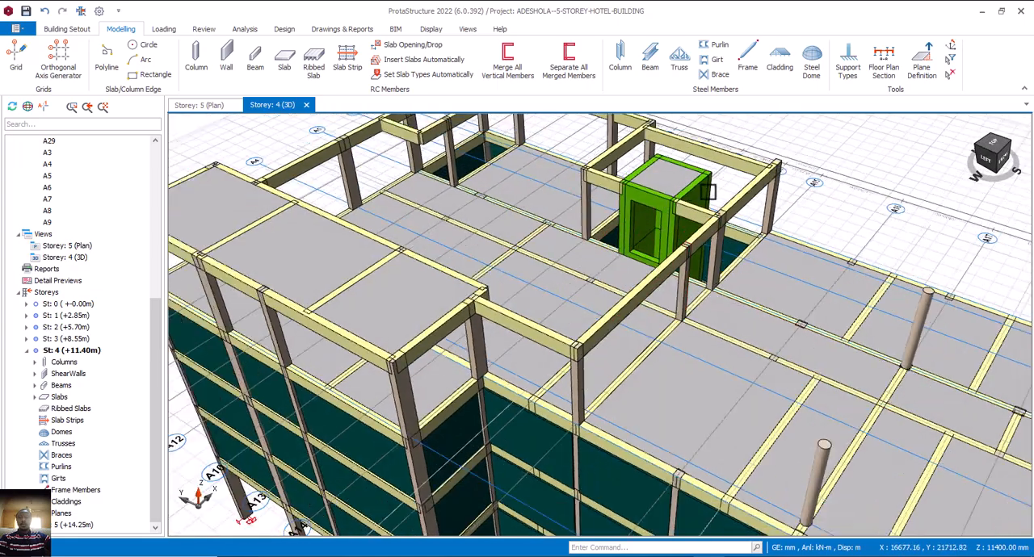
pyautogui.scroll(-2, 715, 312)
pyautogui.moveTo(769, 354); pyautogui.dragTo(670, 323, button='middle')
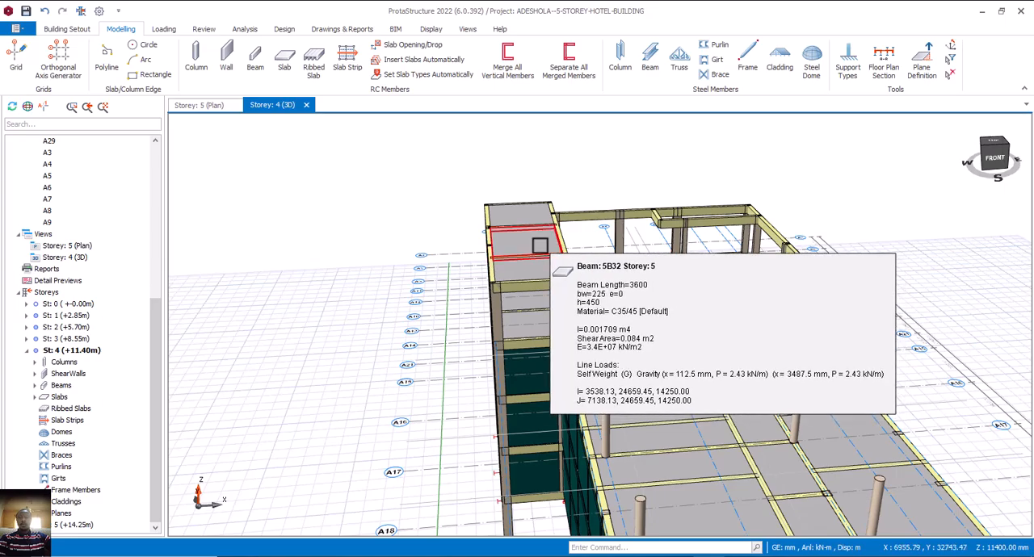
pyautogui.moveTo(546, 255); pyautogui.dragTo(563, 295, button='middle')
pyautogui.moveTo(600, 347); pyautogui.dragTo(588, 330, button='middle')
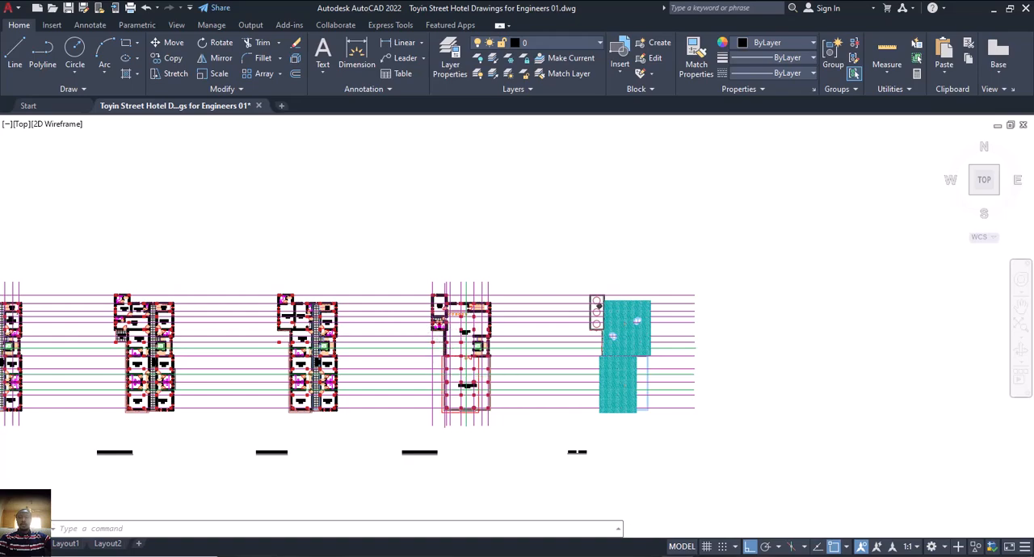
# Switch to AutoCAD and compare the fourth floor plan's walls with the roof plan.
pyautogui.scroll(10, 515, 421)
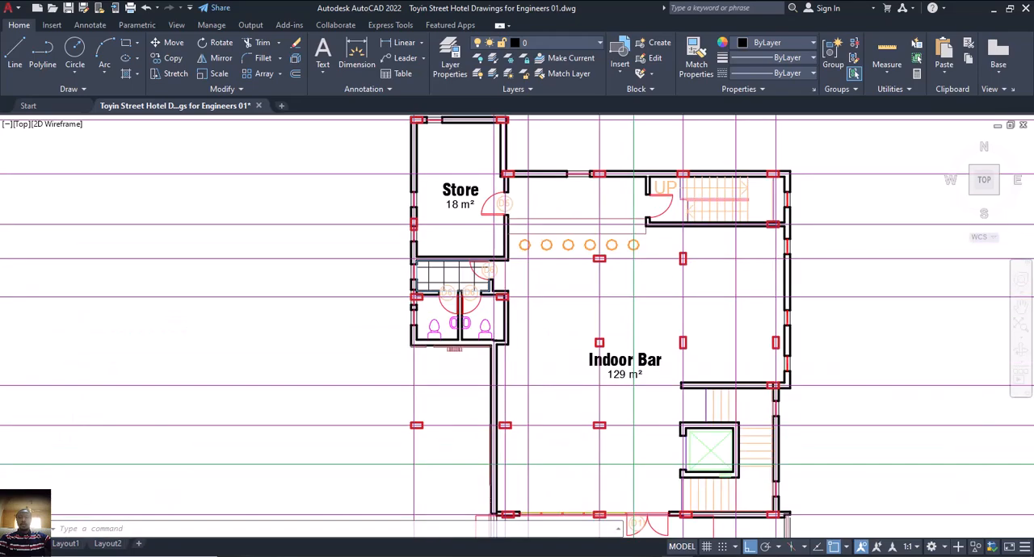
pyautogui.scroll(-10, 560, 429)
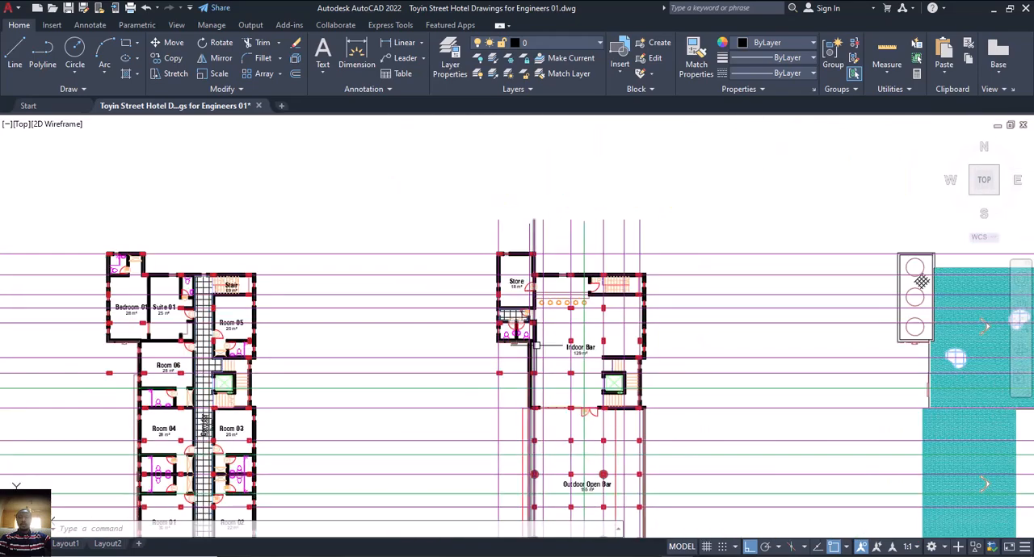
pyautogui.moveTo(560, 429); pyautogui.dragTo(560, 398, button='middle')
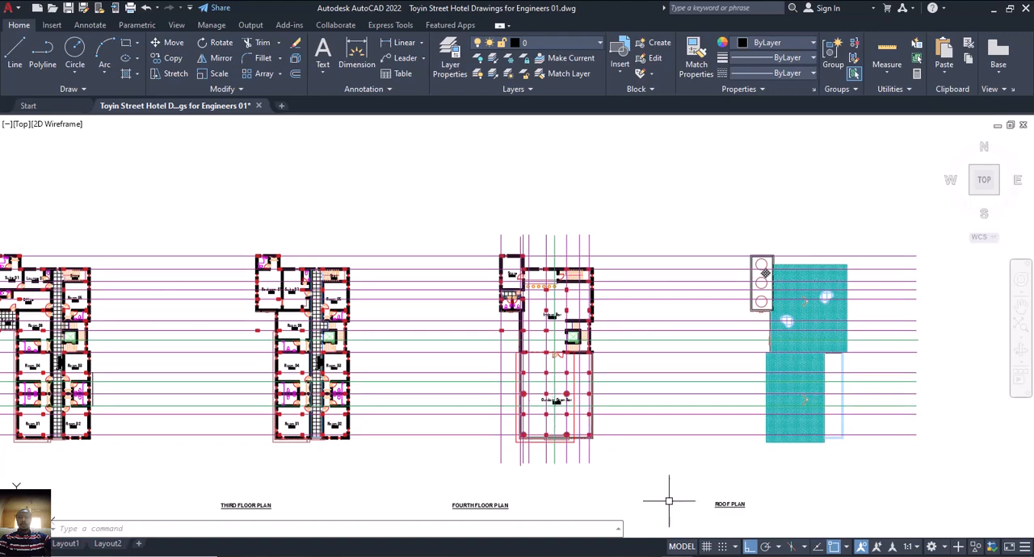
pyautogui.scroll(5, 516, 297)
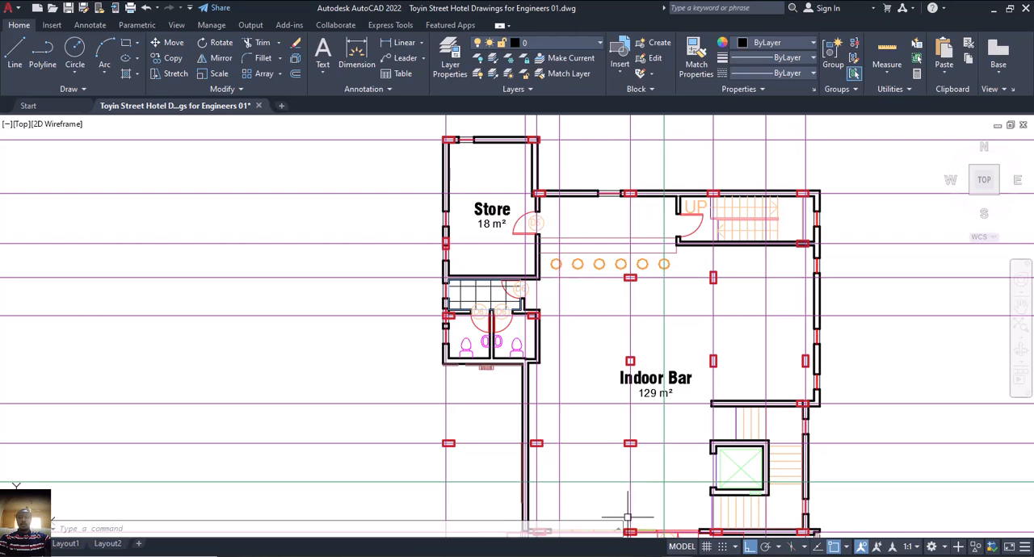
# Return to ProtaStructure and display the plan of storey 4.
pyautogui.click(662, 555)
pyautogui.moveTo(681, 388); pyautogui.dragTo(664, 404, button='middle')
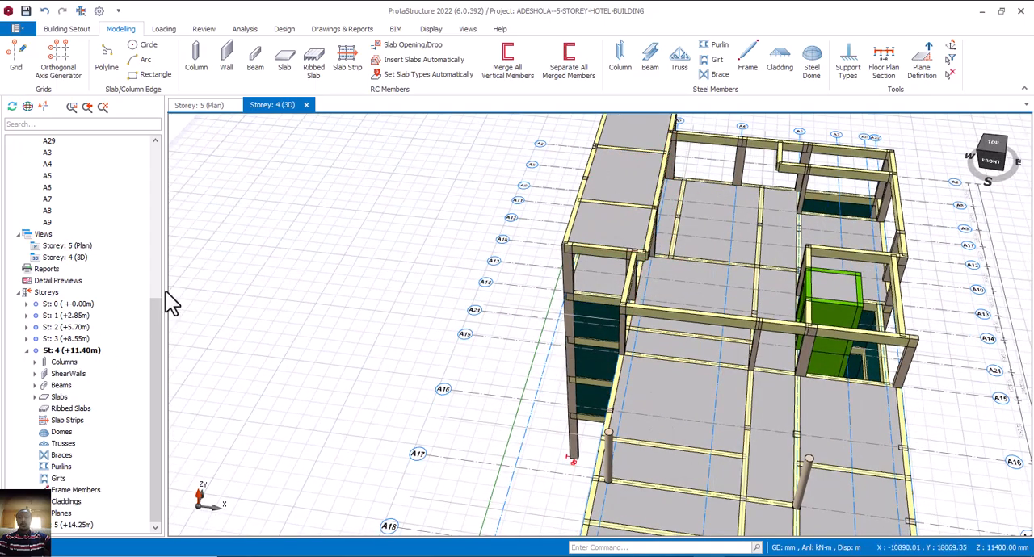
pyautogui.click(202, 105)
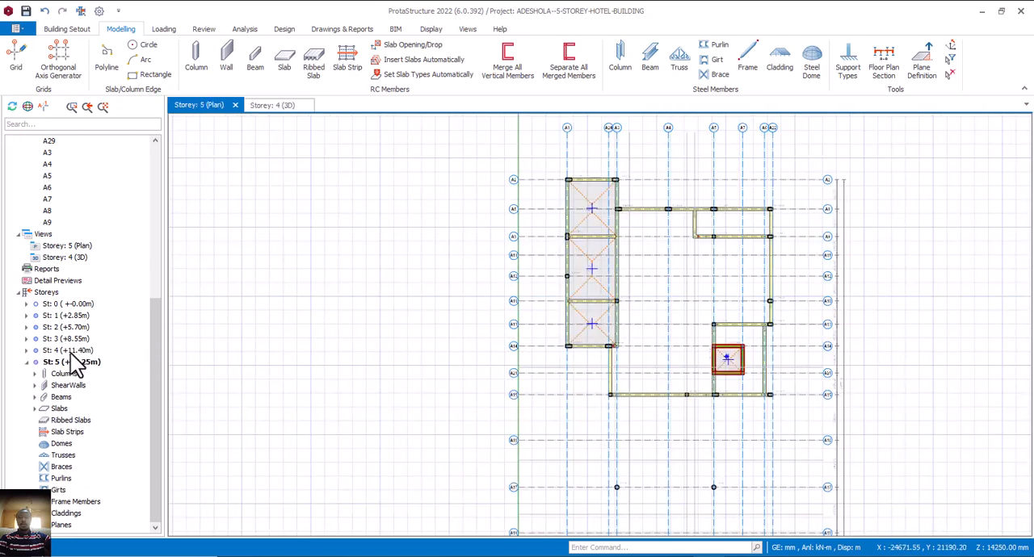
pyautogui.click(70, 350)
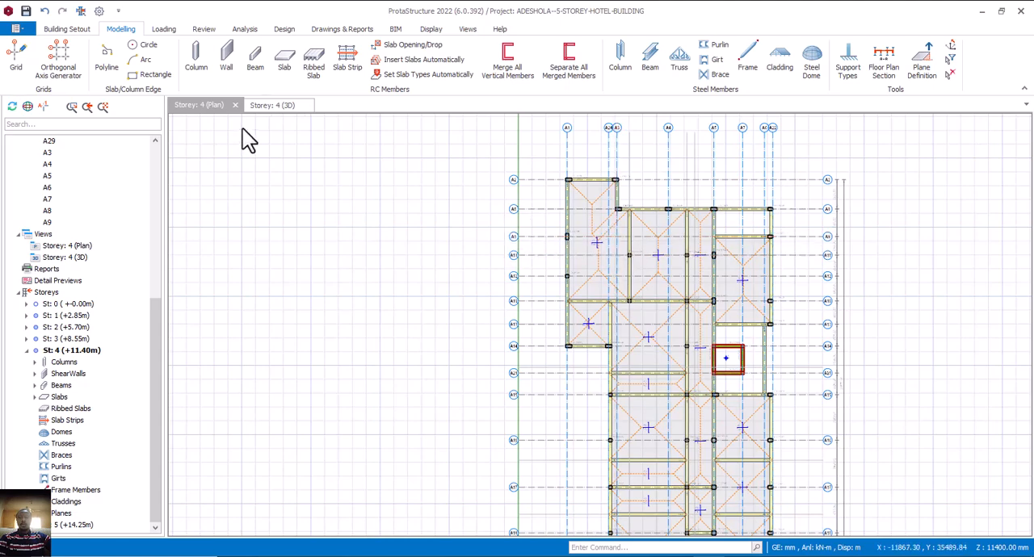
# Add a slab line load with 8.328 kN/m dead load at start and end along axis A3, from axis A8 to axis A10.
pyautogui.click(165, 29)
pyautogui.click(567, 61)
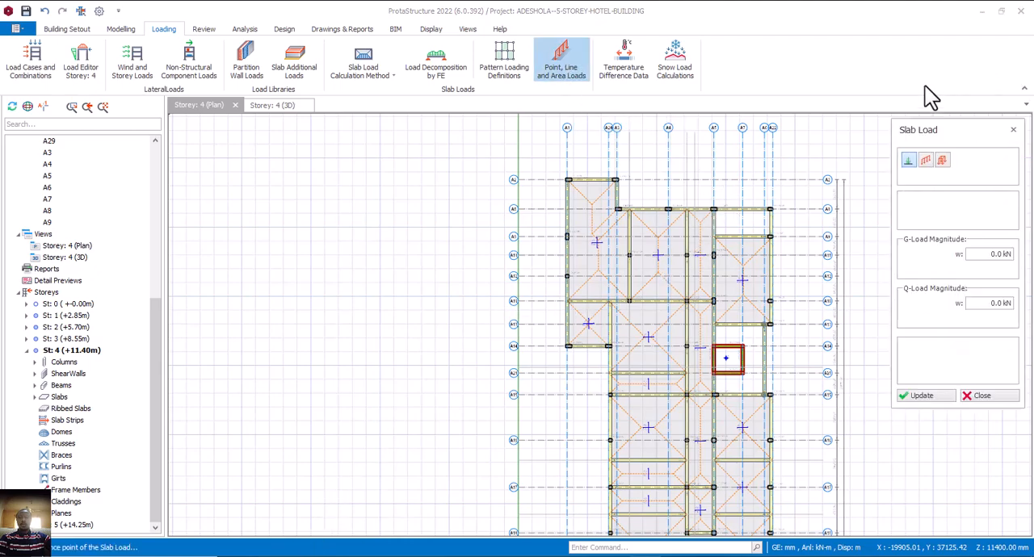
pyautogui.click(925, 161)
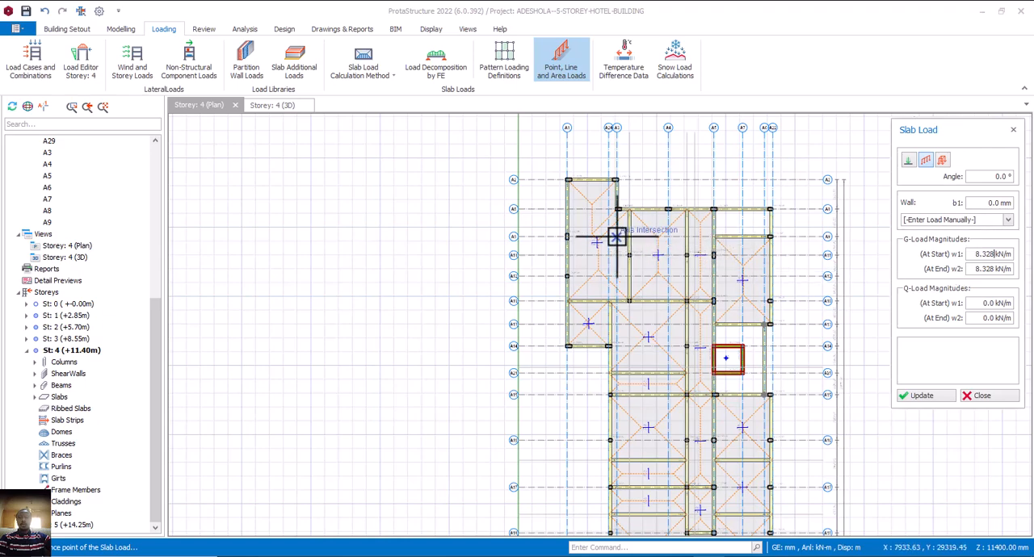
pyautogui.scroll(2, 617, 235)
pyautogui.click(619, 196)
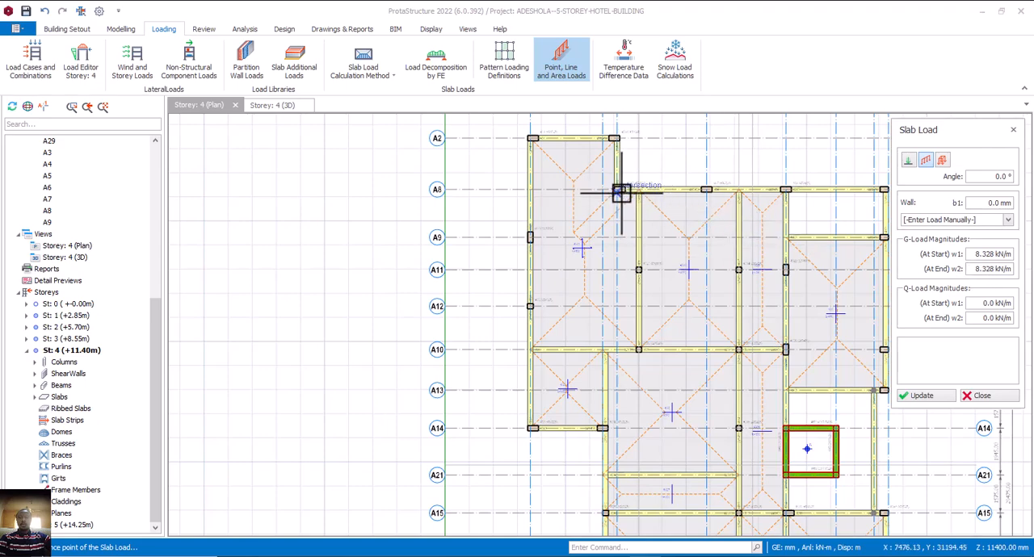
pyautogui.scroll(2, 619, 191)
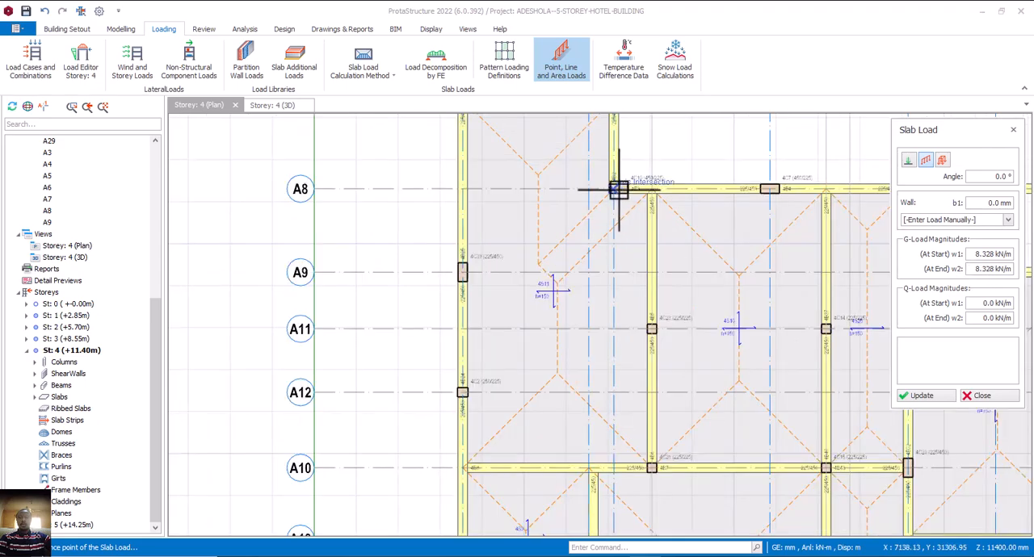
pyautogui.click(619, 191)
pyautogui.scroll(-2, 620, 247)
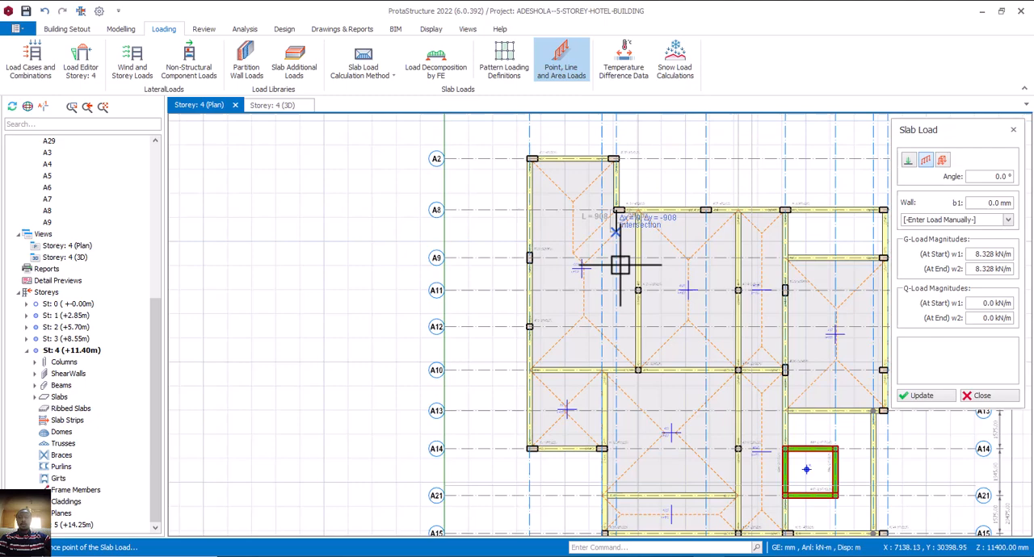
pyautogui.scroll(2, 617, 369)
pyautogui.click(616, 371)
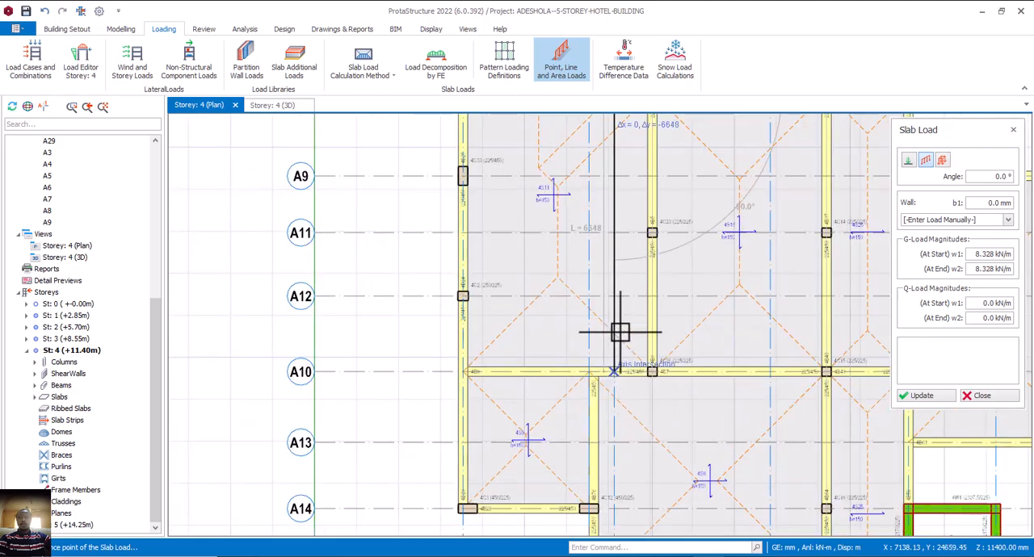
pyautogui.scroll(-4, 621, 329)
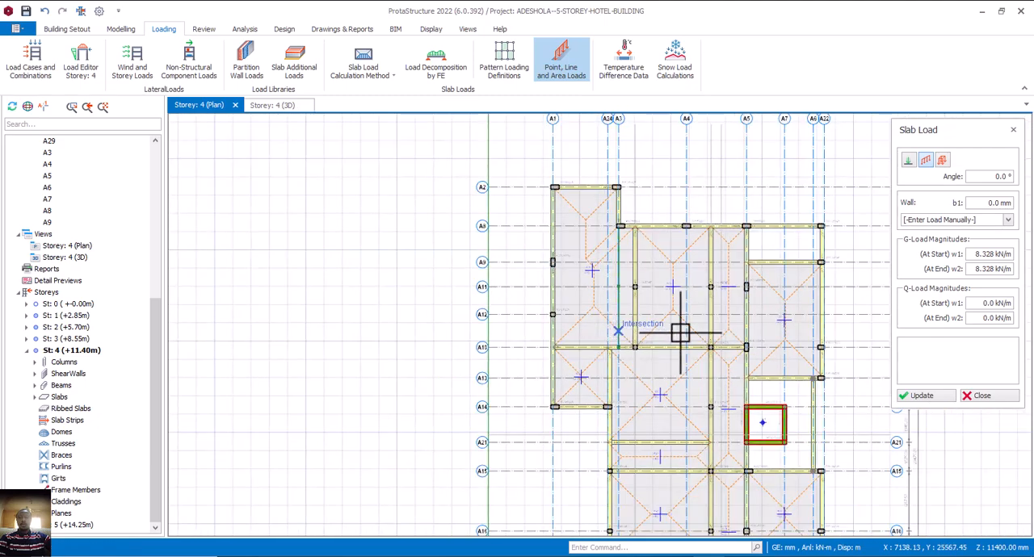
pyautogui.press('Escape')
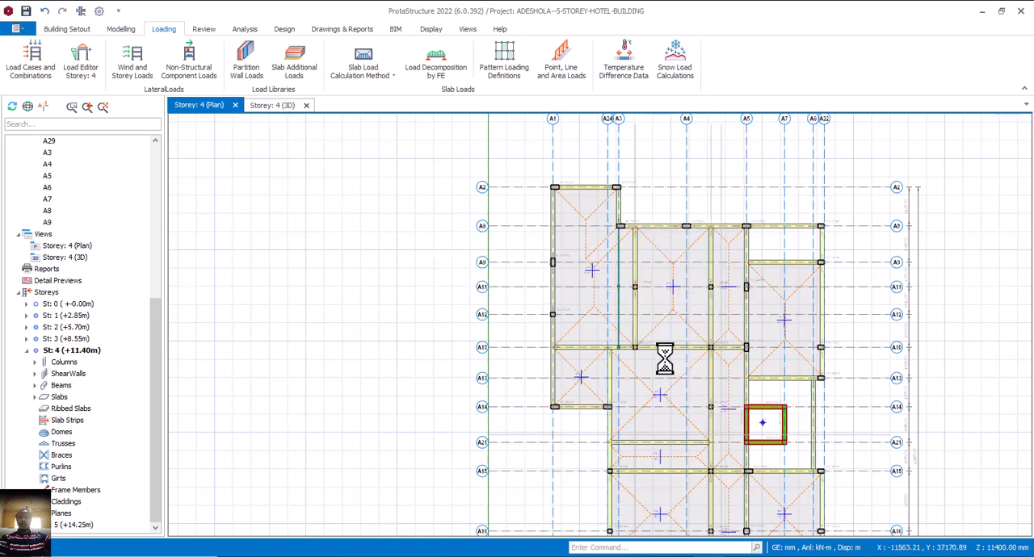
# Inspect the new line load in the 3D model from opposite sides and view the storey 5 plan.
pyautogui.moveTo(723, 334); pyautogui.dragTo(693, 304, button='middle')
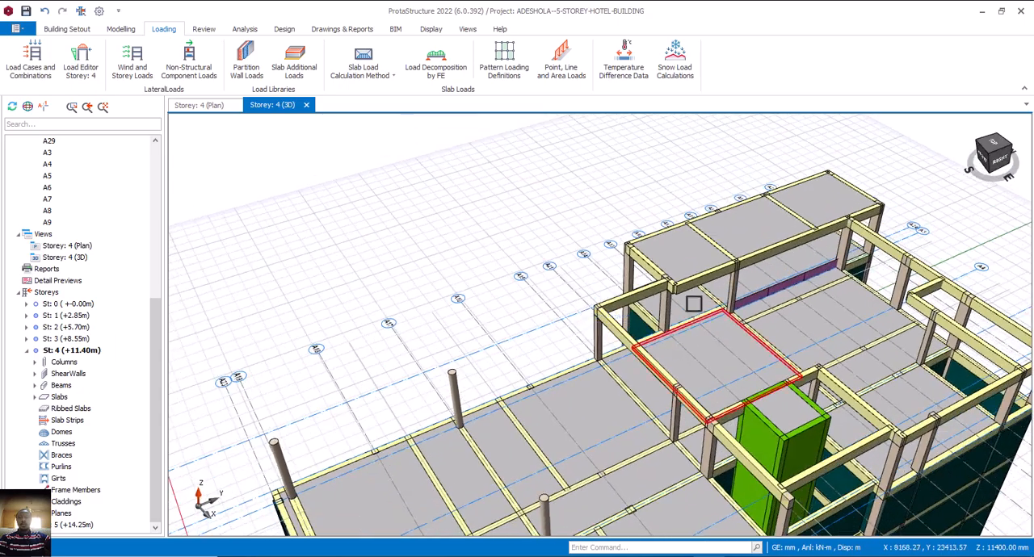
pyautogui.moveTo(786, 337); pyautogui.dragTo(436, 365, button='middle')
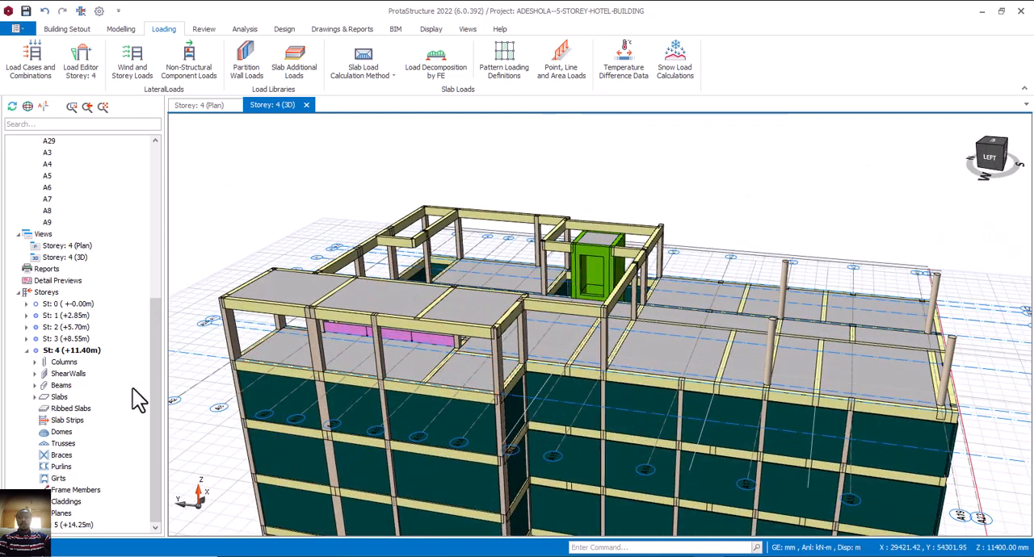
pyautogui.click(200, 107)
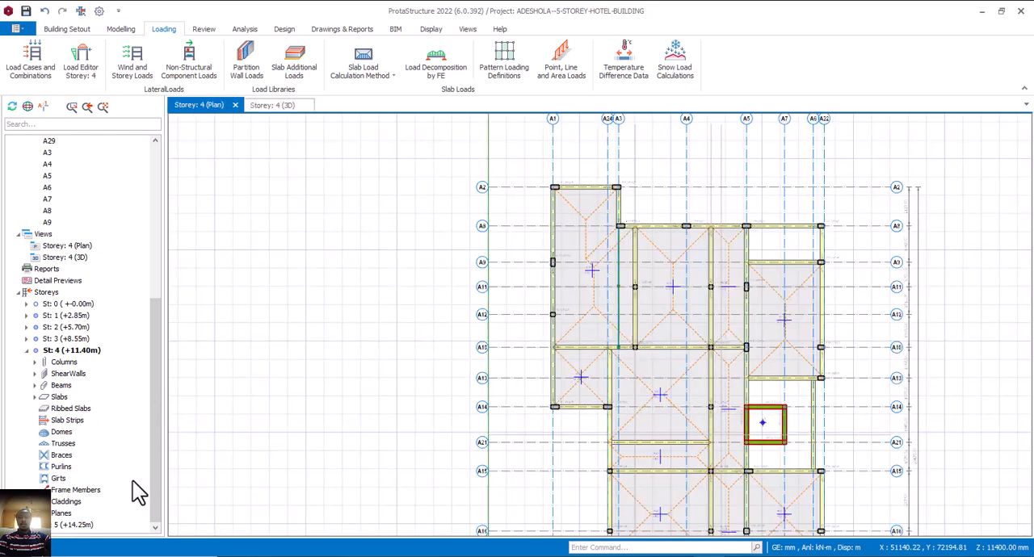
pyautogui.doubleClick(83, 525)
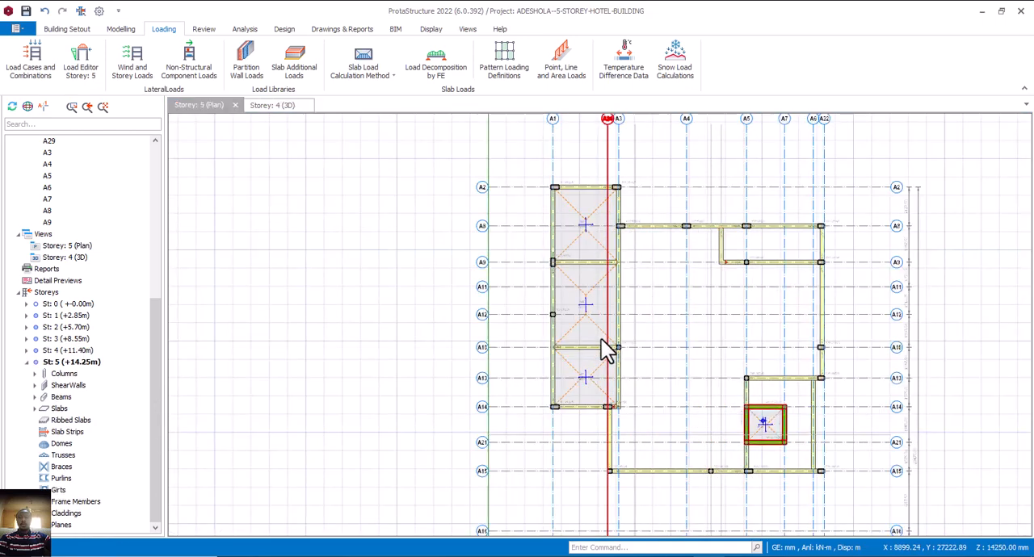
pyautogui.scroll(-2, 604, 360)
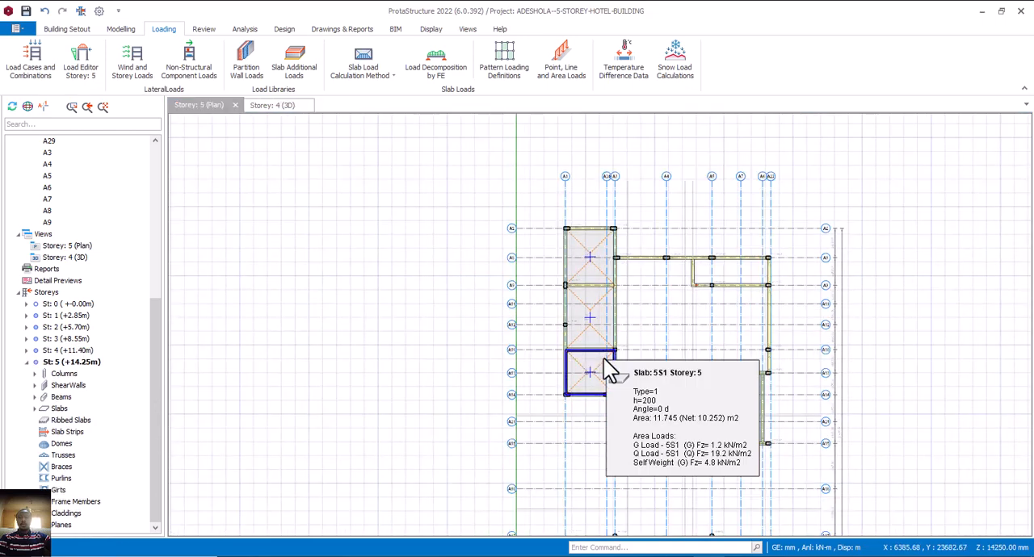
# Switch to AutoCAD and examine the walls around the store, toilets and indoor bar on the fourth floor plan.
pyautogui.click(649, 556)
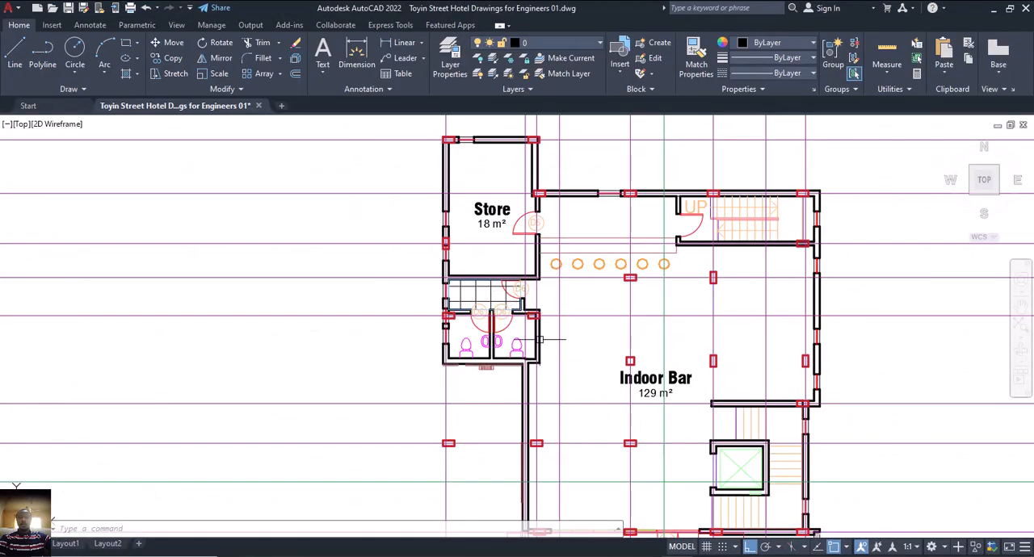
pyautogui.moveTo(495, 292); pyautogui.dragTo(532, 321, button='middle')
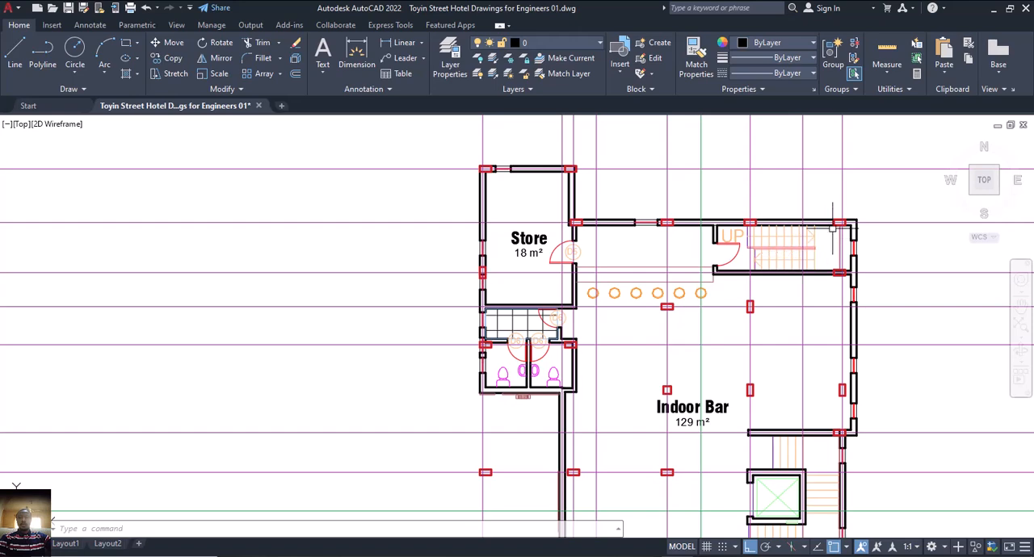
pyautogui.scroll(-2, 709, 288)
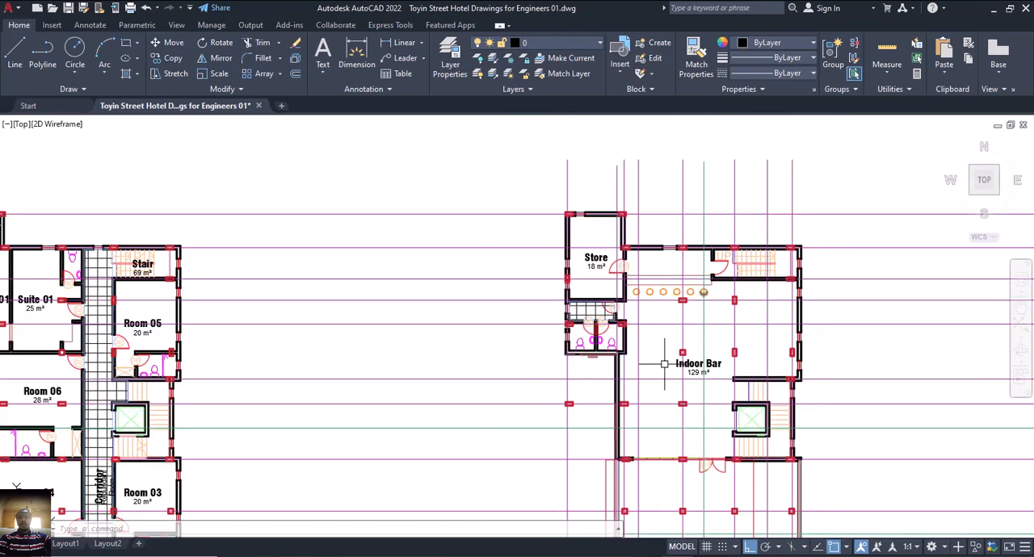
# Return to ProtaStructure, reopen the storey 4 plan and read the properties of the line load on axis A3.
pyautogui.moveTo(712, 555)
pyautogui.click(691, 492)
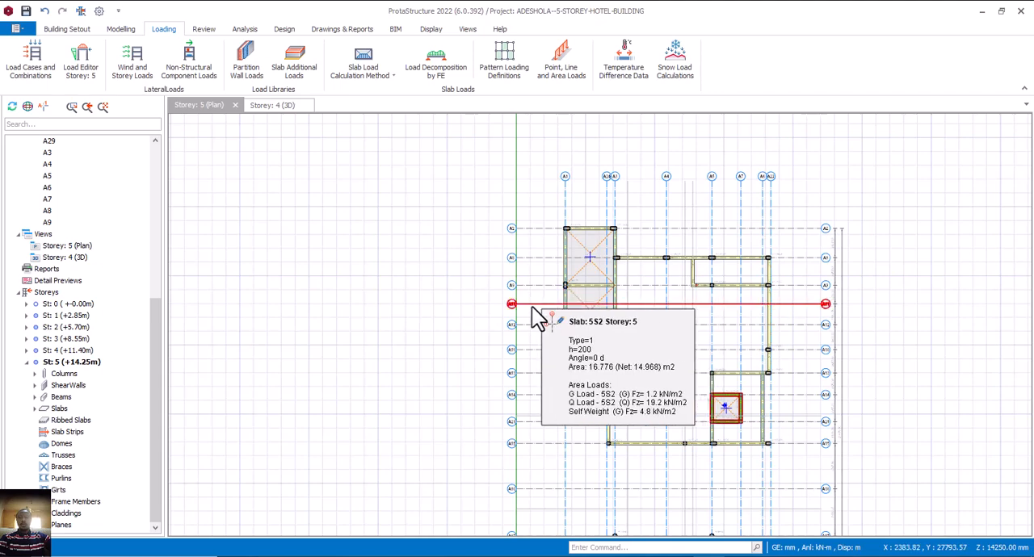
pyautogui.scroll(2, 533, 316)
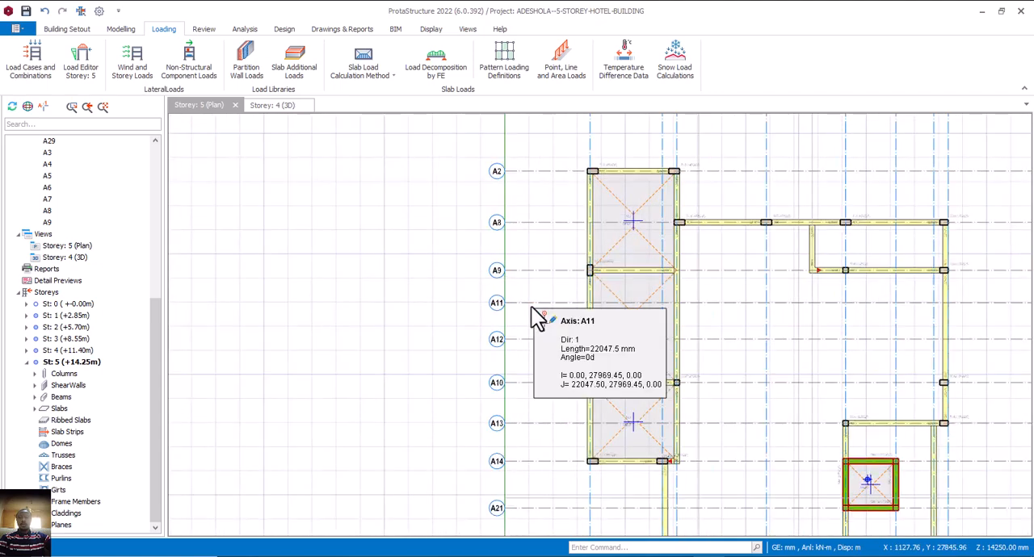
pyautogui.doubleClick(70, 350)
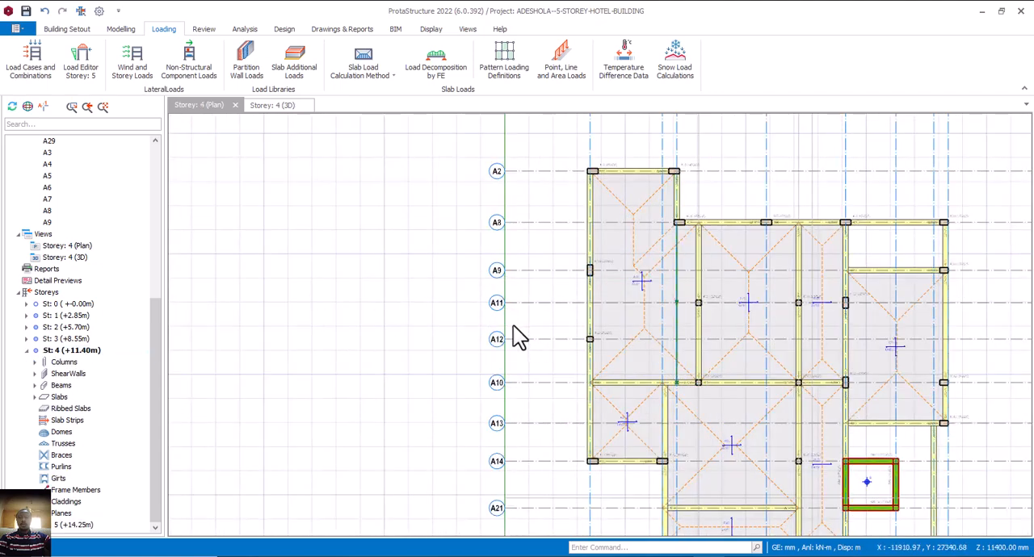
pyautogui.moveTo(678, 320)
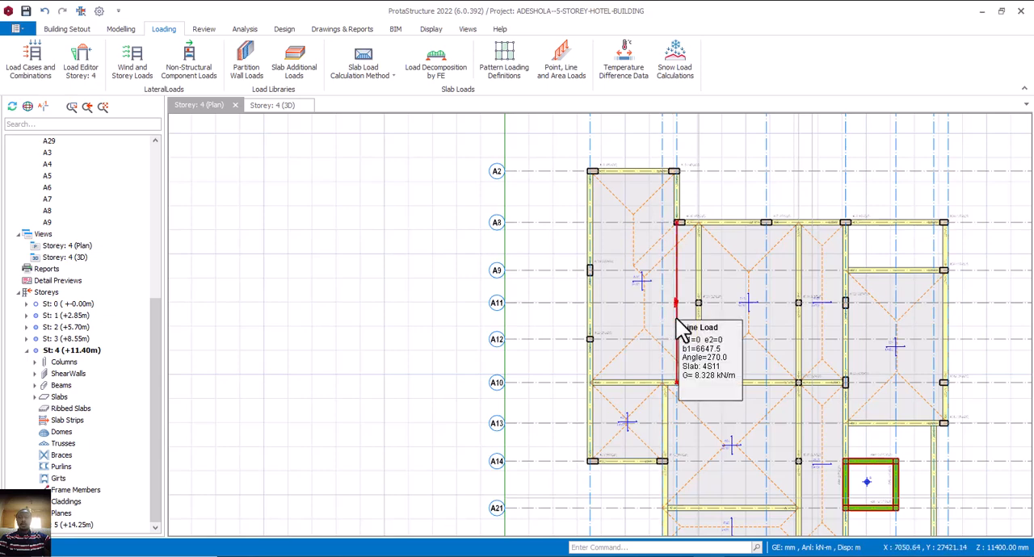
# Add slab line loads with 8.328 kN/m dead load at start and end along axis A11, from the outer beam to axis A3 and on to column 4C23.
pyautogui.click(563, 69)
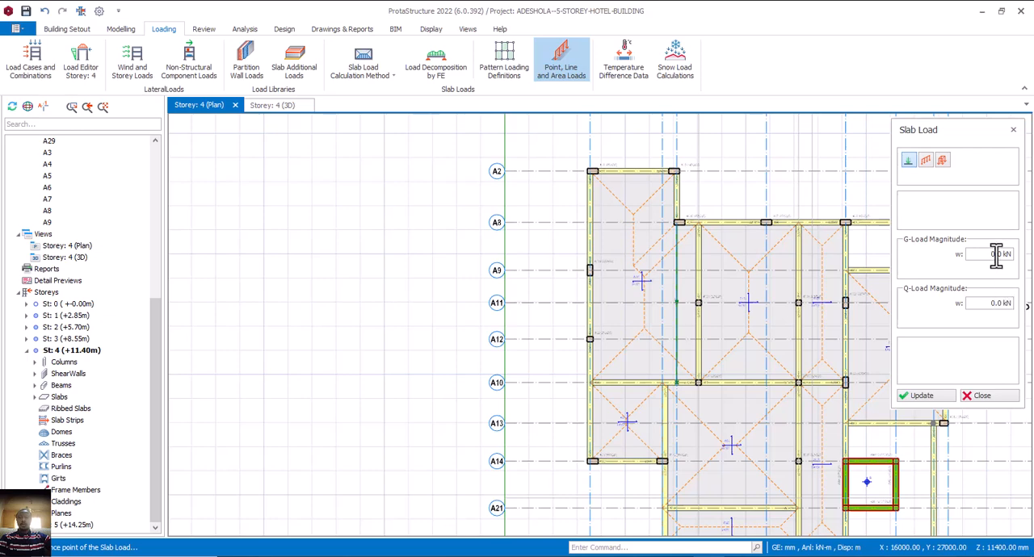
pyautogui.click(925, 160)
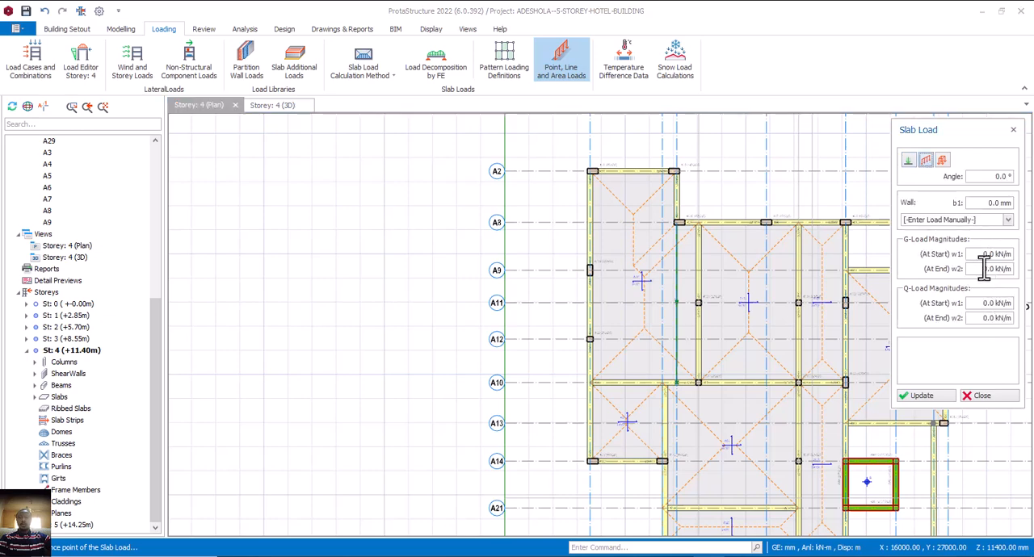
pyautogui.click(1009, 257)
pyautogui.write('8.32')
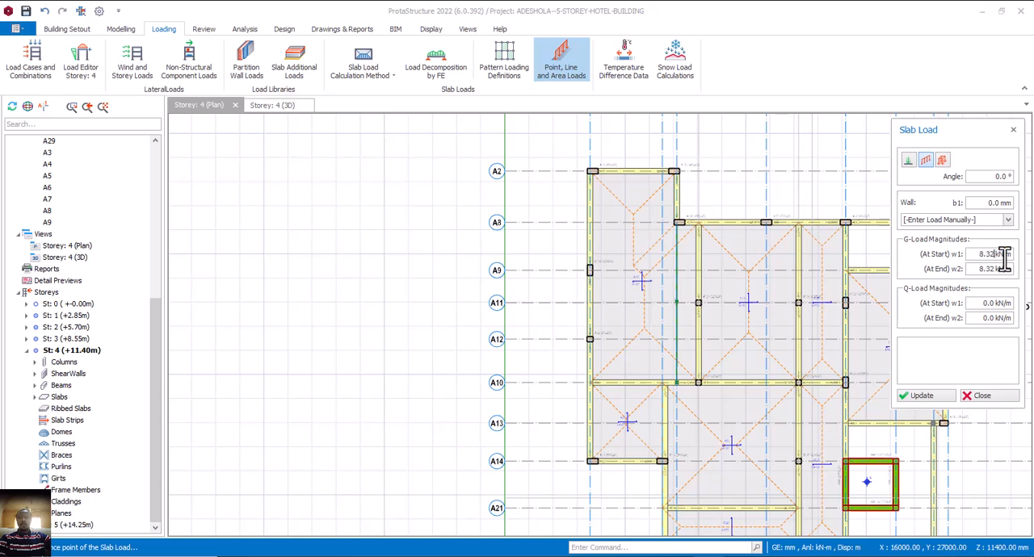
pyautogui.write('8')
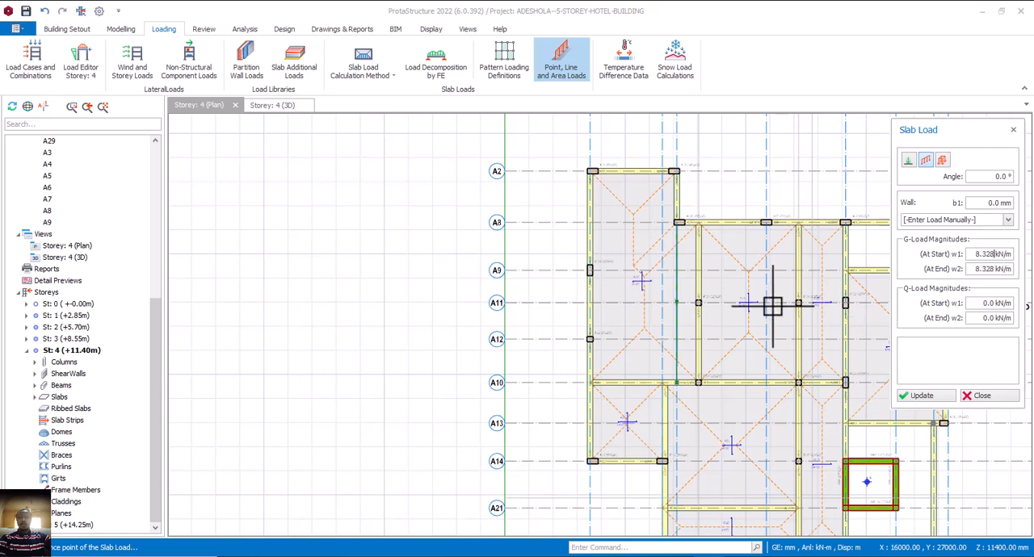
pyautogui.click(594, 303)
pyautogui.scroll(3, 675, 303)
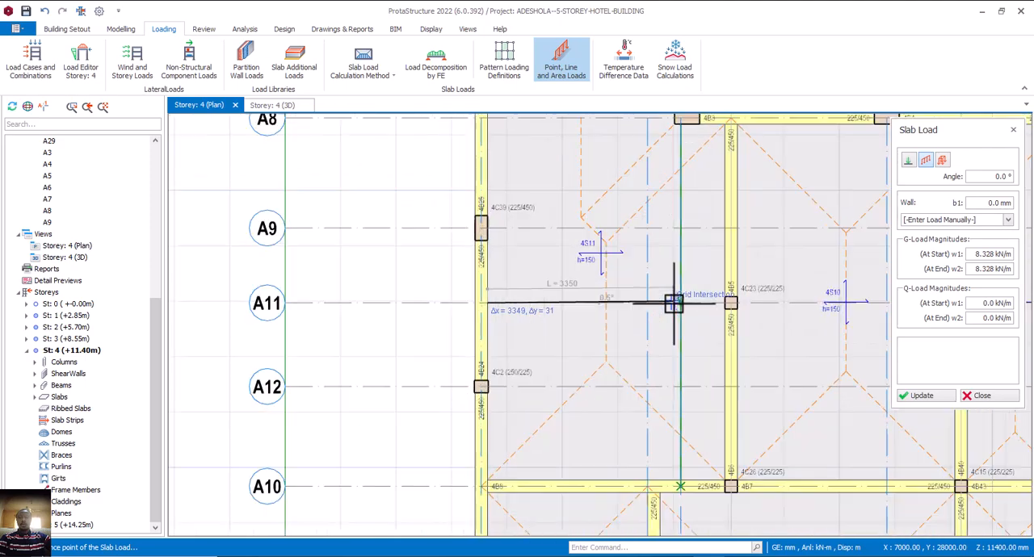
pyautogui.click(678, 302)
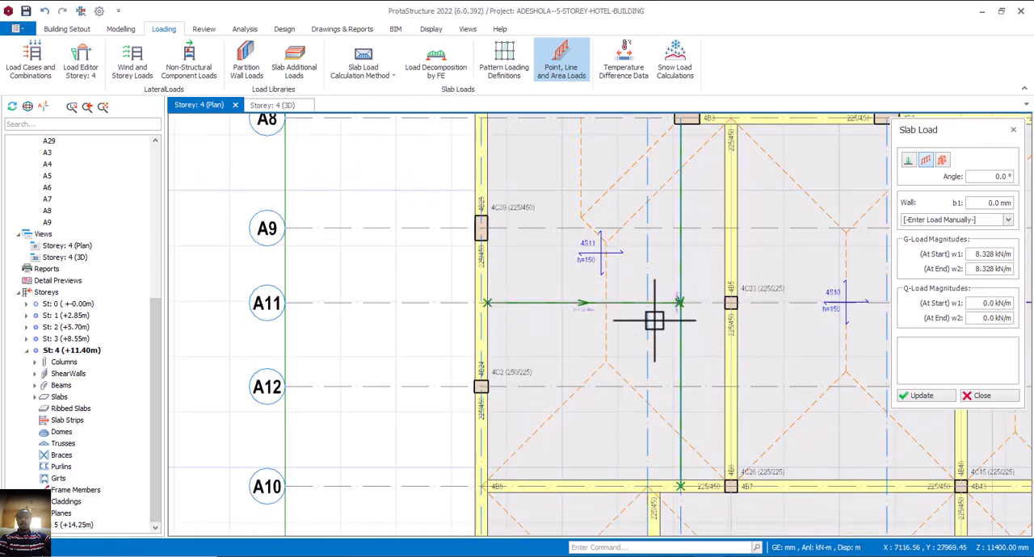
pyautogui.click(724, 302)
pyautogui.scroll(-2, 635, 323)
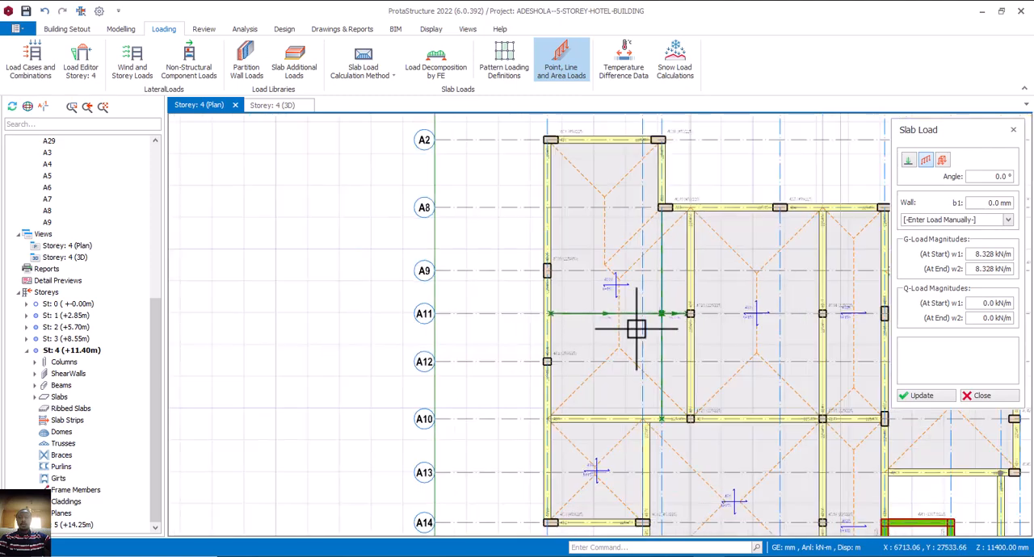
pyautogui.press('Escape')
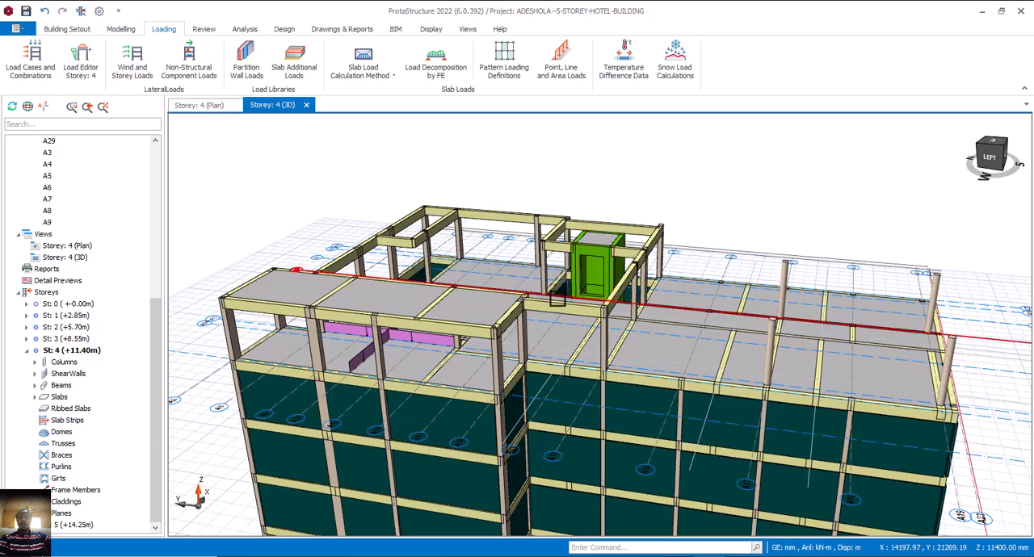
# Inspect the new axis A11 line loads in the storey 4 3D model from several angles.
pyautogui.scroll(-4, 533, 312)
pyautogui.moveTo(559, 327); pyautogui.dragTo(670, 349, button='middle')
pyautogui.moveTo(648, 329); pyautogui.dragTo(614, 331, button='middle')
pyautogui.moveTo(543, 329); pyautogui.dragTo(522, 262, button='middle')
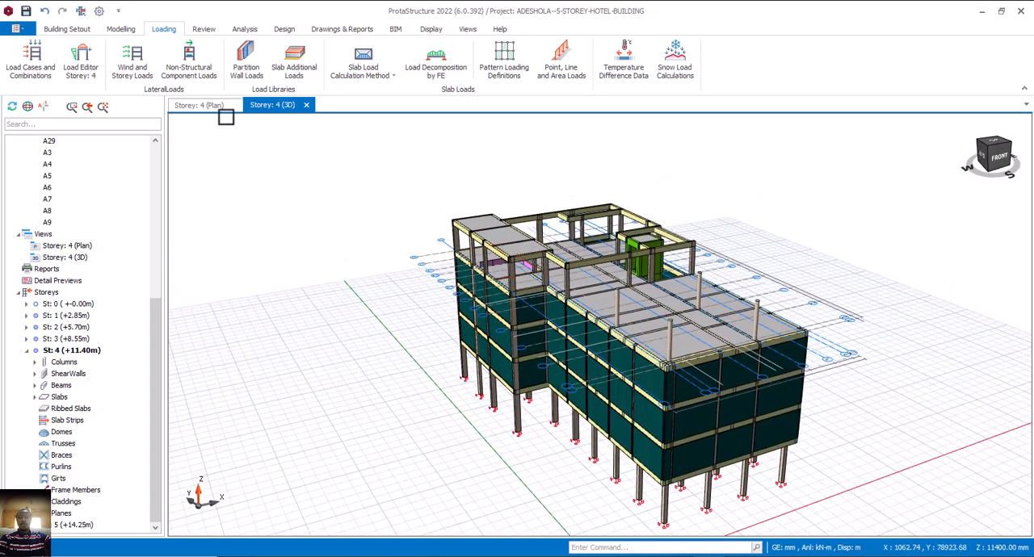
# Open the storey 3 plan and copy the wall load from the outer beam between axes A9 and A12.
pyautogui.click(202, 108)
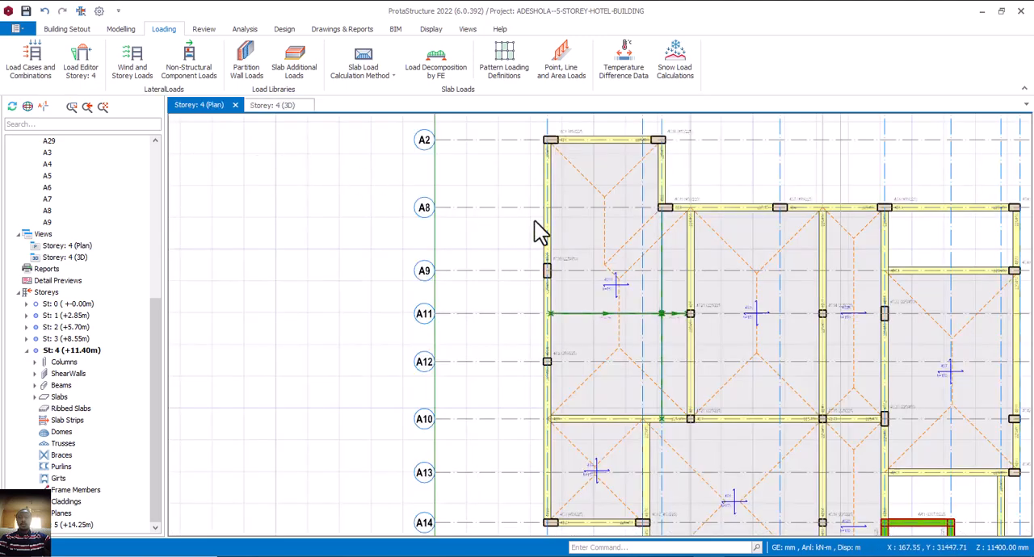
pyautogui.doubleClick(66, 339)
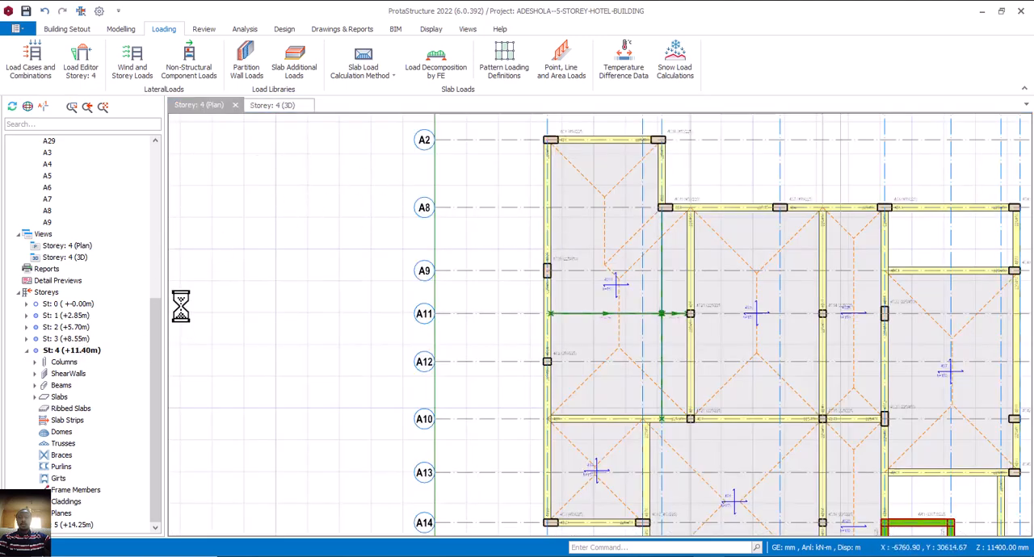
pyautogui.click(554, 339)
pyautogui.rightClick(554, 339)
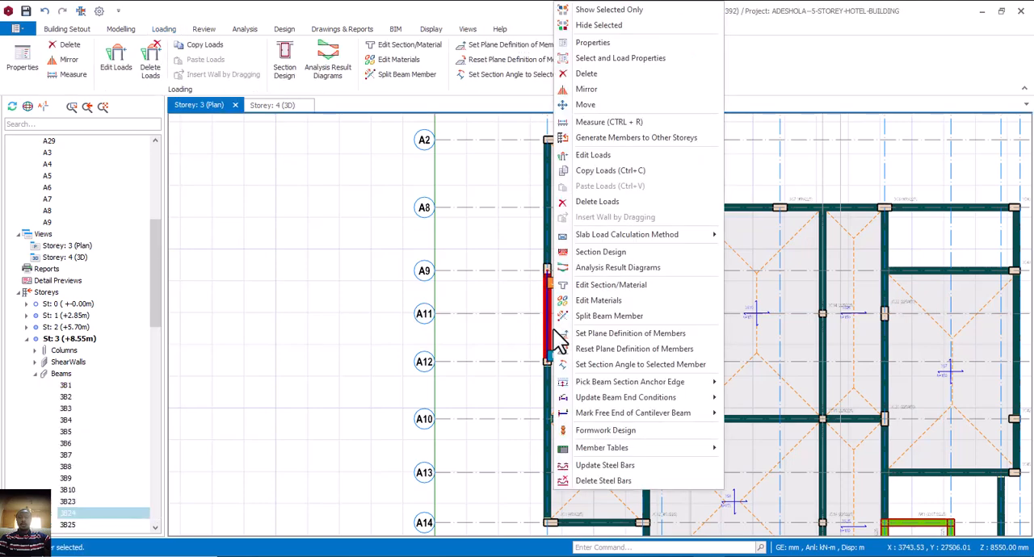
pyautogui.click(609, 171)
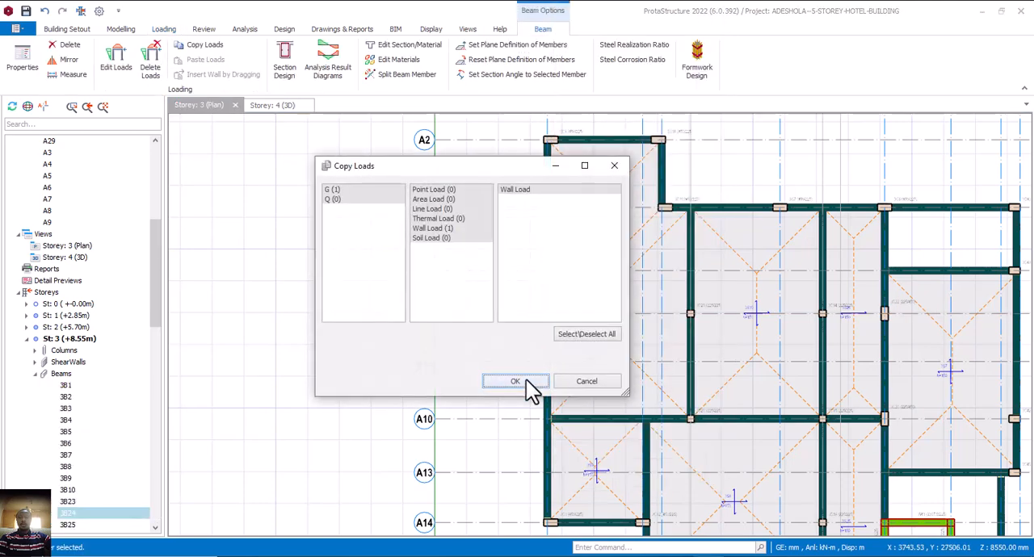
pyautogui.click(515, 381)
# Reopen the storey 4 plan and paste the copied wall load onto the outer beams around the enclosed area down to axis A15.
pyautogui.scroll(-6, 142, 454)
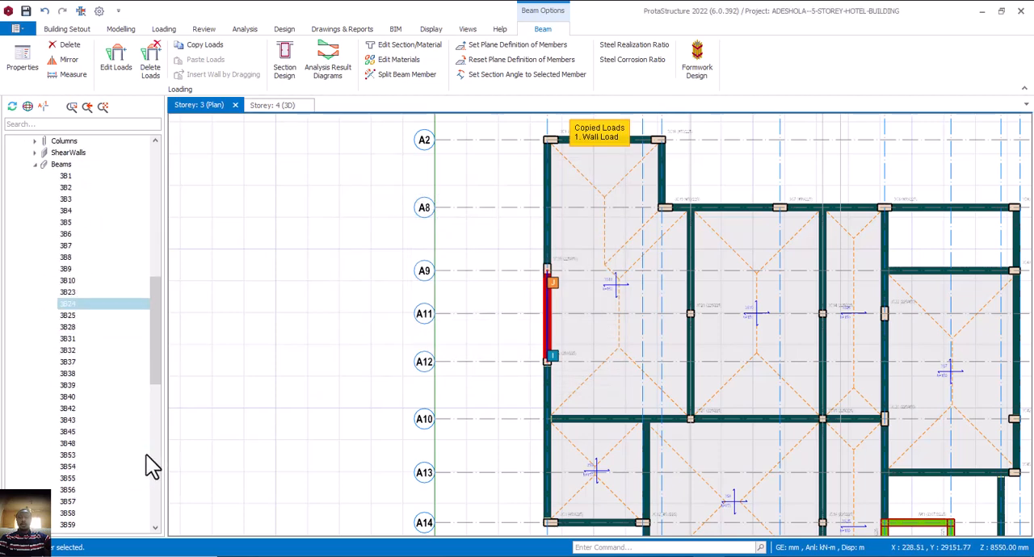
pyautogui.scroll(-10, 146, 462)
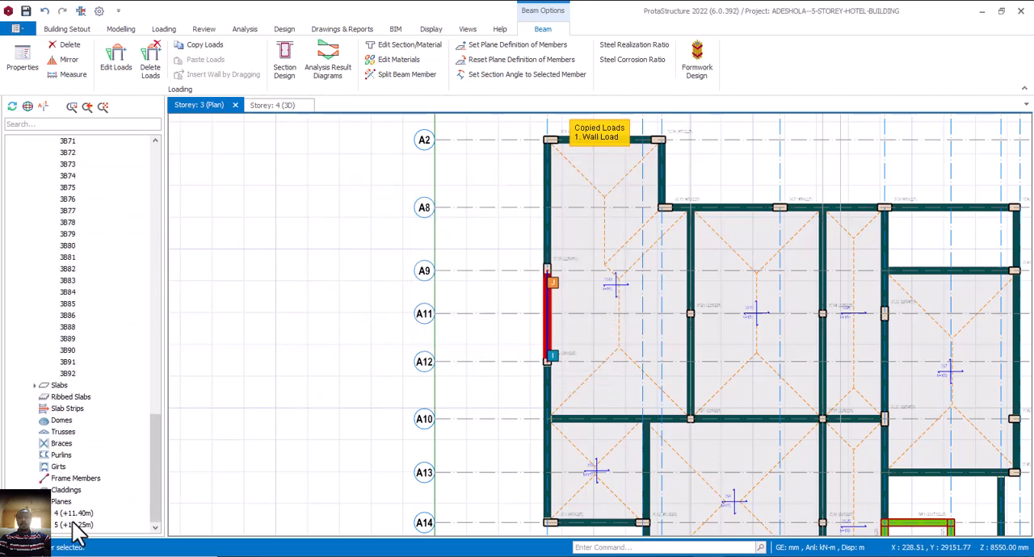
pyautogui.doubleClick(69, 514)
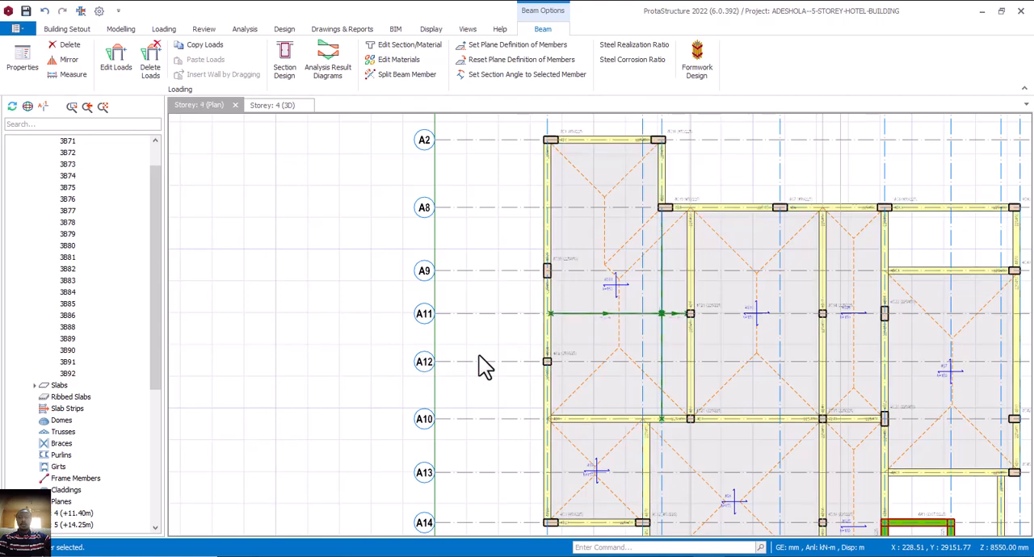
pyautogui.click(544, 236)
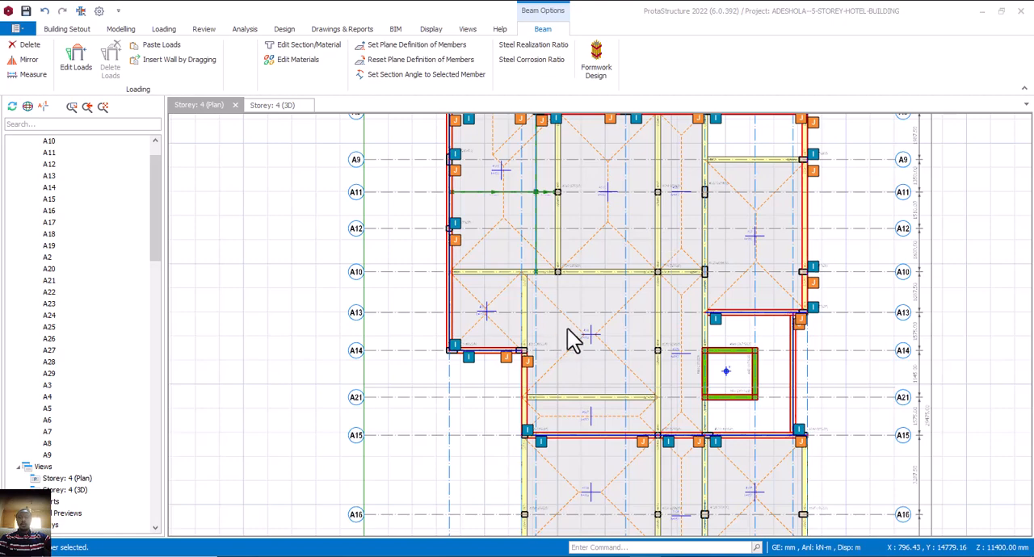
pyautogui.rightClick(431, 377)
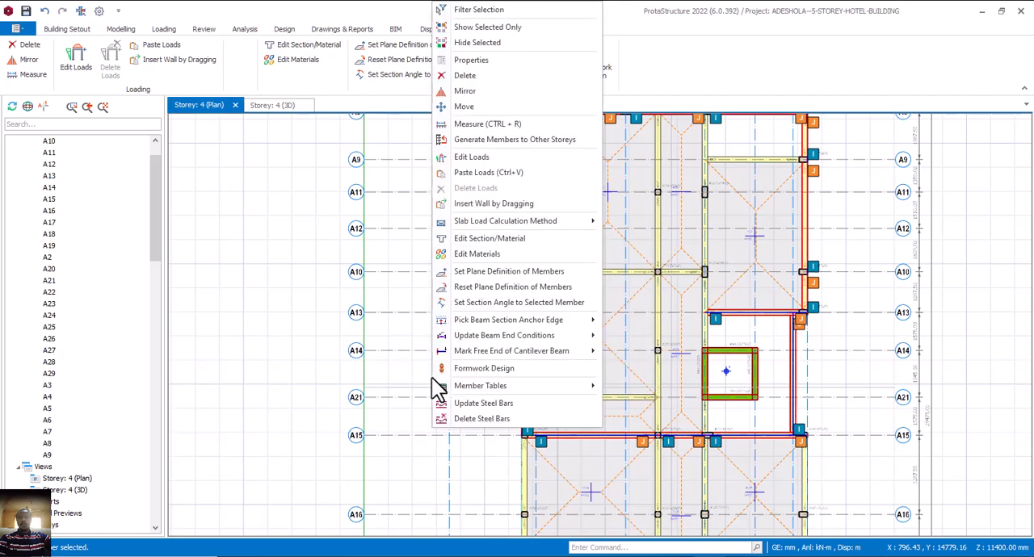
pyautogui.click(480, 178)
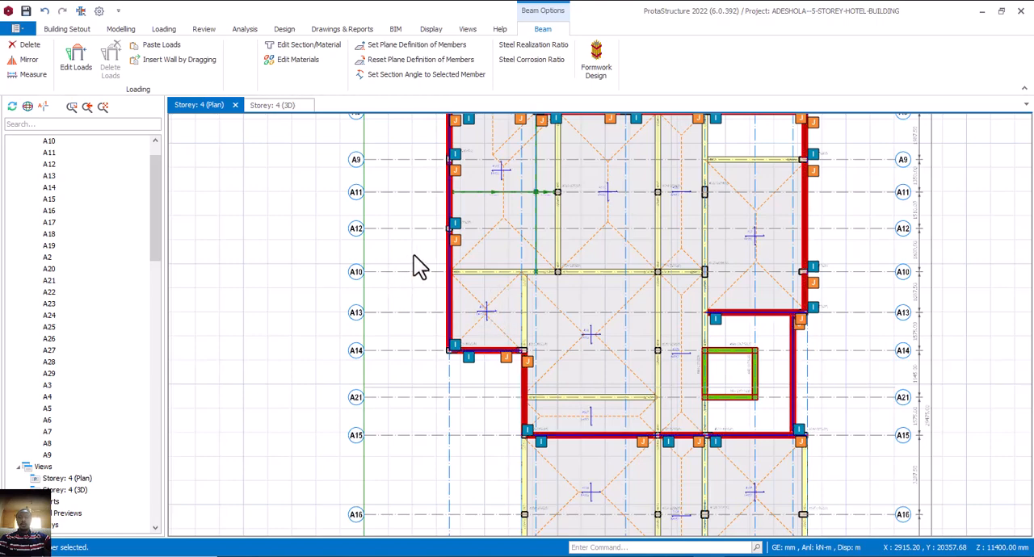
pyautogui.press('Escape')
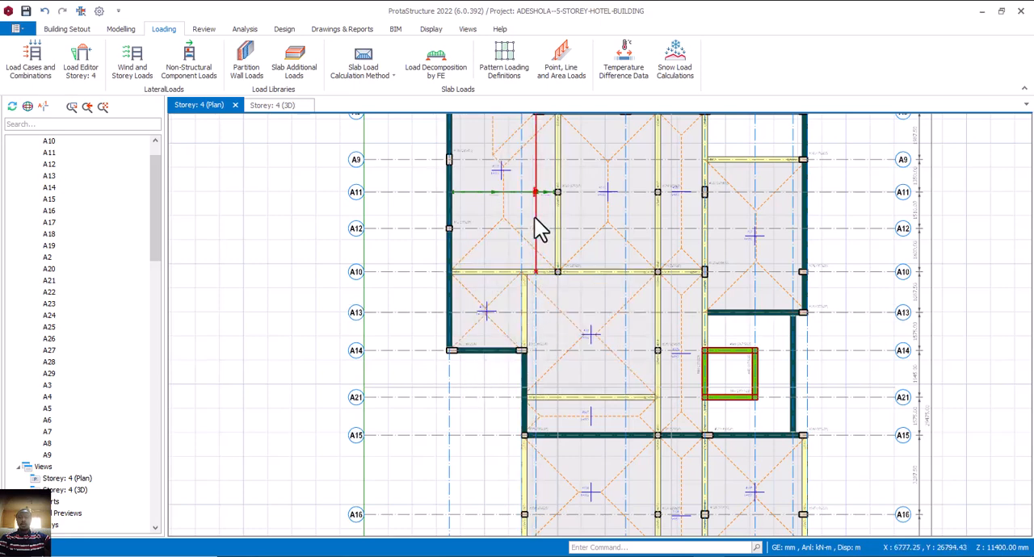
# Add 8.328 kN/m dead line loads along axis A3 from axis A10 to A14, and along axis A14 between axis A3 and column 4C12.
pyautogui.click(560, 72)
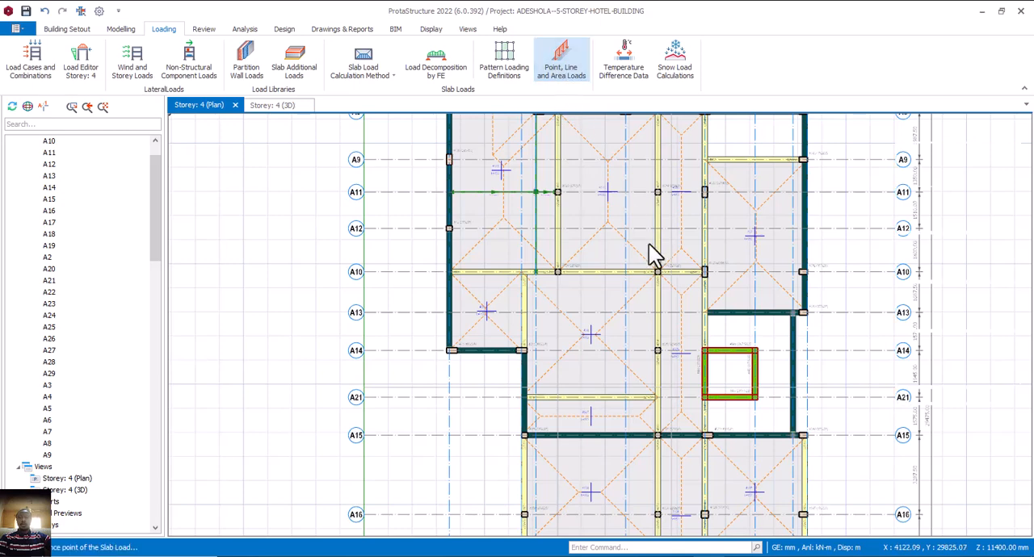
pyautogui.click(924, 160)
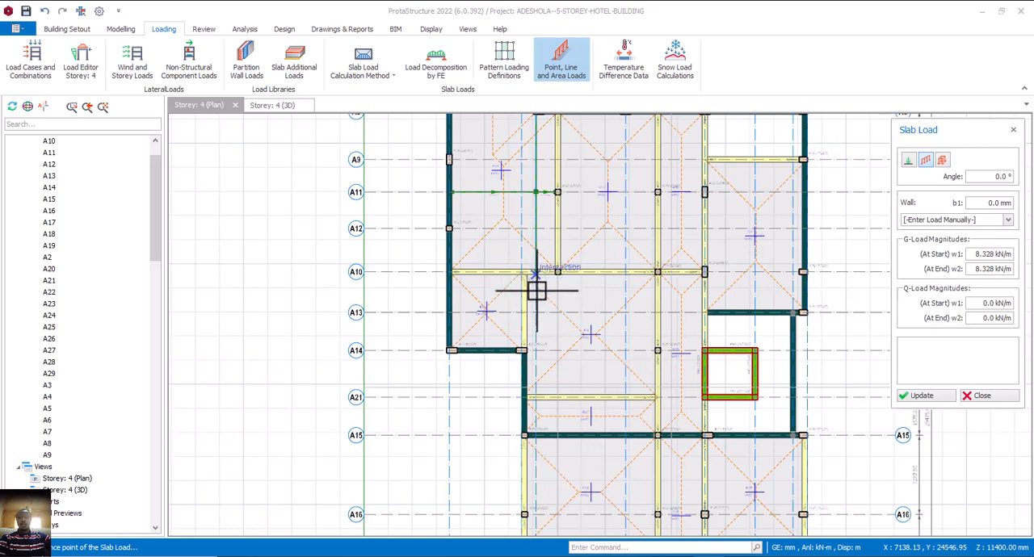
pyautogui.click(536, 290)
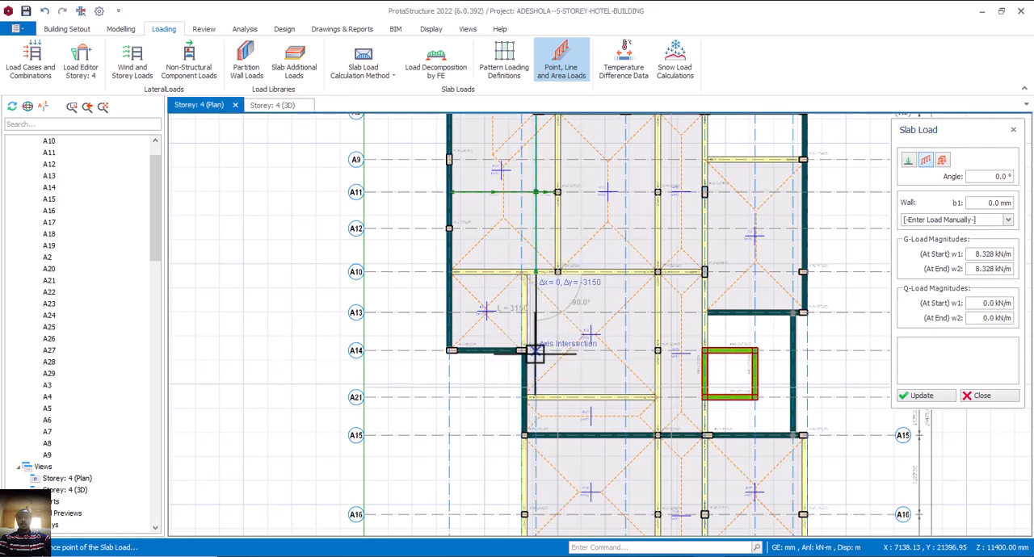
pyautogui.click(536, 349)
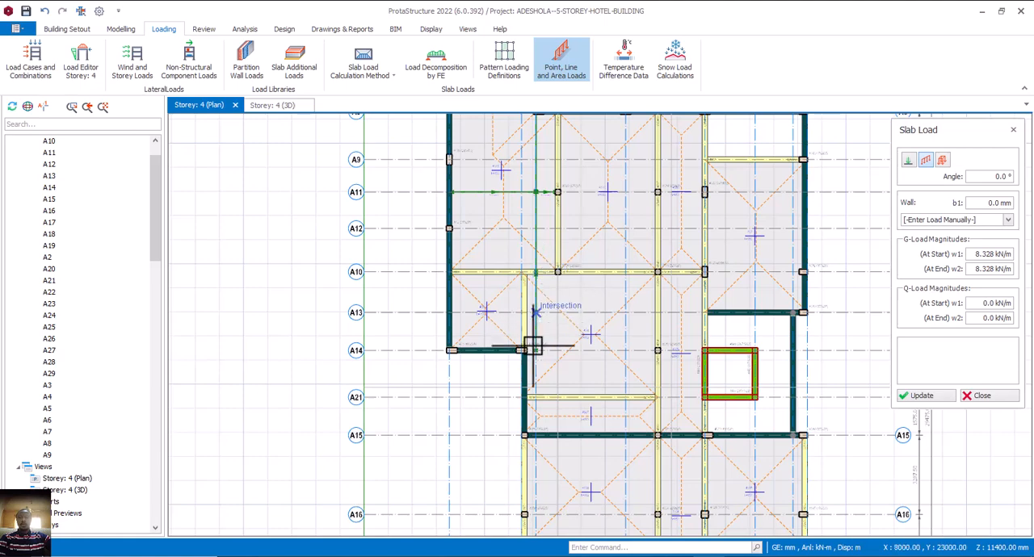
pyautogui.scroll(6, 595, 349)
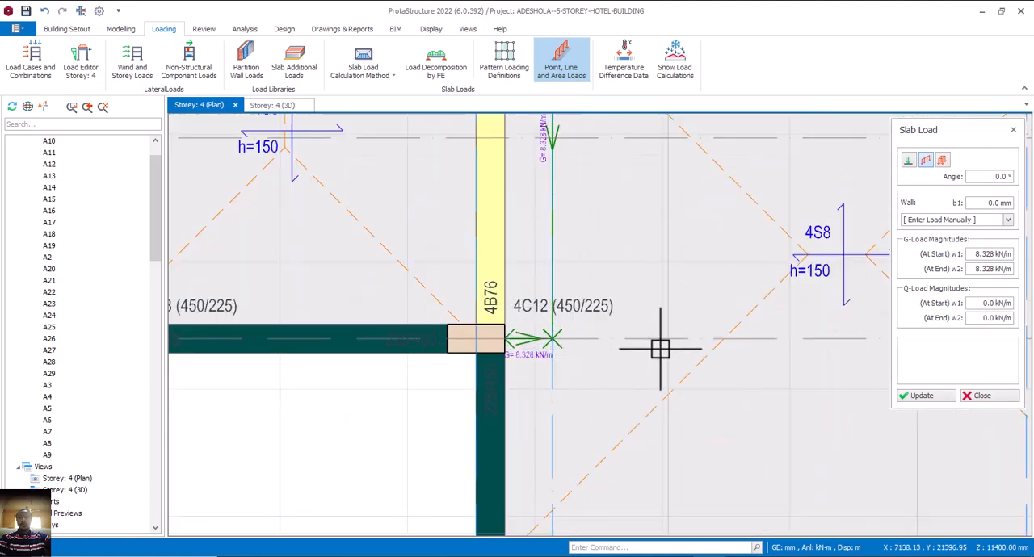
pyautogui.press('Escape')
# Inspect storey 4's pasted wall loads and new slab line loads in the 3D model from several angles.
pyautogui.scroll(-4, 658, 343)
pyautogui.scroll(-1, 611, 319)
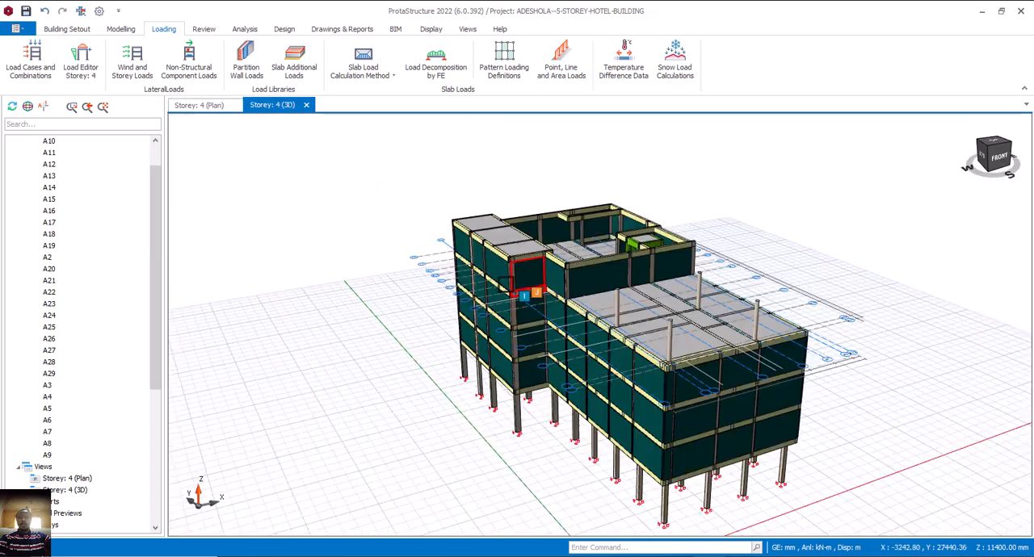
pyautogui.moveTo(573, 321); pyautogui.dragTo(507, 300, button='middle')
pyautogui.scroll(3, 726, 277)
pyautogui.moveTo(646, 299); pyautogui.dragTo(552, 272, button='middle')
pyautogui.moveTo(531, 229); pyautogui.dragTo(620, 310, button='middle')
pyautogui.moveTo(617, 367); pyautogui.dragTo(662, 386, button='middle')
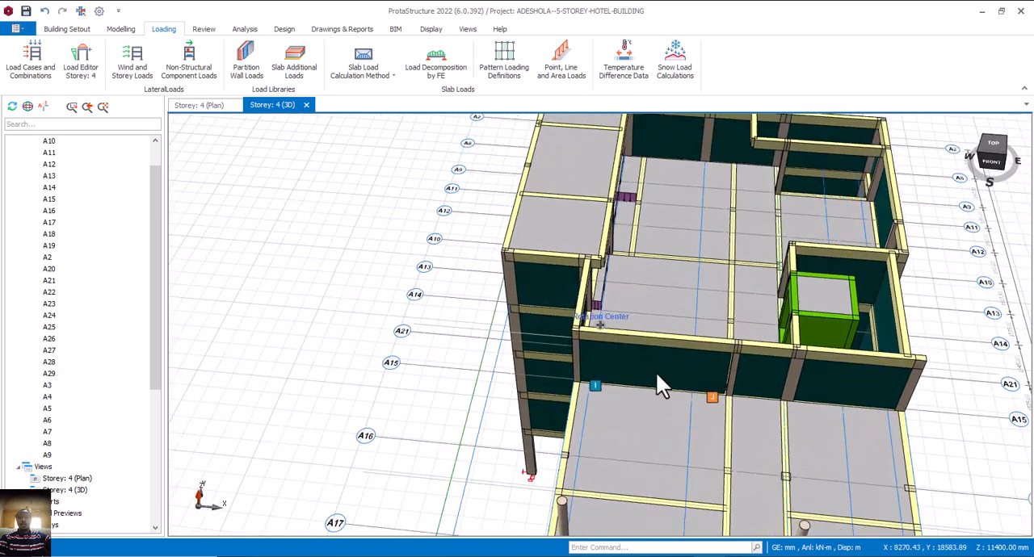
pyautogui.moveTo(667, 304)
pyautogui.mouseDown(button='middle')
pyautogui.moveTo(618, 295)
pyautogui.moveTo(607, 261)
pyautogui.moveTo(698, 277)
pyautogui.mouseUp(button='middle')
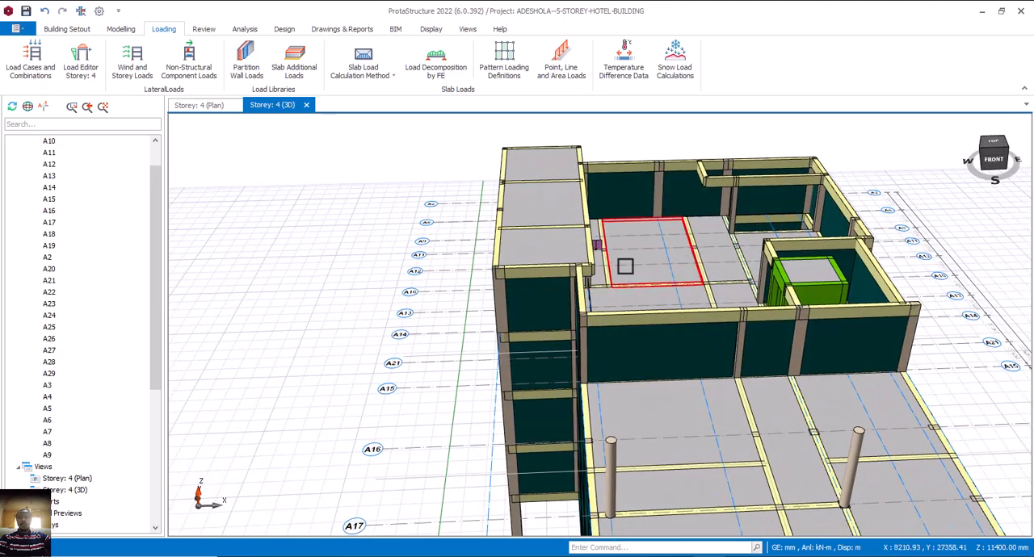
pyautogui.moveTo(627, 261); pyautogui.dragTo(655, 273, button='middle')
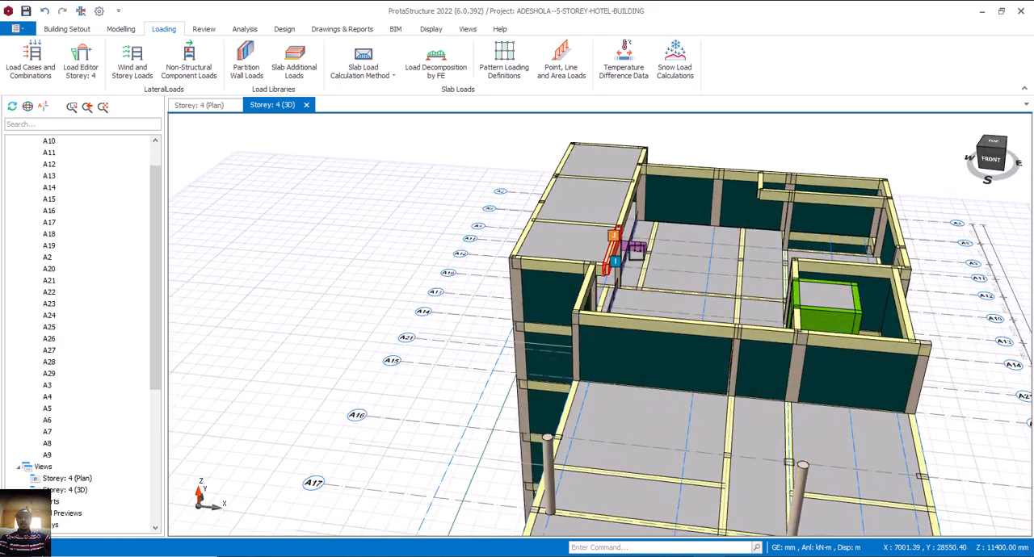
# Return to the storey 4 plan and delete the short line load on axis A11 between axis A3 and column 4C23.
pyautogui.click(208, 109)
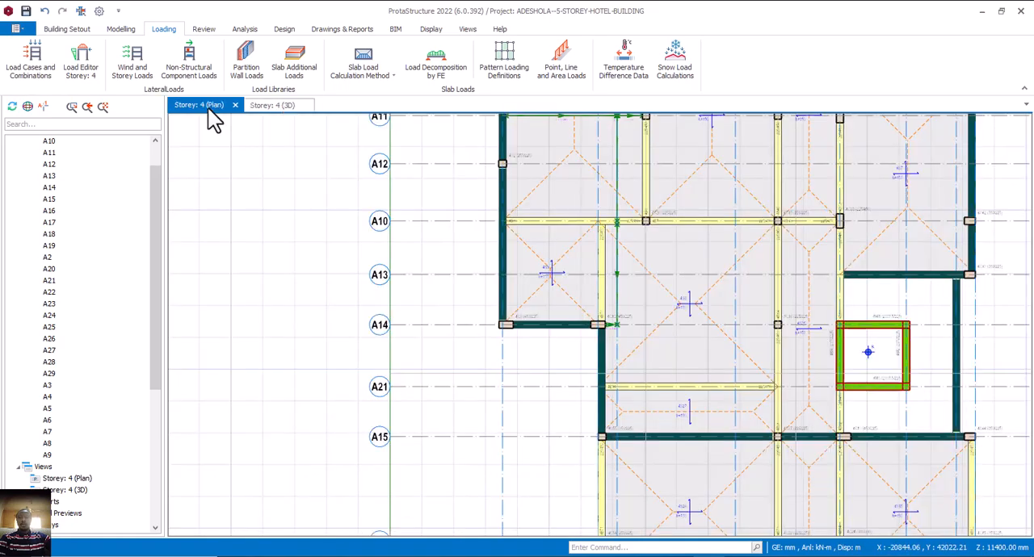
pyautogui.scroll(2, 622, 168)
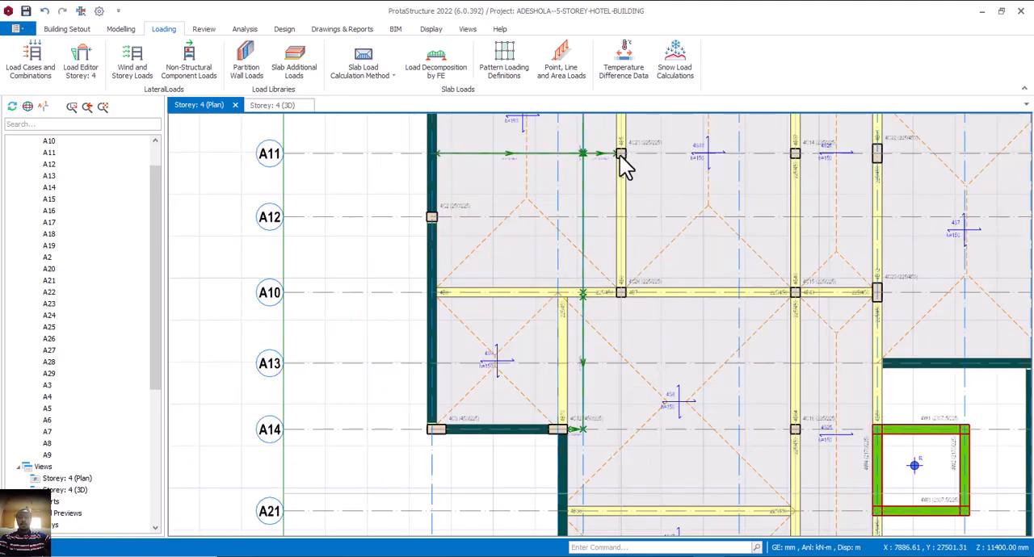
pyautogui.click(599, 158)
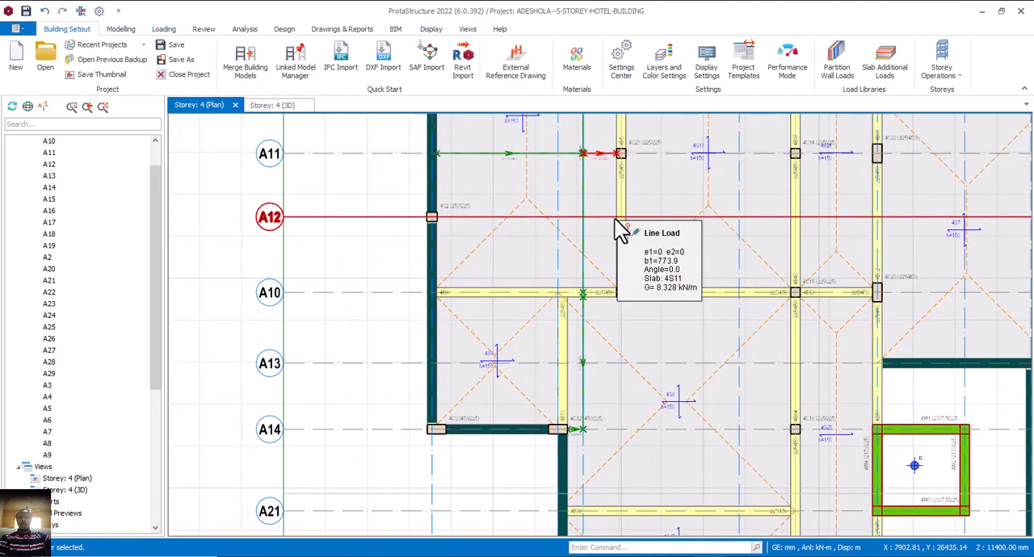
pyautogui.scroll(-3, 543, 258)
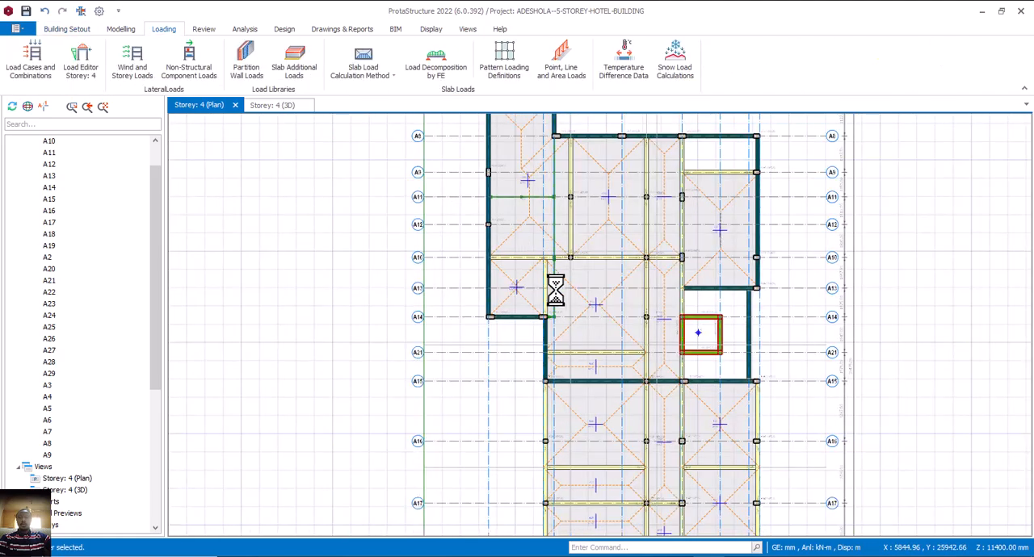
# Switch to AutoCAD and examine the walls and entrance along the indoor bar's lower edge on the floor plan.
pyautogui.moveTo(599, 310); pyautogui.dragTo(569, 281, button='middle')
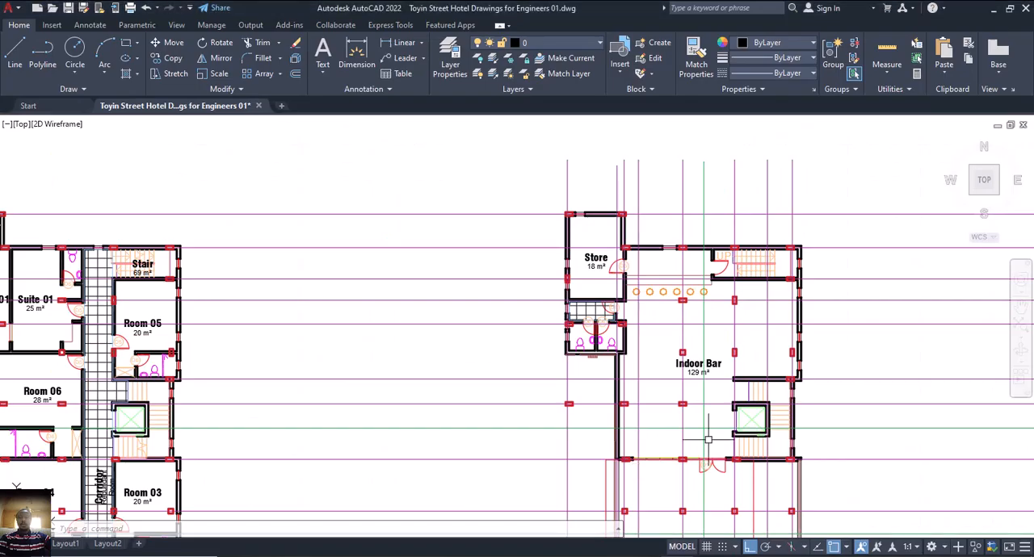
pyautogui.moveTo(654, 453); pyautogui.dragTo(619, 420, button='middle')
pyautogui.scroll(4, 618, 420)
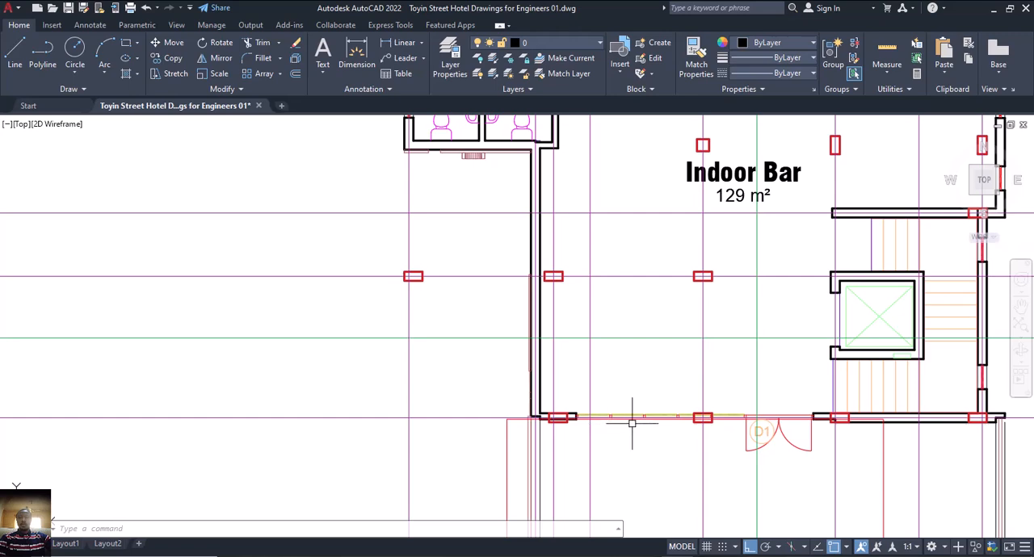
# Switch to ProtaStructure and insert a wall about 1258 mm long on beam 4B92 along axis A15, starting from column 4C55.
pyautogui.scroll(-2, 759, 417)
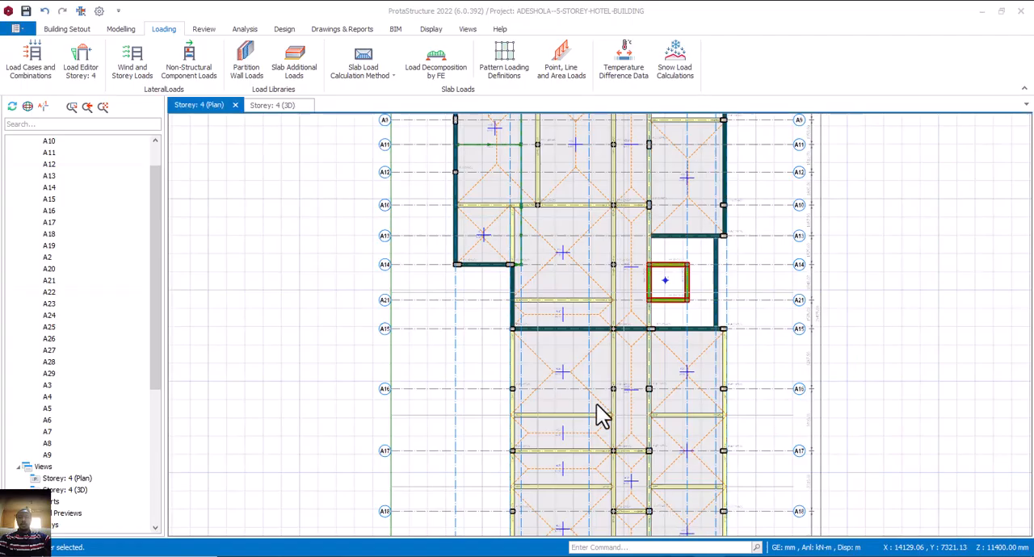
pyautogui.scroll(2, 538, 350)
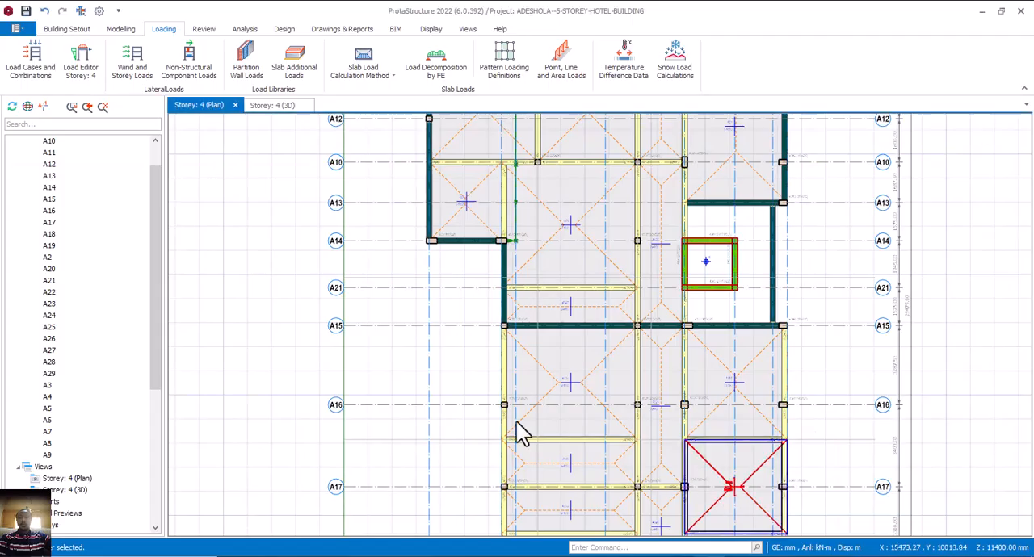
pyautogui.scroll(2, 557, 424)
pyautogui.scroll(3, 525, 386)
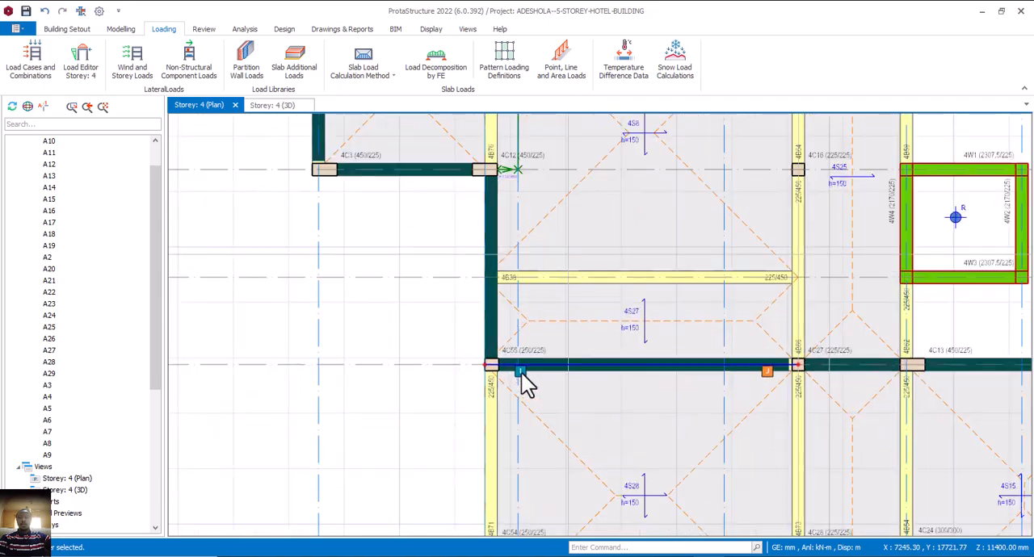
pyautogui.scroll(-2, 541, 390)
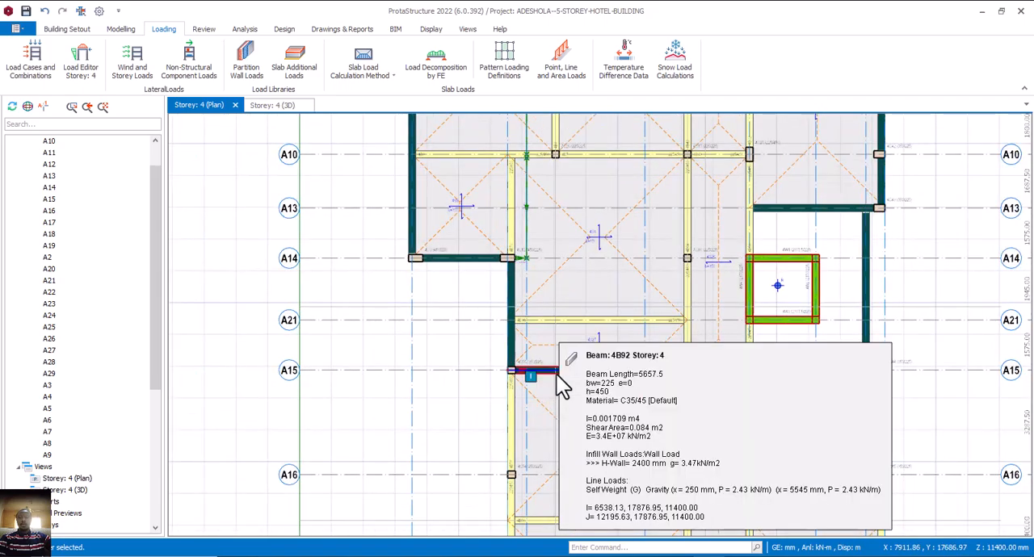
pyautogui.moveTo(556, 374); pyautogui.dragTo(502, 370, button='middle')
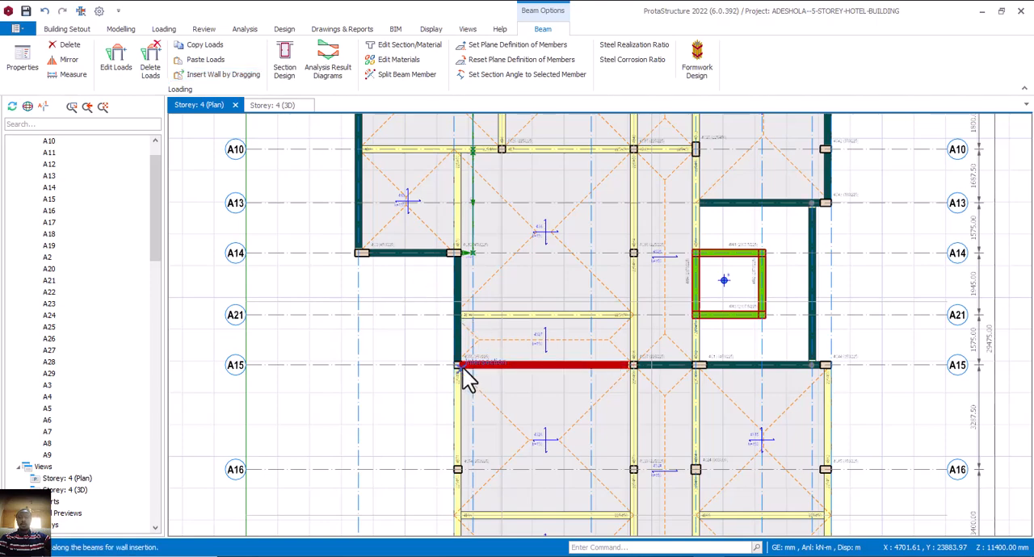
pyautogui.scroll(1, 457, 369)
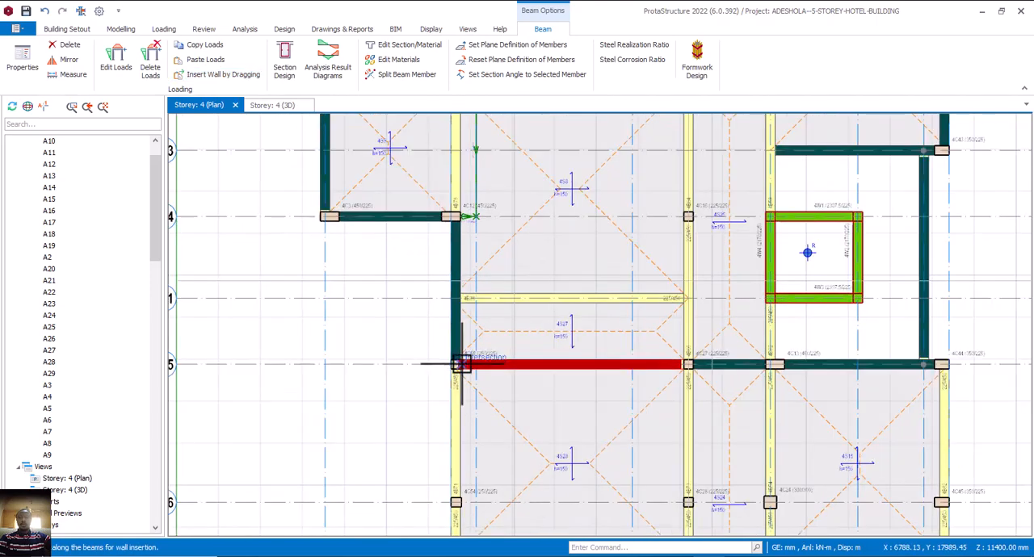
pyautogui.moveTo(460, 364); pyautogui.dragTo(510, 365)
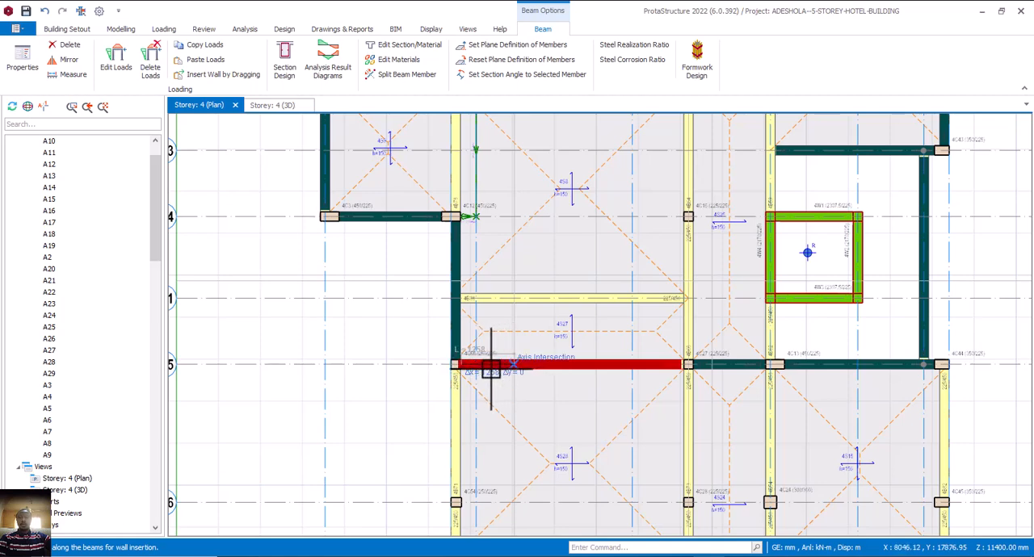
pyautogui.scroll(-3, 489, 367)
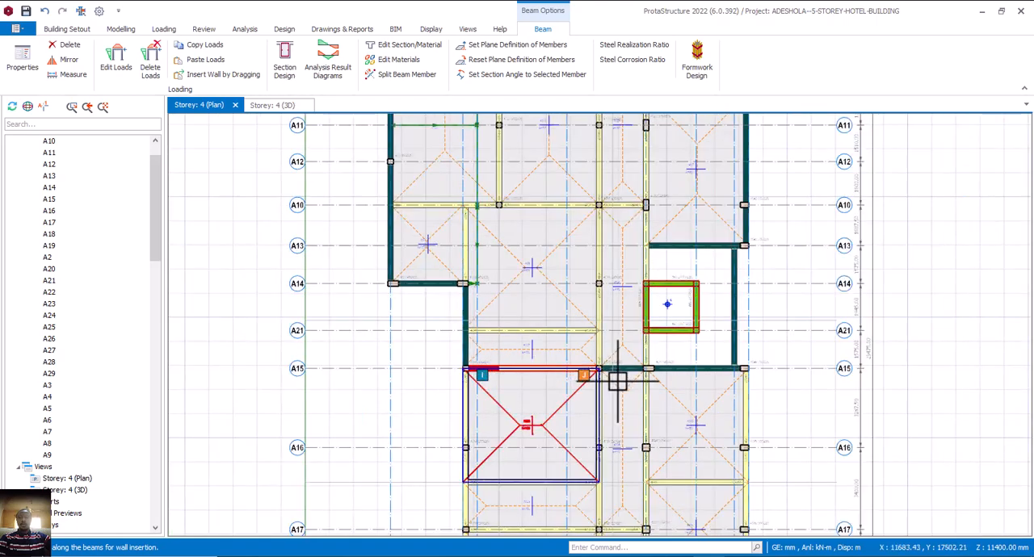
pyautogui.press('Escape')
pyautogui.press('Escape')
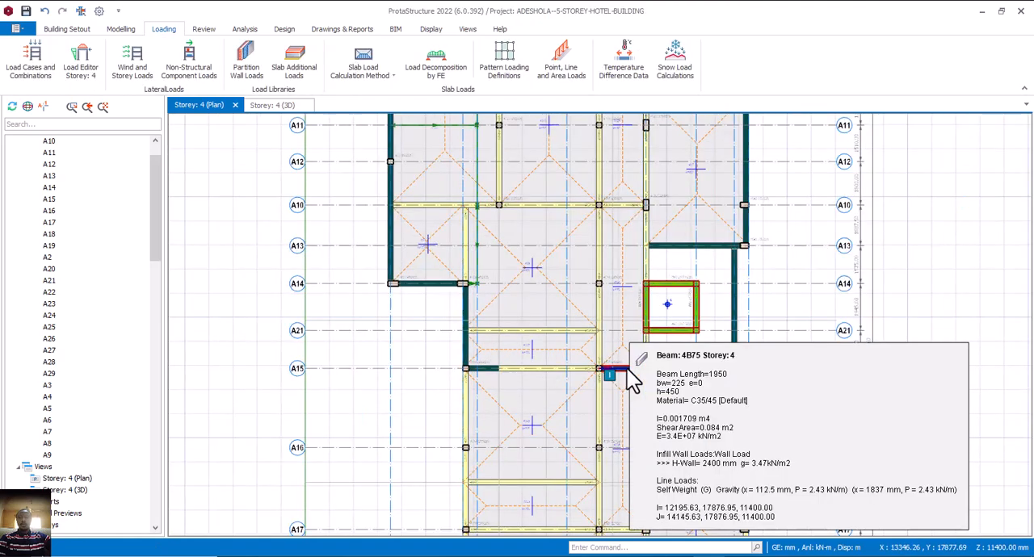
# Delete the wall load from beam 4B75 on axis A15, between columns 4C27 and 4C13.
pyautogui.click(640, 368)
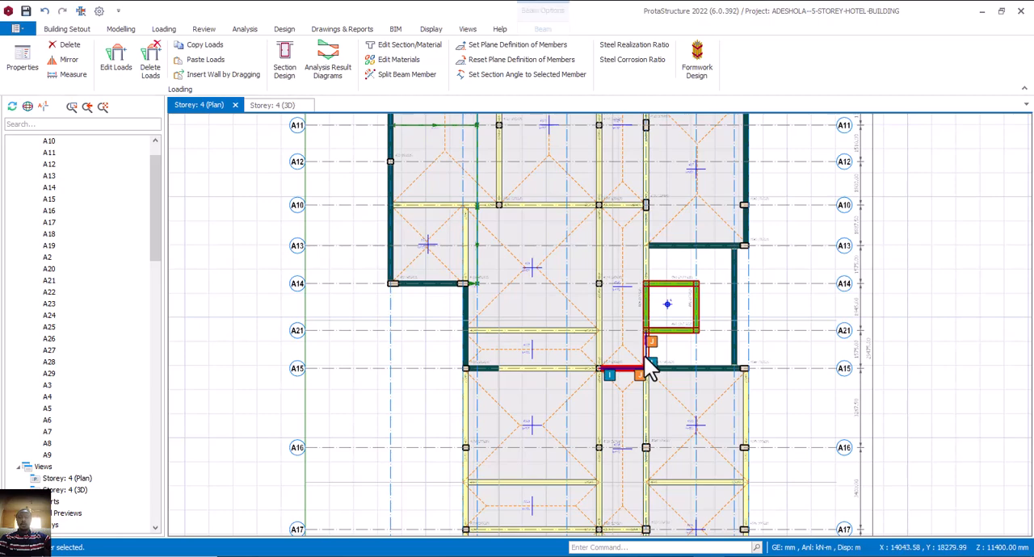
pyautogui.rightClick(651, 368)
pyautogui.click(686, 203)
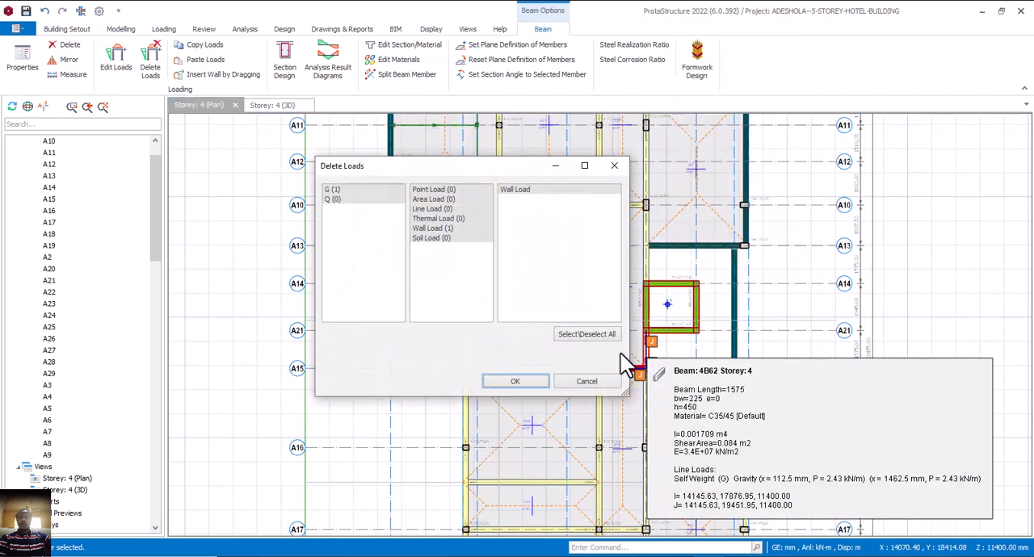
pyautogui.click(516, 381)
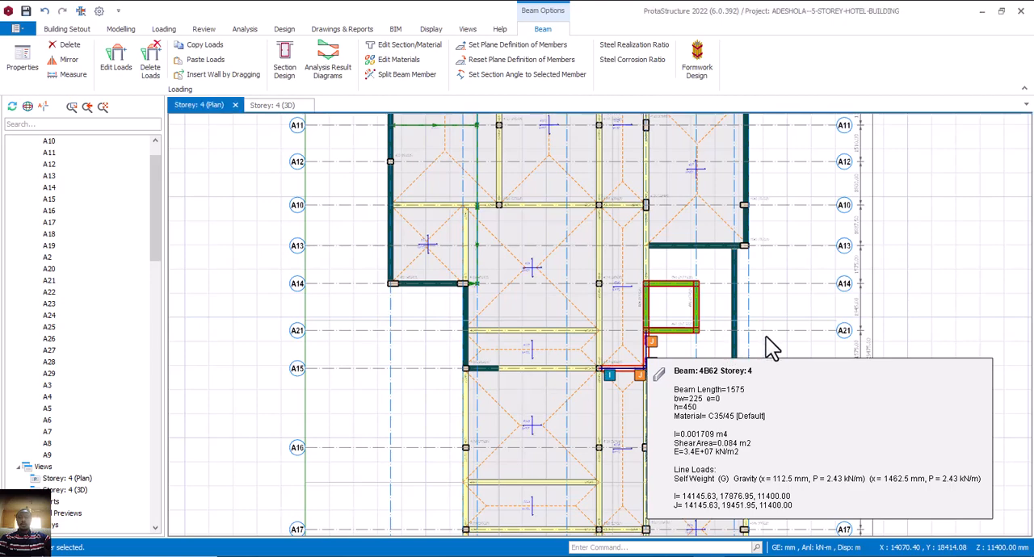
pyautogui.press('Escape')
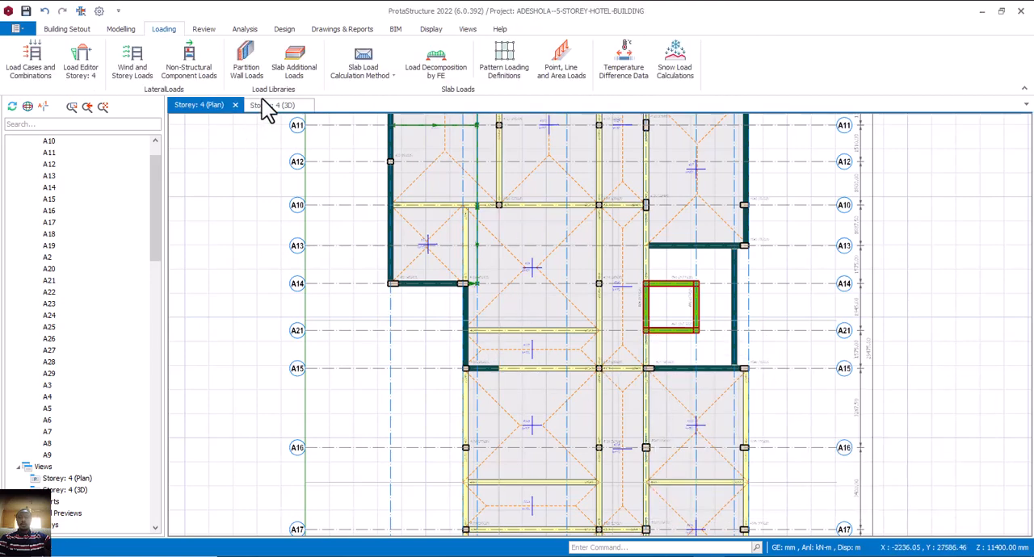
# In storey 4's 3D view, paste the copied wall load onto the bare beam between the two columns enclosing the room beyond the lift core.
pyautogui.click(273, 105)
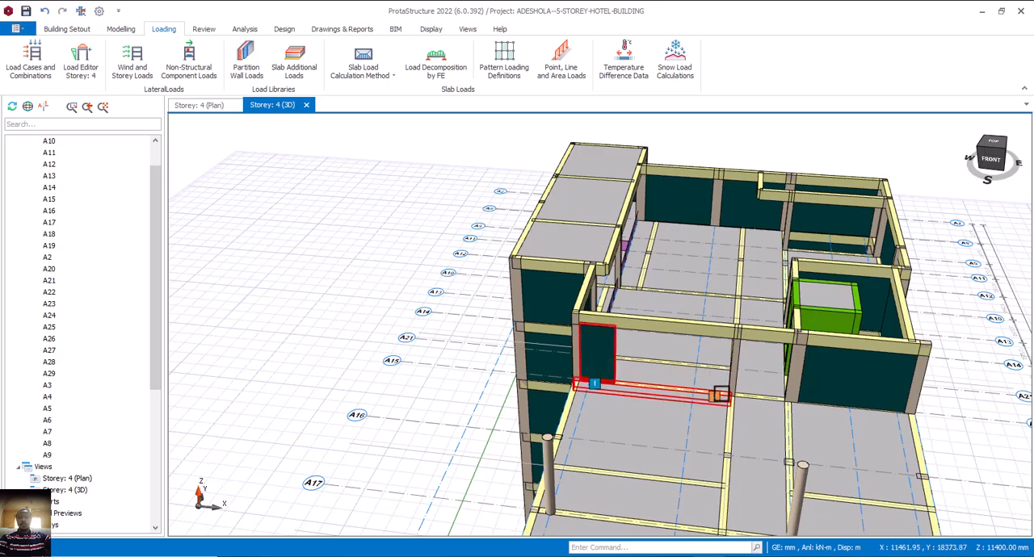
pyautogui.moveTo(726, 384); pyautogui.dragTo(658, 377, button='middle')
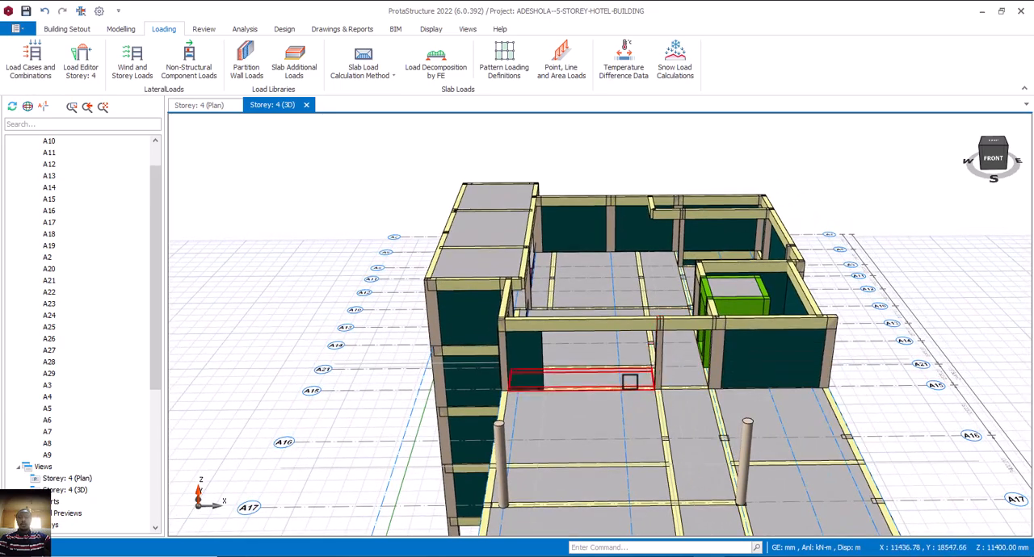
pyautogui.moveTo(608, 376); pyautogui.dragTo(606, 404, button='middle')
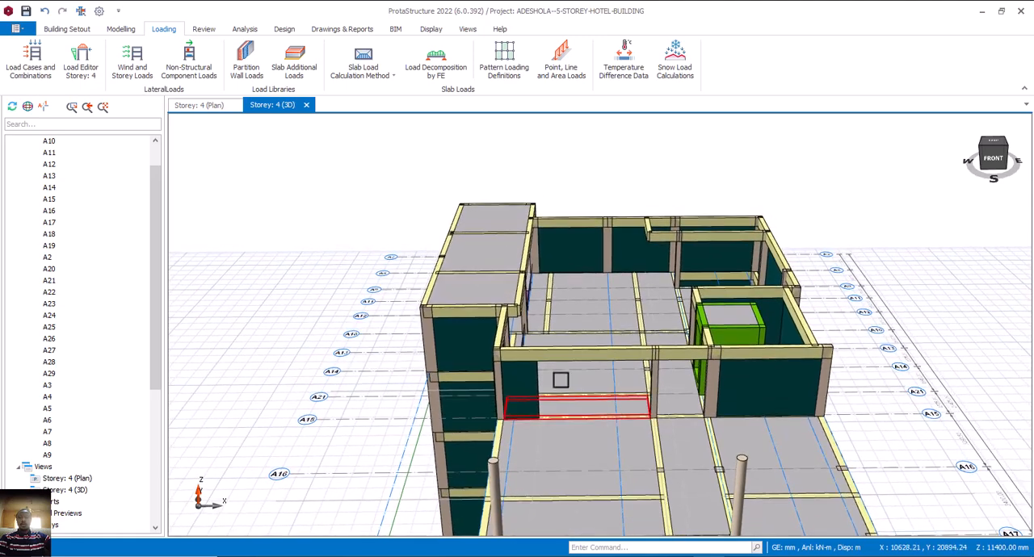
pyautogui.moveTo(492, 368); pyautogui.dragTo(546, 366, button='middle')
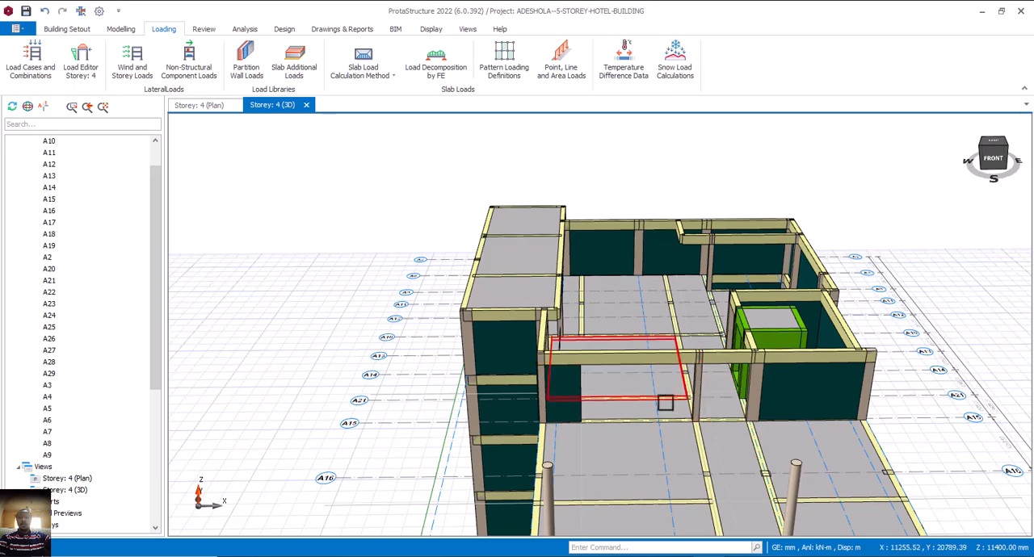
pyautogui.moveTo(667, 399)
pyautogui.keyDown('shift'); pyautogui.mouseDown(button='middle')
pyautogui.moveTo(690, 385)
pyautogui.moveTo(751, 399)
pyautogui.moveTo(734, 422)
pyautogui.moveTo(710, 417)
pyautogui.moveTo(726, 412)
pyautogui.mouseUp(button='middle'); pyautogui.keyUp('shift')
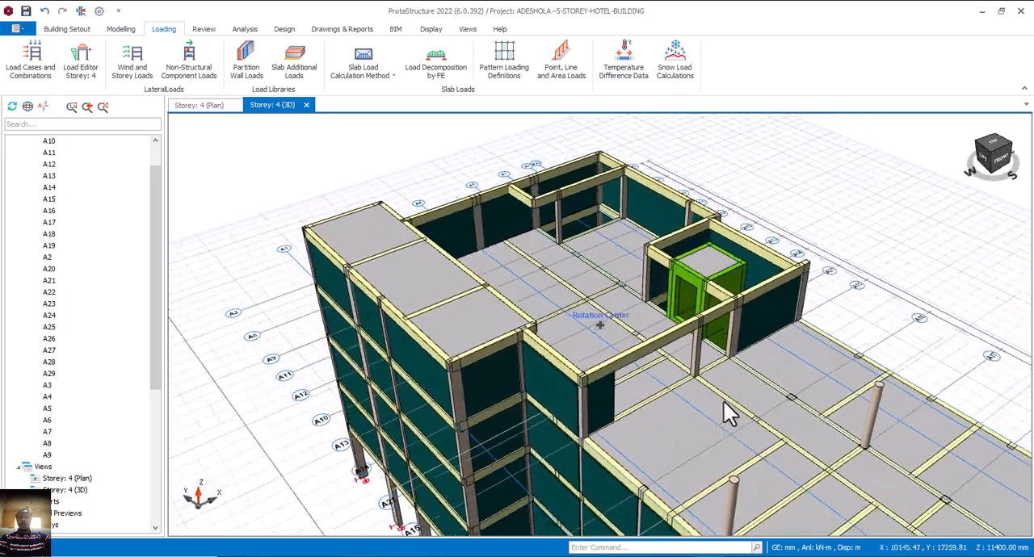
pyautogui.scroll(3, 650, 336)
pyautogui.moveTo(672, 343)
pyautogui.keyDown('shift'); pyautogui.mouseDown(button='middle')
pyautogui.moveTo(692, 342)
pyautogui.moveTo(664, 347)
pyautogui.mouseUp(button='middle'); pyautogui.keyUp('shift')
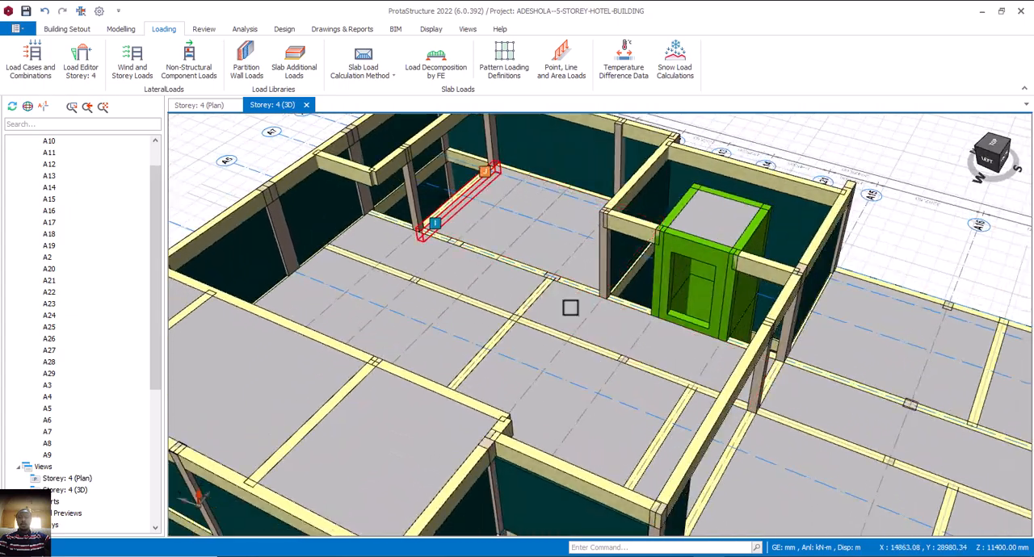
pyautogui.scroll(-3, 650, 383)
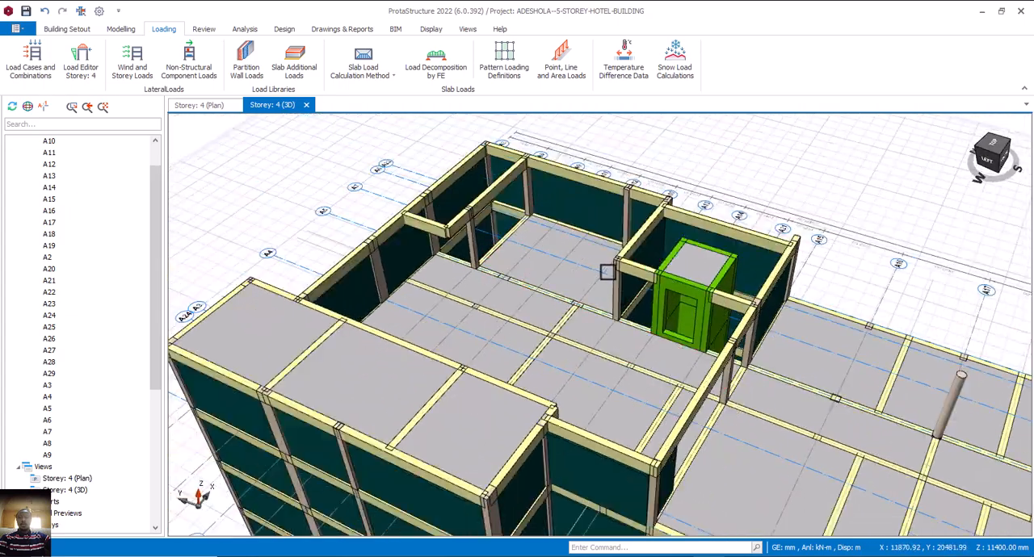
pyautogui.rightClick(501, 241)
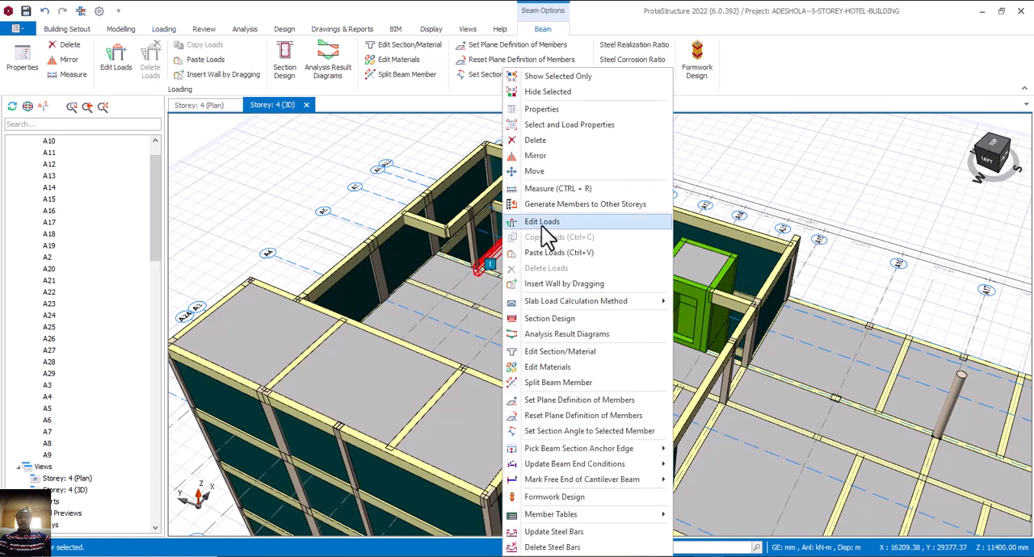
pyautogui.click(548, 253)
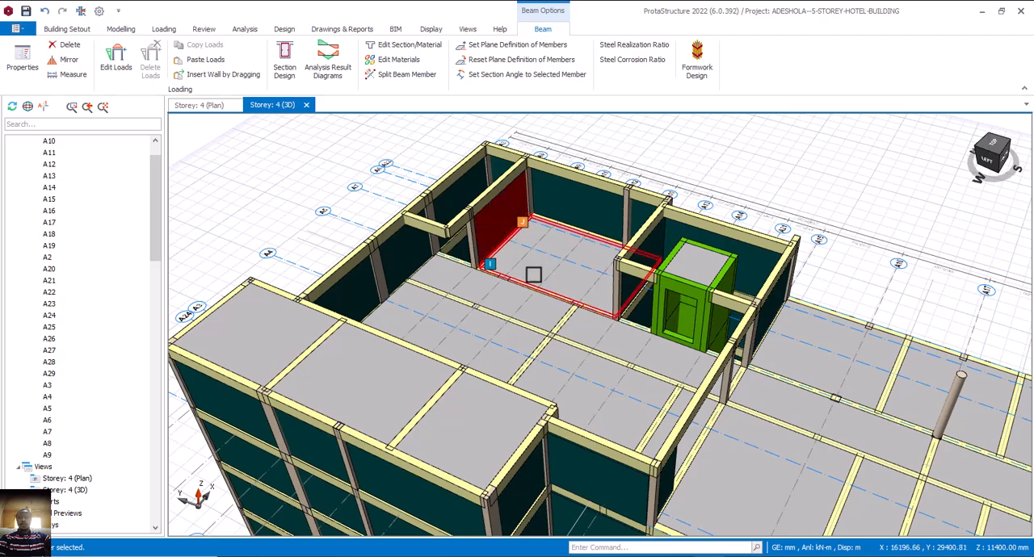
pyautogui.press('Escape')
# Paste the copied wall load onto beam 4B59, which runs from the green lift core towards axis A10.
pyautogui.moveTo(602, 338); pyautogui.dragTo(528, 331, button='middle')
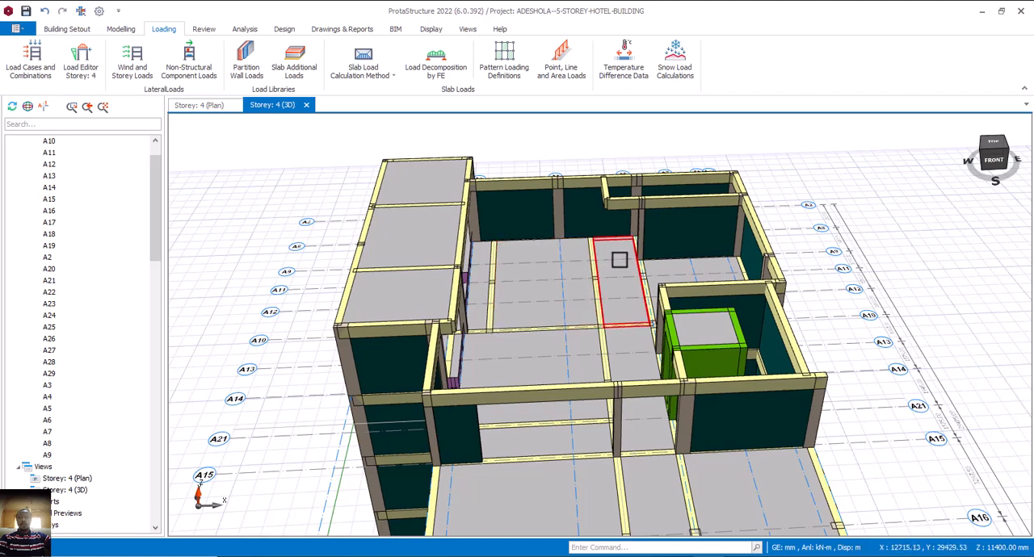
pyautogui.scroll(1, 619, 259)
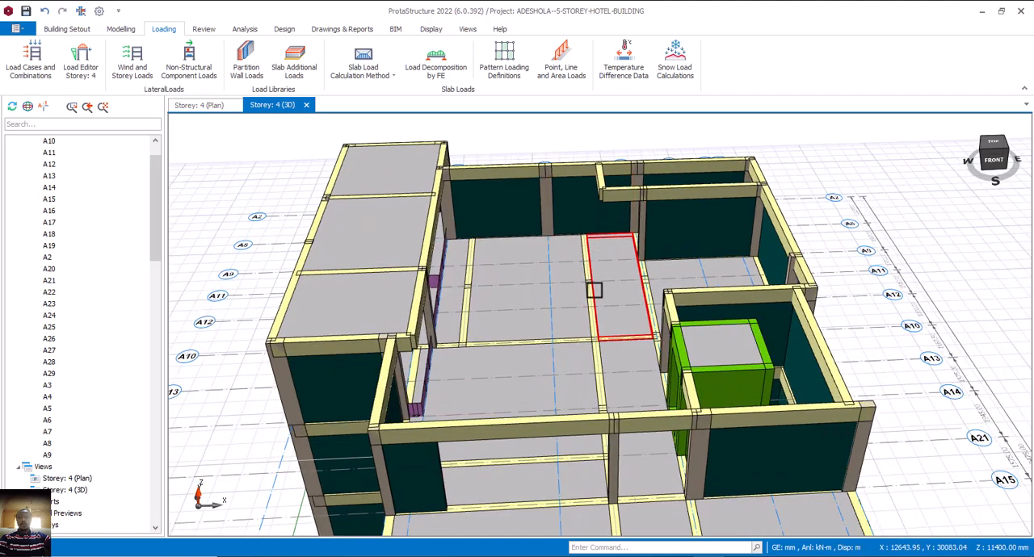
pyautogui.scroll(-2, 594, 291)
pyautogui.moveTo(595, 337); pyautogui.dragTo(558, 325, button='middle')
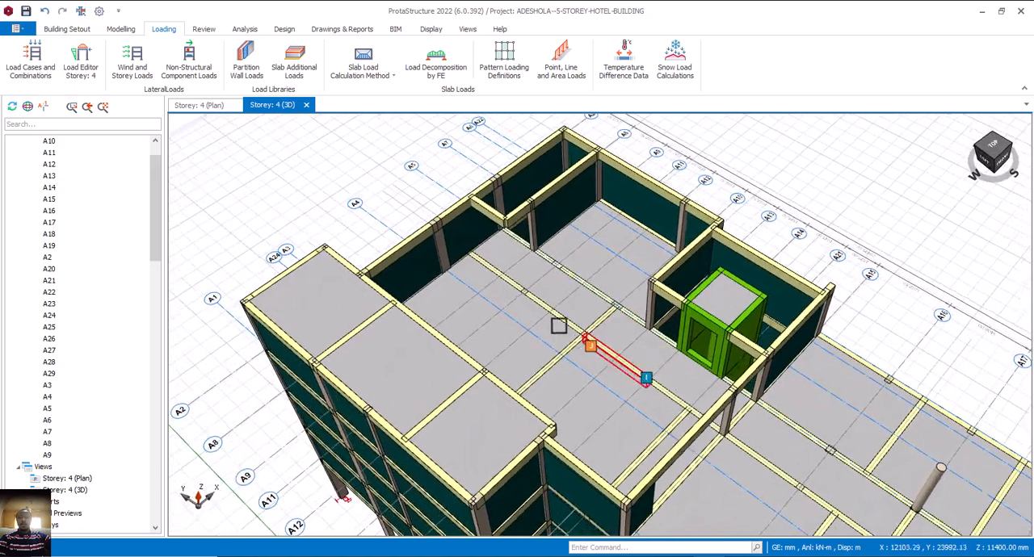
pyautogui.scroll(-1, 597, 327)
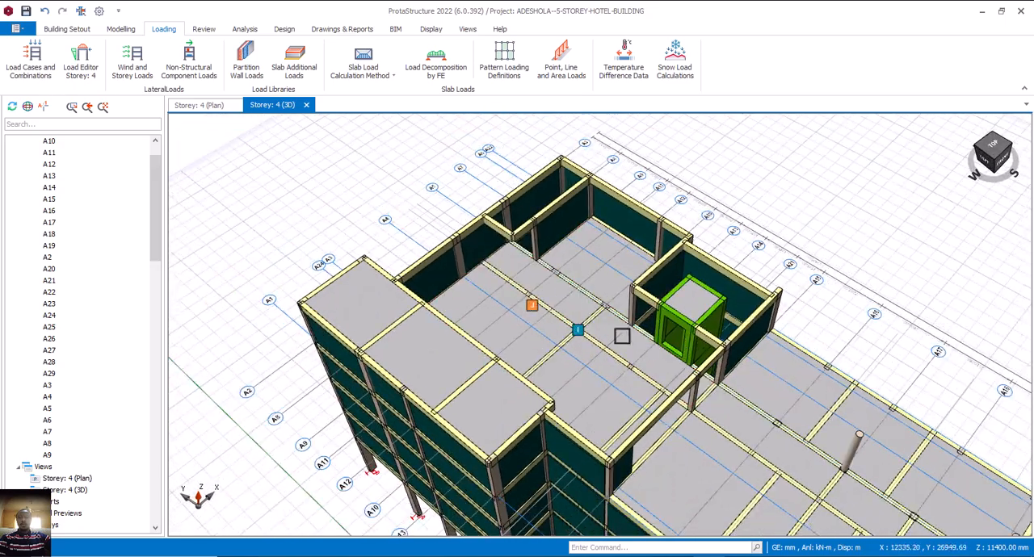
pyautogui.moveTo(598, 341); pyautogui.dragTo(568, 315, button='middle')
pyautogui.moveTo(557, 306); pyautogui.dragTo(630, 339, button='middle')
pyautogui.scroll(4, 586, 331)
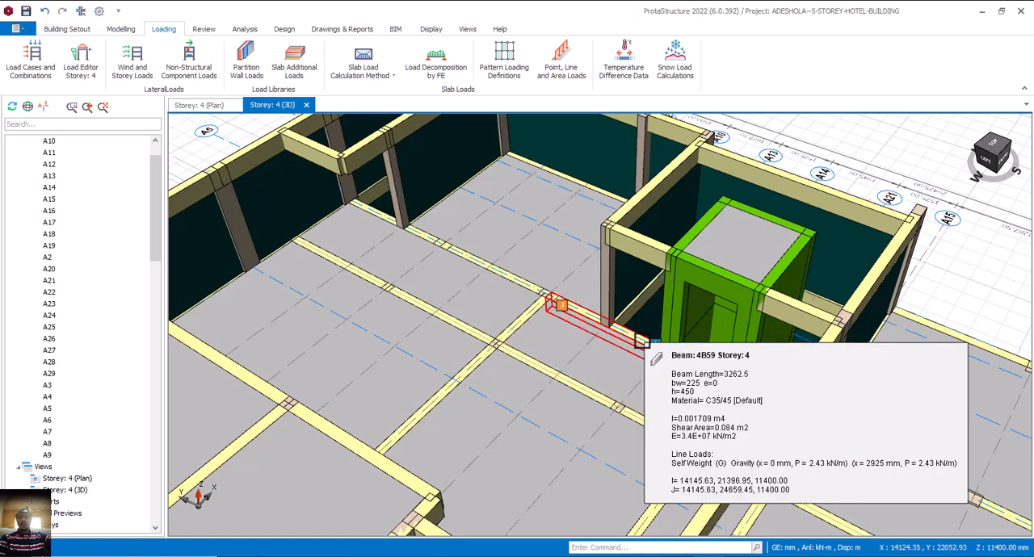
pyautogui.rightClick(641, 340)
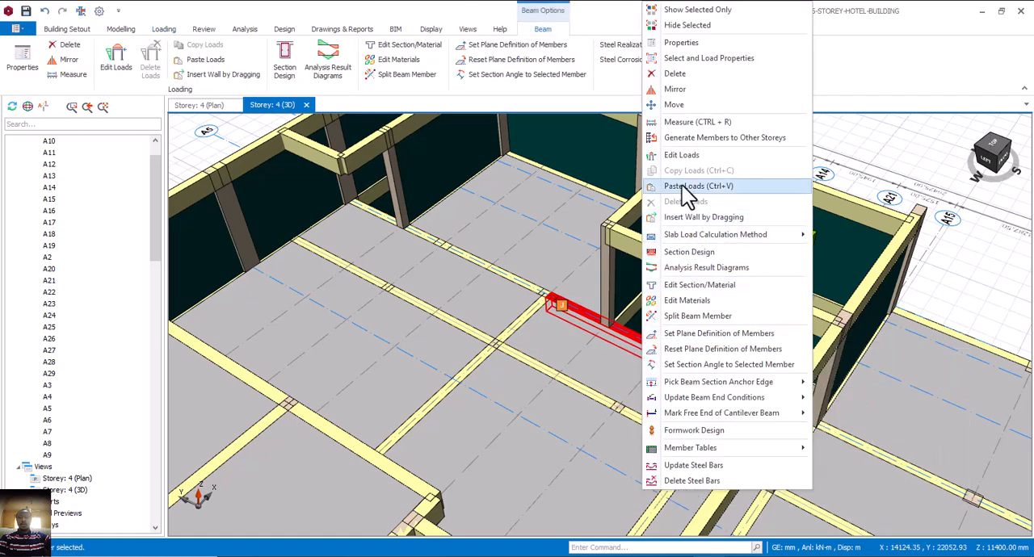
pyautogui.click(690, 186)
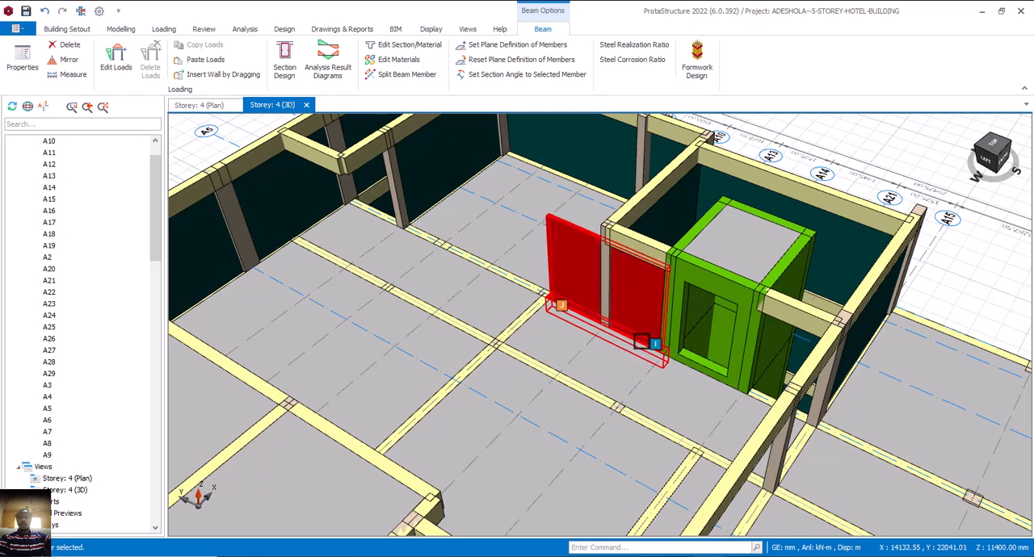
pyautogui.press('Escape')
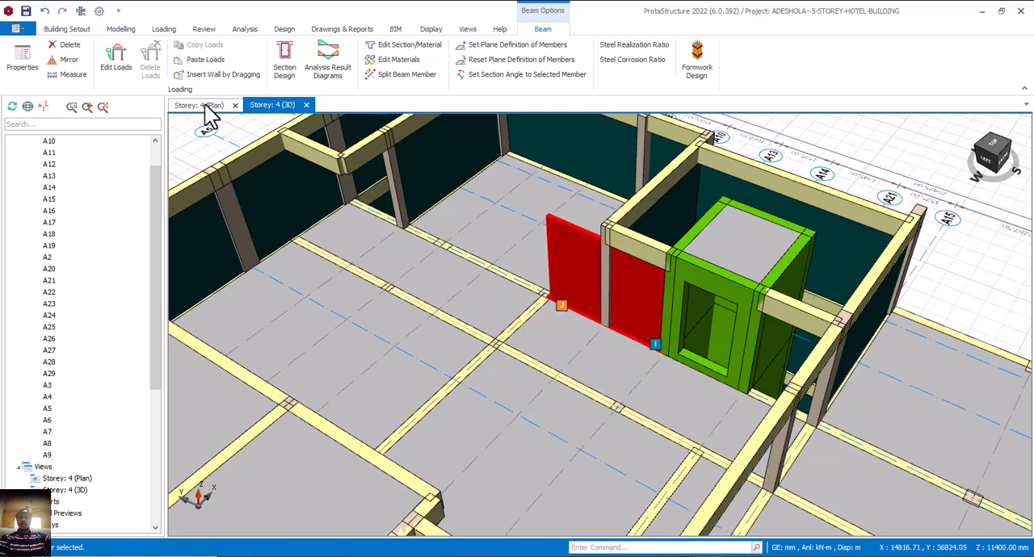
# In the storey 4 plan, insert a wall by dragging on beam 4B59, covering only the stretch from axis A14 to A13.
pyautogui.click(211, 115)
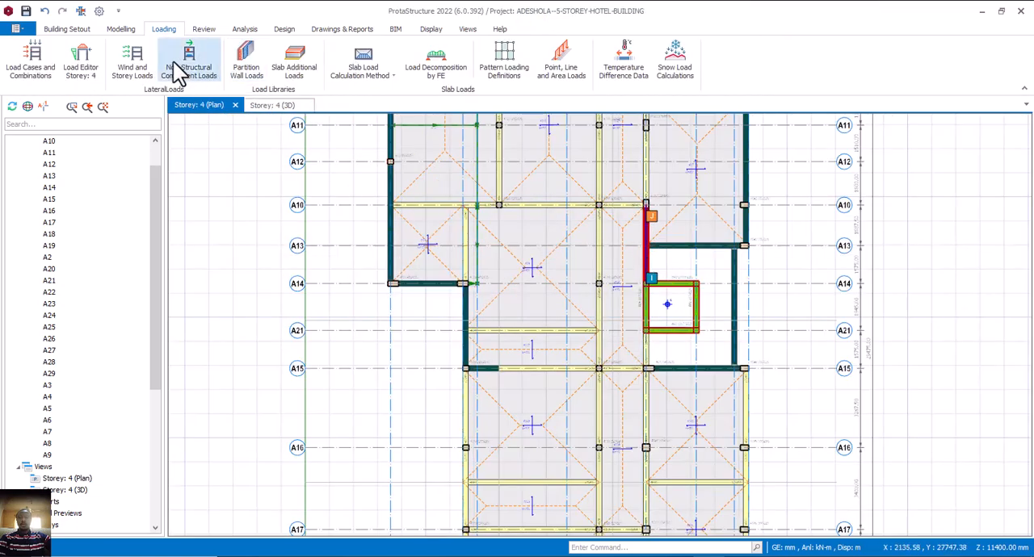
pyautogui.click(647, 246)
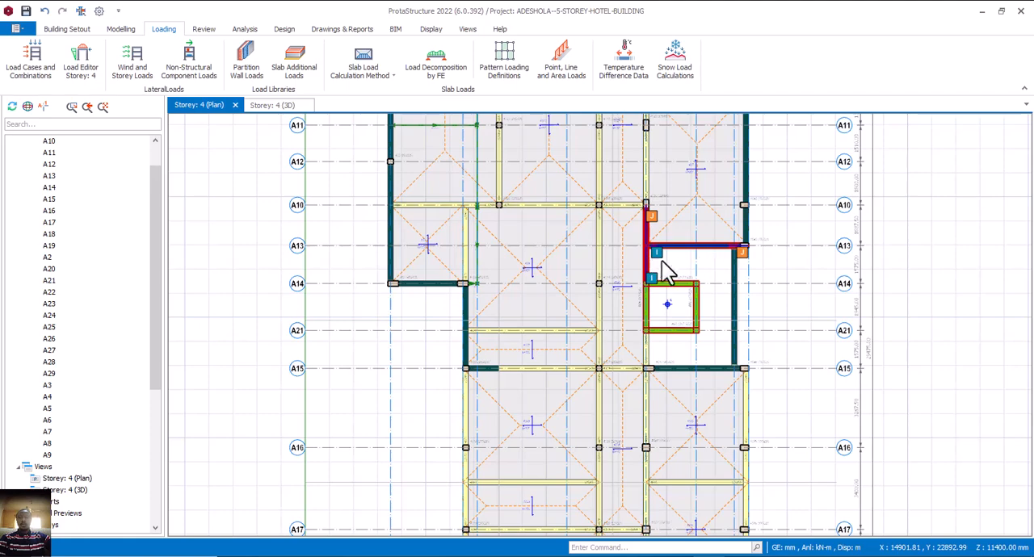
pyautogui.click(651, 264)
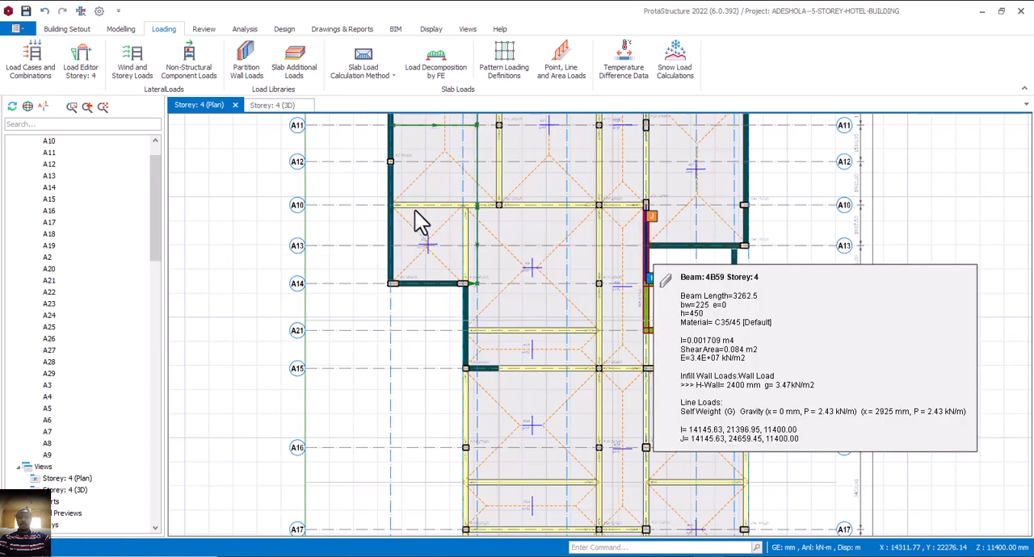
pyautogui.click(178, 74)
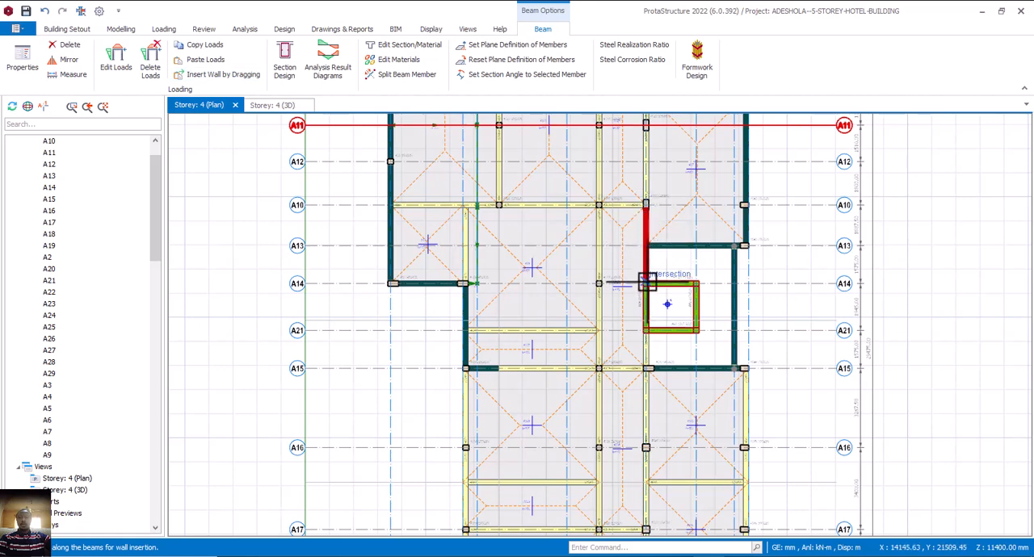
pyautogui.moveTo(647, 282); pyautogui.dragTo(647, 247)
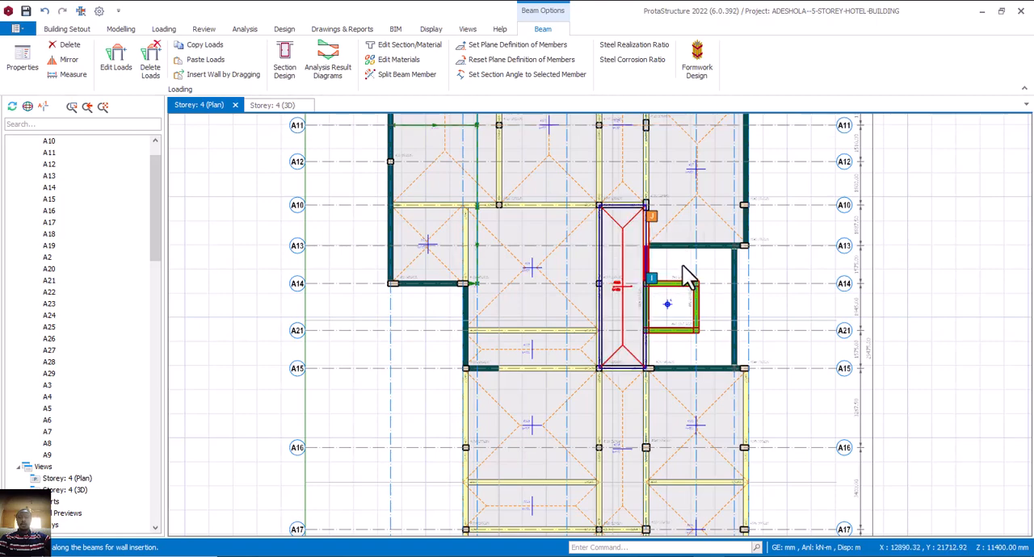
# Examine storey 4 in the 3D view, checking the walls around the lift core and the open terrace at the south end.
pyautogui.click(268, 106)
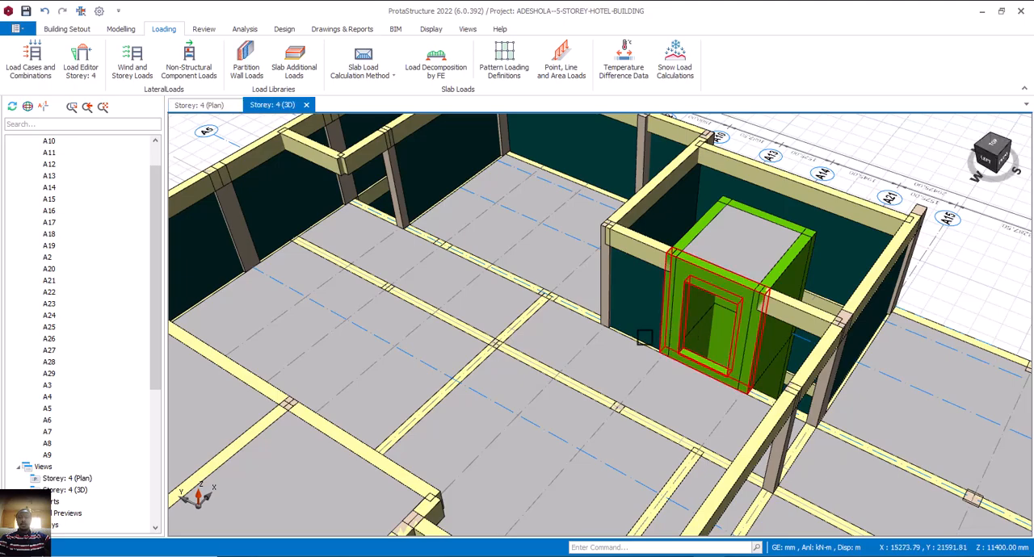
pyautogui.moveTo(600, 325)
pyautogui.mouseDown(button='middle')
pyautogui.moveTo(670, 324)
pyautogui.moveTo(643, 293)
pyautogui.moveTo(614, 295)
pyautogui.moveTo(618, 317)
pyautogui.moveTo(612, 308)
pyautogui.mouseUp(button='middle')
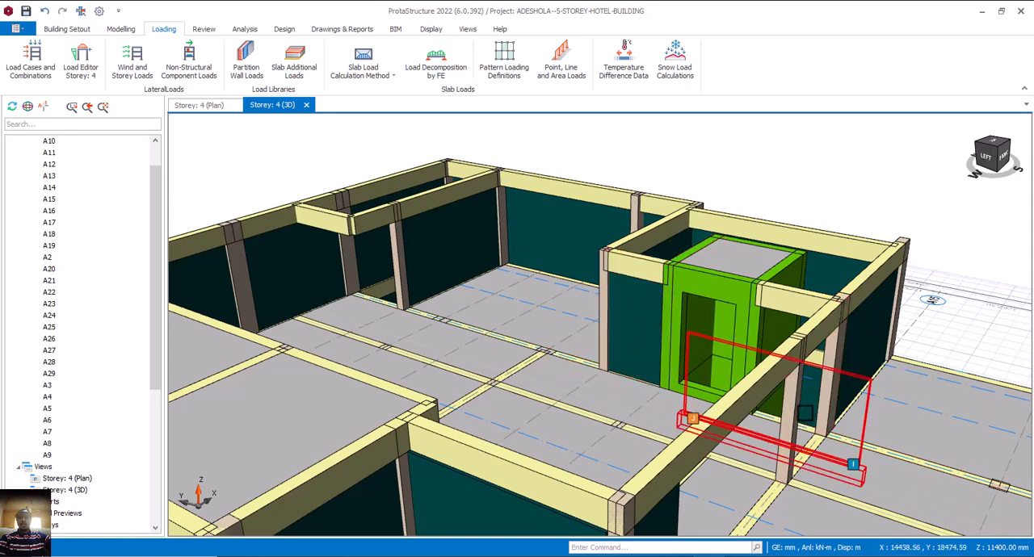
pyautogui.moveTo(719, 402)
pyautogui.mouseDown(button='middle')
pyautogui.moveTo(691, 392)
pyautogui.moveTo(717, 397)
pyautogui.moveTo(655, 409)
pyautogui.moveTo(699, 422)
pyautogui.moveTo(664, 396)
pyautogui.moveTo(658, 372)
pyautogui.mouseUp(button='middle')
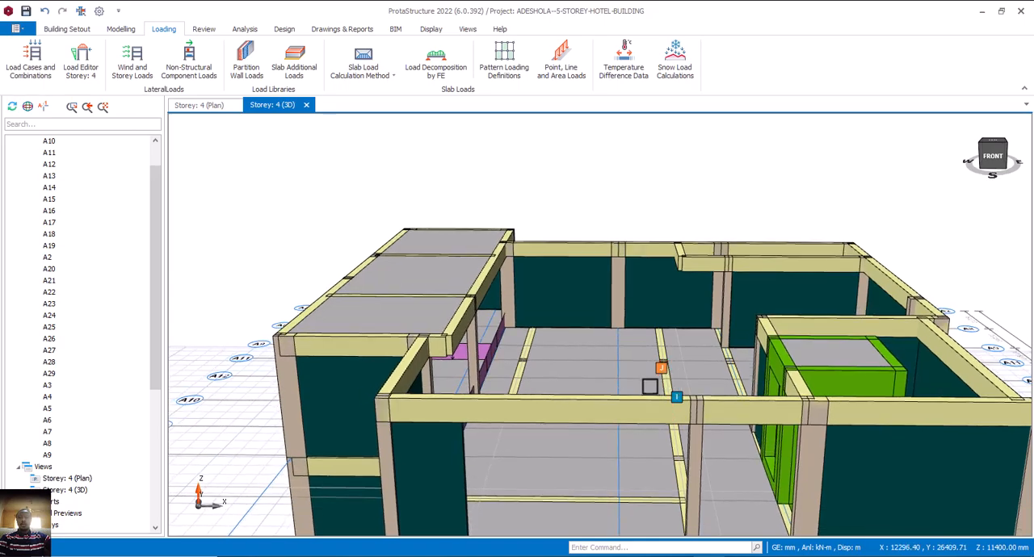
pyautogui.scroll(-5, 605, 238)
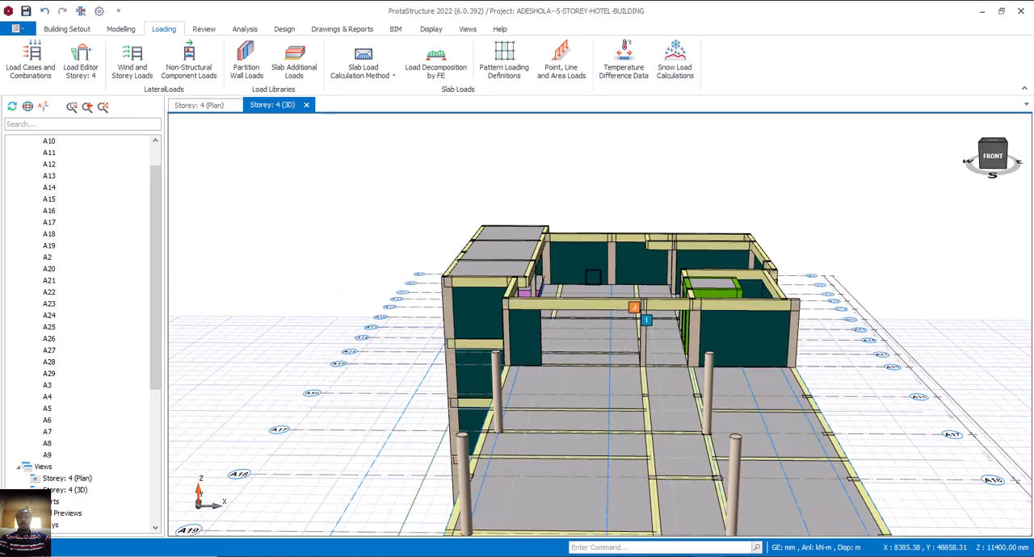
pyautogui.moveTo(607, 343); pyautogui.dragTo(546, 358, button='middle')
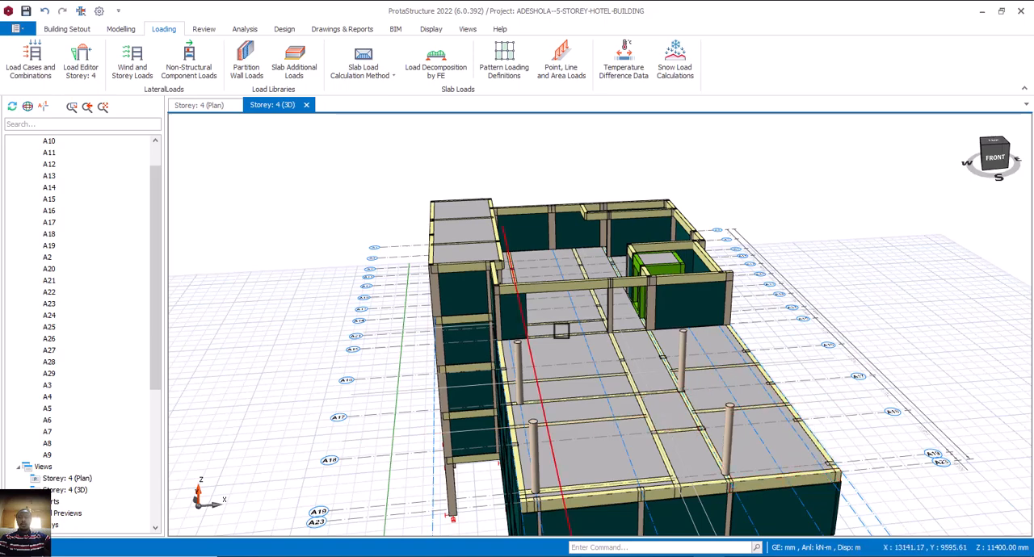
pyautogui.moveTo(622, 429); pyautogui.dragTo(583, 386, button='middle')
pyautogui.rightClick(585, 382)
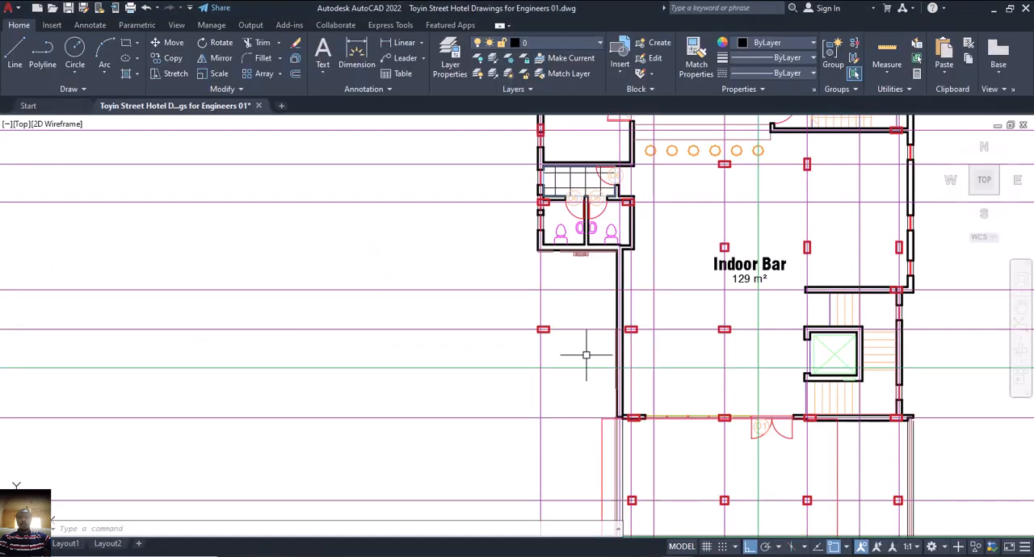
# Switch to the AutoCAD drawing and examine the Outdoor Open Bar's perimeter on the fourth floor plan.
pyautogui.scroll(-8, 586, 355)
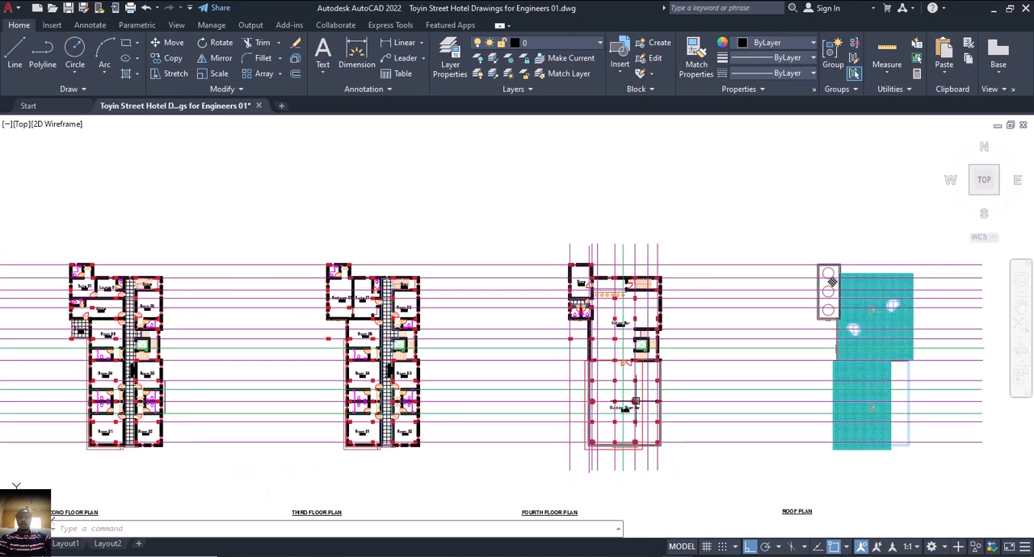
pyautogui.scroll(8, 635, 401)
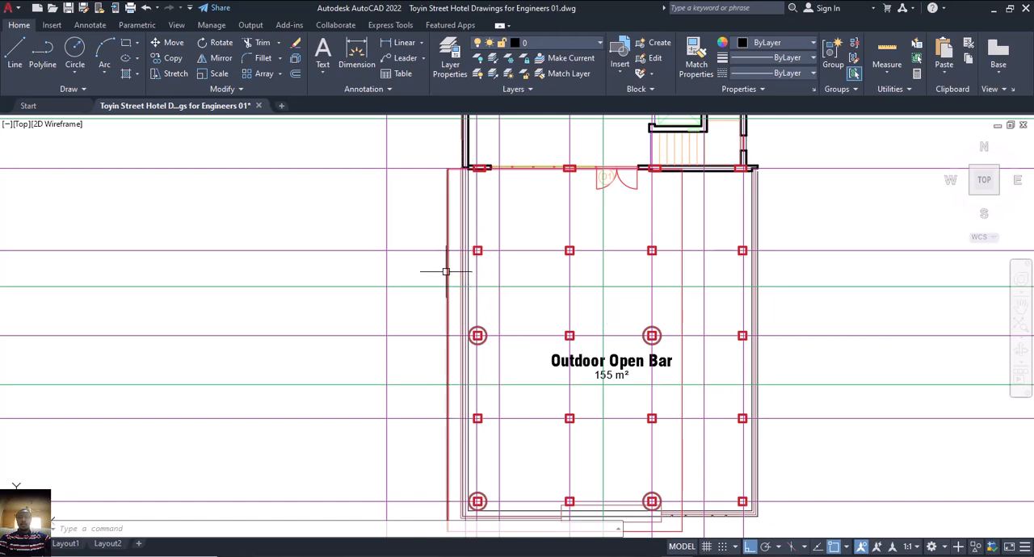
pyautogui.moveTo(445, 271)
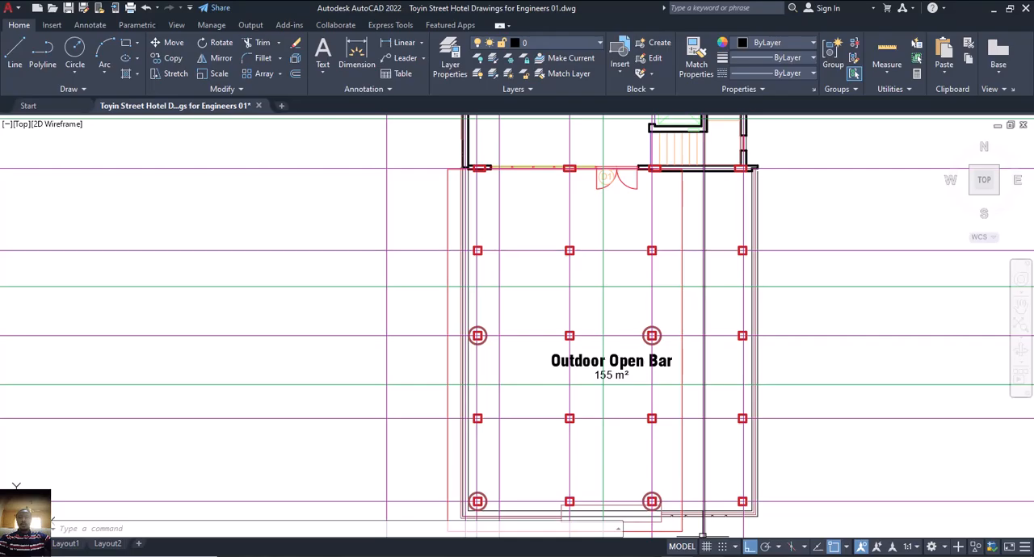
pyautogui.click(696, 555)
# Back in ProtaStructure, open the load editor for beam 4B39 at the southwest end of the terrace's south edge.
pyautogui.moveTo(642, 371); pyautogui.dragTo(669, 373, button='middle')
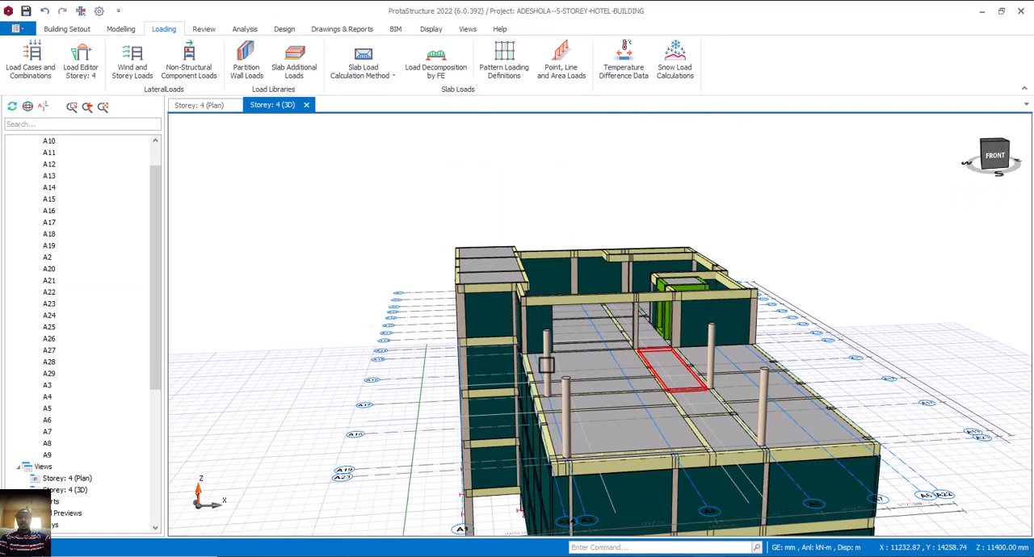
pyautogui.keyDown('shift'); pyautogui.moveTo(547, 365); pyautogui.dragTo(620, 403, button='middle'); pyautogui.keyUp('shift')
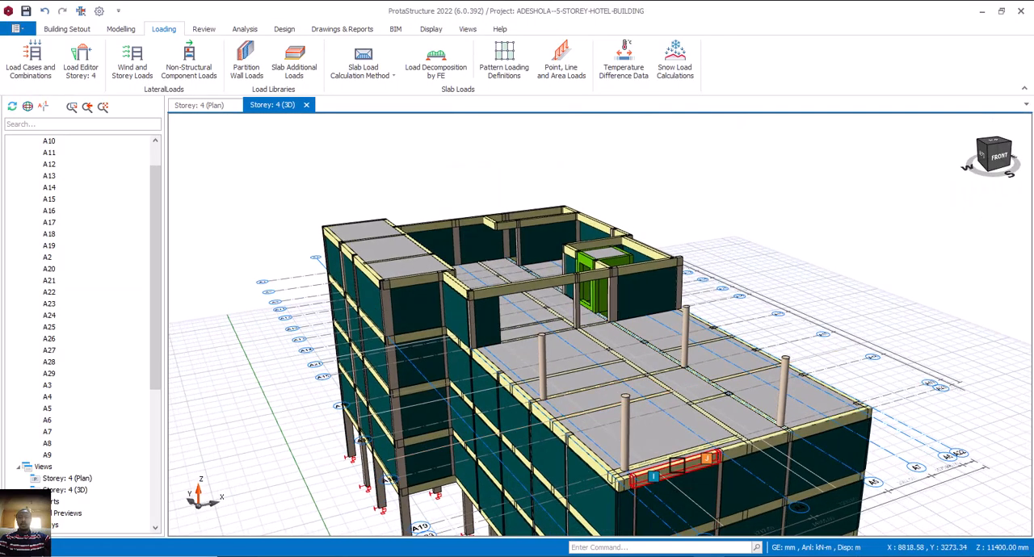
pyautogui.click(677, 463)
pyautogui.rightClick(677, 464)
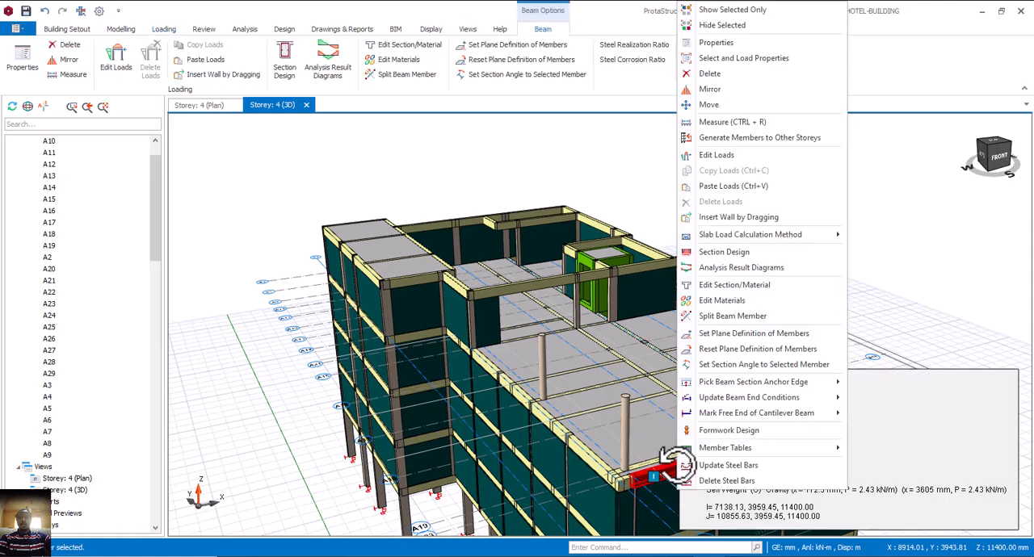
pyautogui.click(714, 156)
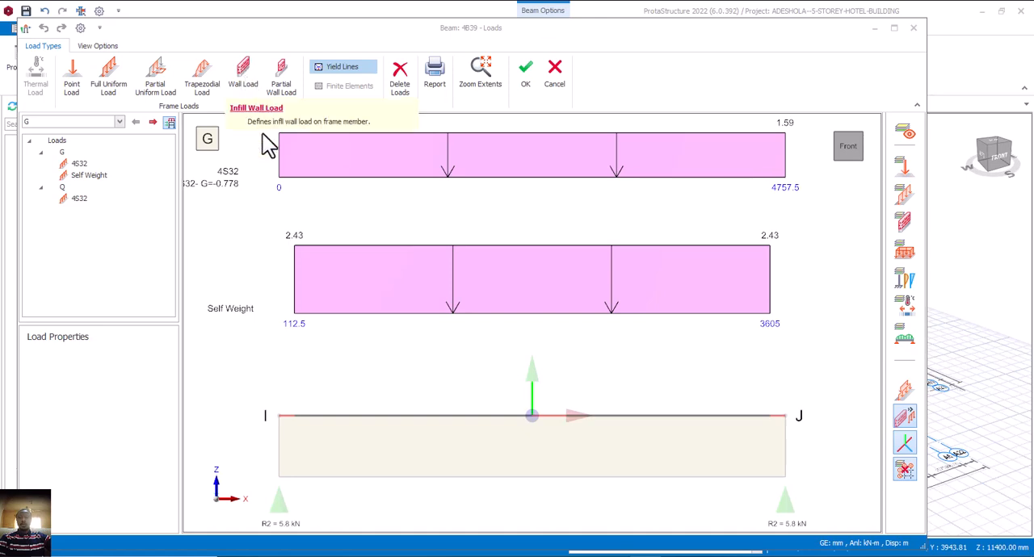
# Define a wall load of 3.47 kN/m2 unit weight with 1500 mm start and end heights and 225 mm thickness.
pyautogui.click(243, 72)
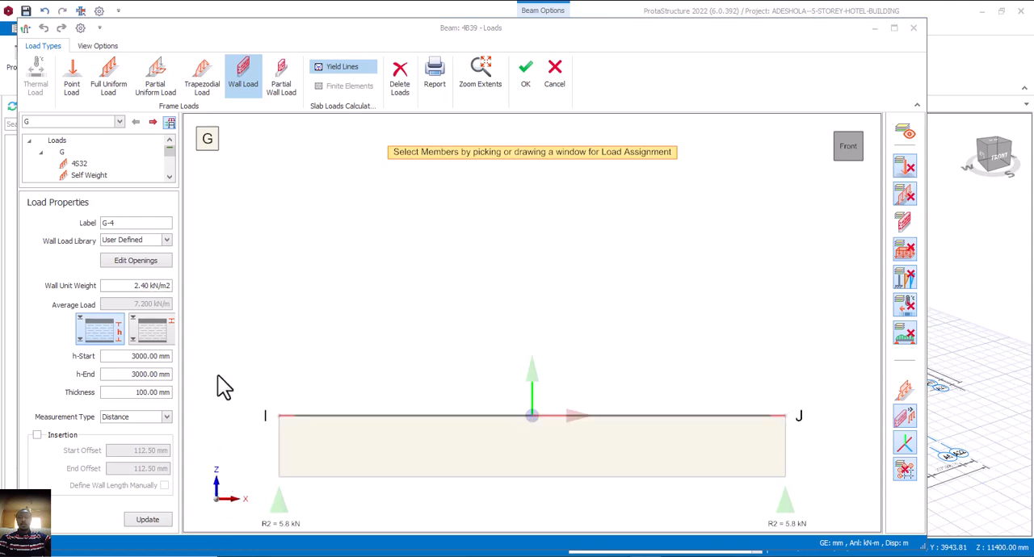
pyautogui.moveTo(156, 287); pyautogui.dragTo(135, 290)
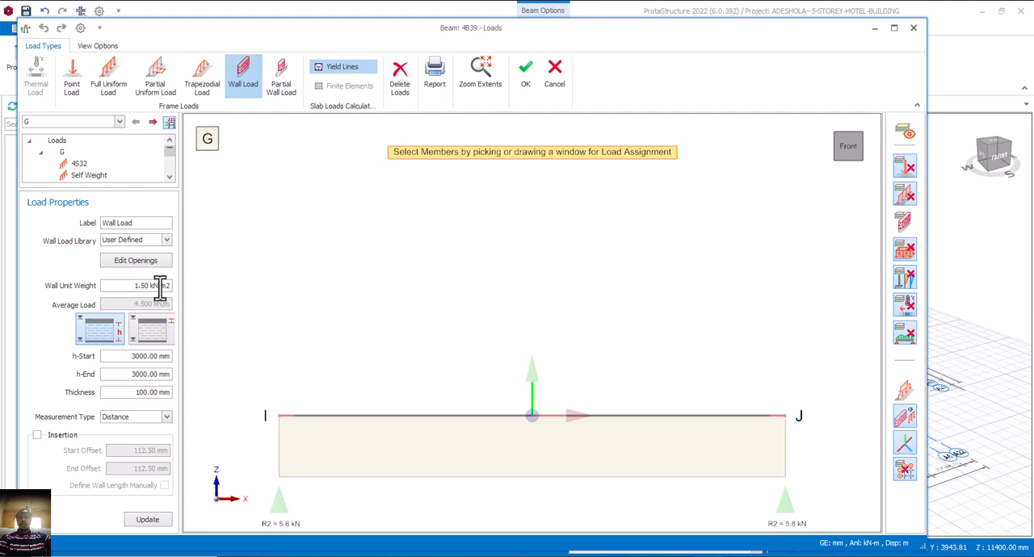
pyautogui.moveTo(157, 288); pyautogui.dragTo(129, 290)
pyautogui.moveTo(150, 361); pyautogui.dragTo(119, 364)
pyautogui.write('15')
pyautogui.moveTo(159, 394); pyautogui.dragTo(128, 394)
pyautogui.write('225')
# Assign the defined wall load to the full length of beam 4B39 and accept the beam's loads.
pyautogui.click(425, 442)
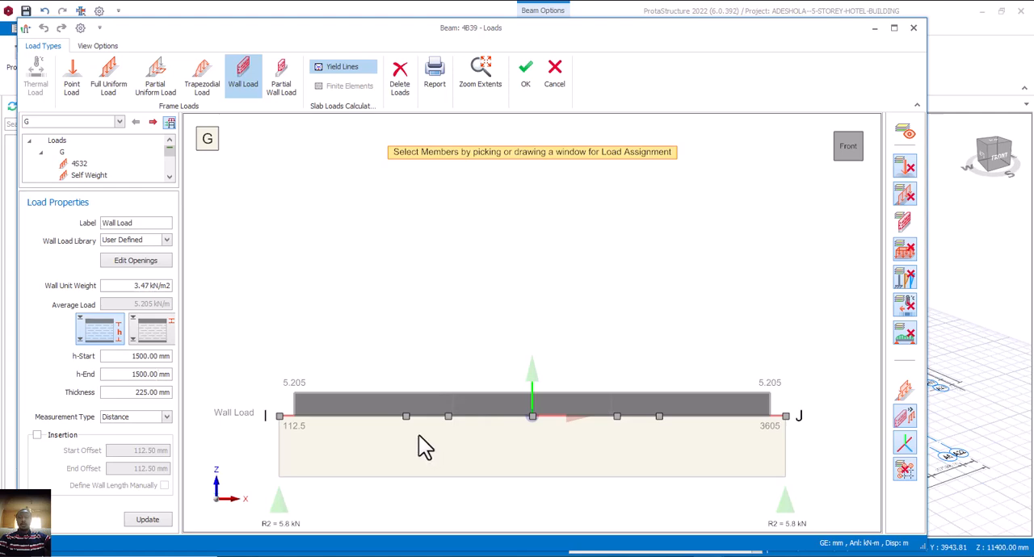
pyautogui.press('Escape')
pyautogui.click(435, 419)
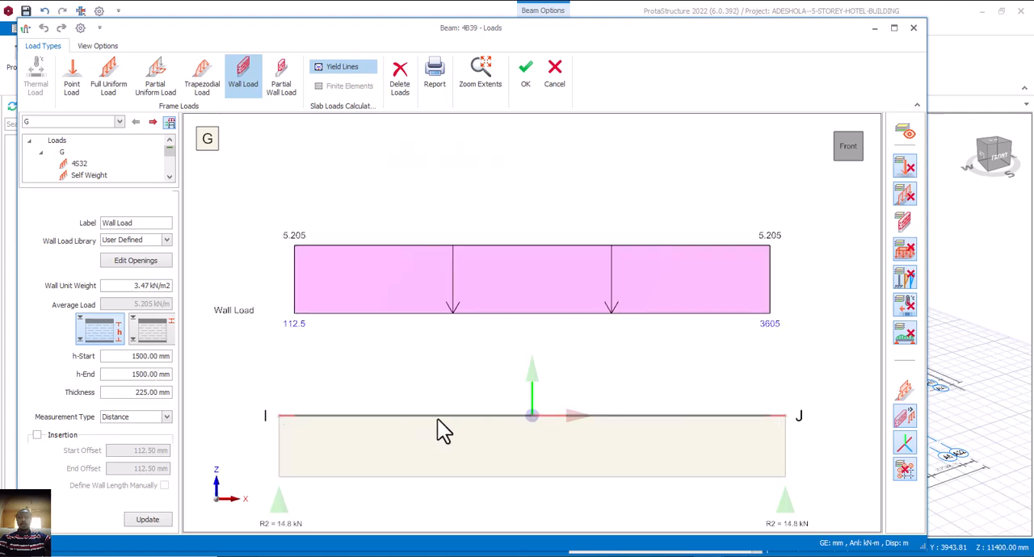
pyautogui.click(523, 81)
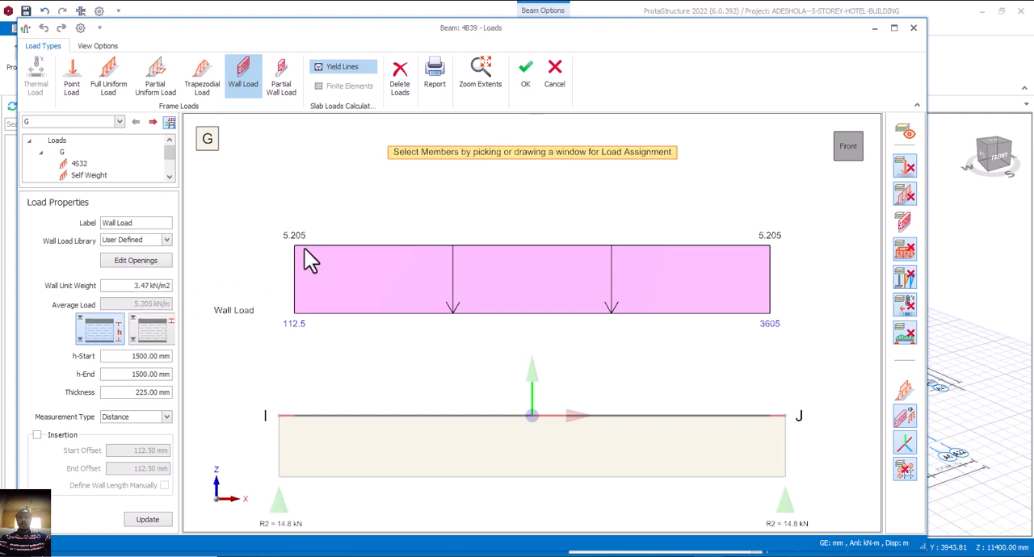
pyautogui.click(530, 80)
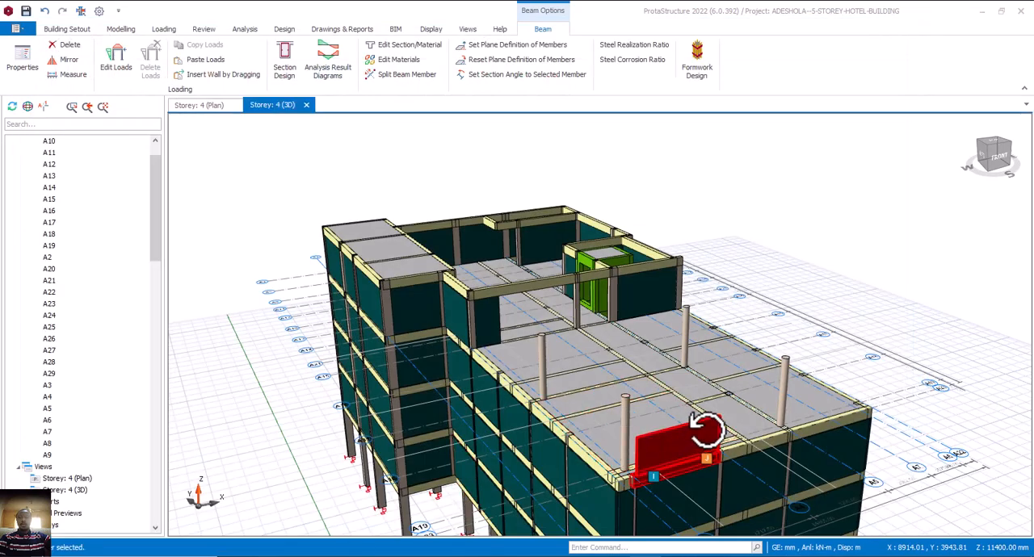
# Copy the 1500 mm high wall load from beam 4B39.
pyautogui.moveTo(706, 429); pyautogui.dragTo(671, 438)
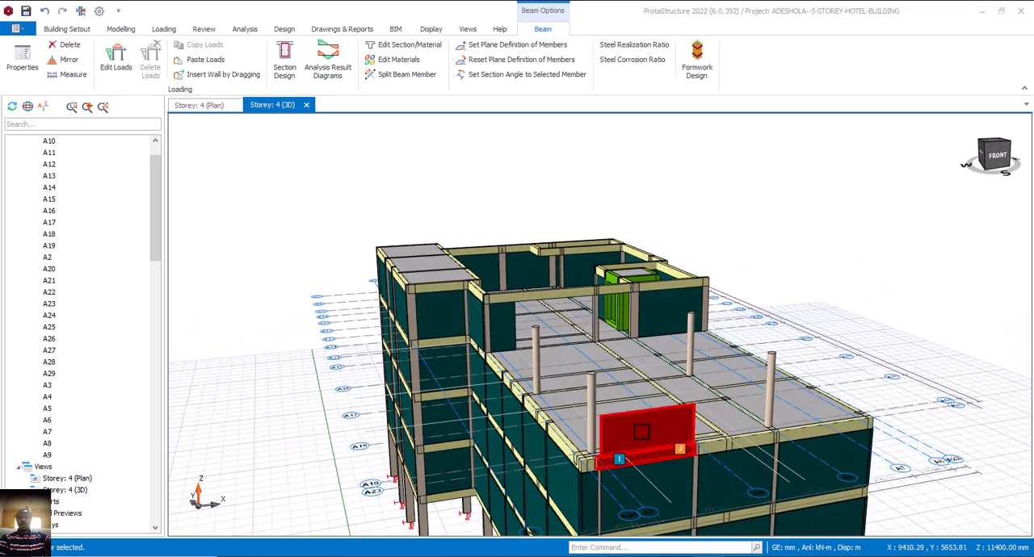
pyautogui.rightClick(644, 443)
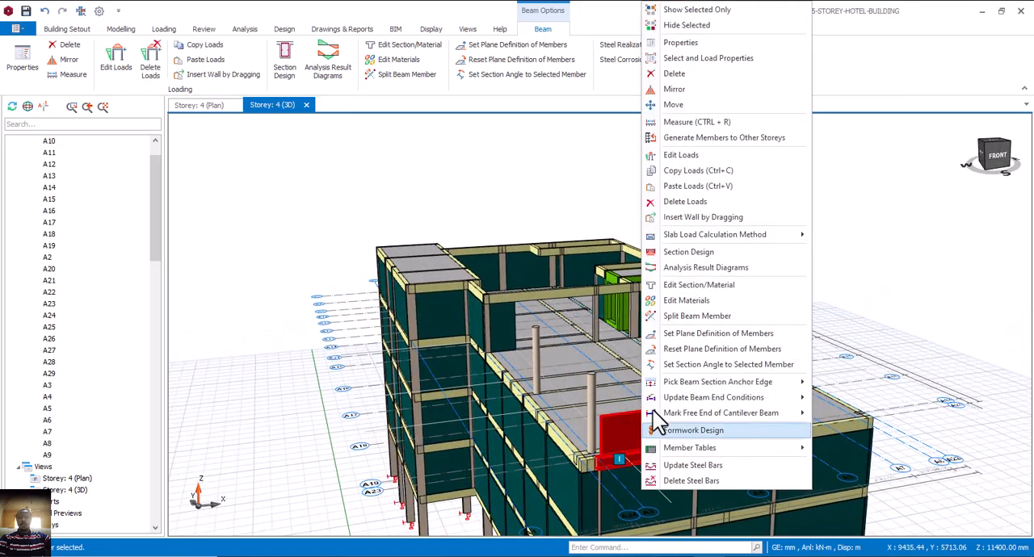
pyautogui.click(683, 172)
pyautogui.click(513, 380)
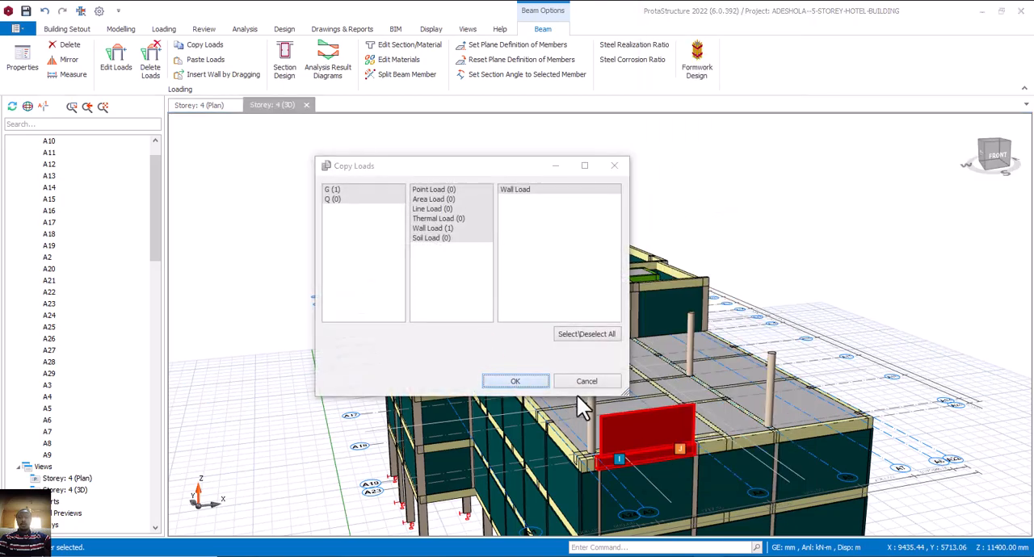
# Add beam 4B57 and the other beams along the terrace's west edge to the selection.
pyautogui.scroll(-3, 609, 428)
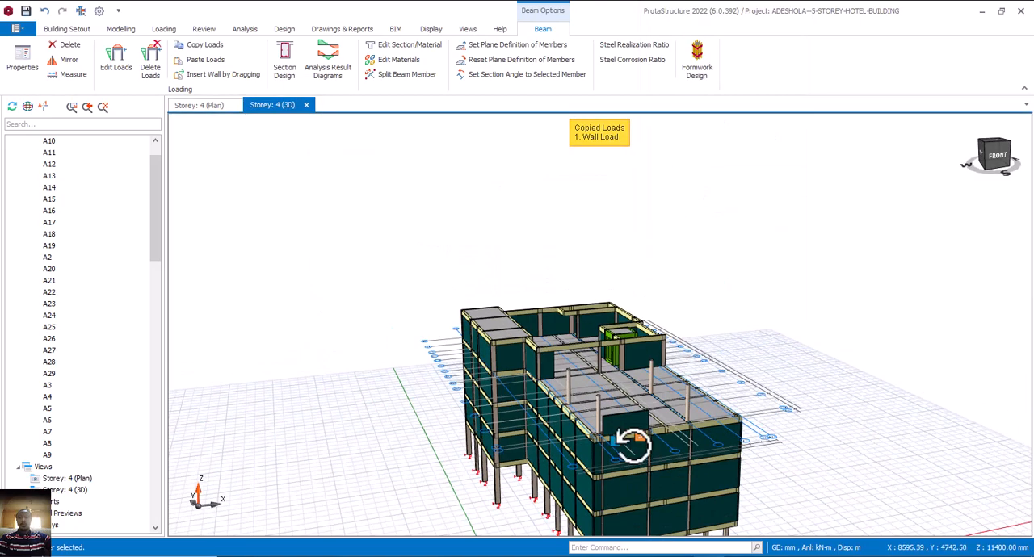
pyautogui.moveTo(632, 443); pyautogui.dragTo(661, 451, button='middle')
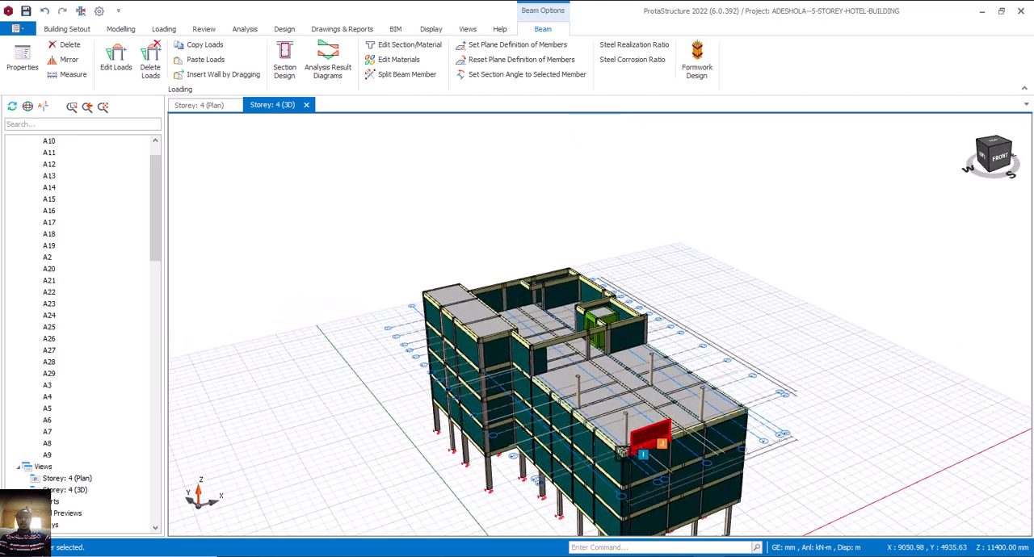
pyautogui.scroll(4, 621, 451)
pyautogui.moveTo(601, 432)
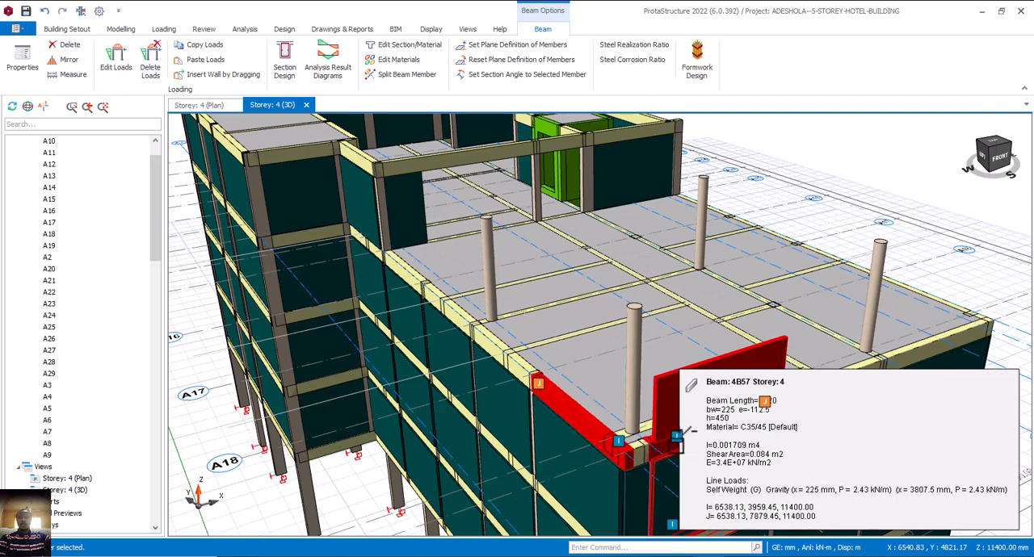
pyautogui.click(637, 449)
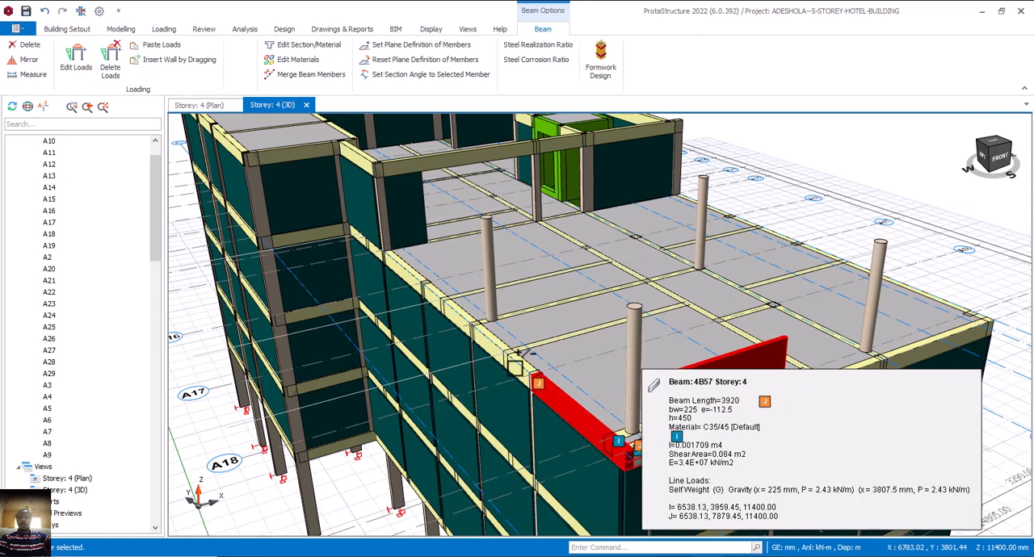
pyautogui.click(516, 367)
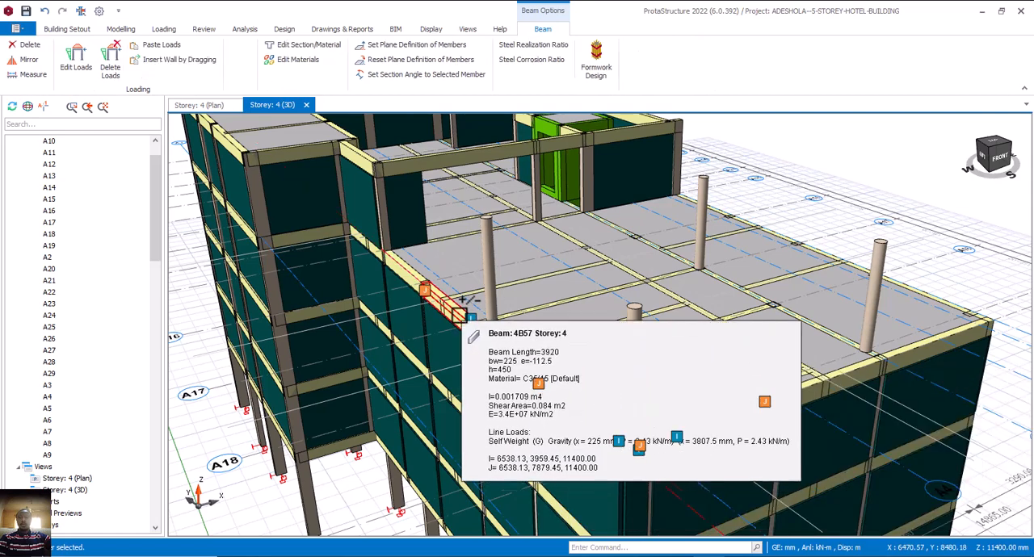
pyautogui.click(460, 322)
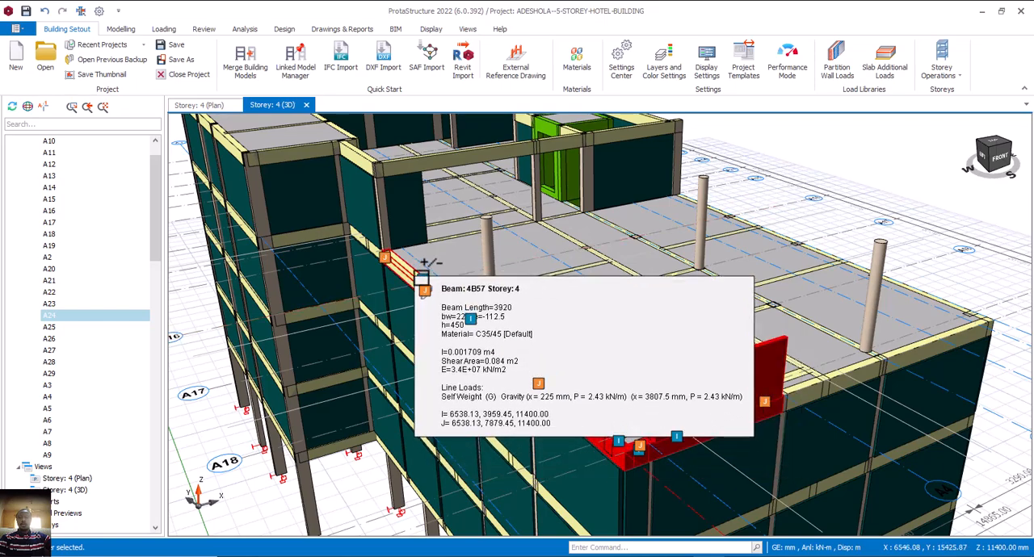
# Add the beams along the terrace's south edge and the beams along its east edge to the selection.
pyautogui.scroll(-5, 619, 291)
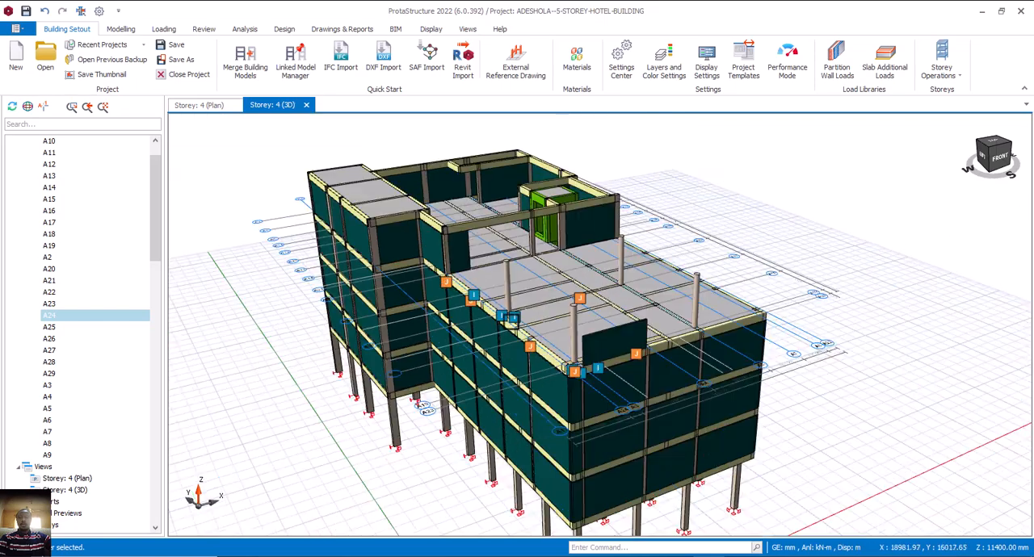
pyautogui.moveTo(678, 356); pyautogui.dragTo(574, 352, button='middle')
pyautogui.scroll(5, 554, 343)
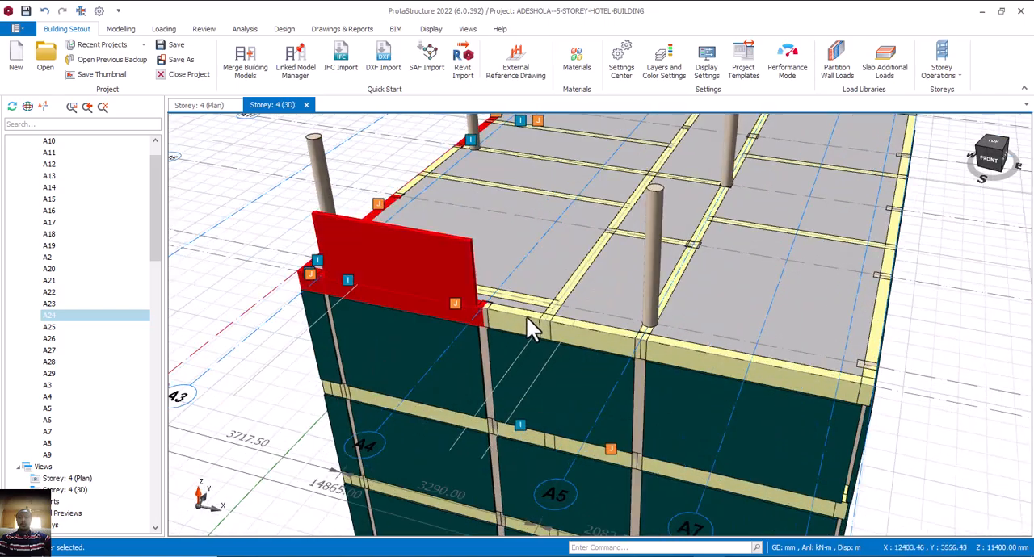
pyautogui.keyDown('ctrl'); pyautogui.click(525, 314); pyautogui.keyUp('ctrl')
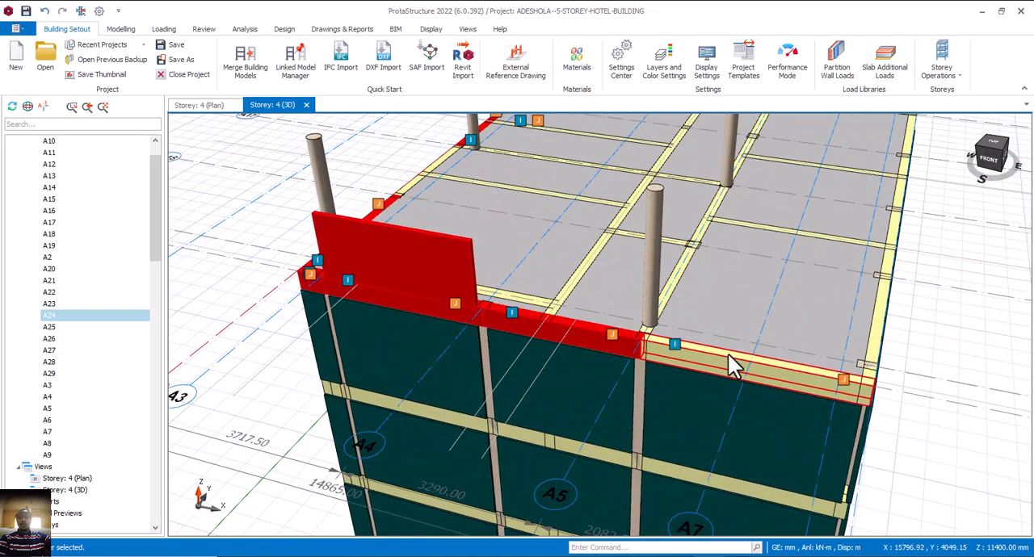
pyautogui.keyDown('ctrl'); pyautogui.click(880, 350); pyautogui.keyUp('ctrl')
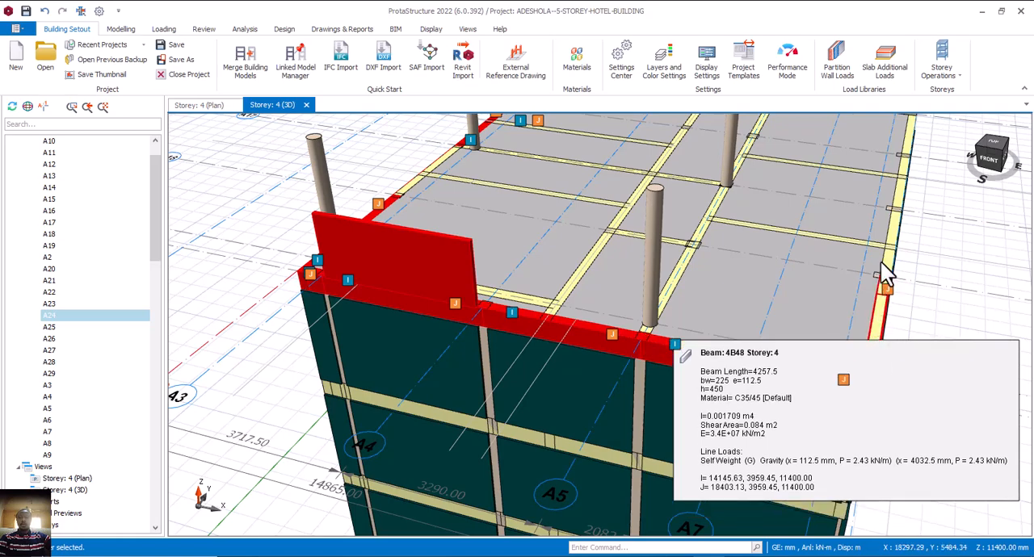
pyautogui.keyDown('ctrl'); pyautogui.click(893, 234); pyautogui.keyUp('ctrl')
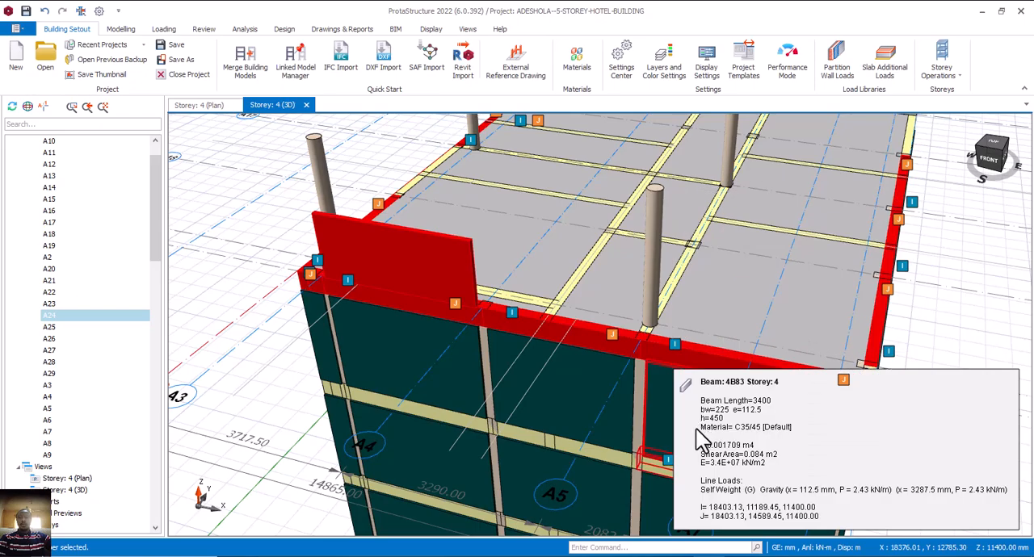
# Add the northernmost beam on the terrace's east edge to the selection and paste the copied wall load onto all selected beams.
pyautogui.scroll(-3, 695, 429)
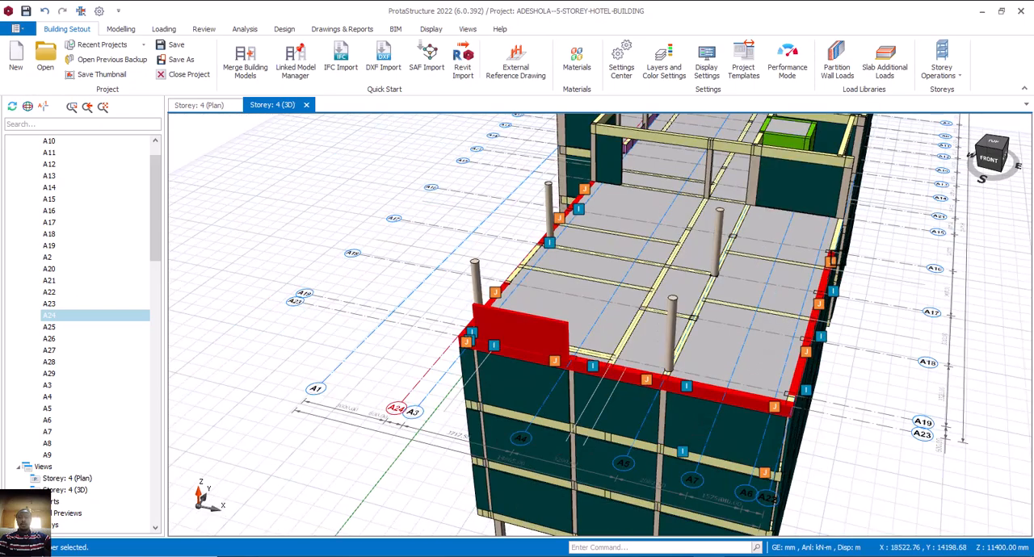
pyautogui.scroll(3, 834, 239)
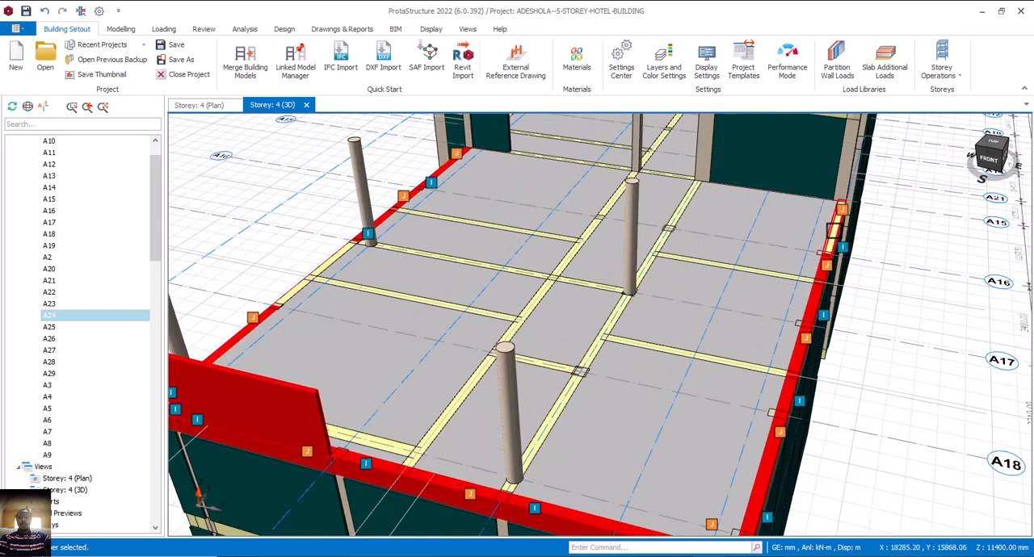
pyautogui.click(825, 239)
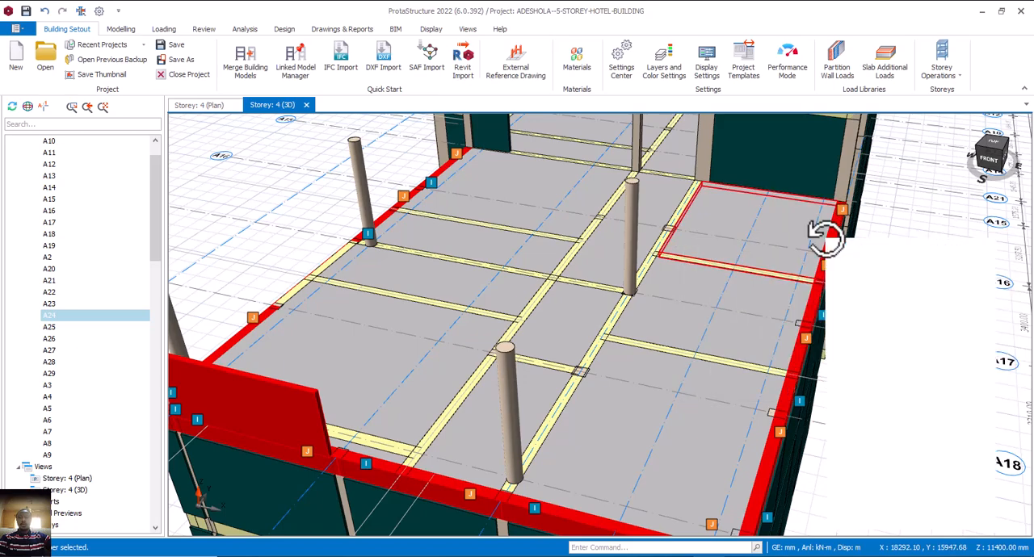
pyautogui.rightClick(826, 239)
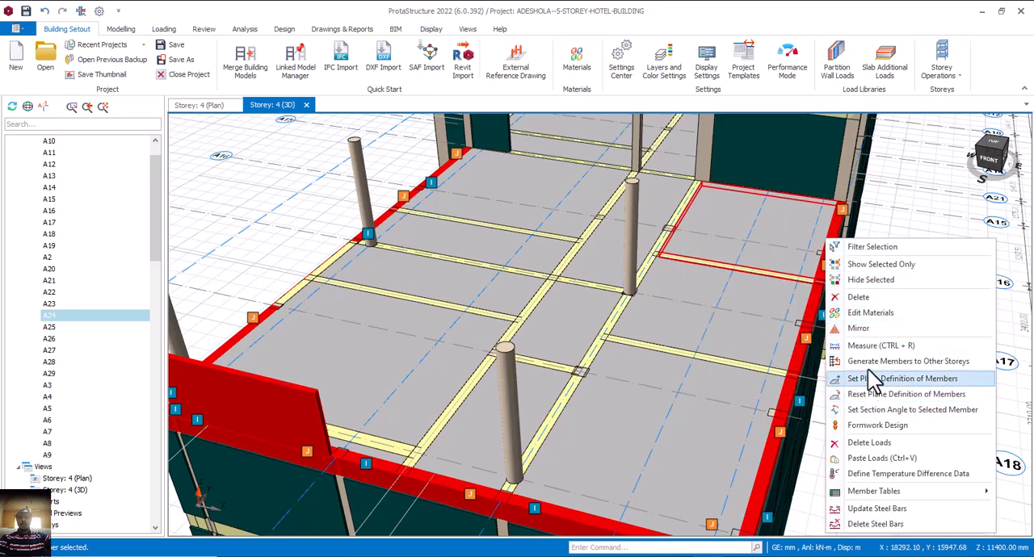
pyautogui.click(872, 459)
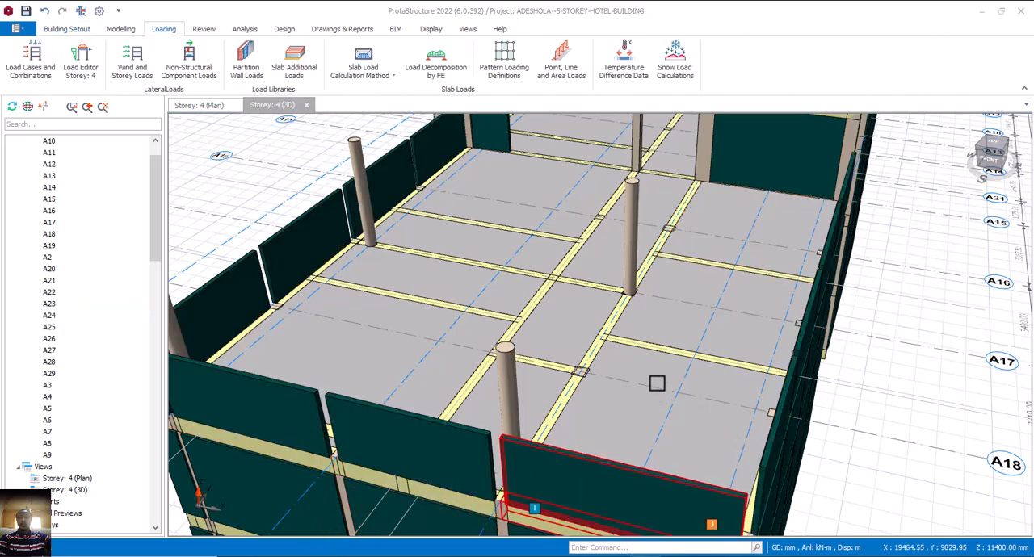
# Examine the pasted 1500 mm parapet wall loads around the open terrace in 3D from several sides.
pyautogui.scroll(-5, 670, 339)
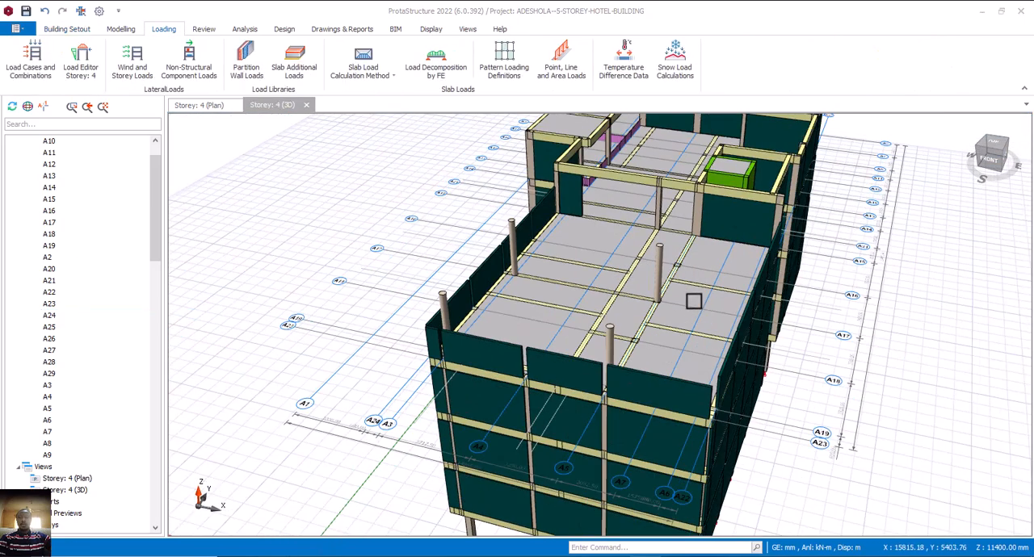
pyautogui.moveTo(755, 323)
pyautogui.mouseDown(button='middle')
pyautogui.moveTo(796, 328)
pyautogui.moveTo(729, 323)
pyautogui.moveTo(737, 338)
pyautogui.moveTo(722, 339)
pyautogui.moveTo(743, 329)
pyautogui.moveTo(729, 334)
pyautogui.moveTo(750, 314)
pyautogui.moveTo(740, 316)
pyautogui.moveTo(726, 326)
pyautogui.moveTo(783, 305)
pyautogui.moveTo(729, 331)
pyautogui.moveTo(742, 326)
pyautogui.mouseUp(button='middle')
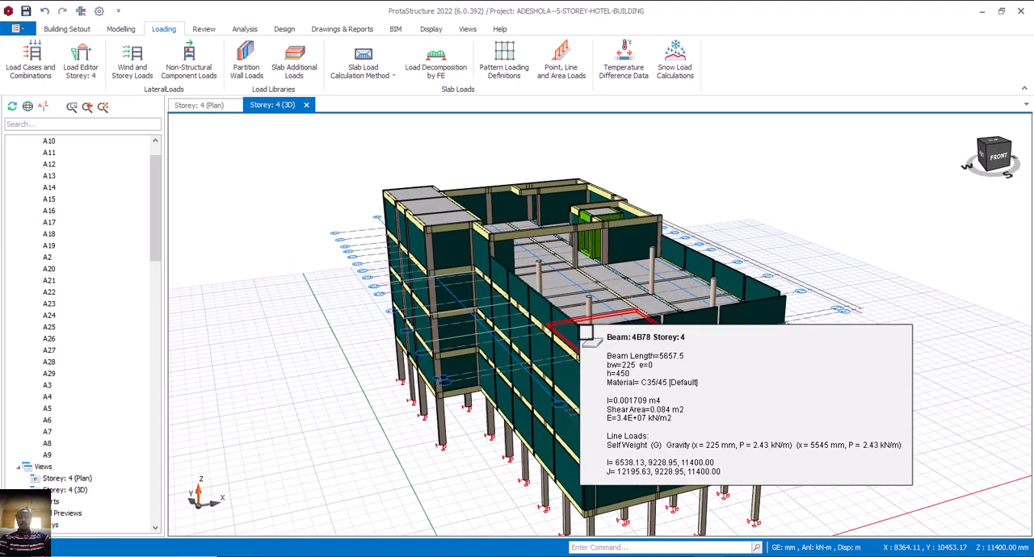
pyautogui.moveTo(595, 327); pyautogui.dragTo(618, 335, button='middle')
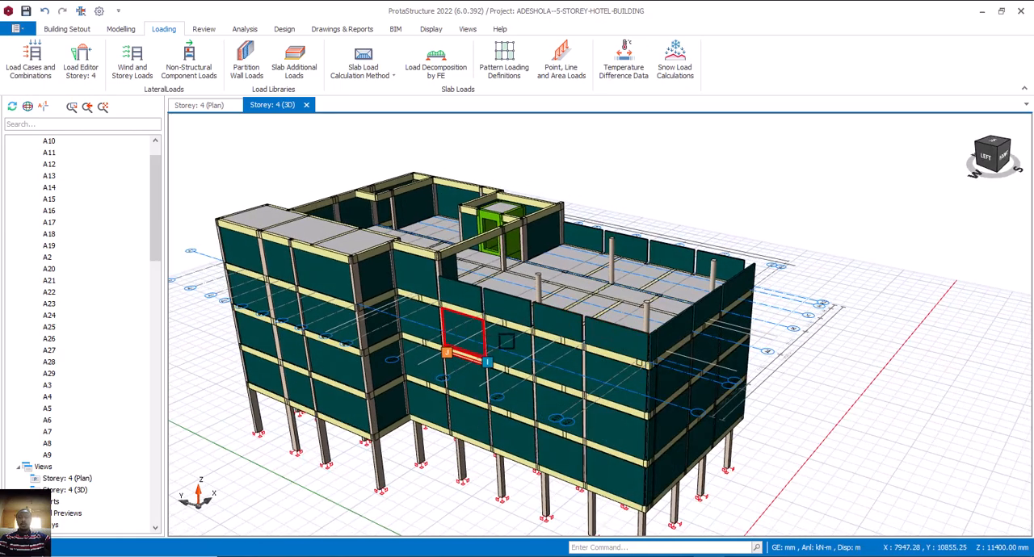
pyautogui.scroll(3, 537, 331)
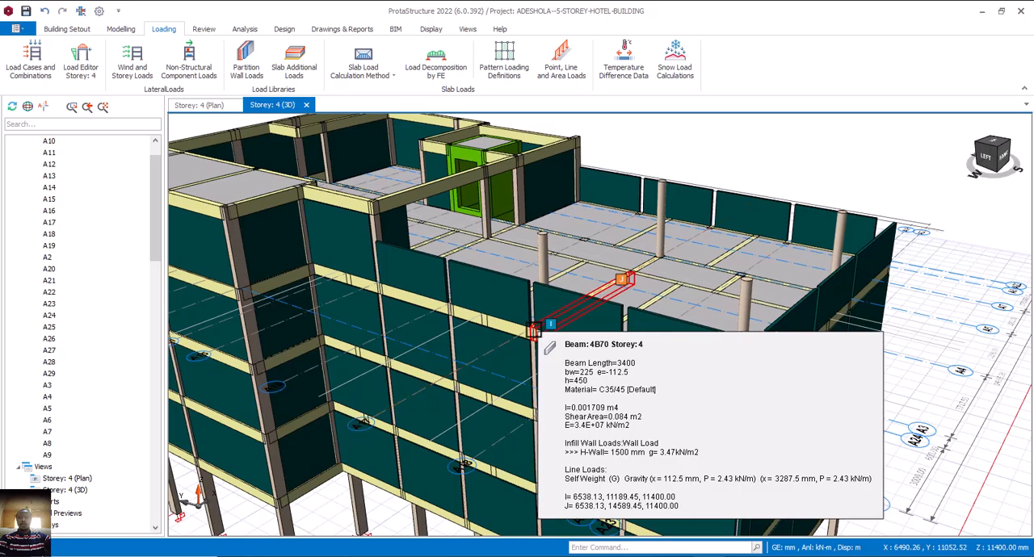
pyautogui.moveTo(572, 353); pyautogui.dragTo(609, 326, button='middle')
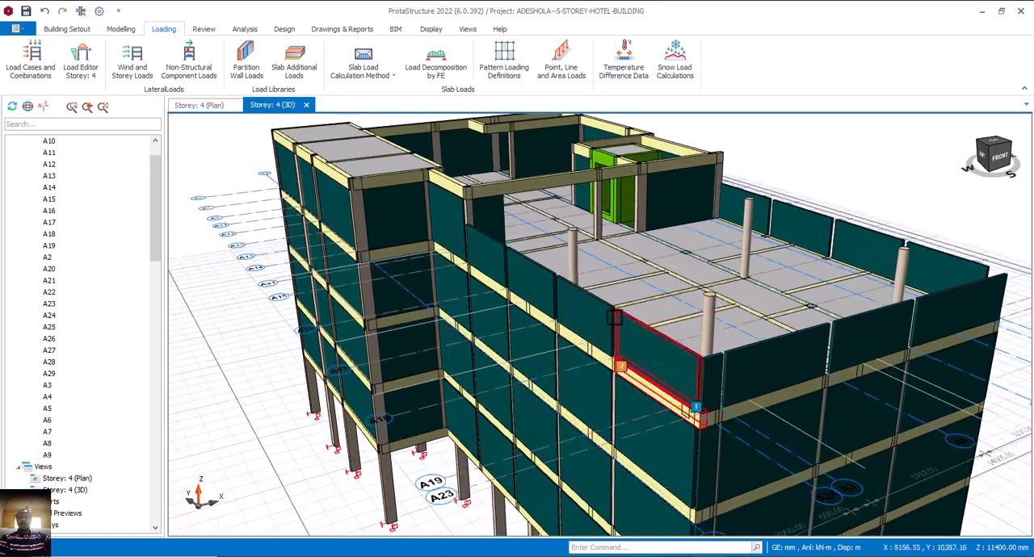
pyautogui.moveTo(652, 379); pyautogui.dragTo(629, 386, button='middle')
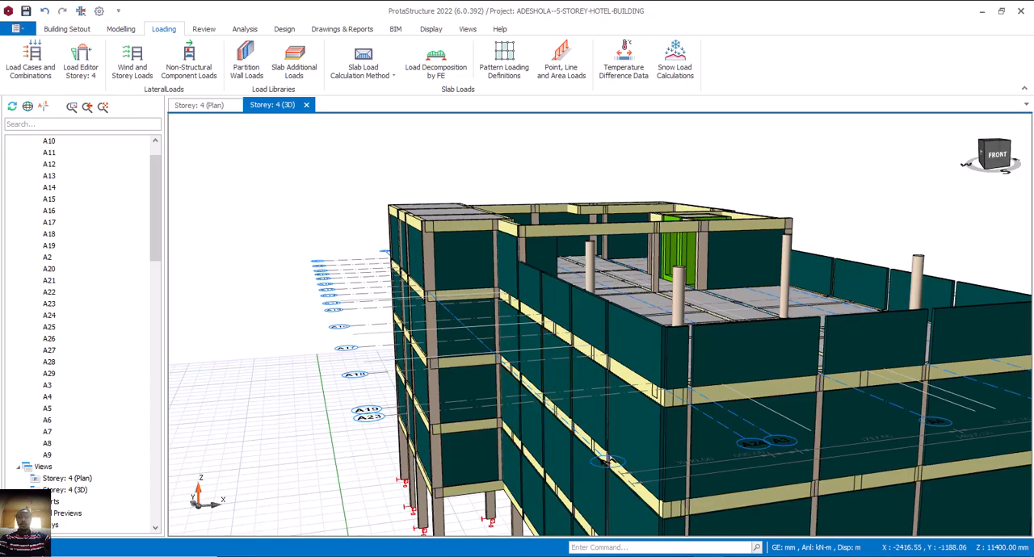
pyautogui.scroll(-3, 307, 517)
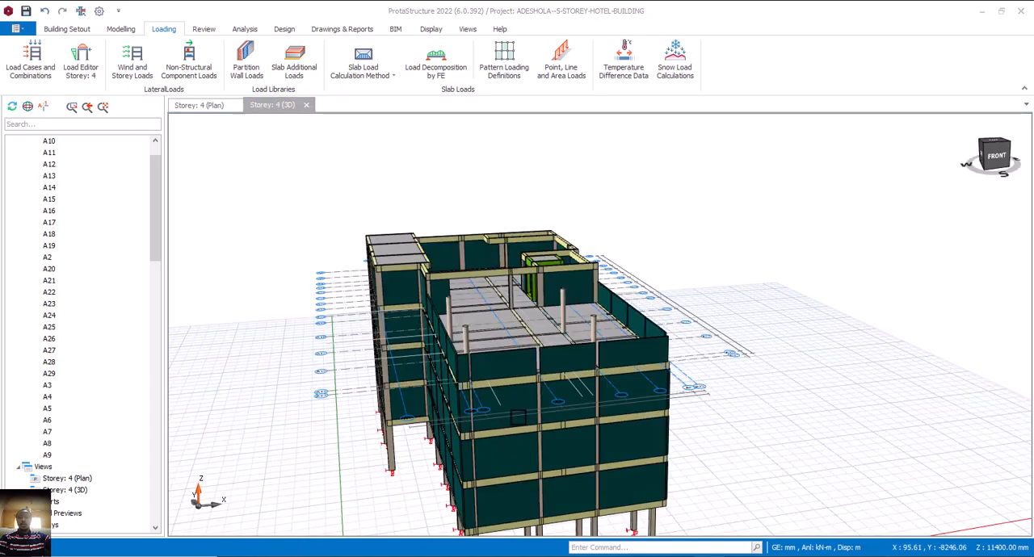
pyautogui.moveTo(485, 452)
pyautogui.mouseDown(button='middle')
pyautogui.moveTo(525, 441)
pyautogui.moveTo(525, 344)
pyautogui.mouseUp(button='middle')
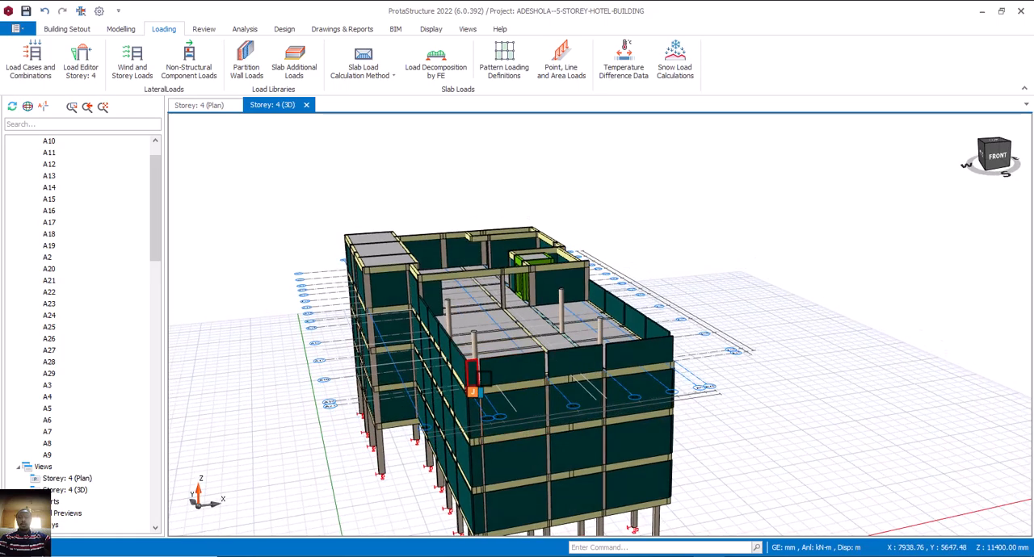
pyautogui.moveTo(478, 377); pyautogui.dragTo(496, 393, button='middle')
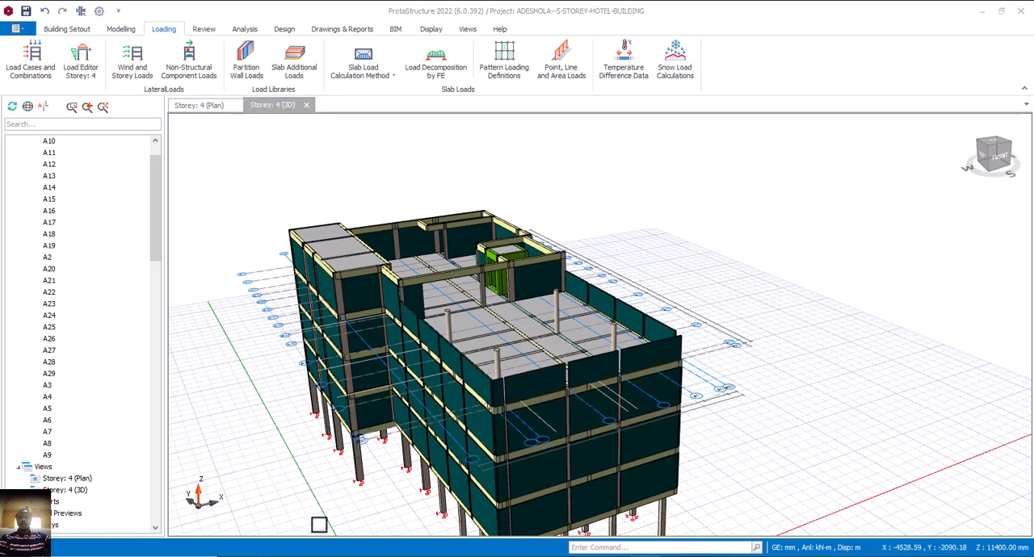
pyautogui.moveTo(449, 339); pyautogui.dragTo(455, 319, button='middle')
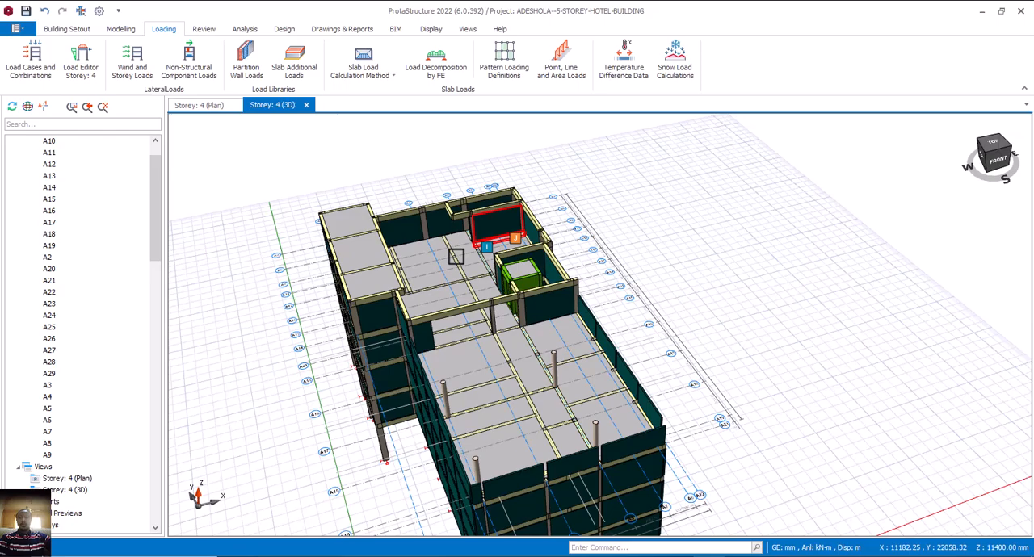
# In the storey 4 plan, set up a slab line load with dead load (G) magnitudes of 8.328 kN/m at start and end.
pyautogui.click(203, 105)
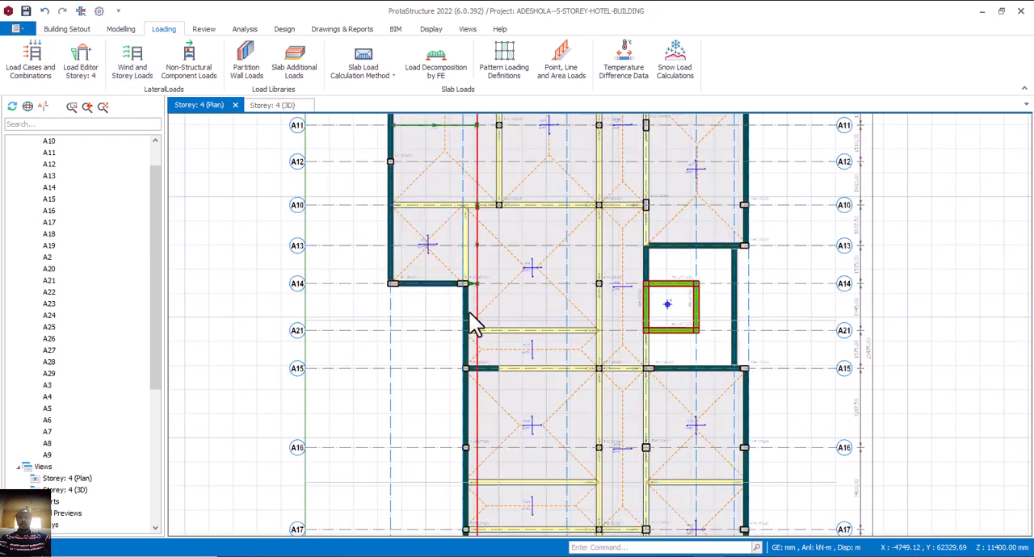
pyautogui.scroll(-3, 473, 323)
pyautogui.scroll(4, 584, 226)
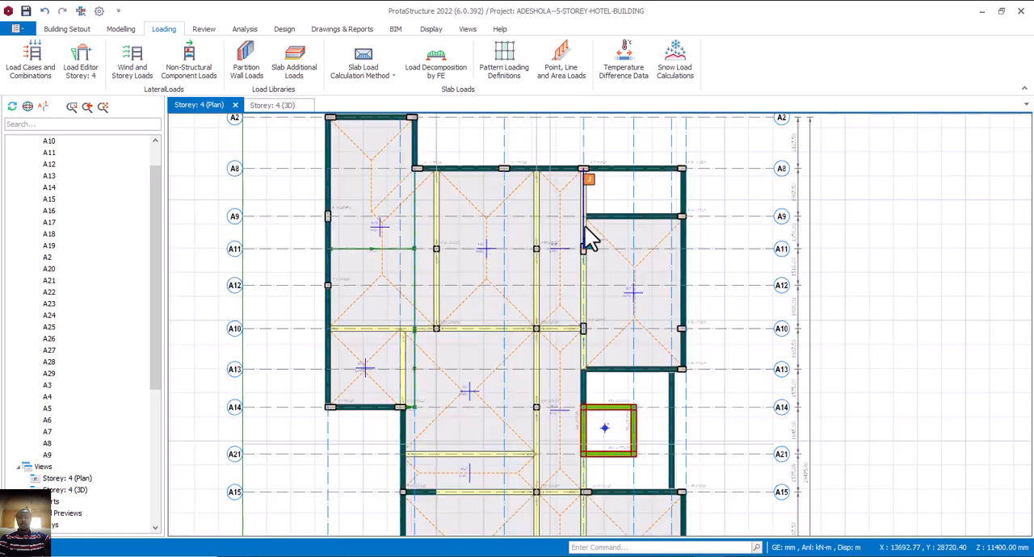
pyautogui.moveTo(550, 241); pyautogui.dragTo(551, 244, button='middle')
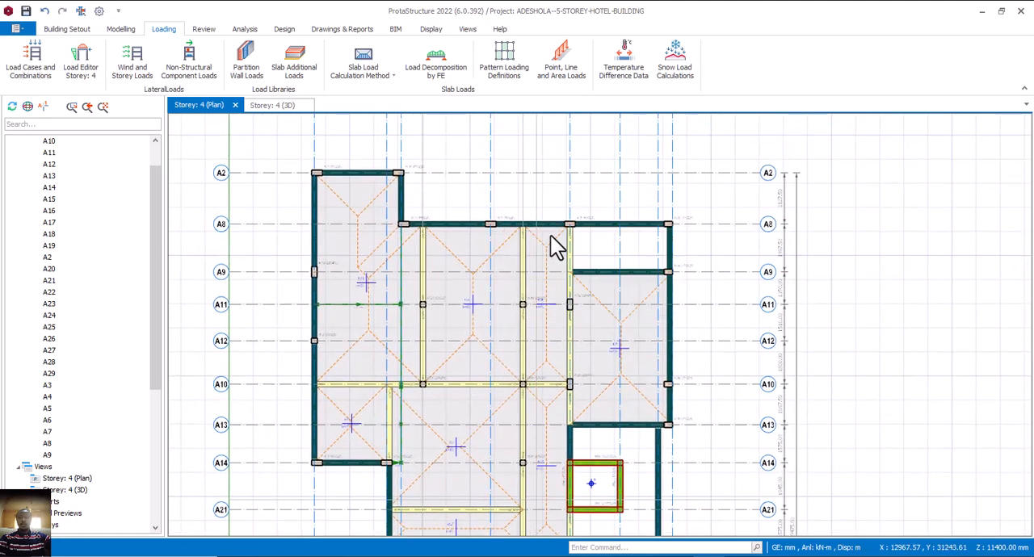
pyautogui.click(559, 63)
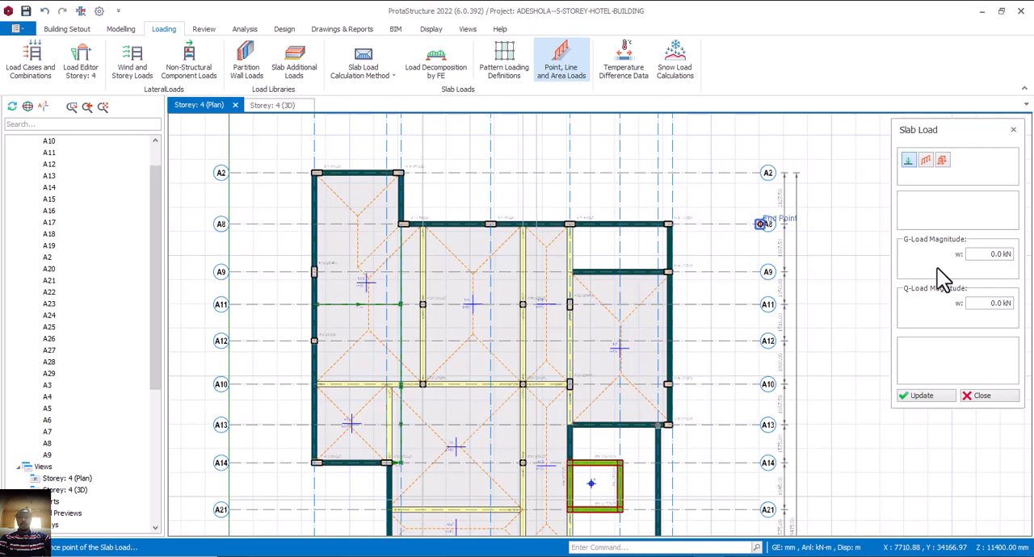
pyautogui.click(924, 160)
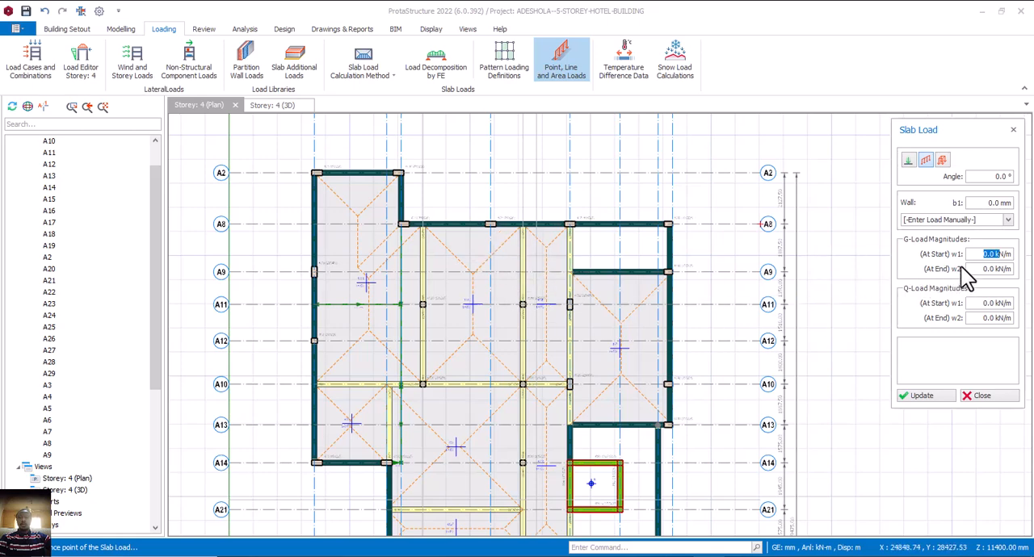
pyautogui.write('8.328')
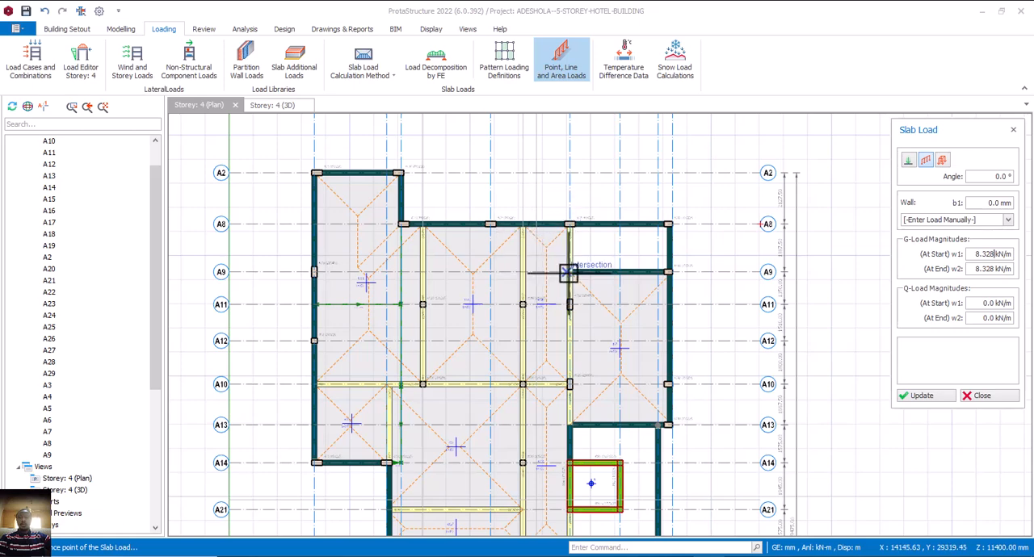
# Draw the line load along axis A9 about 1276 mm west from the beam, and a second one 1875 mm north to the A8 beam.
pyautogui.click(549, 275)
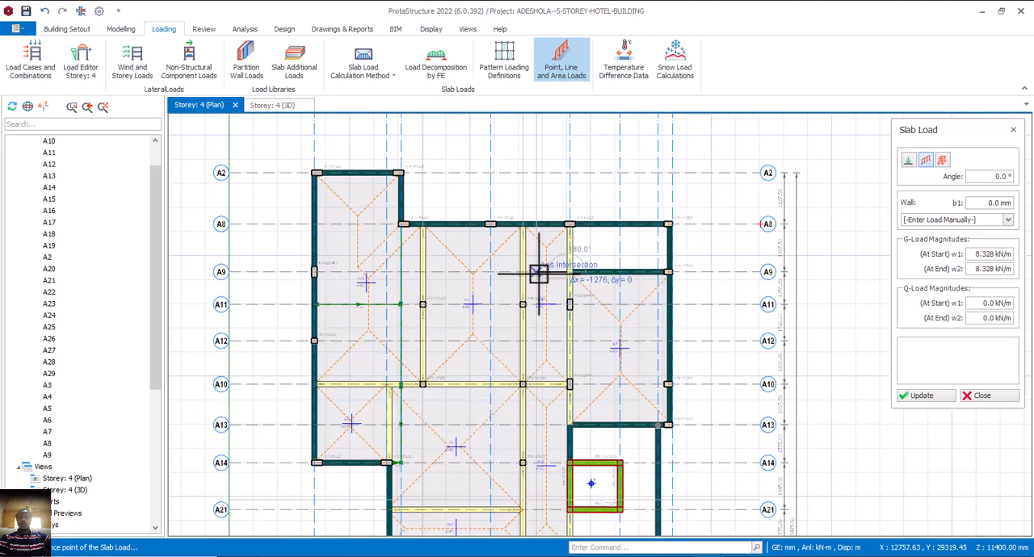
pyautogui.click(531, 273)
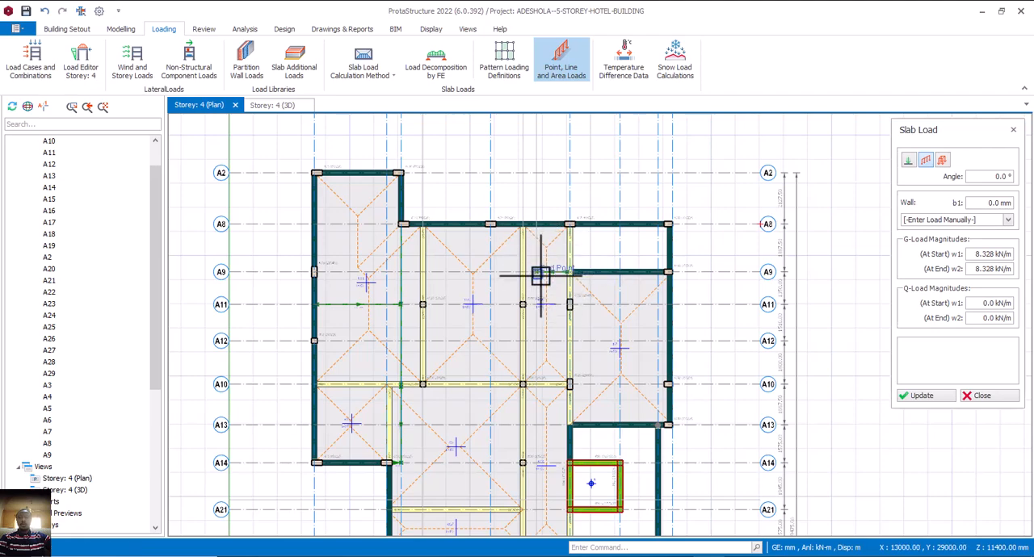
pyautogui.scroll(1, 542, 272)
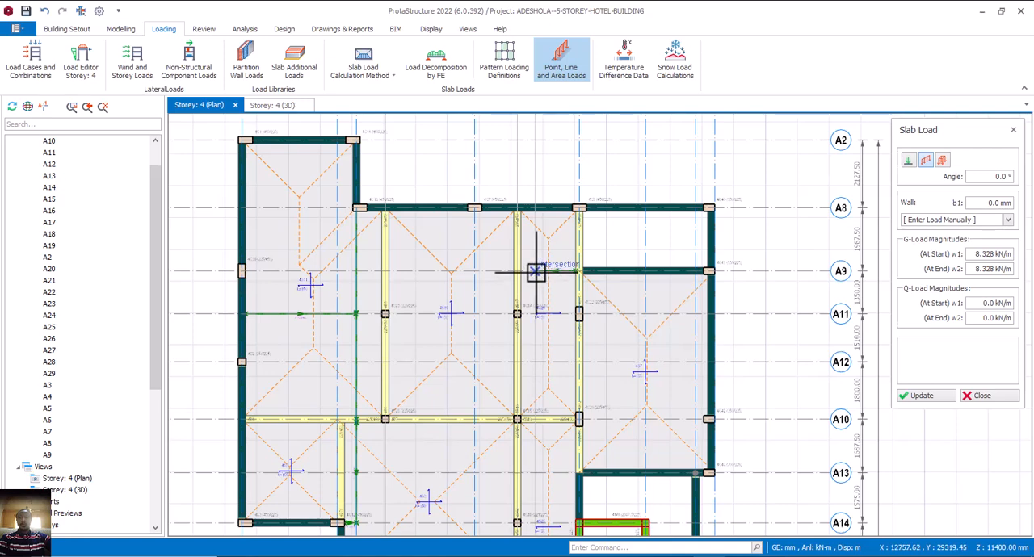
pyautogui.click(535, 272)
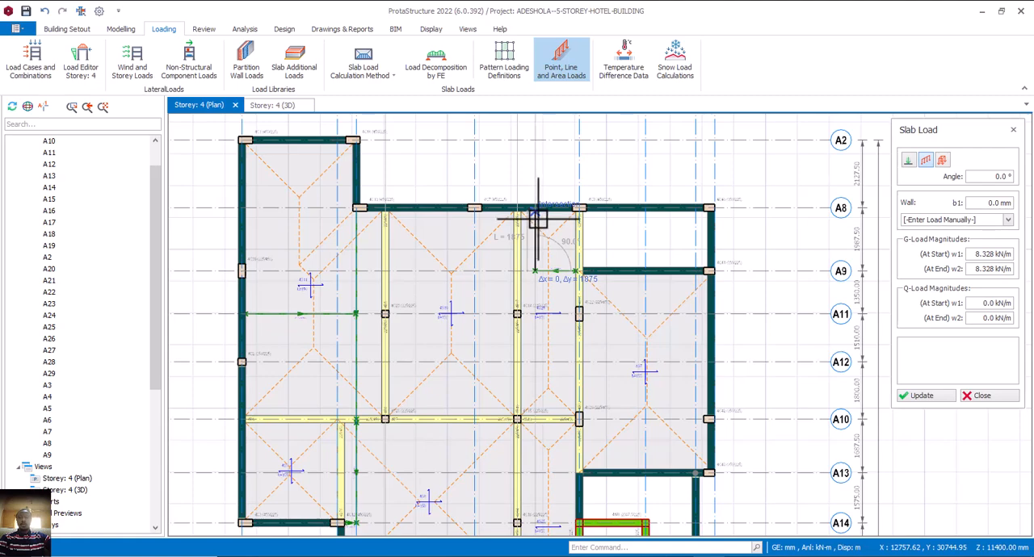
pyautogui.click(538, 218)
pyautogui.press('Escape')
pyautogui.click(579, 249)
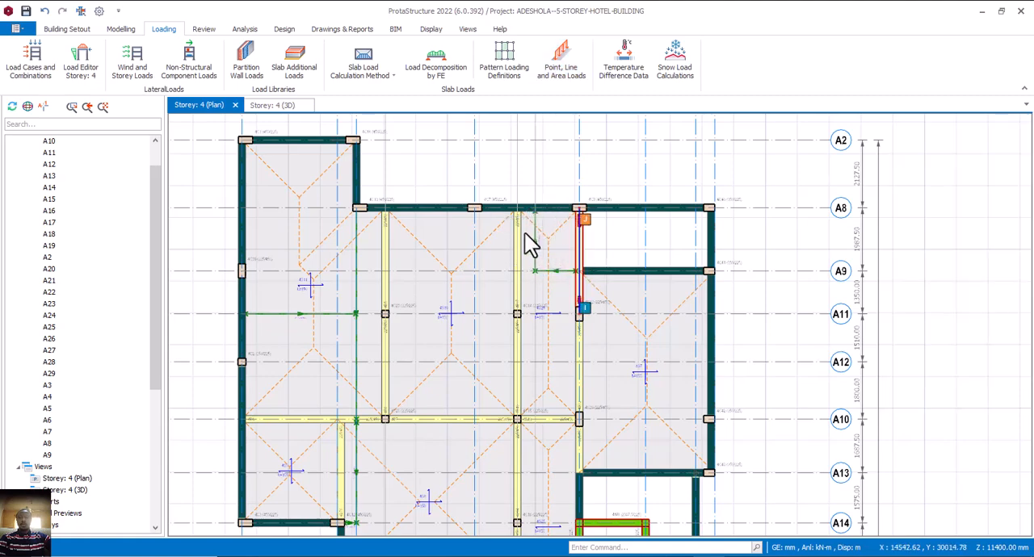
pyautogui.press('Escape')
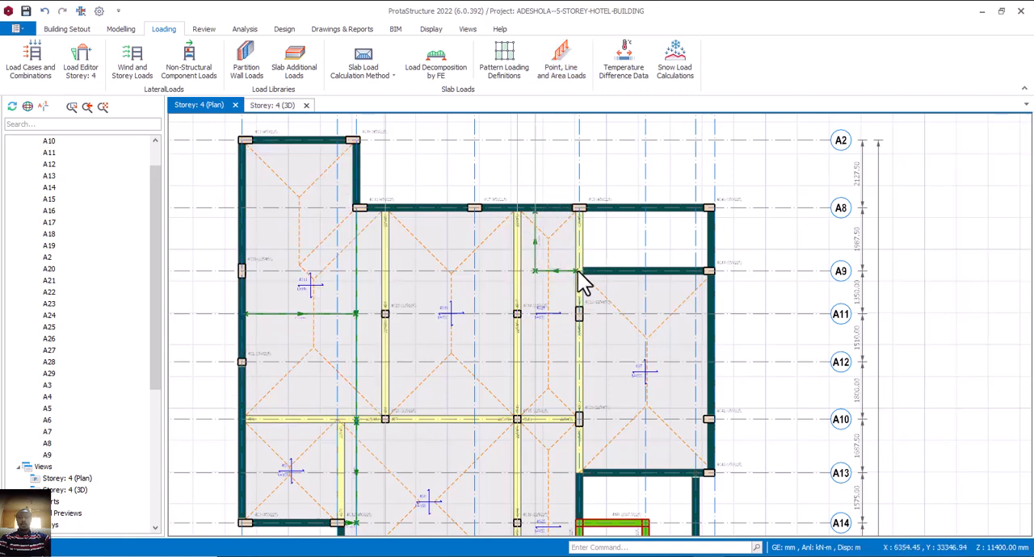
# Inspect the new slab line loads near axes A8 and A9 in the 3D view of storey 4.
pyautogui.click(273, 106)
pyautogui.scroll(3, 462, 241)
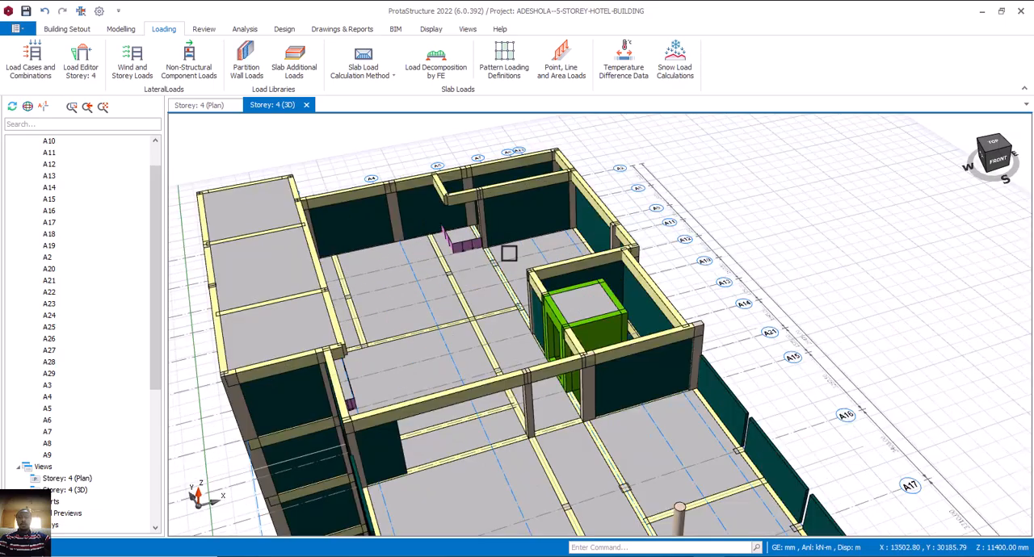
pyautogui.moveTo(512, 248)
pyautogui.mouseDown(button='middle')
pyautogui.moveTo(579, 239)
pyautogui.moveTo(484, 261)
pyautogui.moveTo(490, 238)
pyautogui.moveTo(512, 250)
pyautogui.moveTo(512, 233)
pyautogui.moveTo(493, 223)
pyautogui.moveTo(521, 235)
pyautogui.mouseUp(button='middle')
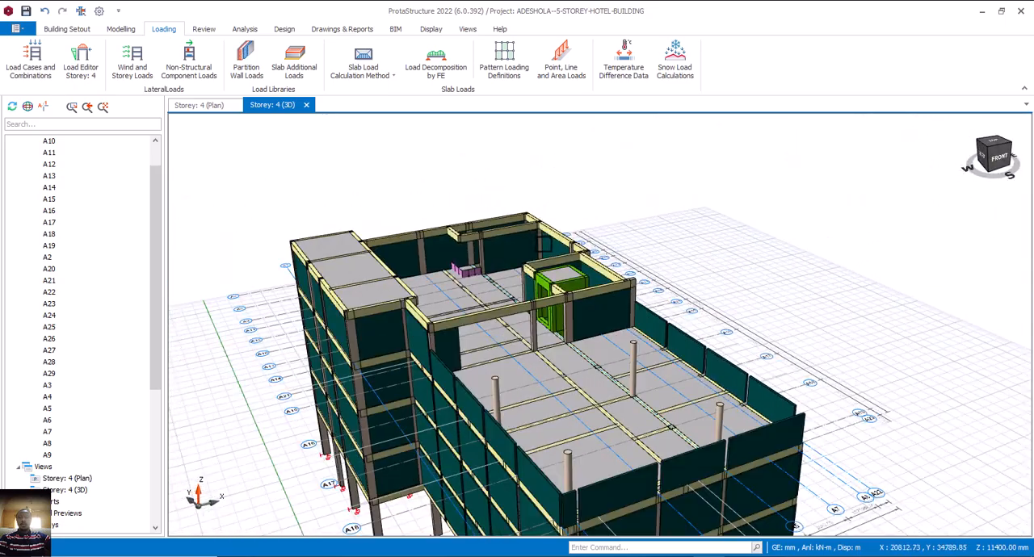
pyautogui.scroll(-3, 545, 244)
pyautogui.moveTo(575, 291); pyautogui.dragTo(569, 288, button='middle')
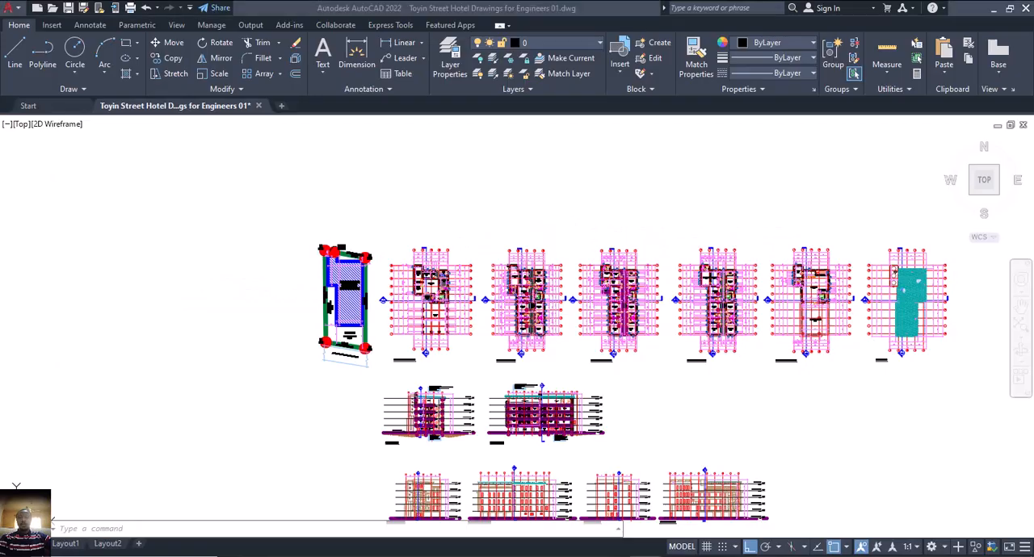
# Examine the sloping roof truss above the Indoor Bar in the AutoCAD section, and compare it with the 3D model.
pyautogui.scroll(4, 412, 444)
pyautogui.scroll(6, 444, 379)
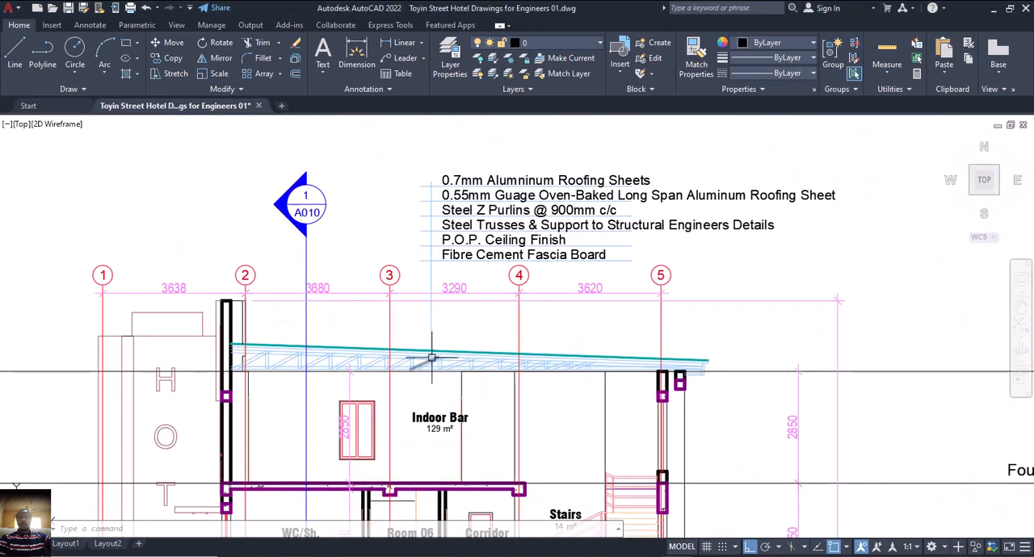
pyautogui.scroll(-2, 429, 361)
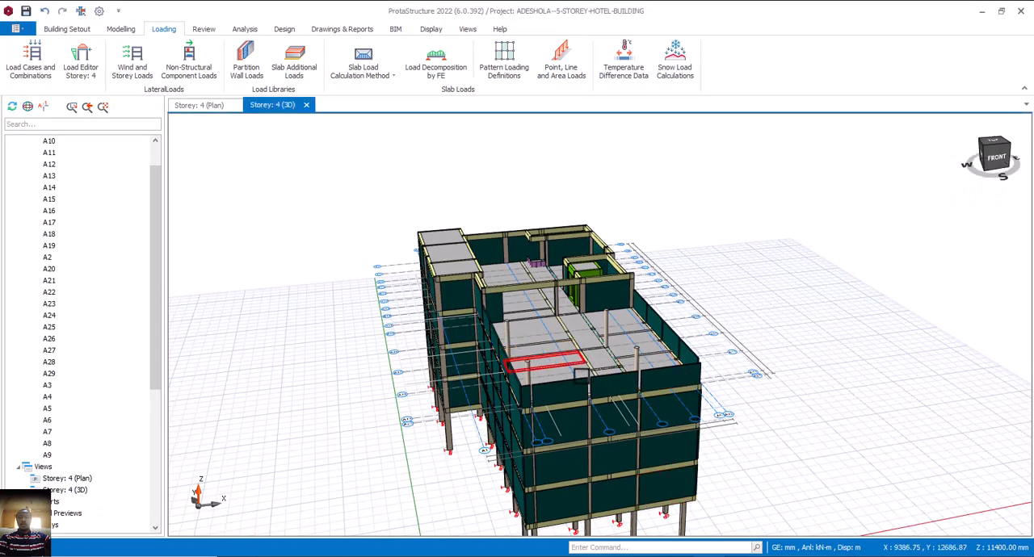
pyautogui.moveTo(554, 370); pyautogui.dragTo(569, 361, button='middle')
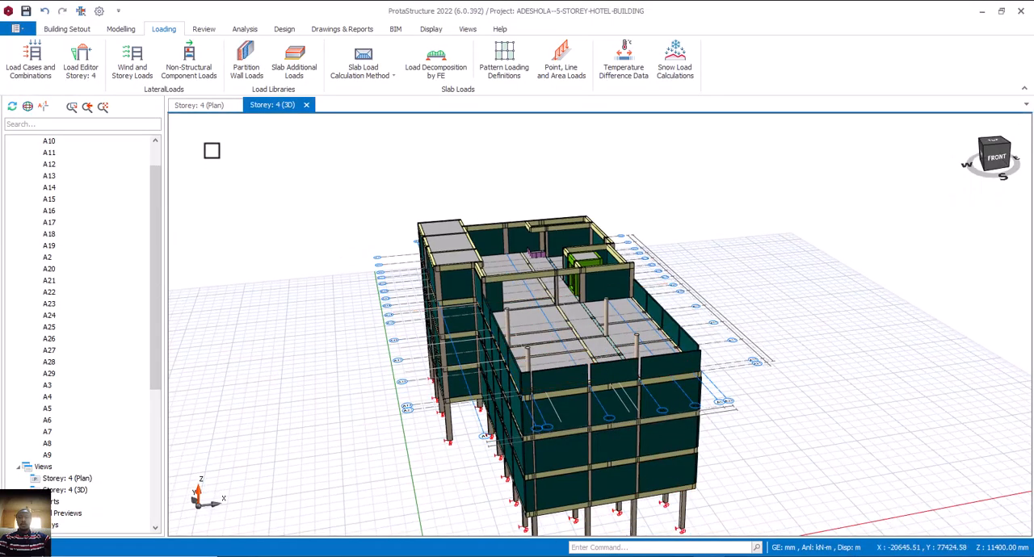
# Switch from the 3D view to the plan and make storey 5 (+14.25m) the active storey.
pyautogui.click(198, 107)
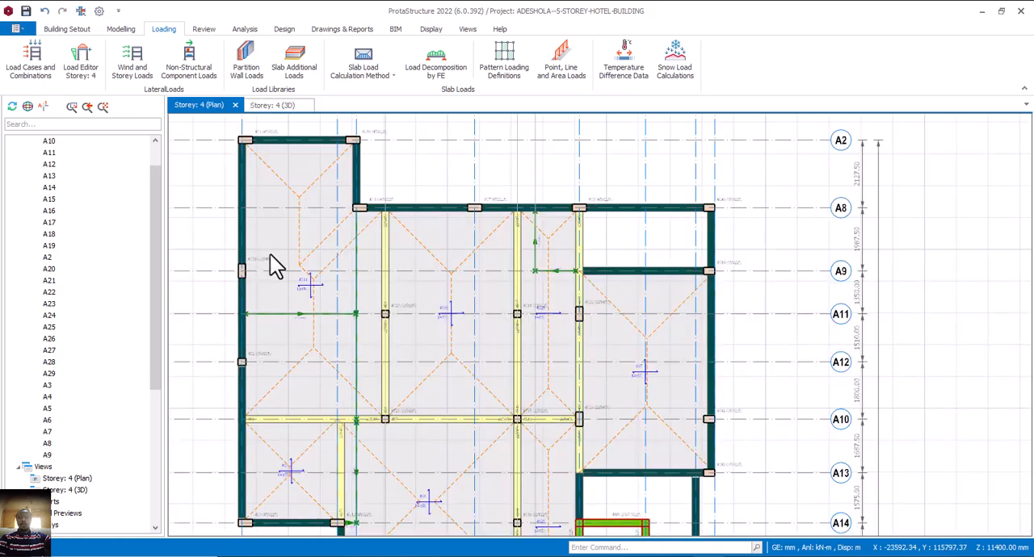
pyautogui.scroll(-3, 259, 307)
pyautogui.scroll(-7, 89, 484)
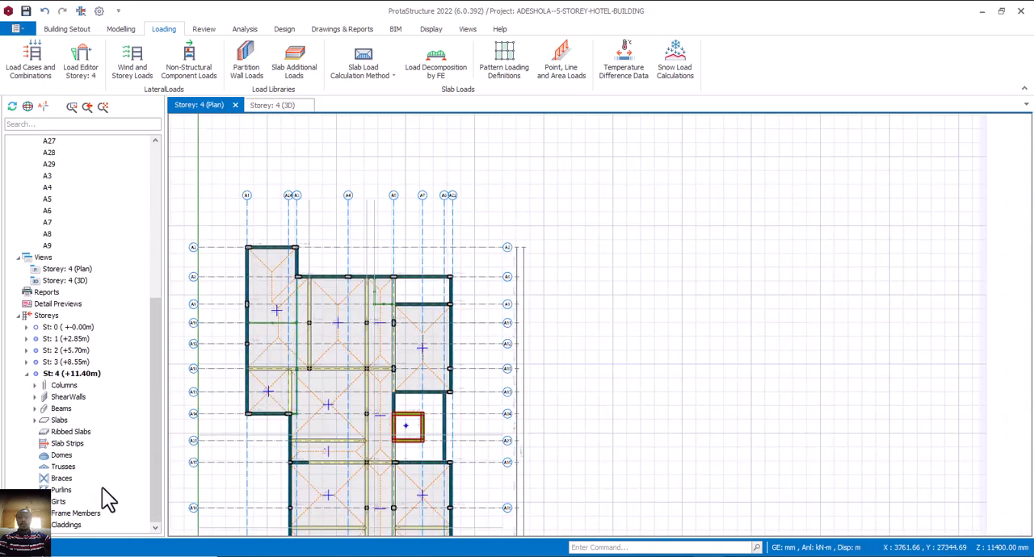
pyautogui.click(79, 525)
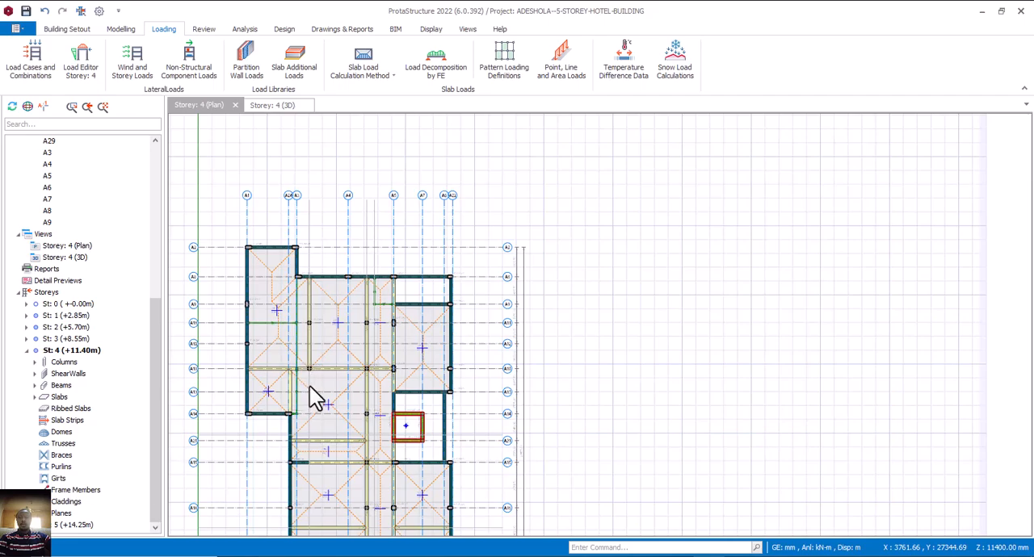
pyautogui.scroll(5, 354, 389)
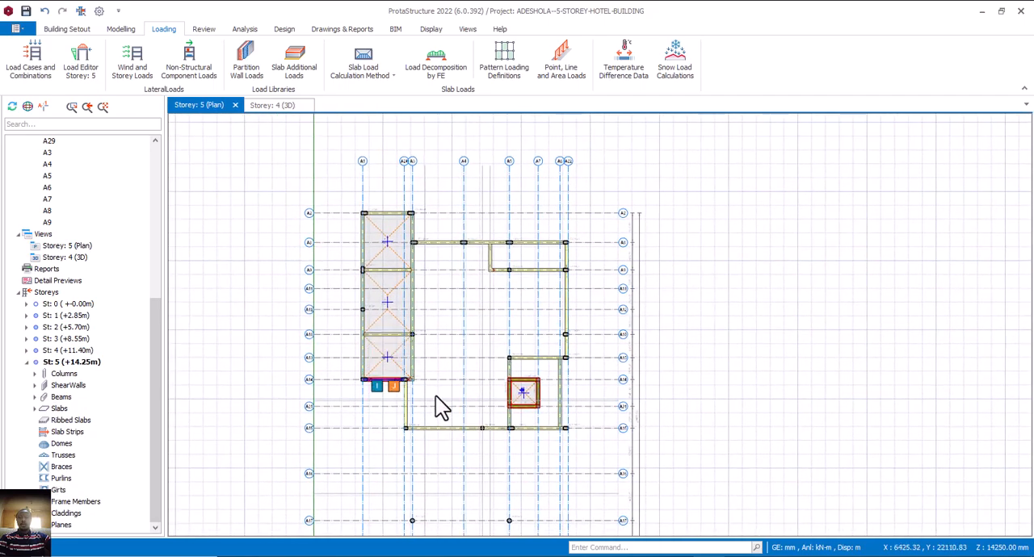
pyautogui.scroll(-4, 418, 355)
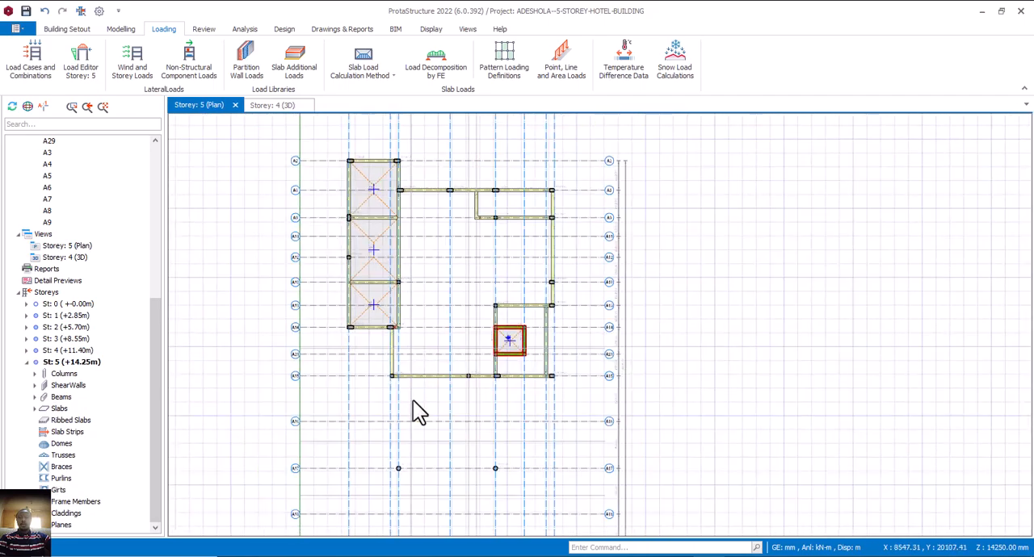
pyautogui.click(421, 342)
pyautogui.scroll(-1, 459, 368)
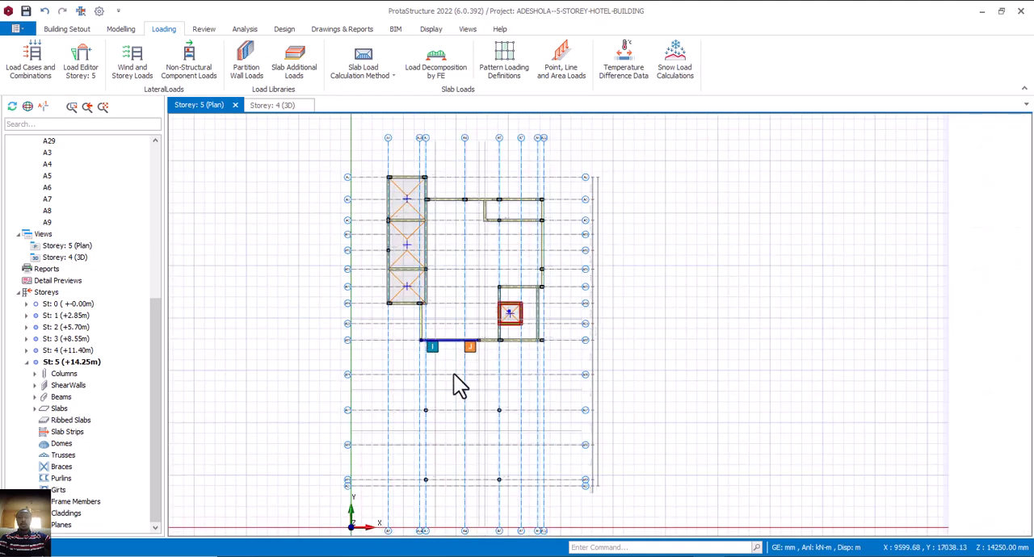
pyautogui.scroll(-1, 482, 353)
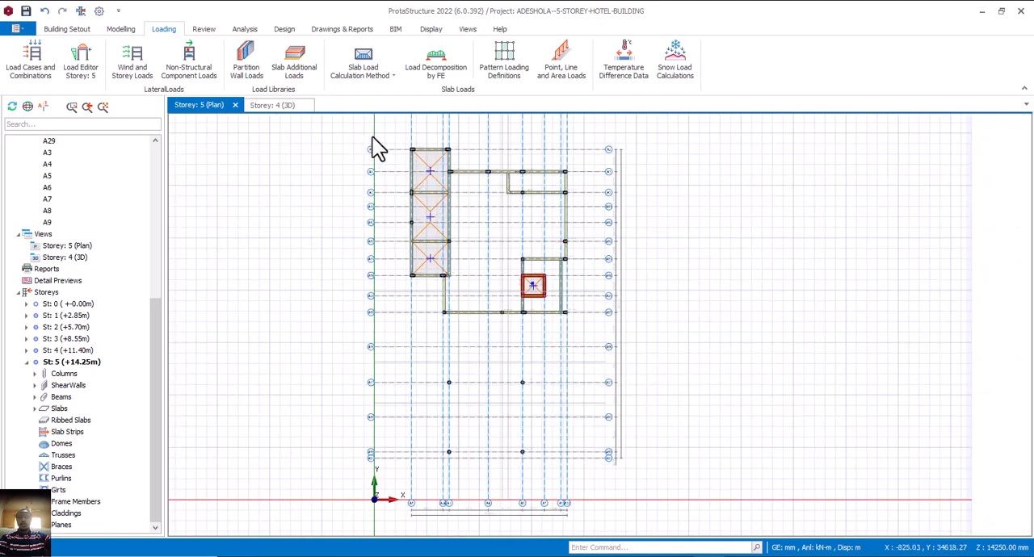
# Insert a steel truss between the two round columns on axis A19 in the storey 5 plan.
pyautogui.click(121, 29)
pyautogui.click(678, 55)
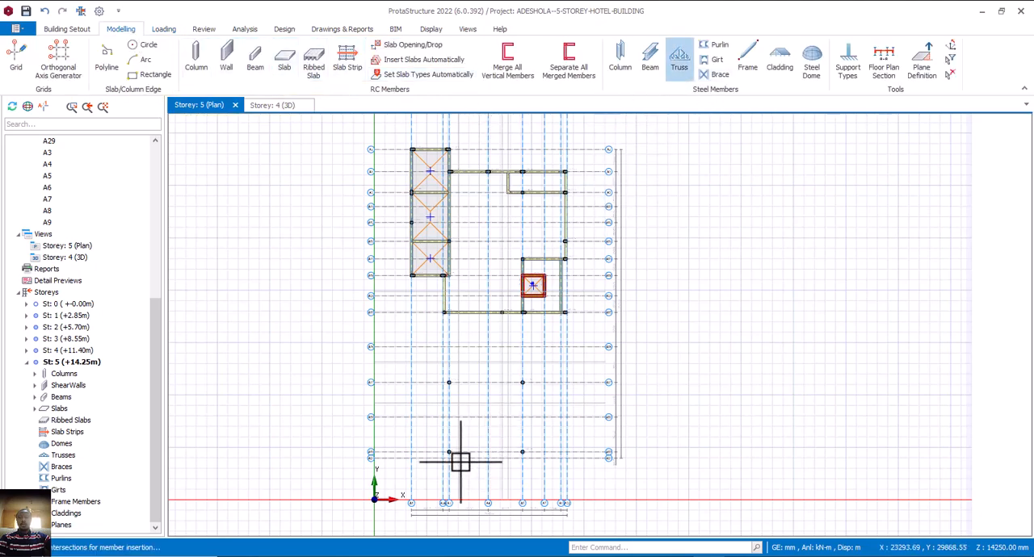
pyautogui.scroll(2, 461, 456)
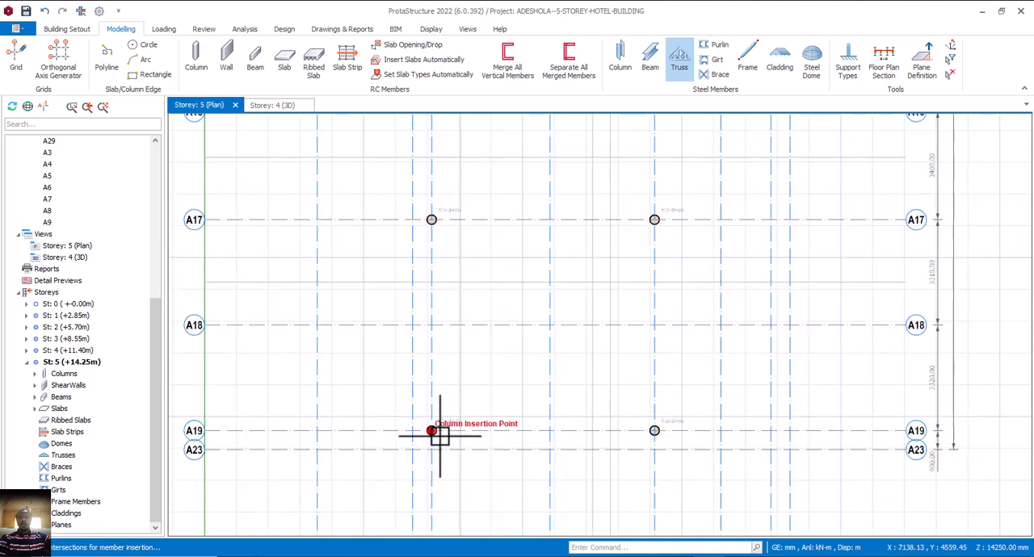
pyautogui.click(654, 430)
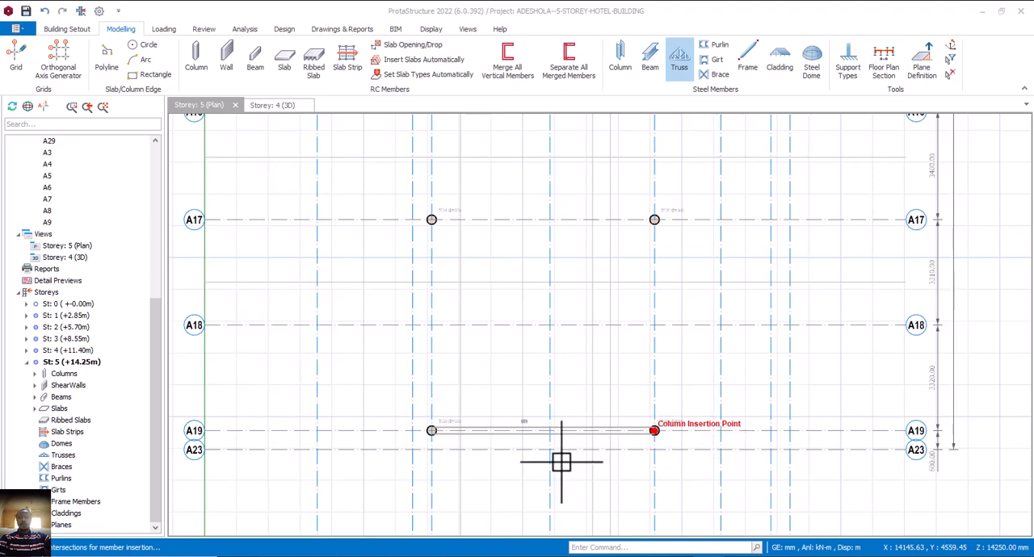
# In the Truss Generator, choose the single-slope truss type with the zigzag diagonal pattern without intermediate verticals.
pyautogui.click(303, 328)
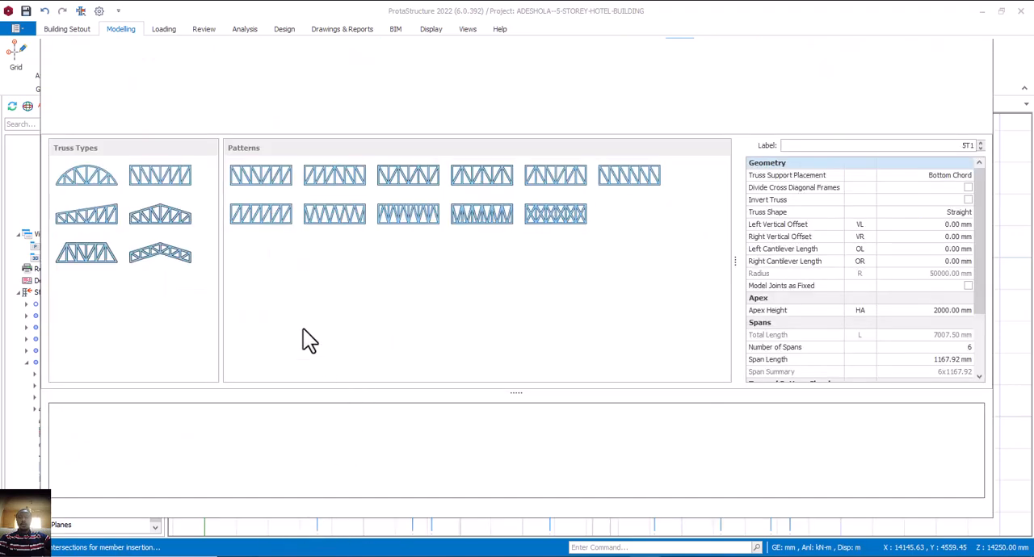
pyautogui.click(105, 209)
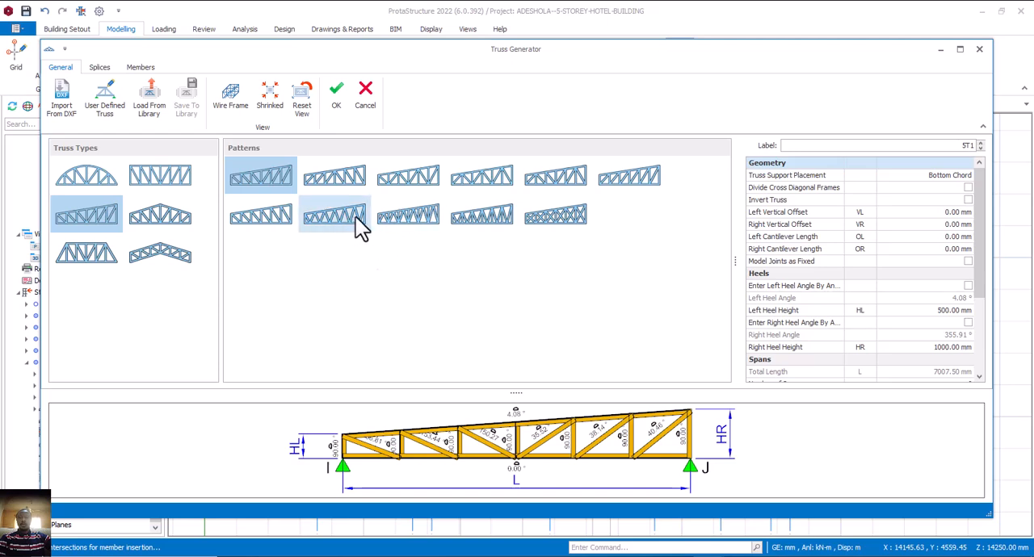
pyautogui.click(427, 218)
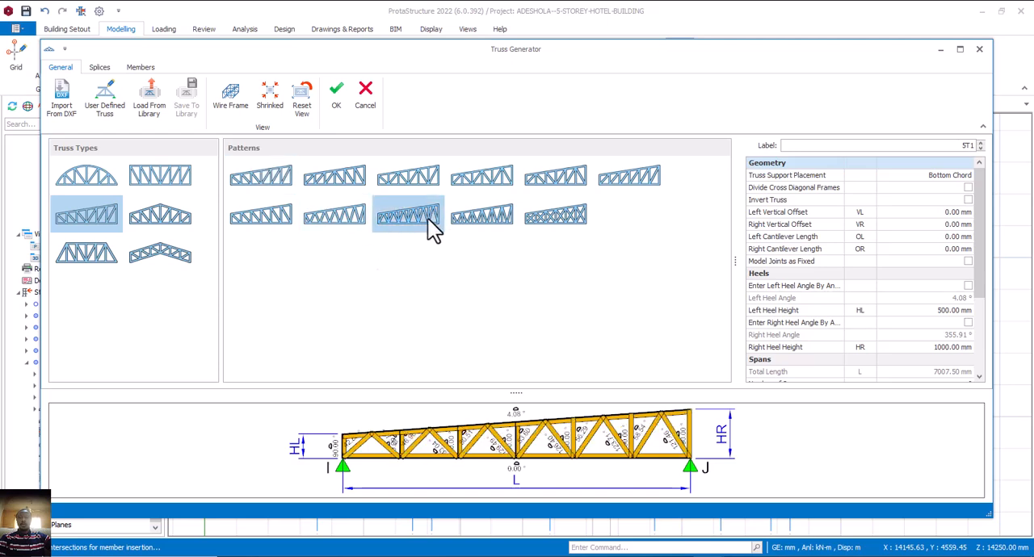
pyautogui.click(344, 226)
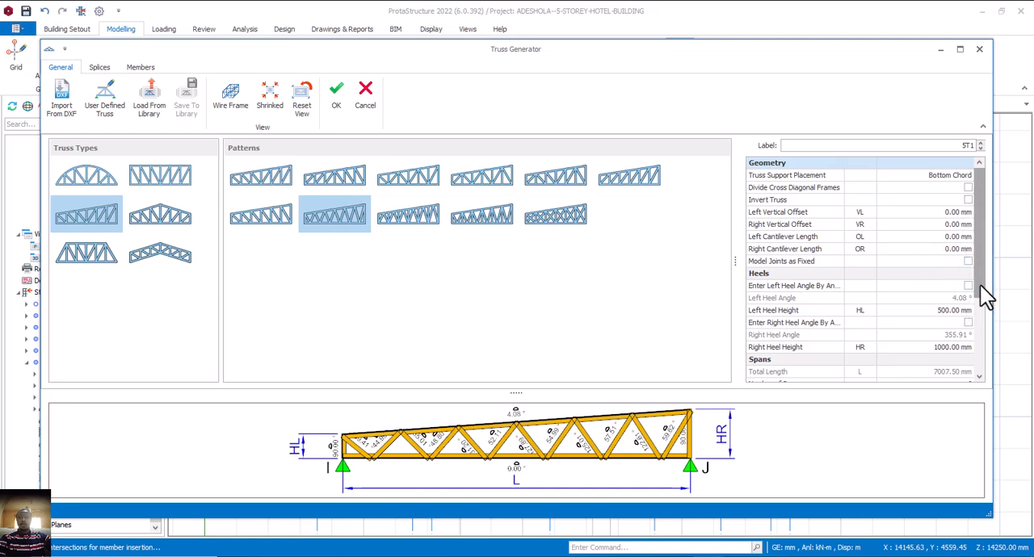
# Set the truss's left heel height to 900 mm and its right heel height to 500 mm.
pyautogui.moveTo(979, 285); pyautogui.dragTo(960, 300)
pyautogui.click(933, 300)
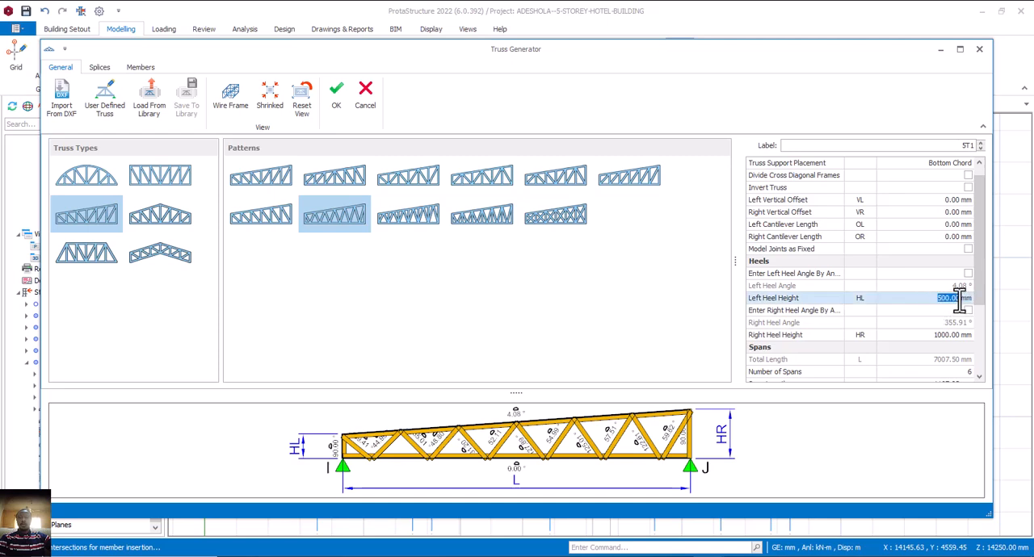
pyautogui.write('100')
pyautogui.click(931, 335)
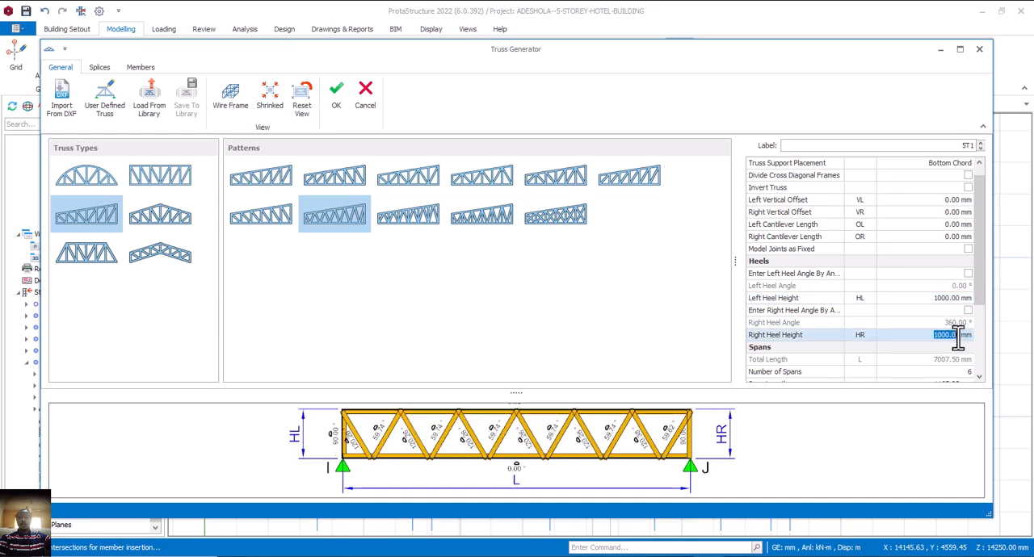
pyautogui.write('500')
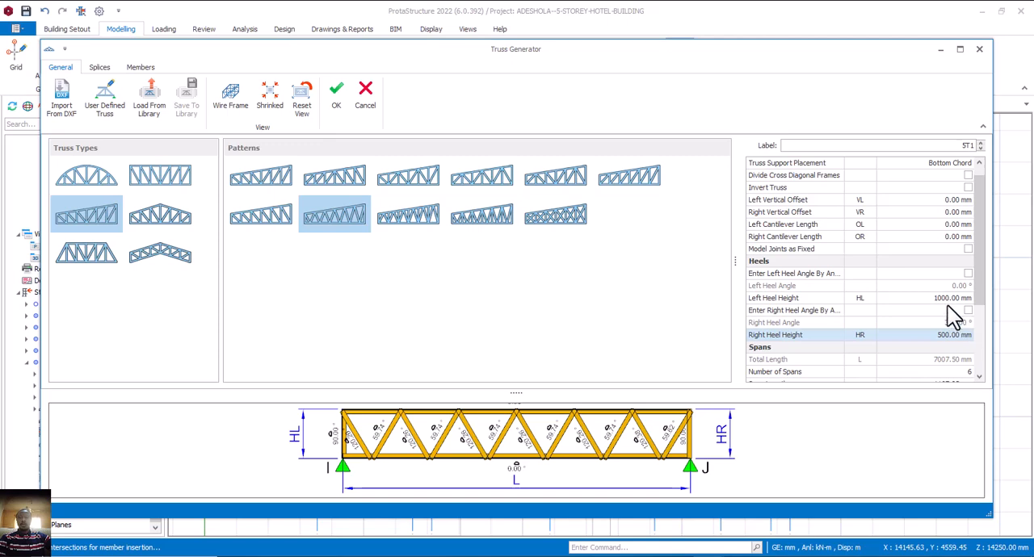
pyautogui.click(946, 298)
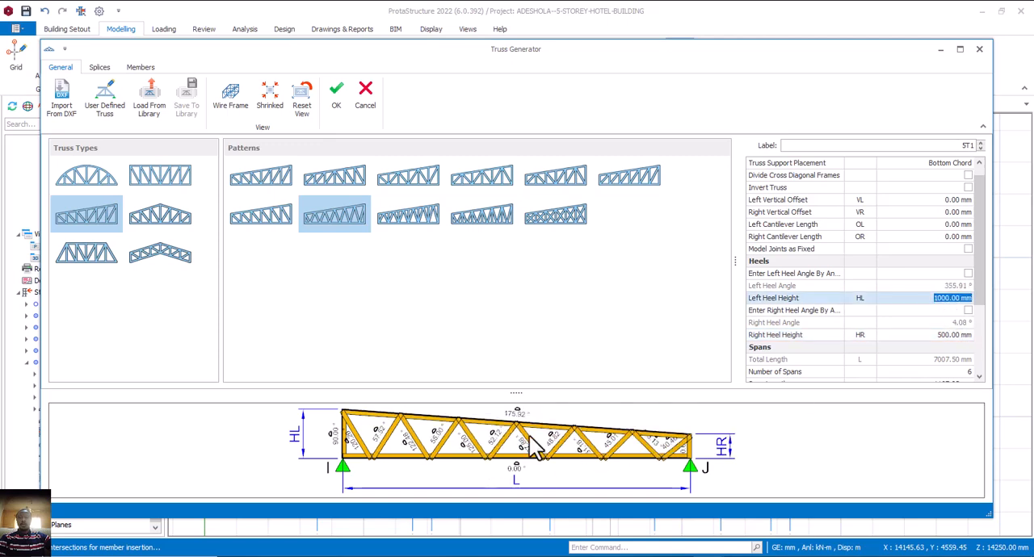
pyautogui.write('900')
pyautogui.press('Tab')
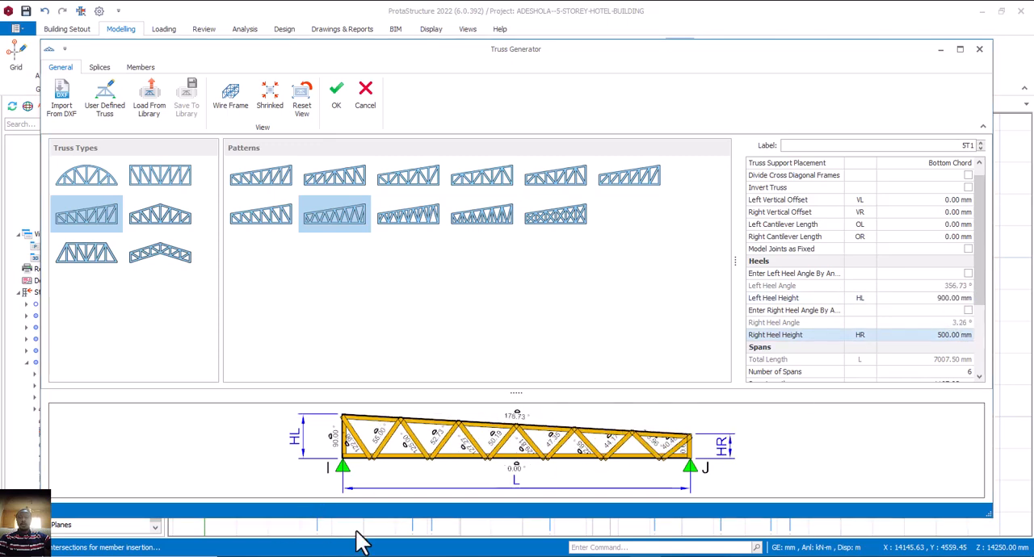
pyautogui.scroll(-2, 622, 418)
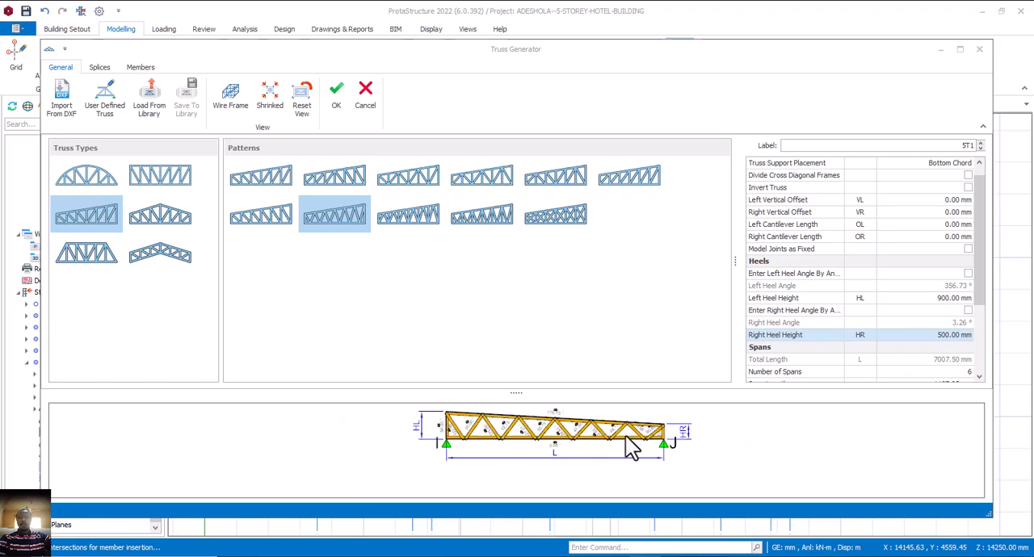
pyautogui.scroll(2, 649, 458)
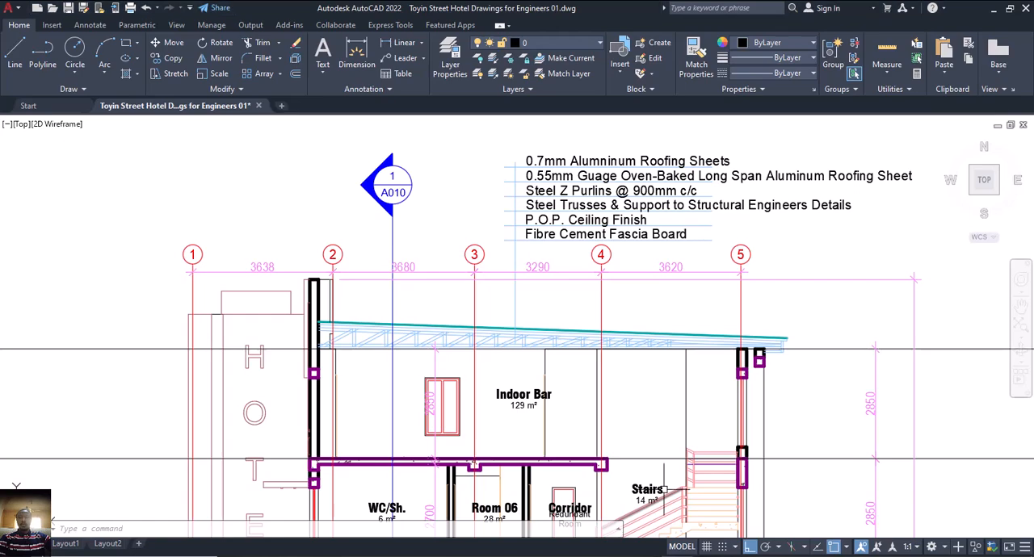
# Locate the Outdoor Open Bar with its circled terrace columns in the AutoCAD floor plans.
pyautogui.scroll(-3, 674, 325)
pyautogui.scroll(-5, 798, 346)
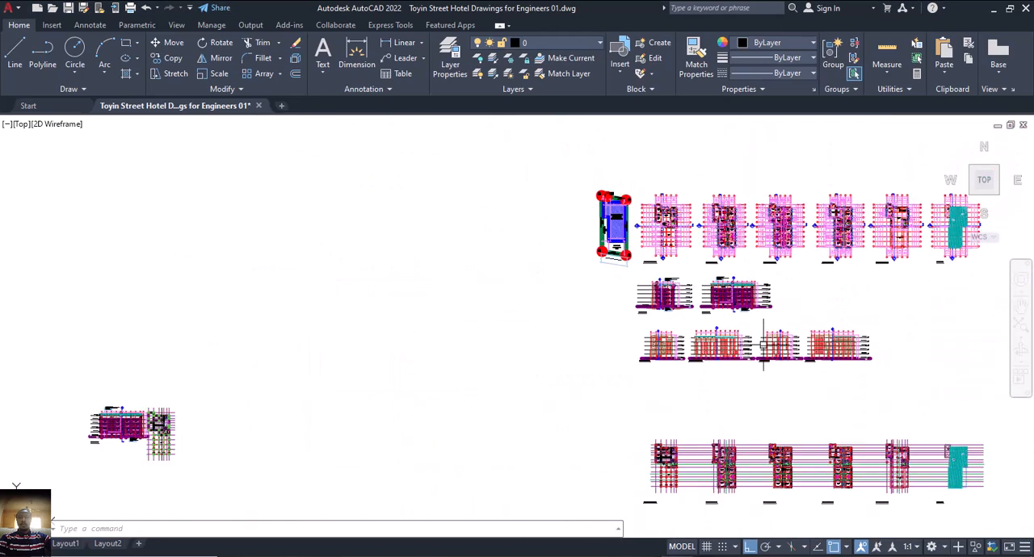
pyautogui.moveTo(798, 346)
pyautogui.mouseDown(button='middle')
pyautogui.moveTo(693, 346)
pyautogui.moveTo(586, 304)
pyautogui.mouseUp(button='middle')
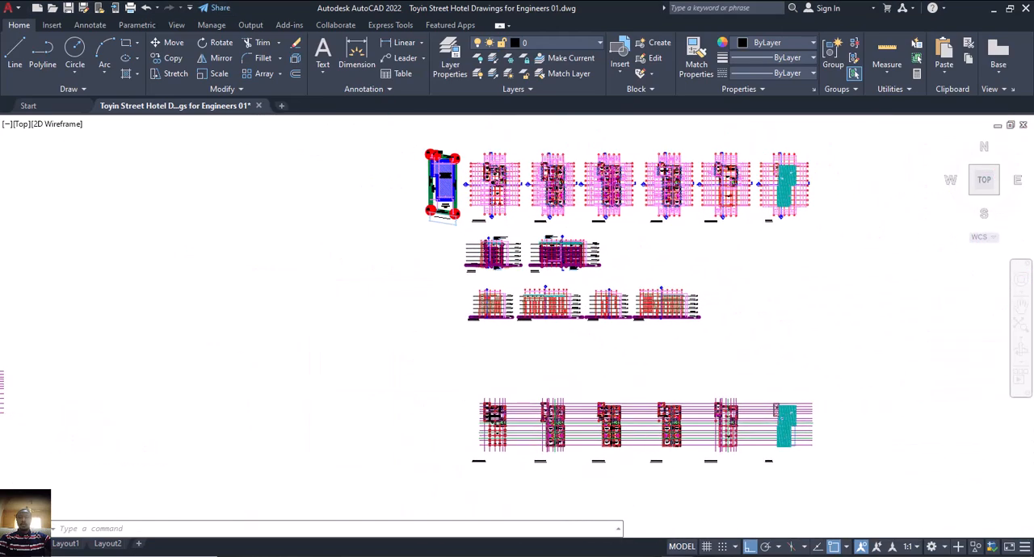
pyautogui.scroll(3, 670, 444)
pyautogui.scroll(8, 961, 388)
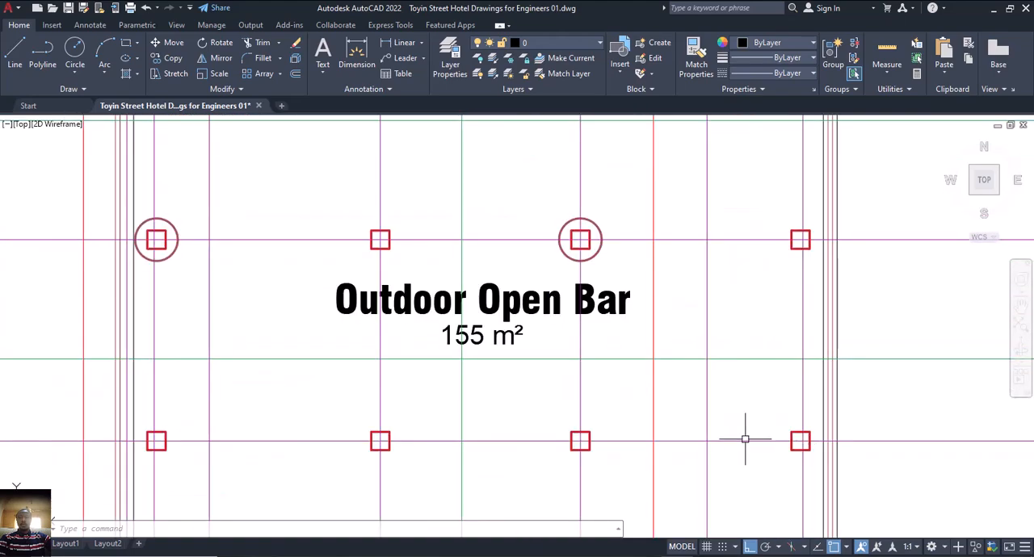
pyautogui.scroll(-4, 742, 436)
pyautogui.scroll(2, 662, 416)
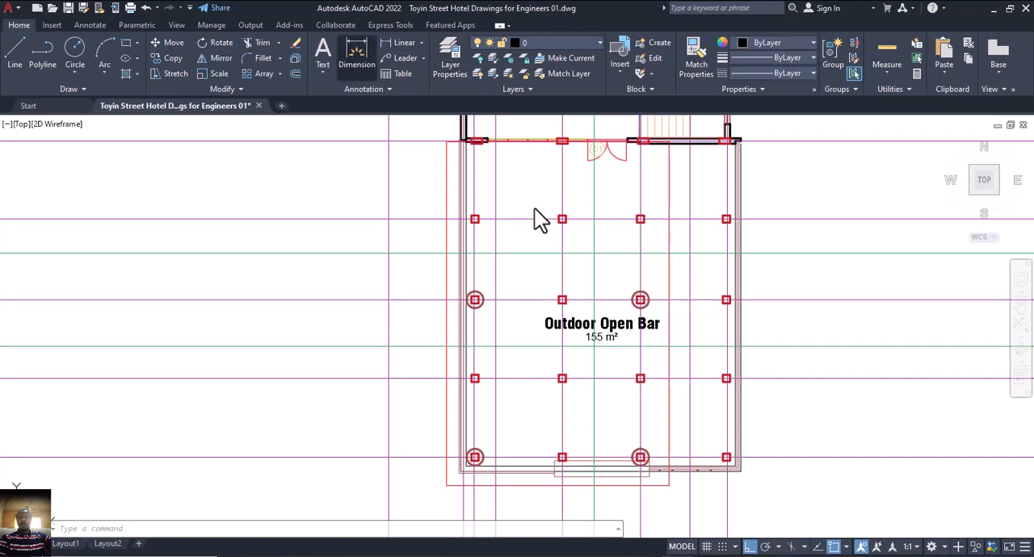
# Dimension the horizontal distance from the eastern circled column above the Outdoor Open Bar label to the red roof edge line.
pyautogui.scroll(2, 651, 294)
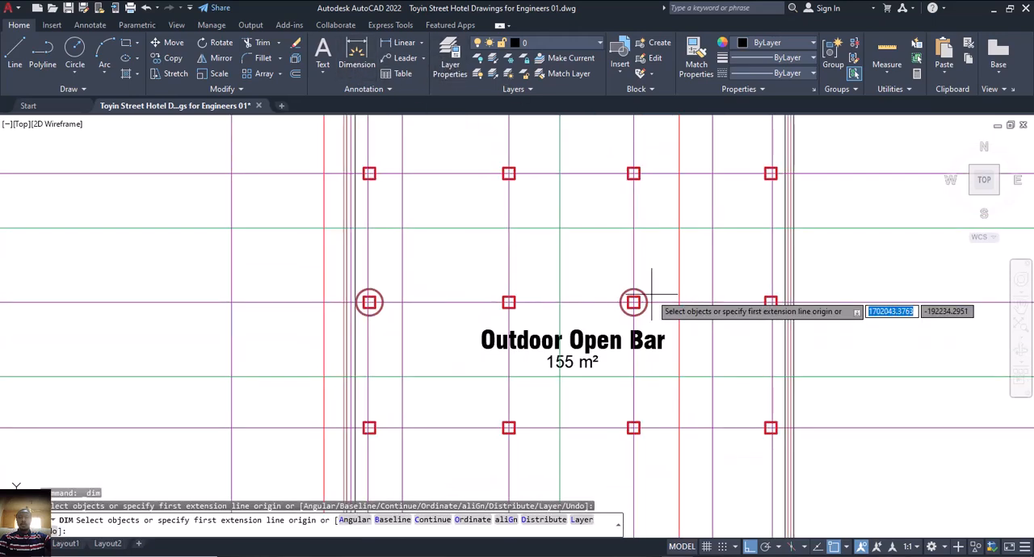
pyautogui.press('Return')
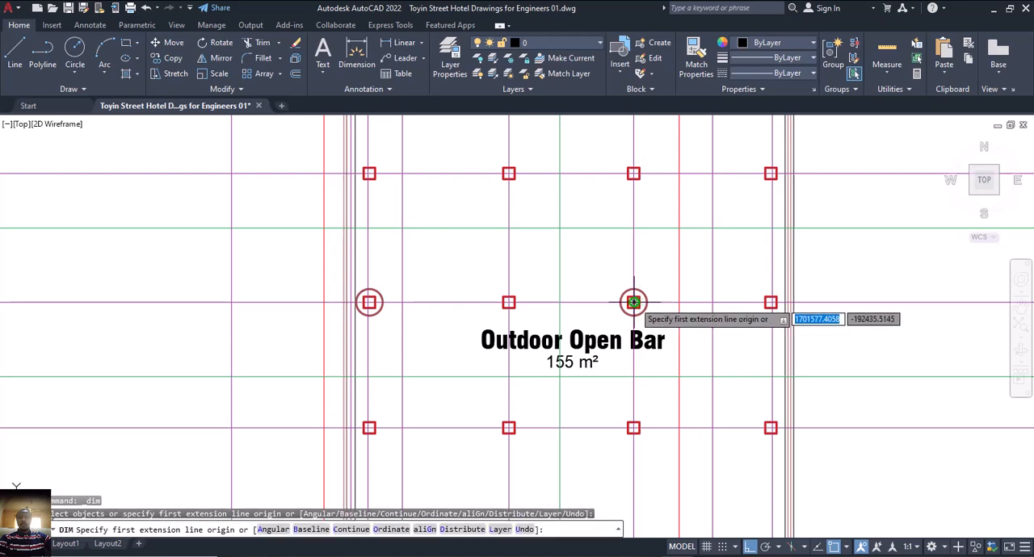
pyautogui.click(633, 302)
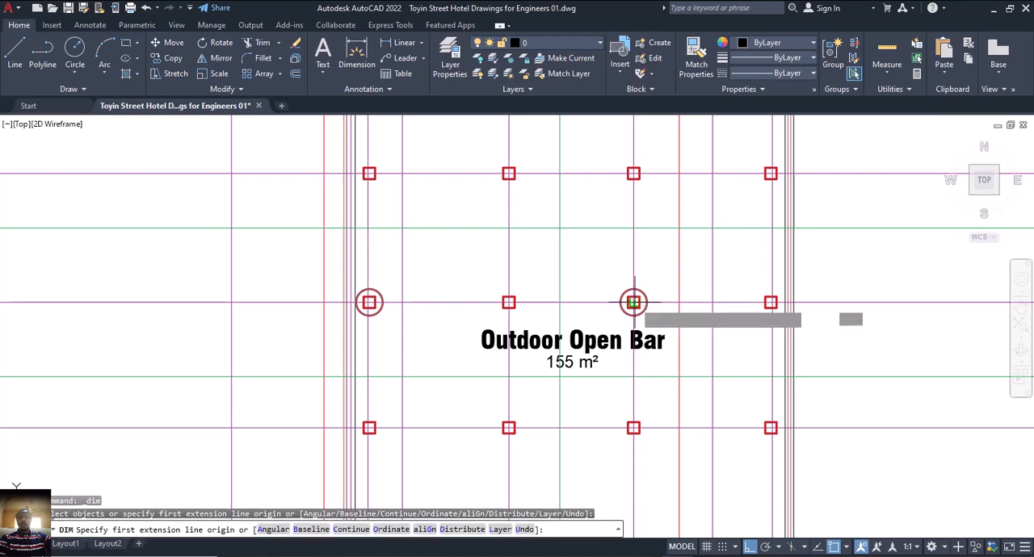
pyautogui.click(677, 302)
pyautogui.scroll(2, 673, 302)
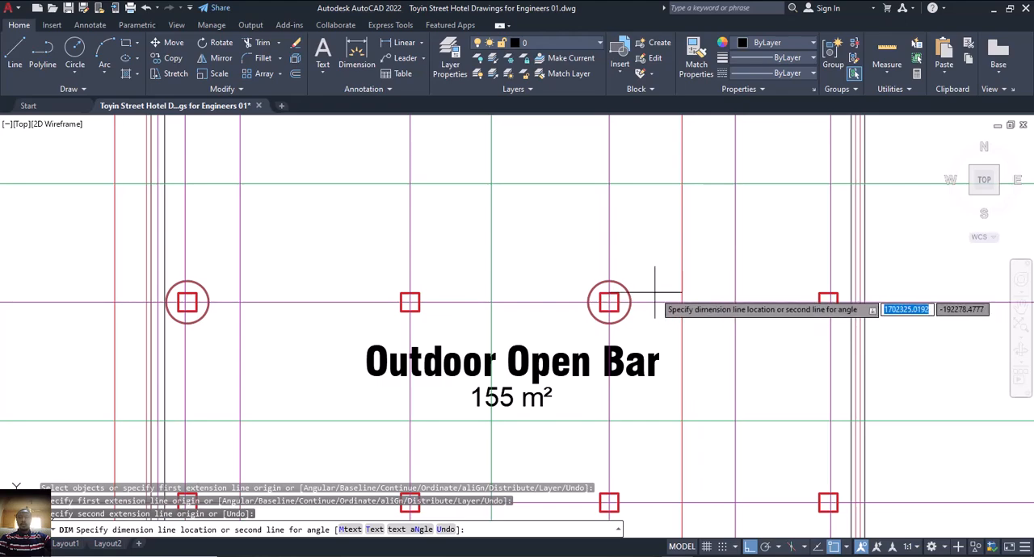
pyautogui.scroll(6, 654, 293)
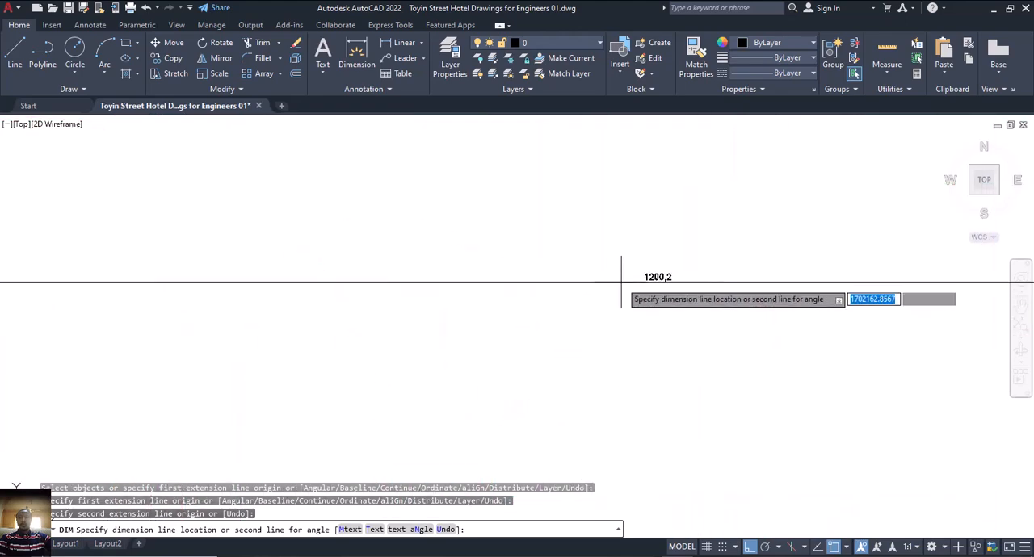
pyautogui.scroll(-8, 626, 293)
pyautogui.click(626, 307)
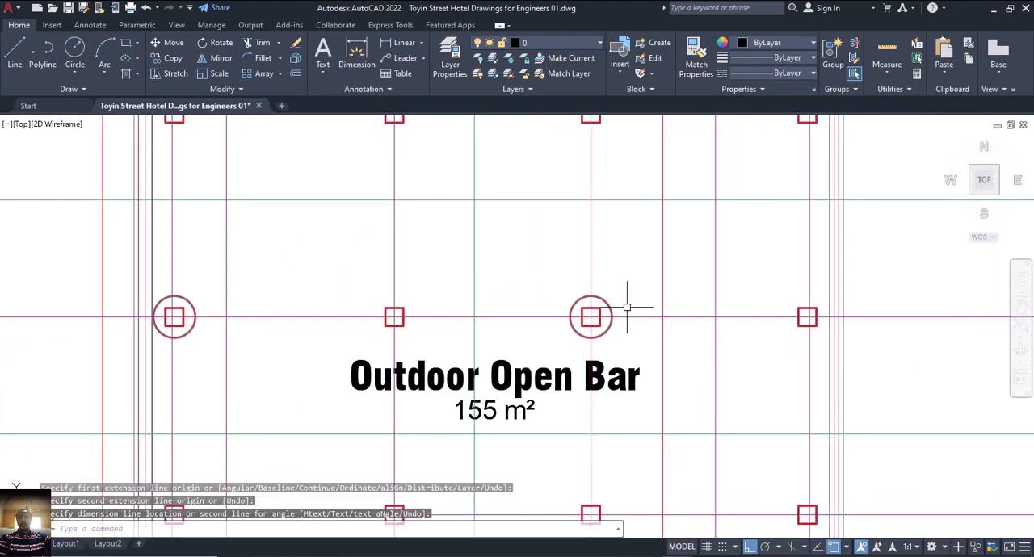
pyautogui.moveTo(452, 318); pyautogui.dragTo(662, 323, button='middle')
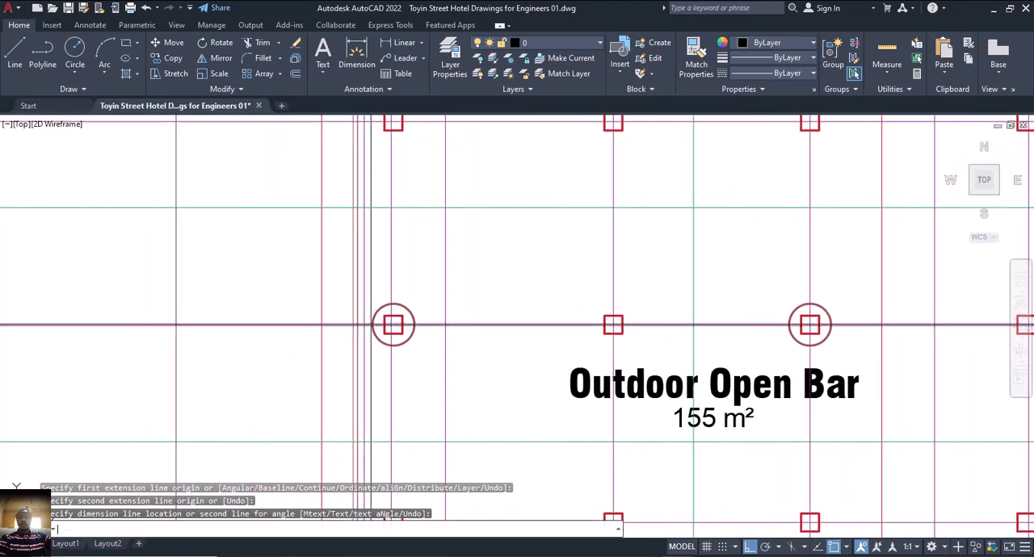
# Measure the horizontal distance from the western red roof edge line to the grid line through the western circled column beside the Outdoor Open Bar.
pyautogui.press('space')
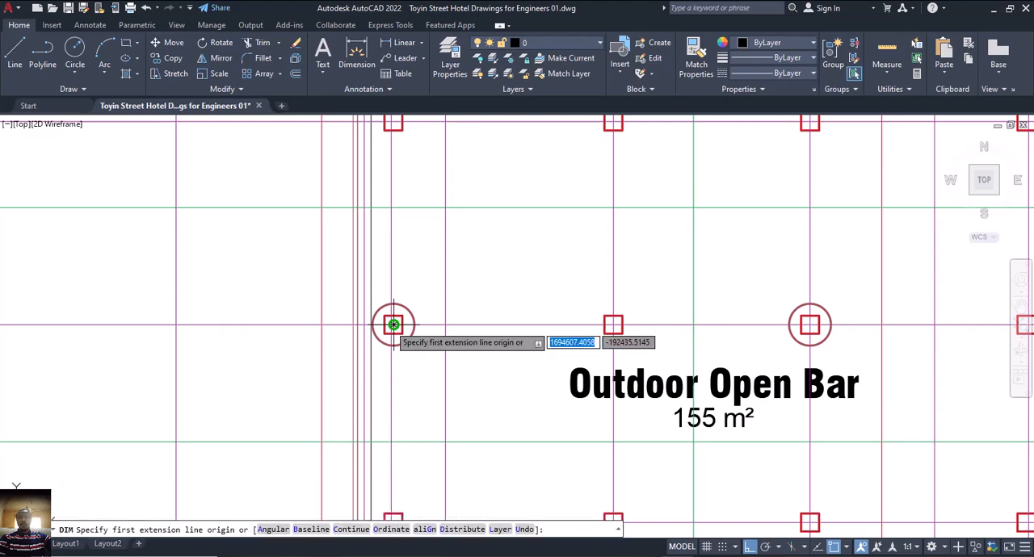
pyautogui.scroll(2, 393, 324)
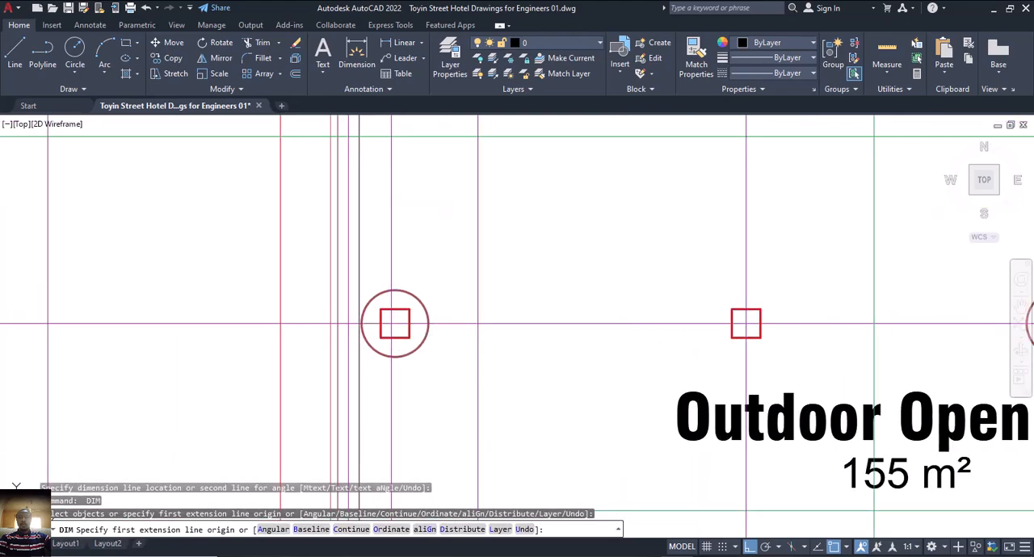
pyautogui.press('Return')
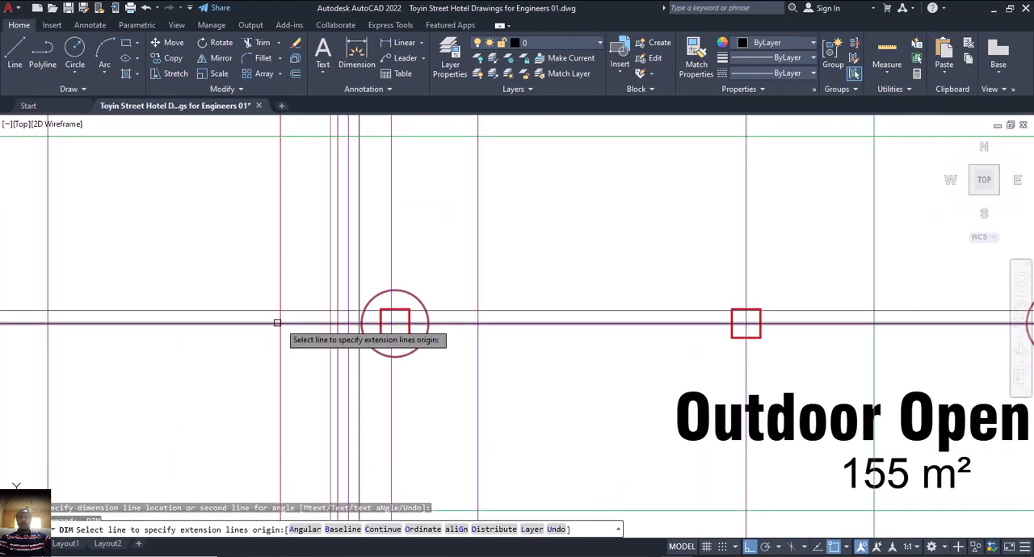
pyautogui.press('Return')
pyautogui.click(280, 323)
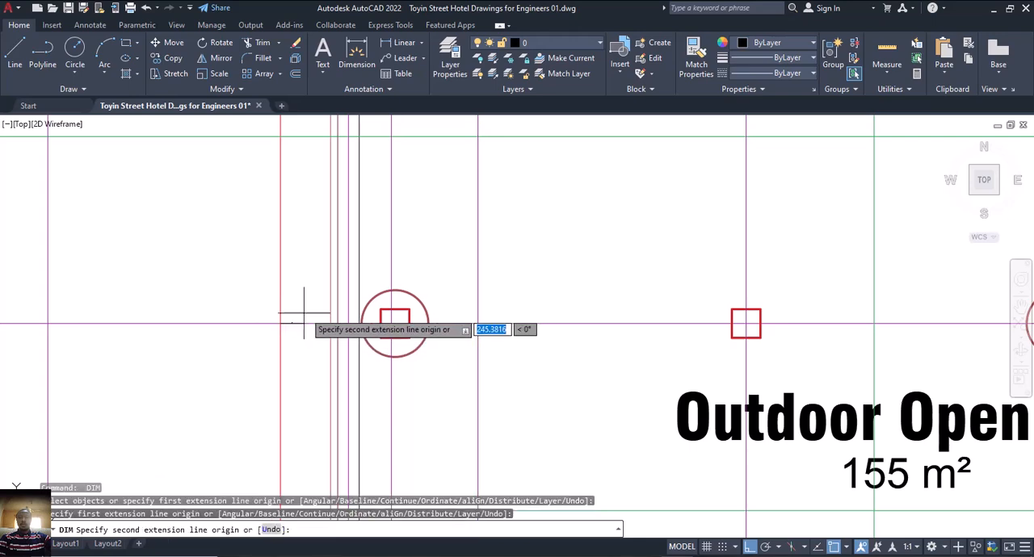
pyautogui.scroll(6, 304, 313)
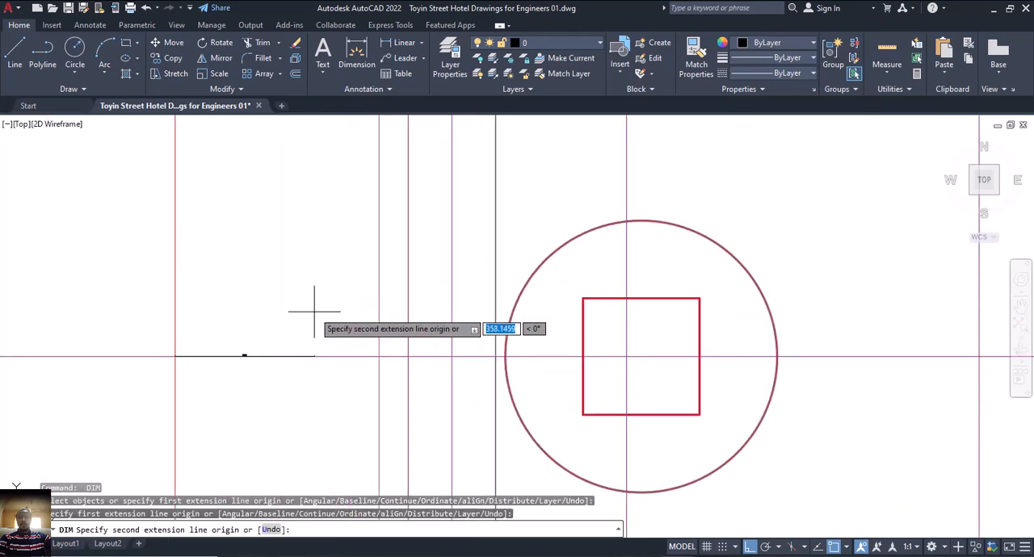
pyautogui.click(626, 356)
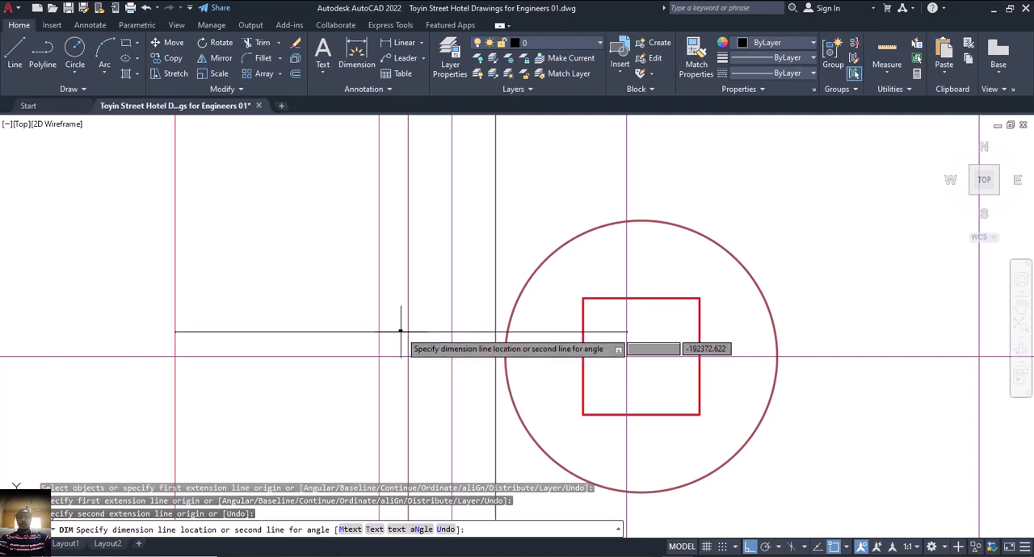
pyautogui.scroll(7, 400, 331)
pyautogui.scroll(-3, 400, 331)
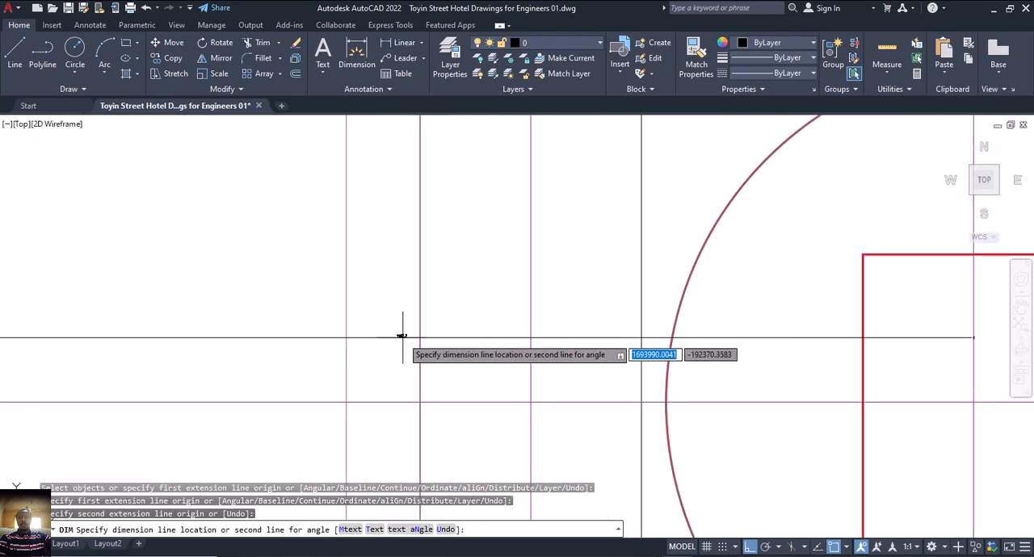
pyautogui.scroll(-4, 408, 340)
pyautogui.scroll(2, 242, 352)
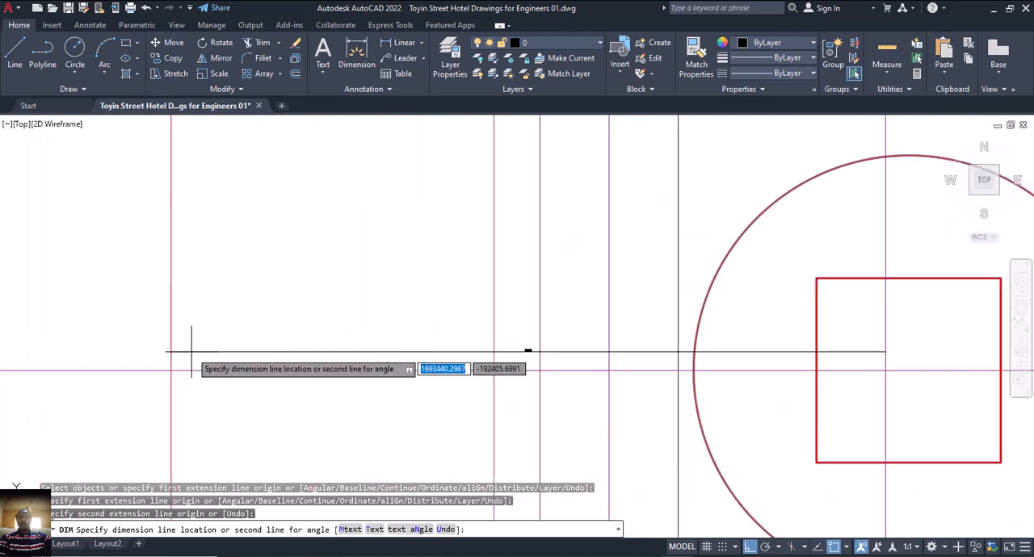
pyautogui.scroll(6, 194, 349)
pyautogui.scroll(-12, 243, 339)
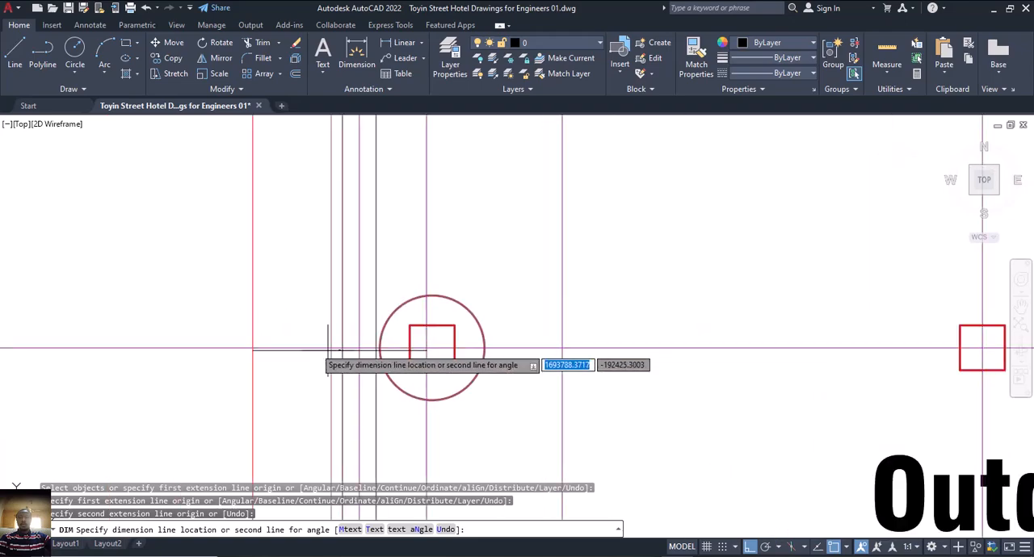
pyautogui.press('Escape')
pyautogui.scroll(-10, 438, 370)
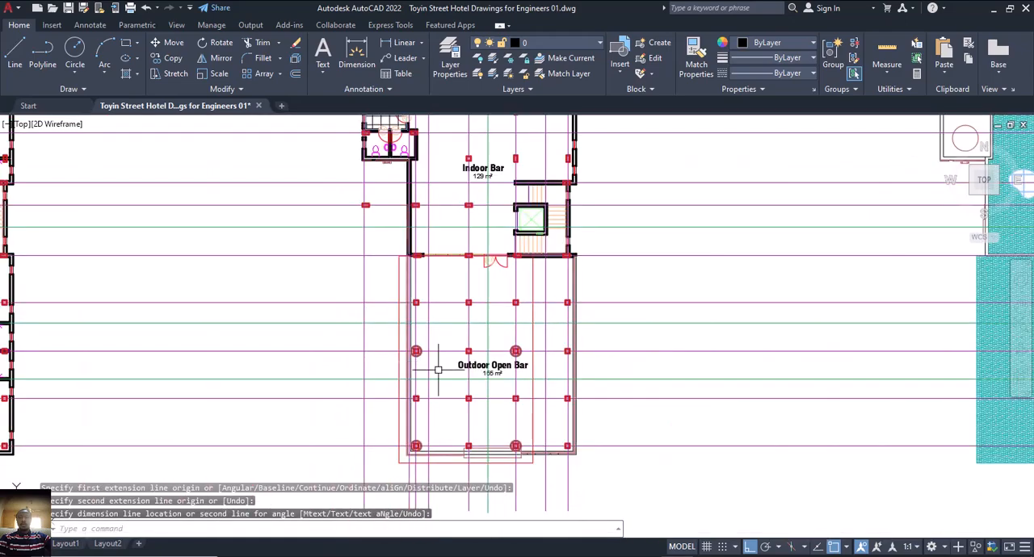
# Back in ProtaStructure, set the truss's left and right cantilever lengths to 1200 mm and create it on axis A19.
pyautogui.moveTo(745, 544)
pyautogui.click(670, 514)
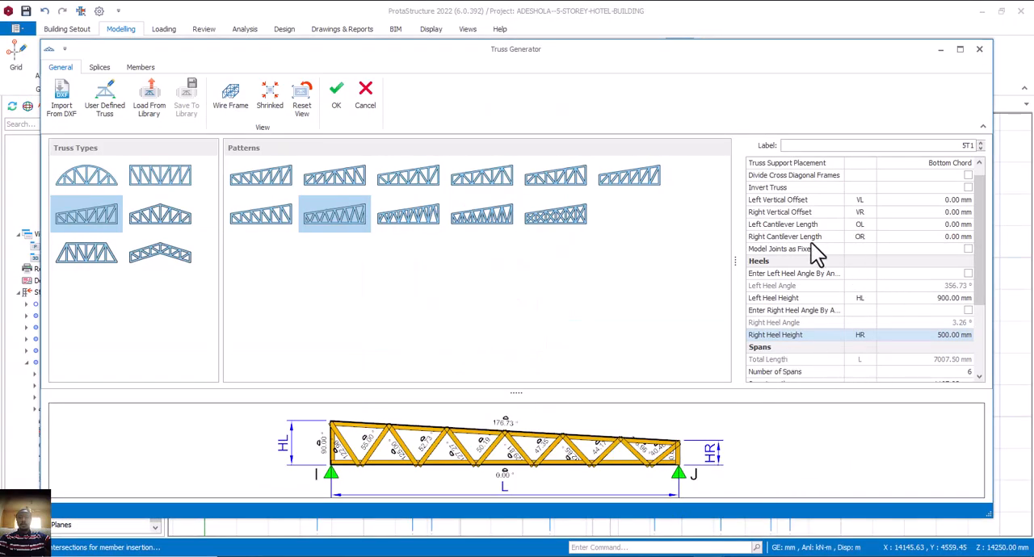
pyautogui.click(941, 226)
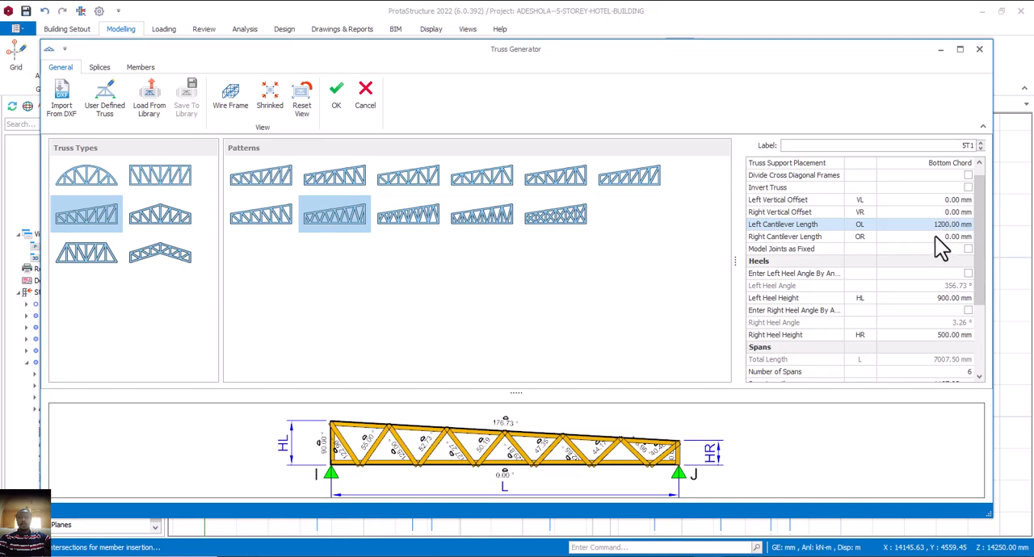
pyautogui.click(935, 237)
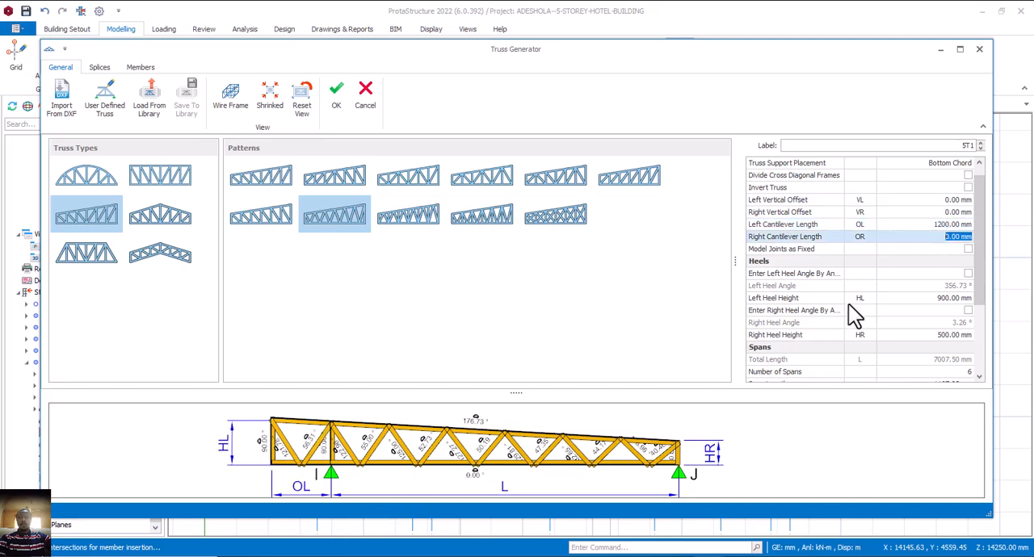
pyautogui.write('1200')
pyautogui.click(938, 226)
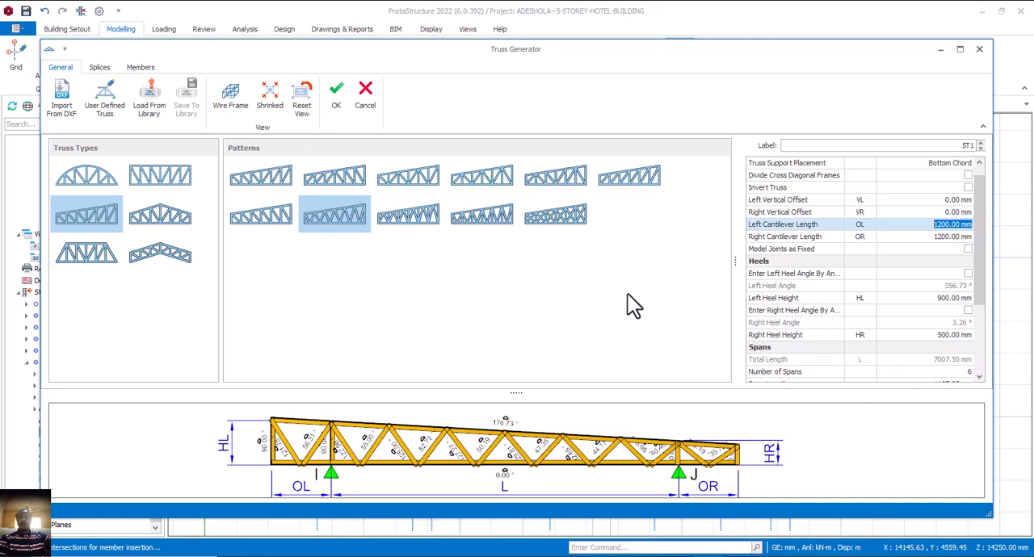
pyautogui.click(340, 105)
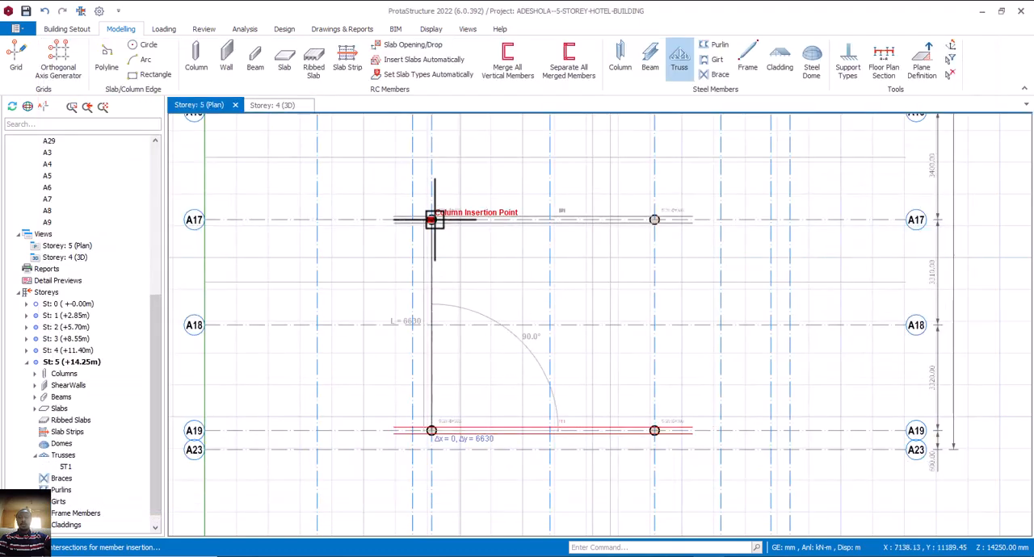
# Insert the same truss on axis A17, starting at the western circular column, and end the placement.
pyautogui.scroll(1, 433, 220)
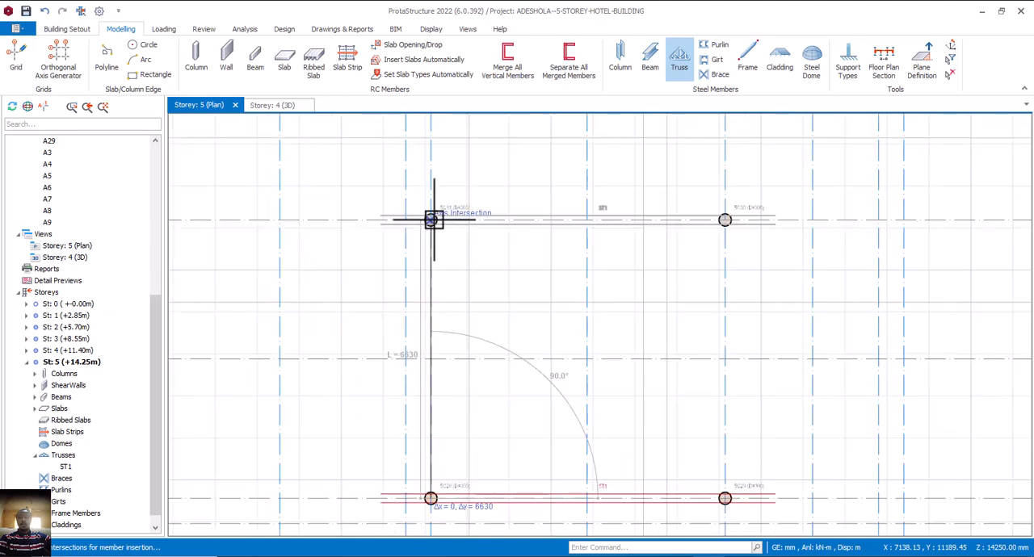
pyautogui.click(434, 220)
pyautogui.click(474, 322)
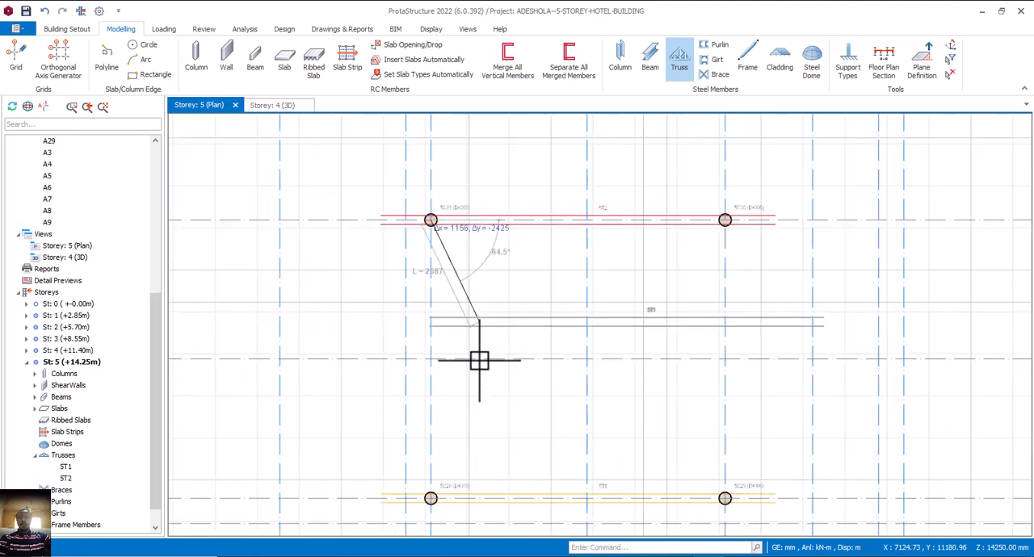
pyautogui.scroll(-3, 501, 428)
pyautogui.press('Escape')
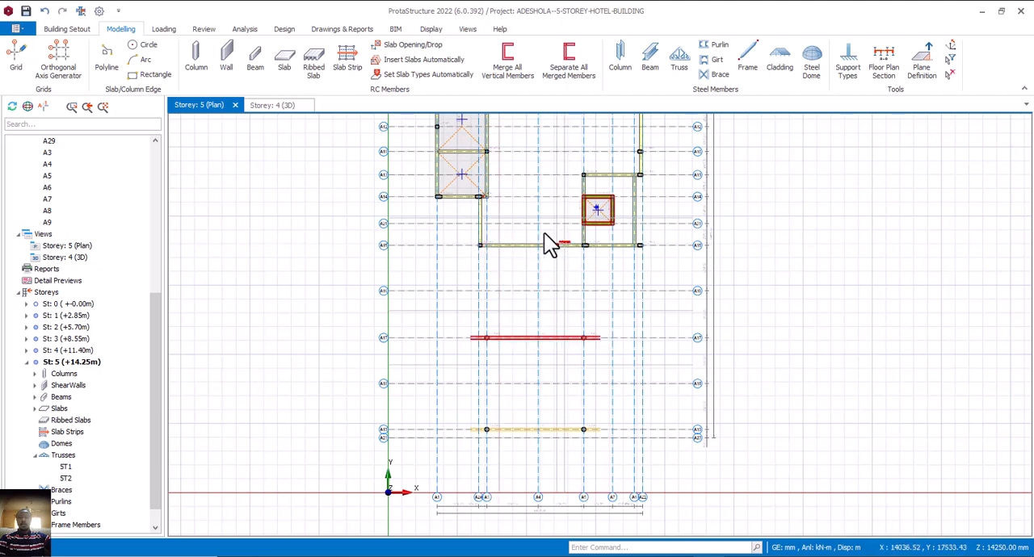
# Define a new truss span along axis A15 from the western corner column to the eastern end column.
pyautogui.click(676, 71)
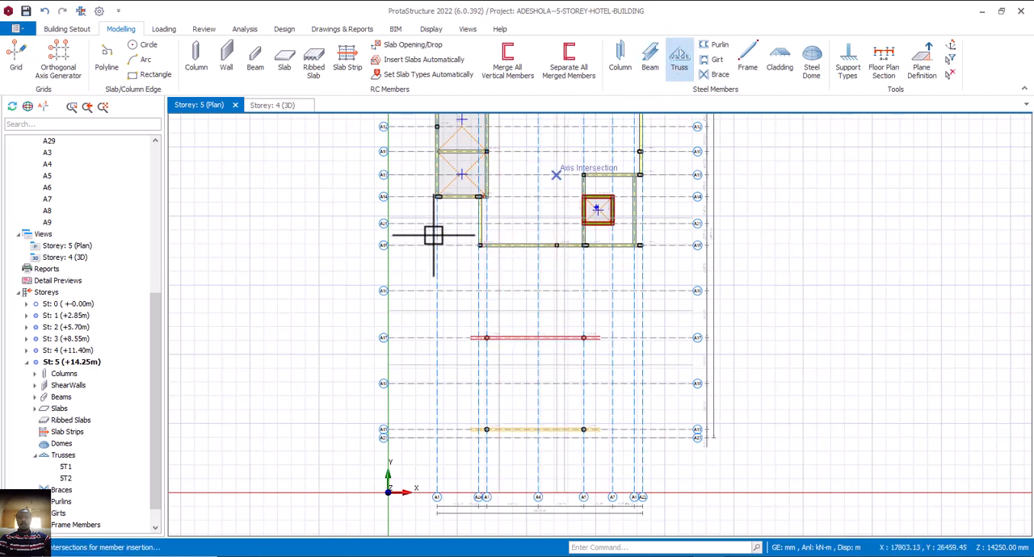
pyautogui.scroll(3, 480, 244)
pyautogui.click(481, 244)
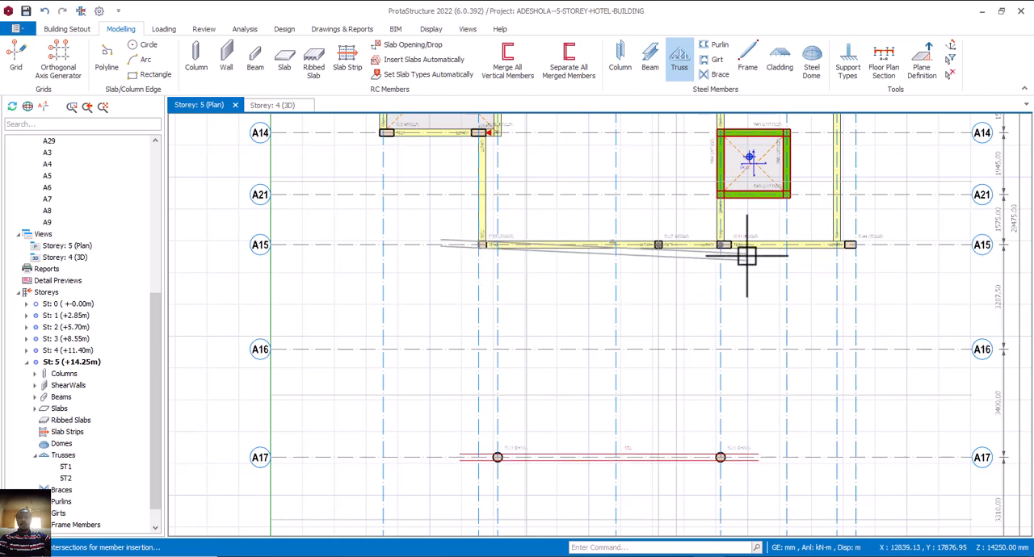
pyautogui.click(798, 262)
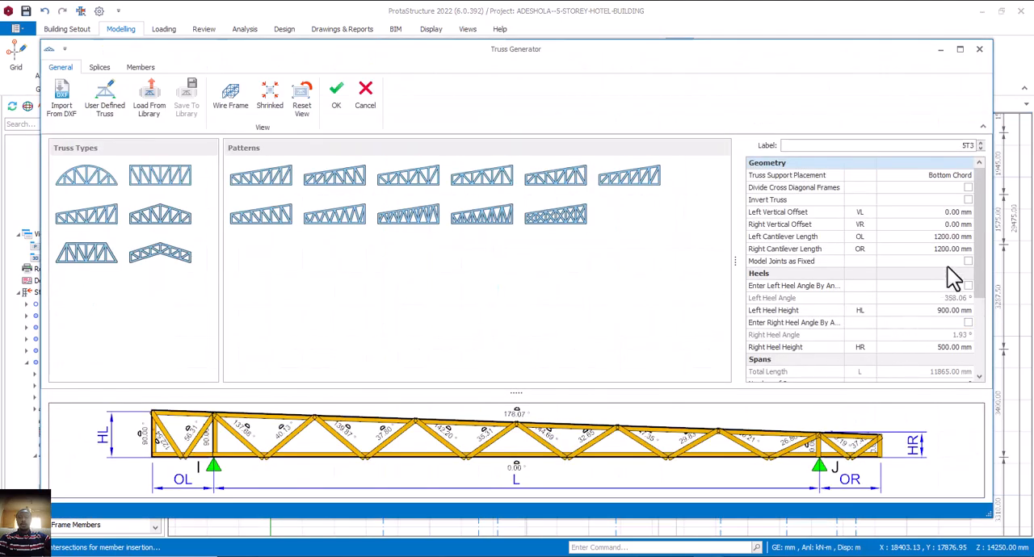
# Set the A15 truss's left cantilever length to 0 mm and right cantilever length to 400 mm, and create the truss.
pyautogui.click(933, 236)
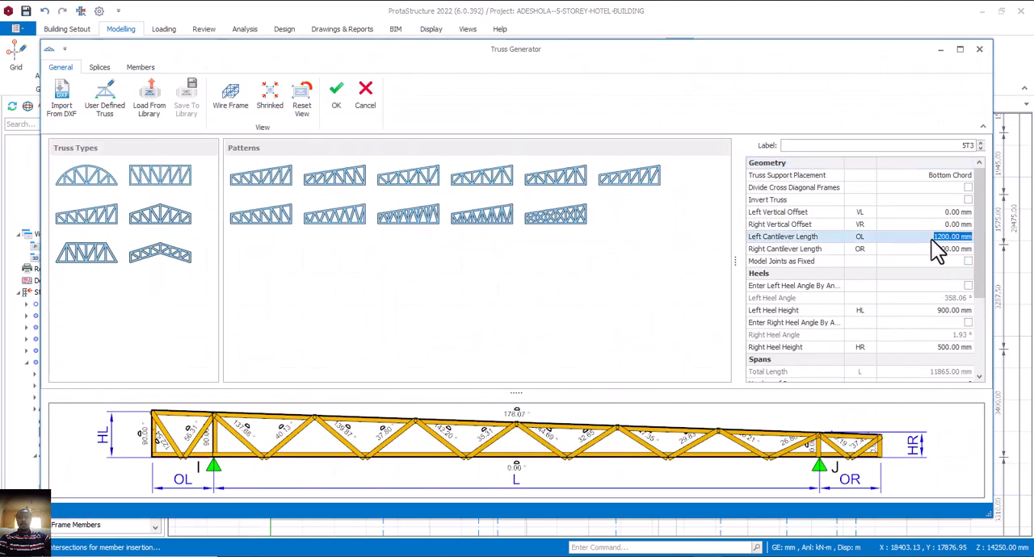
pyautogui.write('0')
pyautogui.click(934, 250)
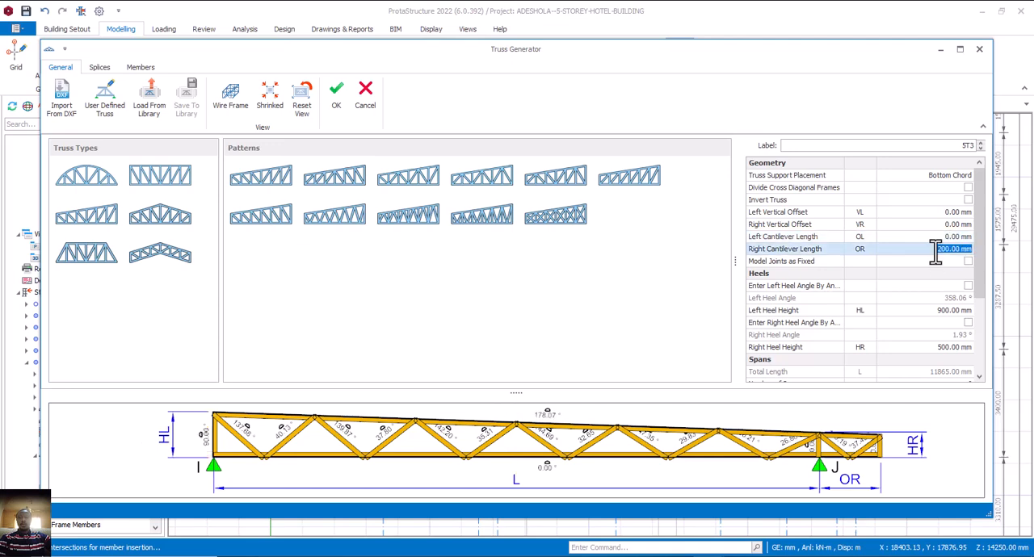
pyautogui.write('0')
pyautogui.click(943, 237)
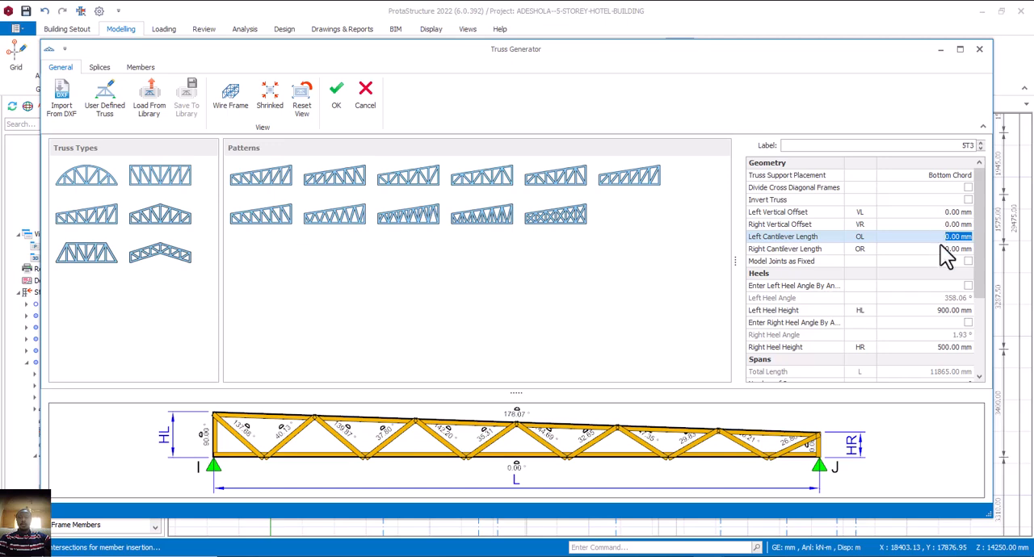
pyautogui.click(950, 249)
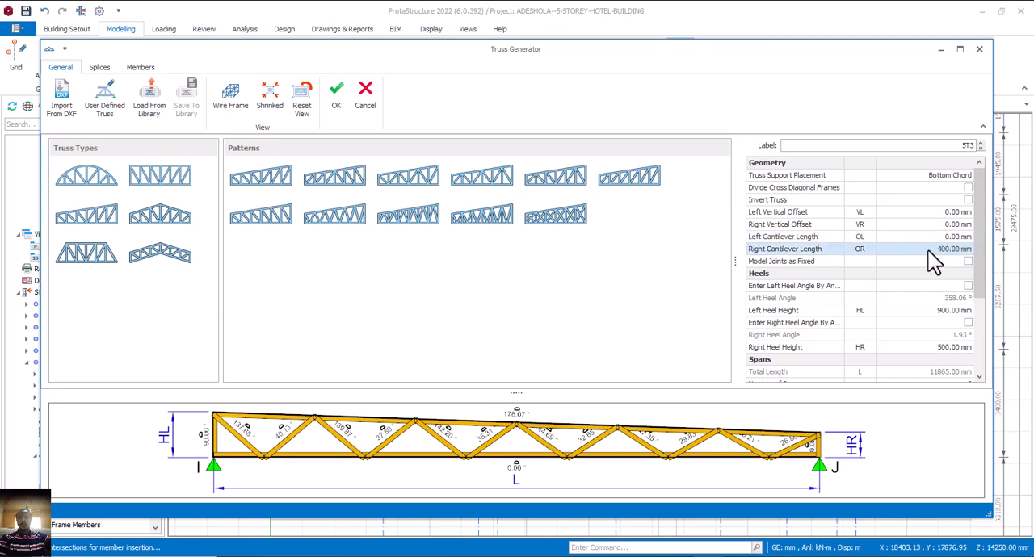
pyautogui.press('Up')
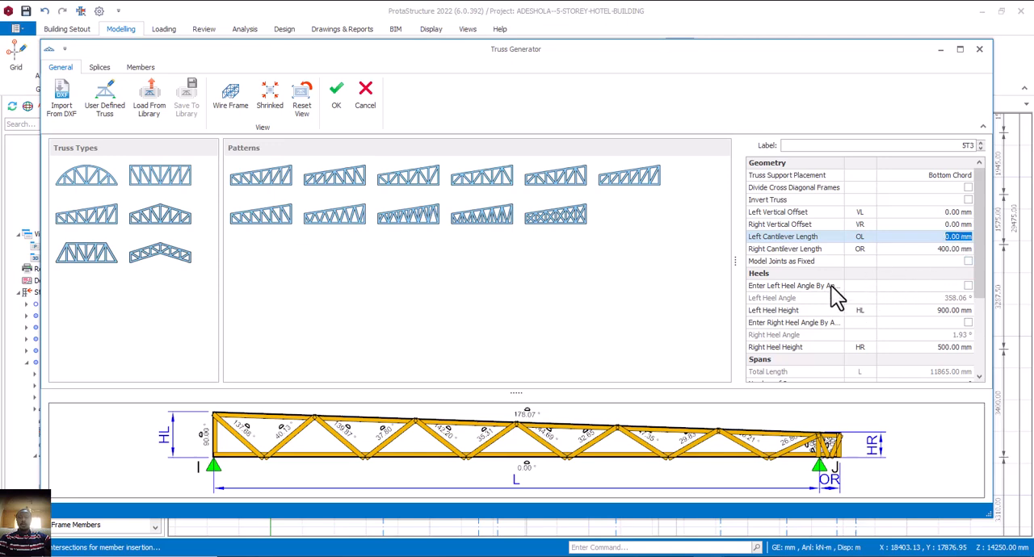
pyautogui.click(339, 109)
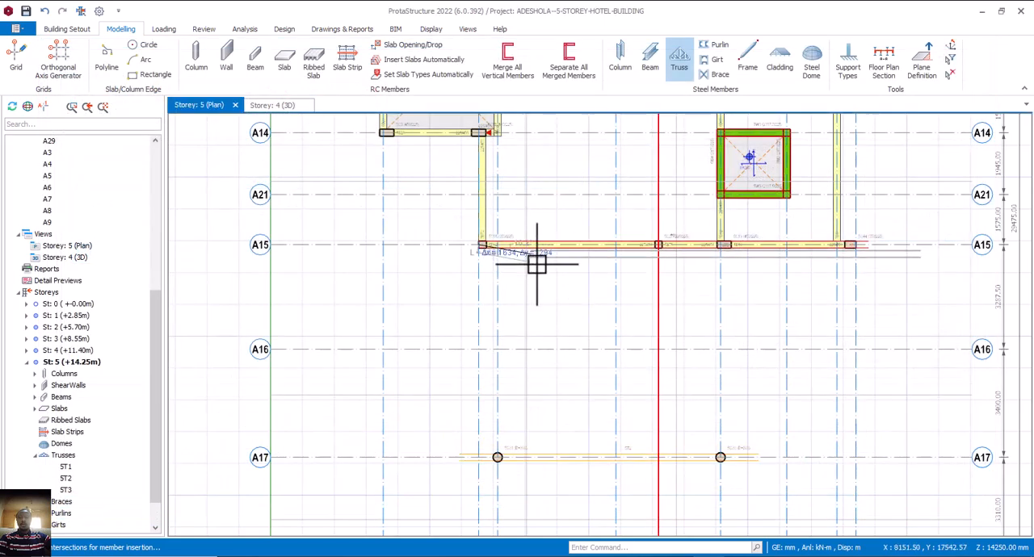
pyautogui.moveTo(528, 286); pyautogui.dragTo(543, 327, button='middle')
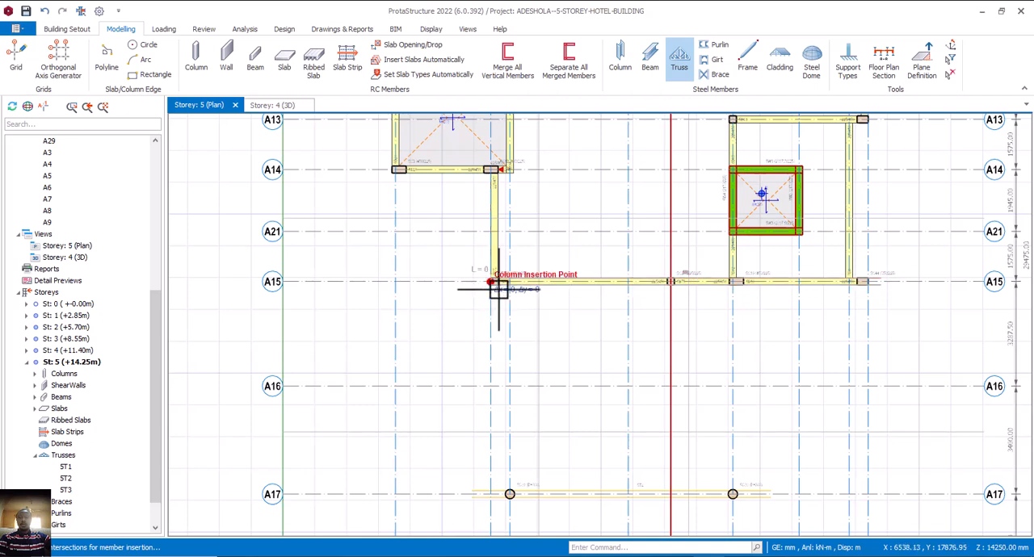
pyautogui.click(496, 284)
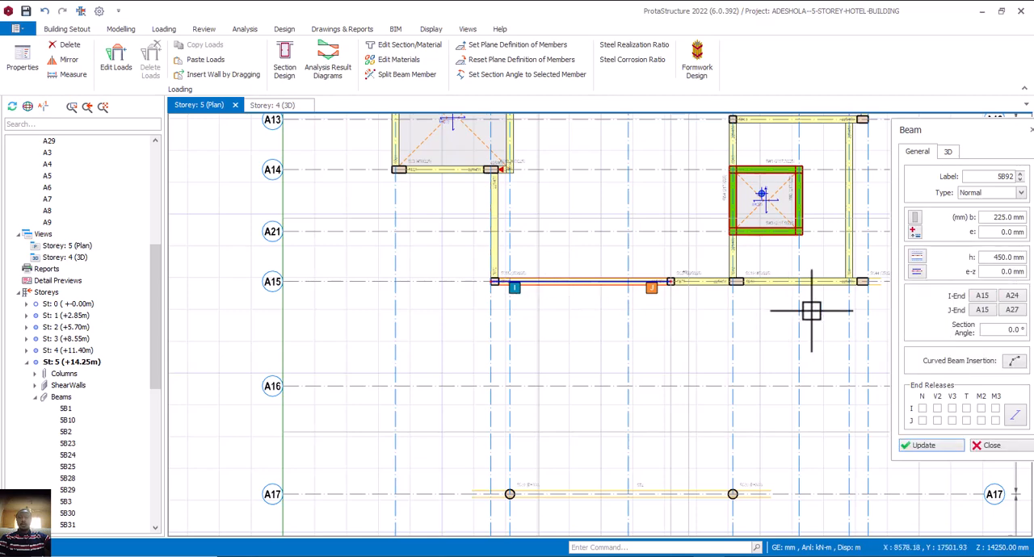
pyautogui.click(993, 445)
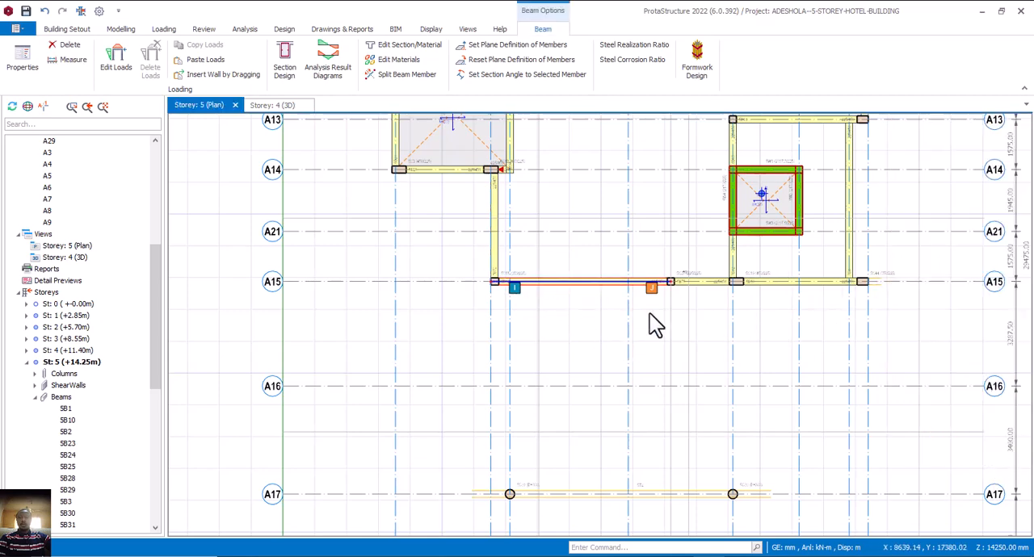
# Edit the truss on axis A15 so that its left cantilever length is 400 mm.
pyautogui.click(878, 288)
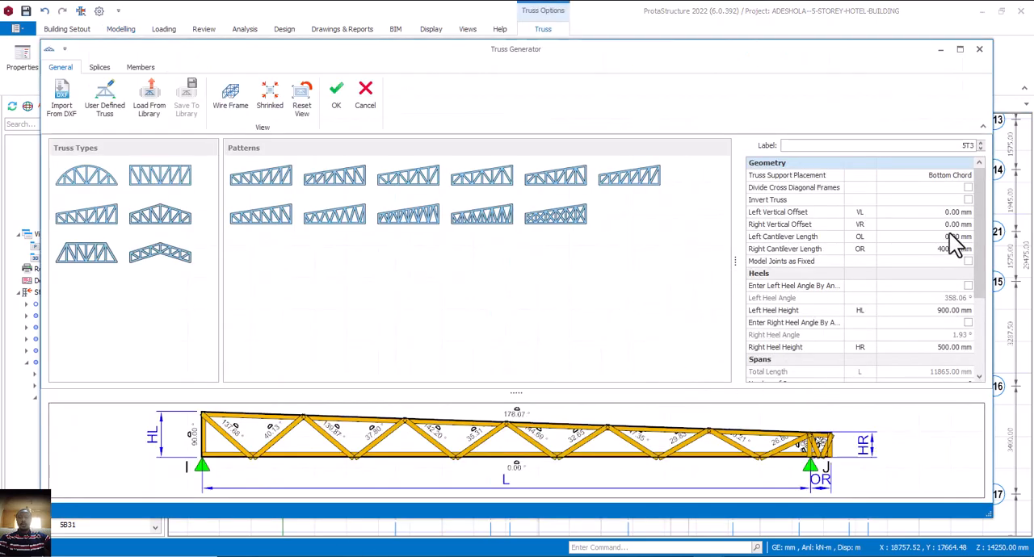
pyautogui.click(952, 237)
pyautogui.write('400')
pyautogui.press('Return')
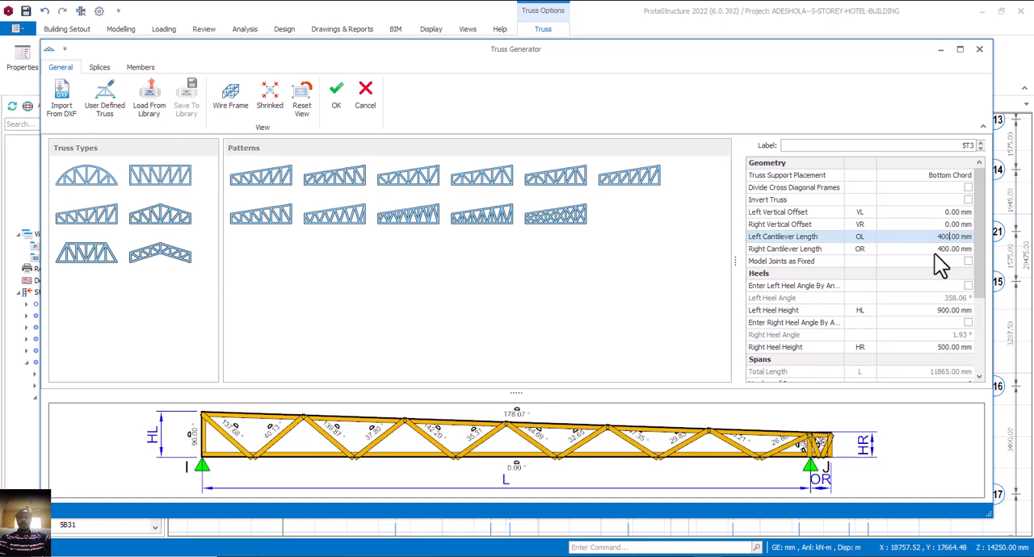
pyautogui.click(936, 251)
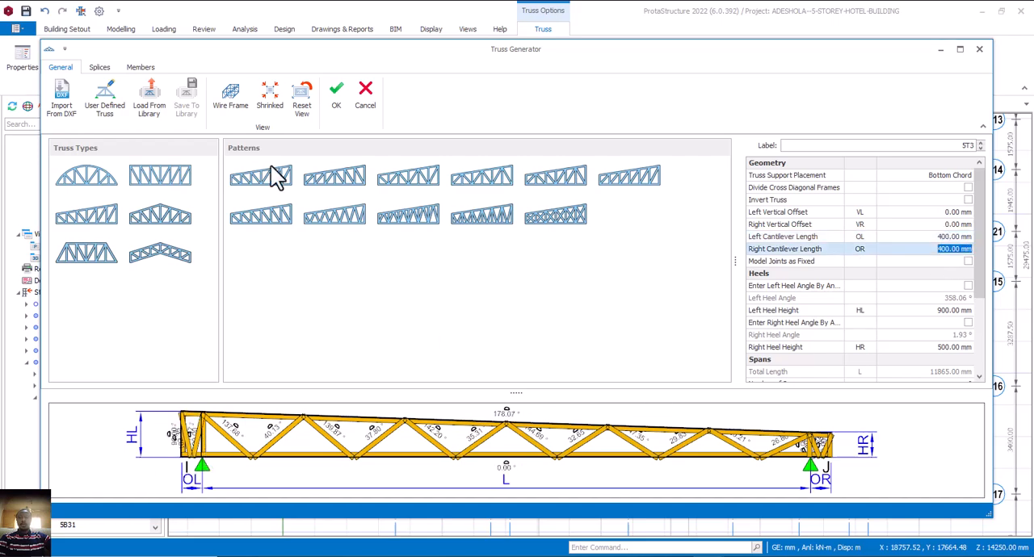
pyautogui.click(336, 96)
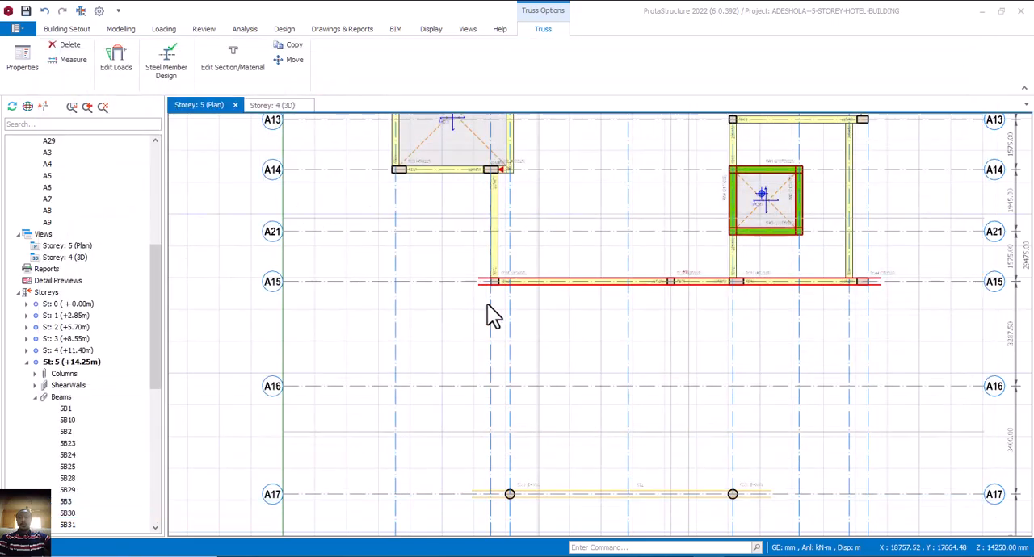
pyautogui.press('Escape')
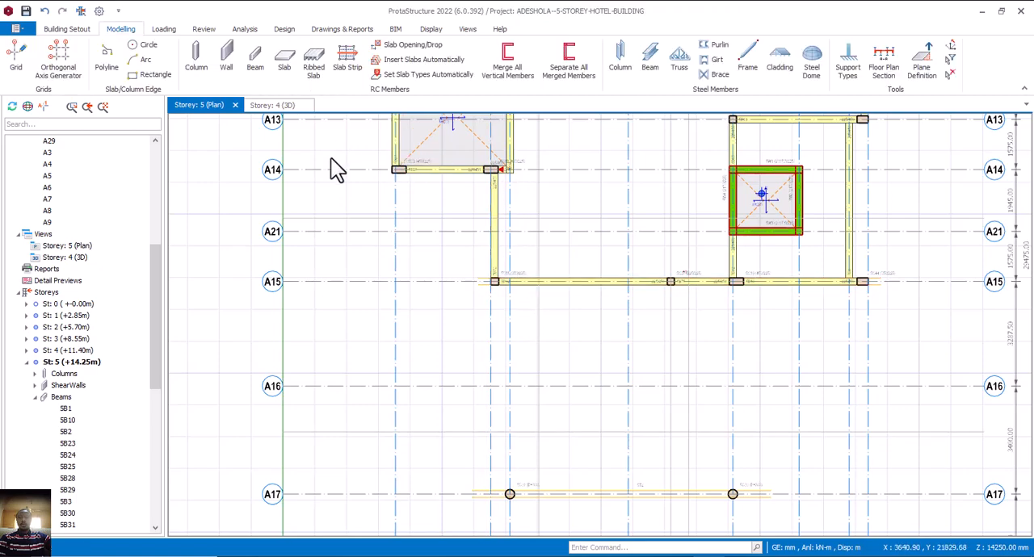
# Switch to the AutoCAD floor plan and examine the layout around the Indoor Bar, Store and Outdoor Open Bar.
pyautogui.hotkey('alt', 'Tab')
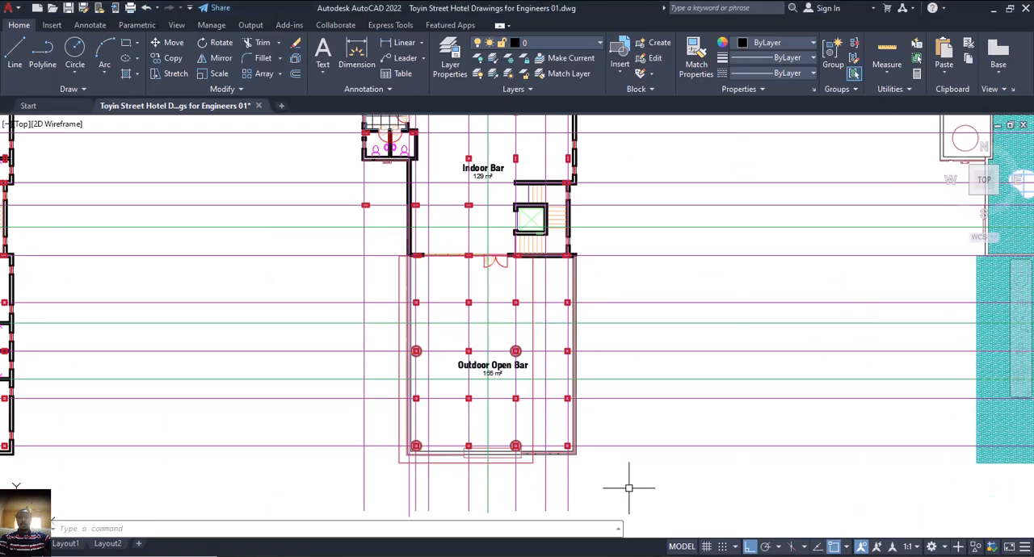
pyautogui.moveTo(415, 294); pyautogui.dragTo(458, 337, button='middle')
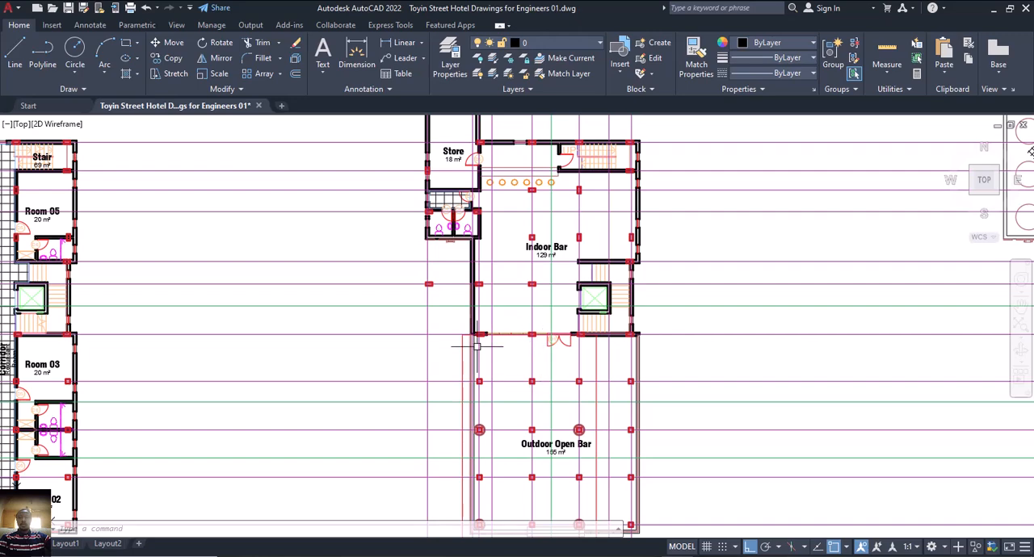
pyautogui.moveTo(477, 346); pyautogui.dragTo(485, 376, button='middle')
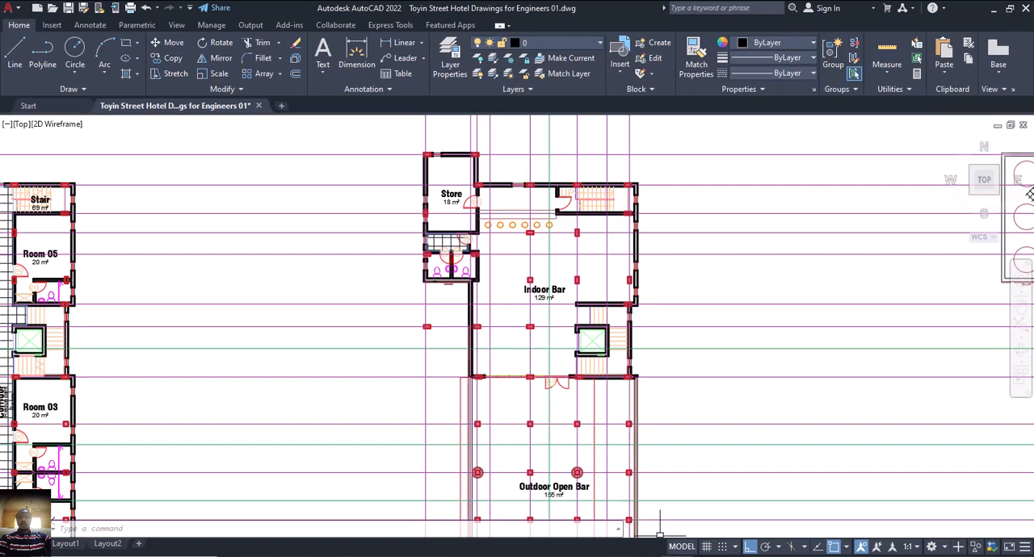
# Return to ProtaStructure and compare the storey 5 beams, columns and slabs north of axis A15 with the floor plan.
pyautogui.click(689, 555)
pyautogui.scroll(-3, 575, 341)
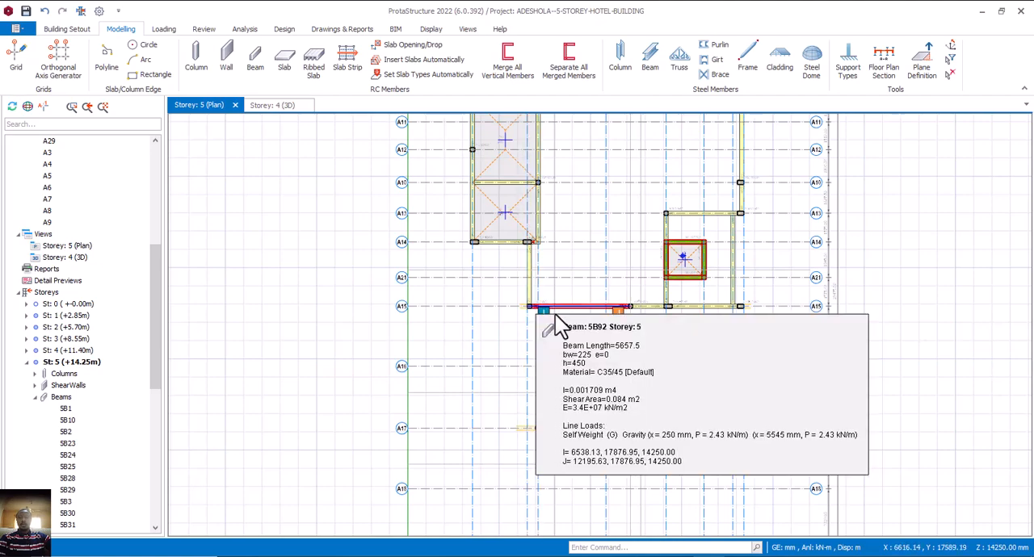
pyautogui.moveTo(606, 318); pyautogui.dragTo(587, 356, button='middle')
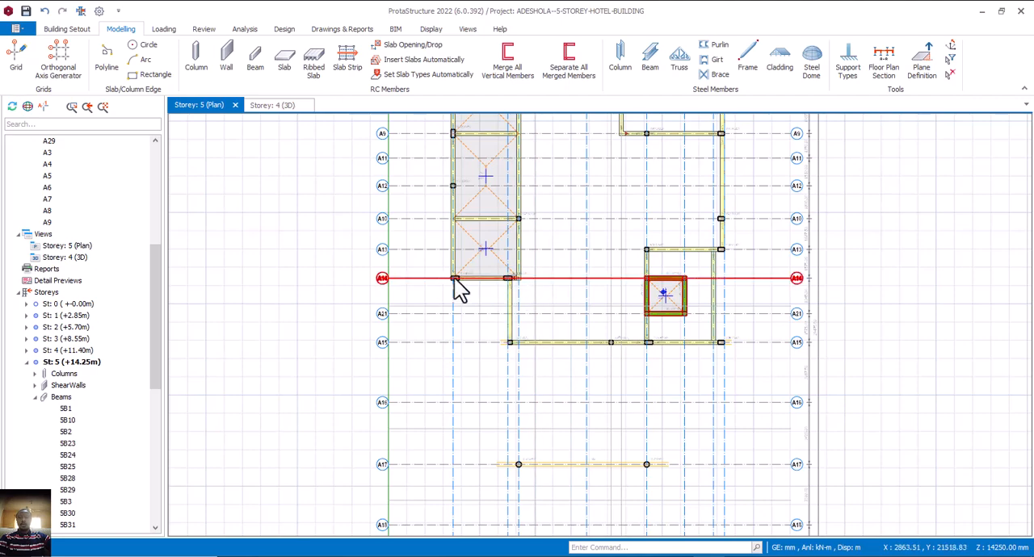
pyautogui.moveTo(501, 246); pyautogui.dragTo(492, 277, button='middle')
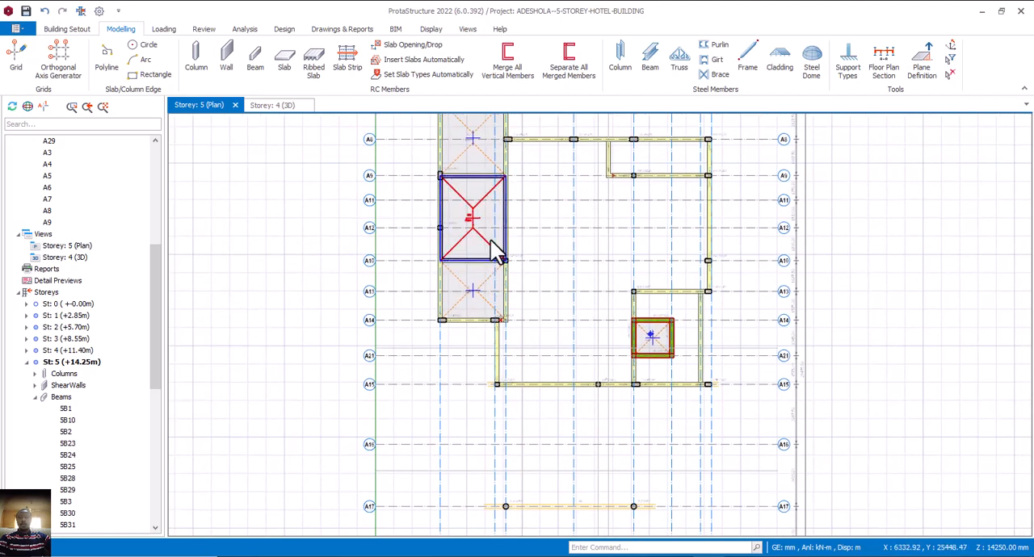
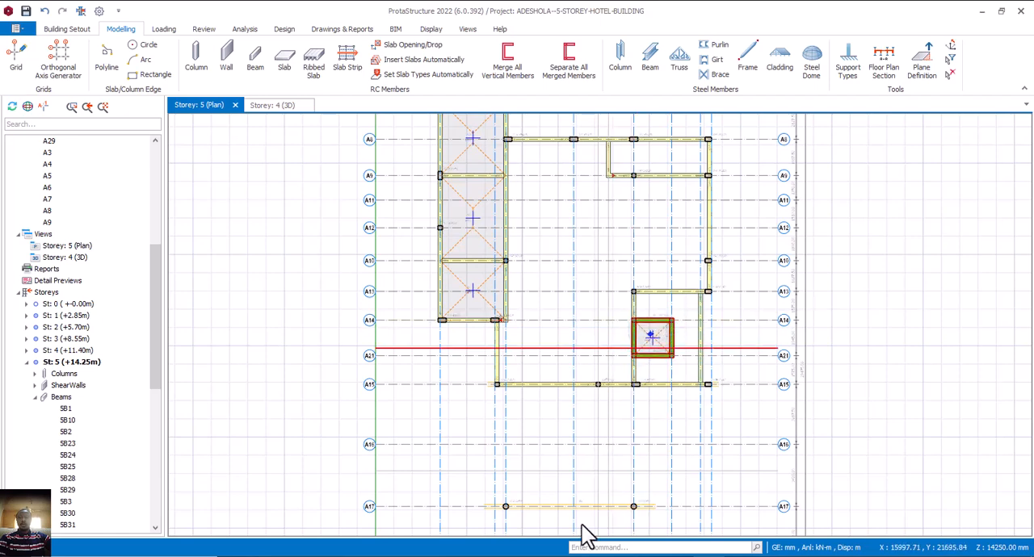
# Create a truss along axis A13 from its east end to the west, with left cantilever length 0 mm and right cantilever length 400 mm.
pyautogui.click(678, 60)
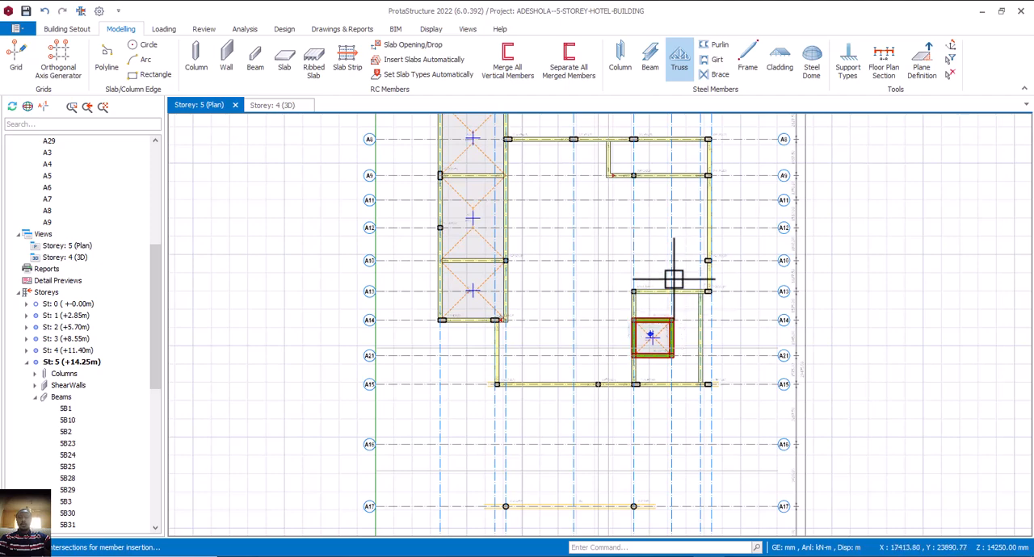
pyautogui.scroll(2, 702, 294)
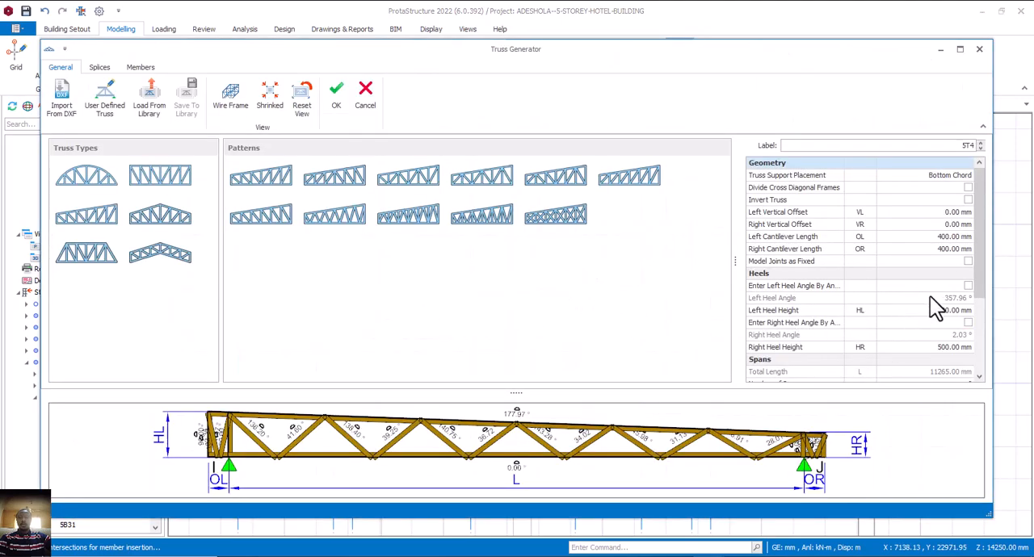
pyautogui.click(938, 237)
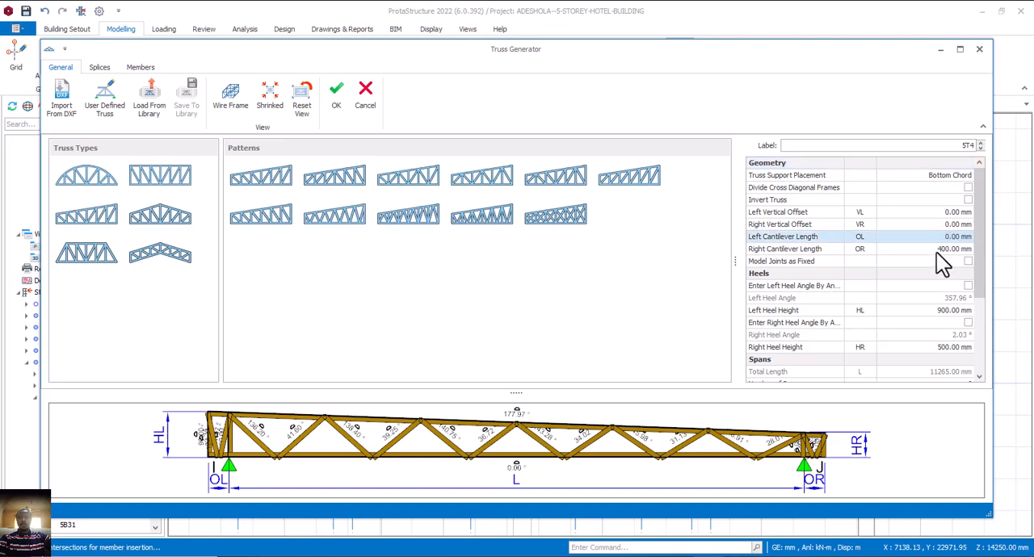
pyautogui.click(935, 252)
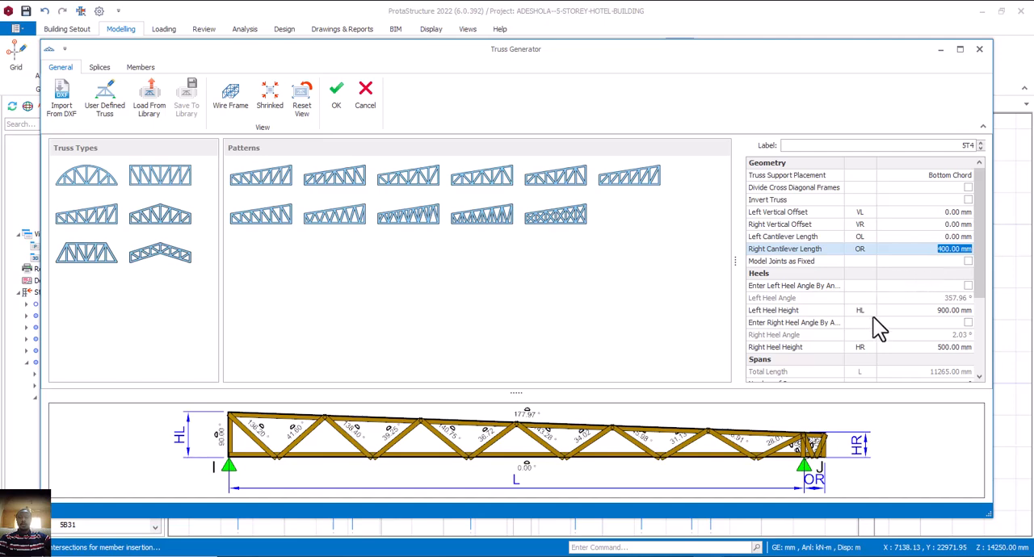
pyautogui.click(339, 104)
pyautogui.click(705, 289)
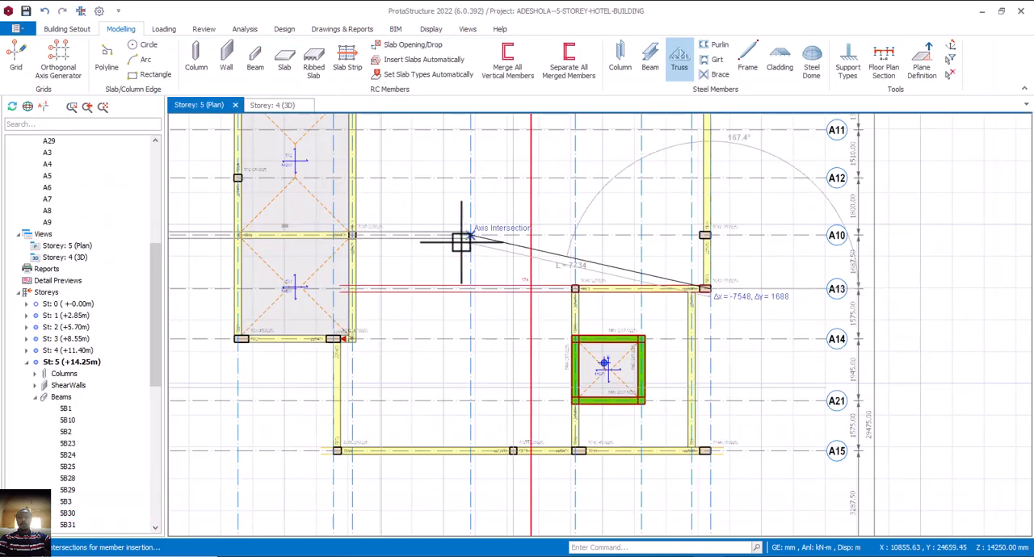
pyautogui.scroll(-1, 484, 294)
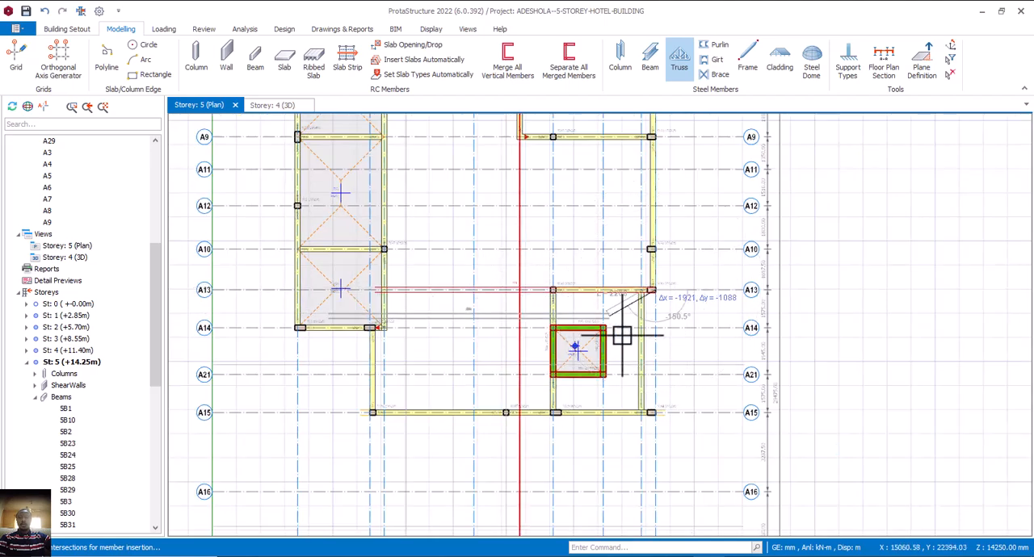
pyautogui.press('Escape')
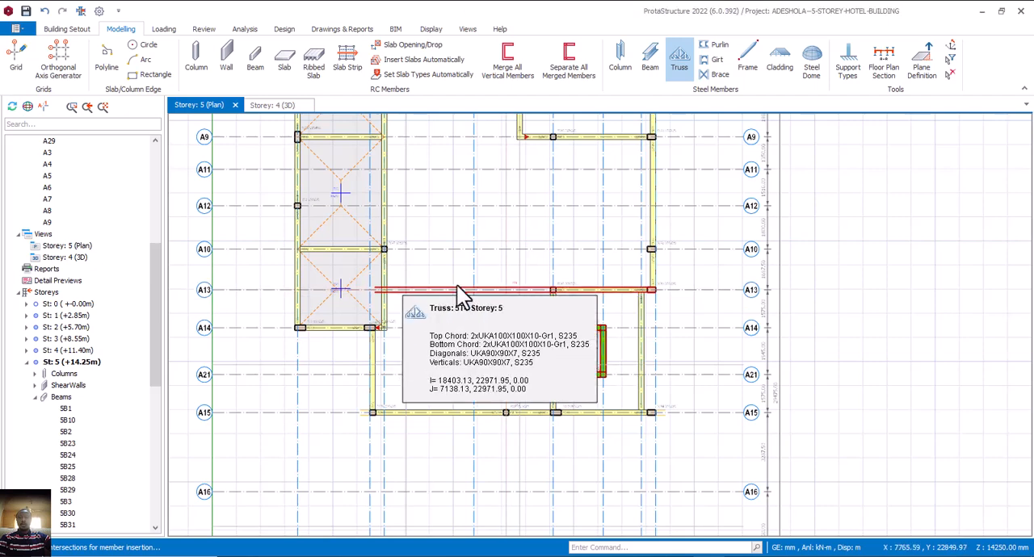
# Try a 400 mm left and 0 mm right cantilever length on the A13 truss, and delete the truss.
pyautogui.doubleClick(599, 298)
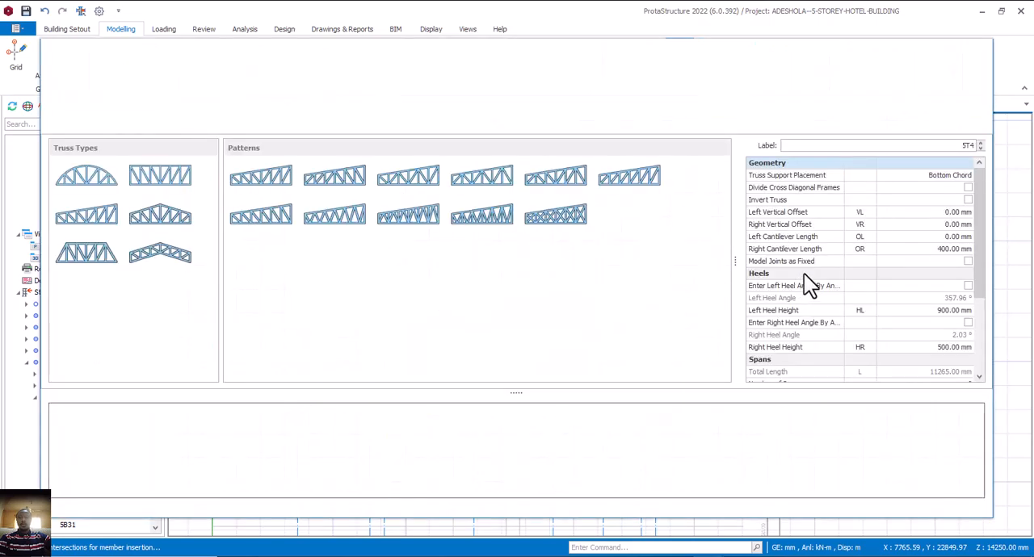
pyautogui.click(945, 239)
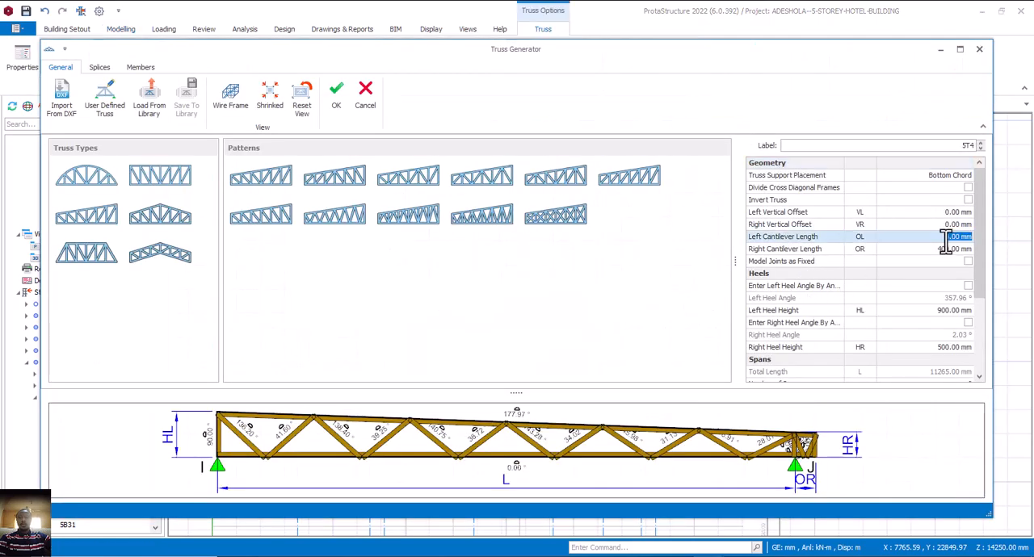
pyautogui.click(935, 249)
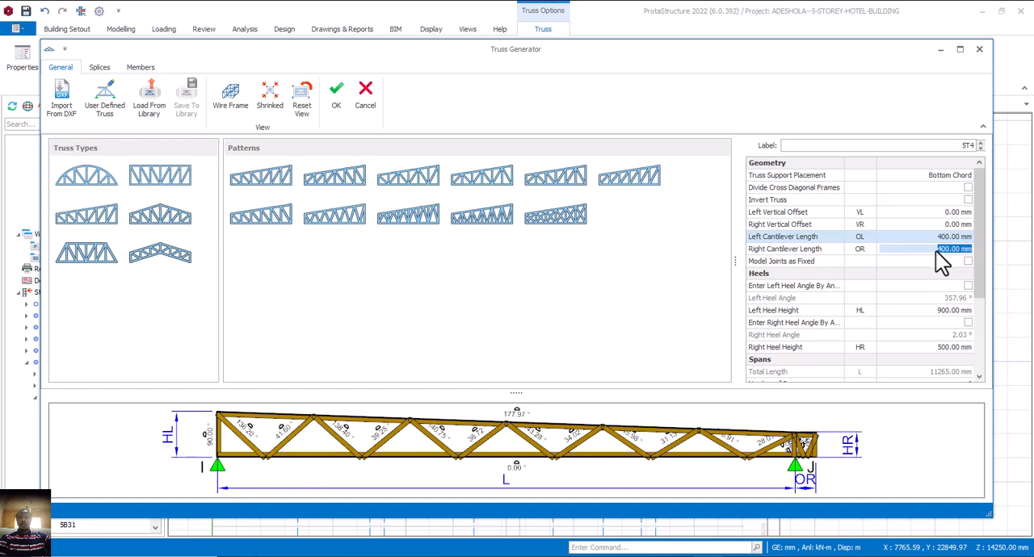
pyautogui.write('0')
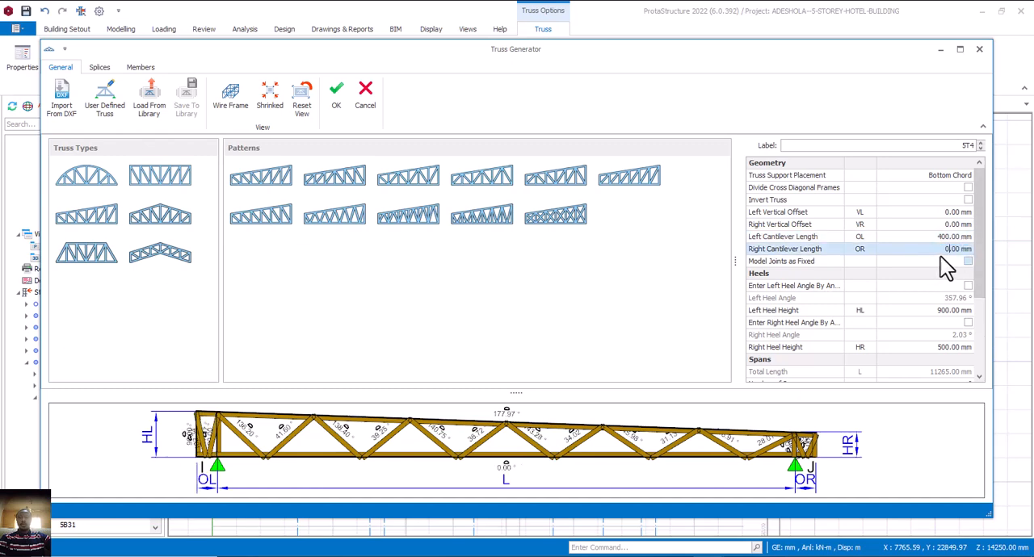
pyautogui.click(942, 237)
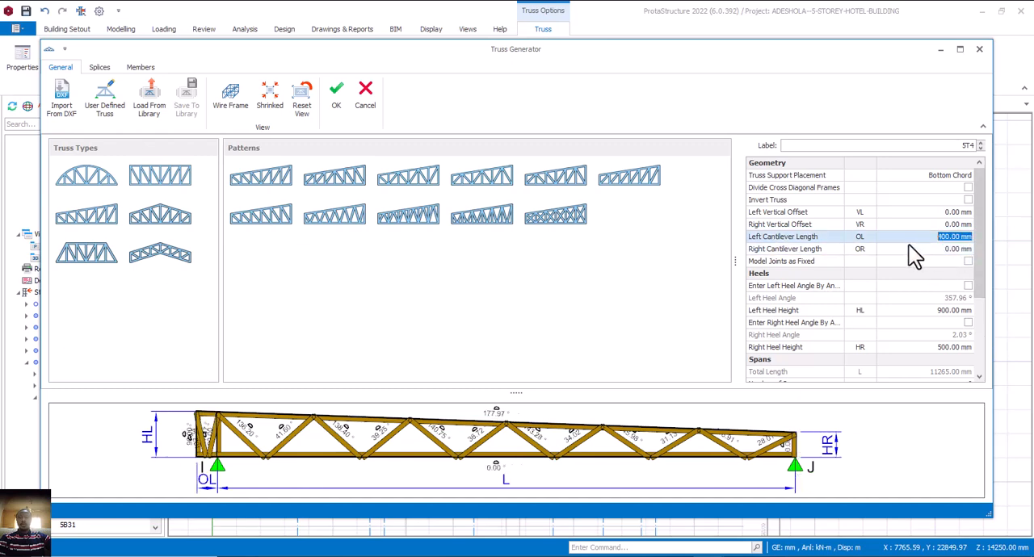
pyautogui.click(365, 98)
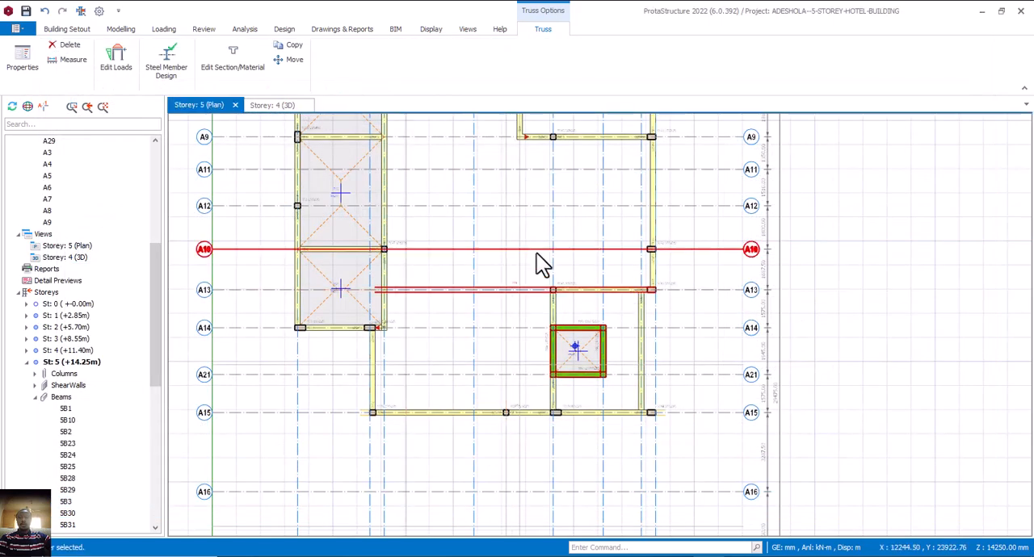
pyautogui.press('Delete')
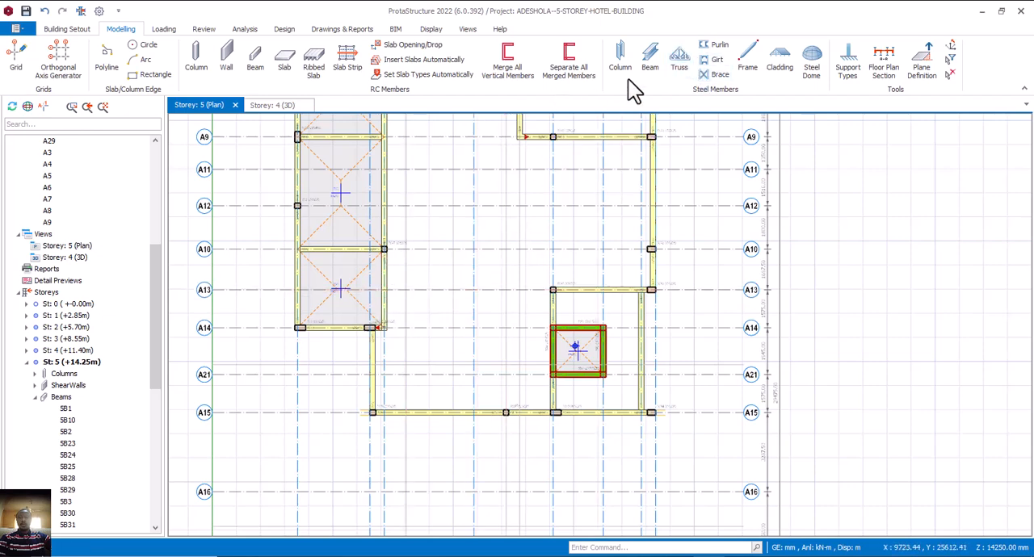
# Create a truss along axis A13 from west to east, with left cantilever length 0 mm and right cantilever length 400 mm.
pyautogui.click(679, 57)
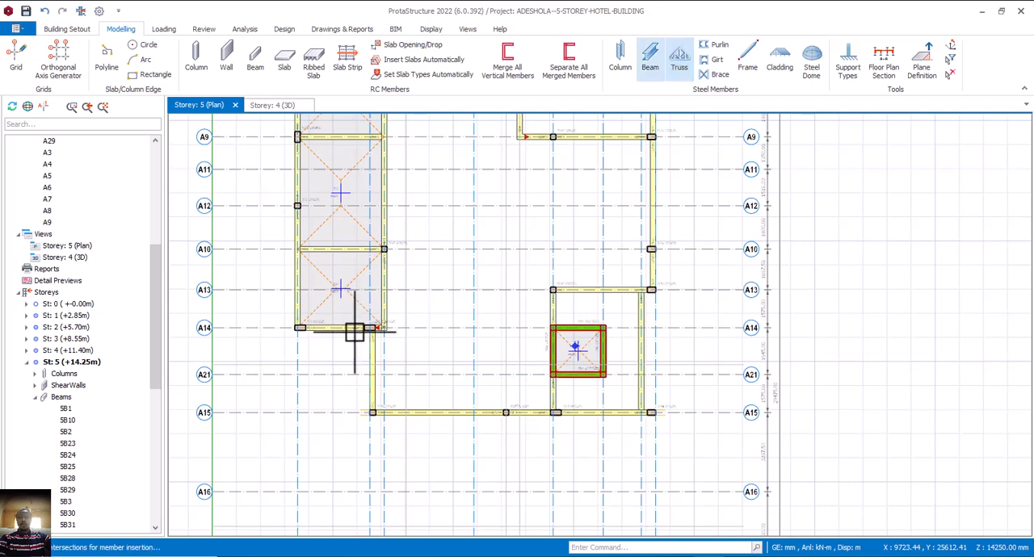
pyautogui.click(387, 290)
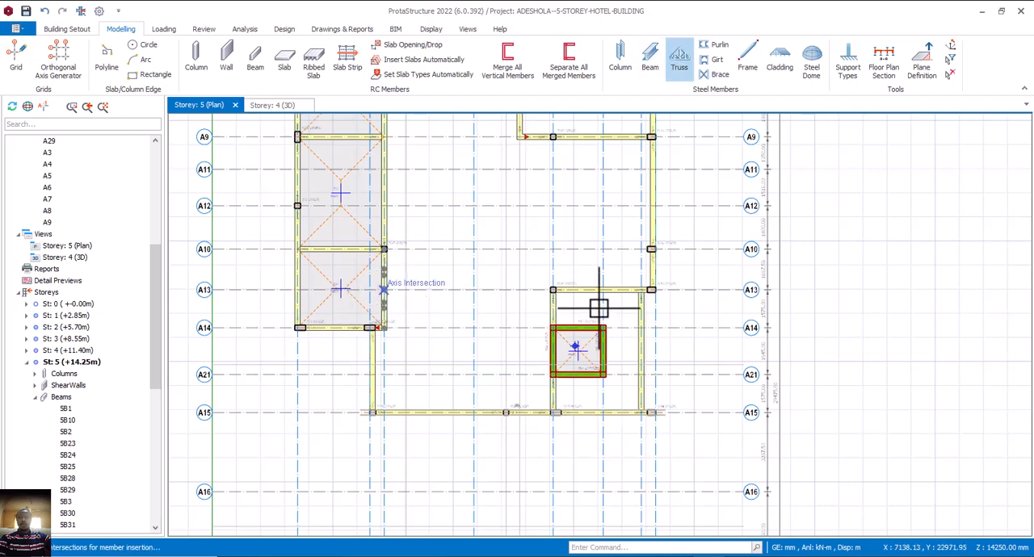
pyautogui.click(652, 290)
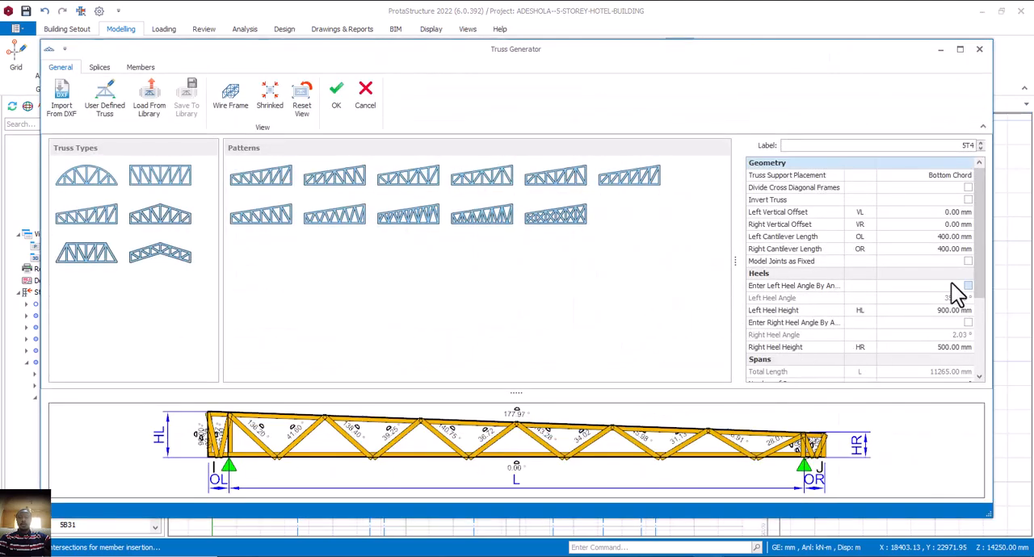
pyautogui.click(934, 237)
pyautogui.write('0')
pyautogui.press('Return')
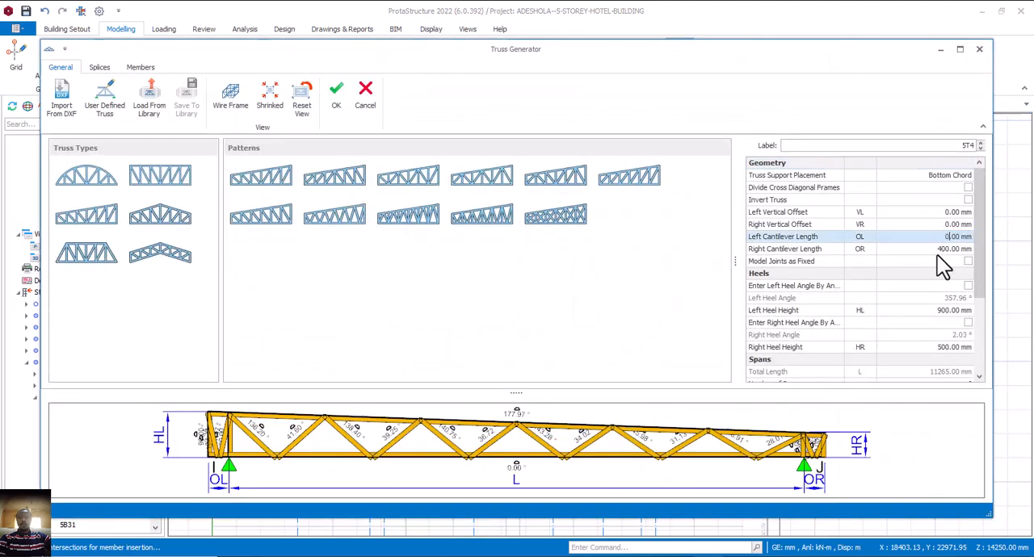
pyautogui.click(937, 251)
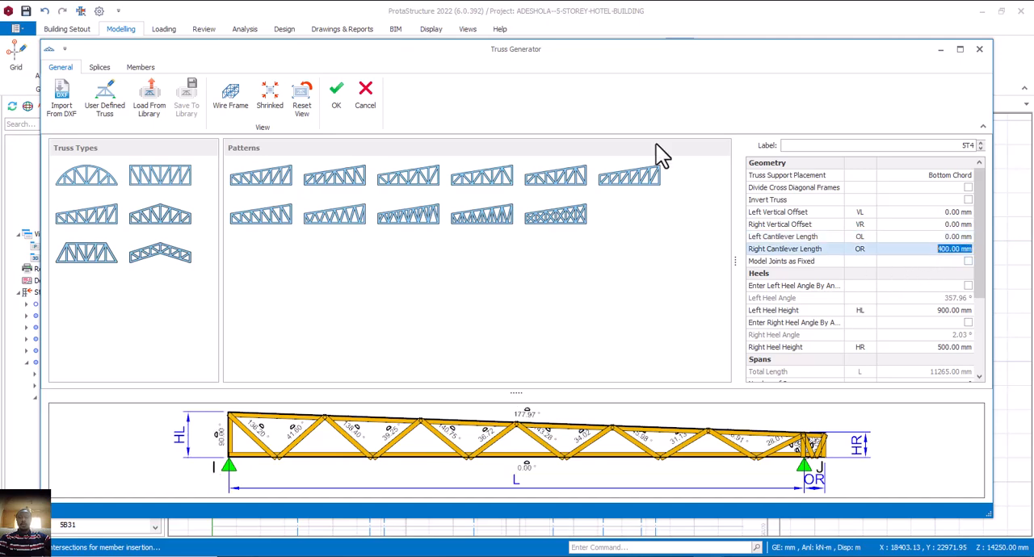
pyautogui.click(341, 111)
pyautogui.click(651, 289)
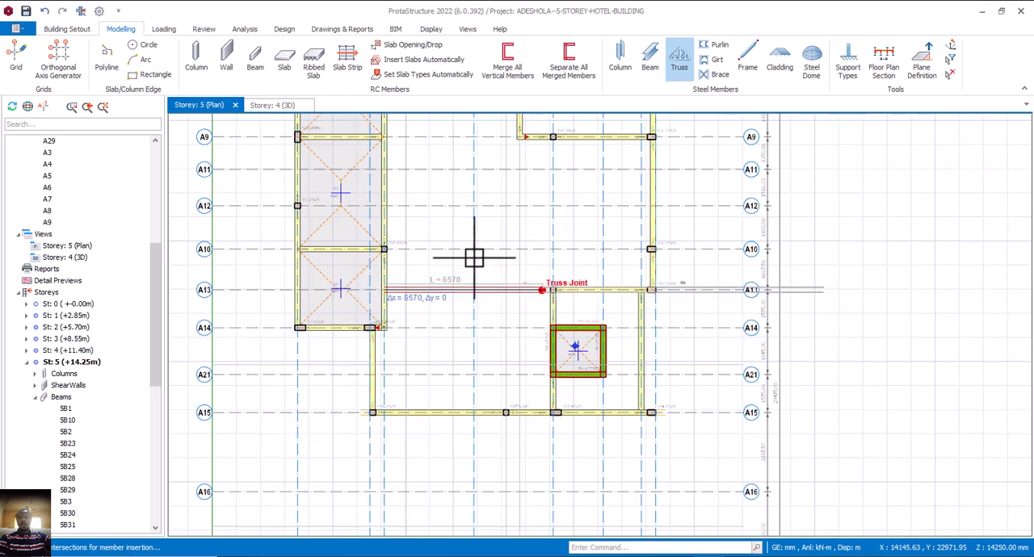
# Place the same truss along axes A8 and A12, starting from the beam line beside the western slabs.
pyautogui.moveTo(434, 242); pyautogui.dragTo(450, 264, button='middle')
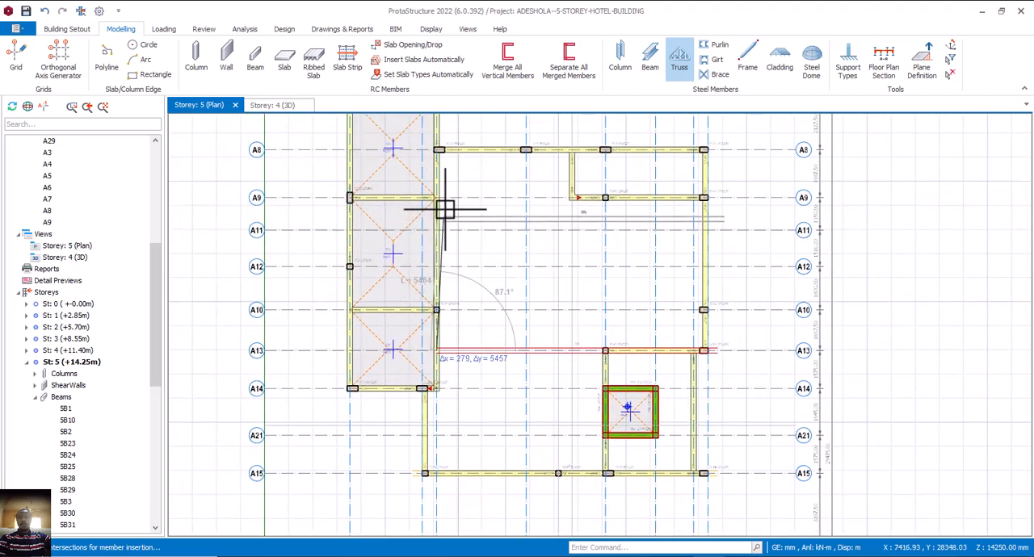
pyautogui.moveTo(437, 198); pyautogui.dragTo(459, 274, button='middle')
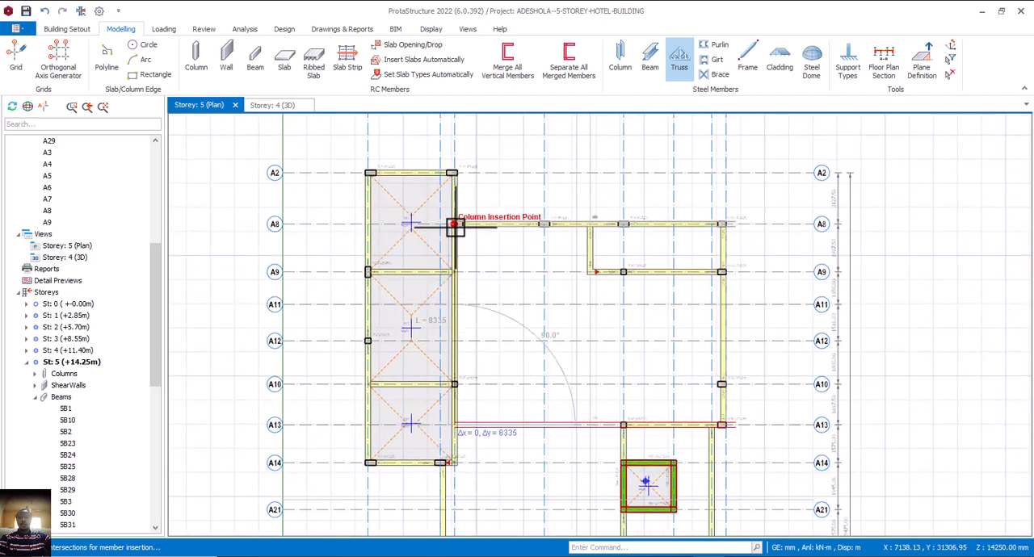
pyautogui.scroll(2, 454, 221)
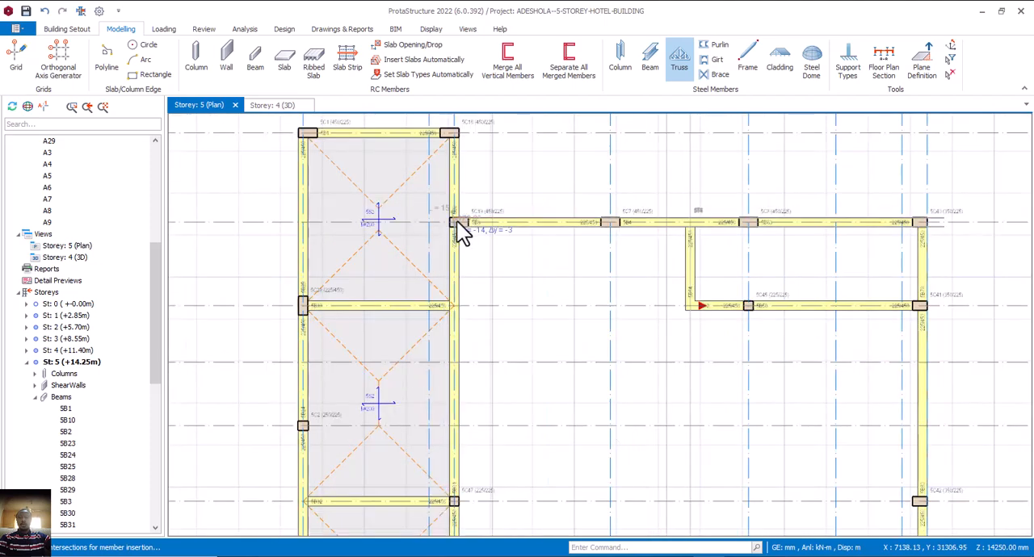
pyautogui.click(456, 222)
pyautogui.scroll(-2, 458, 218)
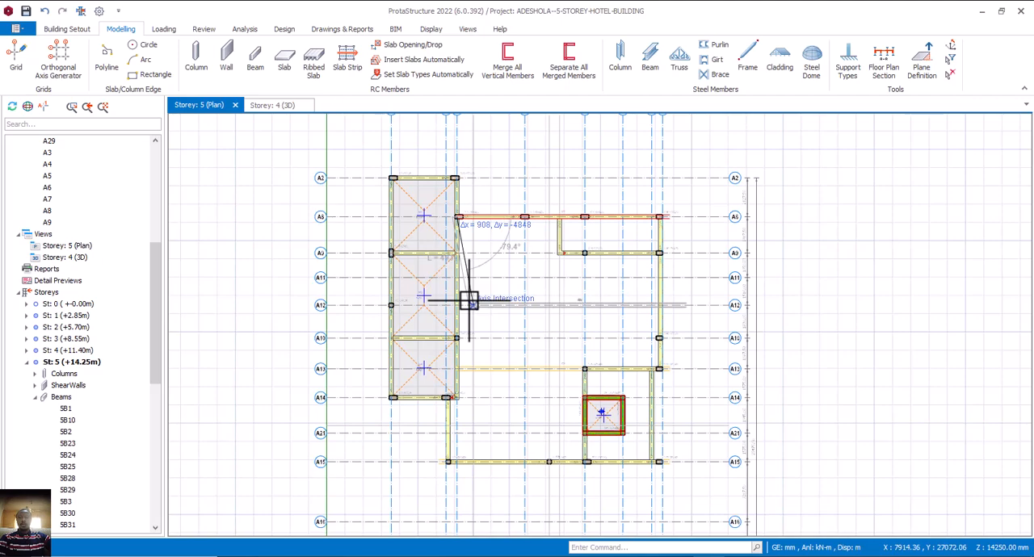
pyautogui.scroll(2, 467, 298)
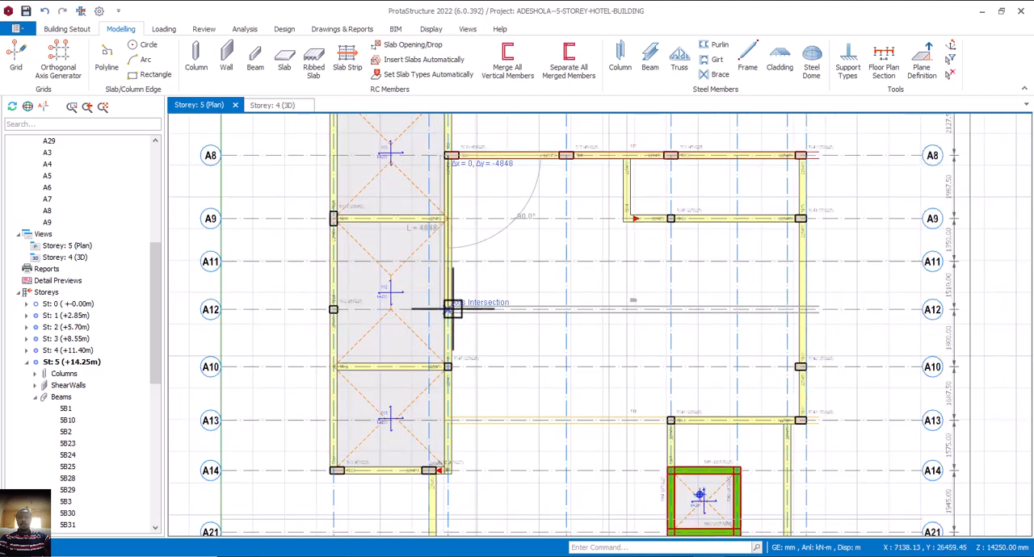
pyautogui.click(452, 309)
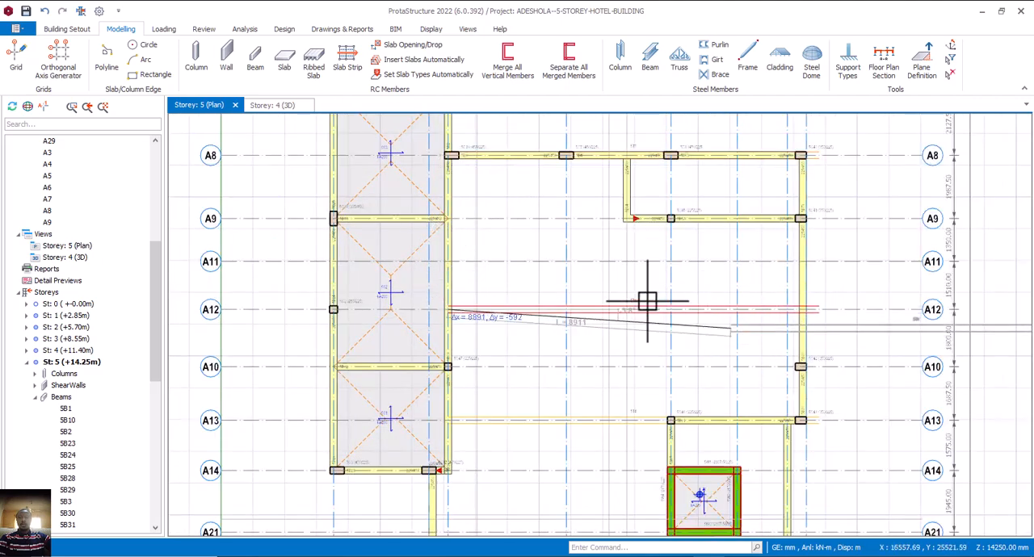
pyautogui.press('Escape')
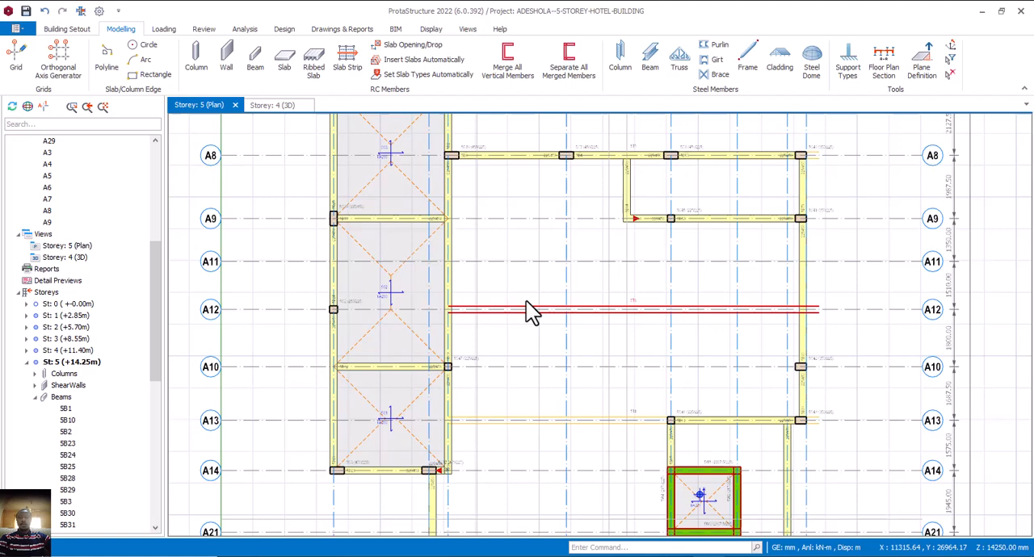
# Open the storey 4 3D view and examine the roof trusses, their cantilevered ends and their supports from several directions.
pyautogui.click(271, 106)
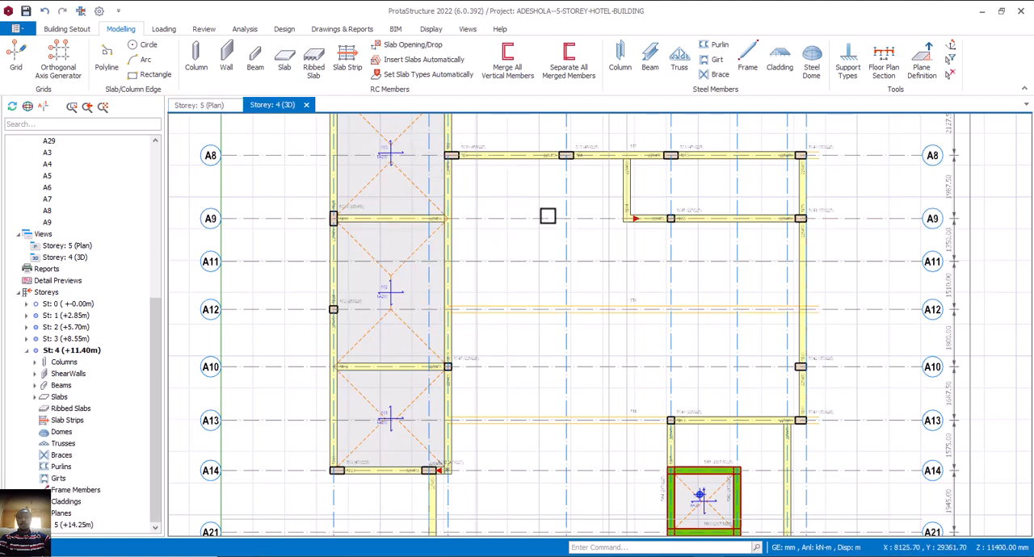
pyautogui.scroll(-1, 583, 216)
pyautogui.moveTo(626, 245); pyautogui.dragTo(539, 270, button='middle')
pyautogui.scroll(3, 744, 267)
pyautogui.scroll(4, 747, 250)
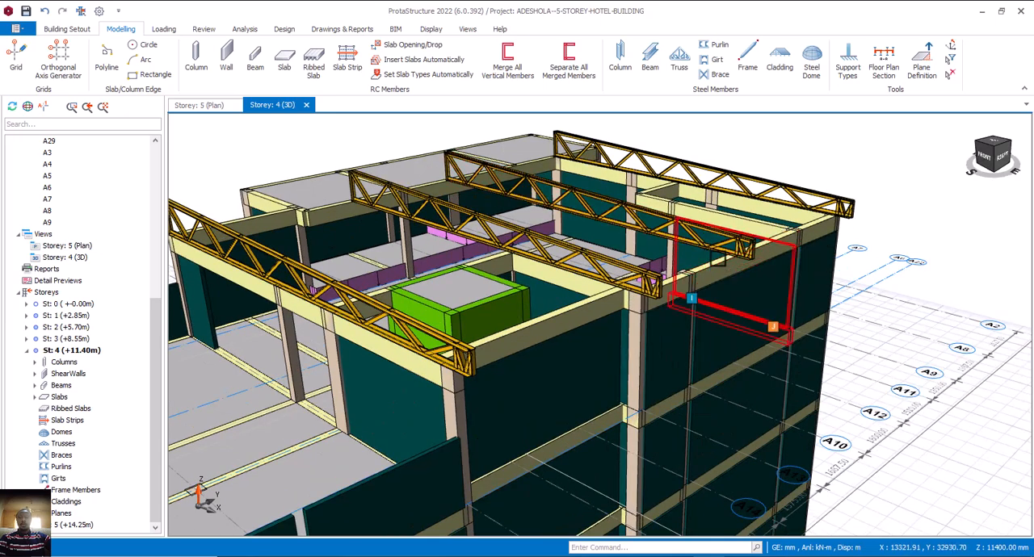
pyautogui.moveTo(735, 256)
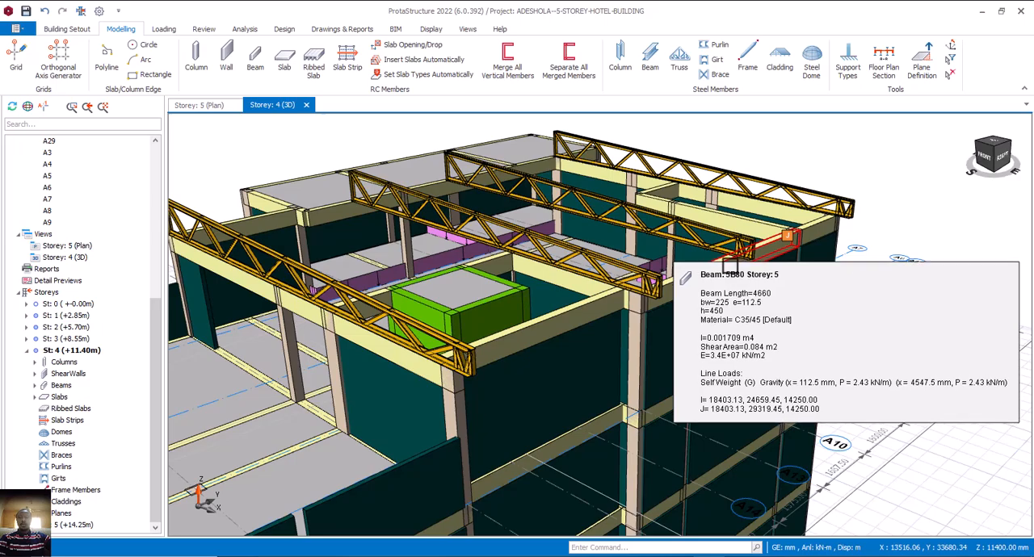
pyautogui.moveTo(736, 257); pyautogui.dragTo(654, 349, button='middle')
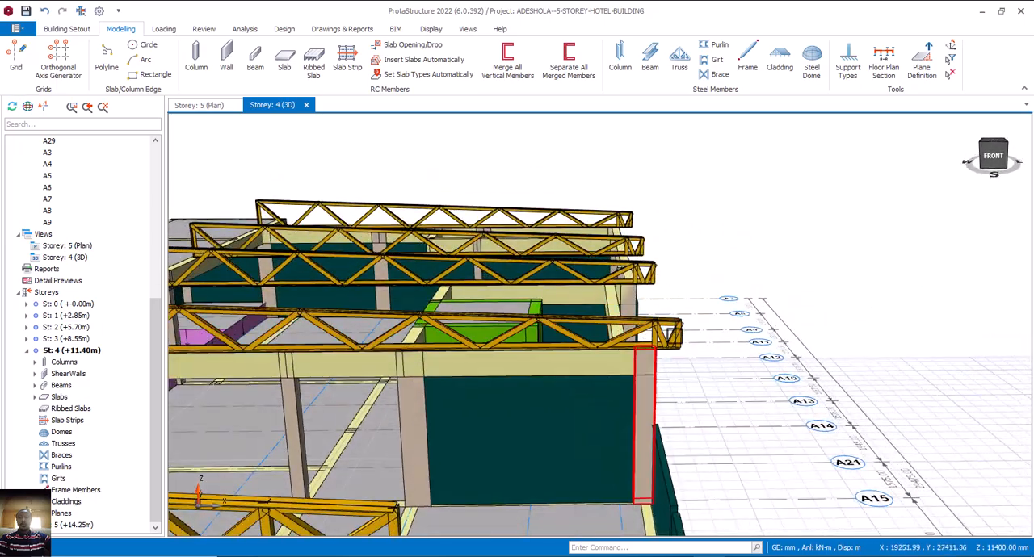
pyautogui.scroll(-4, 743, 296)
pyautogui.scroll(-5, 581, 327)
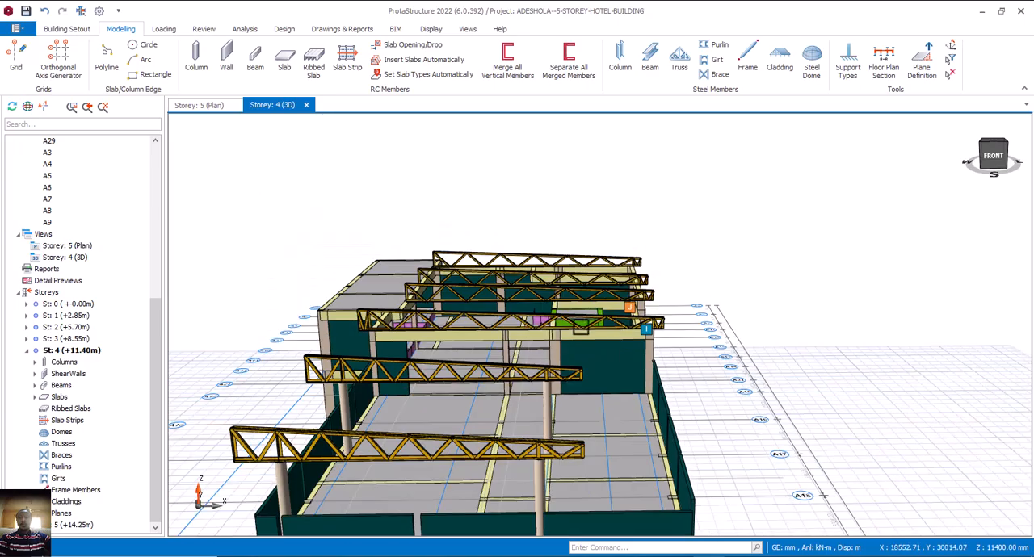
pyautogui.moveTo(646, 325); pyautogui.dragTo(669, 341, button='middle')
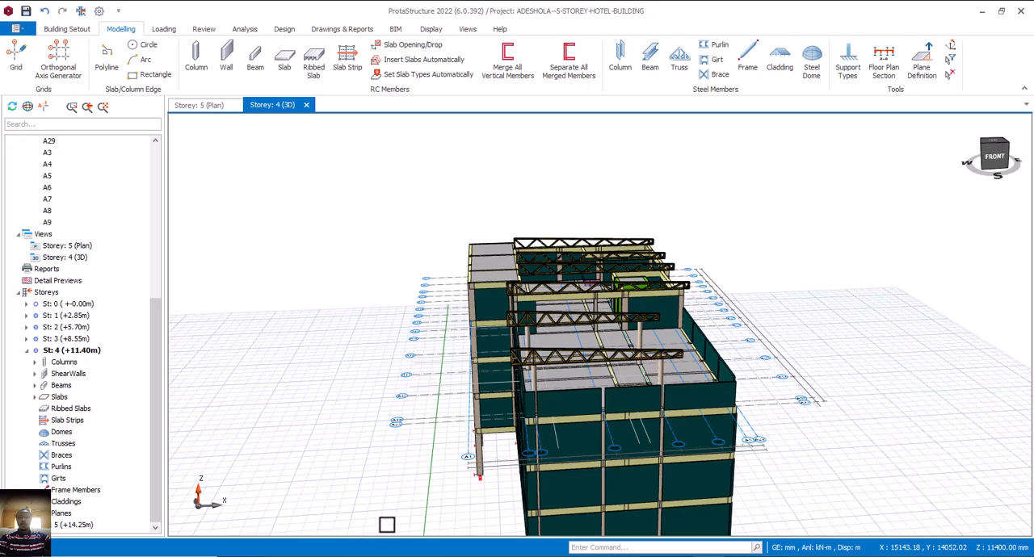
pyautogui.moveTo(396, 495)
pyautogui.mouseDown(button='middle')
pyautogui.moveTo(438, 493)
pyautogui.moveTo(422, 485)
pyautogui.moveTo(389, 495)
pyautogui.mouseUp(button='middle')
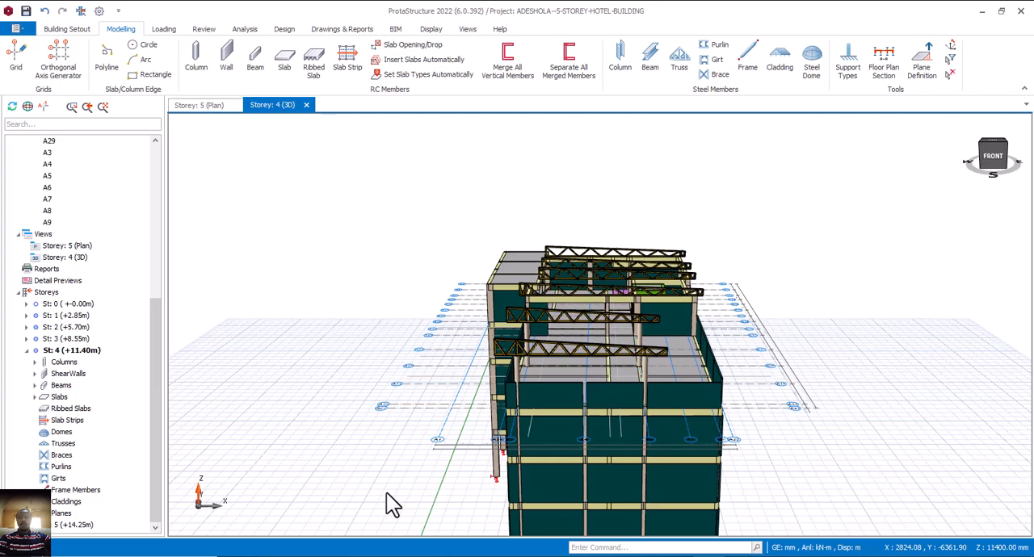
pyautogui.moveTo(587, 423); pyautogui.dragTo(651, 420, button='middle')
pyautogui.scroll(2, 581, 349)
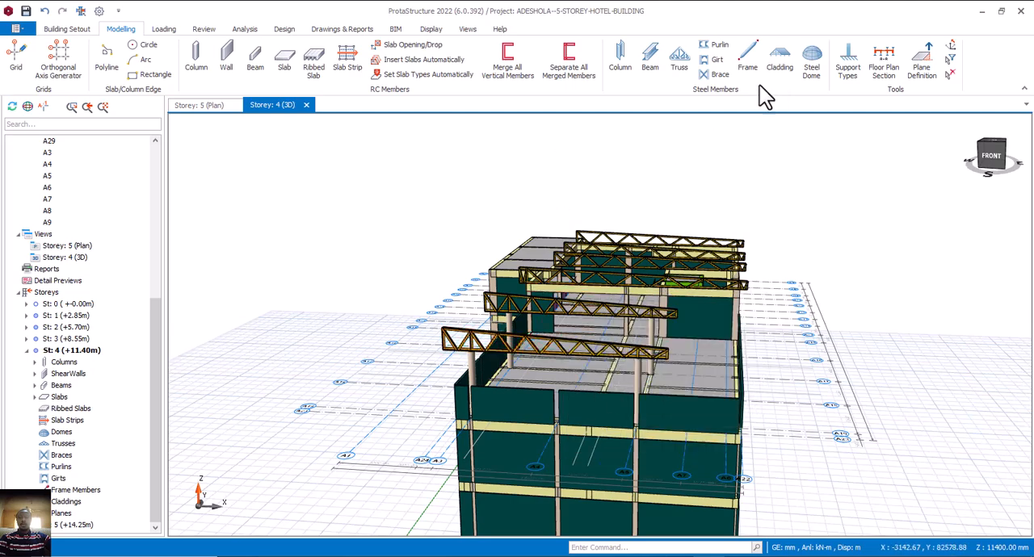
# Start purlins between the two front roof trusses and choose the LOGZ150x2 profile from the Malaysian steel section database.
pyautogui.click(712, 45)
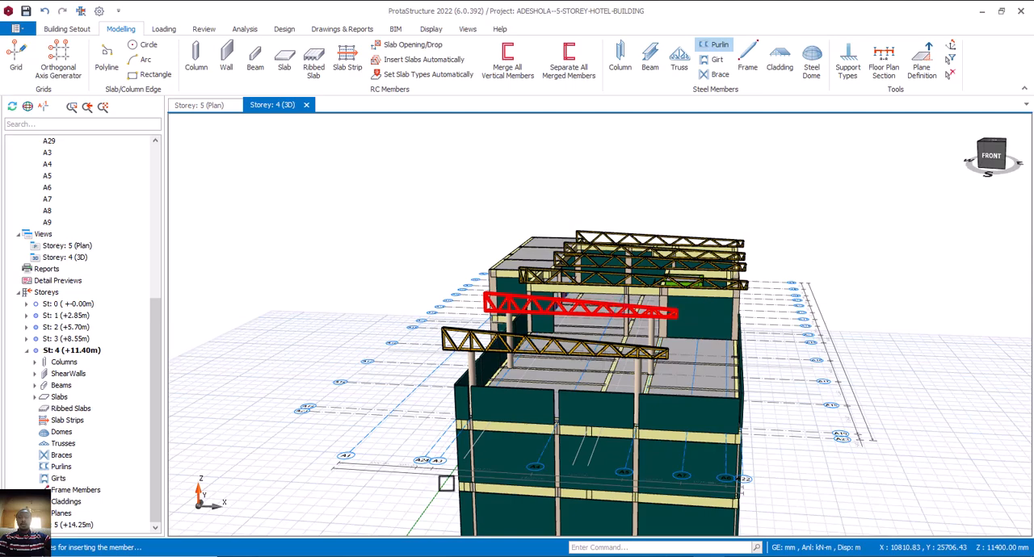
pyautogui.click(528, 305)
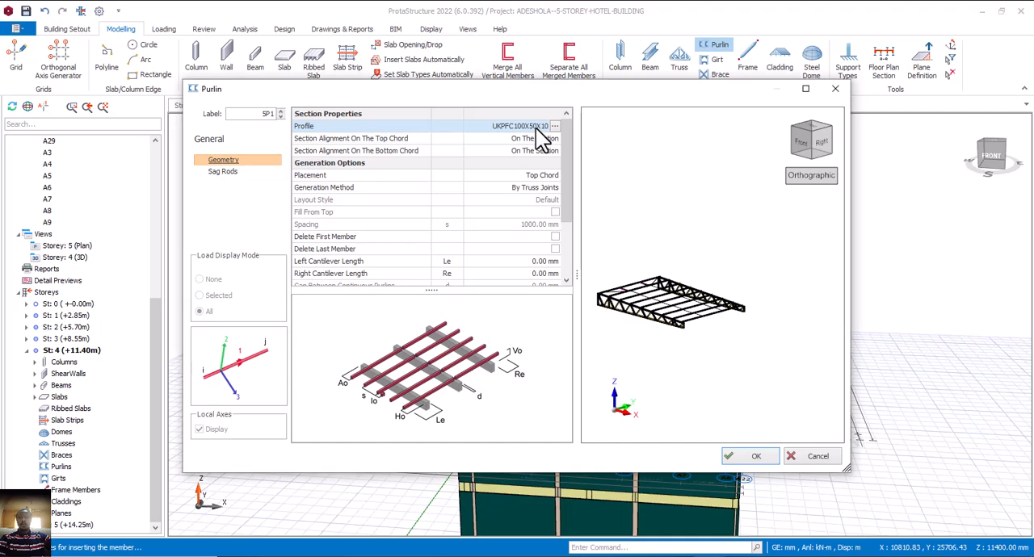
pyautogui.click(554, 126)
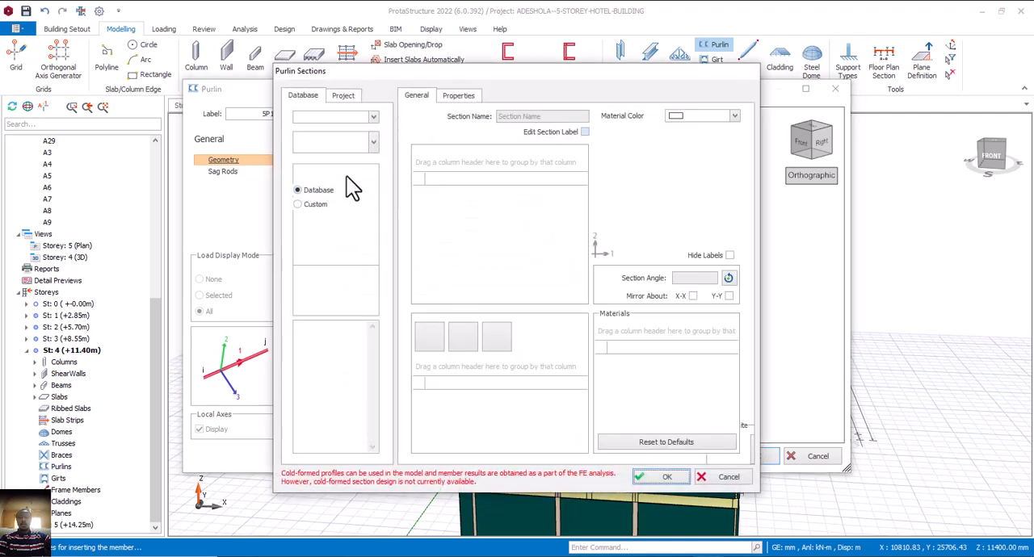
pyautogui.click(374, 143)
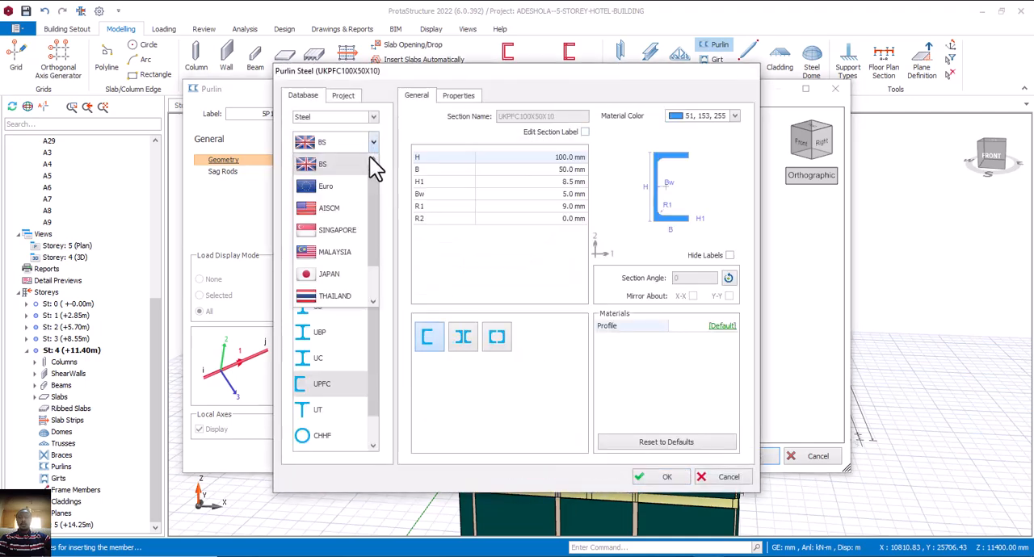
pyautogui.click(346, 255)
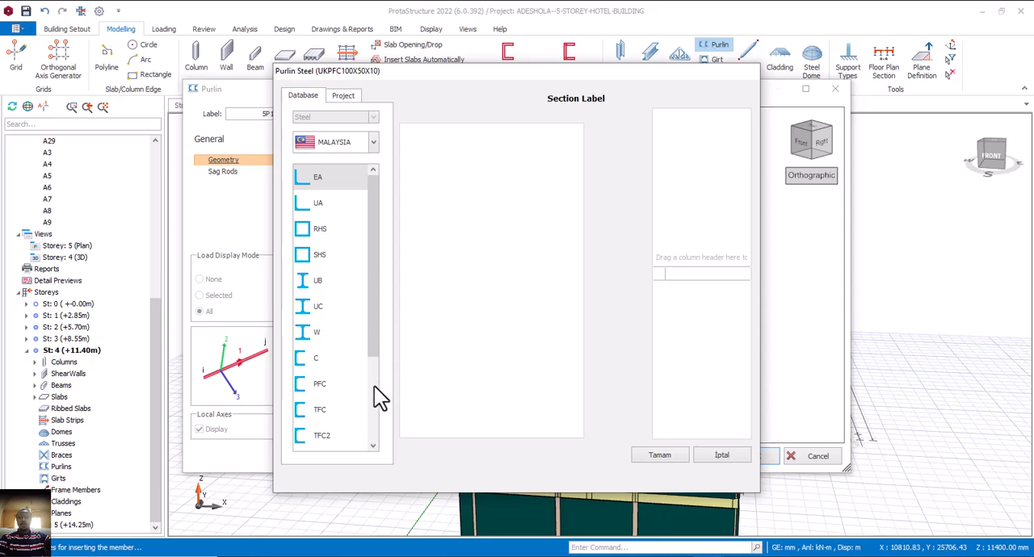
pyautogui.moveTo(373, 342); pyautogui.dragTo(372, 427)
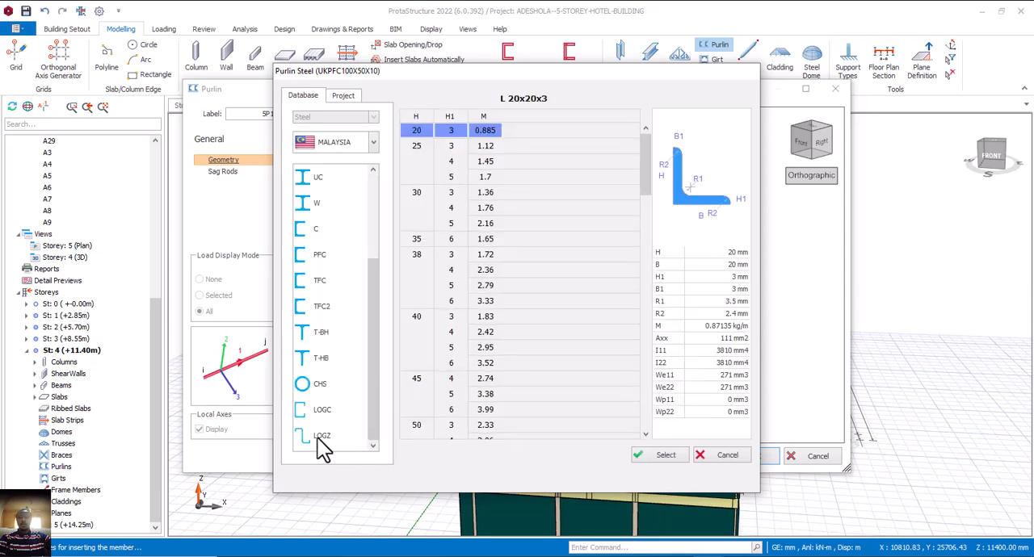
pyautogui.click(320, 436)
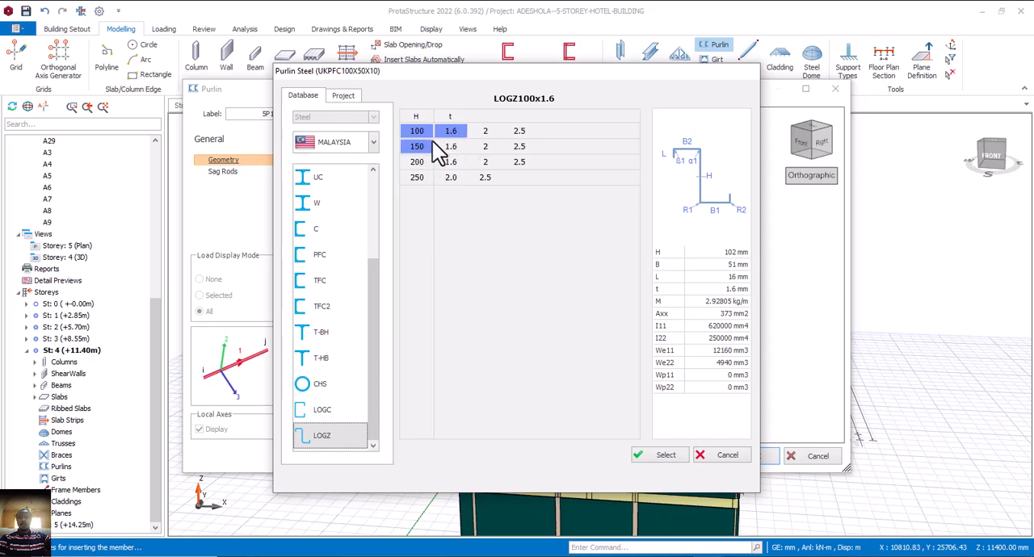
pyautogui.click(485, 134)
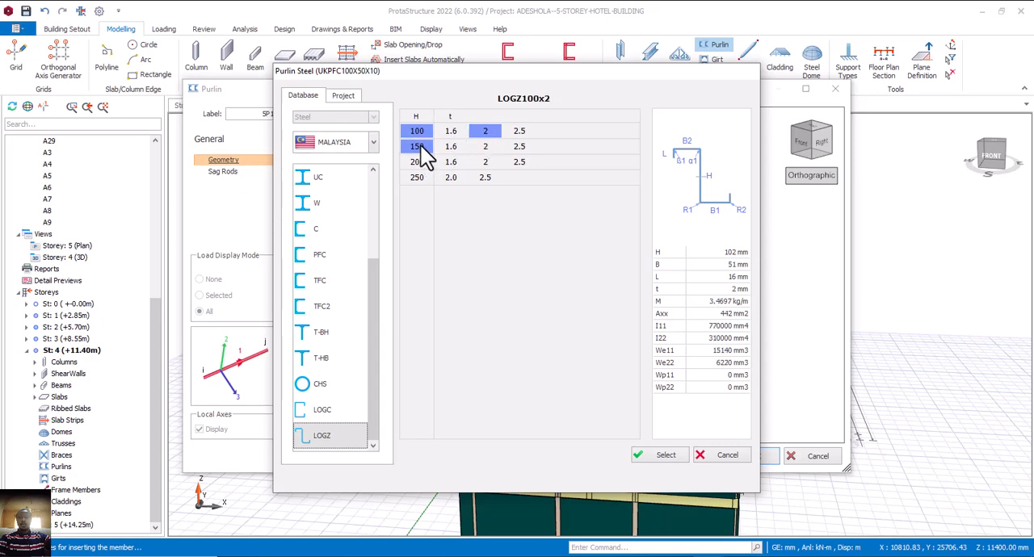
pyautogui.click(417, 146)
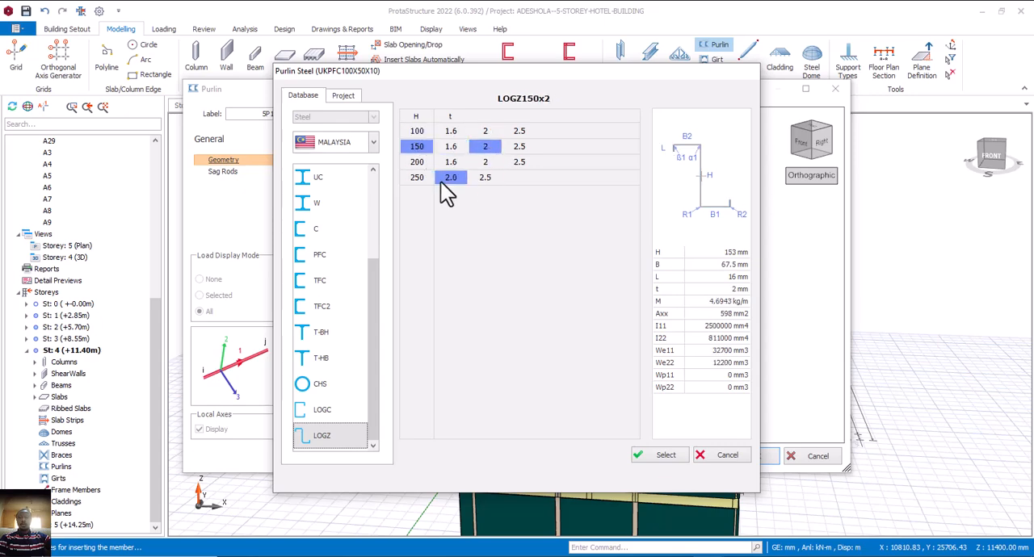
pyautogui.click(665, 456)
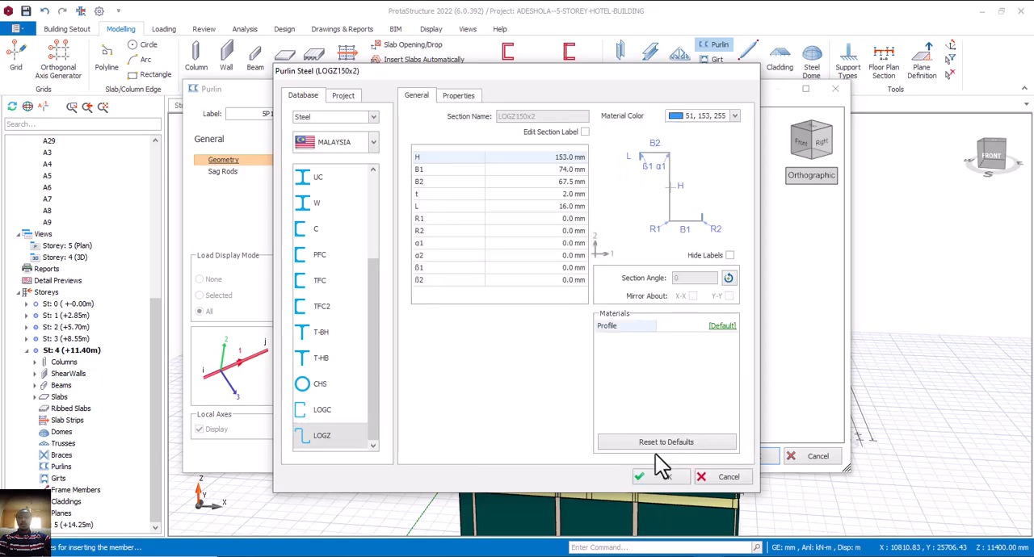
pyautogui.click(664, 477)
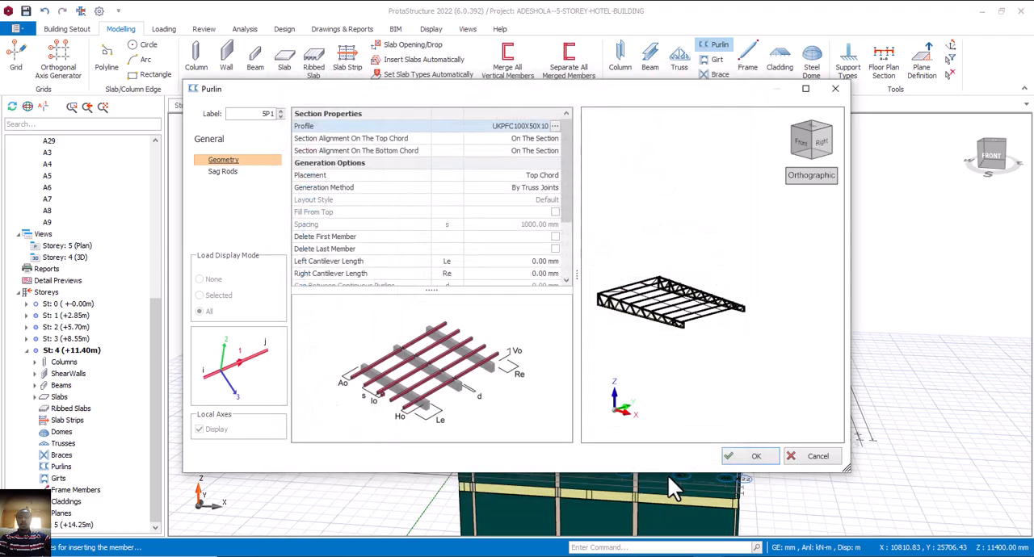
# Create the front bay's LOGZ150x2 purlins on the top chord, generated by truss joints with zero cantilever lengths.
pyautogui.scroll(5, 681, 339)
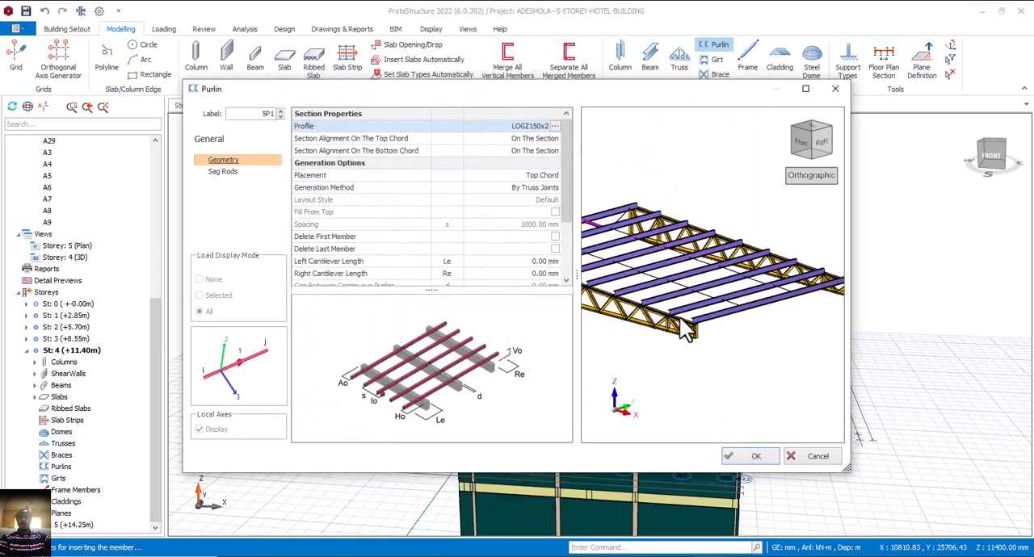
pyautogui.scroll(-2, 678, 339)
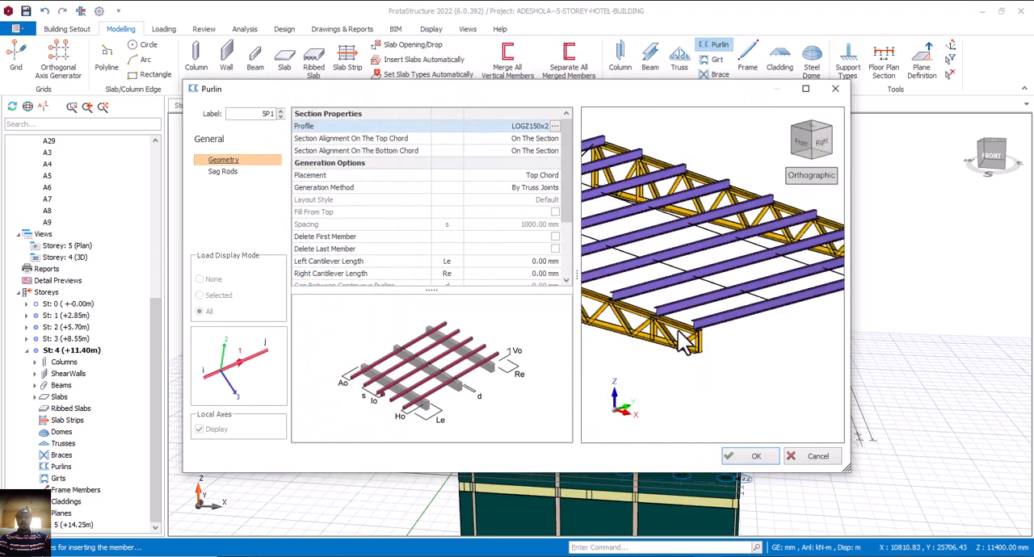
pyautogui.scroll(-4, 683, 346)
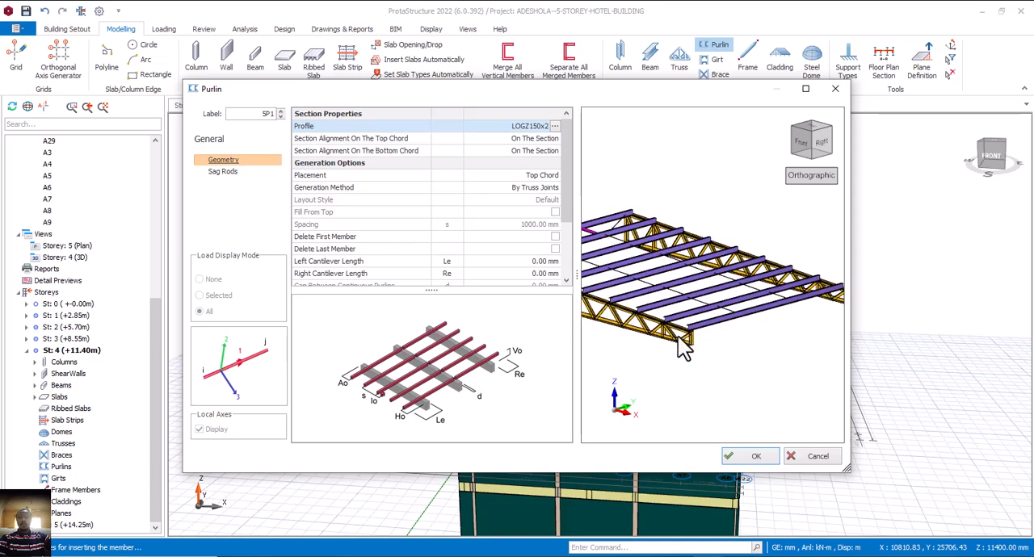
pyautogui.click(744, 455)
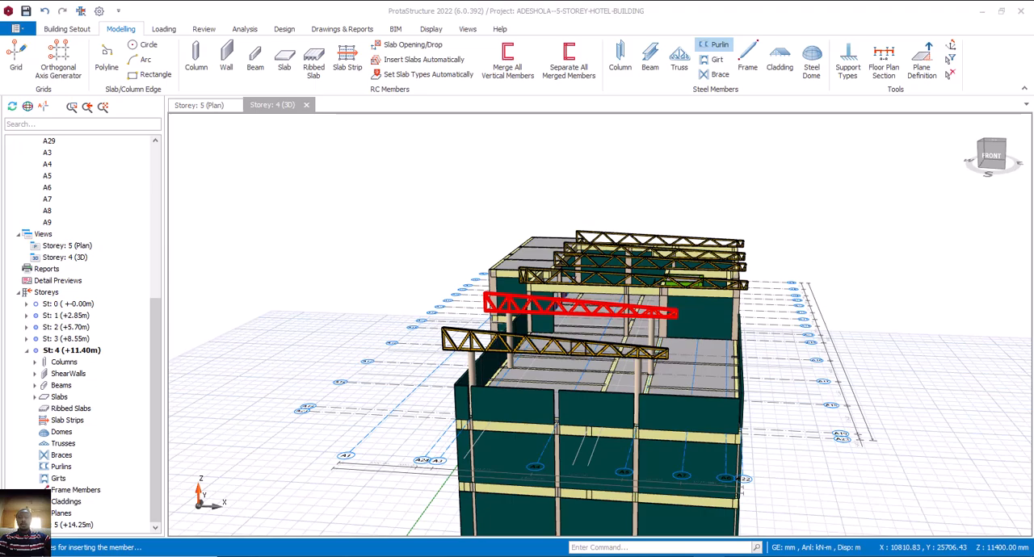
pyautogui.click(579, 349)
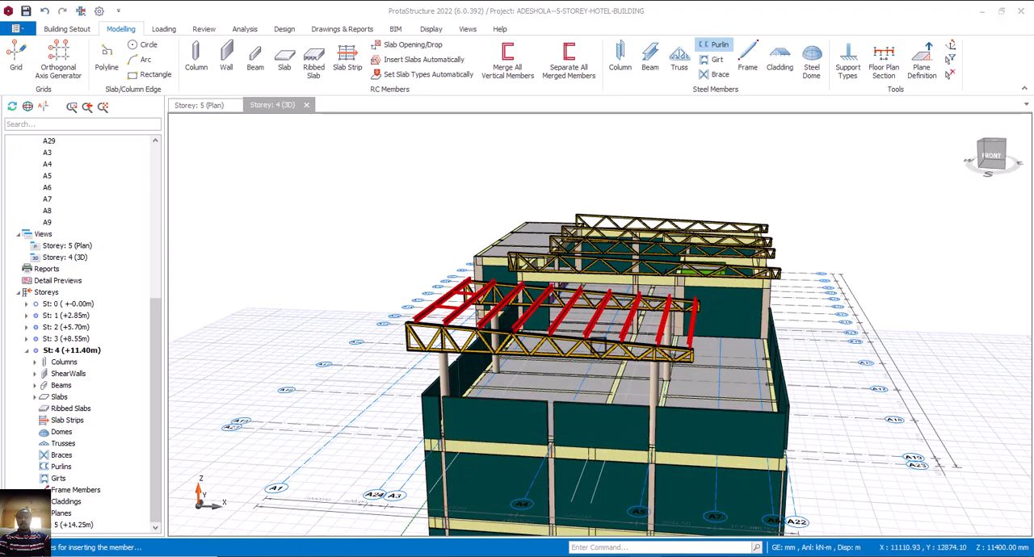
# Examine the front bay's purlins and how they sit on the truss joints from several angles.
pyautogui.scroll(5, 583, 326)
pyautogui.scroll(2, 583, 326)
pyautogui.scroll(2, 638, 356)
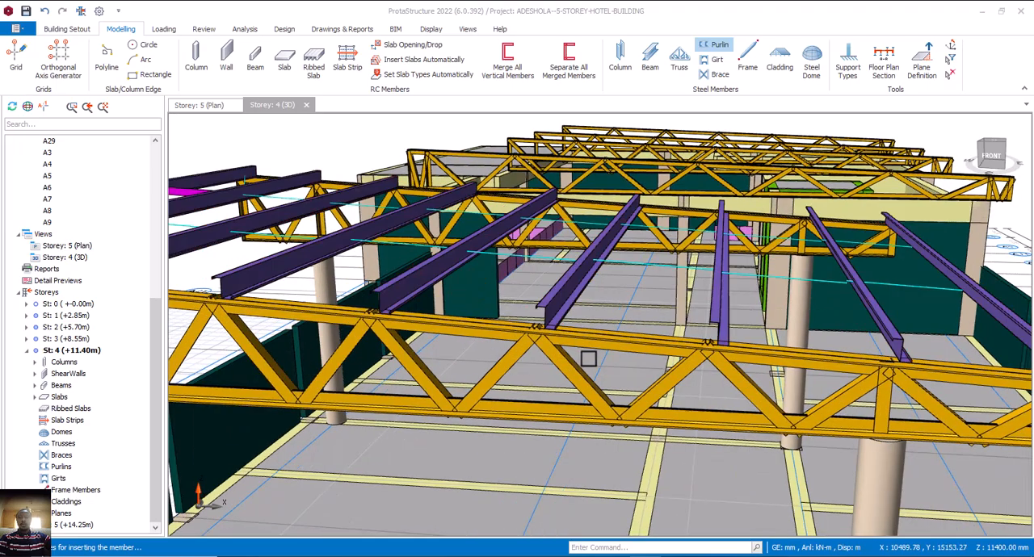
pyautogui.moveTo(662, 375)
pyautogui.mouseDown(button='middle')
pyautogui.moveTo(679, 368)
pyautogui.moveTo(657, 382)
pyautogui.mouseUp(button='middle')
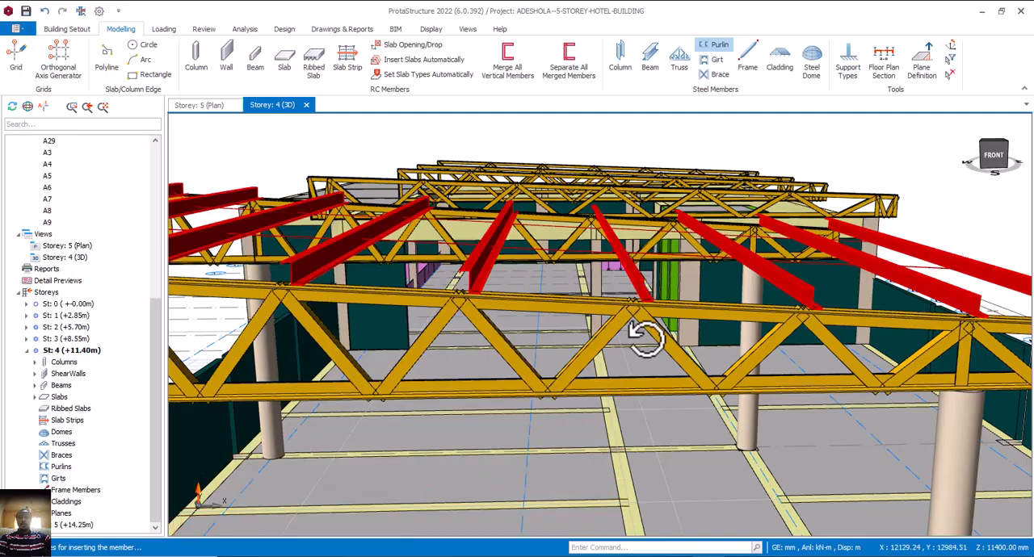
pyautogui.moveTo(648, 334)
pyautogui.mouseDown(button='middle')
pyautogui.moveTo(604, 335)
pyautogui.moveTo(652, 339)
pyautogui.moveTo(642, 351)
pyautogui.mouseUp(button='middle')
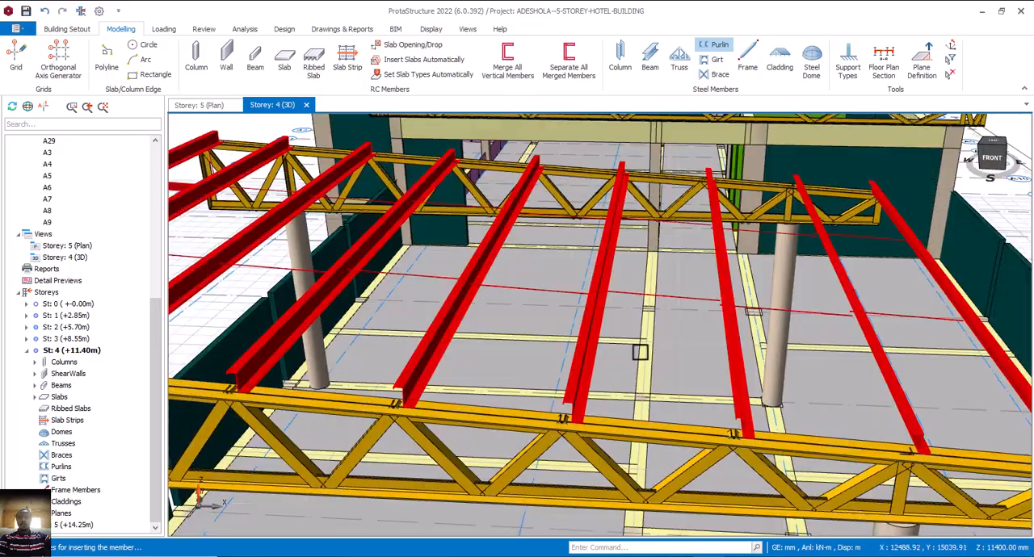
pyautogui.scroll(-8, 641, 351)
pyautogui.scroll(5, 651, 325)
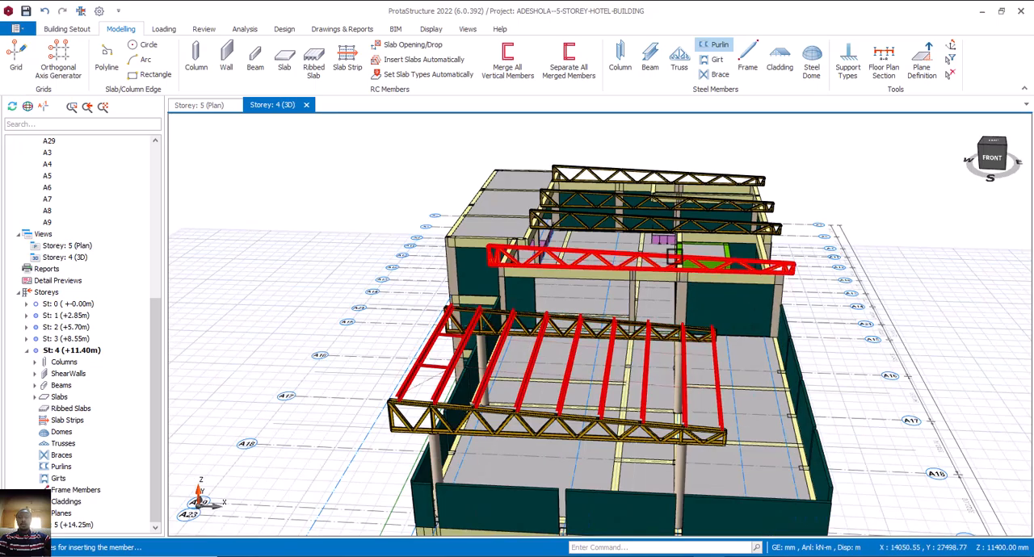
# Create purlins between the second and third trusses, generated by spacing at 1000 mm with the Perpendicular From Shorter layout style.
pyautogui.click(667, 356)
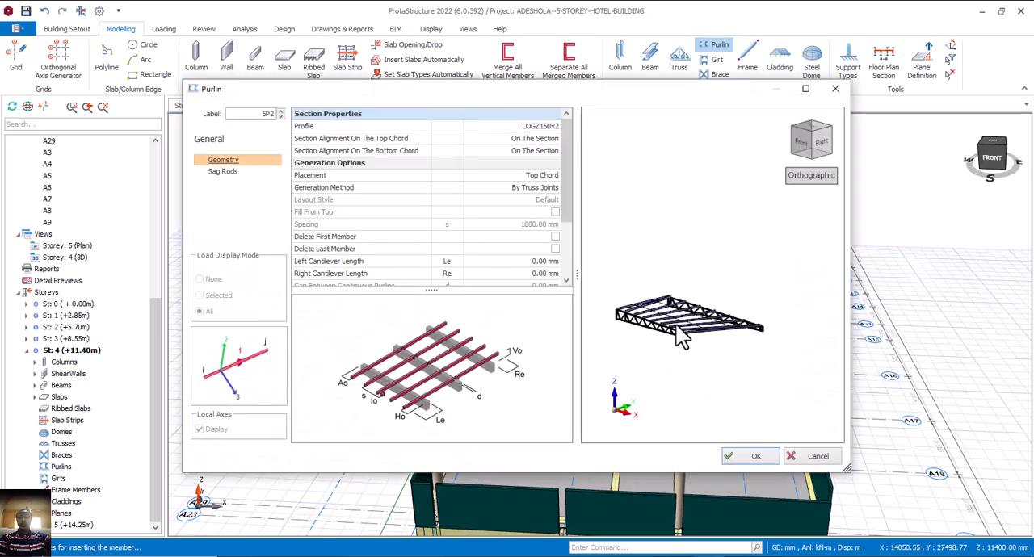
pyautogui.scroll(3, 681, 337)
pyautogui.moveTo(732, 345)
pyautogui.mouseDown(button='middle')
pyautogui.moveTo(751, 353)
pyautogui.moveTo(725, 360)
pyautogui.mouseUp(button='middle')
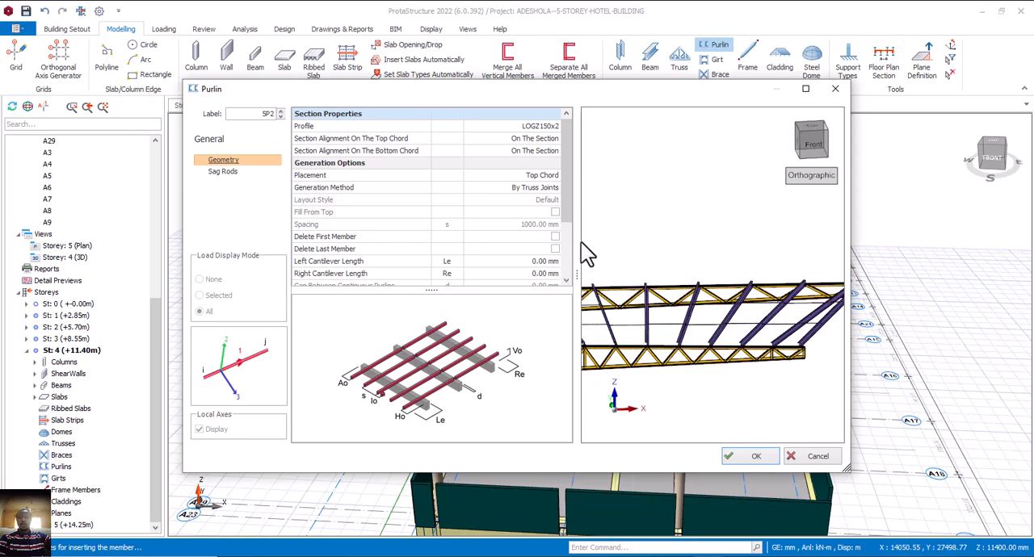
pyautogui.click(532, 188)
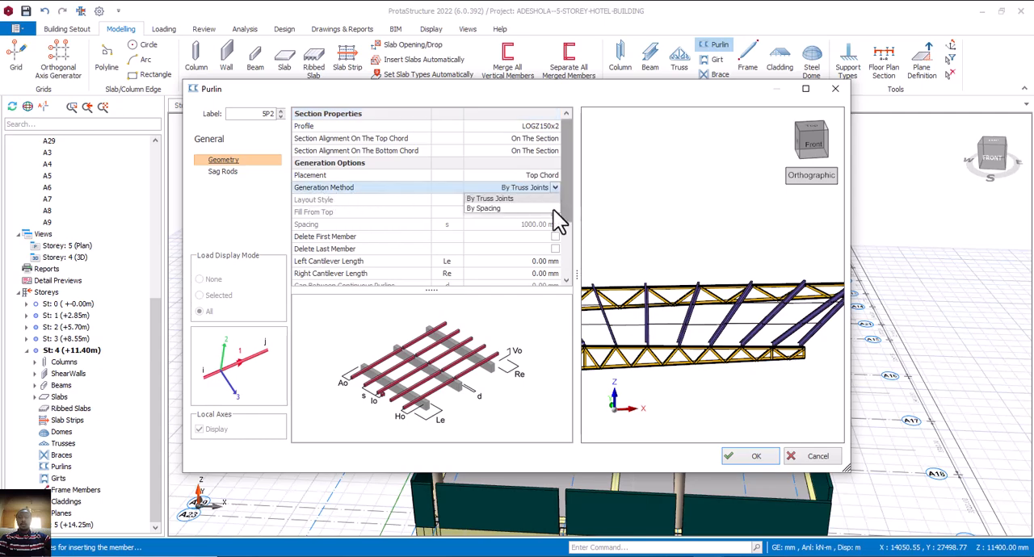
pyautogui.click(516, 209)
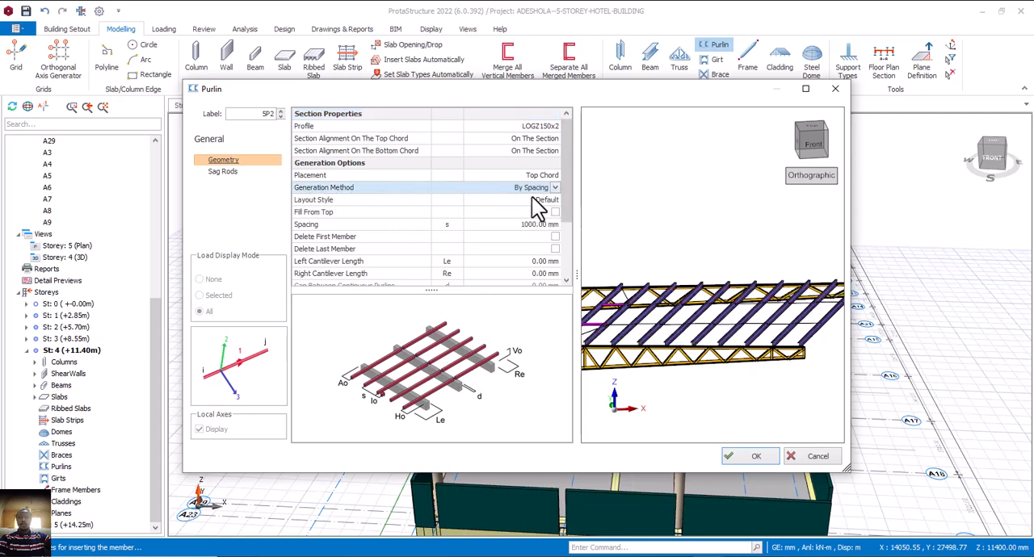
pyautogui.click(545, 201)
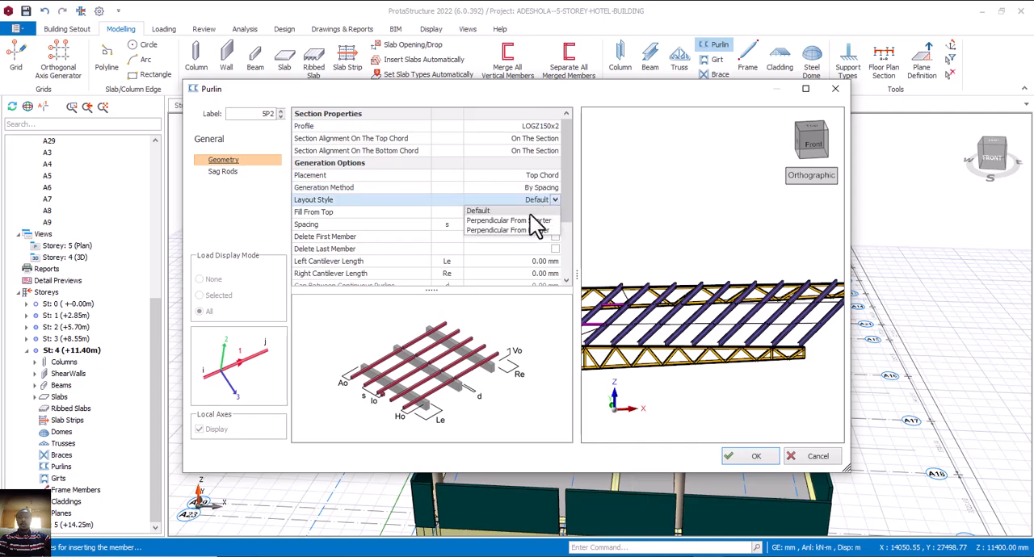
pyautogui.click(529, 221)
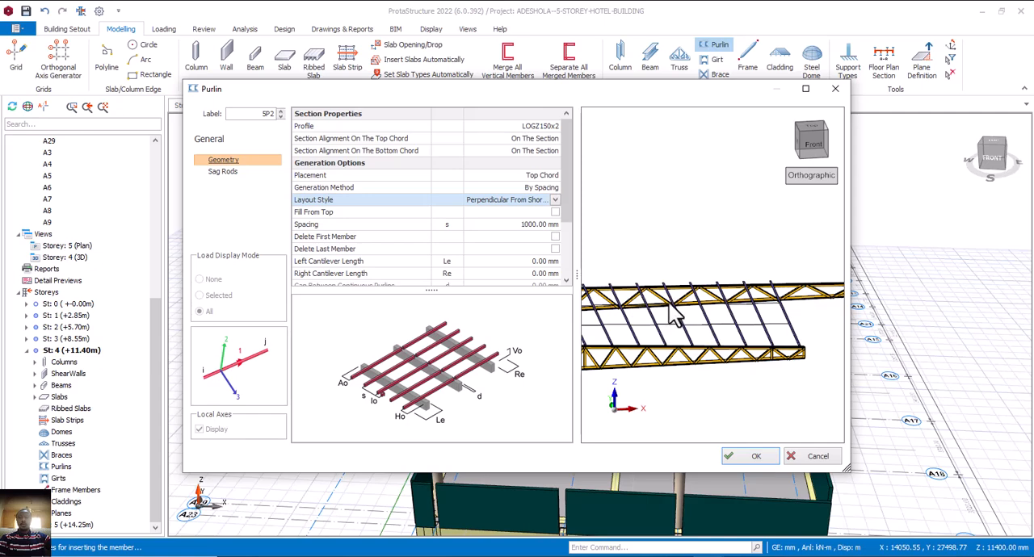
pyautogui.click(765, 456)
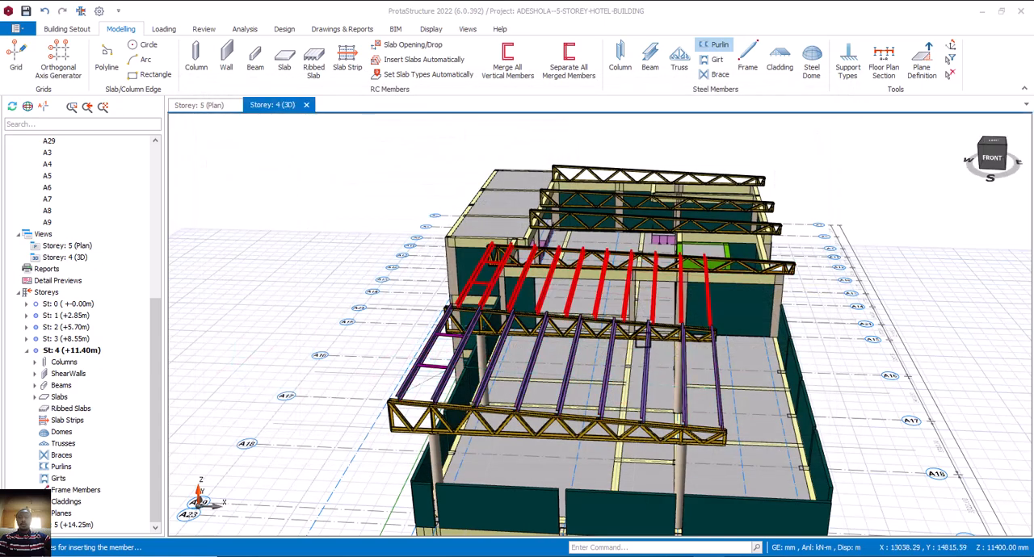
# Add purlins with the same settings to the next two bays, from the third truss to the fifth truss.
pyautogui.scroll(2, 621, 323)
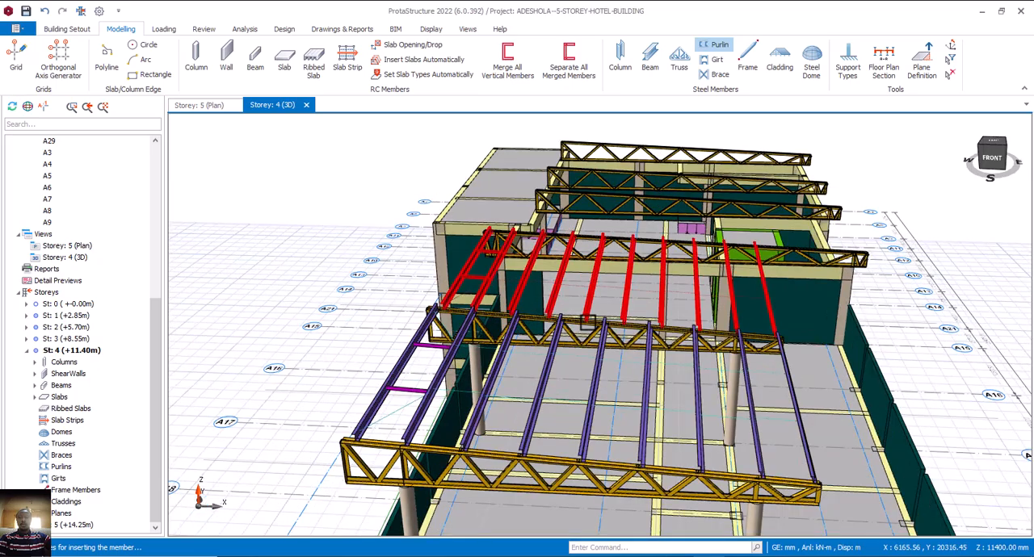
pyautogui.scroll(-4, 618, 341)
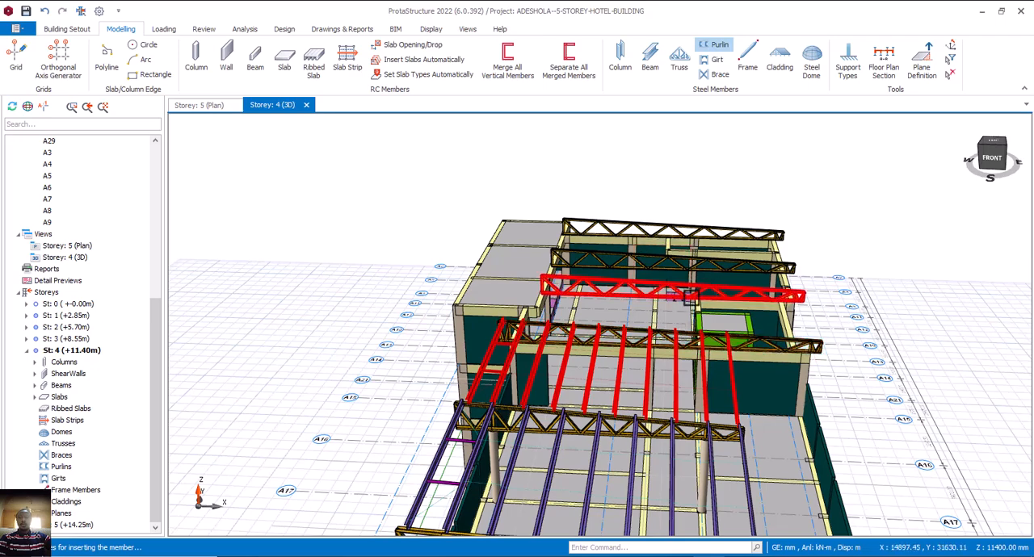
pyautogui.click(687, 298)
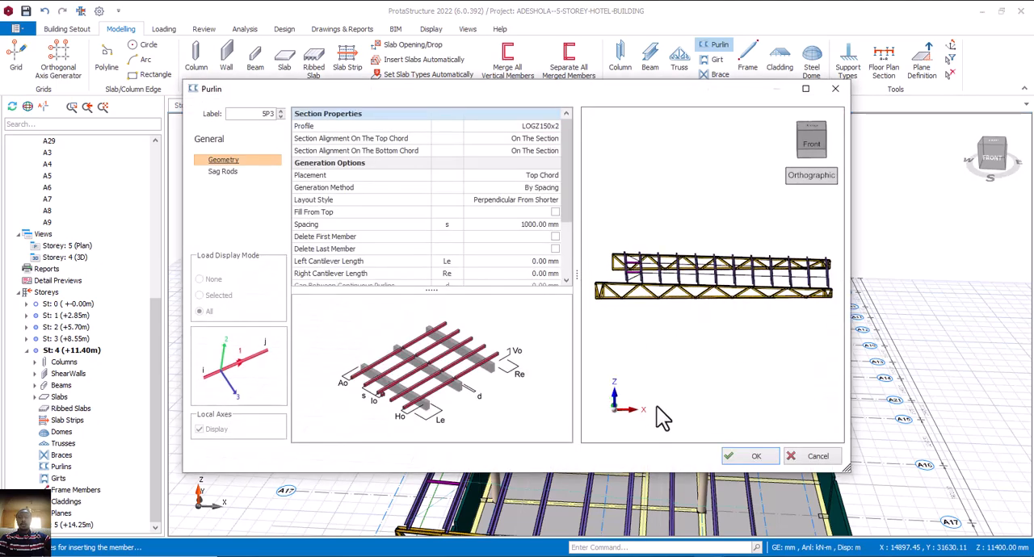
pyautogui.click(736, 455)
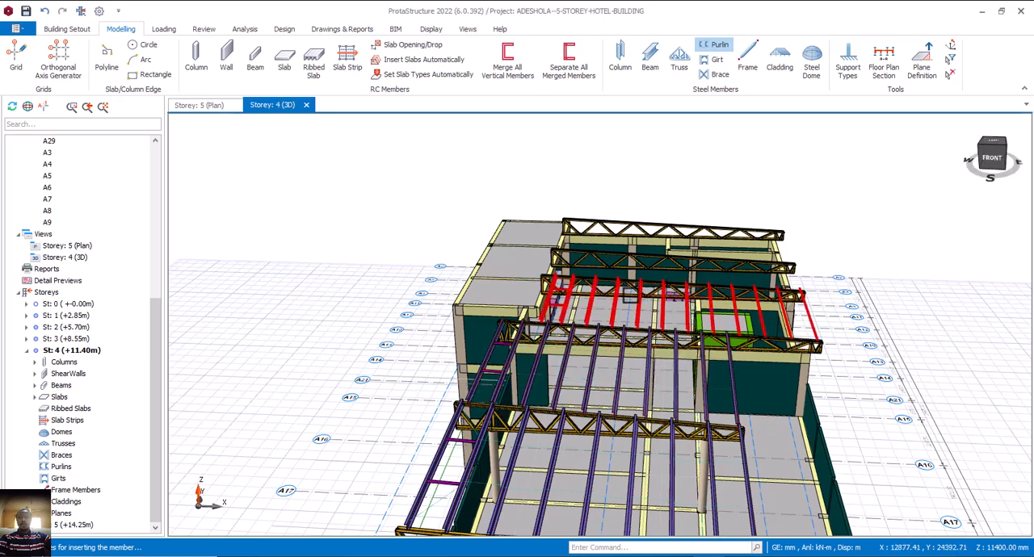
pyautogui.click(681, 258)
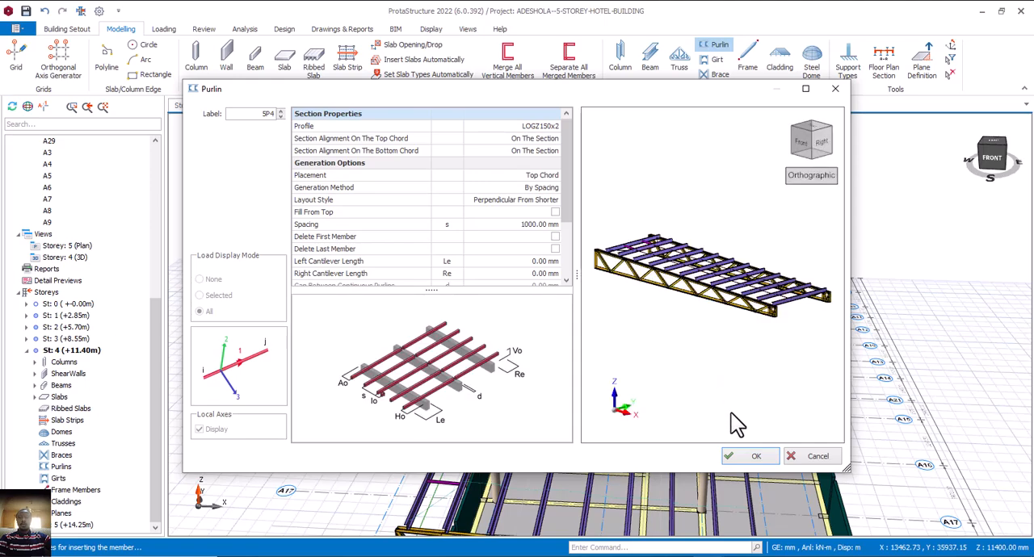
pyautogui.click(750, 456)
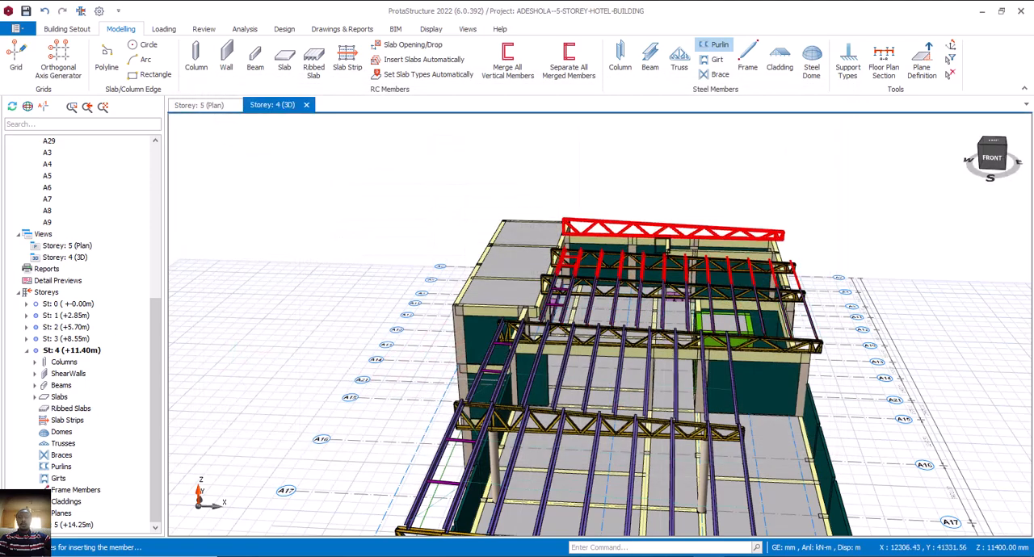
# Add purlins with the same settings to the rearmost bay, from the fifth truss to the last truss.
pyautogui.moveTo(585, 298); pyautogui.dragTo(622, 324, button='middle')
pyautogui.scroll(3, 452, 222)
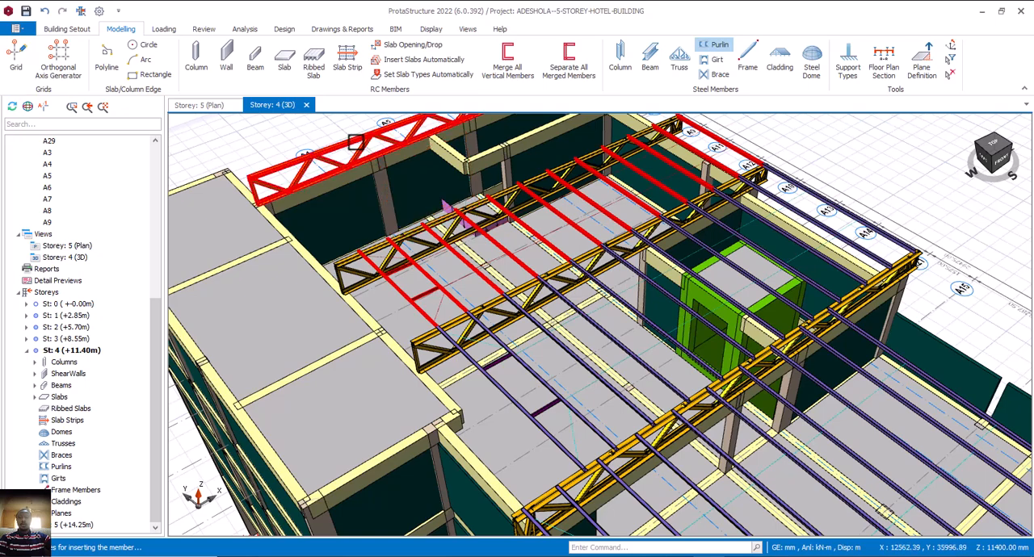
pyautogui.click(464, 241)
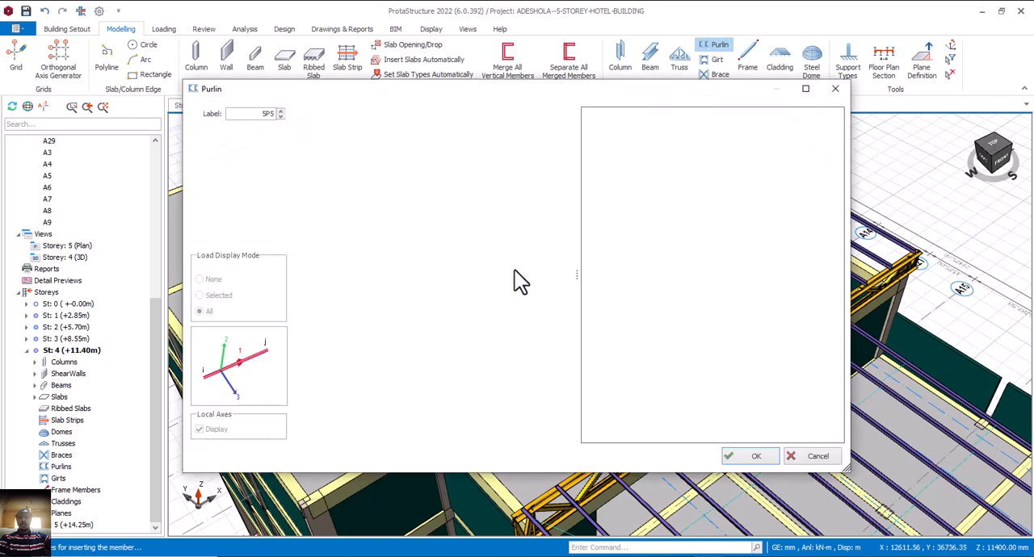
pyautogui.click(754, 454)
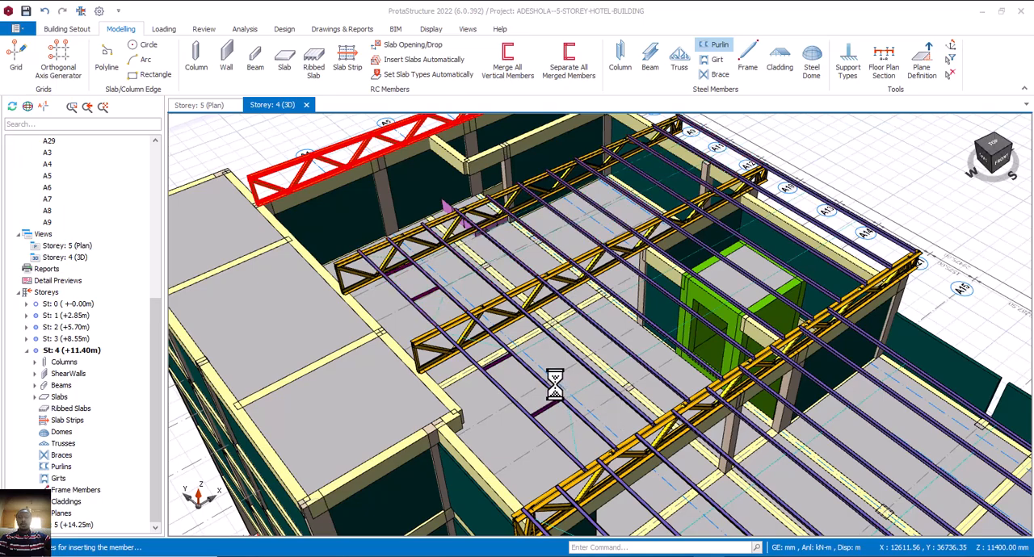
pyautogui.scroll(-5, 554, 384)
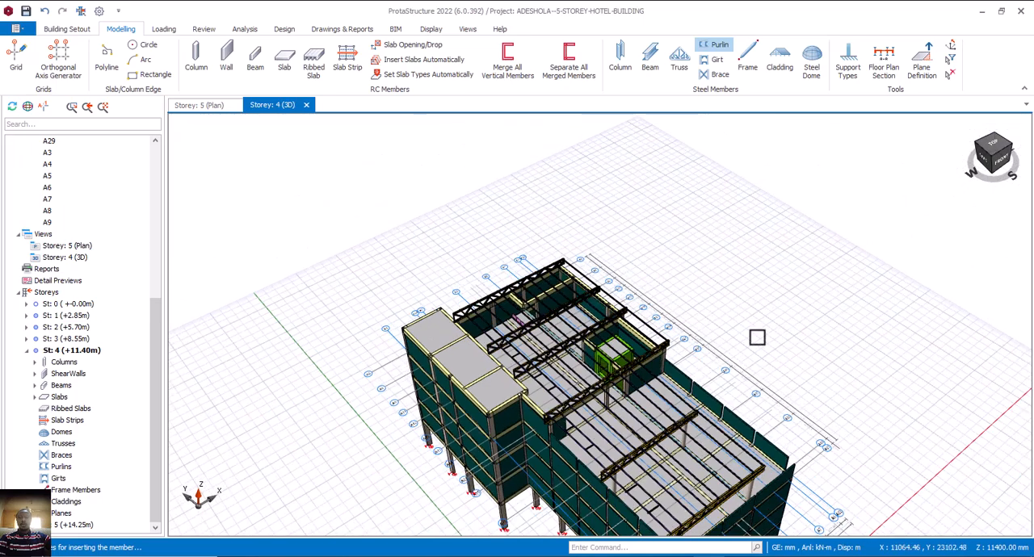
pyautogui.moveTo(767, 428)
pyautogui.mouseDown(button='middle')
pyautogui.moveTo(738, 402)
pyautogui.moveTo(729, 374)
pyautogui.moveTo(781, 365)
pyautogui.moveTo(784, 385)
pyautogui.moveTo(758, 392)
pyautogui.mouseUp(button='middle')
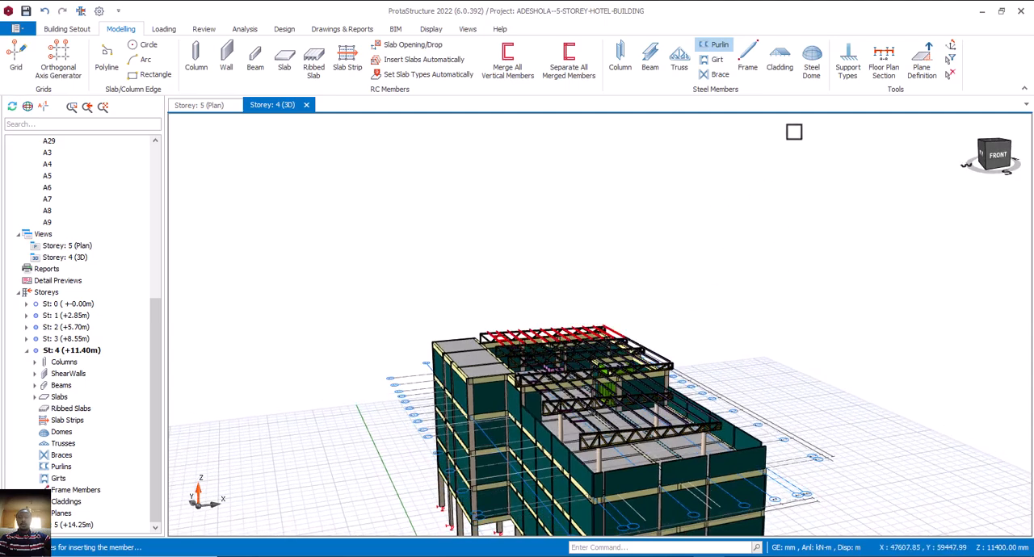
# Try adding cladding over the front bay's purlins with all edge offsets at 0 mm.
pyautogui.click(782, 65)
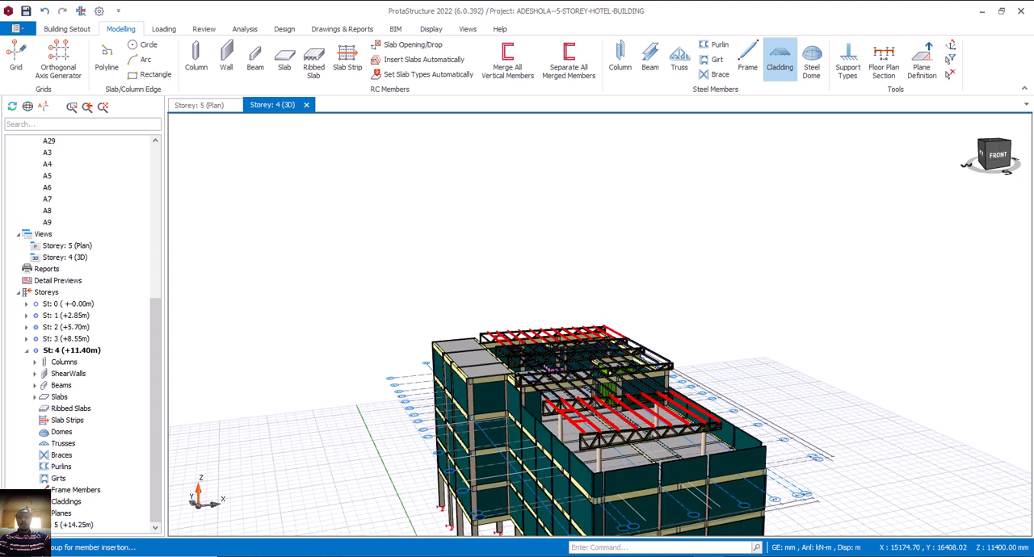
pyautogui.click(607, 463)
pyautogui.scroll(-2, 703, 389)
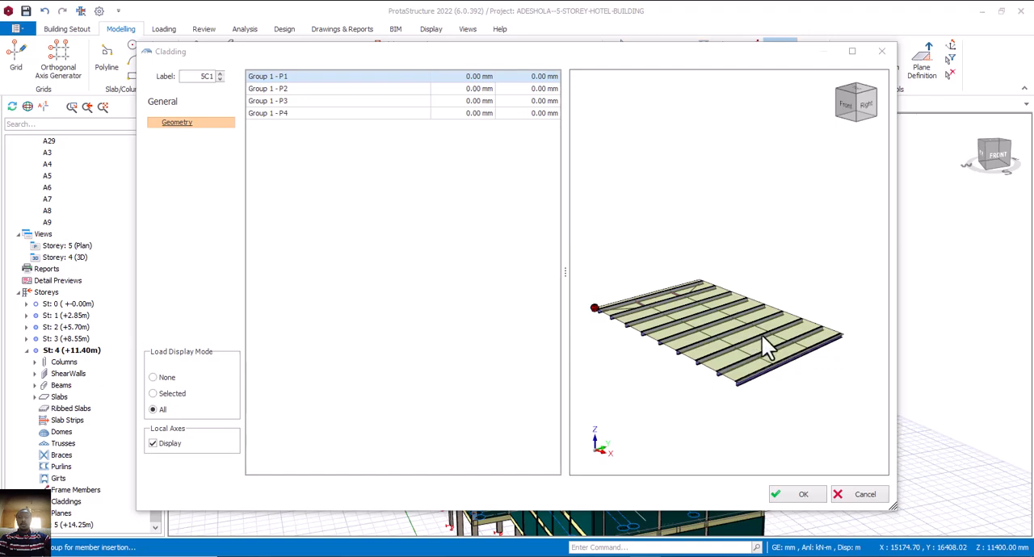
pyautogui.click(800, 496)
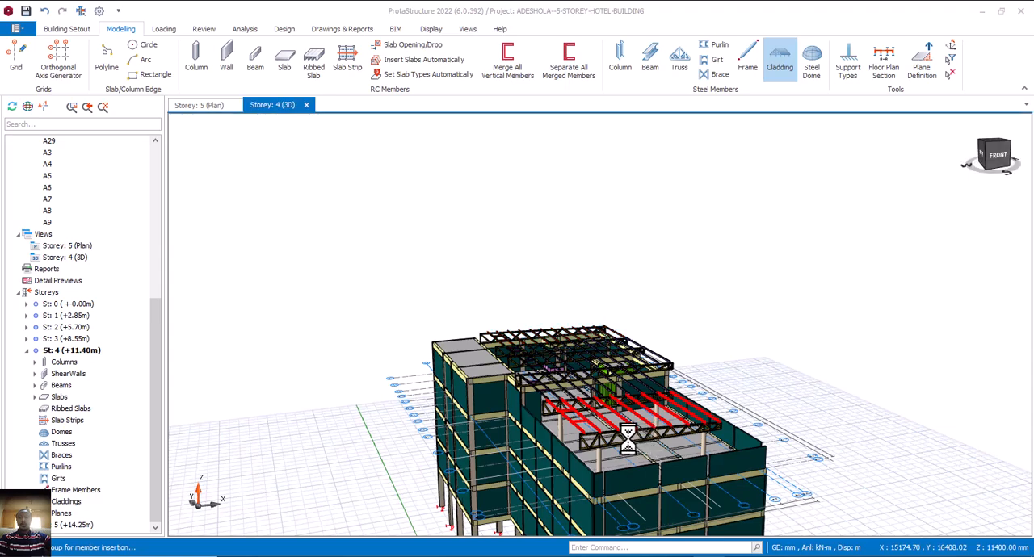
pyautogui.scroll(1, 605, 431)
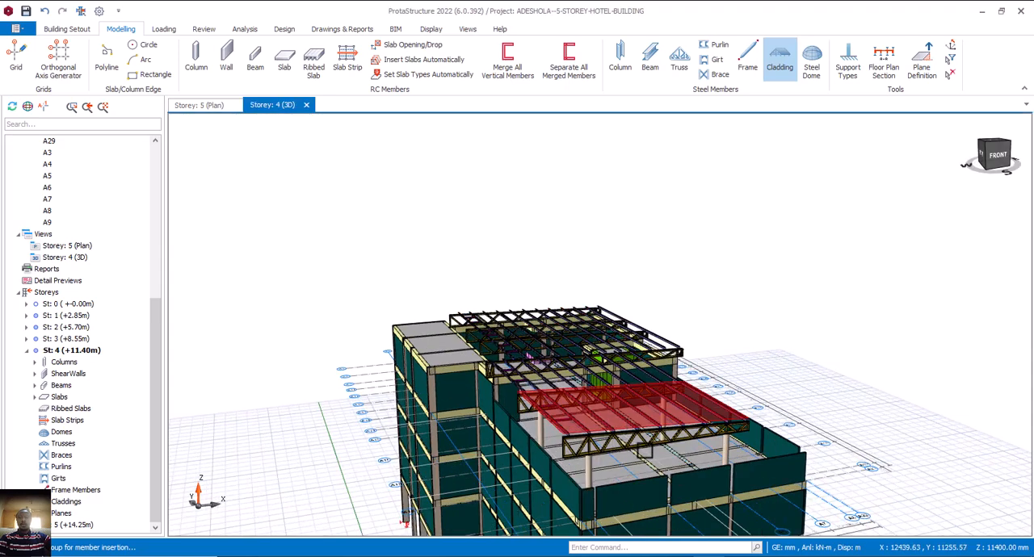
pyautogui.click(667, 440)
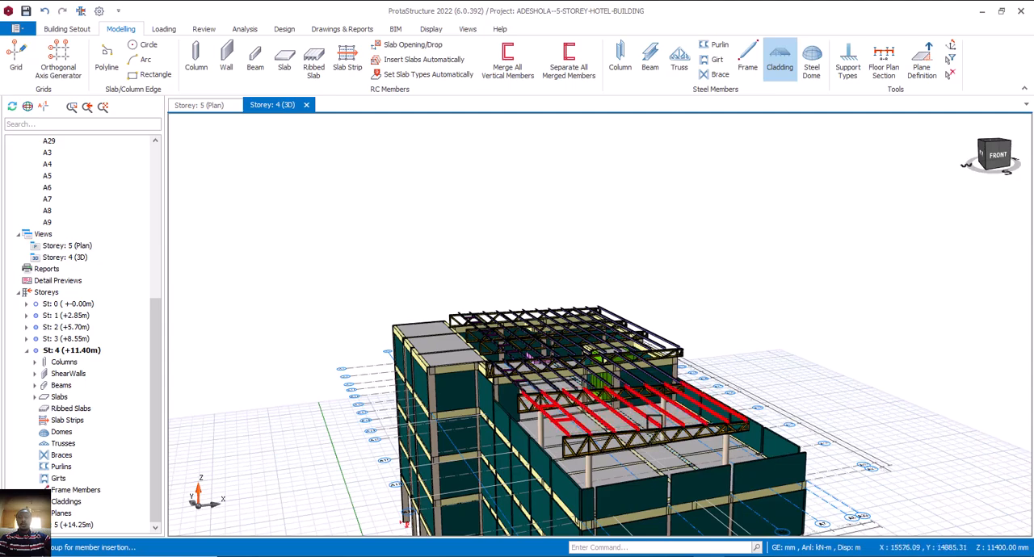
# Switch to AutoCAD and check the roof outline around the Outdoor Open Bar on the fourth floor plan, returning to ProtaStructure without adding cladding.
pyautogui.click(656, 422)
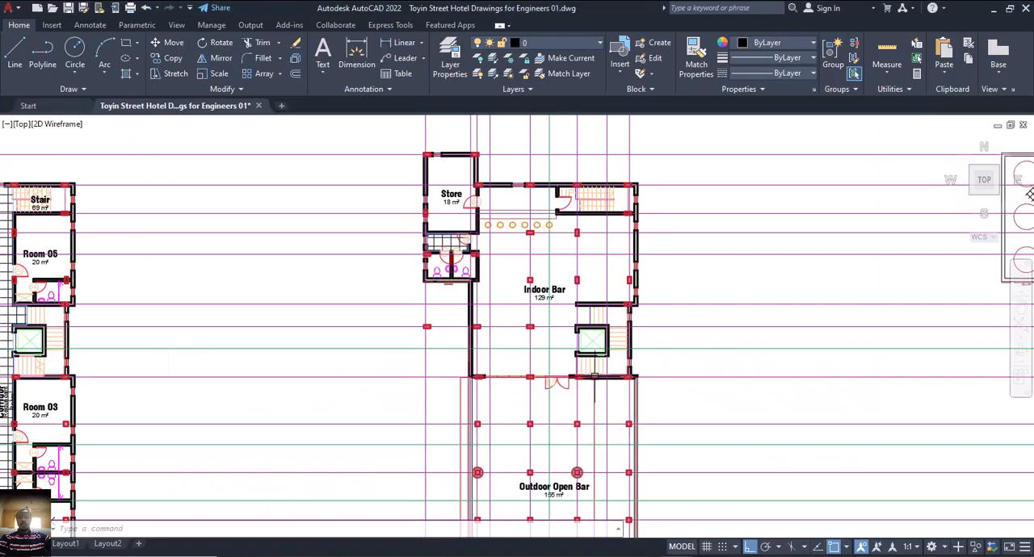
pyautogui.scroll(-4, 593, 378)
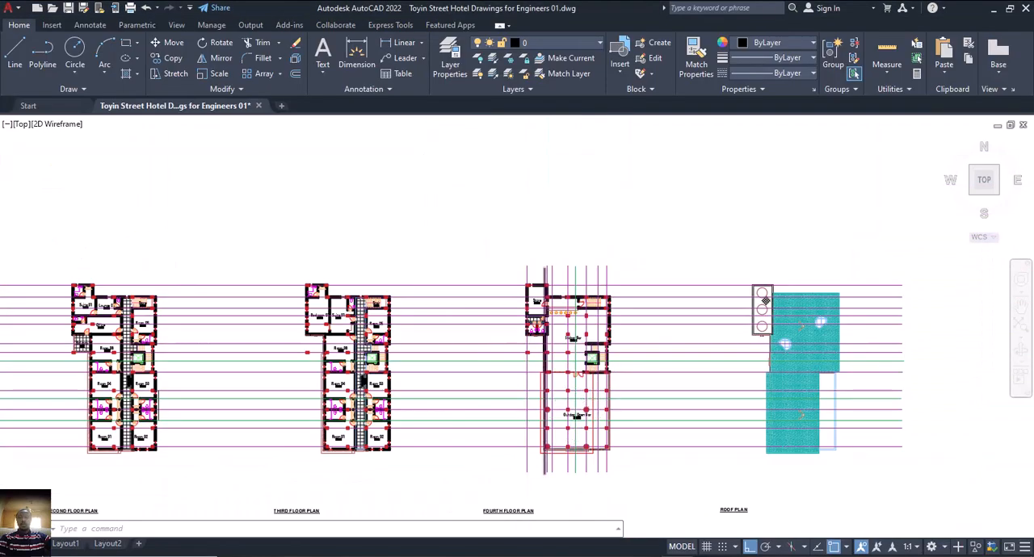
pyautogui.scroll(6, 550, 476)
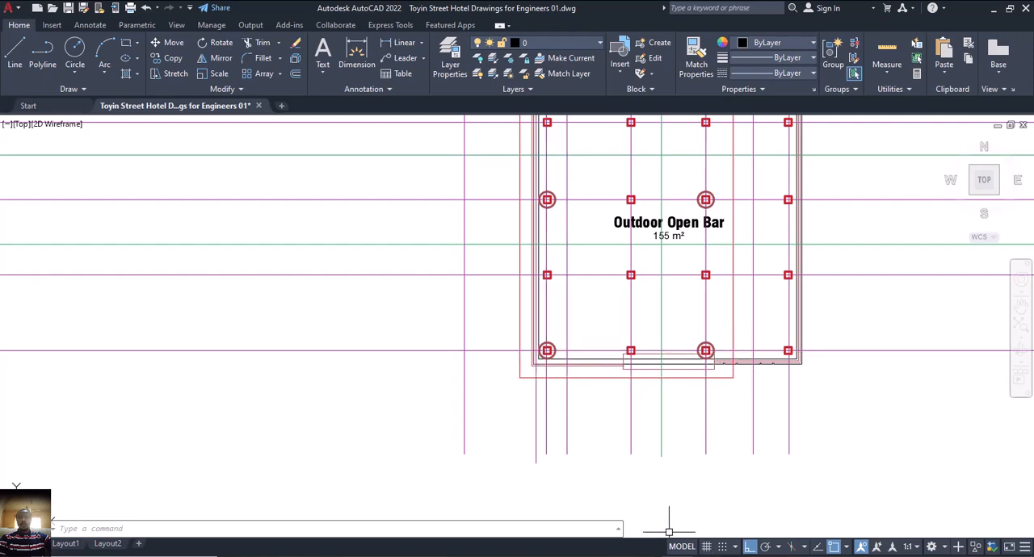
pyautogui.moveTo(710, 555)
pyautogui.click(753, 517)
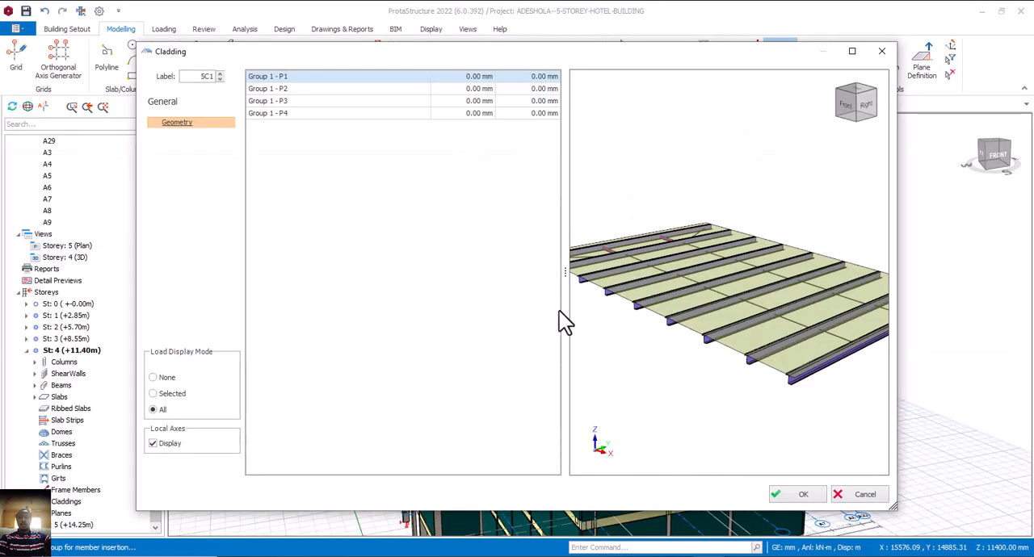
pyautogui.click(863, 497)
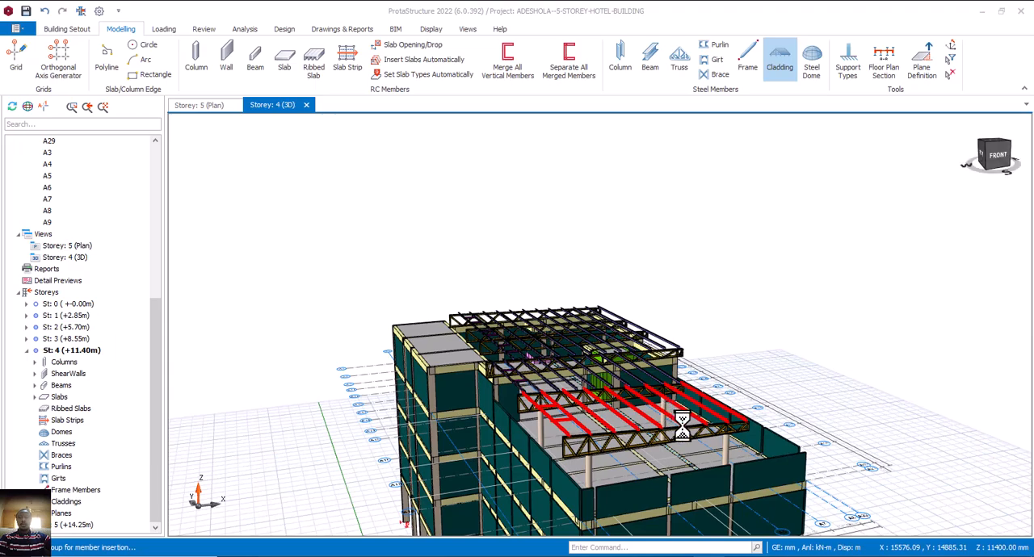
# Place cladding over the front bay's purlins again and delete it.
pyautogui.moveTo(686, 432); pyautogui.dragTo(613, 427, button='middle')
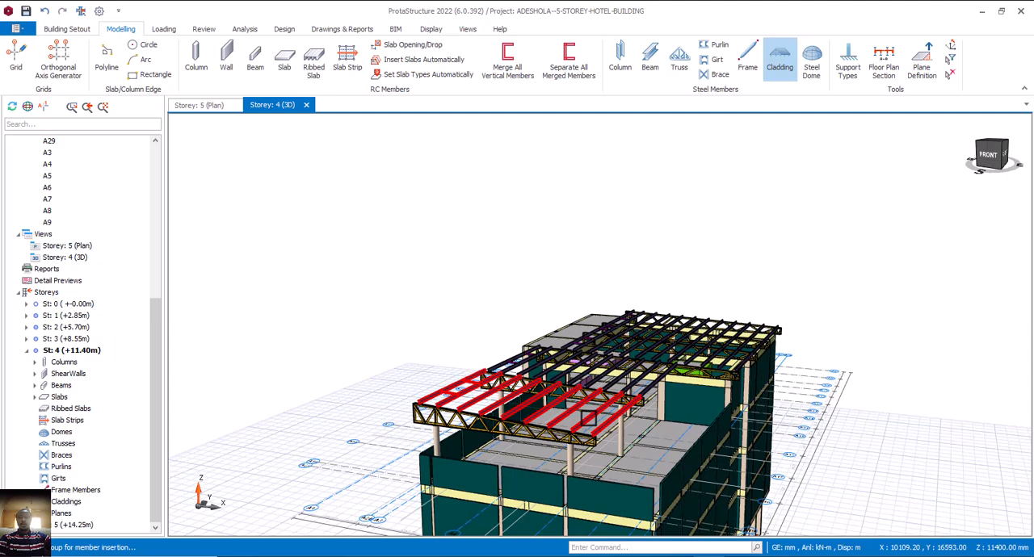
pyautogui.click(587, 418)
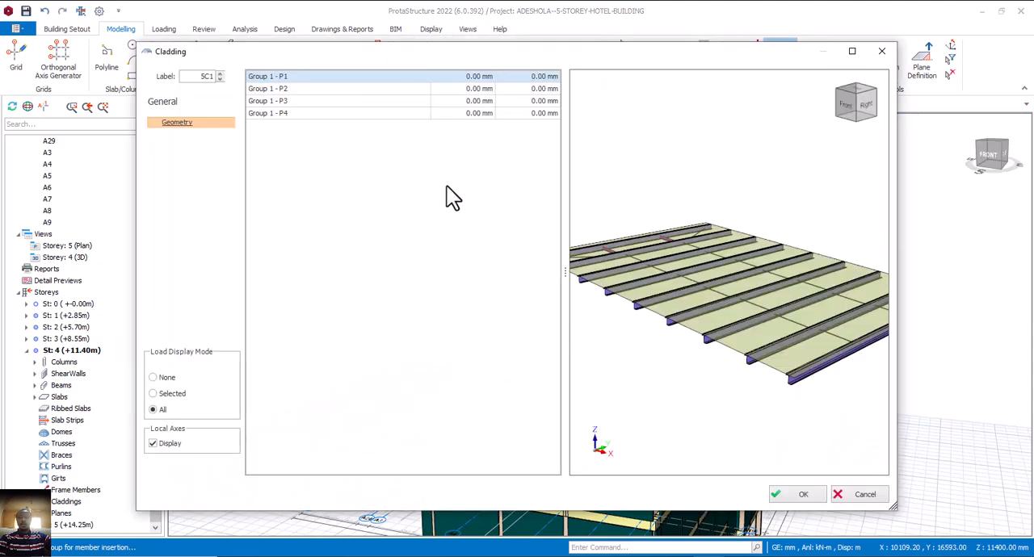
pyautogui.click(845, 490)
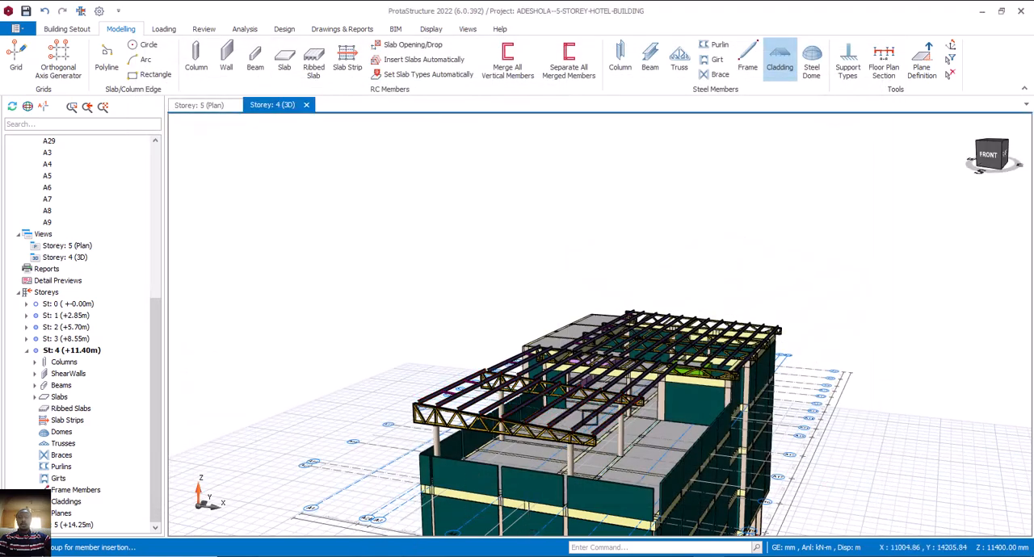
pyautogui.doubleClick(583, 414)
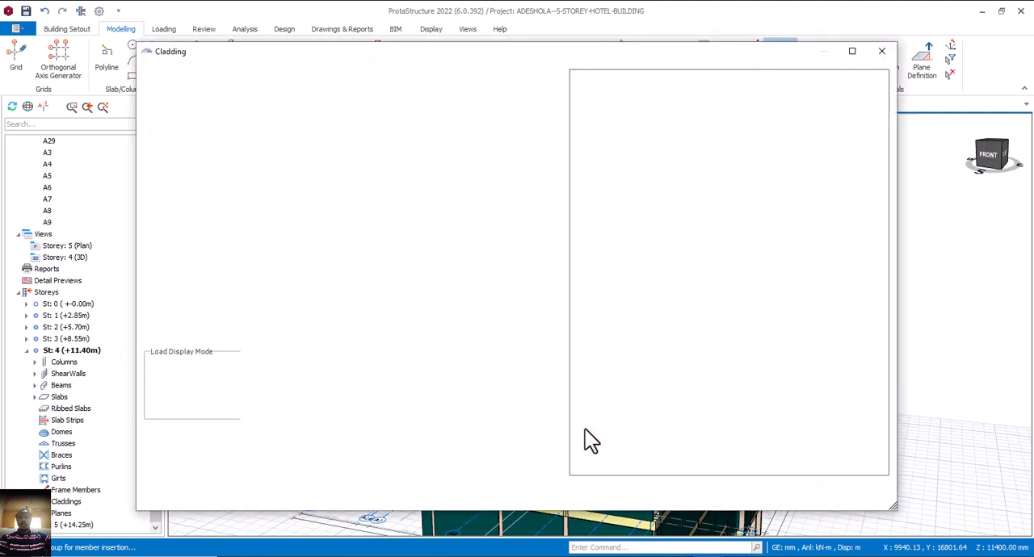
pyautogui.click(798, 494)
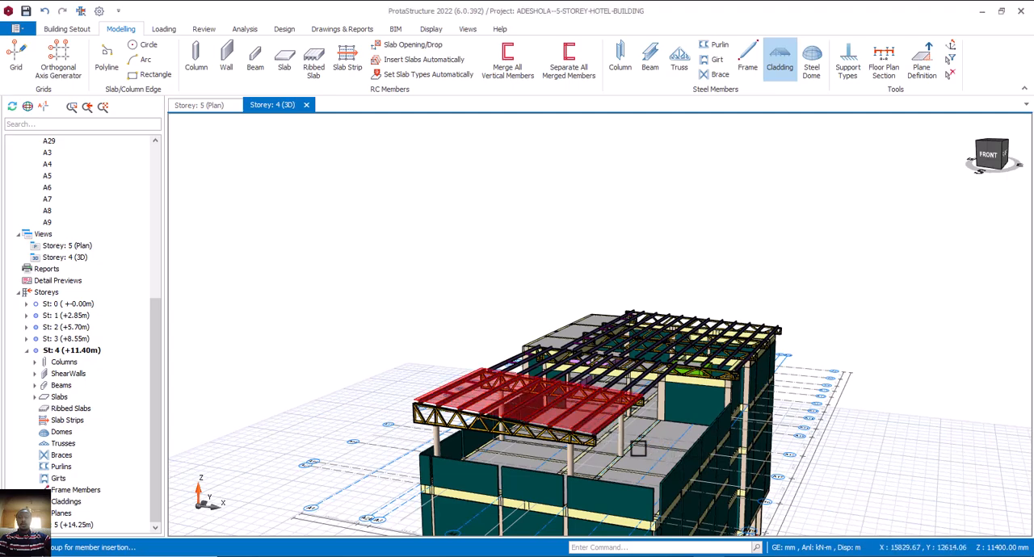
pyautogui.press('Delete')
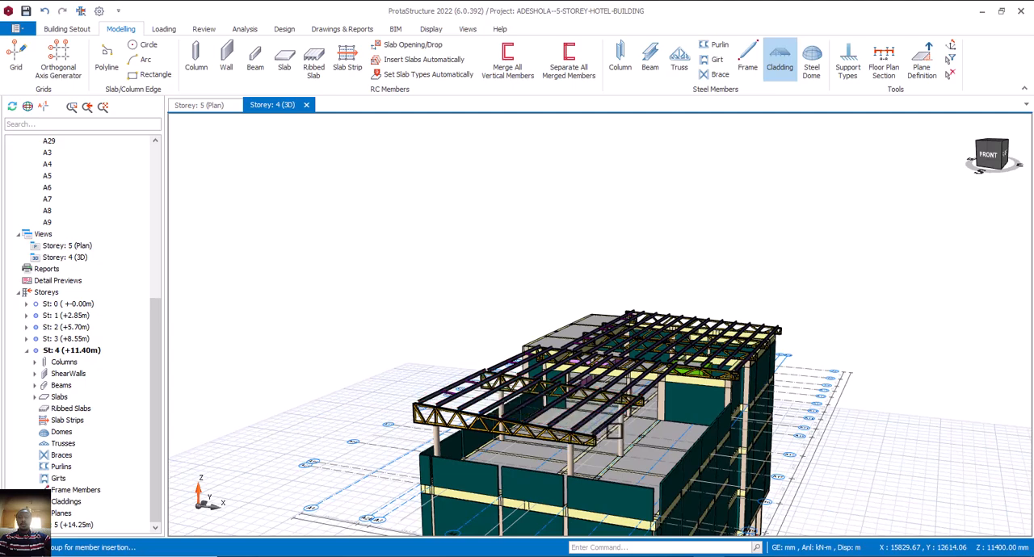
pyautogui.scroll(-2, 827, 402)
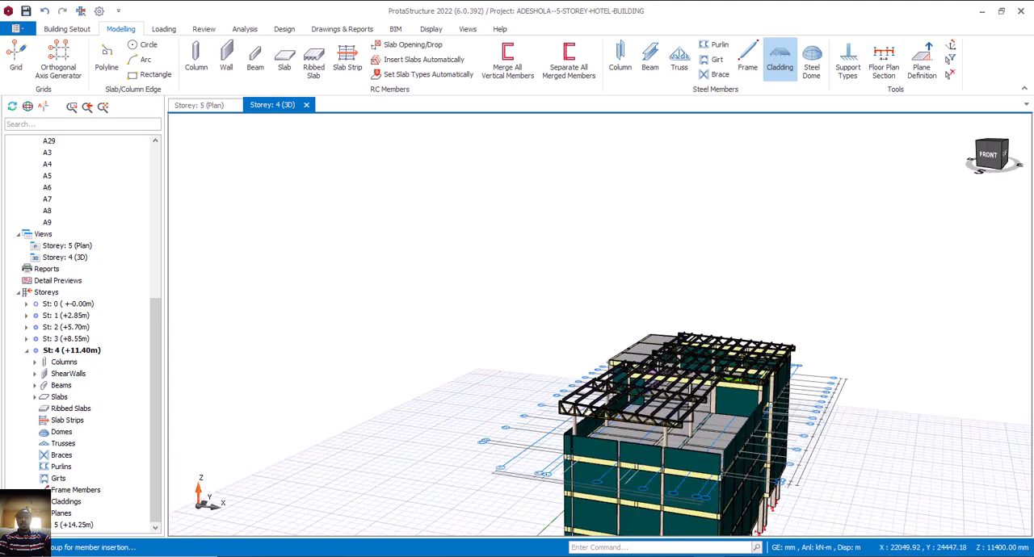
pyautogui.scroll(3, 685, 414)
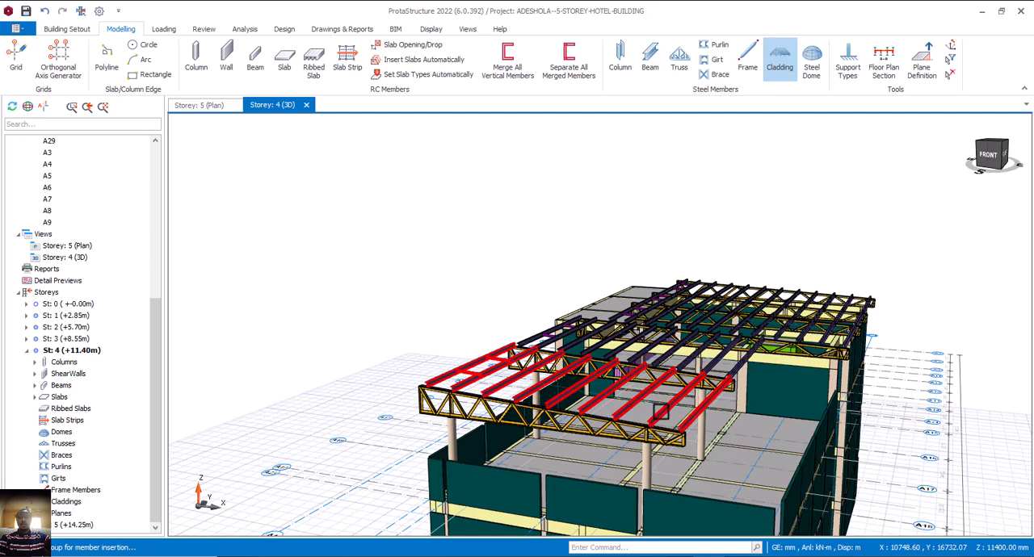
pyautogui.click(660, 412)
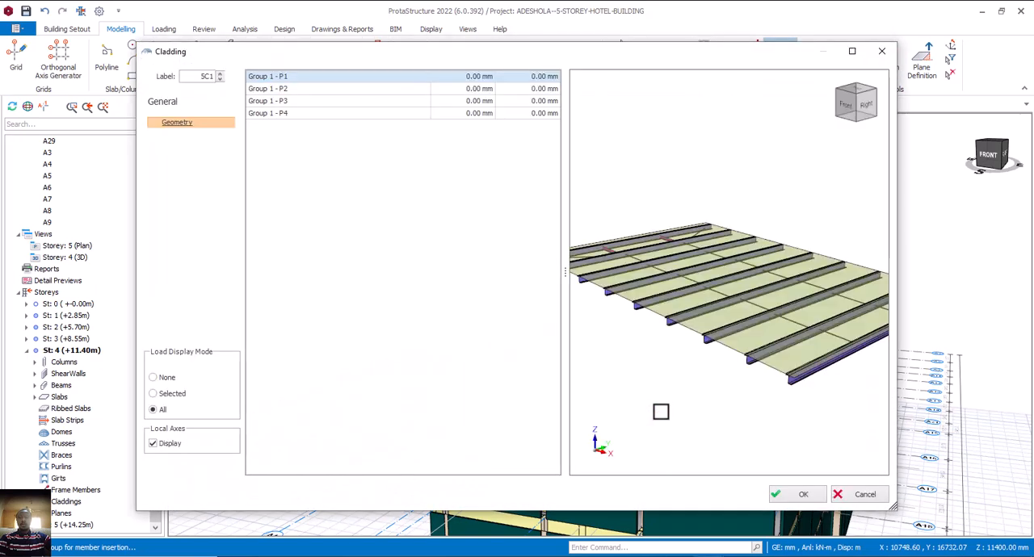
pyautogui.click(854, 494)
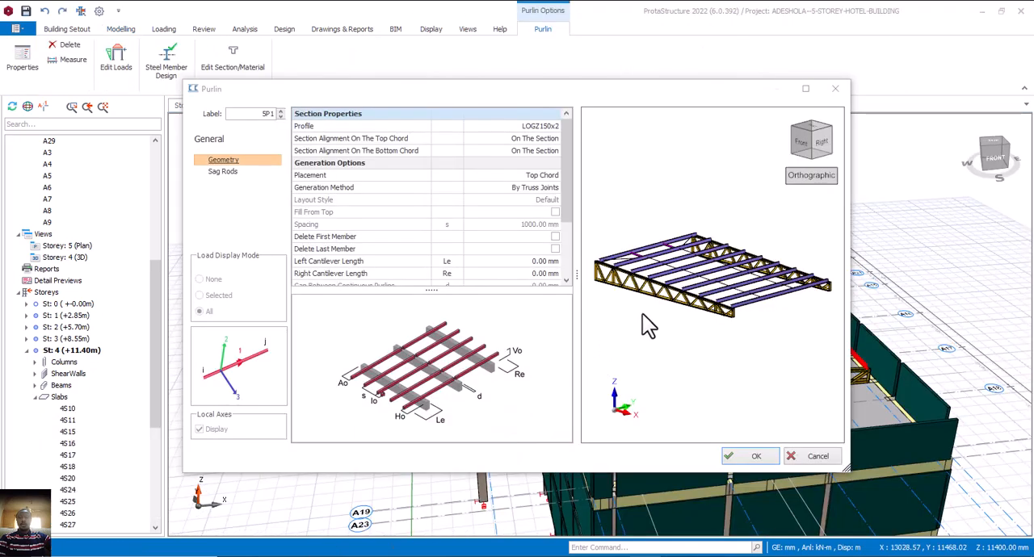
# Set the left cantilever length of the front bay's purlins to 1200 mm.
pyautogui.scroll(1, 667, 272)
pyautogui.scroll(-3, 715, 299)
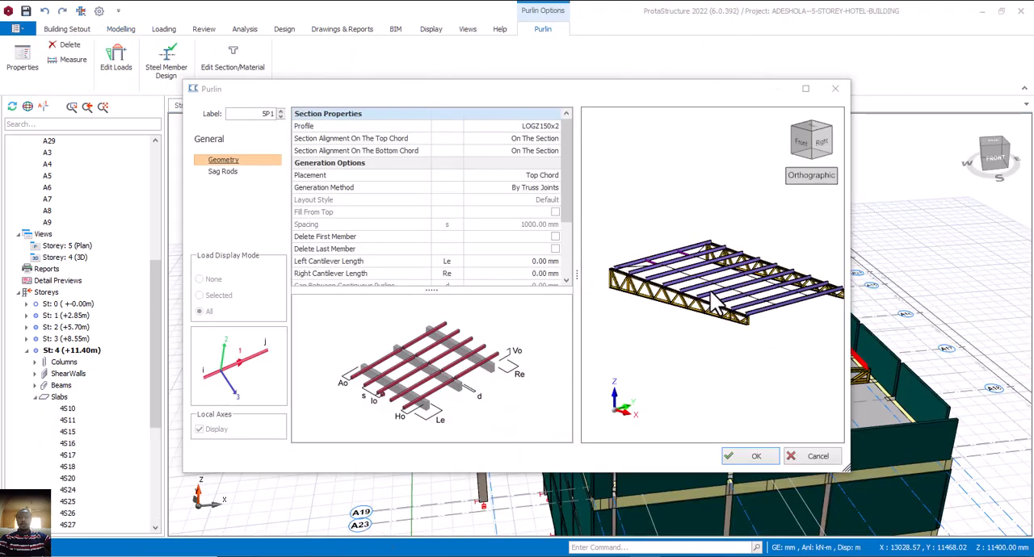
pyautogui.scroll(-4, 566, 281)
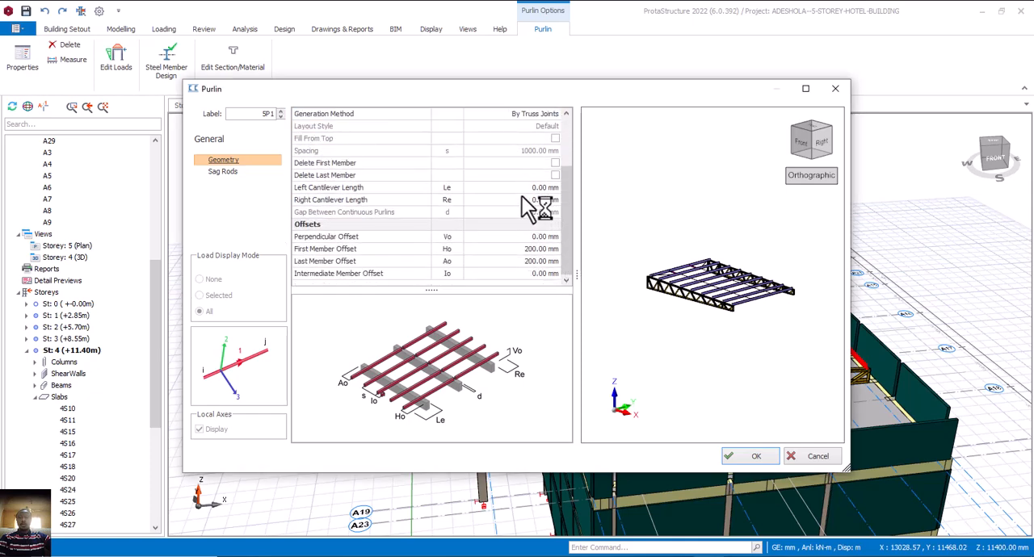
pyautogui.click(530, 189)
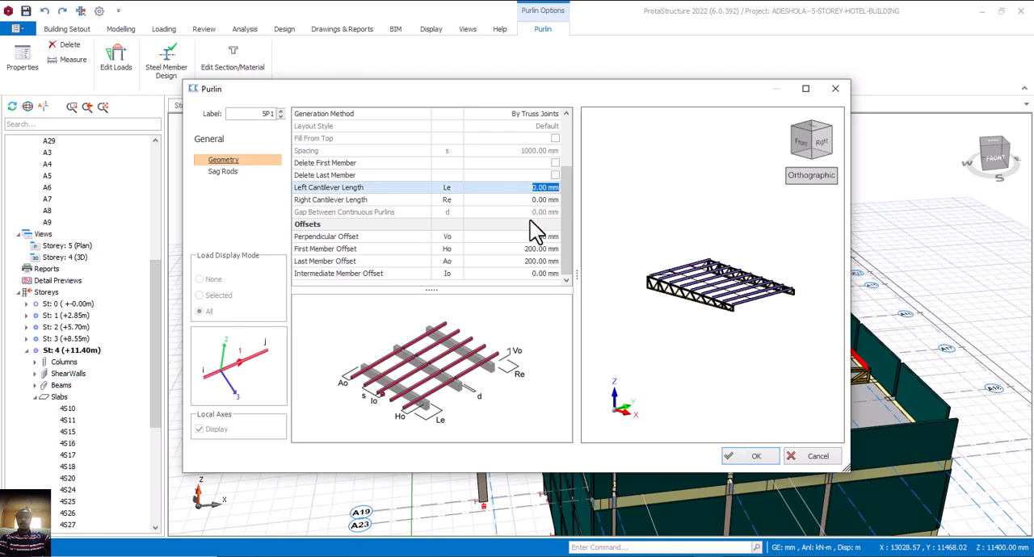
pyautogui.write('1200')
pyautogui.press('Return')
pyautogui.scroll(5, 762, 322)
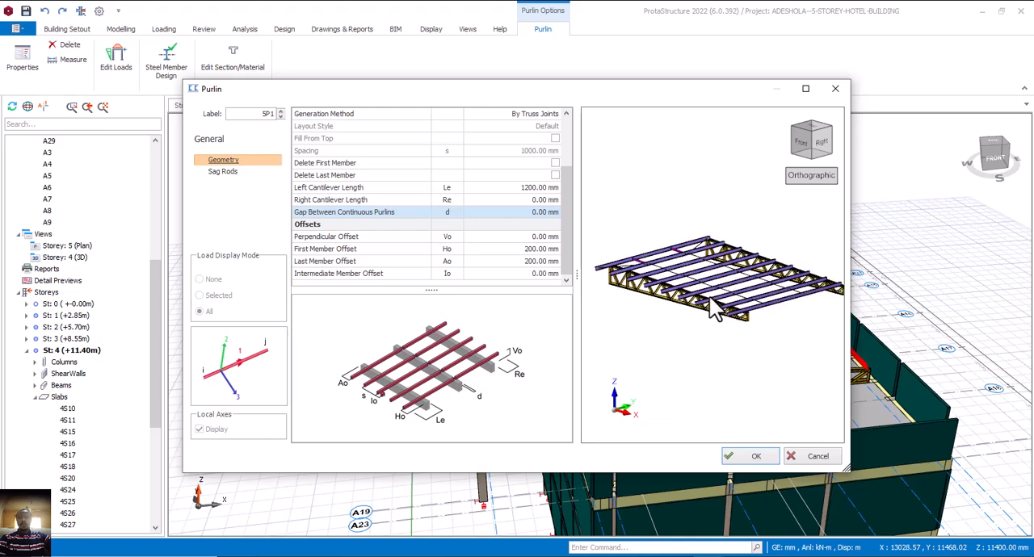
pyautogui.click(742, 456)
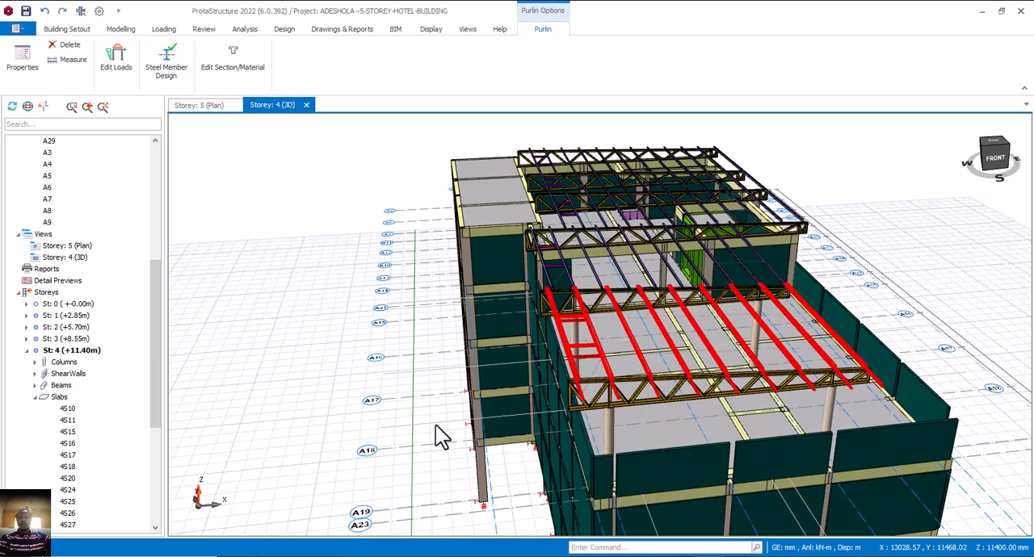
# Add cladding over the front bay's cantilevered purlins, keeping all edge offsets at 0 mm.
pyautogui.moveTo(524, 460); pyautogui.dragTo(481, 415, button='middle')
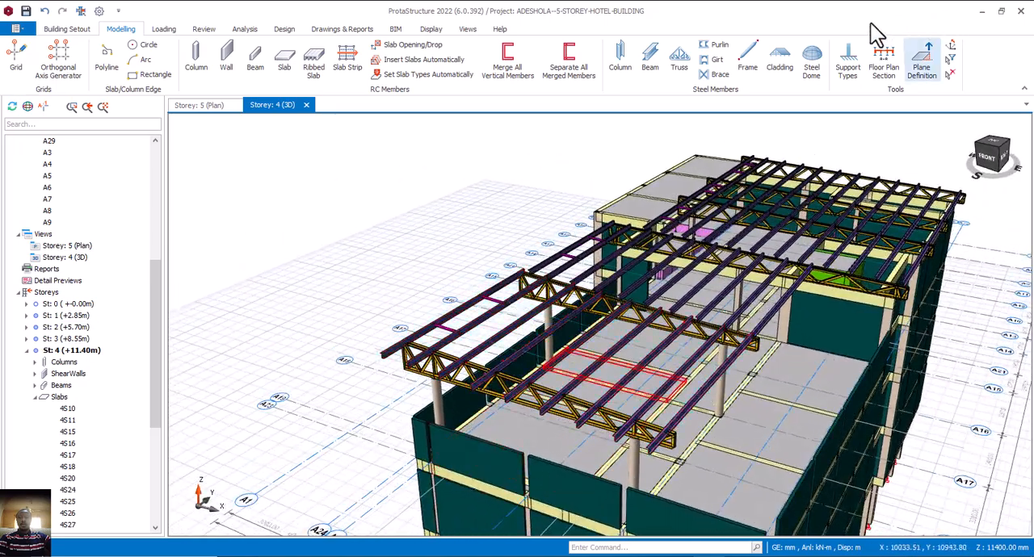
pyautogui.click(779, 58)
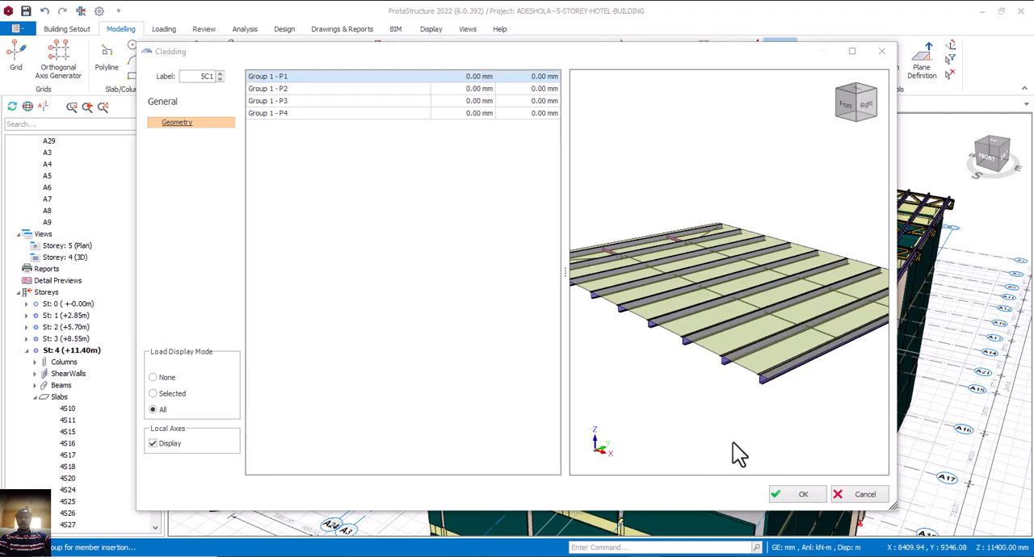
pyautogui.click(803, 495)
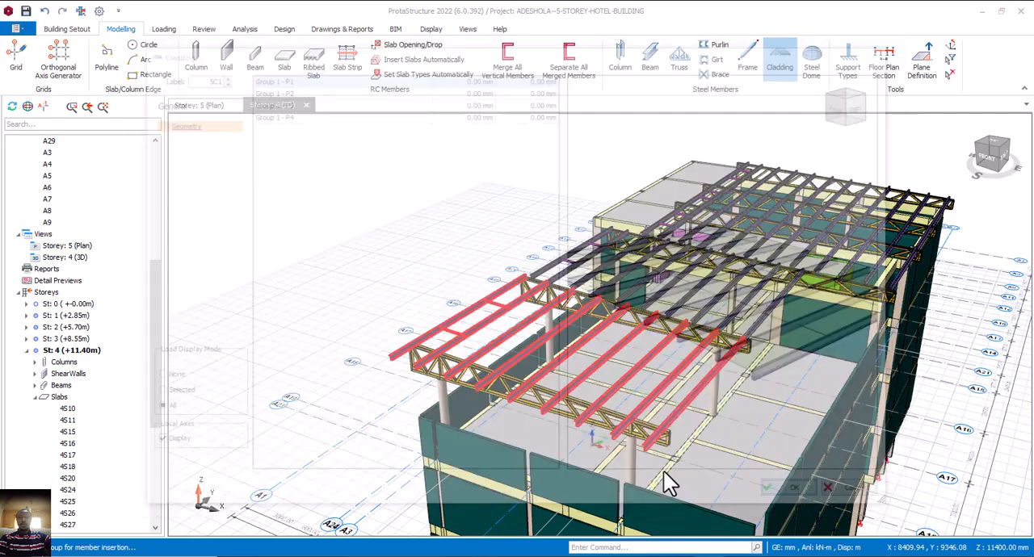
pyautogui.click(660, 460)
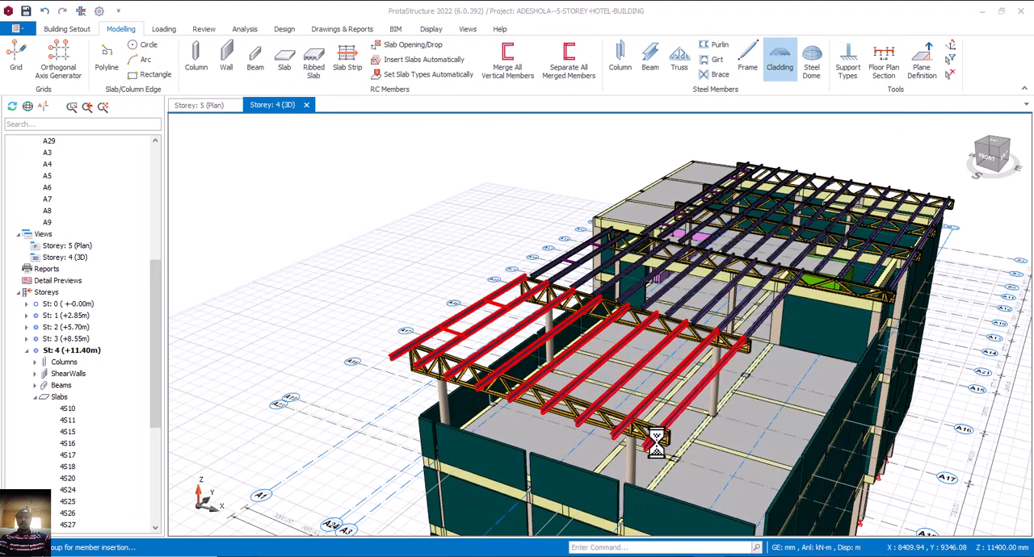
pyautogui.moveTo(638, 456); pyautogui.dragTo(635, 475, button='middle')
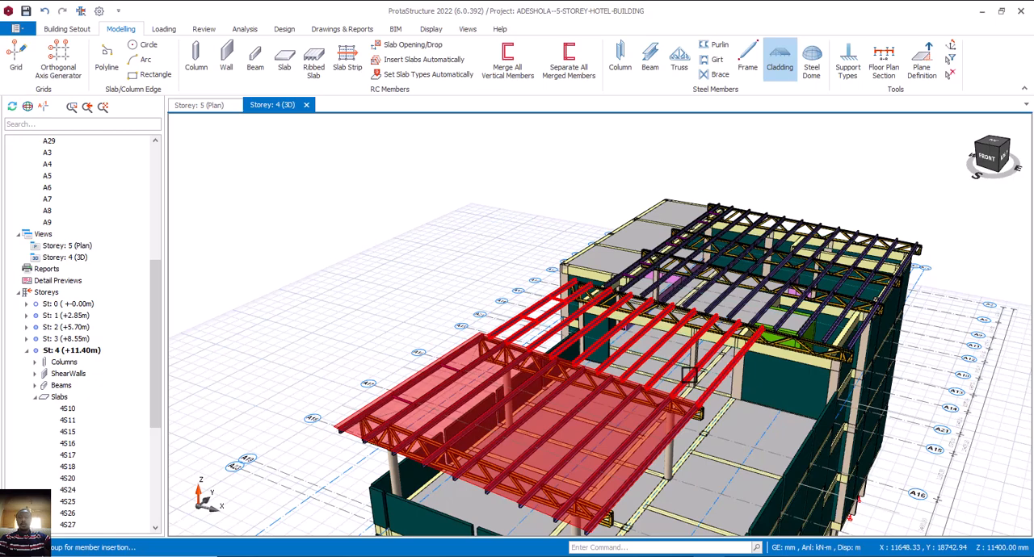
# Add cladding over the purlins of the bay behind the front one, with the P3 edge offset set to -3500 mm.
pyautogui.doubleClick(687, 375)
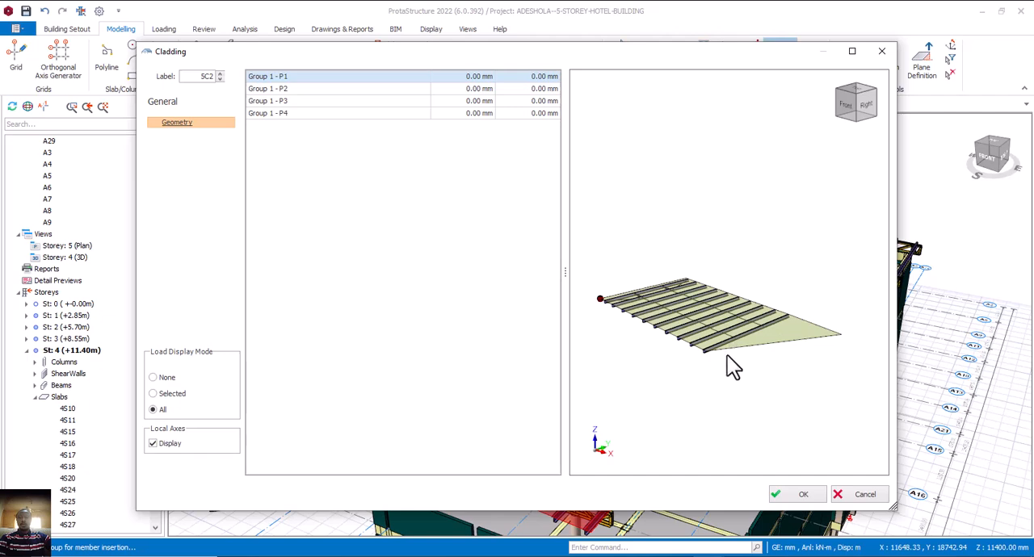
pyautogui.click(476, 116)
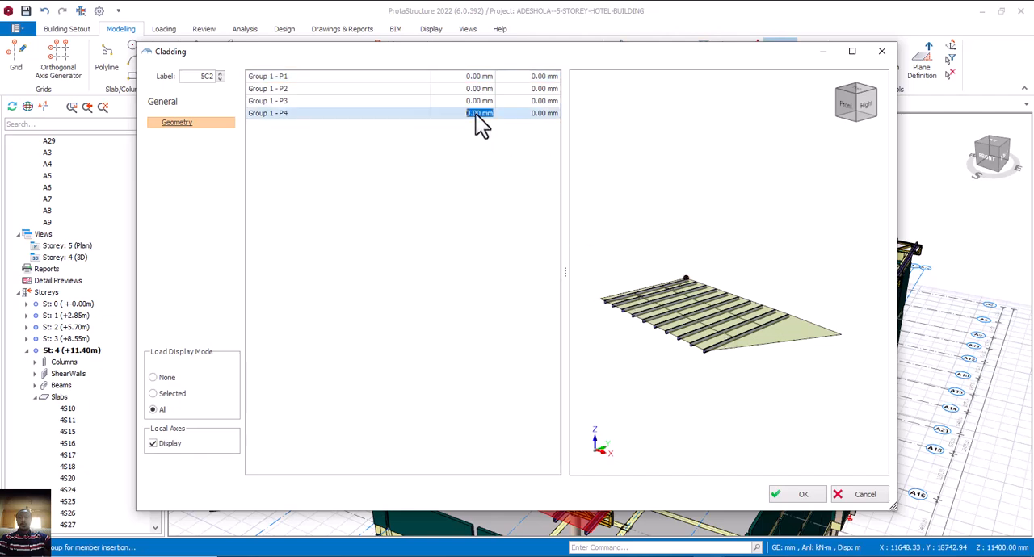
pyautogui.click(477, 113)
pyautogui.click(479, 101)
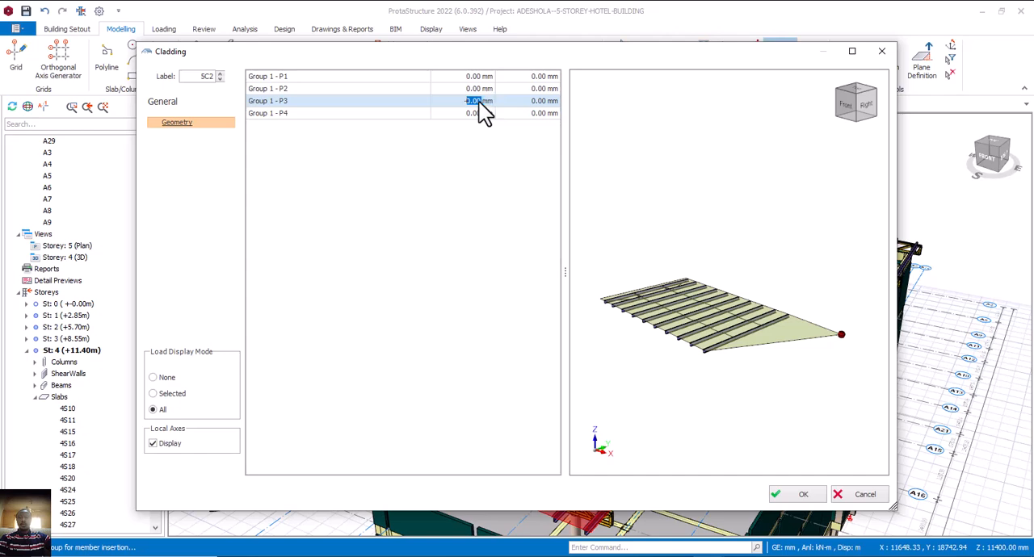
pyautogui.write('-2500')
pyautogui.press('Return')
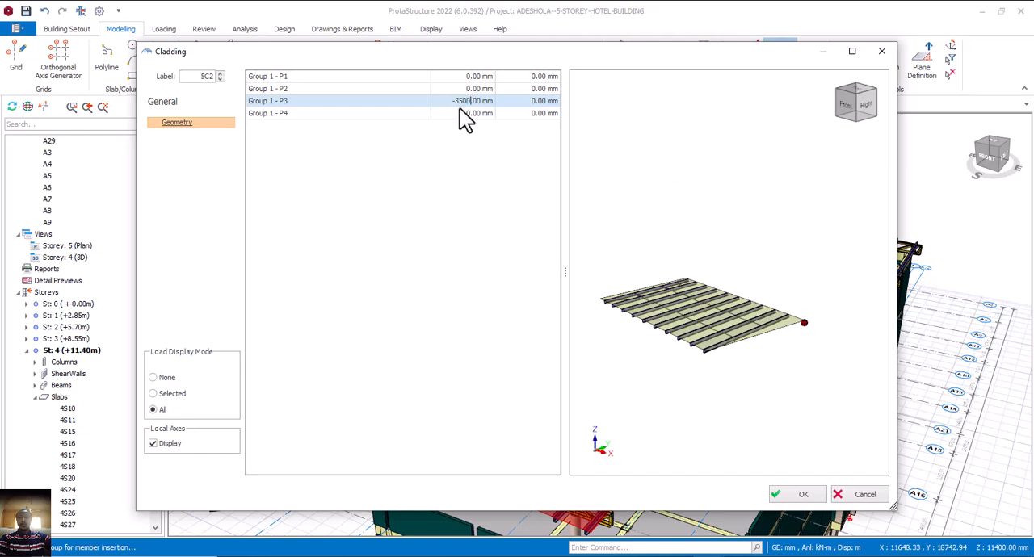
pyautogui.press('Return')
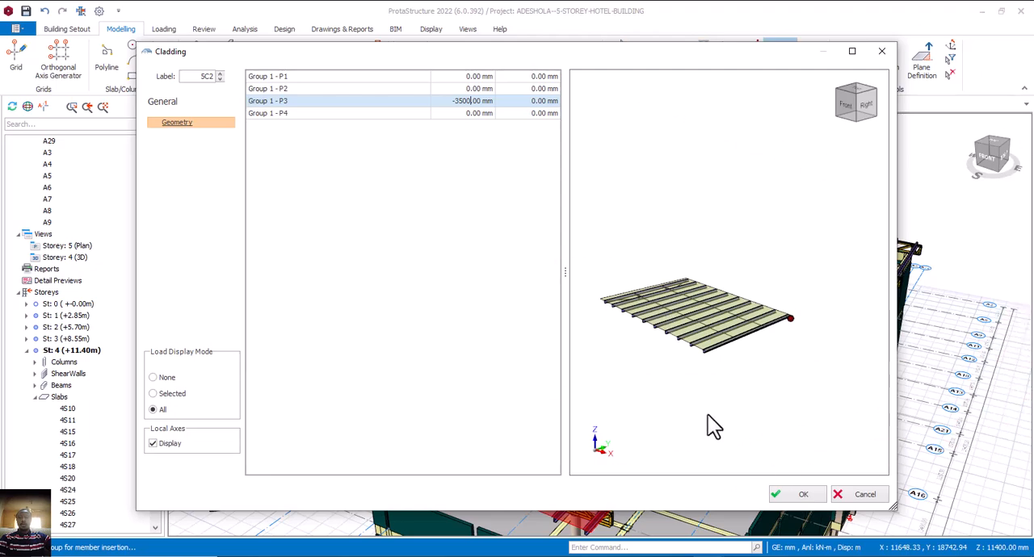
pyautogui.click(812, 493)
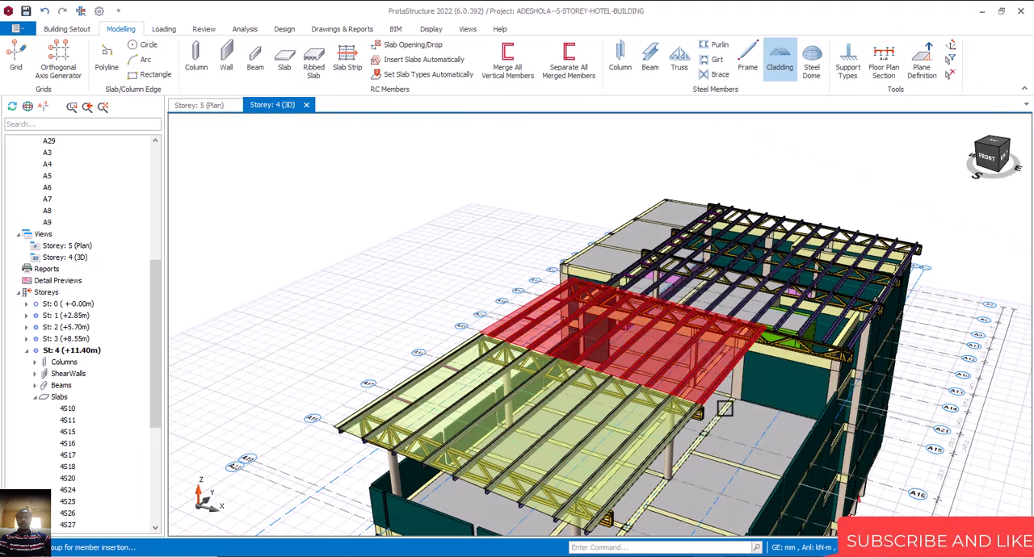
# Set the P1 edge offset of the second bay's cladding to 200 mm.
pyautogui.moveTo(724, 407)
pyautogui.mouseDown(button='middle')
pyautogui.moveTo(728, 434)
pyautogui.moveTo(766, 441)
pyautogui.moveTo(761, 449)
pyautogui.mouseUp(button='middle')
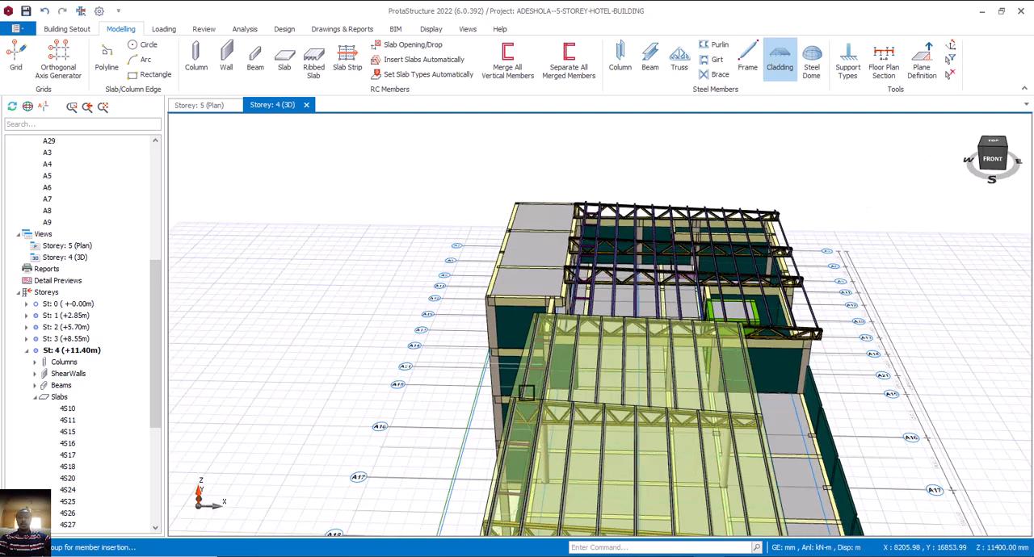
pyautogui.scroll(-2, 580, 411)
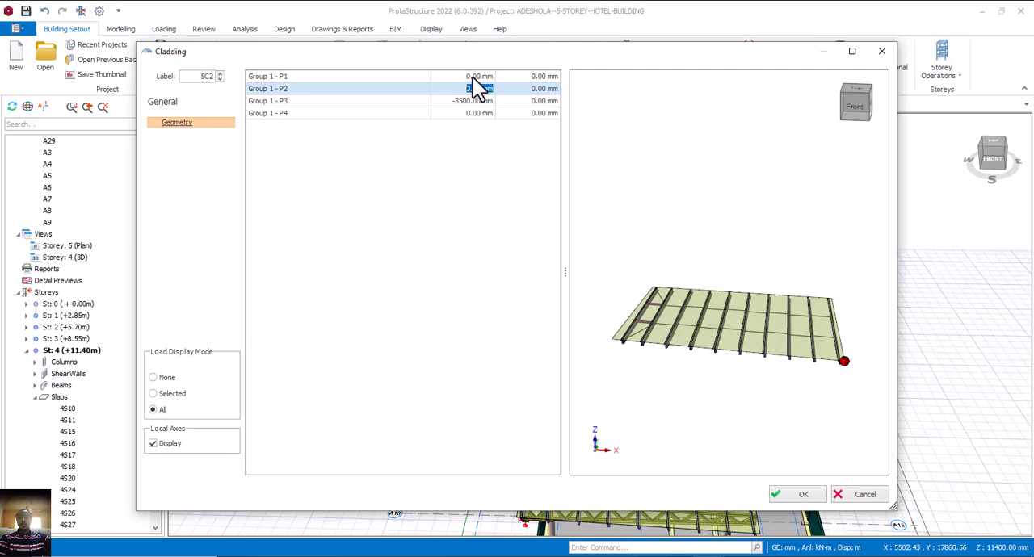
pyautogui.click(475, 77)
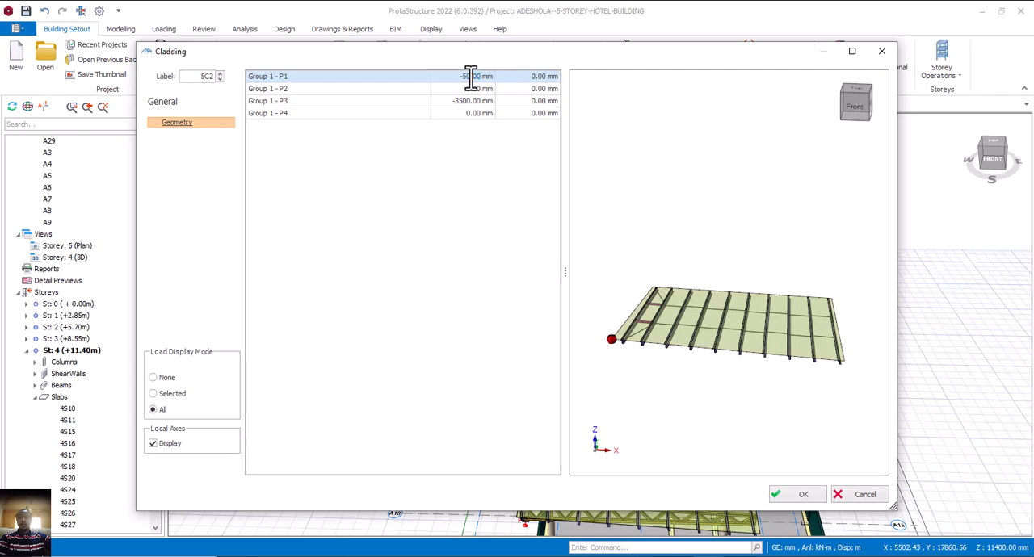
pyautogui.moveTo(474, 76); pyautogui.dragTo(432, 76)
pyautogui.press('BackSpace')
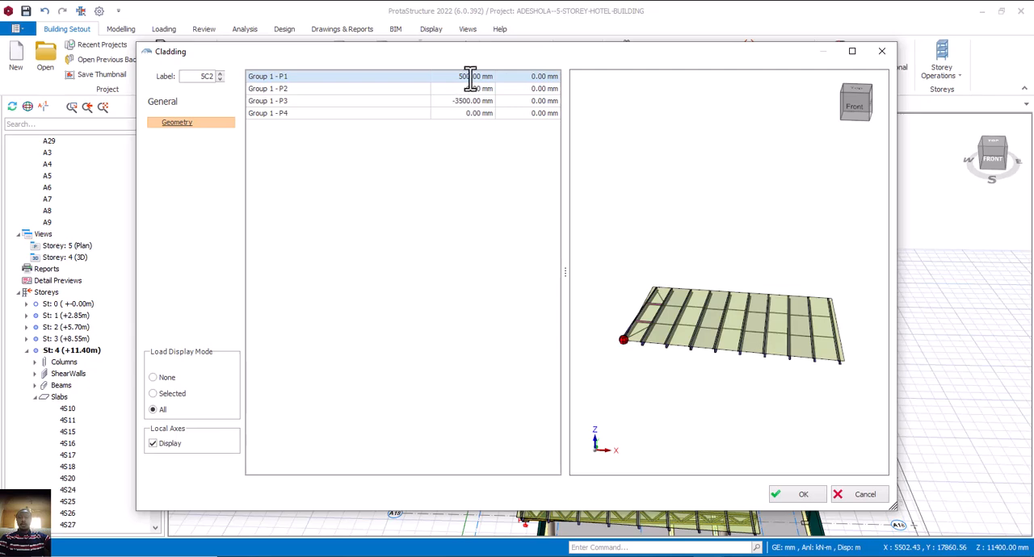
pyautogui.moveTo(470, 76); pyautogui.dragTo(461, 78)
pyautogui.moveTo(471, 77); pyautogui.dragTo(455, 77)
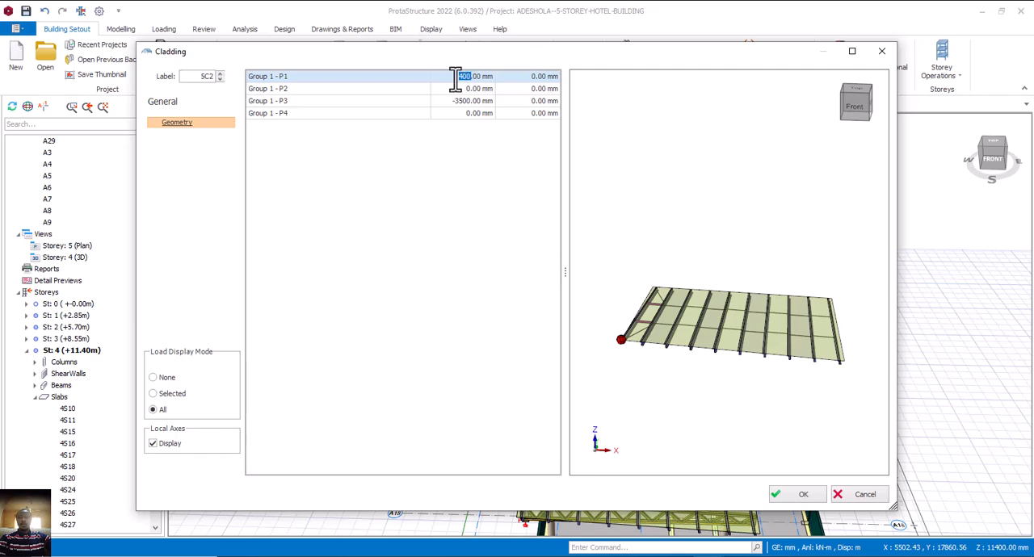
pyautogui.write('300')
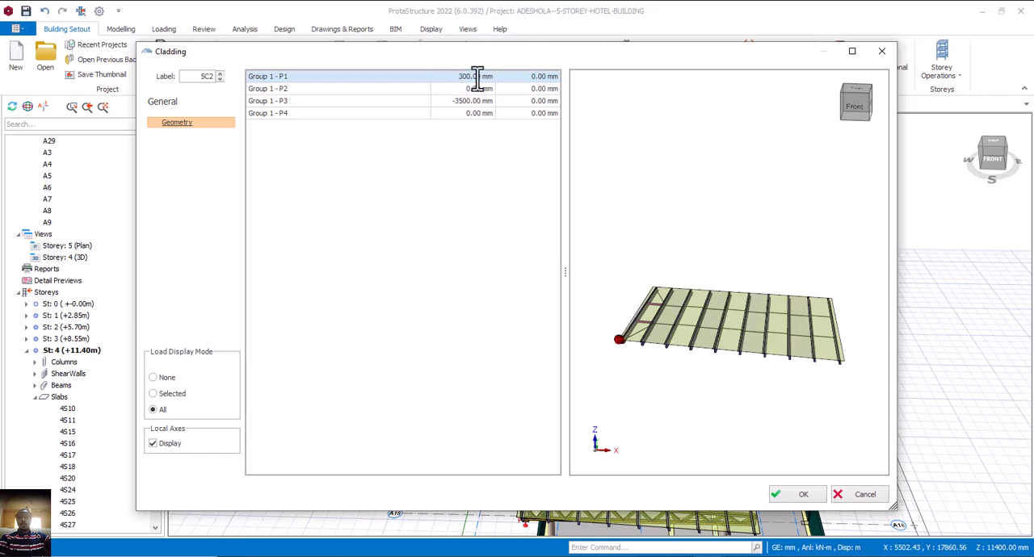
pyautogui.moveTo(477, 77); pyautogui.dragTo(458, 78)
pyautogui.write('2')
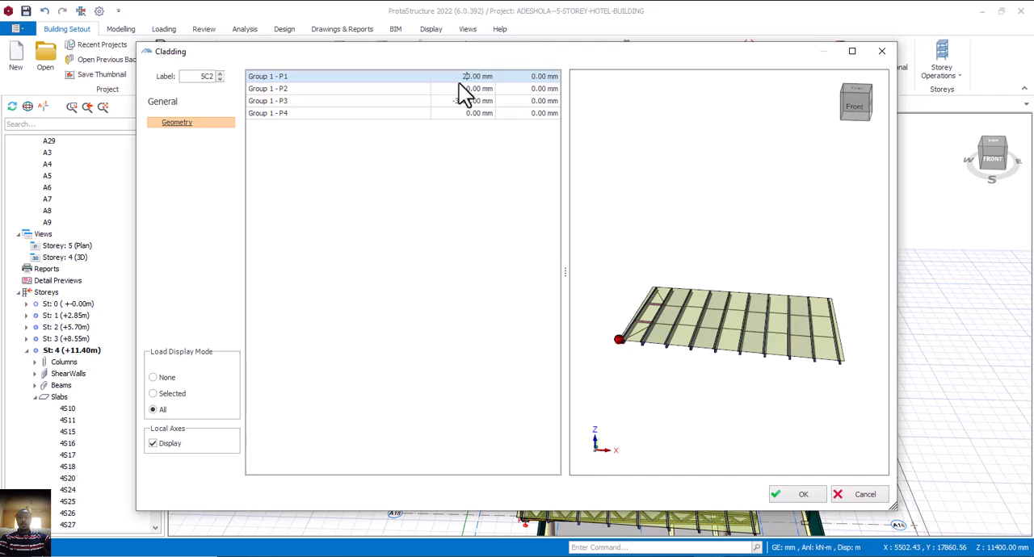
pyautogui.write('000')
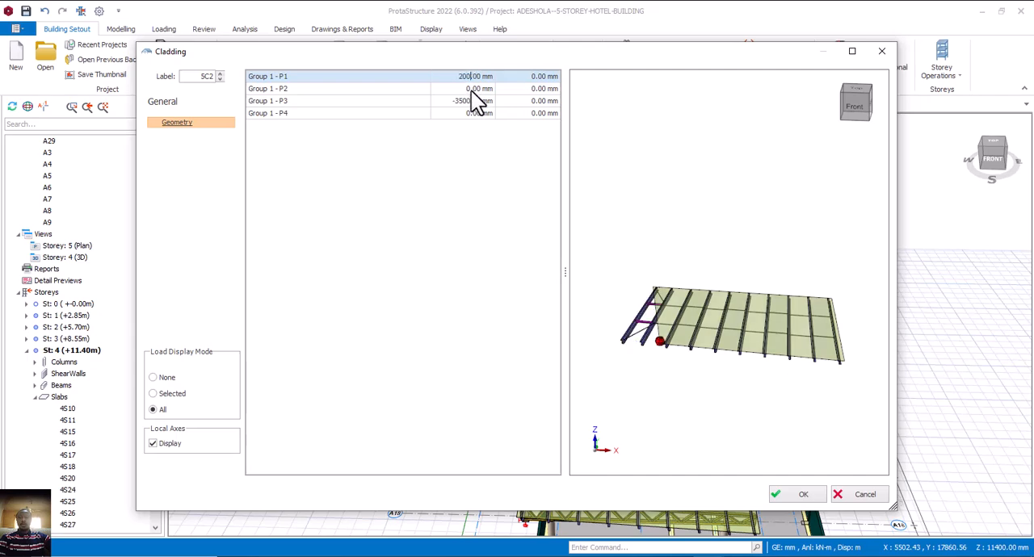
pyautogui.click(800, 495)
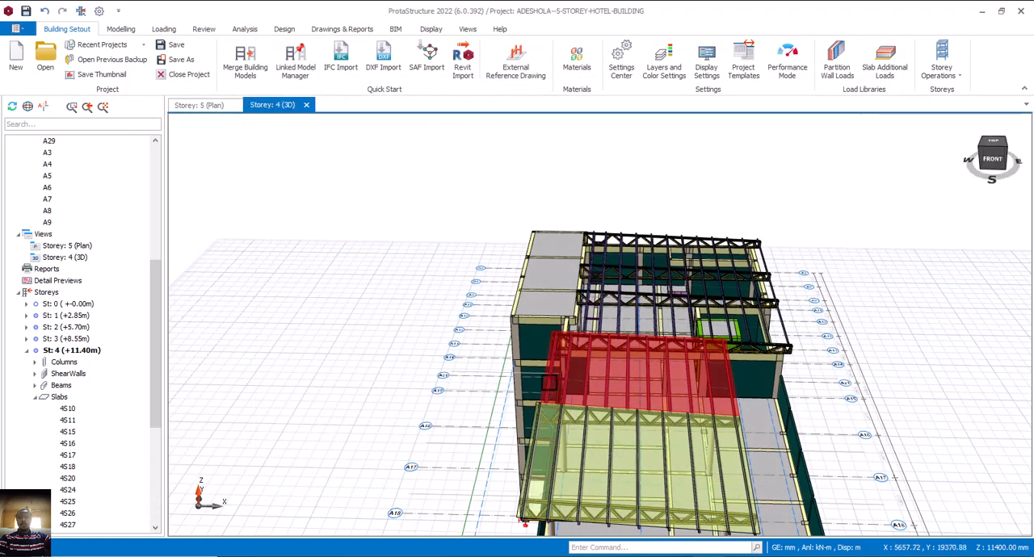
# Add cladding over the purlins of the remaining rear roof bays.
pyautogui.moveTo(716, 367); pyautogui.dragTo(700, 399, button='middle')
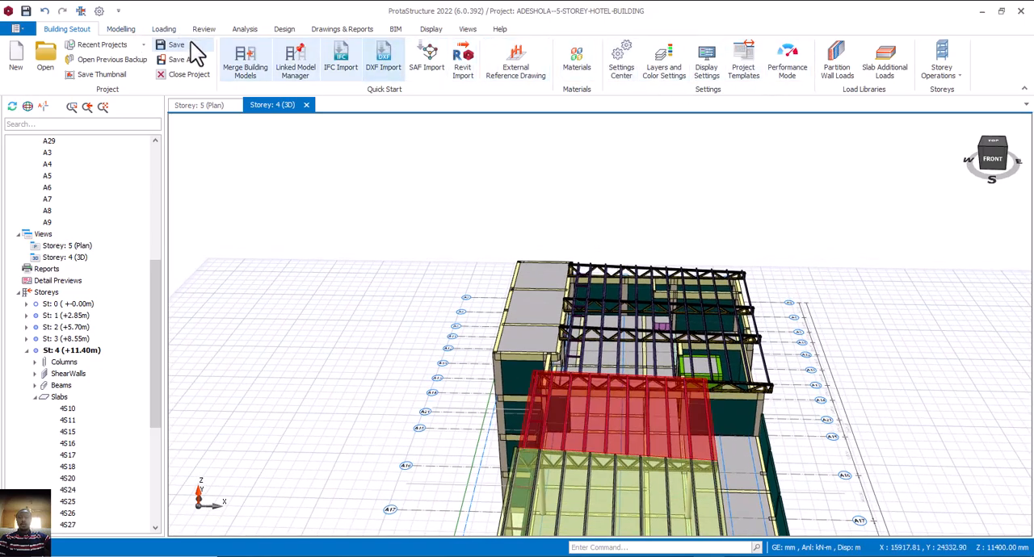
pyautogui.click(129, 31)
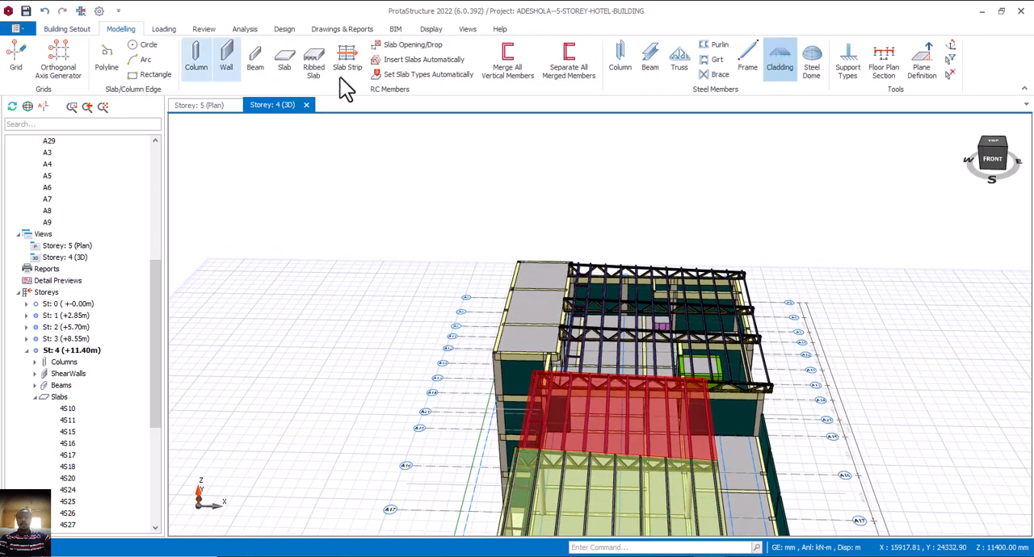
pyautogui.click(773, 66)
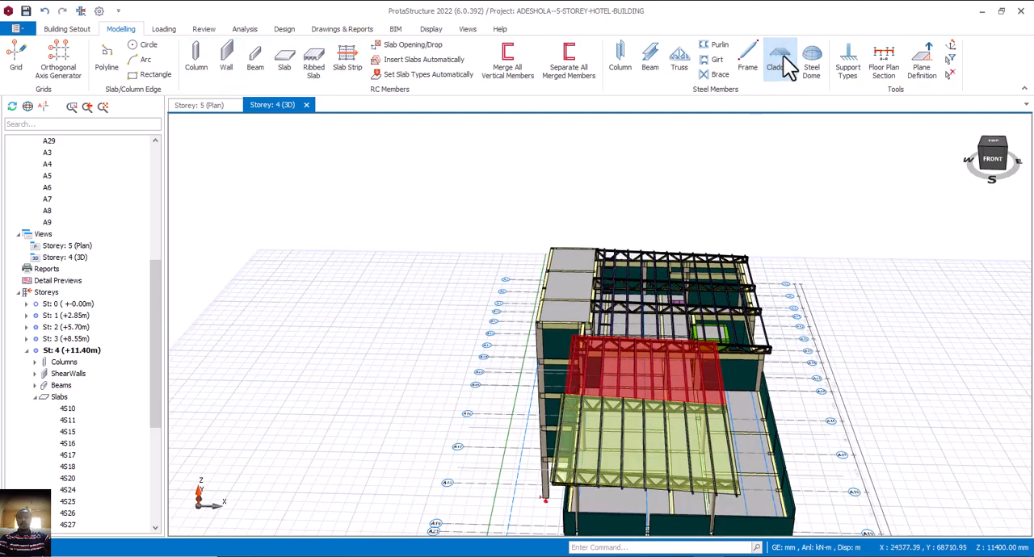
pyautogui.click(782, 55)
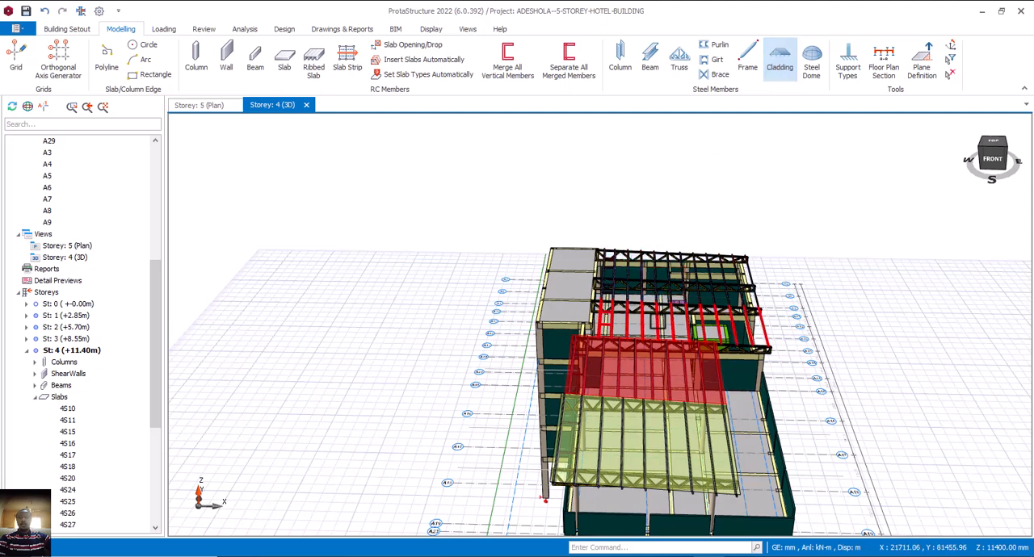
pyautogui.click(659, 321)
pyautogui.click(669, 338)
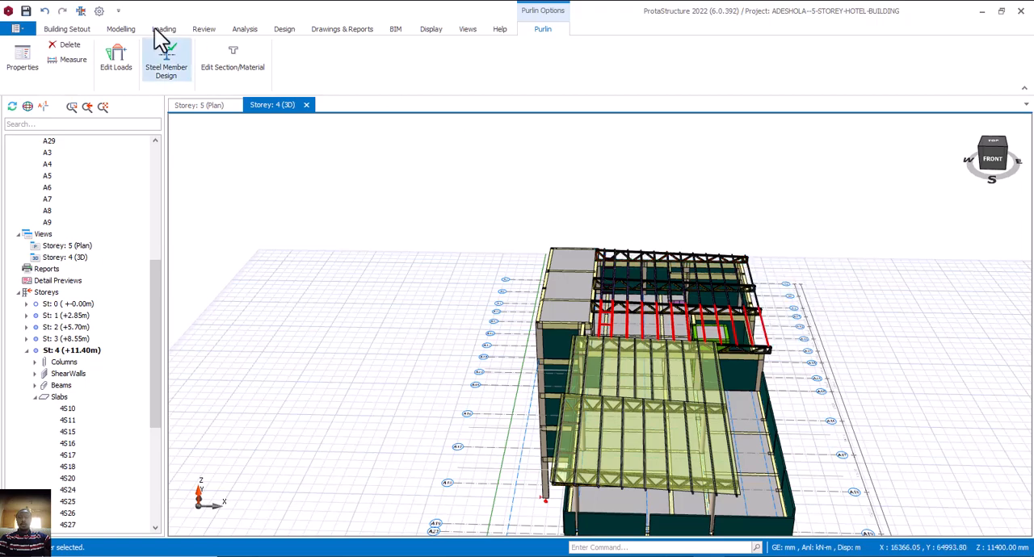
pyautogui.click(121, 29)
pyautogui.click(681, 61)
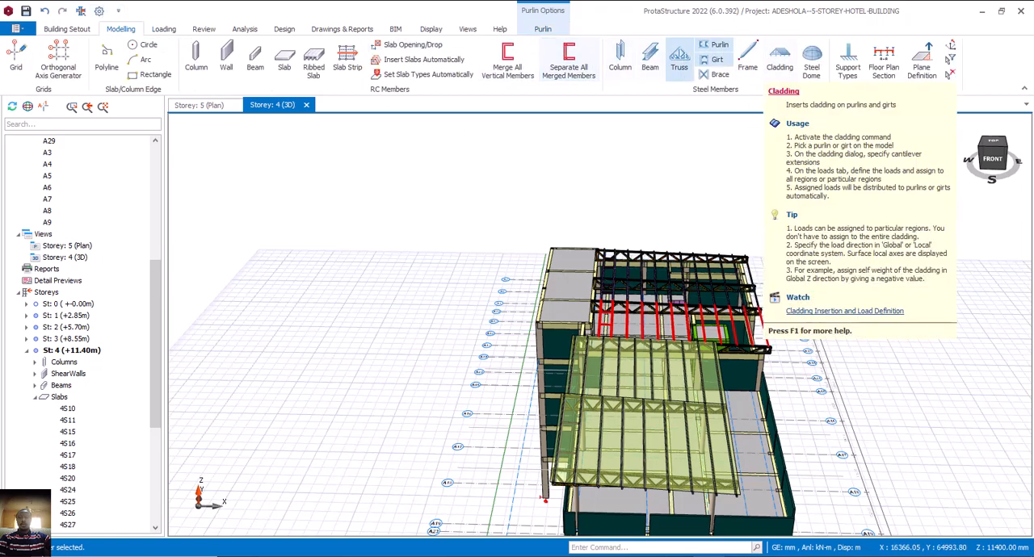
pyautogui.click(779, 58)
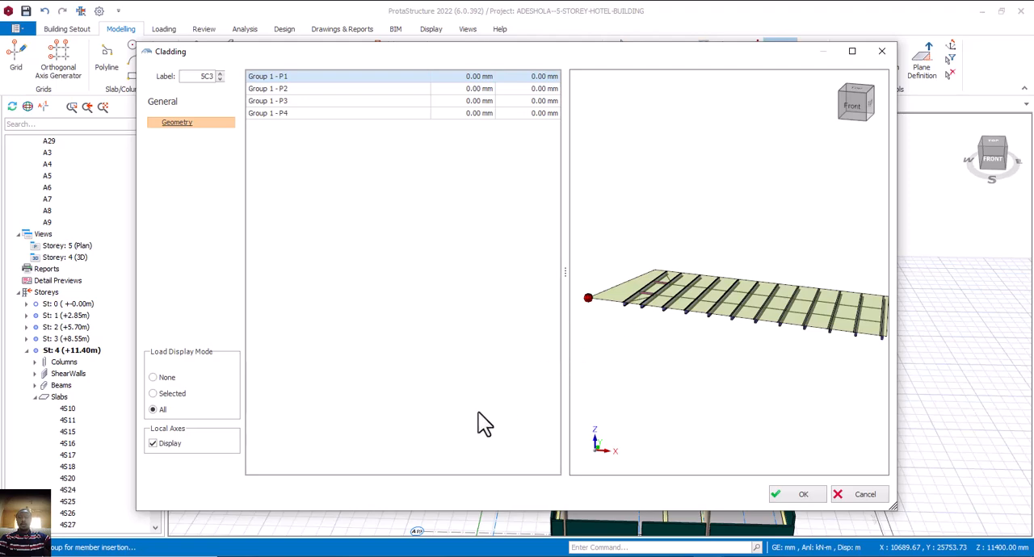
pyautogui.press('Escape')
# Inspect the cladding, purlins and trusses across the whole roof from several sides and distances.
pyautogui.scroll(-2, 582, 453)
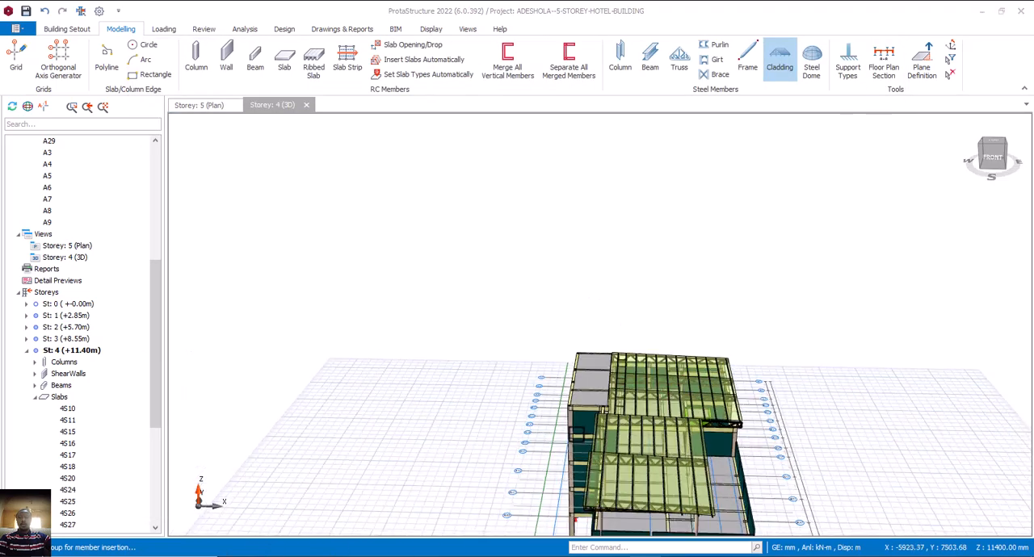
pyautogui.moveTo(588, 462)
pyautogui.mouseDown(button='middle')
pyautogui.moveTo(641, 455)
pyautogui.moveTo(658, 438)
pyautogui.moveTo(653, 422)
pyautogui.moveTo(600, 429)
pyautogui.moveTo(651, 436)
pyautogui.moveTo(528, 436)
pyautogui.moveTo(654, 457)
pyautogui.moveTo(670, 438)
pyautogui.moveTo(670, 457)
pyautogui.moveTo(631, 469)
pyautogui.mouseUp(button='middle')
pyautogui.moveTo(599, 426); pyautogui.dragTo(524, 367, button='middle')
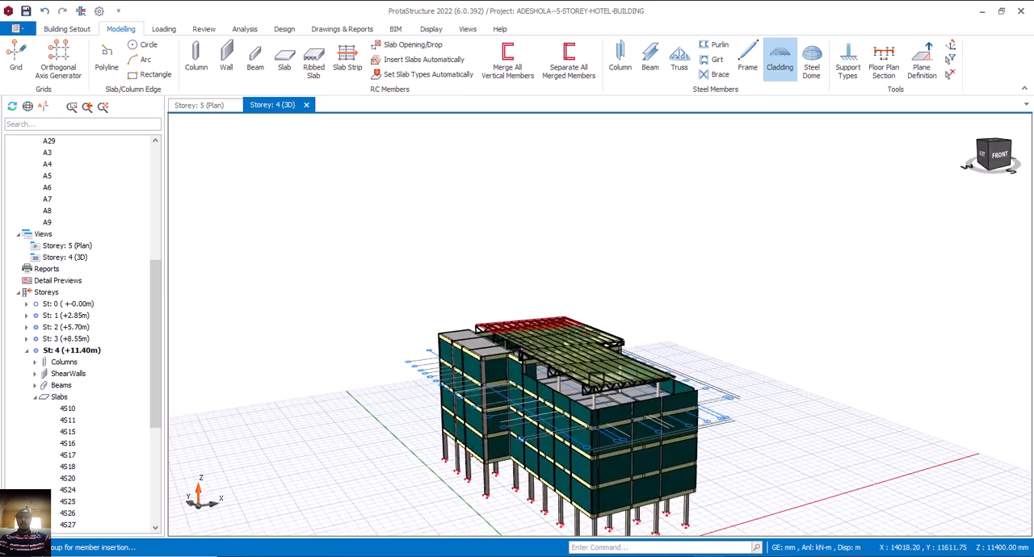
pyautogui.scroll(3, 565, 403)
pyautogui.moveTo(659, 415); pyautogui.dragTo(700, 324, button='middle')
pyautogui.scroll(5, 698, 269)
pyautogui.scroll(-5, 695, 275)
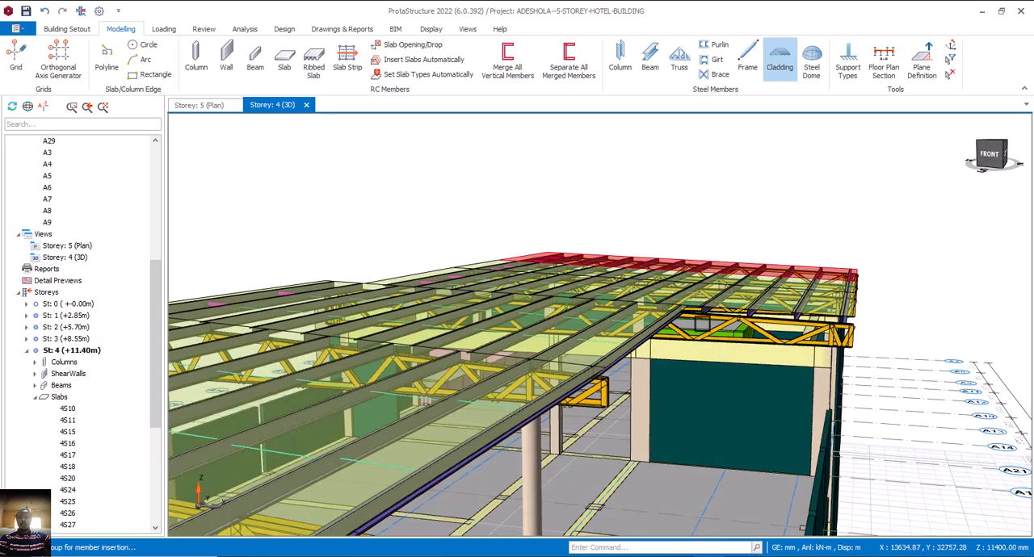
pyautogui.scroll(3, 701, 323)
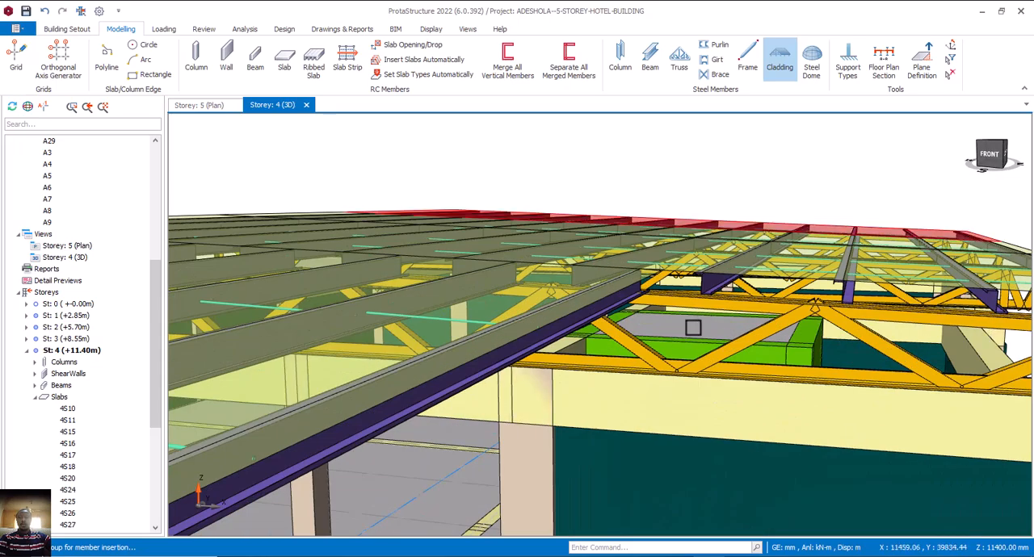
pyautogui.scroll(-6, 693, 327)
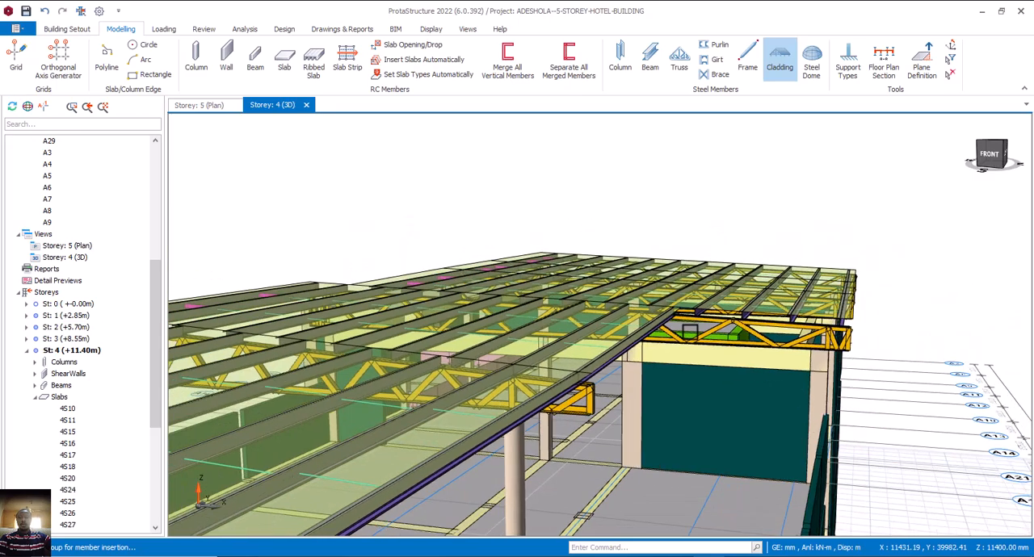
pyautogui.scroll(-5, 693, 344)
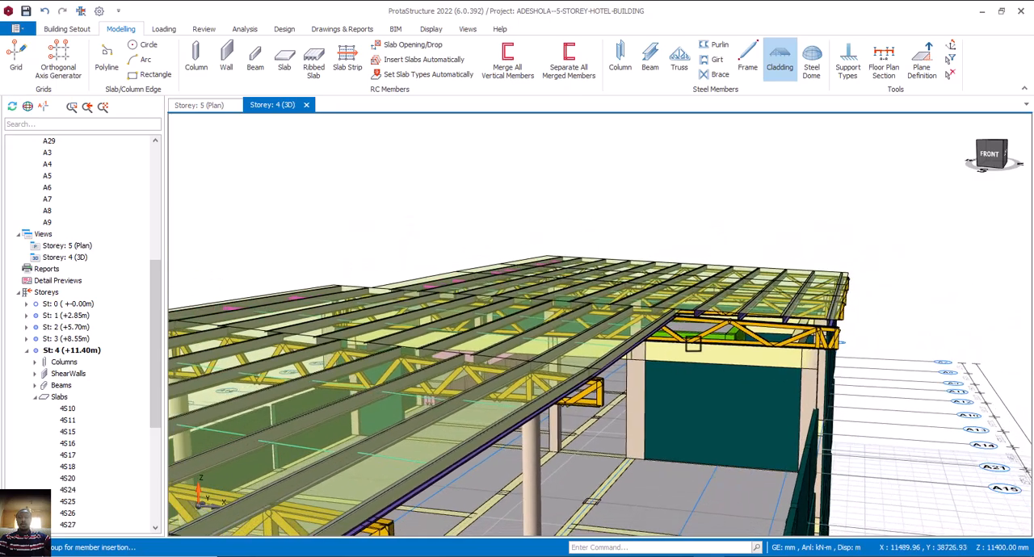
pyautogui.scroll(-8, 693, 344)
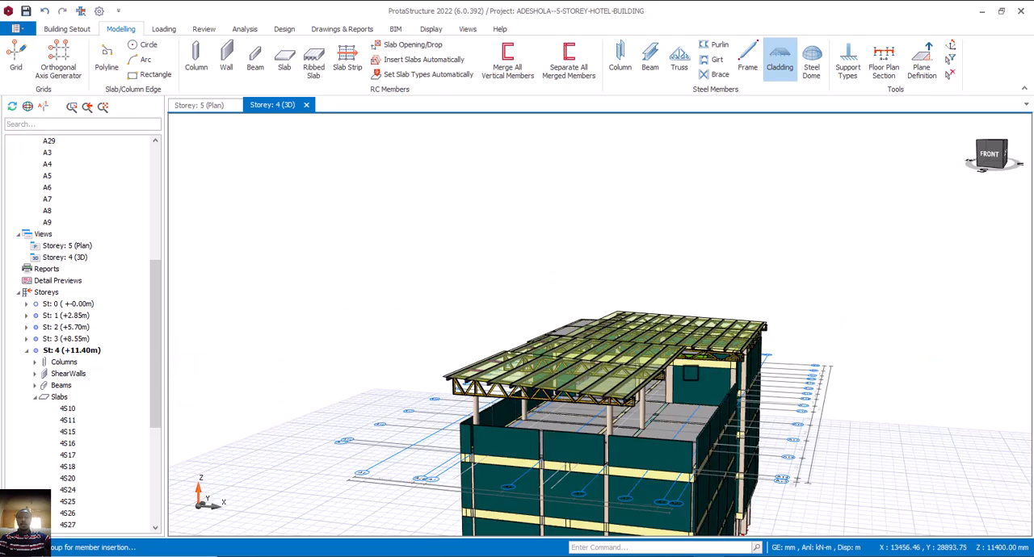
pyautogui.scroll(-4, 691, 373)
pyautogui.moveTo(660, 387); pyautogui.dragTo(674, 395, button='middle')
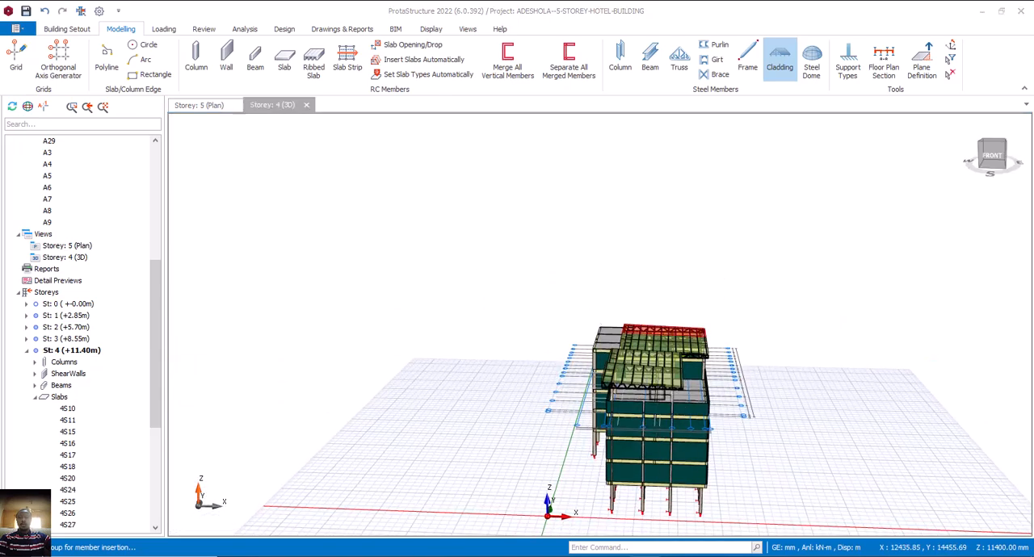
pyautogui.scroll(4, 658, 379)
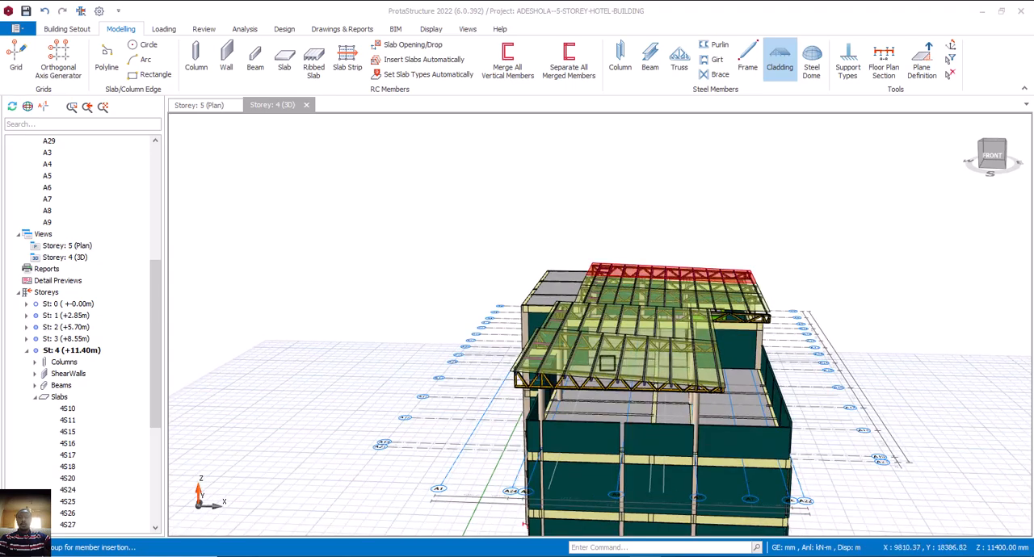
pyautogui.scroll(3, 616, 367)
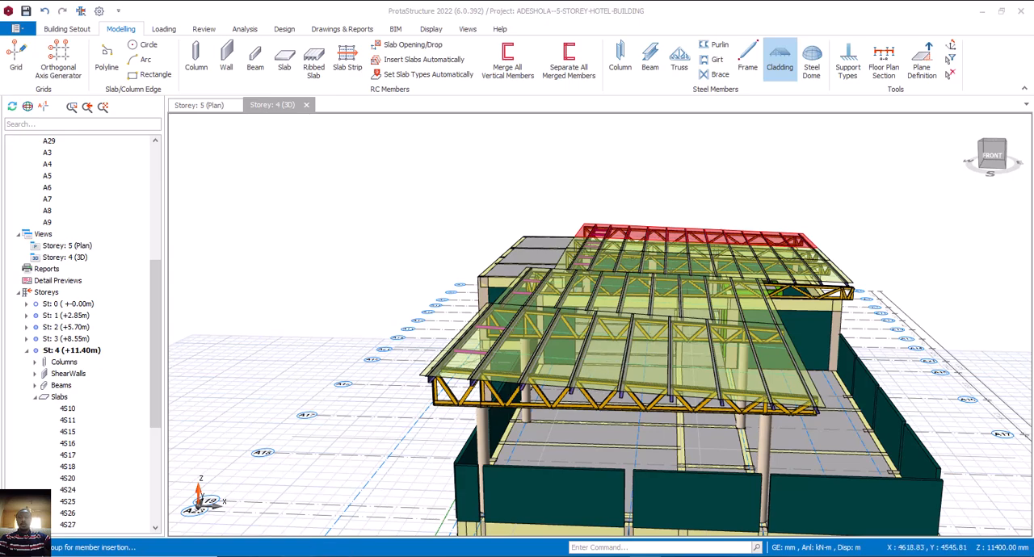
# Assign a full uniform area load of 0.75 kN/m2 in the gravity direction to all panels of the front bay's cladding.
pyautogui.click(603, 373)
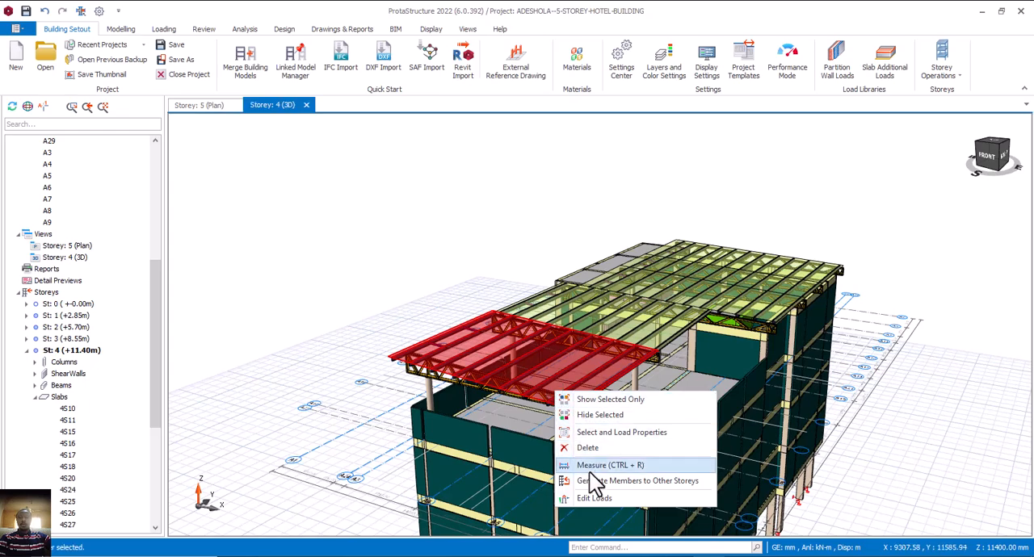
pyautogui.click(595, 499)
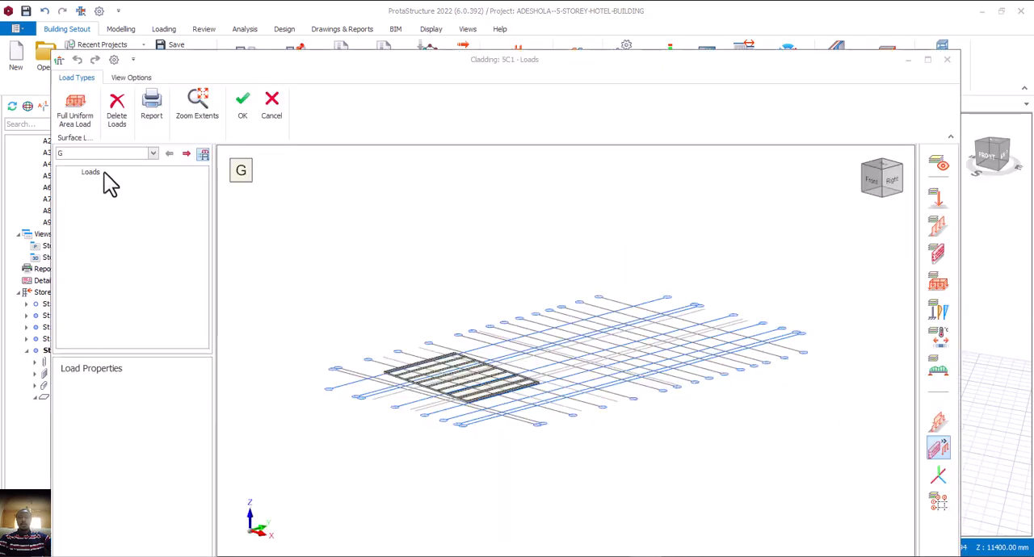
pyautogui.click(84, 119)
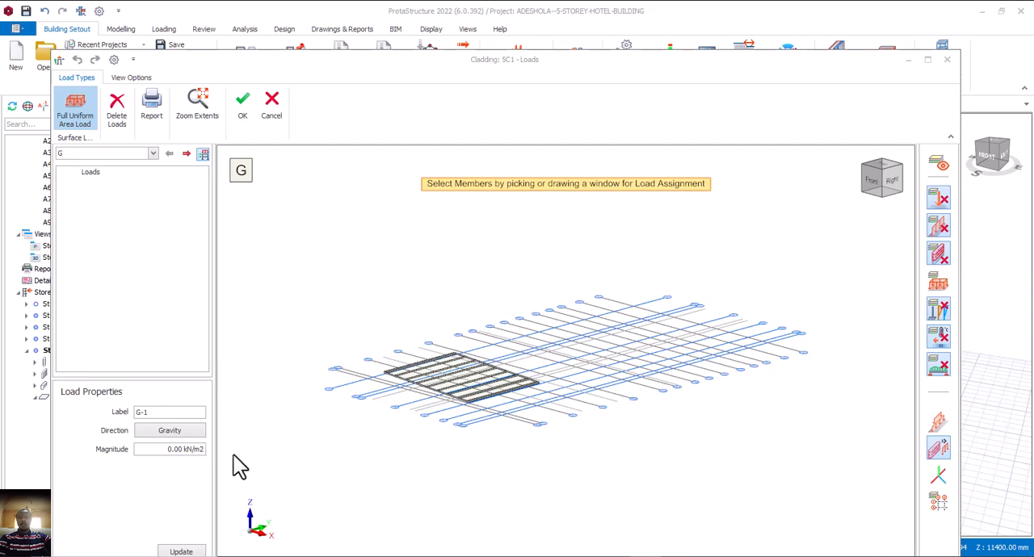
pyautogui.moveTo(167, 451); pyautogui.dragTo(200, 452)
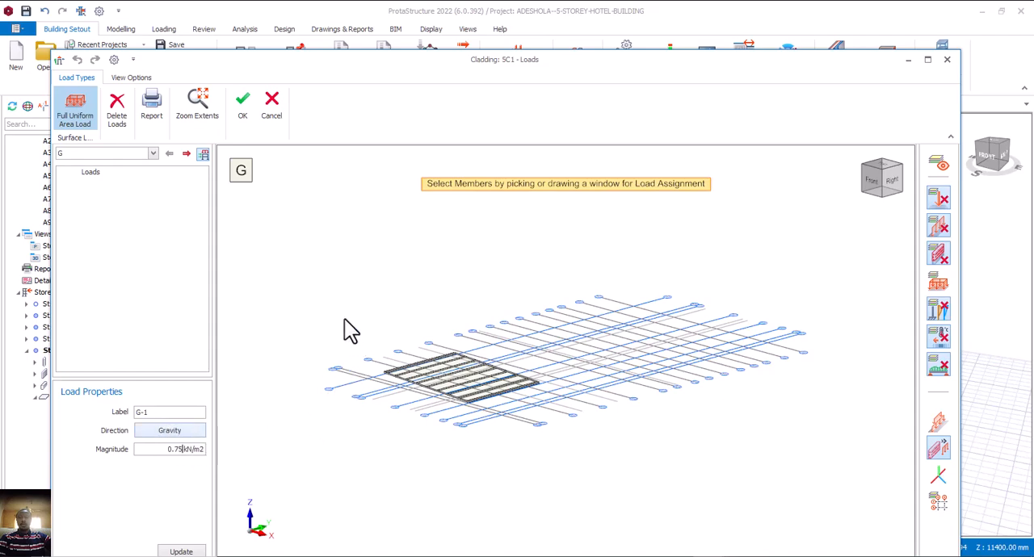
pyautogui.moveTo(344, 319); pyautogui.dragTo(577, 436)
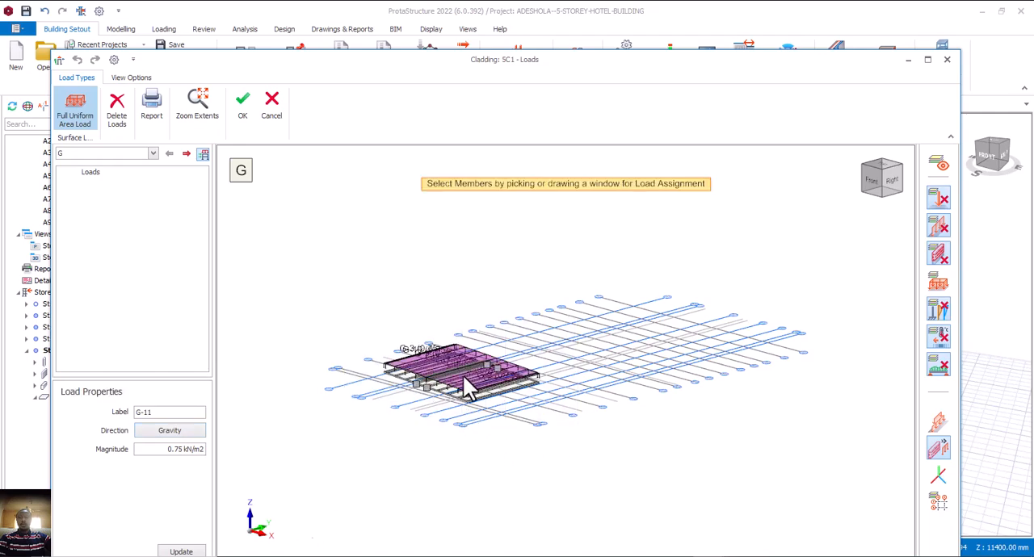
pyautogui.scroll(2, 468, 365)
pyautogui.scroll(3, 471, 365)
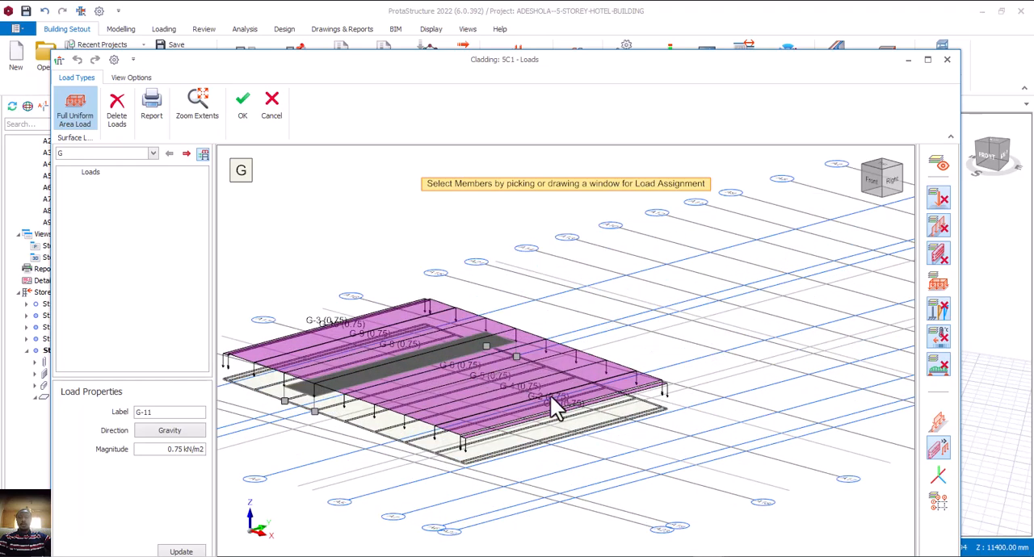
pyautogui.moveTo(526, 402); pyautogui.dragTo(463, 393, button='middle')
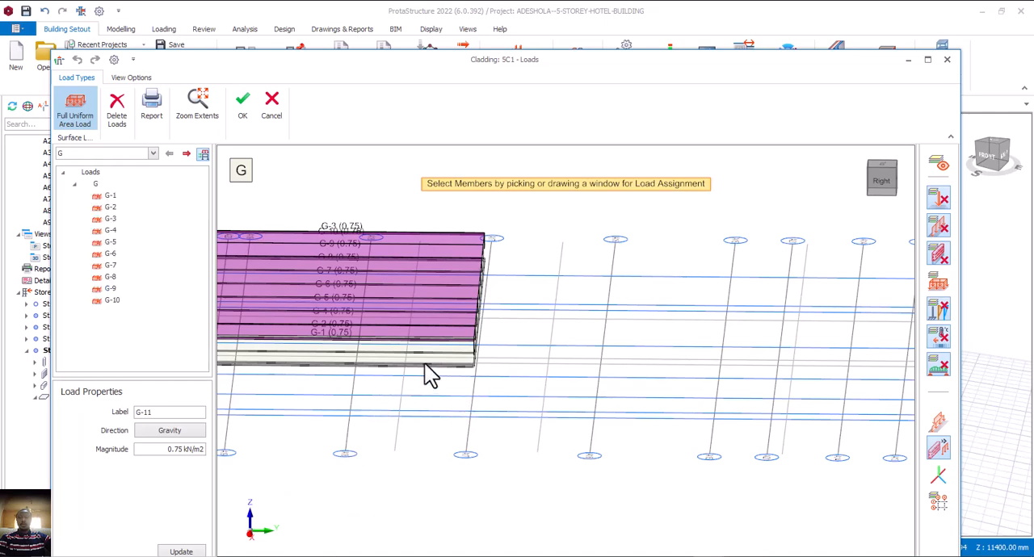
pyautogui.scroll(1, 365, 336)
pyautogui.scroll(-1, 622, 373)
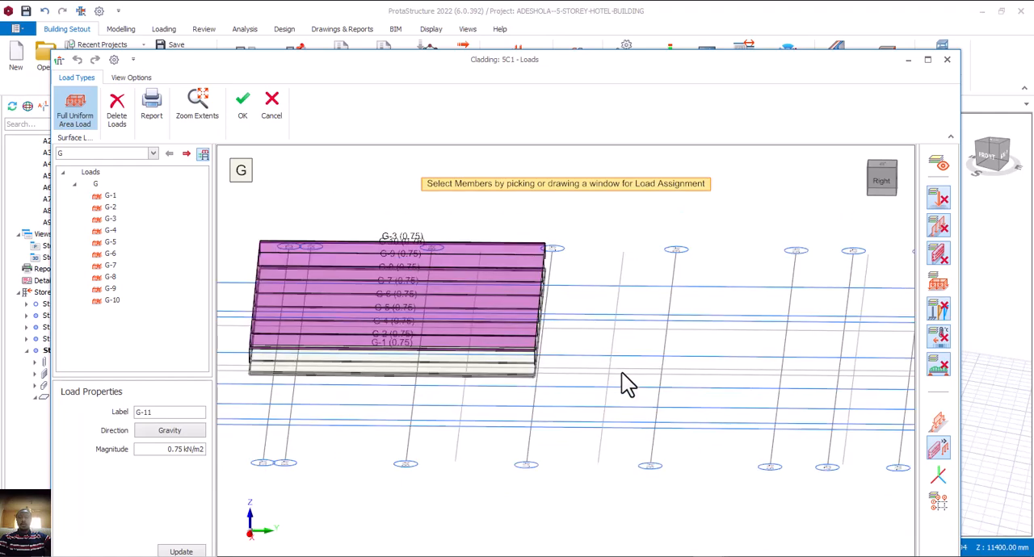
pyautogui.moveTo(502, 405); pyautogui.dragTo(535, 396, button='middle')
pyautogui.click(248, 114)
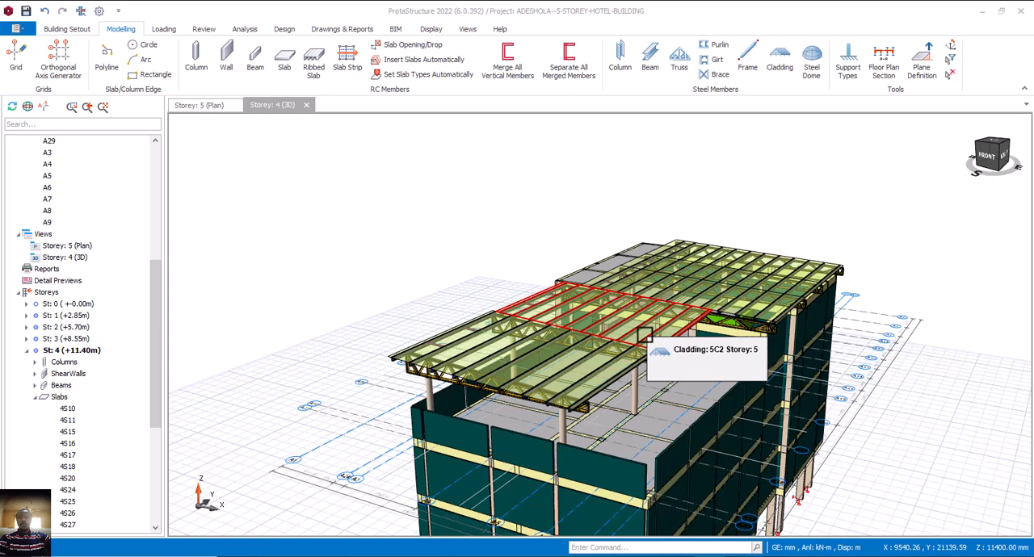
# Apply the 0.75 kN/m2 gravity area load to the cladding of the second bay.
pyautogui.rightClick(644, 335)
pyautogui.click(680, 441)
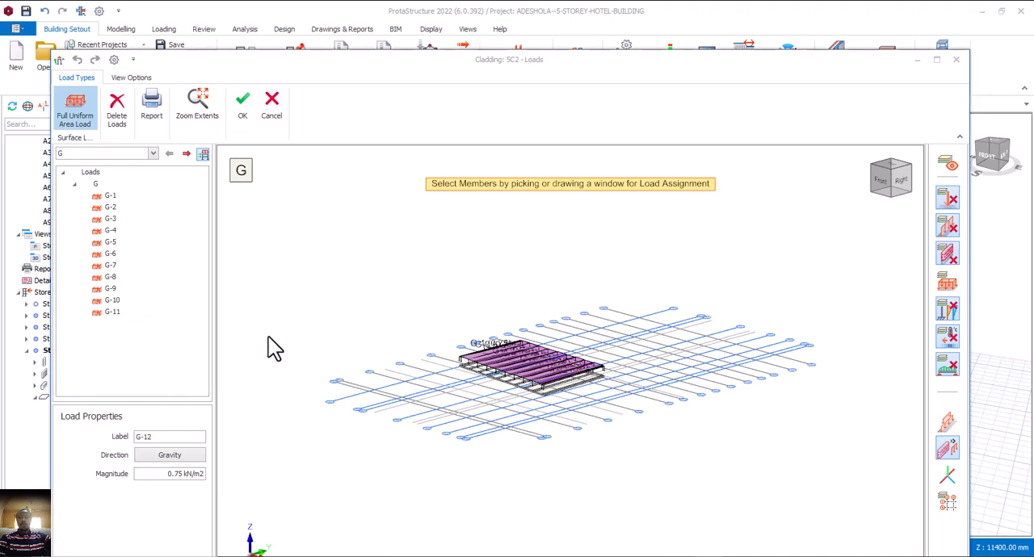
pyautogui.click(242, 105)
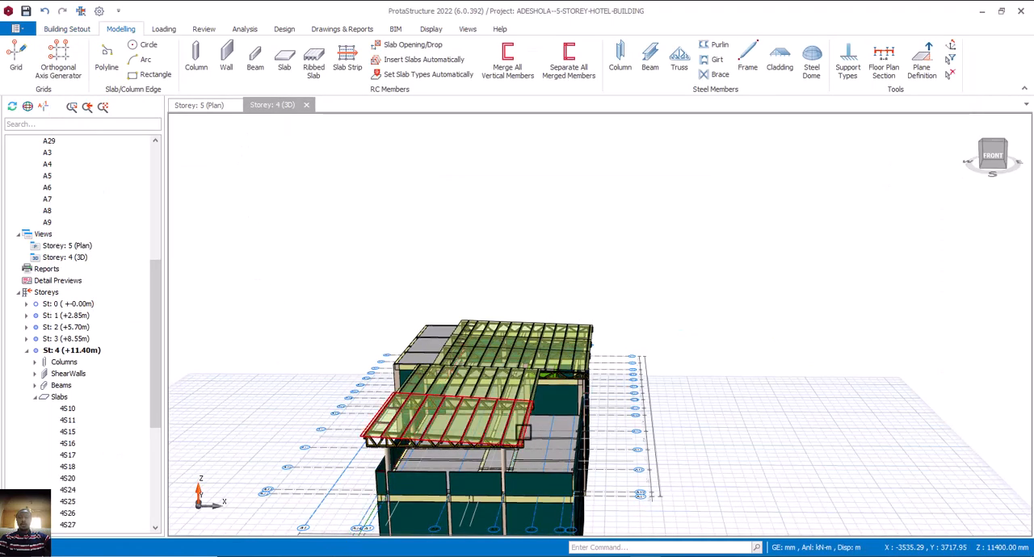
# Inspect the clad steel roof and the terrace slabs beneath it in 3D.
pyautogui.scroll(-3, 533, 435)
pyautogui.moveTo(558, 440); pyautogui.dragTo(621, 432, button='middle')
pyautogui.scroll(2, 496, 422)
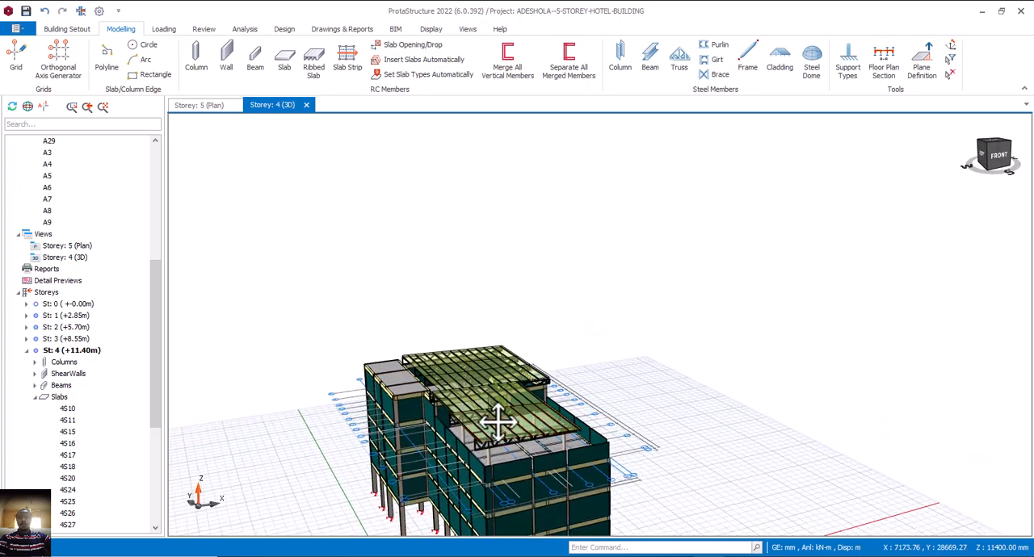
pyautogui.scroll(3, 496, 423)
pyautogui.scroll(2, 496, 443)
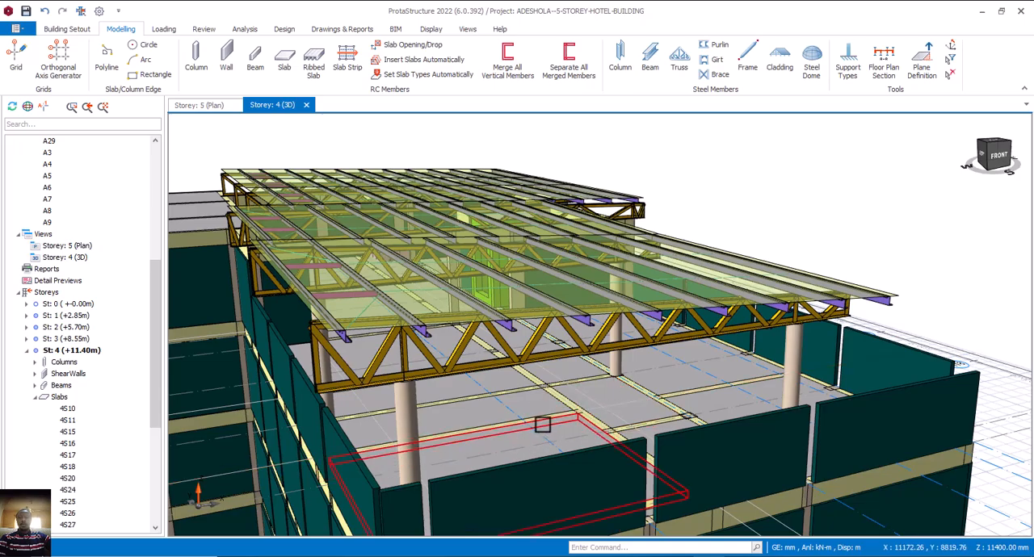
pyautogui.moveTo(547, 422)
pyautogui.mouseDown(button='middle')
pyautogui.moveTo(619, 415)
pyautogui.moveTo(538, 421)
pyautogui.moveTo(560, 425)
pyautogui.moveTo(526, 423)
pyautogui.moveTo(530, 415)
pyautogui.moveTo(533, 424)
pyautogui.mouseUp(button='middle')
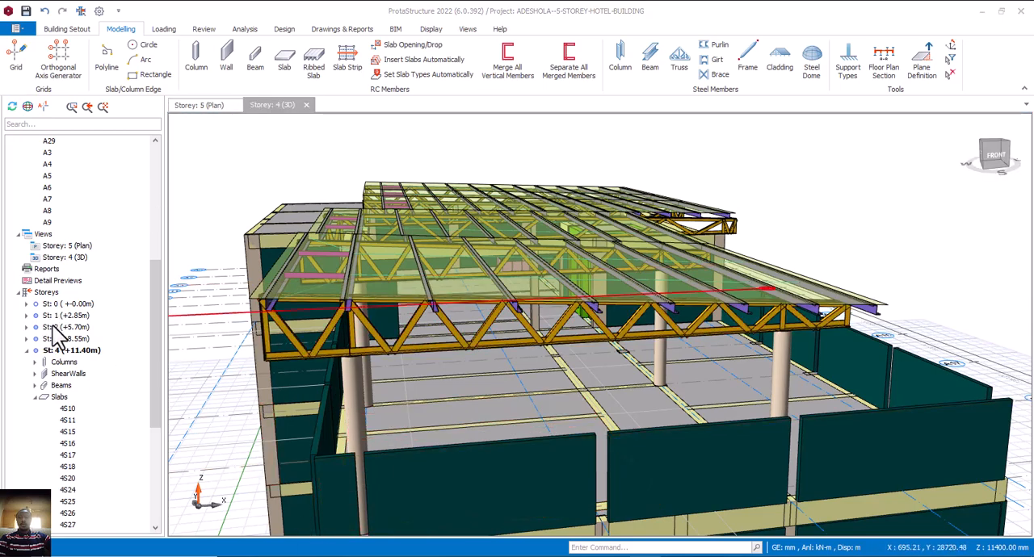
# Set the imposed load of slab 4S31 in the Storey 4 plan to 3.00 kN/m2, Balconies (Guest Houses / Clubs).
pyautogui.click(216, 109)
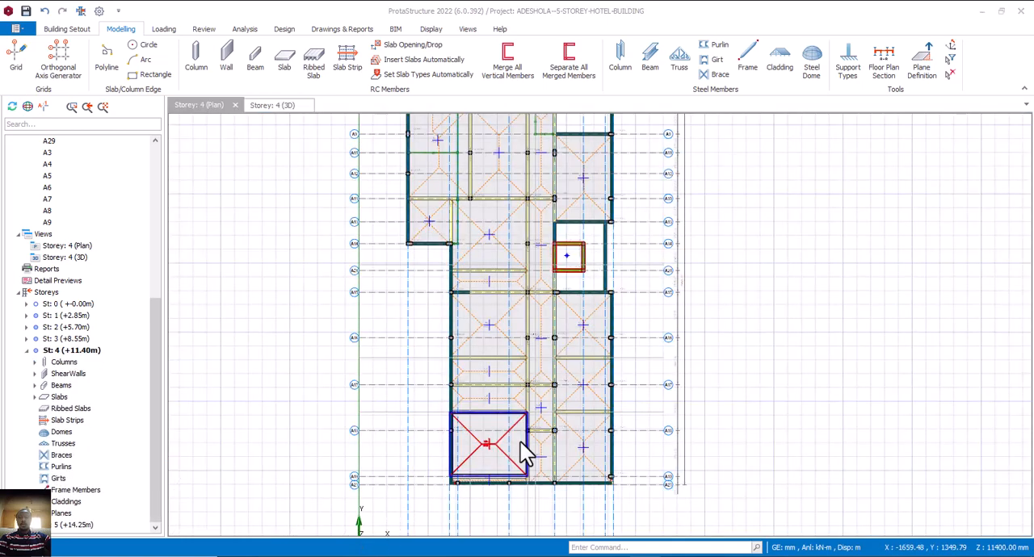
pyautogui.click(509, 455)
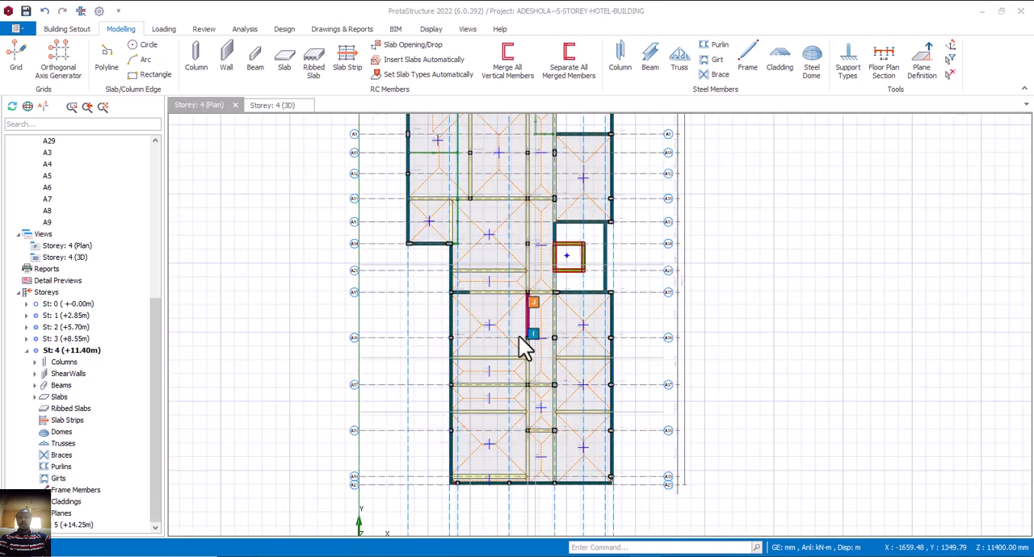
pyautogui.click(495, 480)
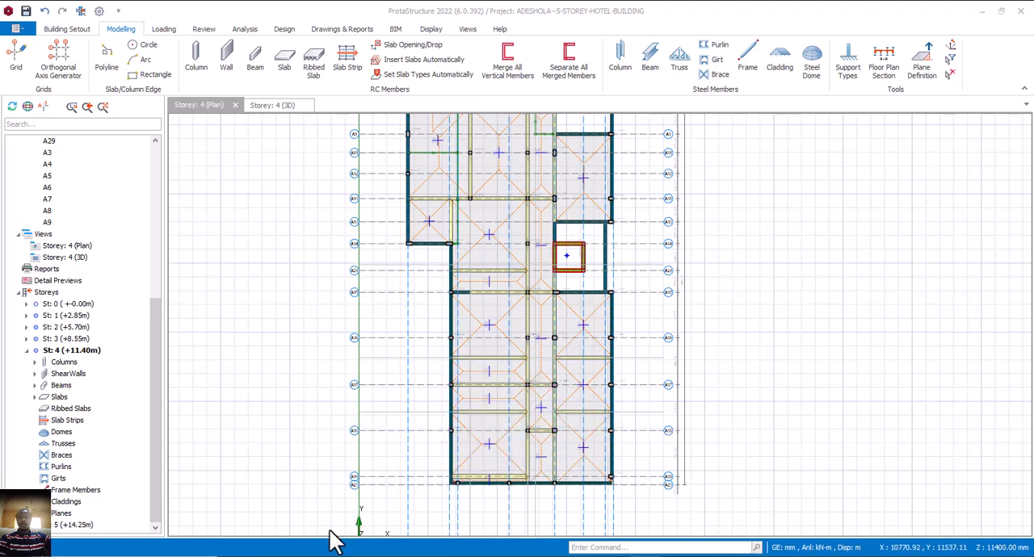
pyautogui.click(501, 444)
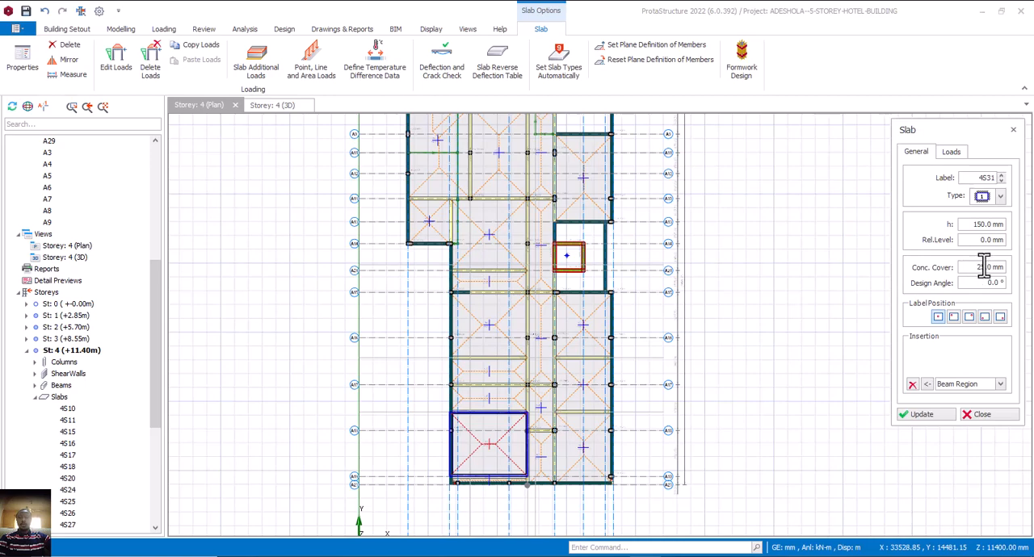
pyautogui.click(952, 153)
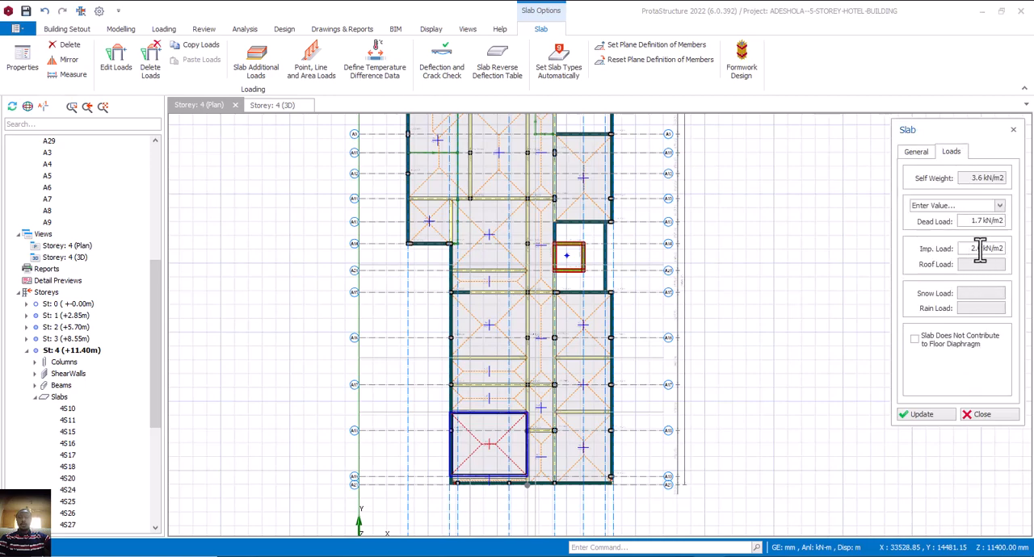
pyautogui.click(977, 249)
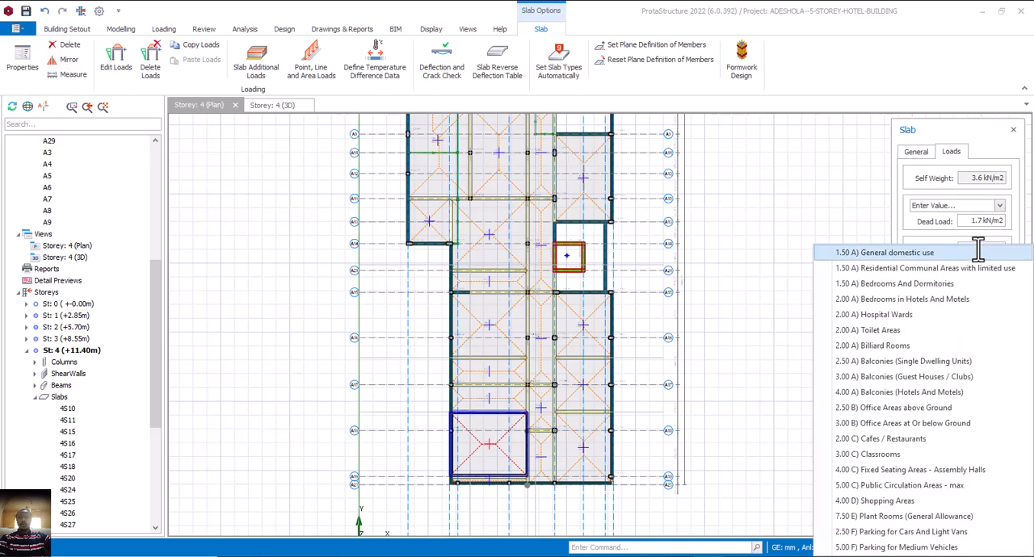
pyautogui.click(957, 380)
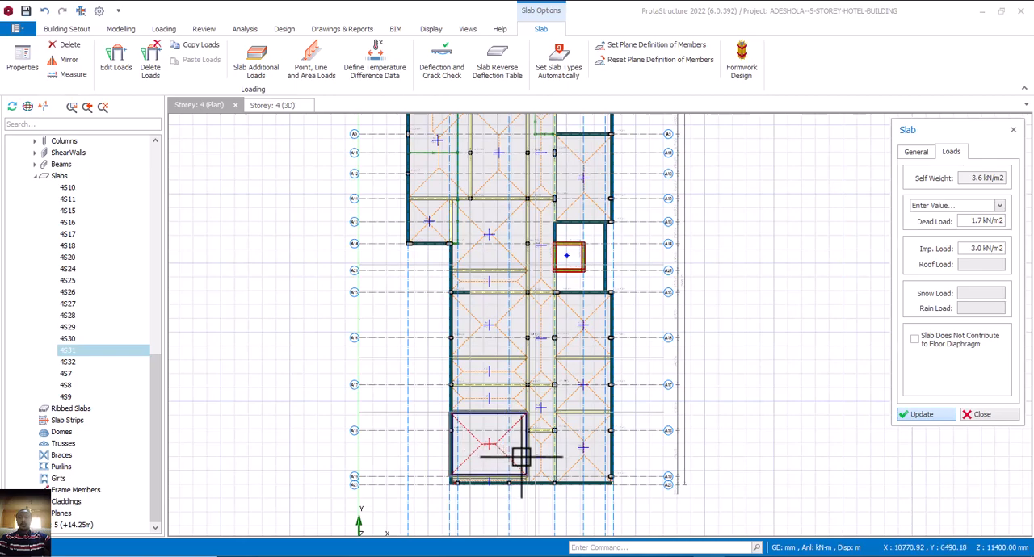
pyautogui.click(489, 457)
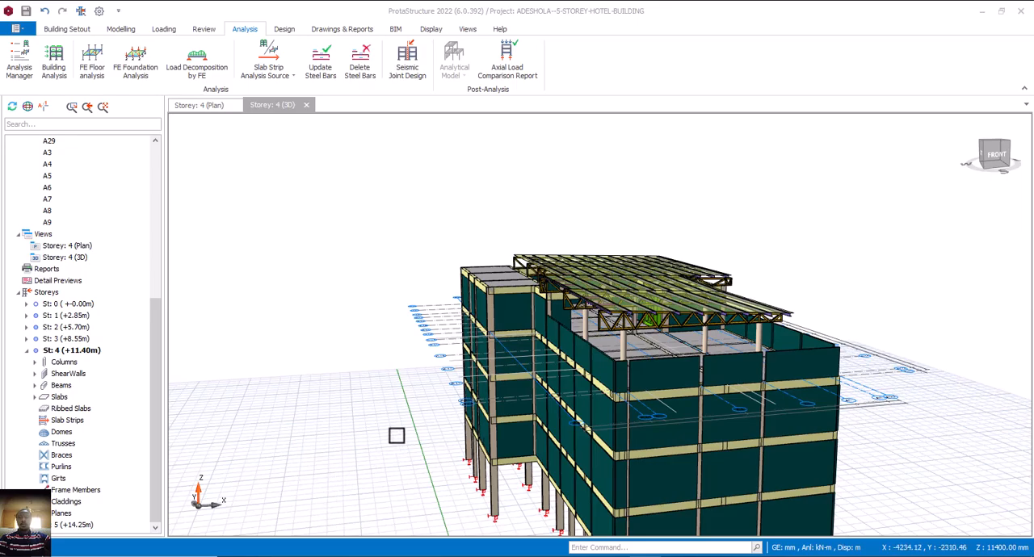
# Run the building model check on all storeys with every check enabled, and close the building analysis.
pyautogui.moveTo(394, 409); pyautogui.dragTo(438, 418, button='middle')
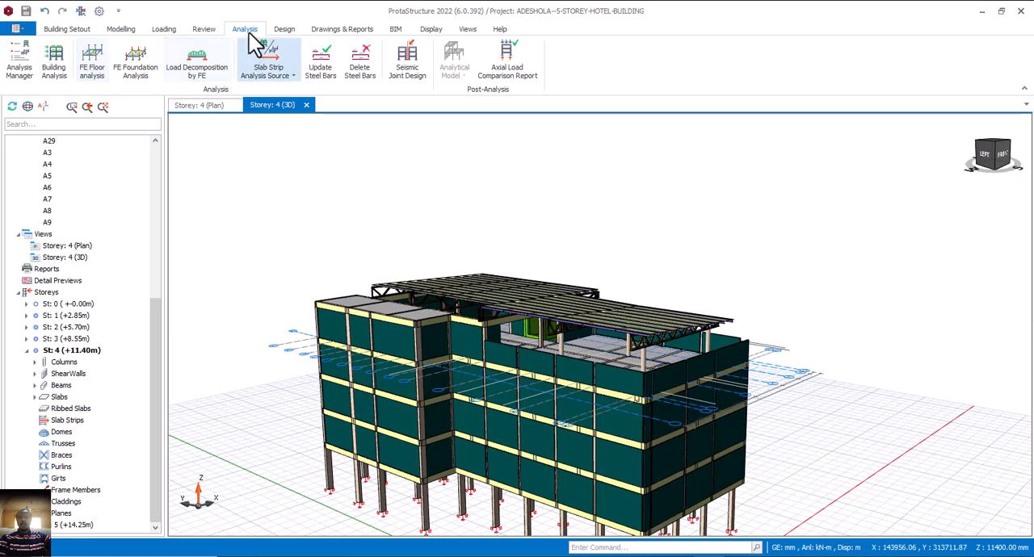
pyautogui.click(91, 62)
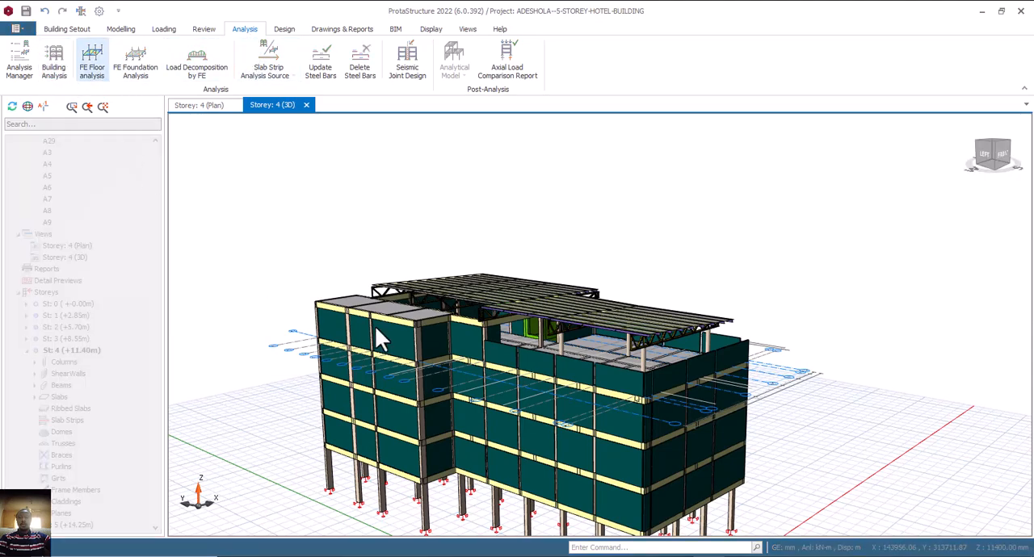
pyautogui.click(470, 88)
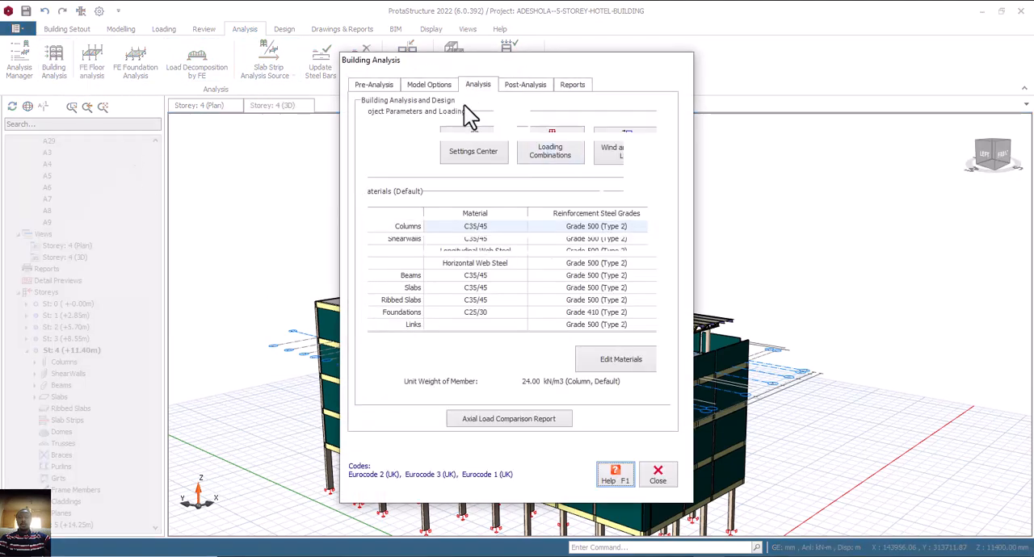
pyautogui.click(425, 121)
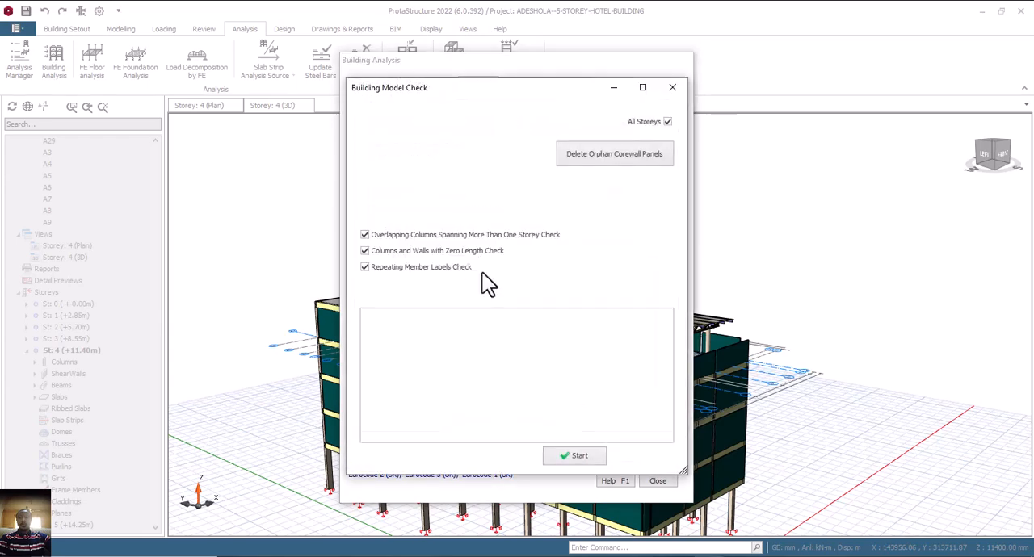
pyautogui.click(582, 457)
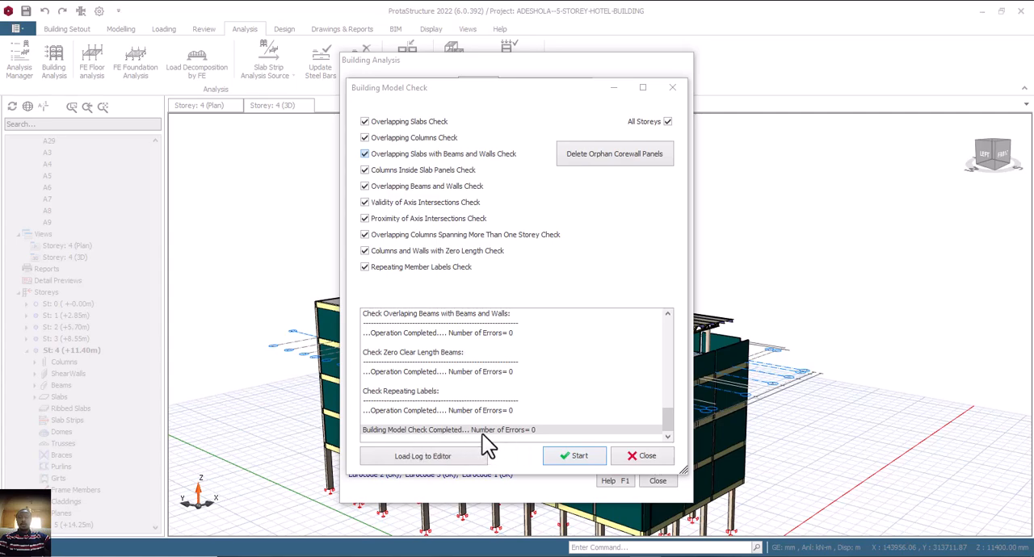
pyautogui.click(646, 457)
pyautogui.click(655, 482)
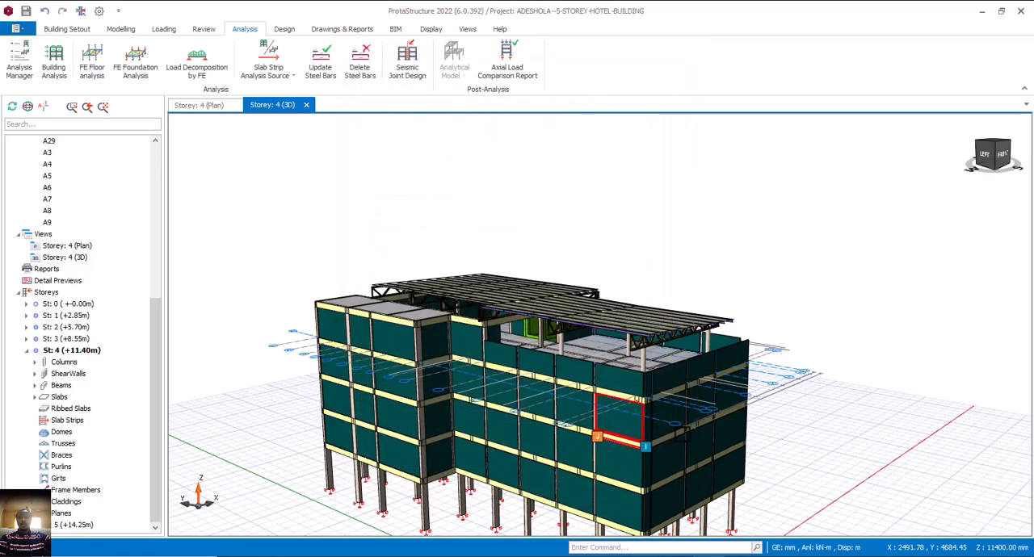
pyautogui.moveTo(655, 481); pyautogui.dragTo(672, 433, button='middle')
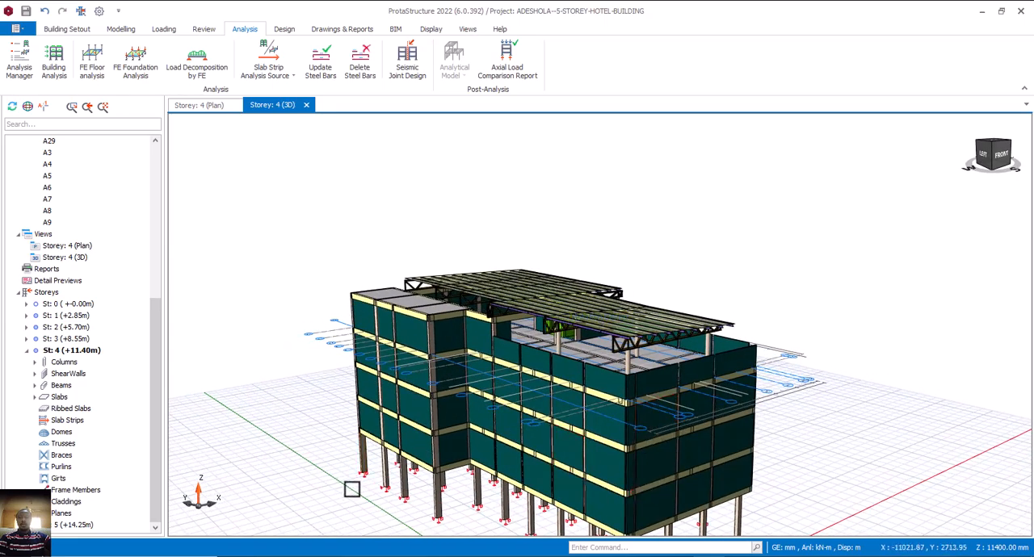